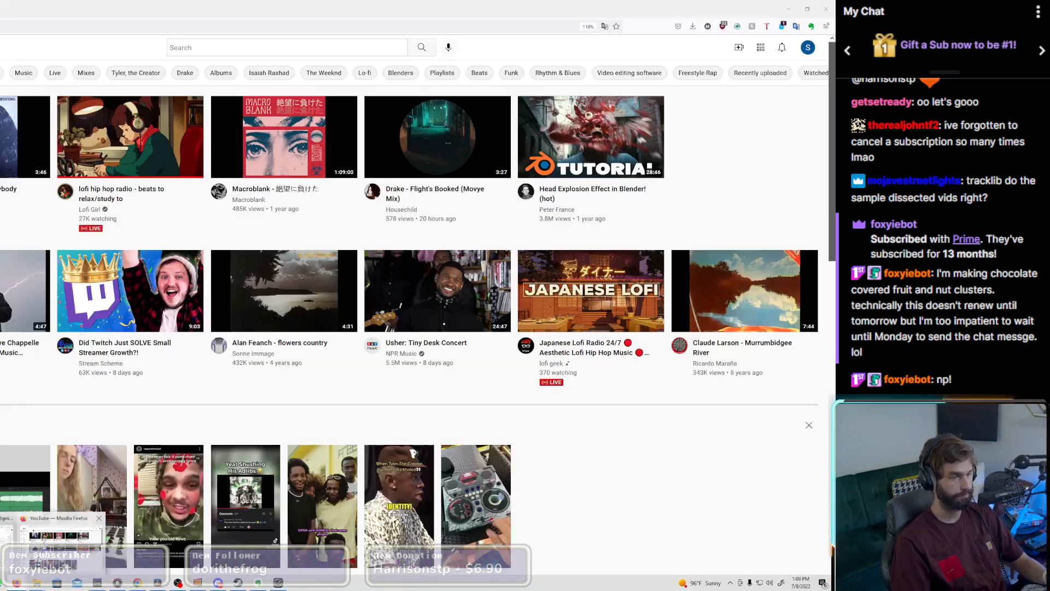
Step: Switch to the browser, bring up the Tracklib genres page, and open the Jazz genre
left_click(17, 583)
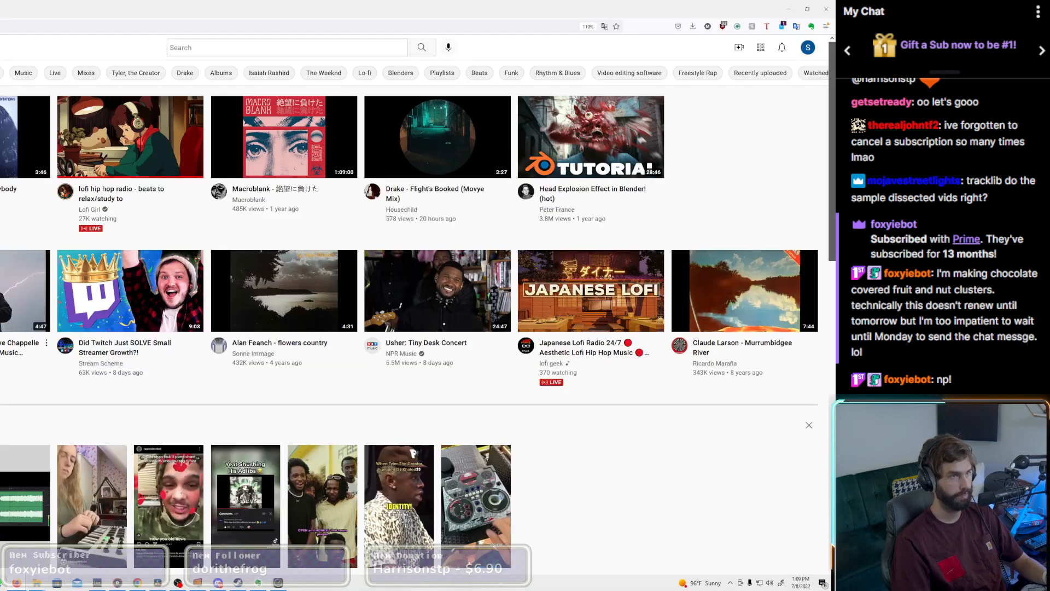
key("ctrl+Tab")
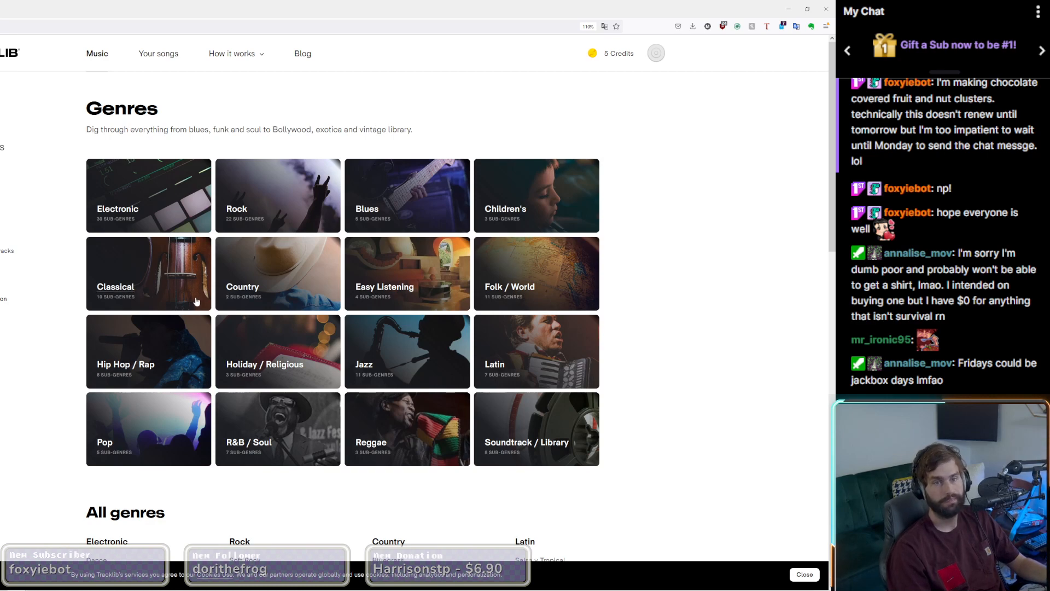
scroll(247, 413, "down", 2)
scroll(626, 366, "up", 2)
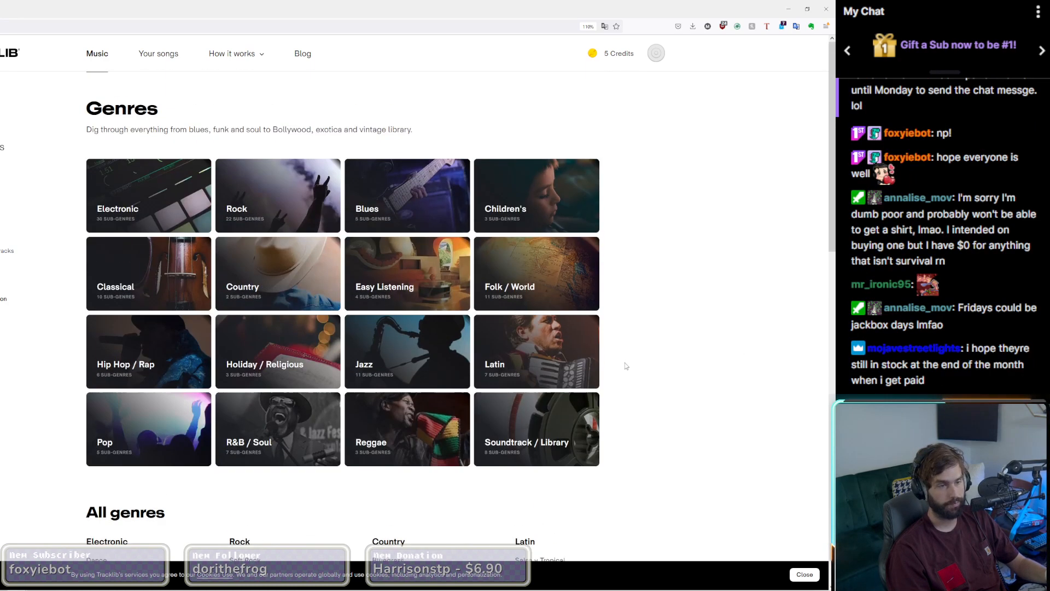
scroll(626, 366, "down", 1)
scroll(626, 366, "up", 1)
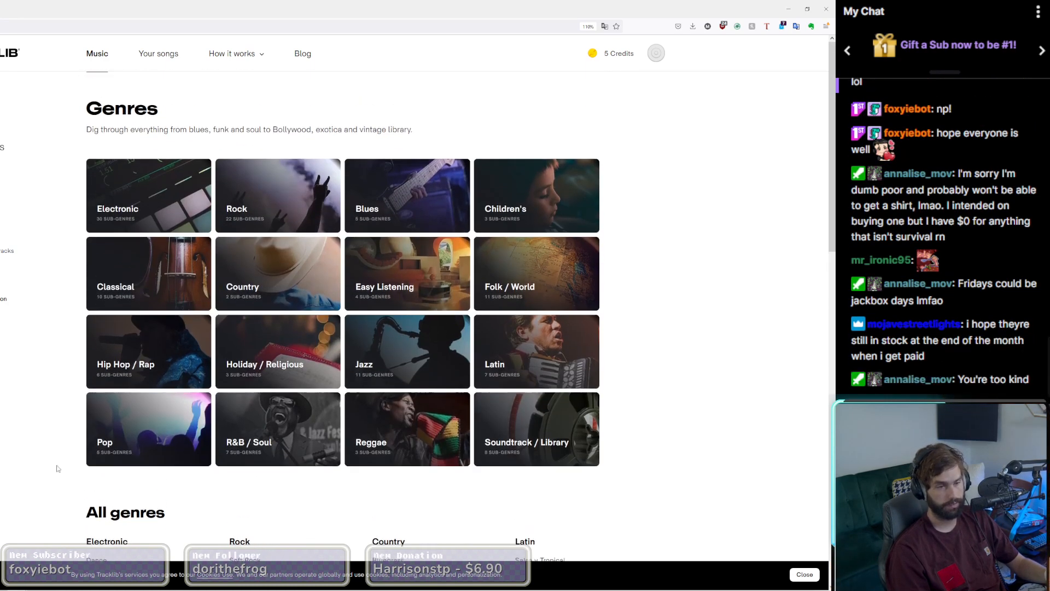
left_click(406, 338)
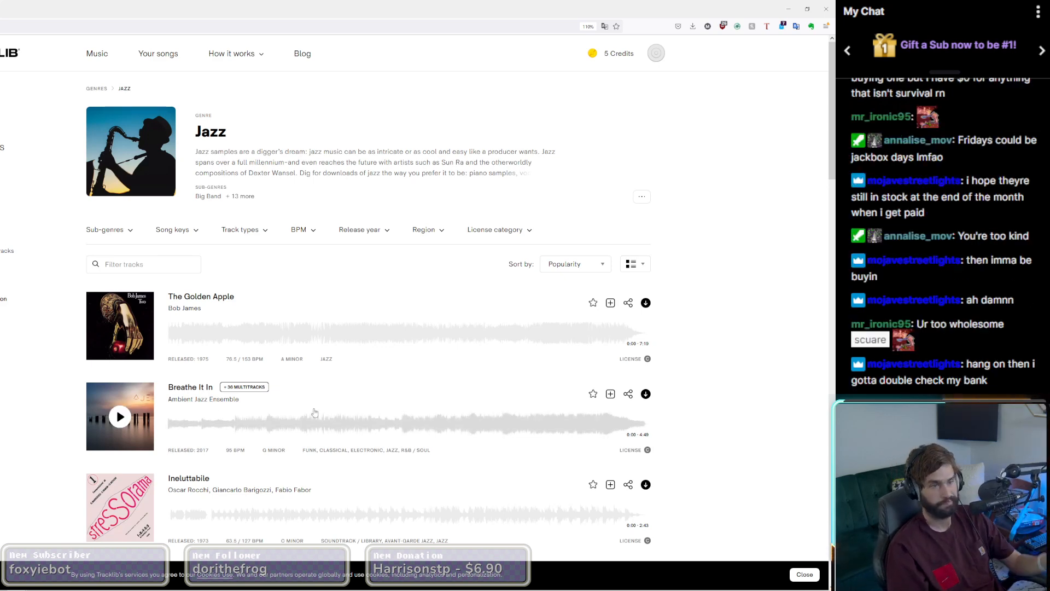
Step: Filter the Jazz tracks to license Category C
scroll(48, 402, "down", 2)
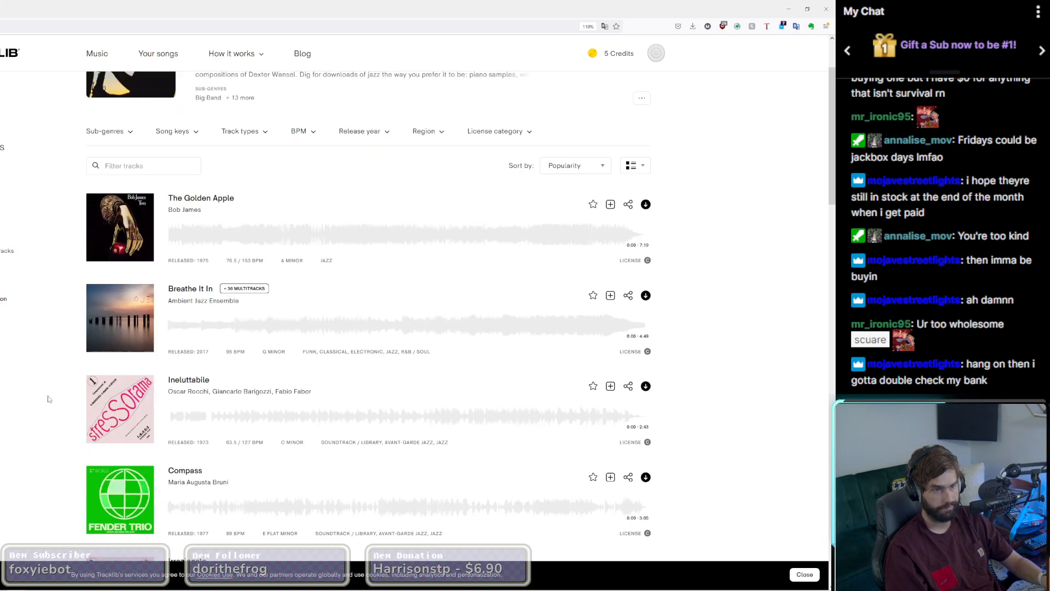
scroll(343, 212, "up", 2)
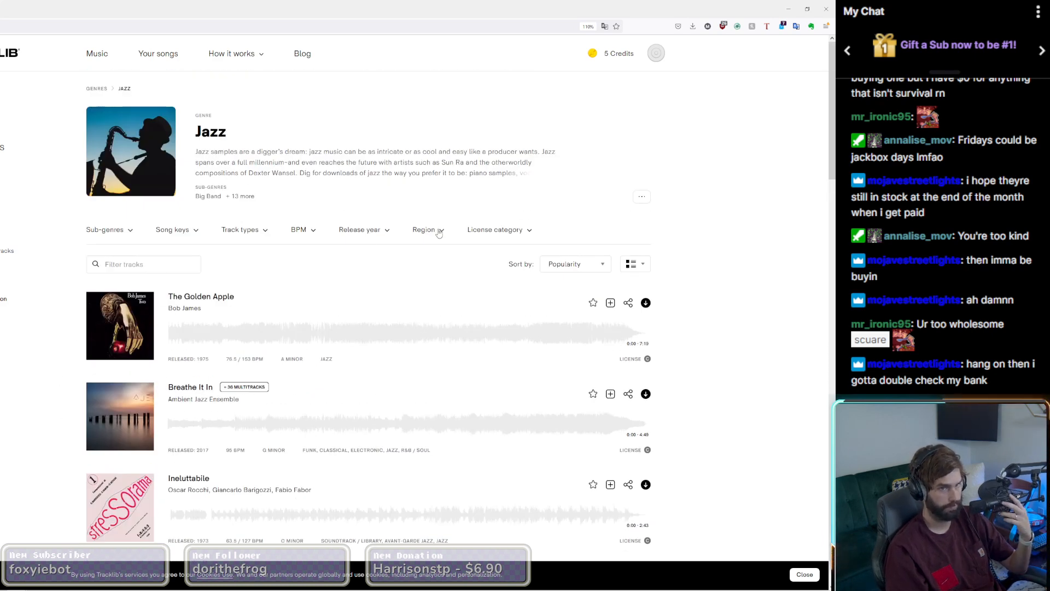
left_click(495, 230)
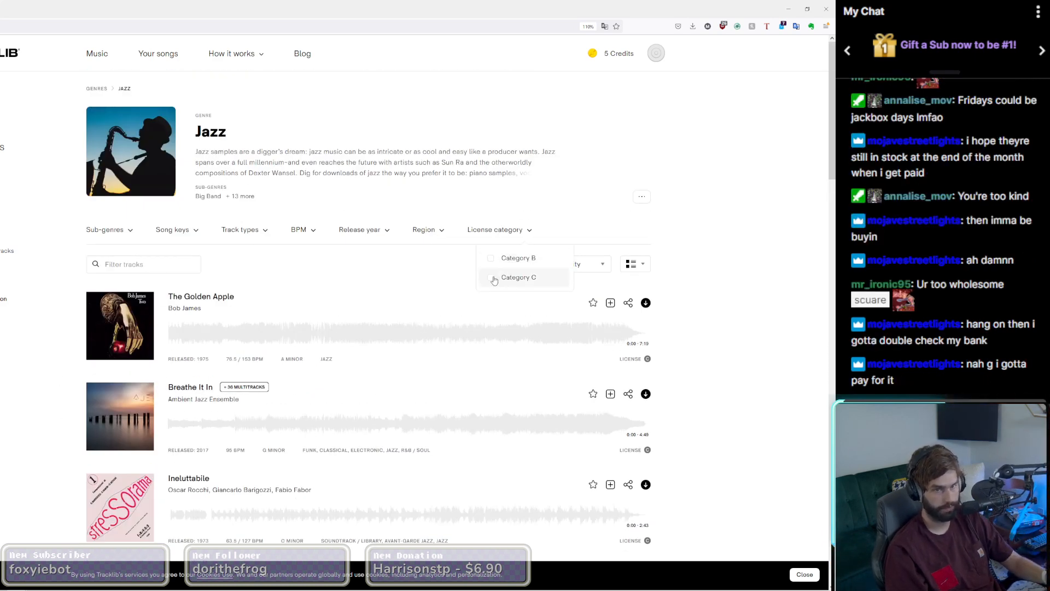
left_click(490, 279)
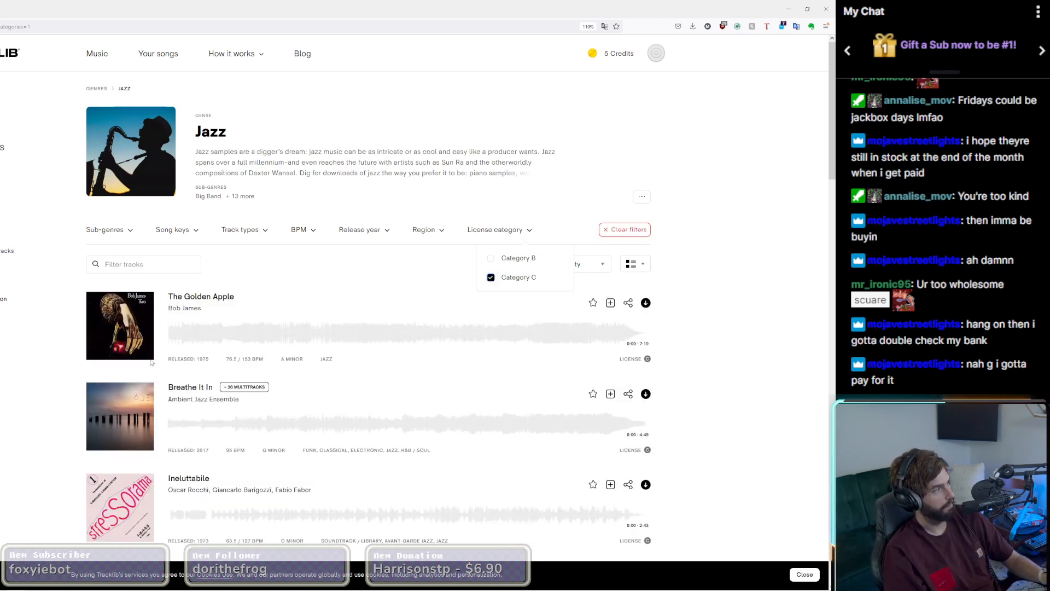
Step: Preview "Breathe It In" by Ambient Jazz Ensemble and pause playback after listening
scroll(133, 385, "down", 1)
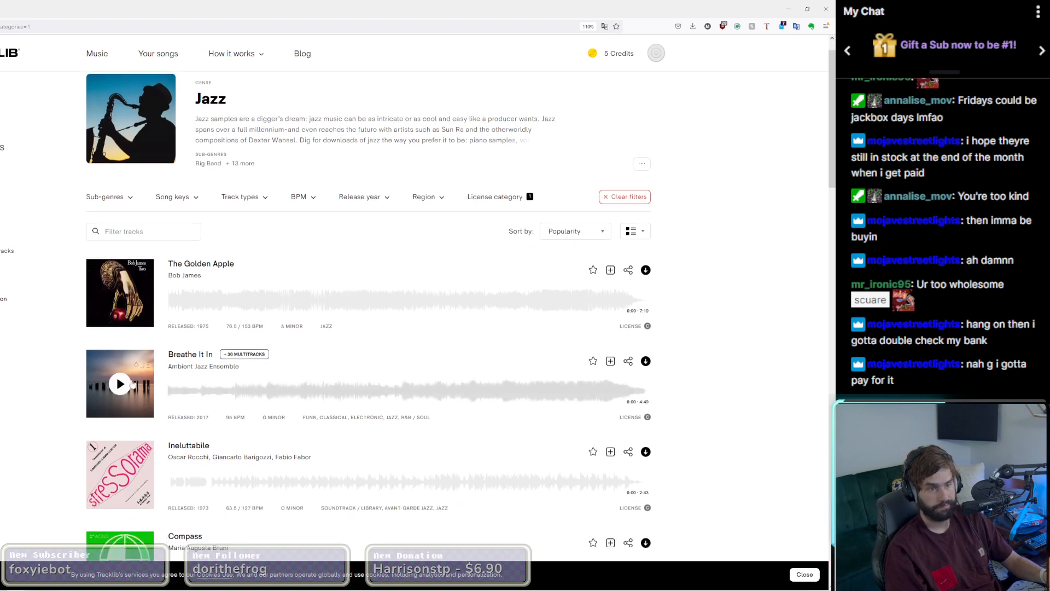
left_click(119, 384)
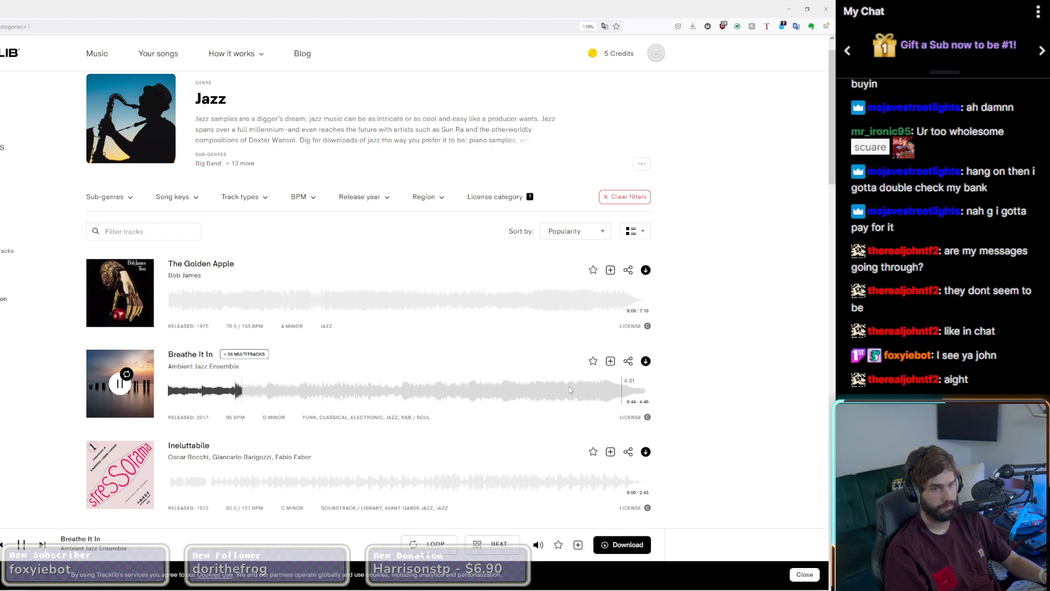
key("space")
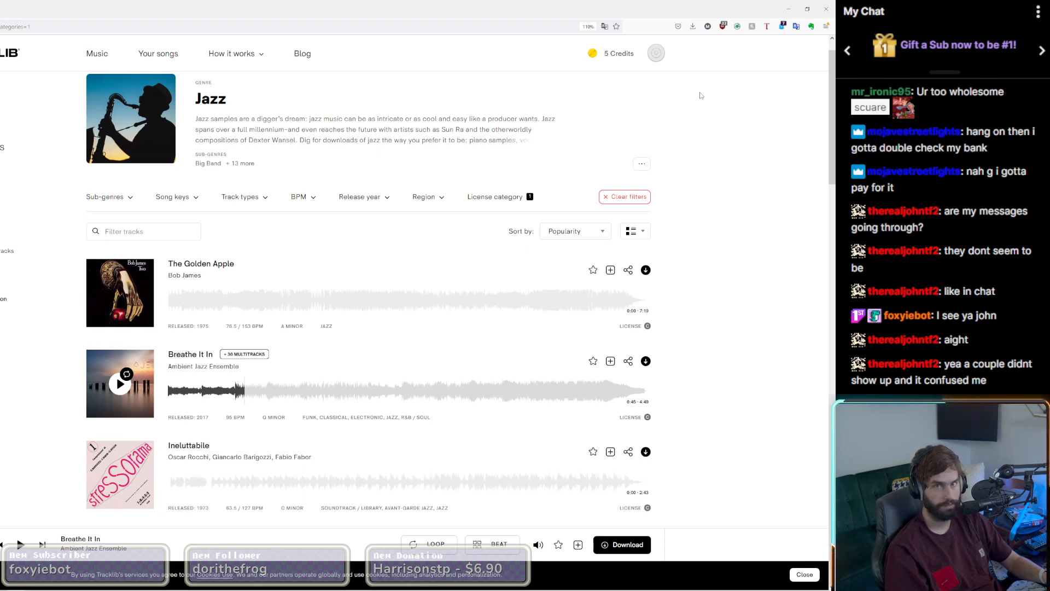
Step: Download the master track of "Breathe It In" using one credit
left_click(692, 26)
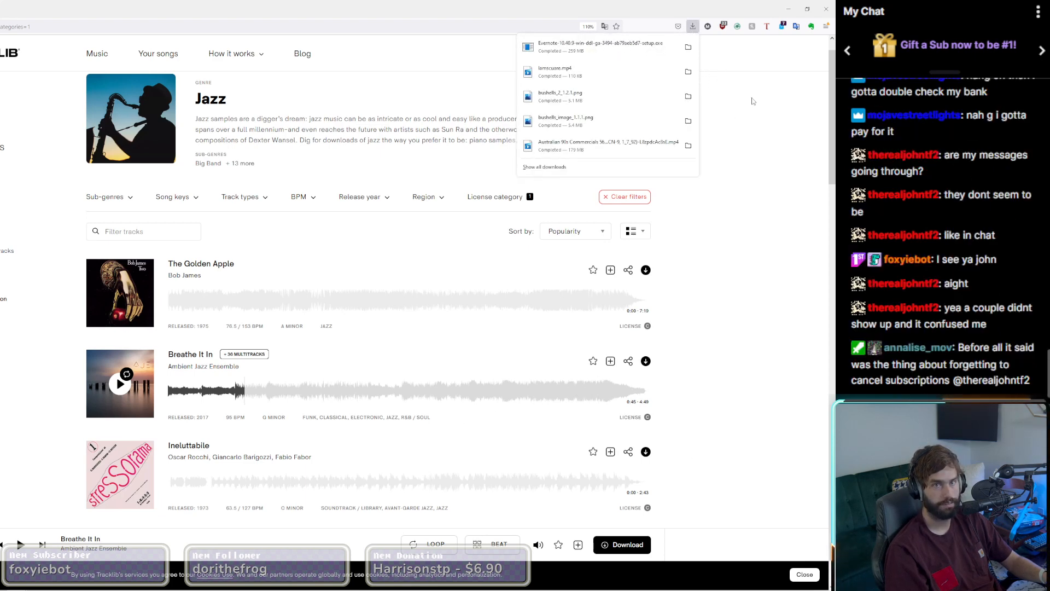
left_click(707, 354)
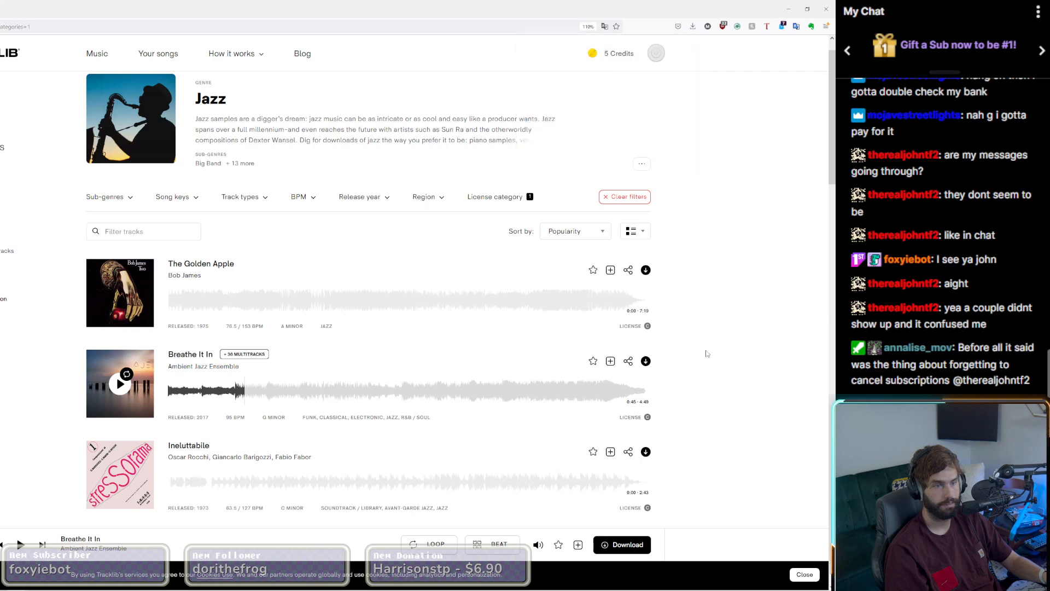
left_click(644, 362)
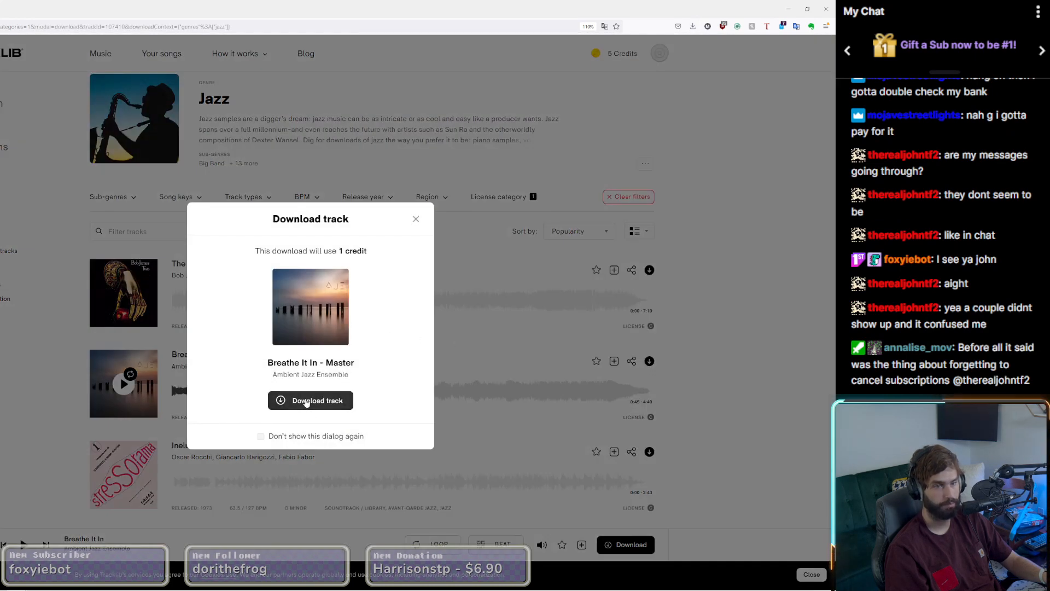
left_click(307, 402)
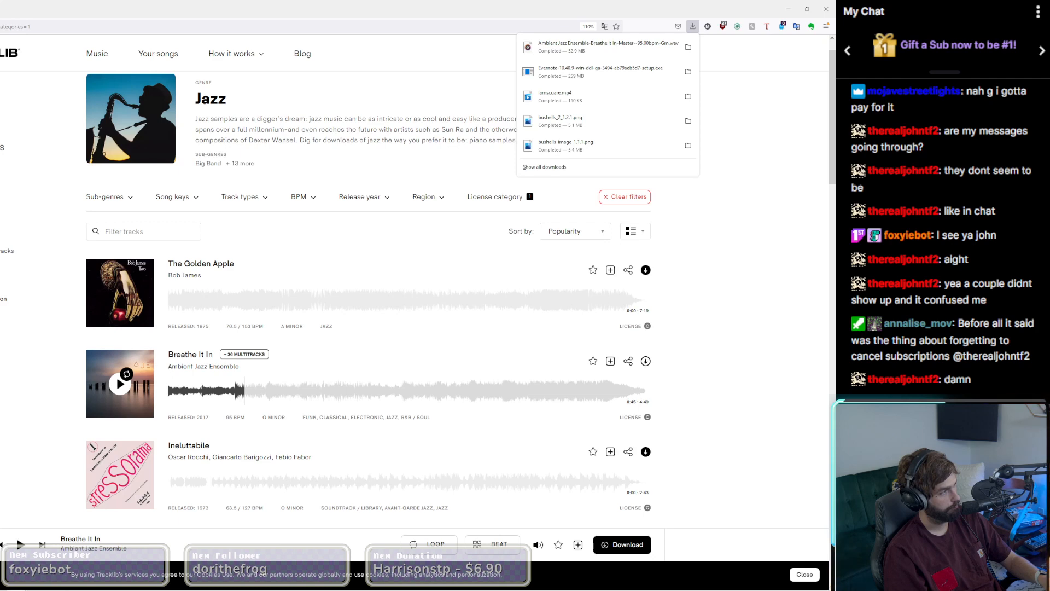
left_click(760, 107)
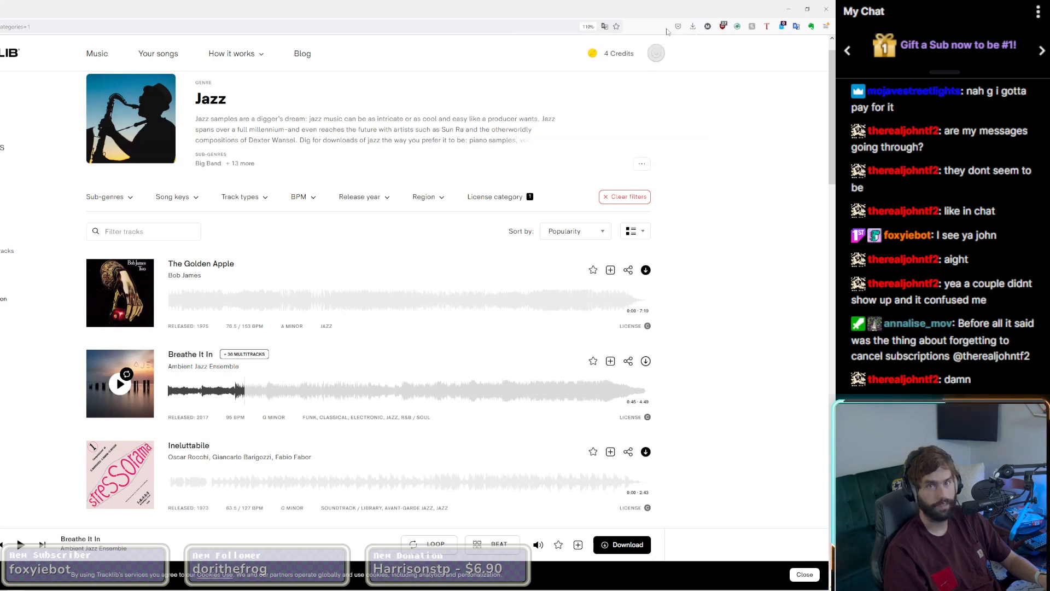
Step: Locate the downloaded WAV and place it at the start of the first track in Ableton Live's Arrangement View, checking its Tracklib listing
left_click(692, 26)
left_click(688, 55)
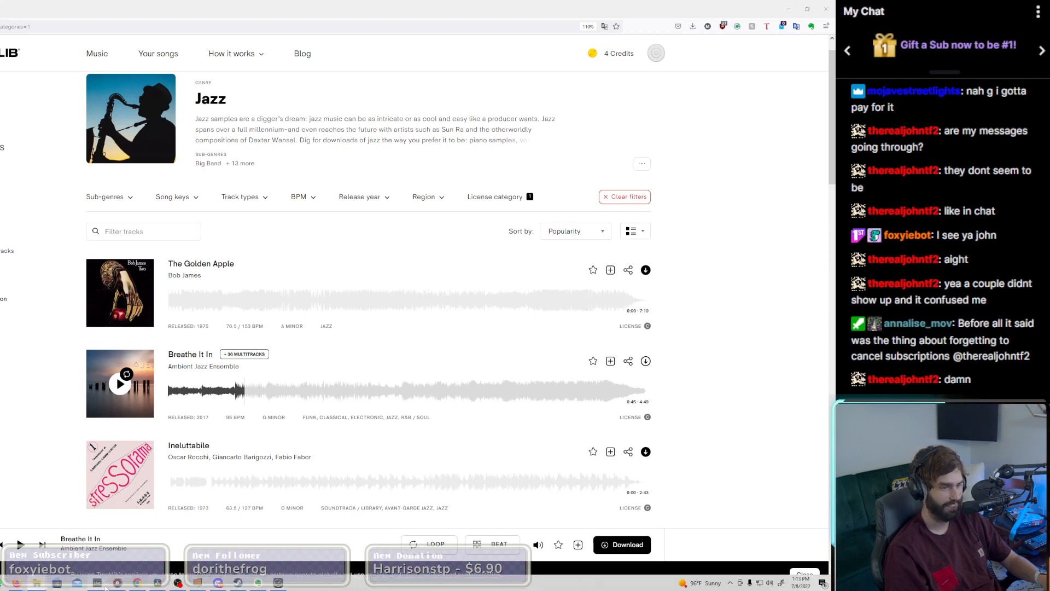
left_click(97, 583)
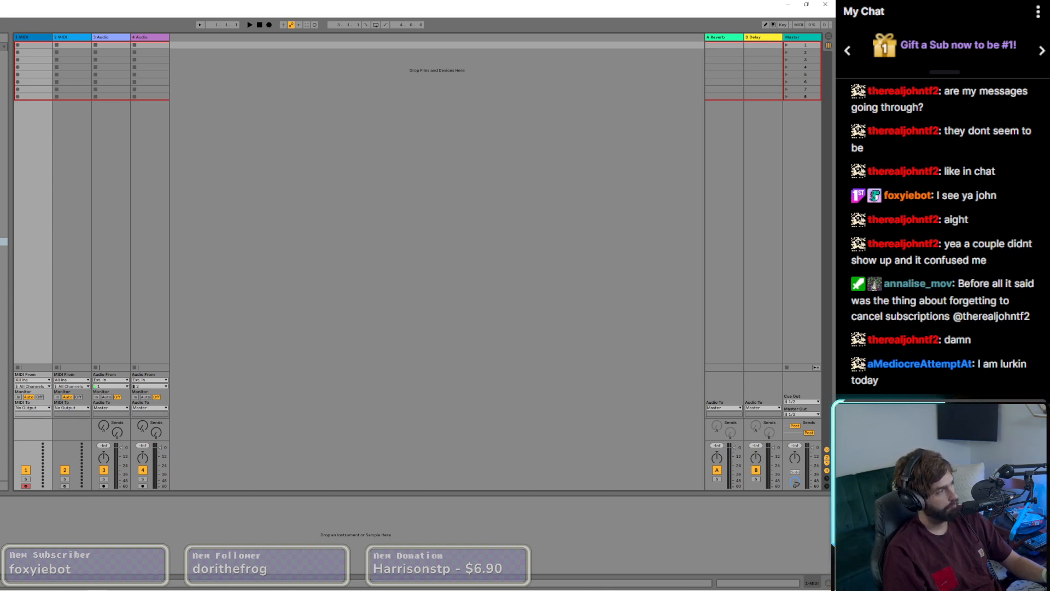
key("Tab")
mouse_move(205, 216)
left_mouse_down()
mouse_move(280, 216)
mouse_move(15, 87)
left_mouse_up()
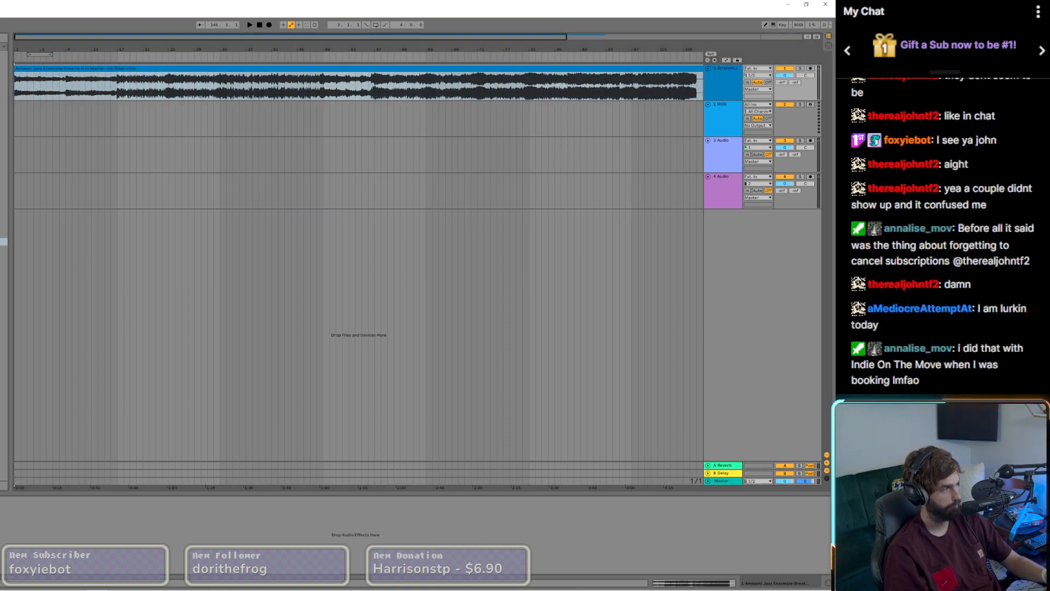
key("alt+Tab")
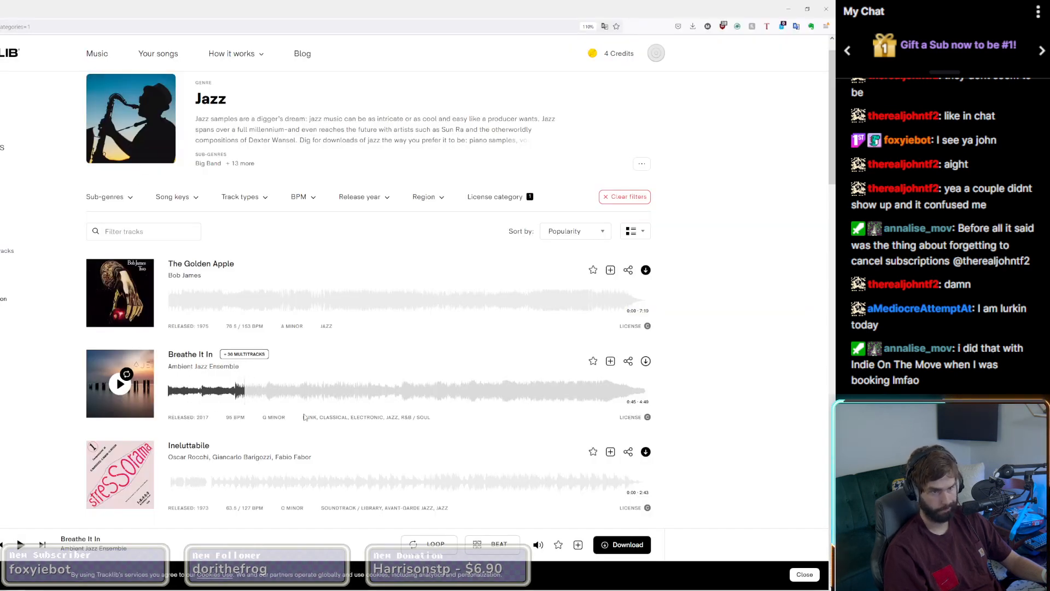
key("alt+Tab")
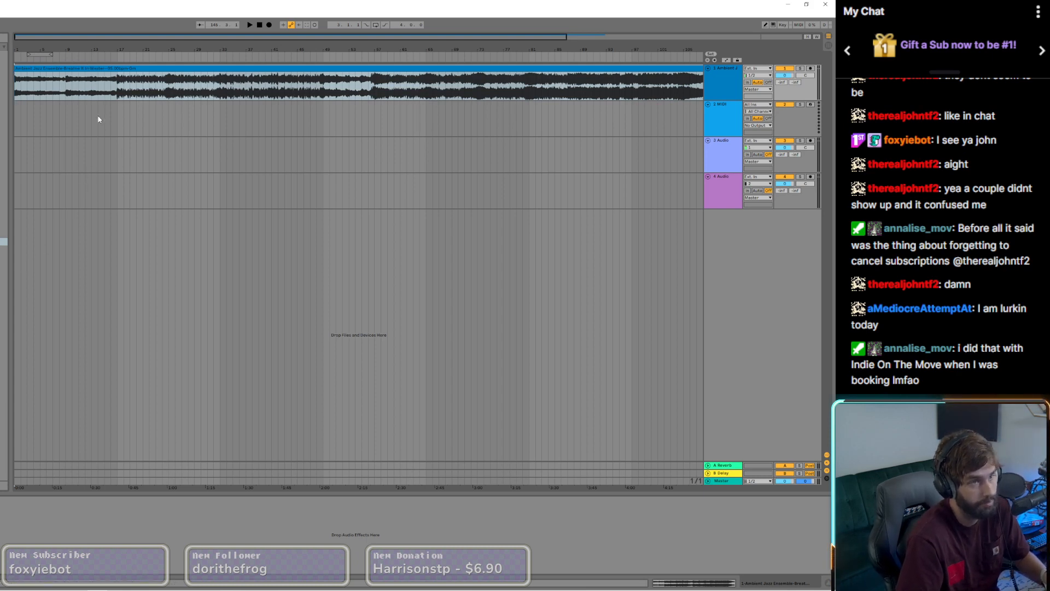
Step: Set the loop region from the clip's start to bar 17 and play the arrangement from the beginning
scroll(118, 92, "up", 4)
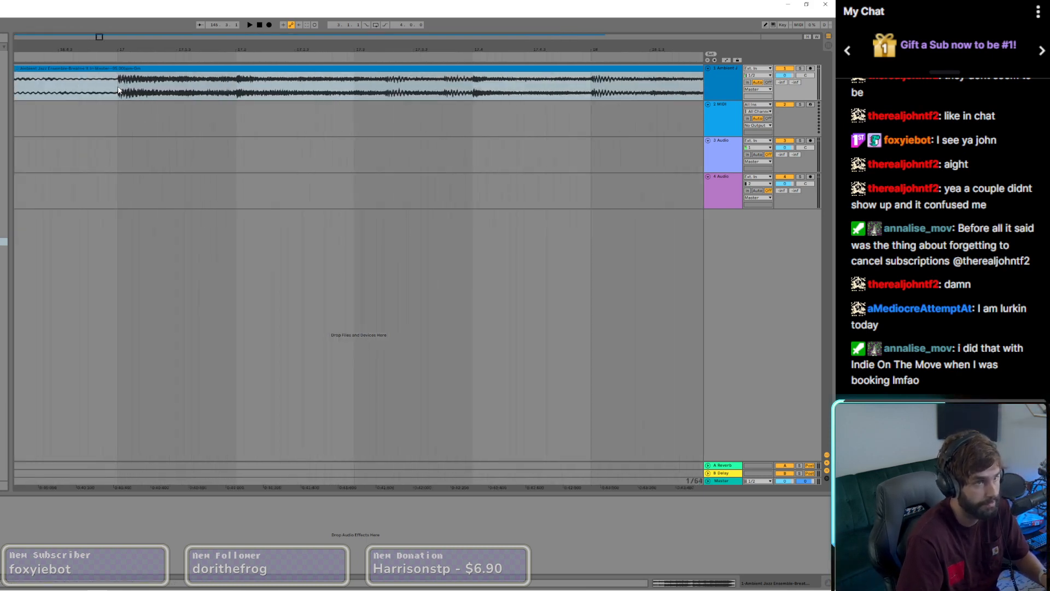
scroll(119, 90, "down", 6)
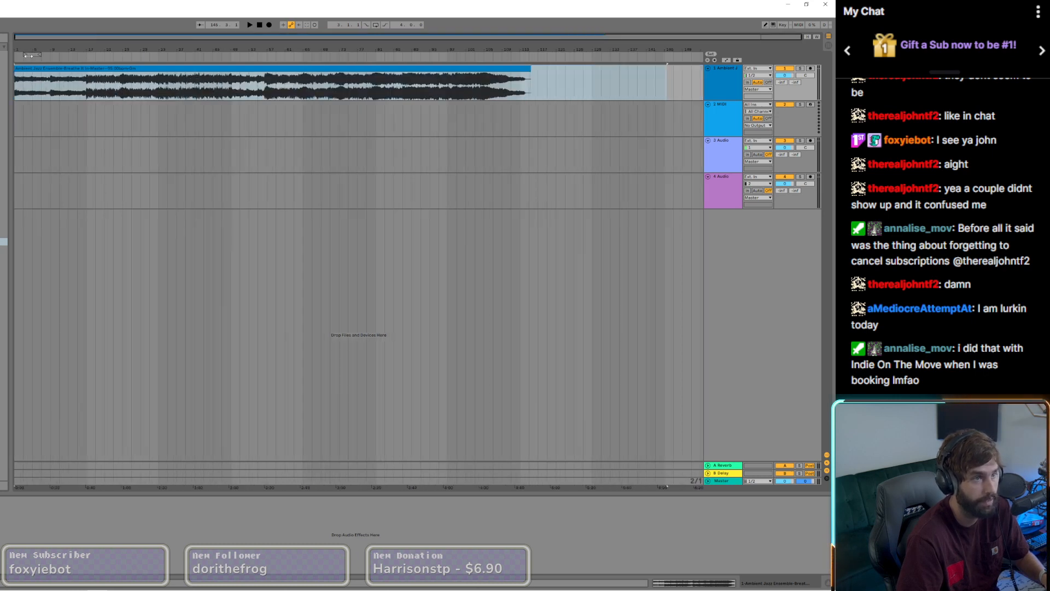
left_click_drag(25, 55, 87, 61)
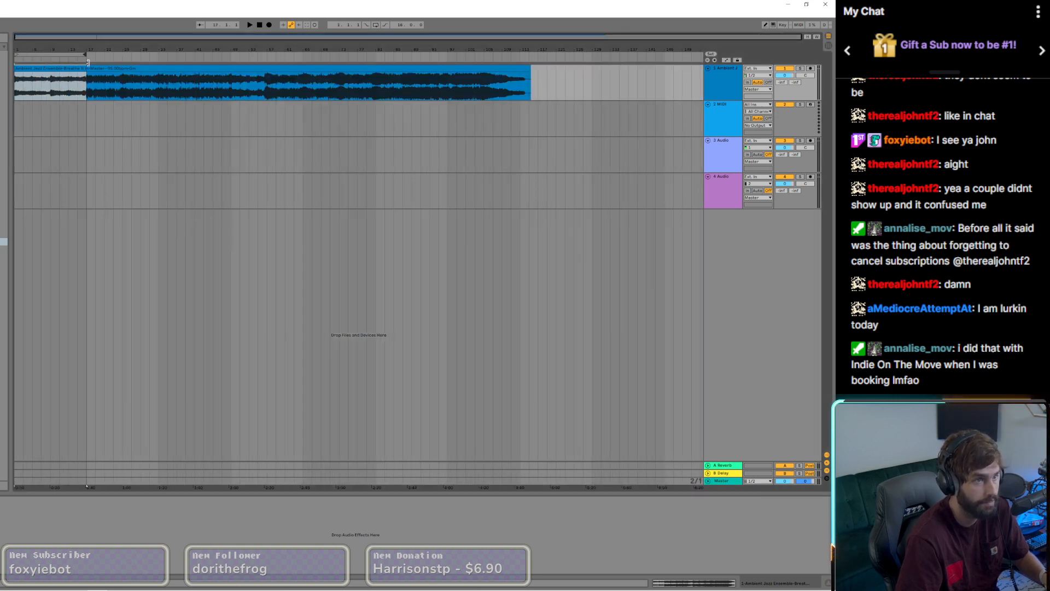
left_click(260, 25)
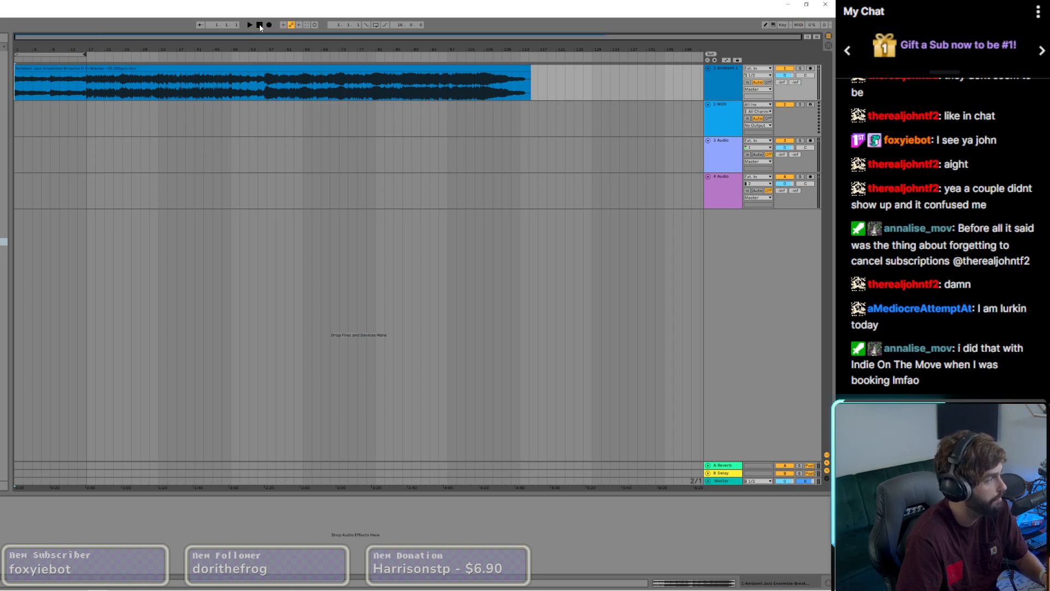
key("space")
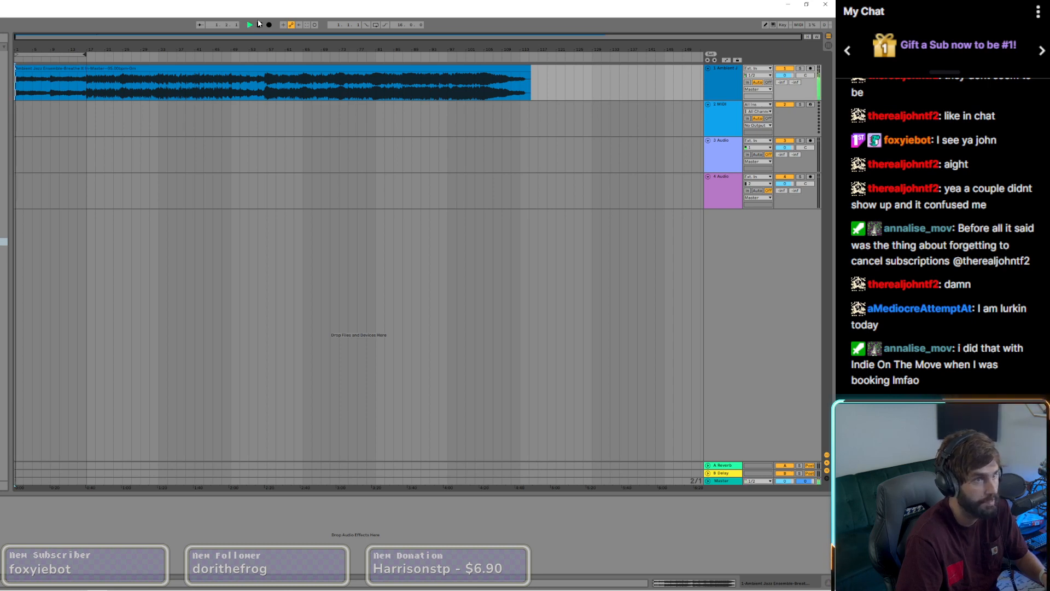
Step: Split the "Breathe It In" clip at bars 9, 5 and 13 to divide its intro into four-bar segments
scroll(23, 86, "up", 3)
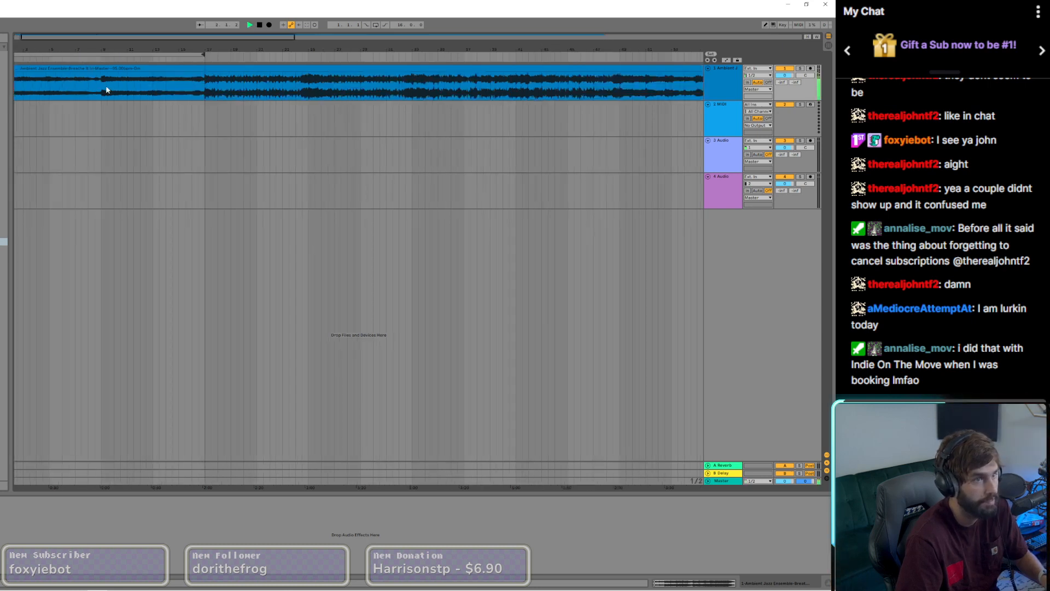
key("ctrl+e")
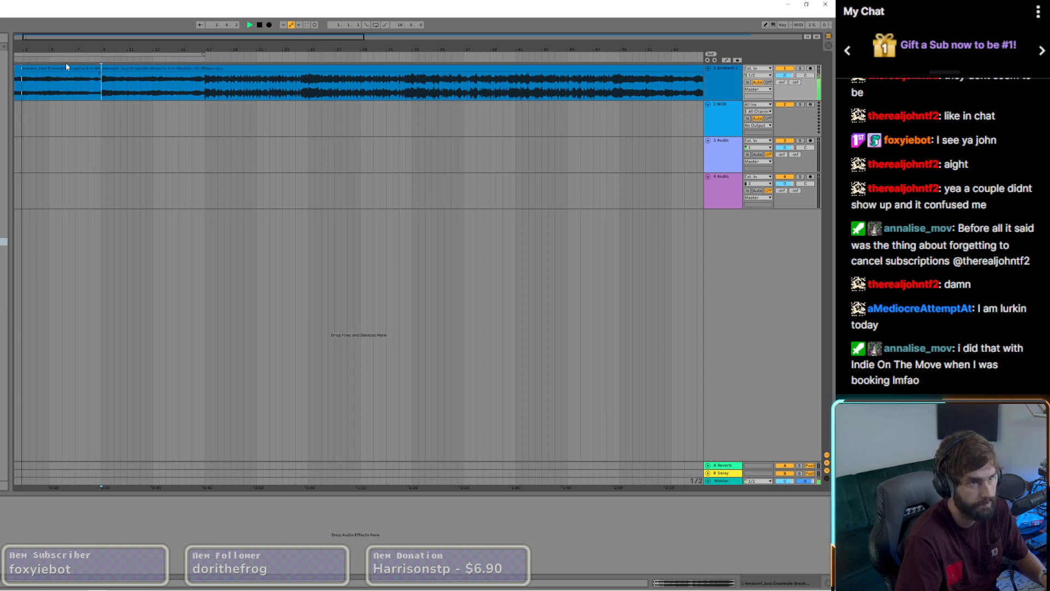
scroll(44, 84, "up", 2)
scroll(276, 35, "down", 3)
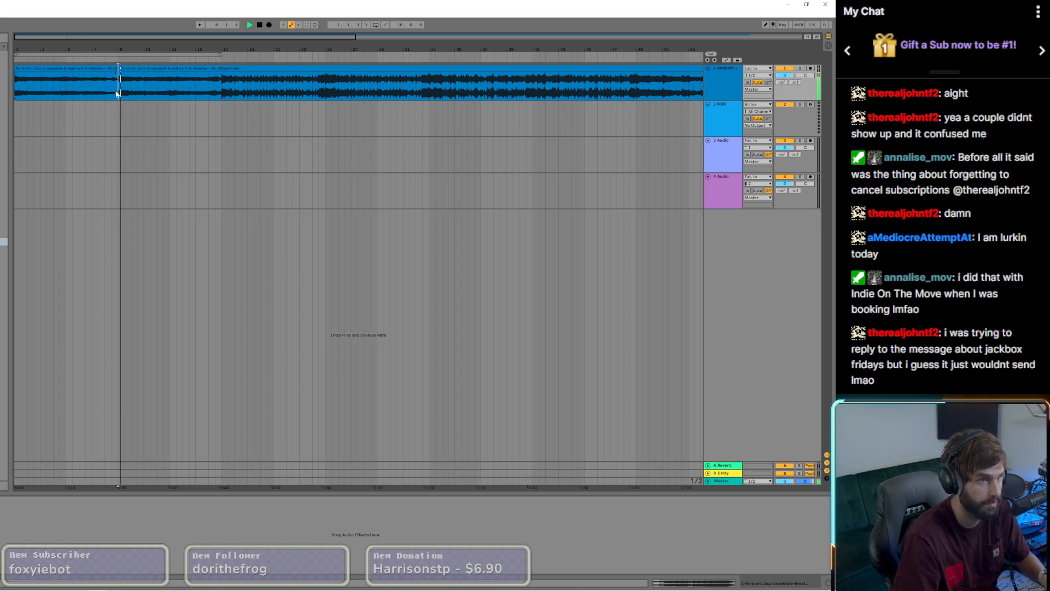
left_click(65, 96)
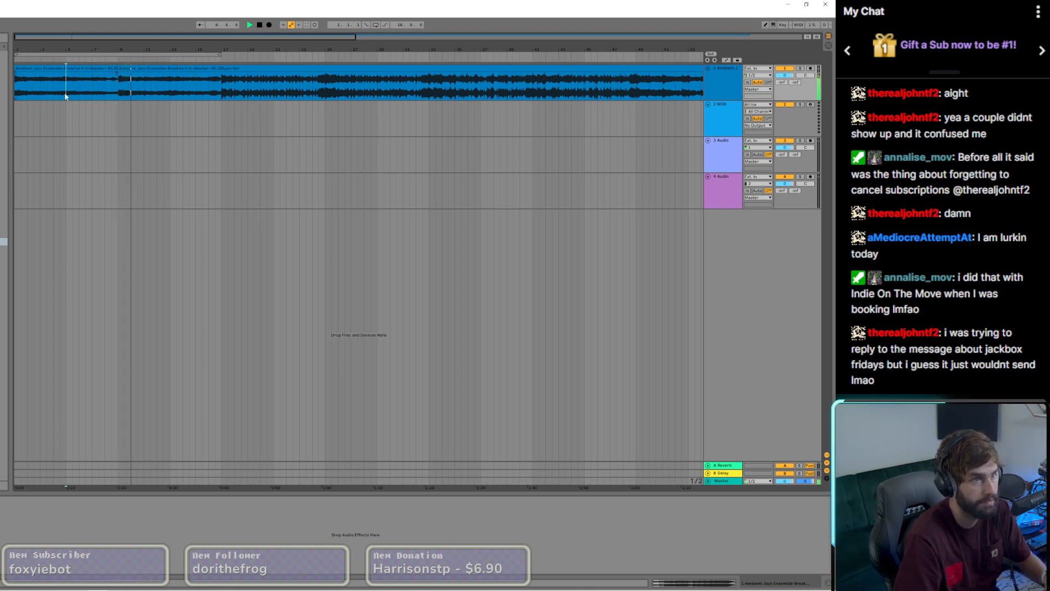
key("ctrl+e")
left_click(42, 70)
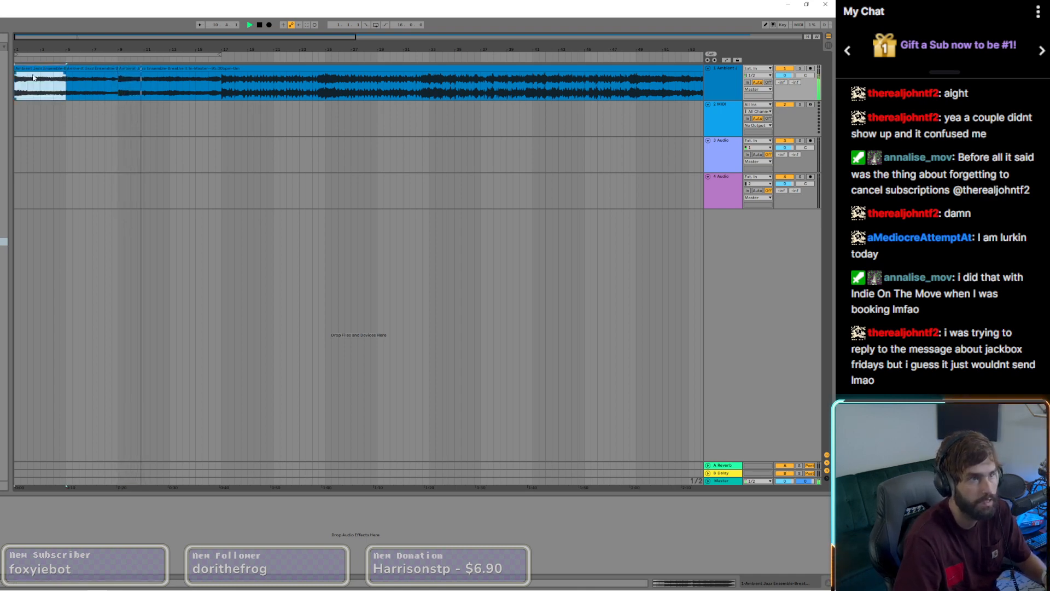
left_click(169, 92)
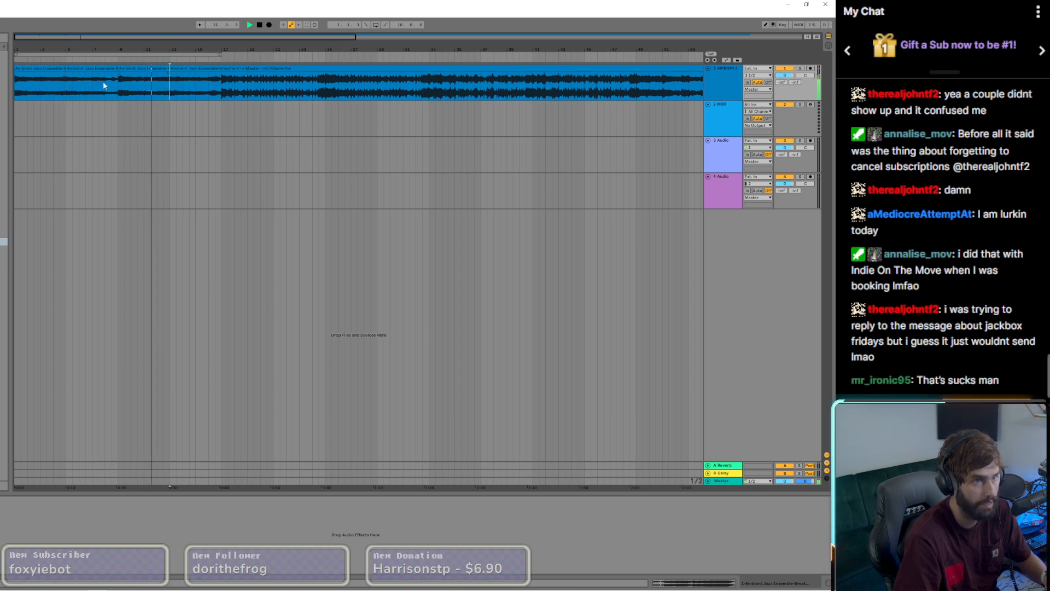
Step: Select the Master track and restart playback from the beginning of the arrangement
left_click(47, 69)
left_click(751, 479)
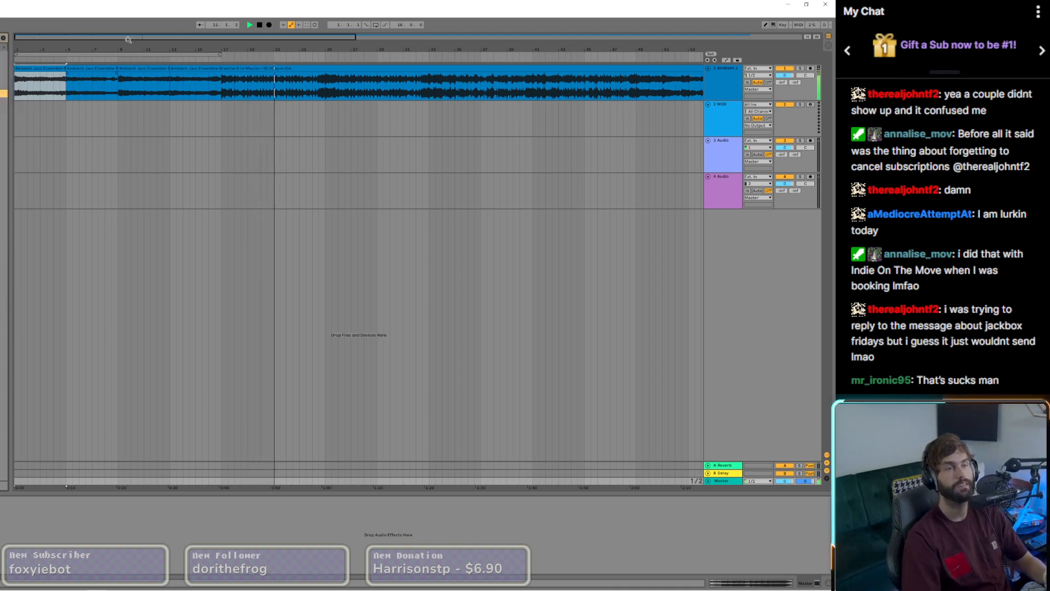
left_click(259, 25)
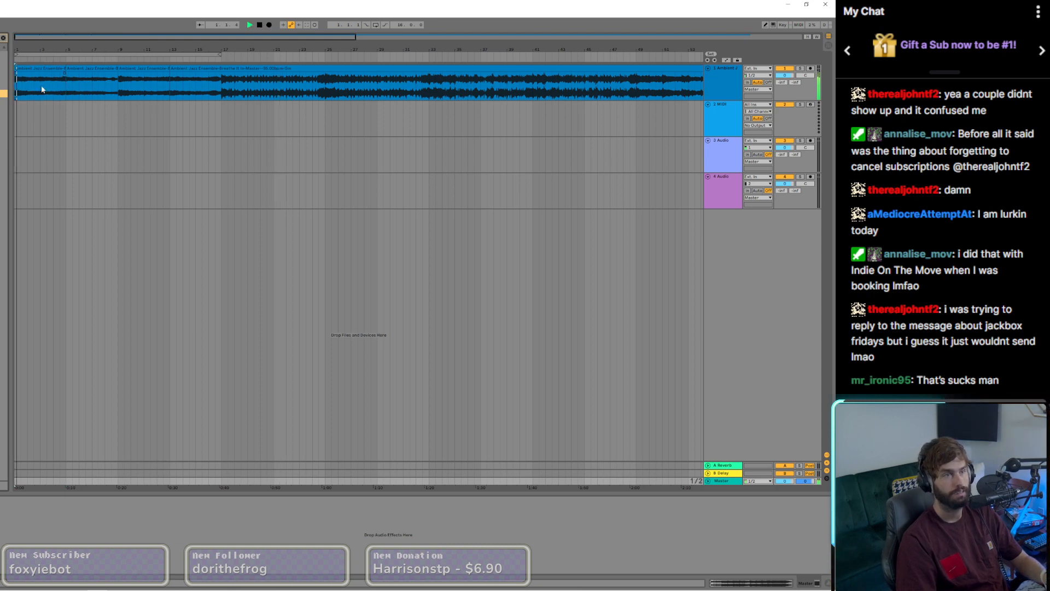
Step: Split the sample at bar 3 and move its first two bars onto the third track, starting at bar 1
scroll(26, 93, "up", 3)
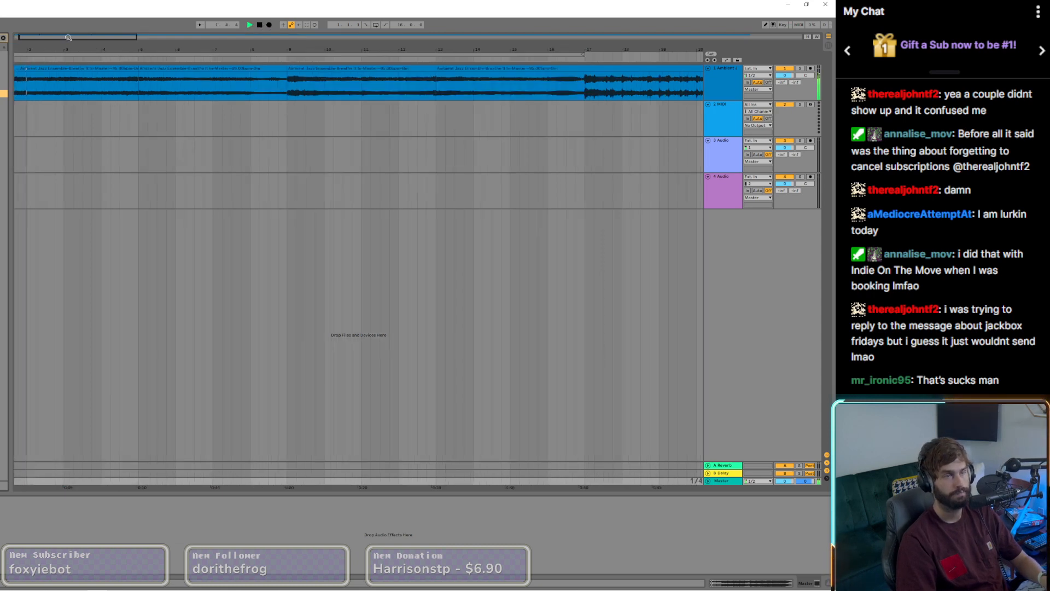
left_click_drag(68, 38, 61, 40)
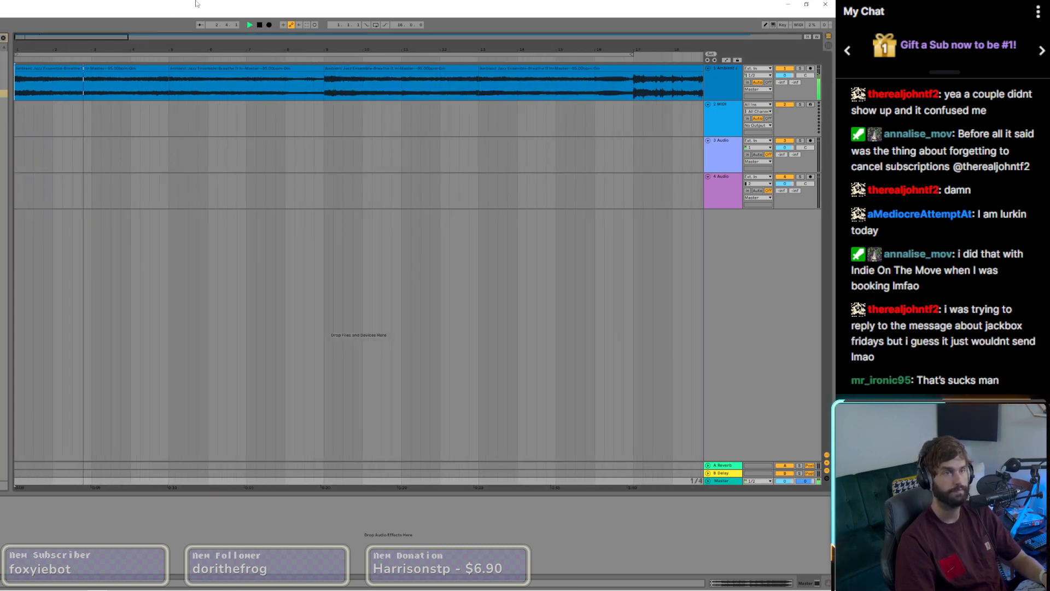
key("space")
key("space")
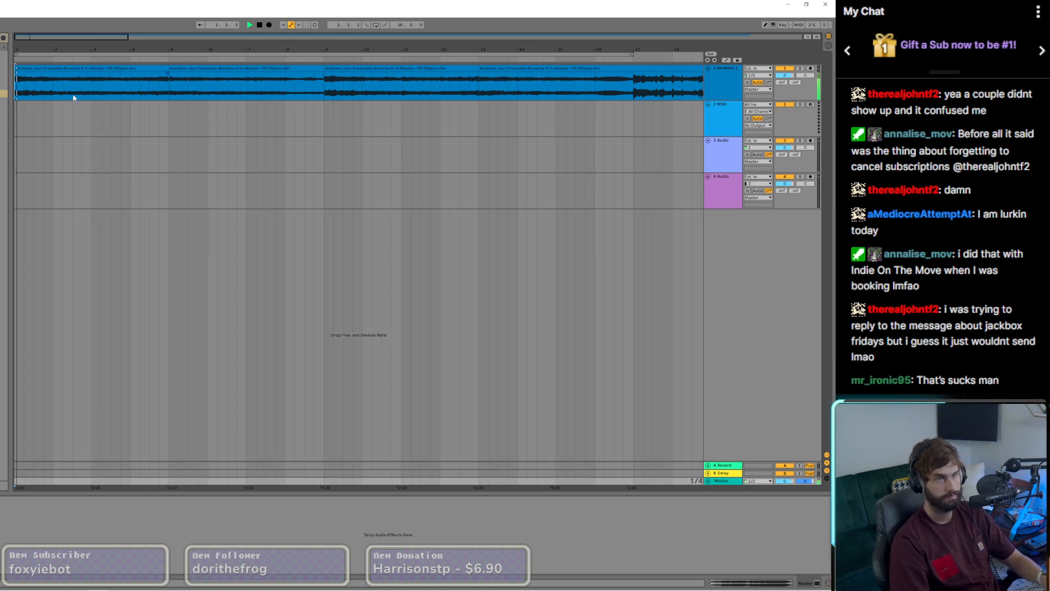
left_click(91, 99)
key("ctrl+e")
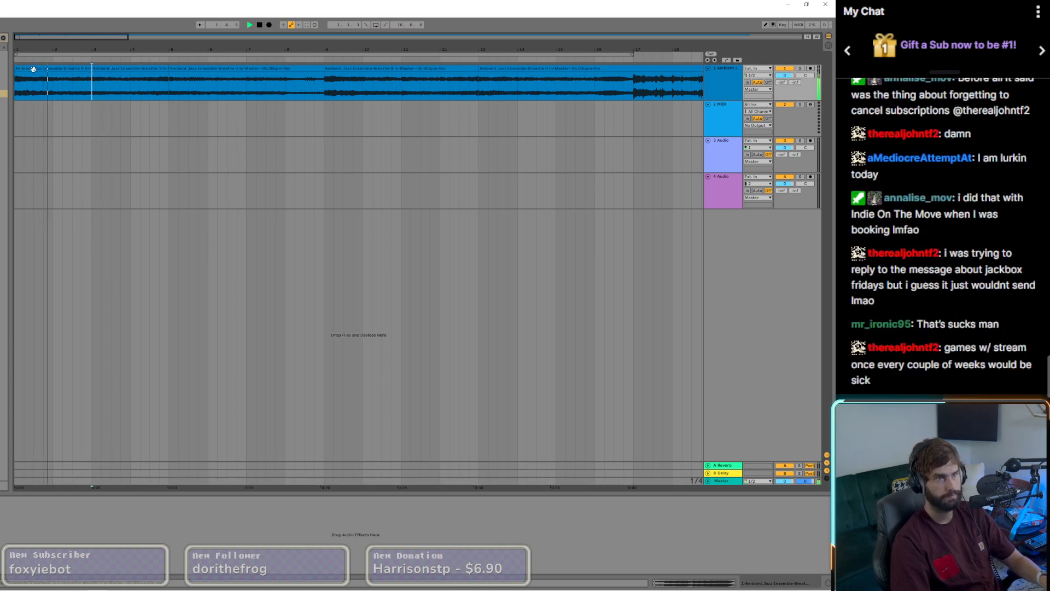
left_click_drag(33, 69, 24, 147)
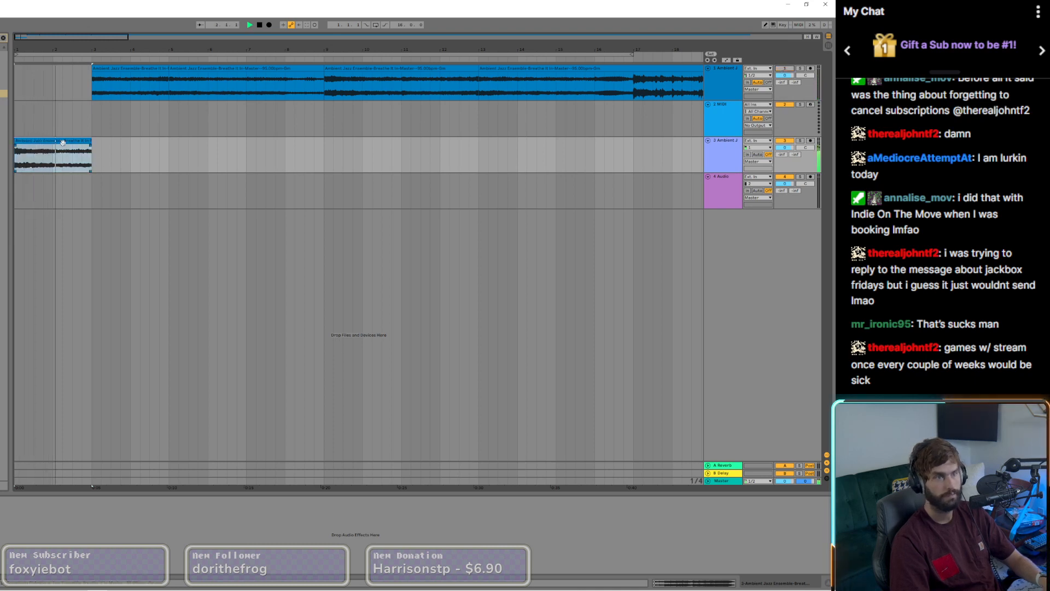
Step: Copy the two-bar clip on the third track to bar 3, undoing any stray change to the copy's length
left_click_drag(80, 142, 133, 144)
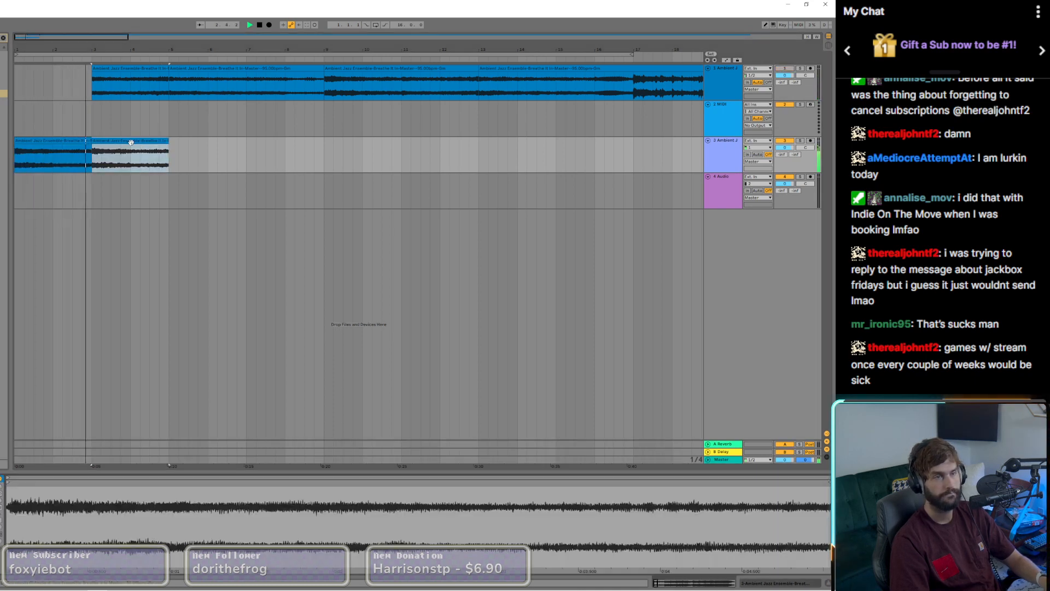
key("space")
key("space")
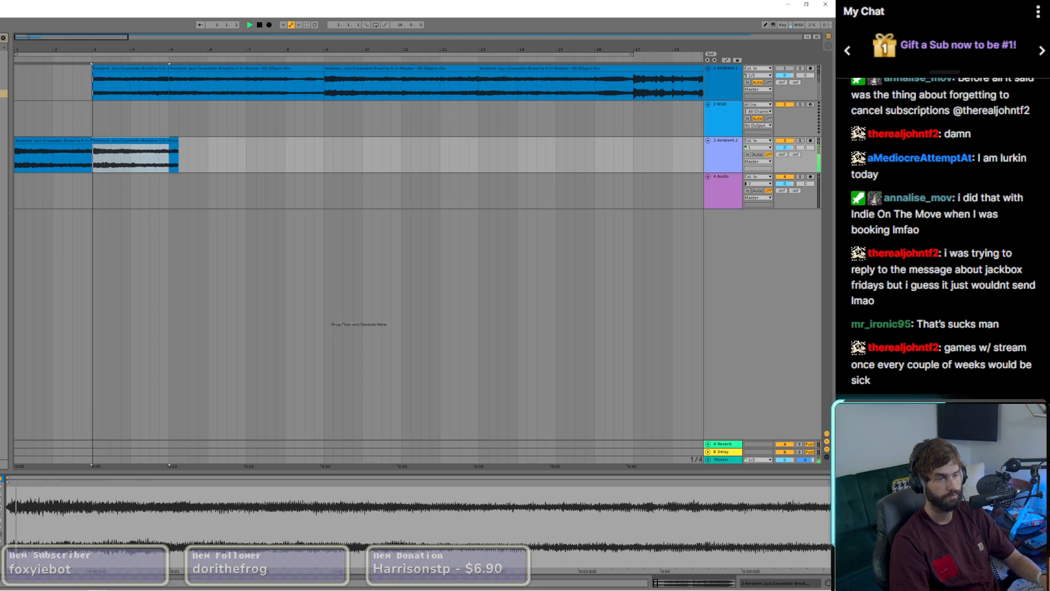
key("ctrl+z")
key("space")
key("ctrl+z")
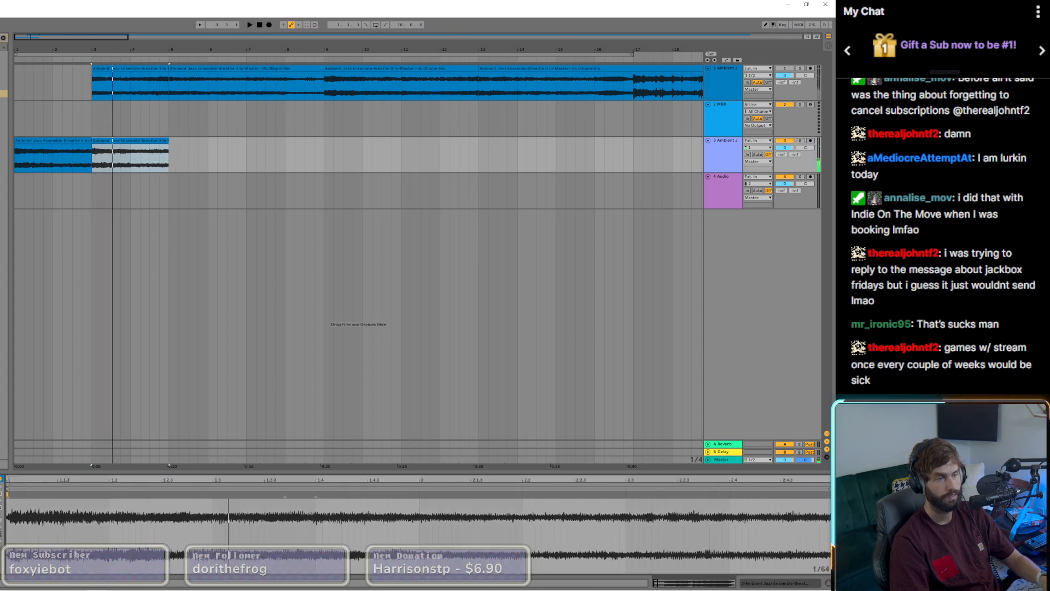
Step: Play the repeated clip from bar 3, and restart from the beginning to hear how the two clips join
key("space")
key("space")
key("space")
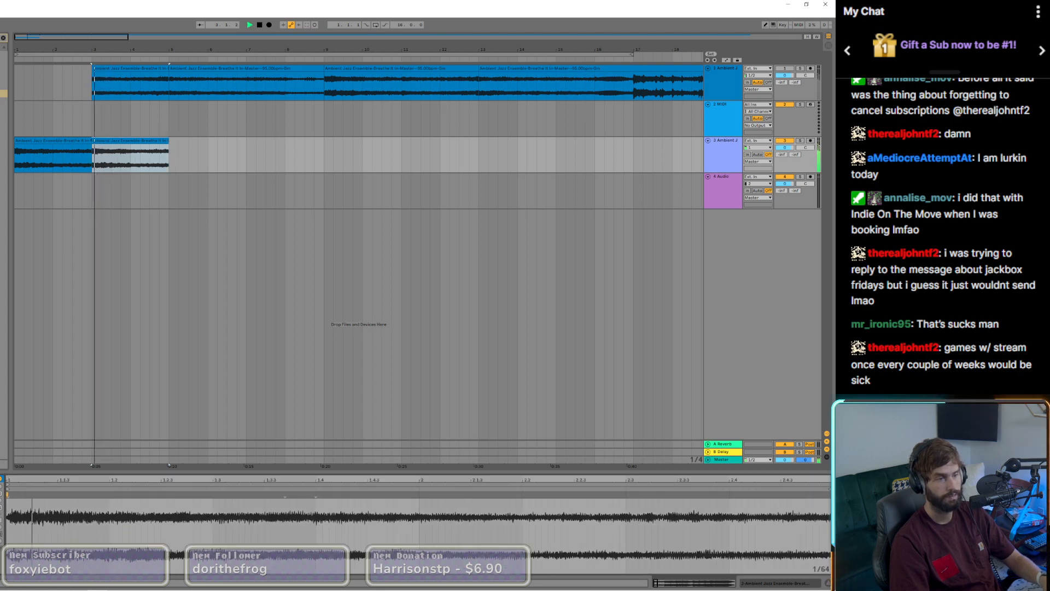
double_click(258, 25)
key("space")
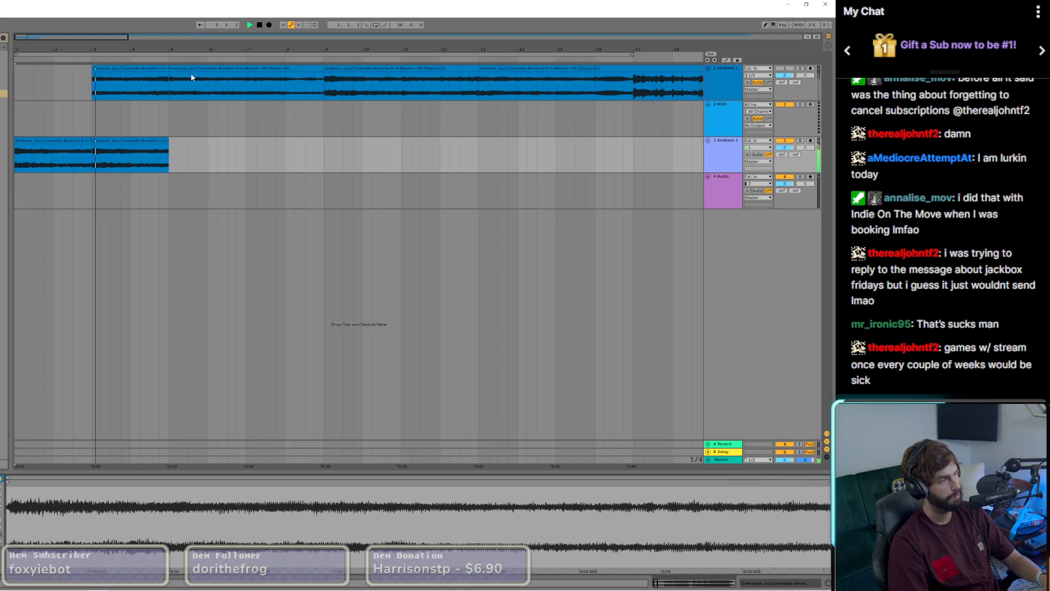
Step: Duplicate the third track's two-bar clip to bar 5 and audition it from its start, returning to the beginning of the arrangement
left_click(64, 135)
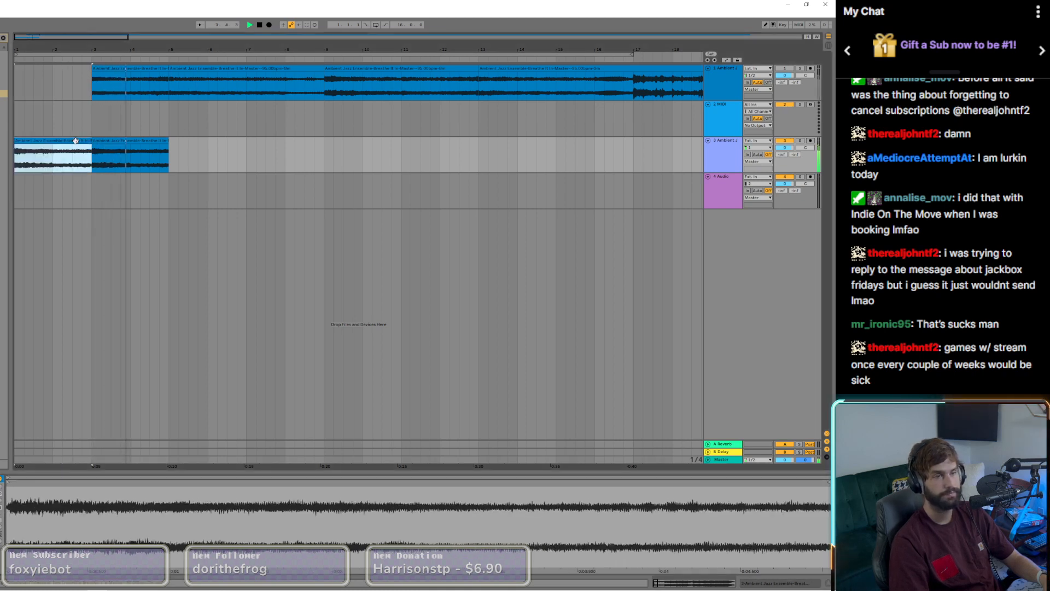
left_click(158, 140)
key("ctrl+d")
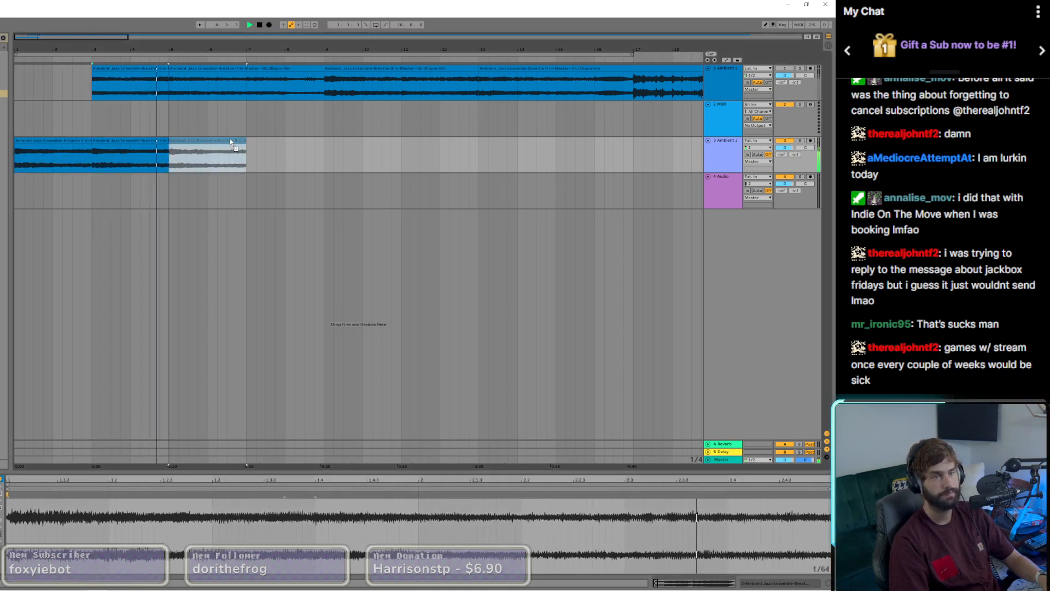
key("space")
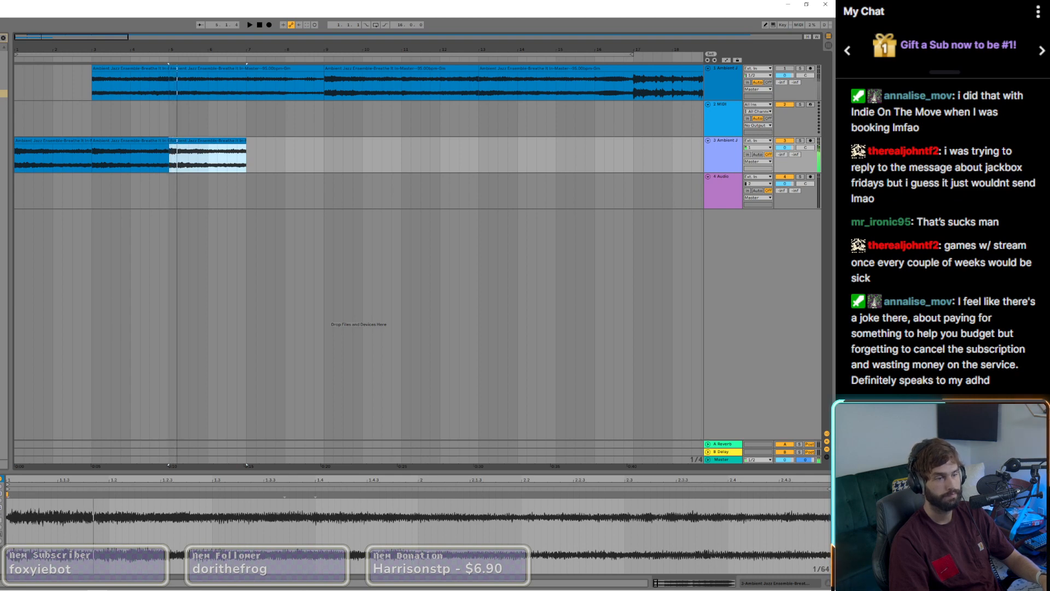
key("space")
key("space")
key("space")
key("space")
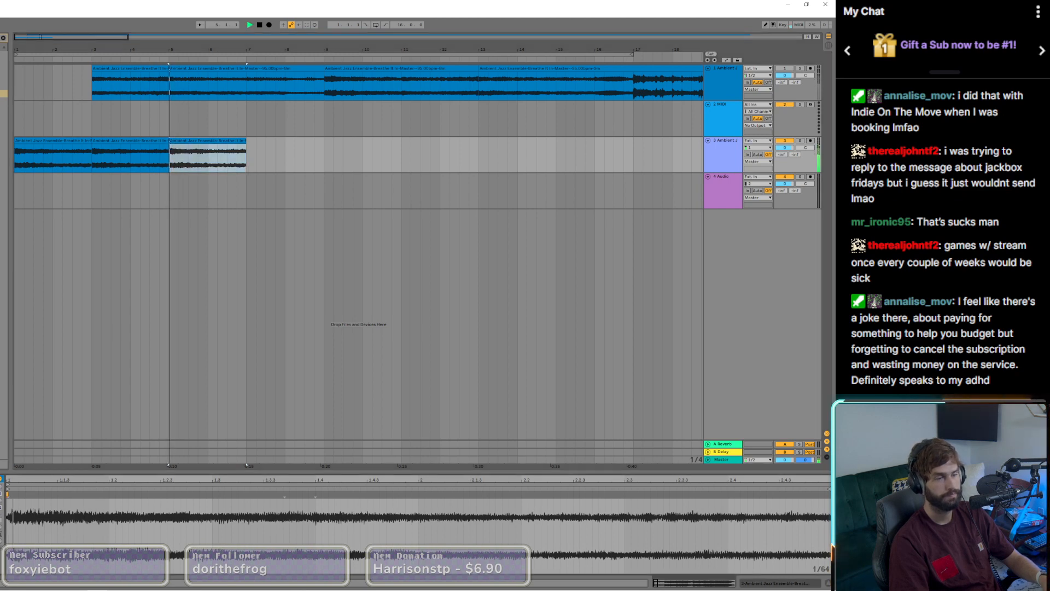
key("space")
key("space")
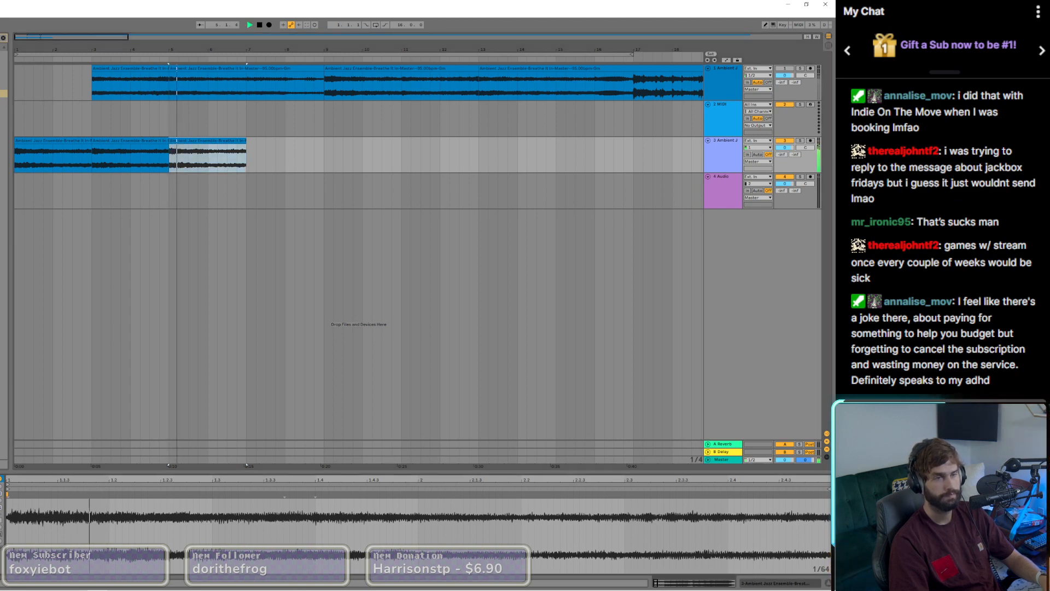
double_click(261, 26)
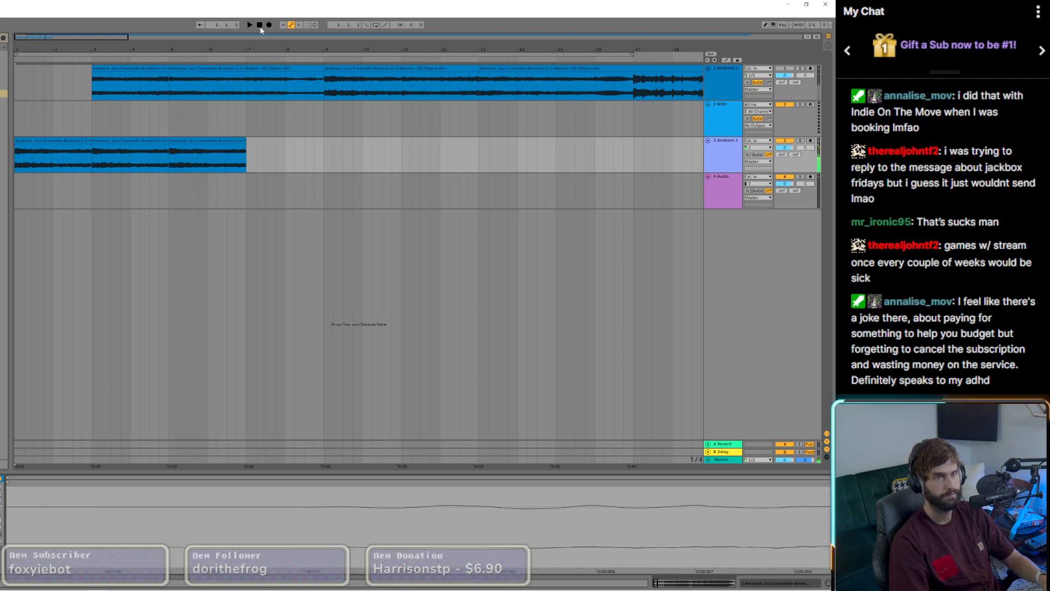
Step: Copy further two-bar clips to bar 7 on the third track and delete the extra clip at bar 9, filling eight bars
left_click(93, 132)
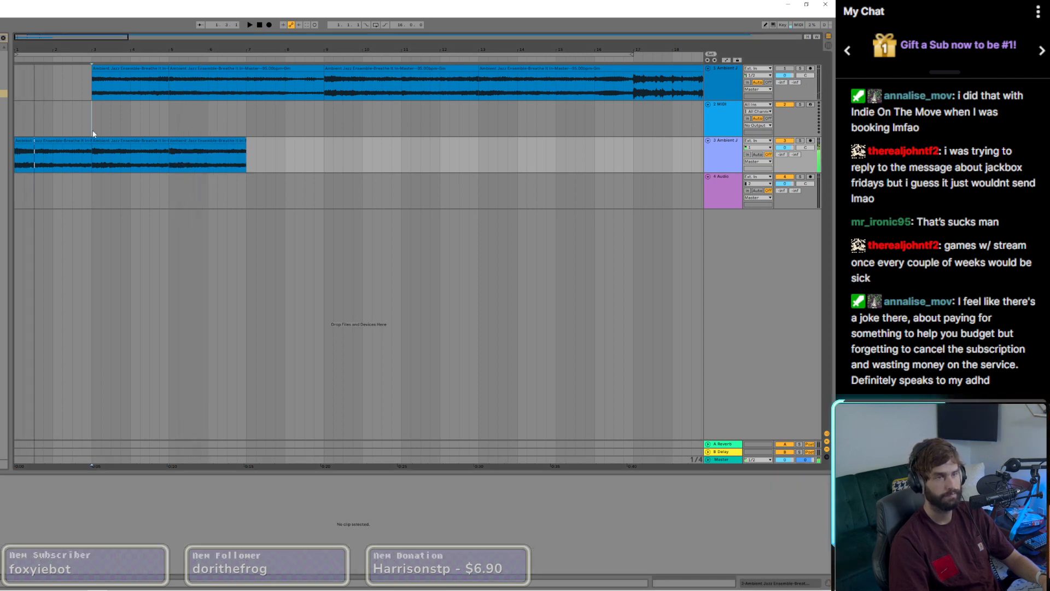
left_click(184, 142)
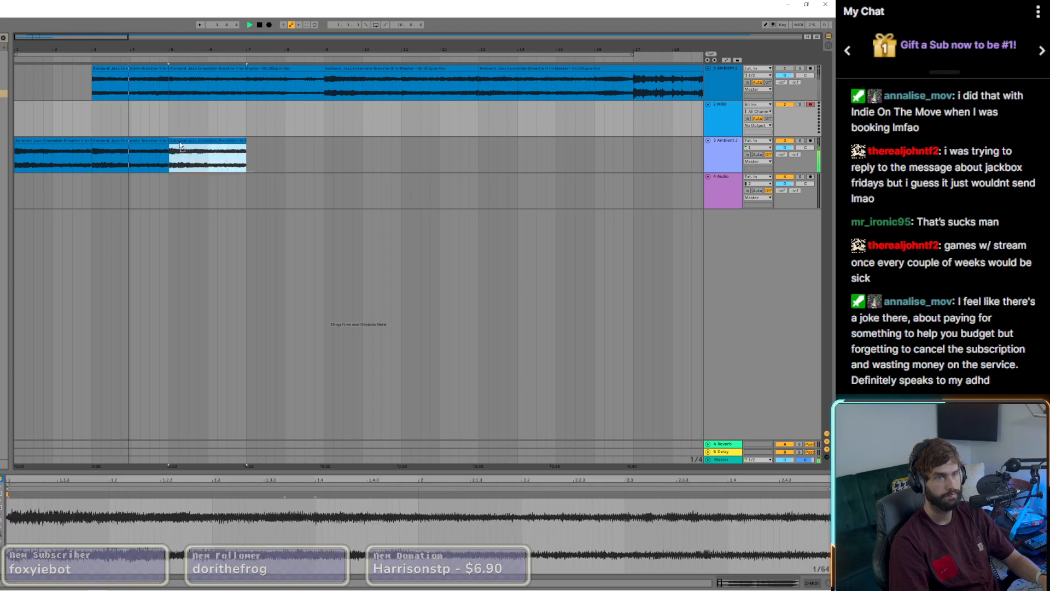
left_click_drag(185, 142, 175, 143)
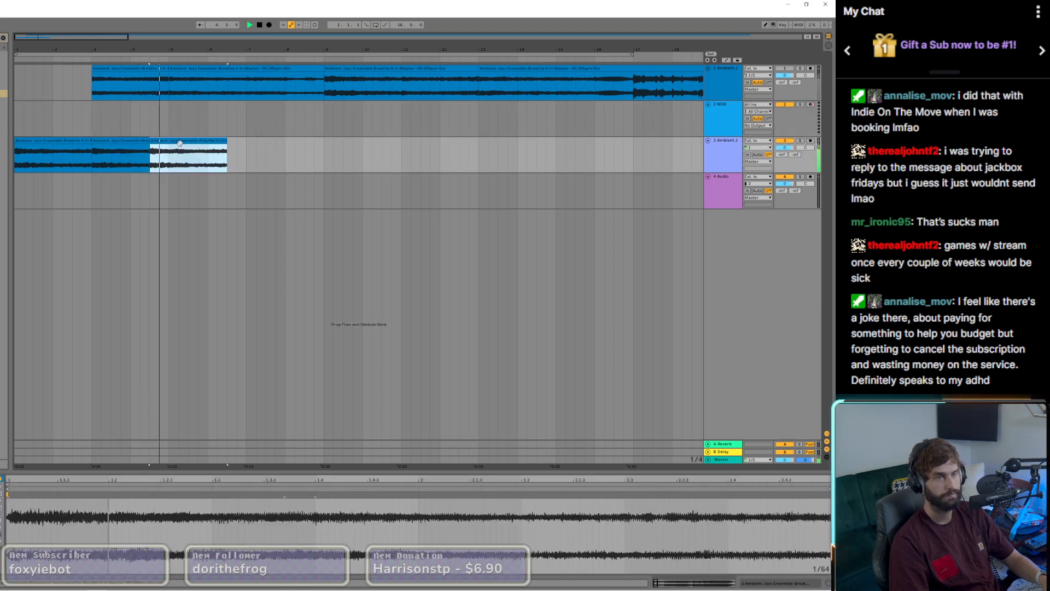
left_click_drag(179, 143, 356, 146)
left_click(164, 142)
left_click(203, 142, "shift")
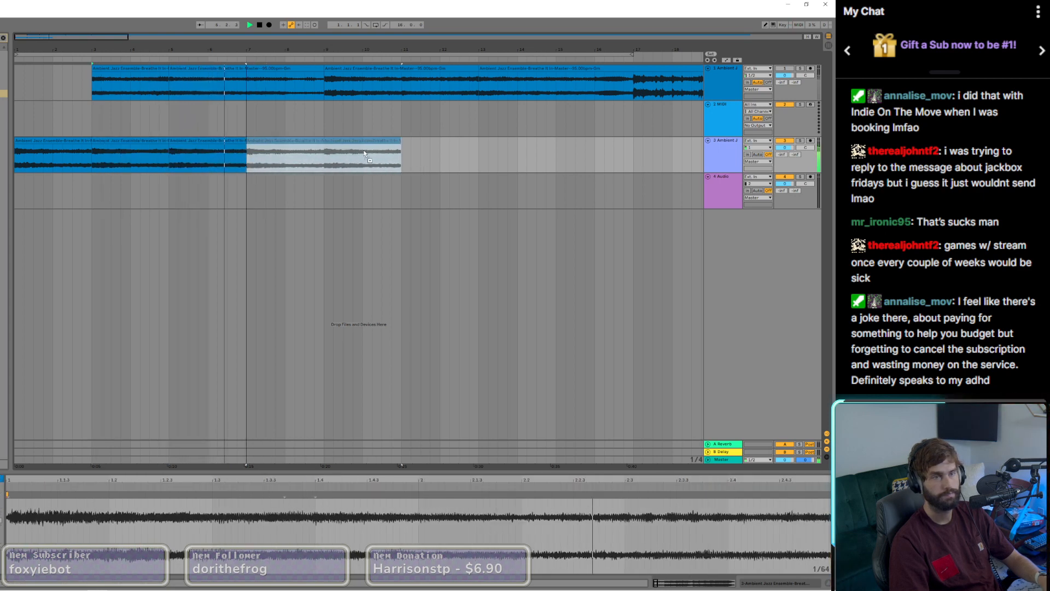
left_click(362, 143)
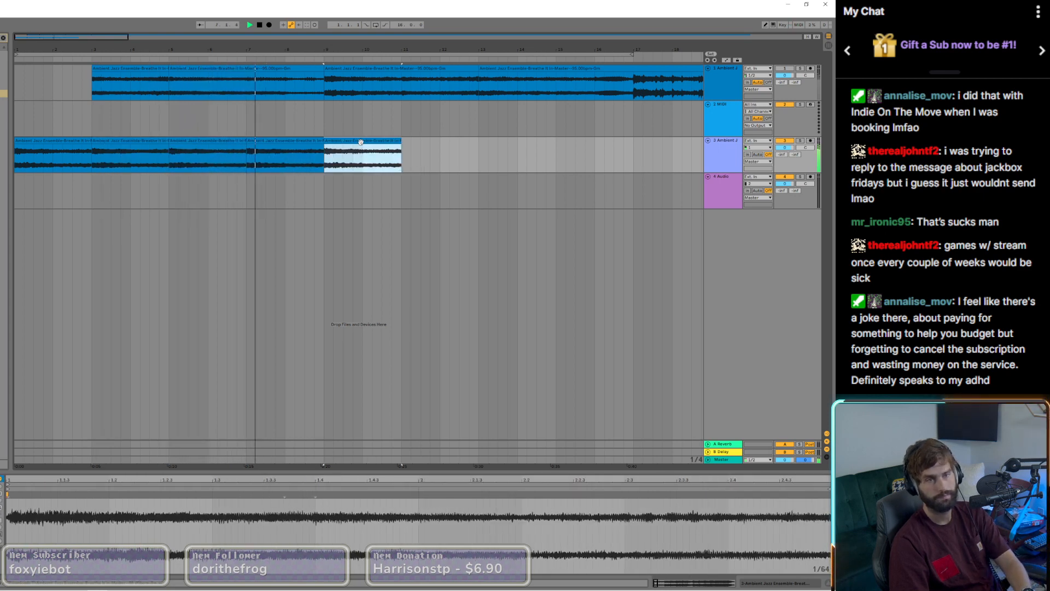
key("Delete")
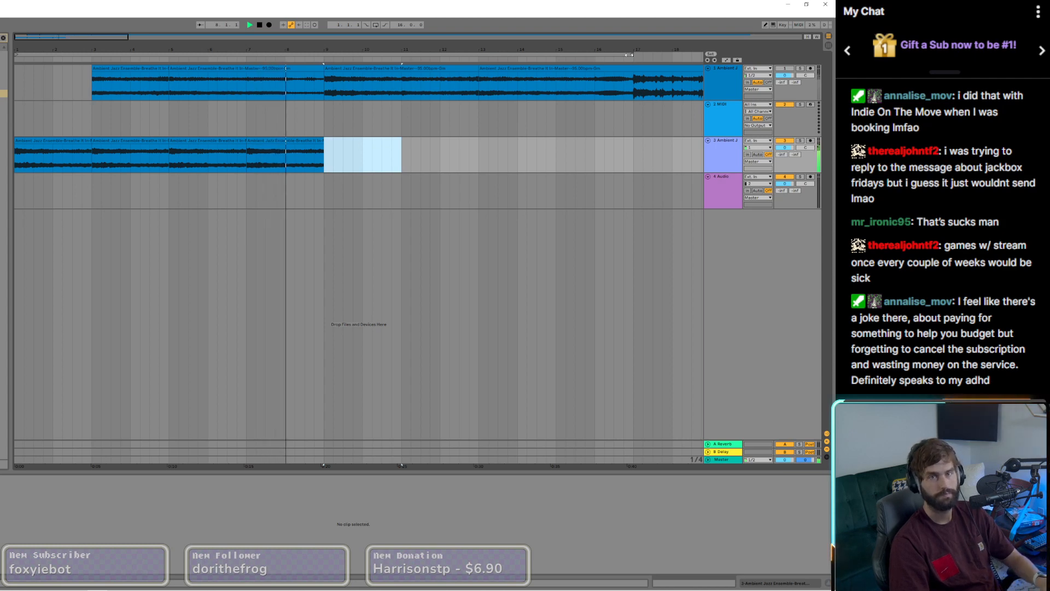
Step: Shorten the arrangement loop to end at bar 9 and turn looping on
left_click_drag(629, 55, 324, 55)
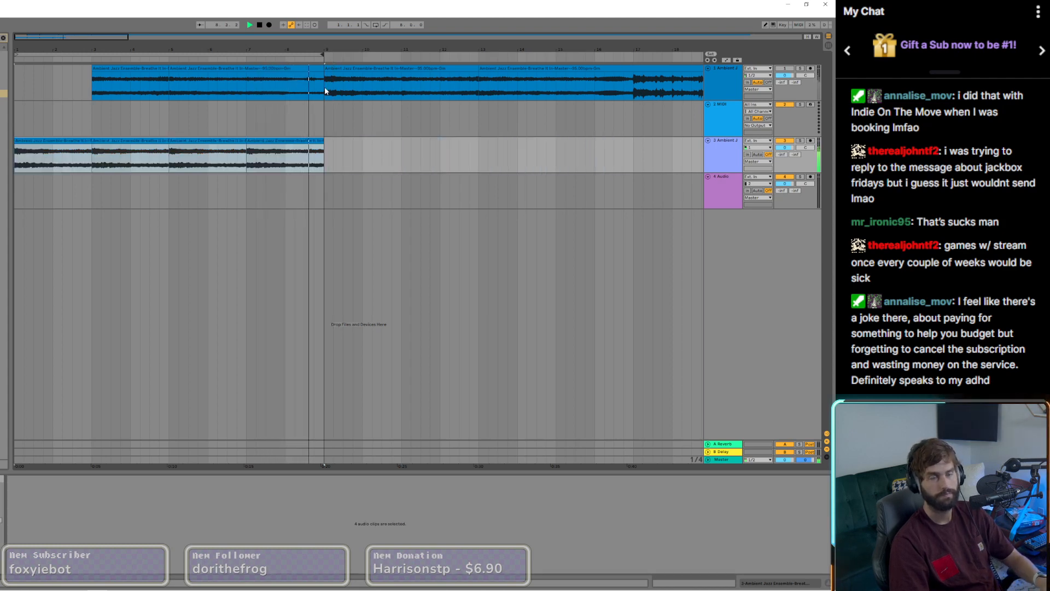
left_click(376, 25)
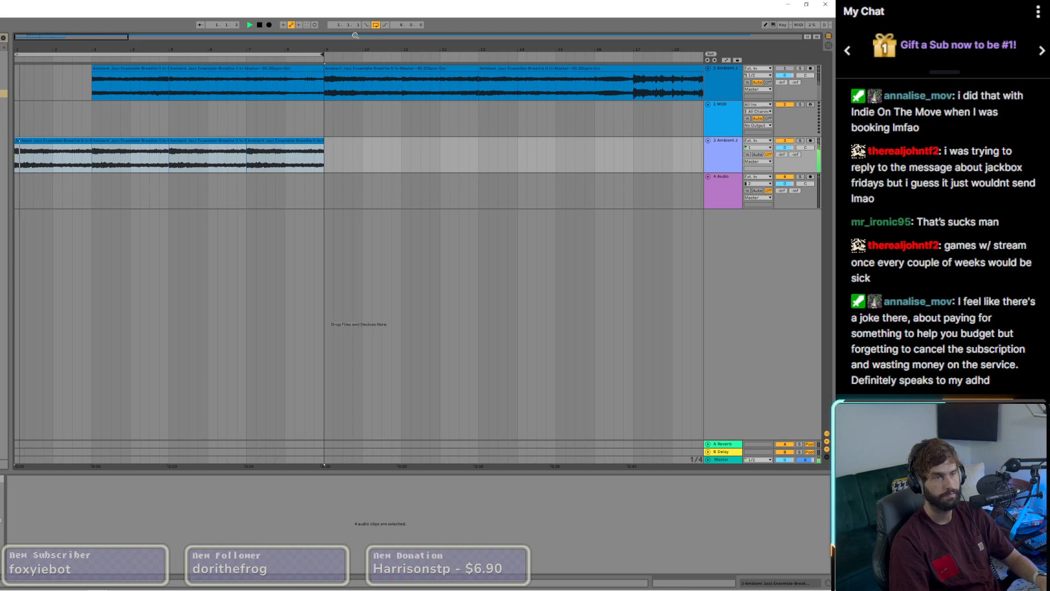
Step: Audition the looped clips on the third track by playing from bars 1, 3, 5 and 7
left_click(98, 126)
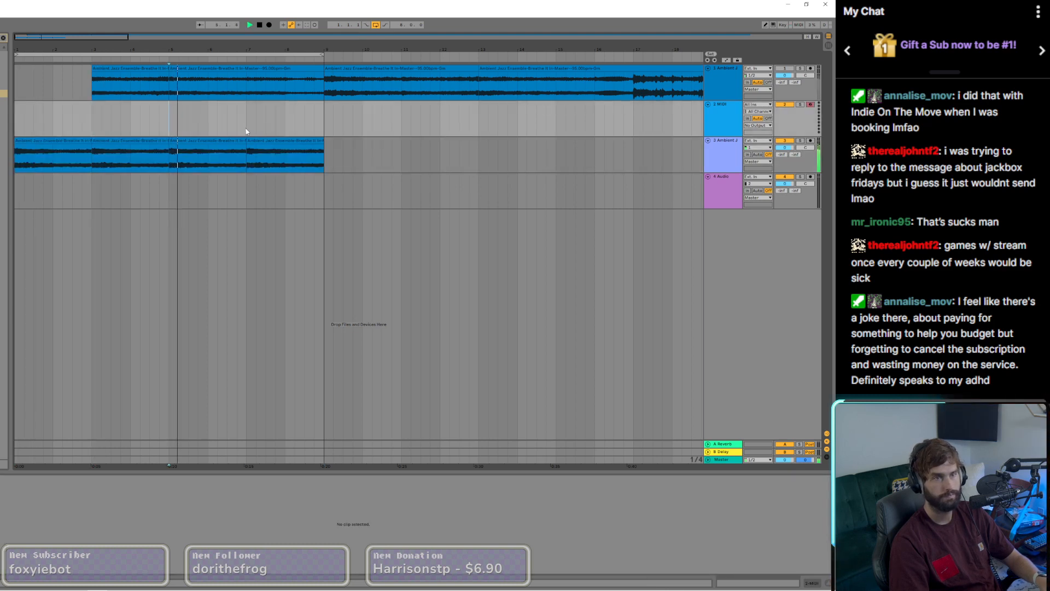
key("space")
left_click(255, 144)
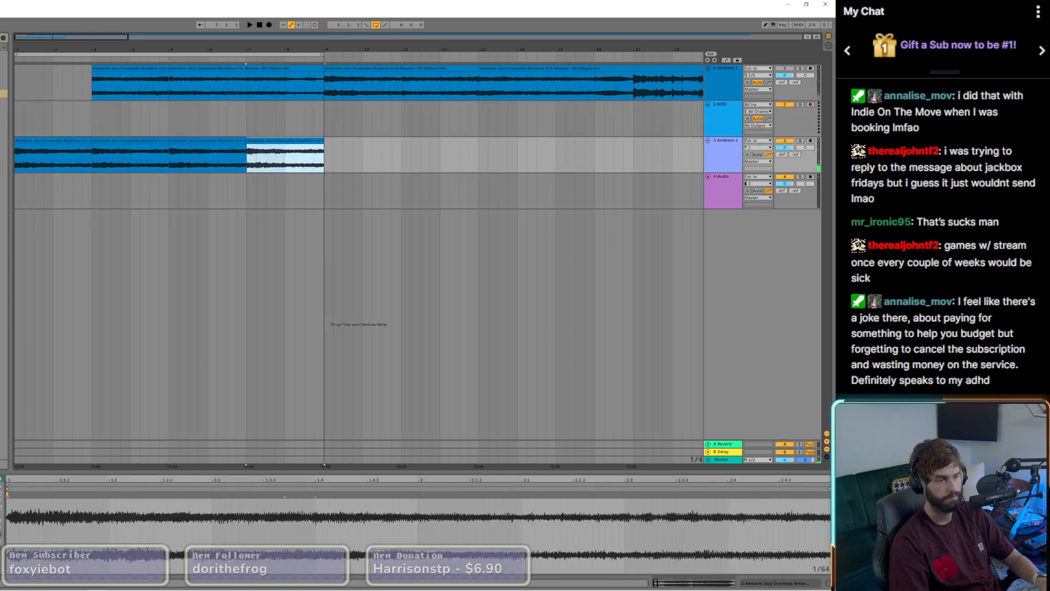
key("space")
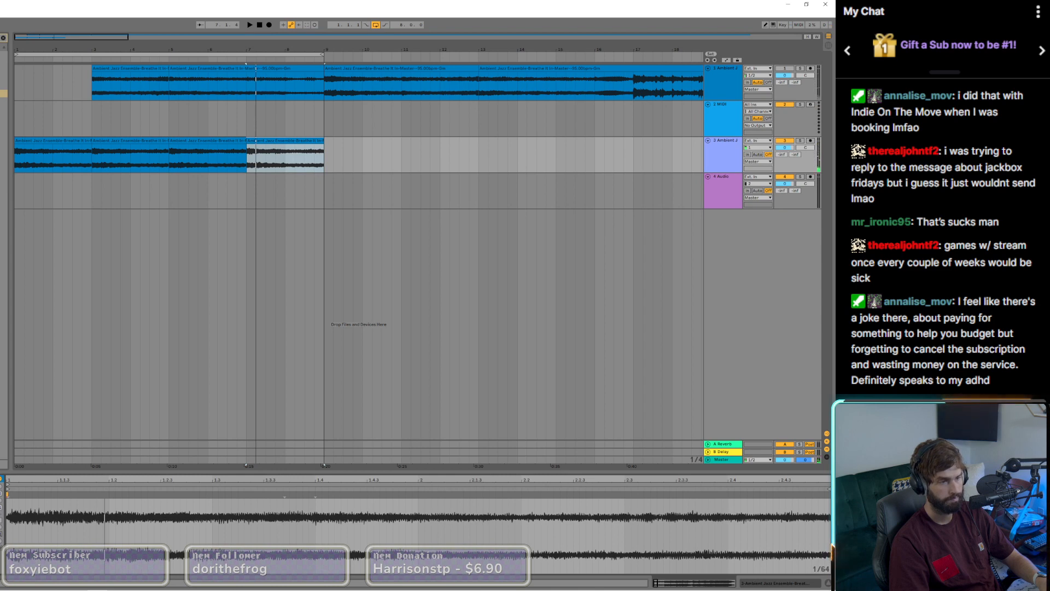
left_click(171, 129)
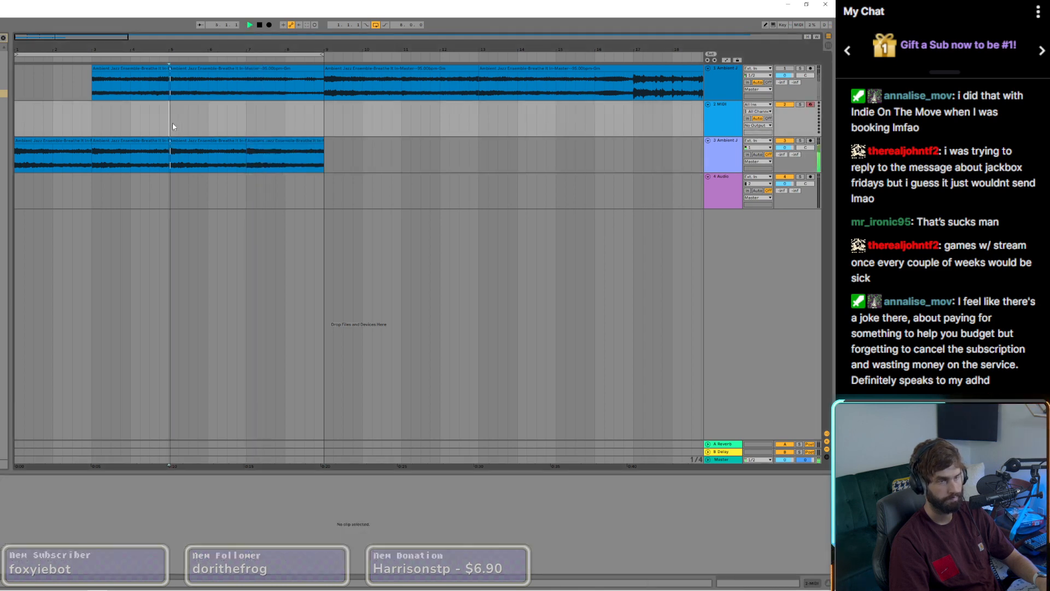
left_click(243, 130)
left_click(17, 135)
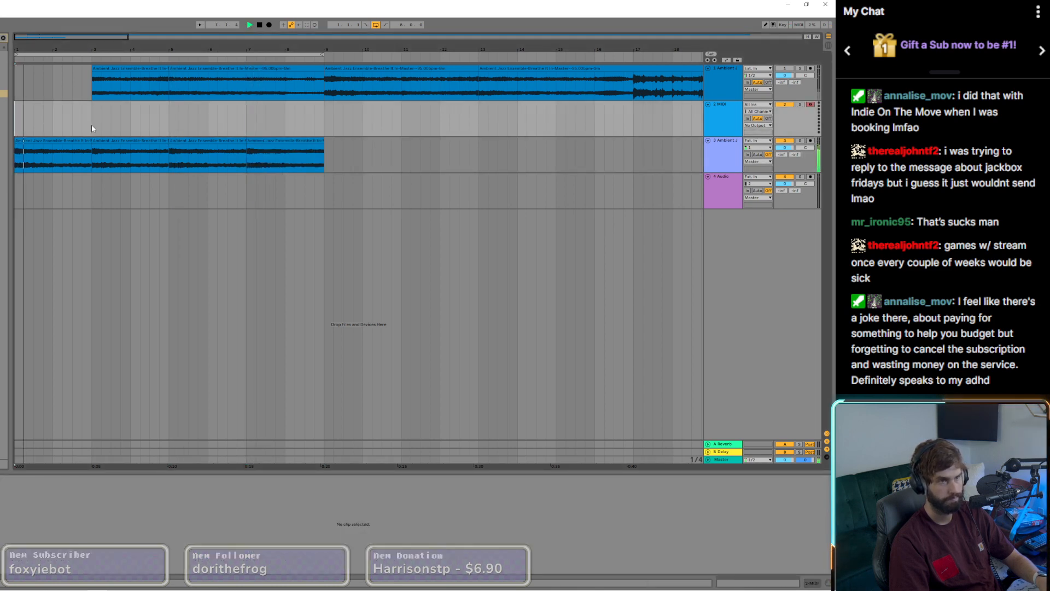
left_click(171, 127)
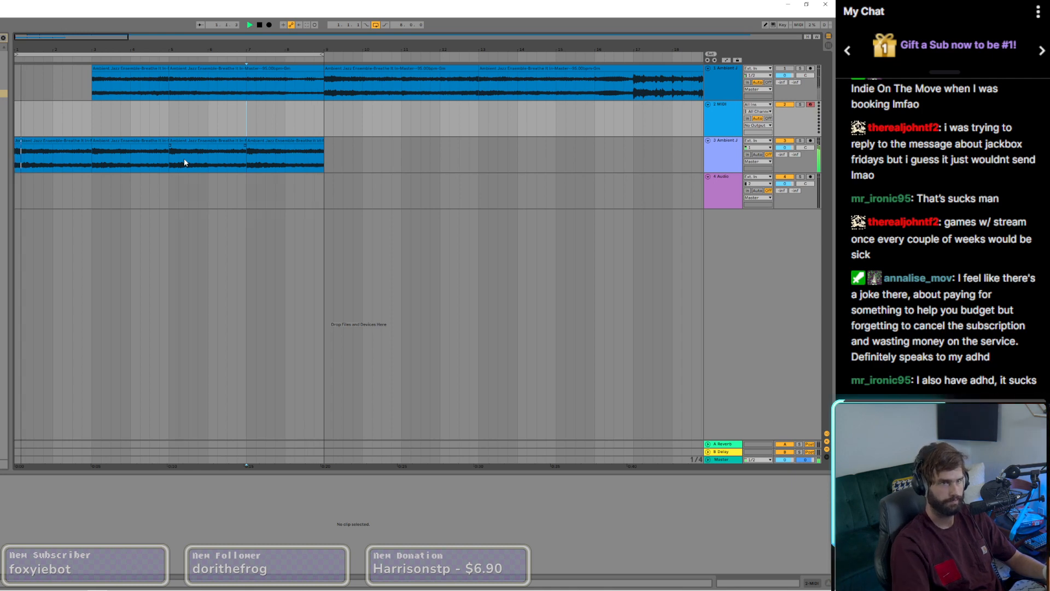
Step: Select the chopped clips' track and show its device chain
left_click(52, 164)
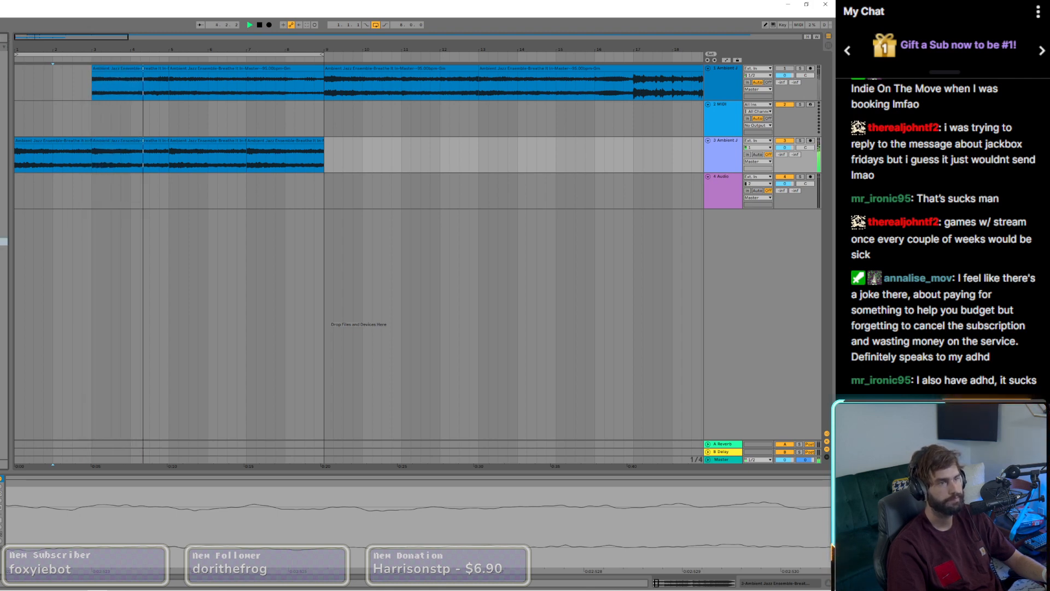
key("shift+Tab")
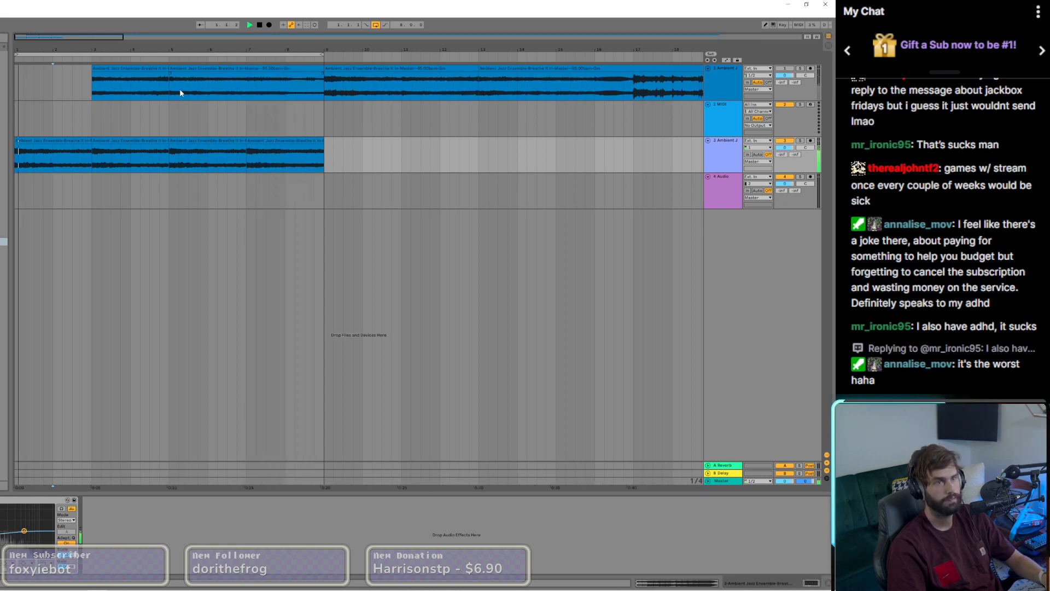
Step: Examine the waveforms of the remaining segments at bars 9, 13 and 5 on the first track in Clip View
double_click(355, 68)
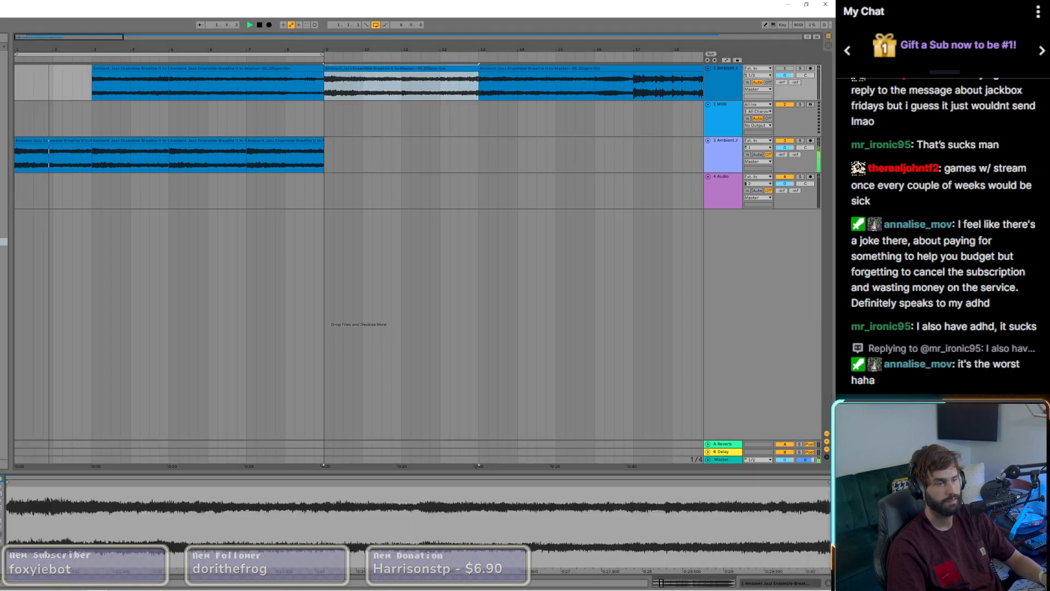
left_click(497, 68)
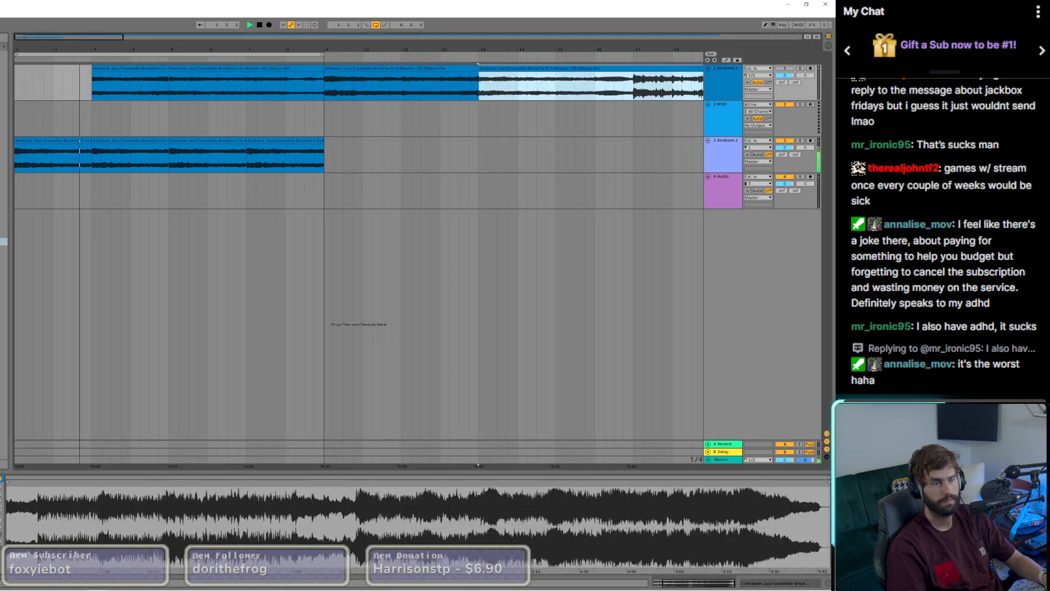
left_click(227, 68)
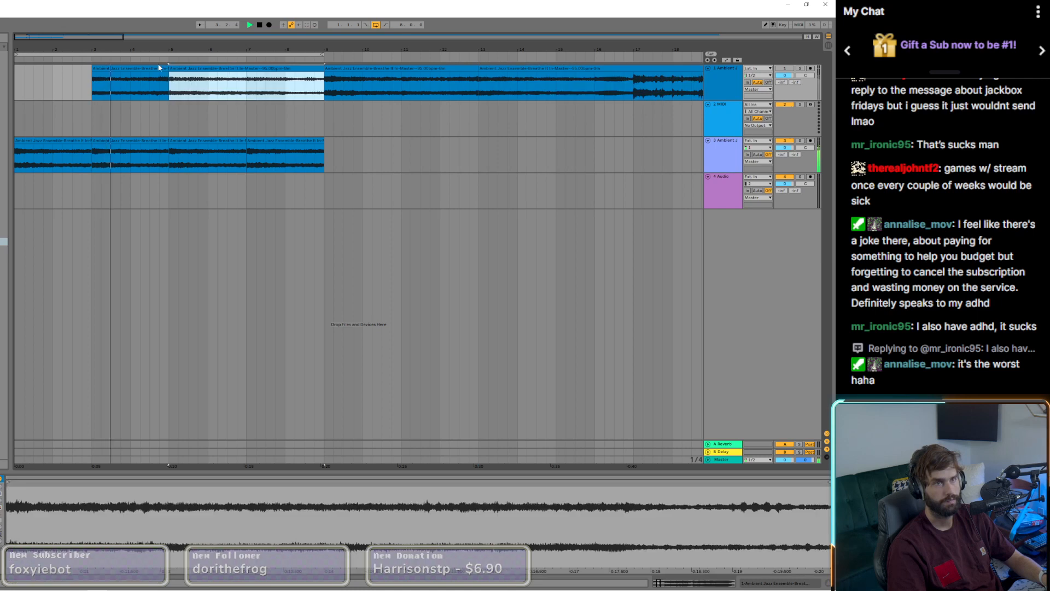
Step: Split off the first half bar of the third track's opening clip and place copies of that slice at bars 9, 10, 11 and mid-bar 11
left_click(156, 66, "shift")
left_click(159, 190)
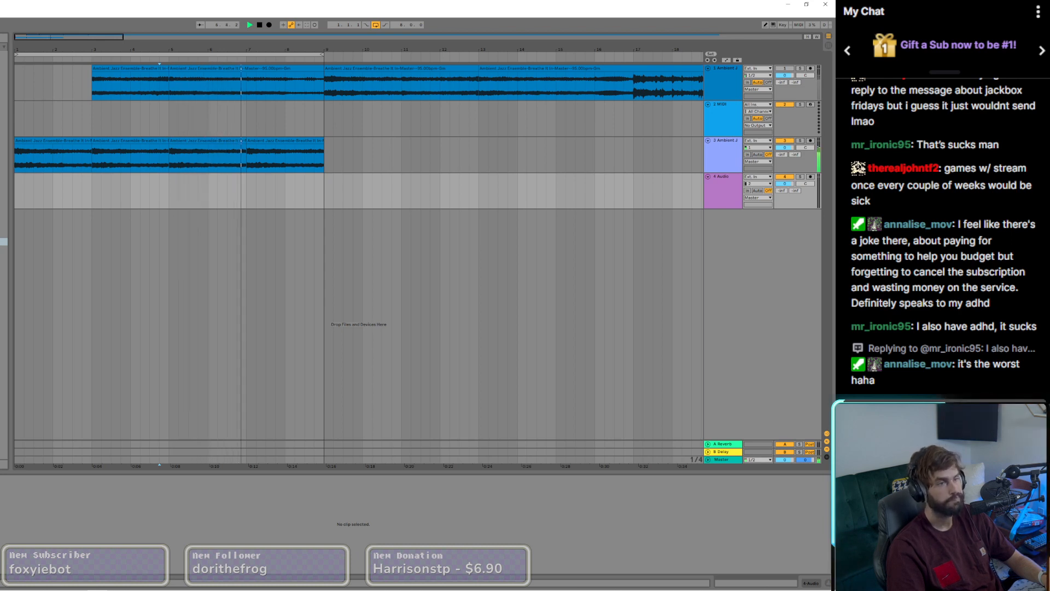
left_click(34, 164)
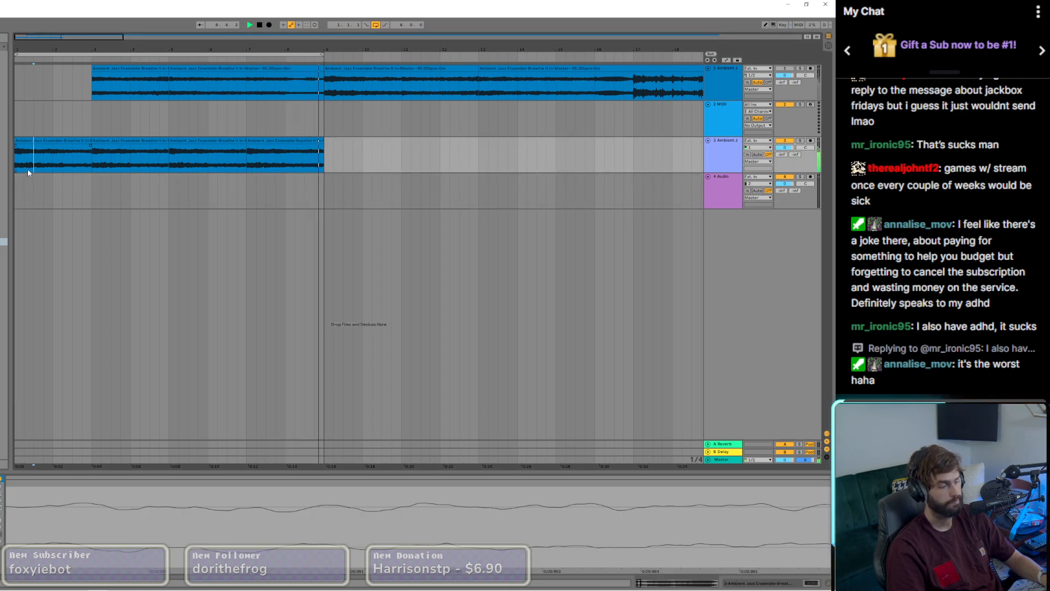
key("ctrl+e")
left_click(25, 141)
left_click_drag(25, 140, 360, 168)
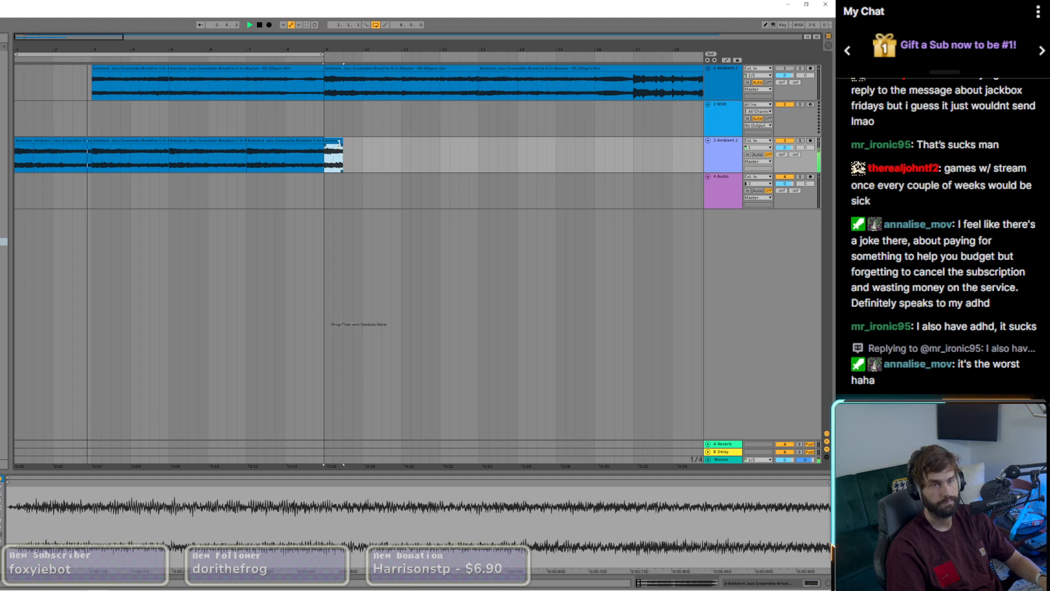
left_click_drag(334, 141, 410, 142)
key("ctrl+d")
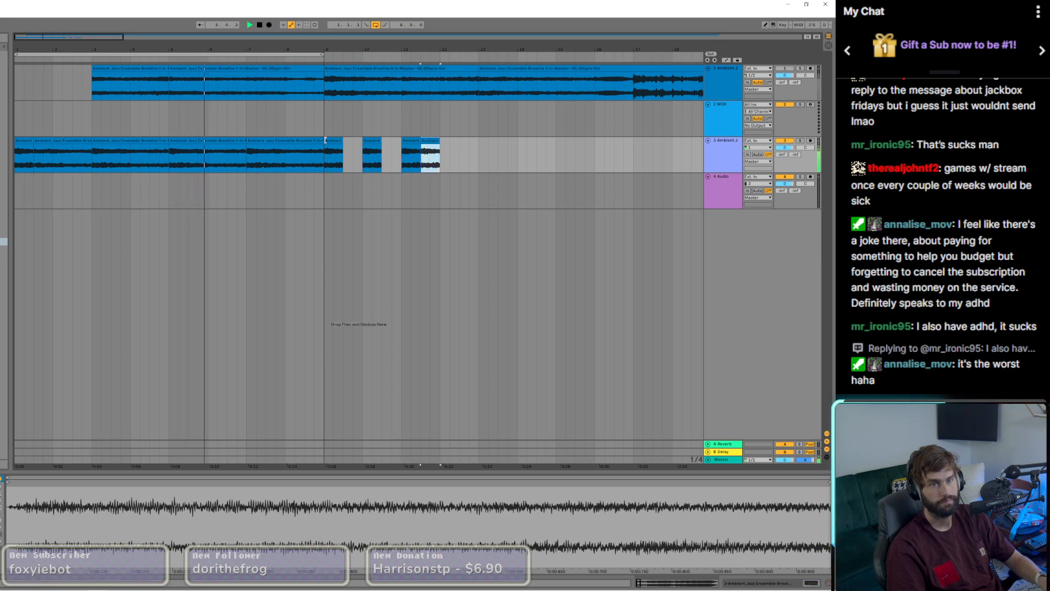
Step: Play from bar 9 and move the bar 10 slice directly behind the slice at bar 9
left_click(325, 140)
left_click(327, 133)
key("space")
key("space")
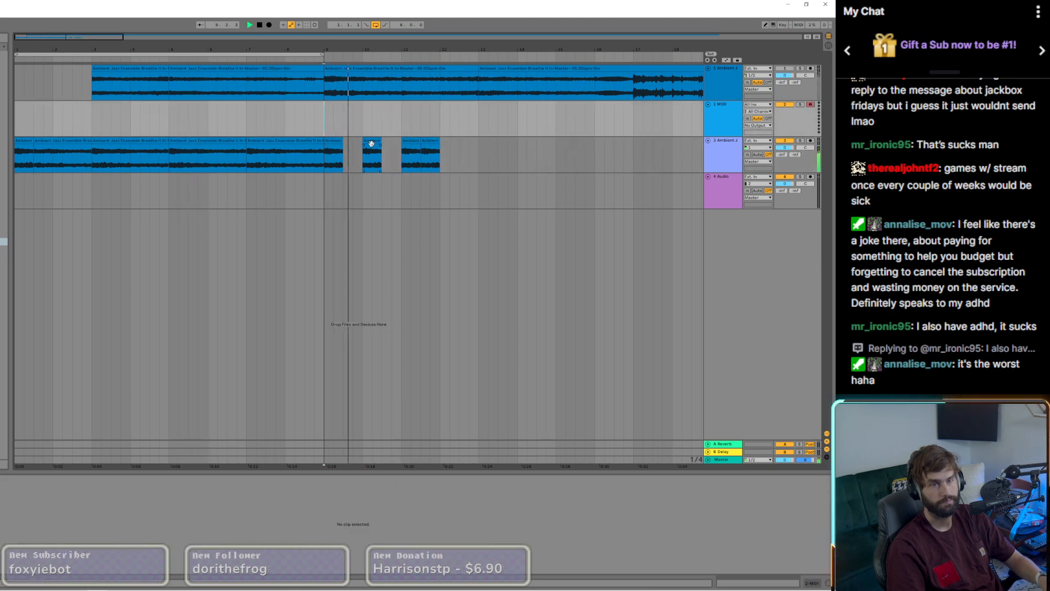
left_click_drag(372, 144, 355, 141)
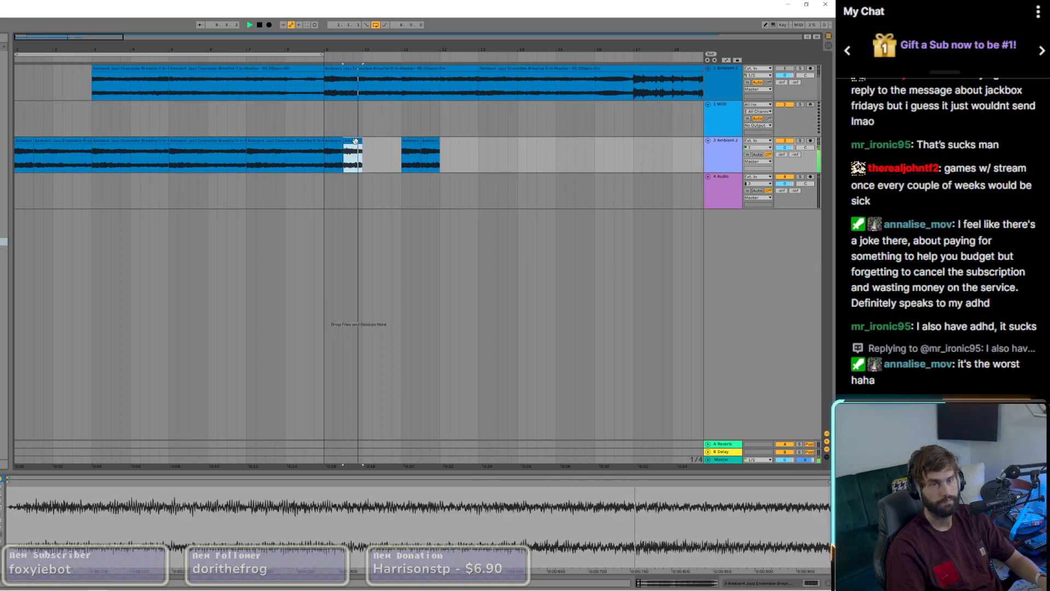
Step: Move the second slice one beat earlier to 9.2 with a length of one beat, and play from bar 9
scroll(331, 140, "up", 3)
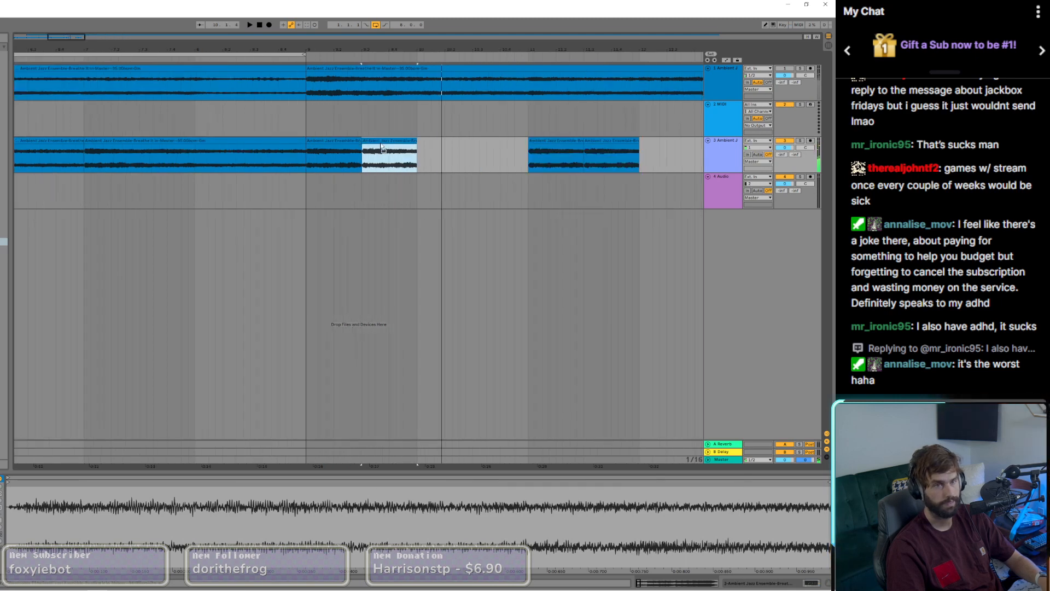
left_click_drag(383, 146, 362, 148)
left_click(307, 158)
key("space")
key("space")
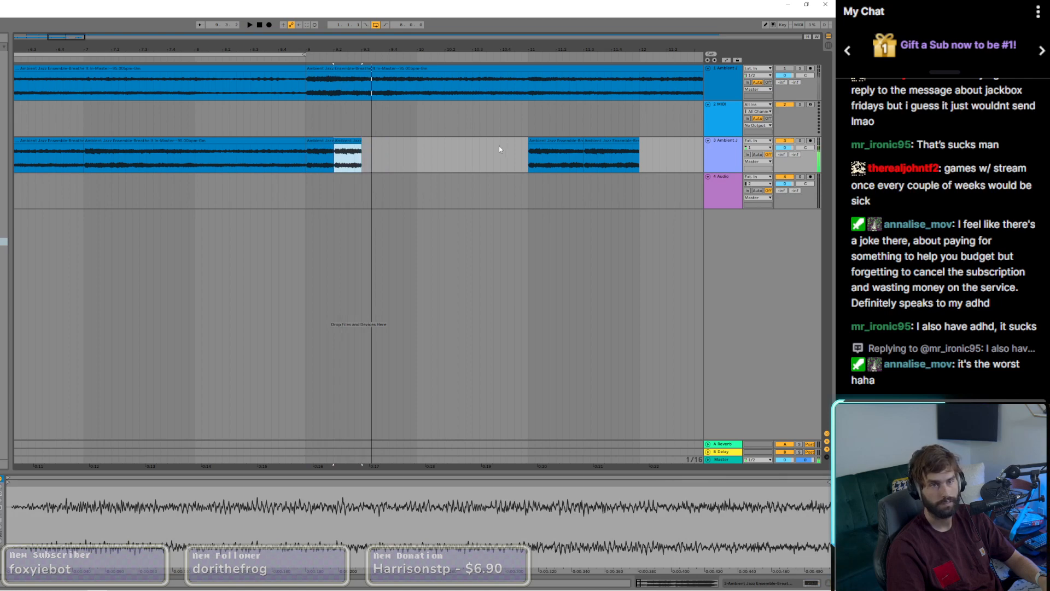
Step: Bring the slice from bar 11 to beat 9.3, shorten it to less than a beat, and play from bar 9
left_click_drag(555, 147, 382, 147)
key("space")
key("space")
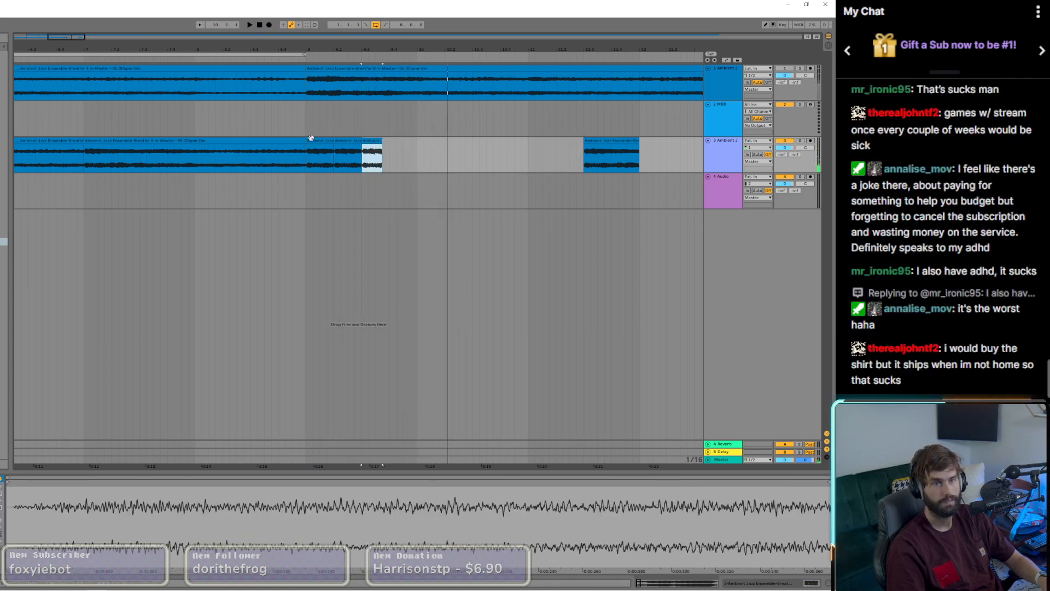
left_click(308, 137)
key("space")
Step: Turn the slice on 9.3 into two consecutive half-beat slices and play from bar 9
key("space")
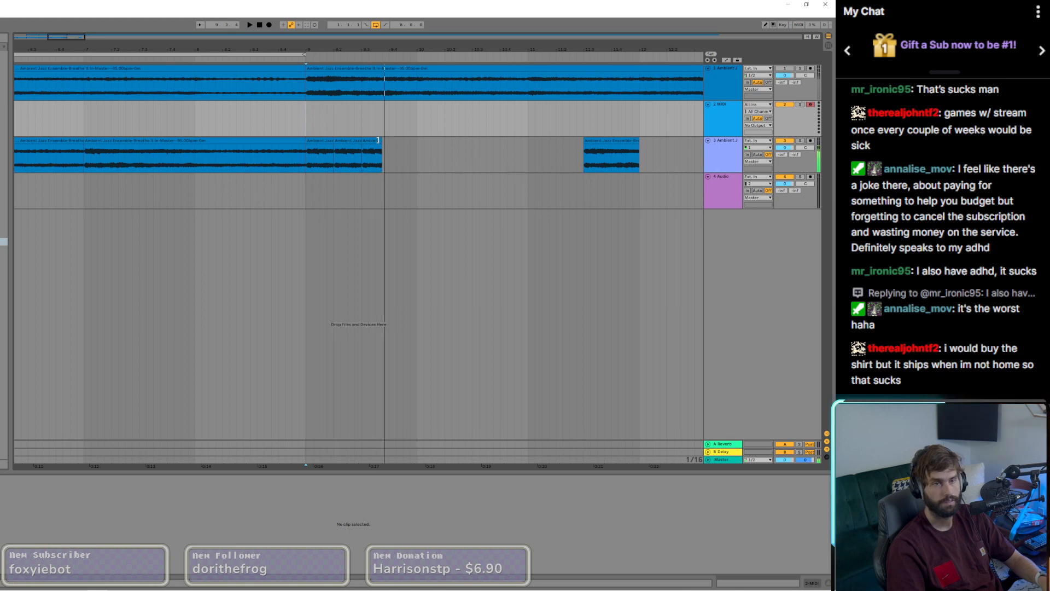
left_click_drag(380, 140, 389, 139)
left_click(308, 134)
key("space")
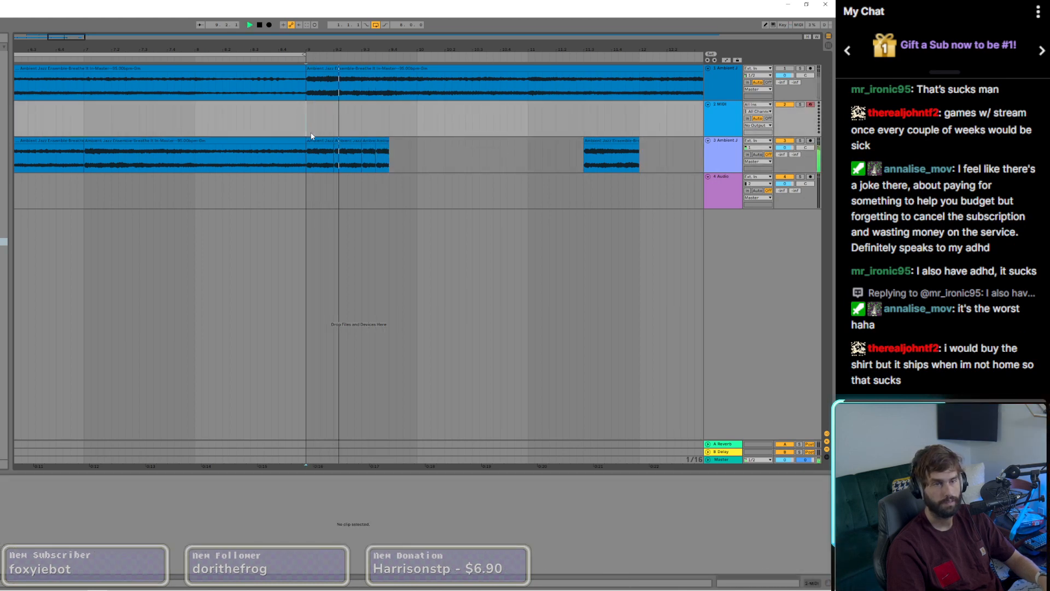
Step: Try trimming the ends of the four slices in bar 9 to leave small gaps between them
left_click(384, 140, "shift")
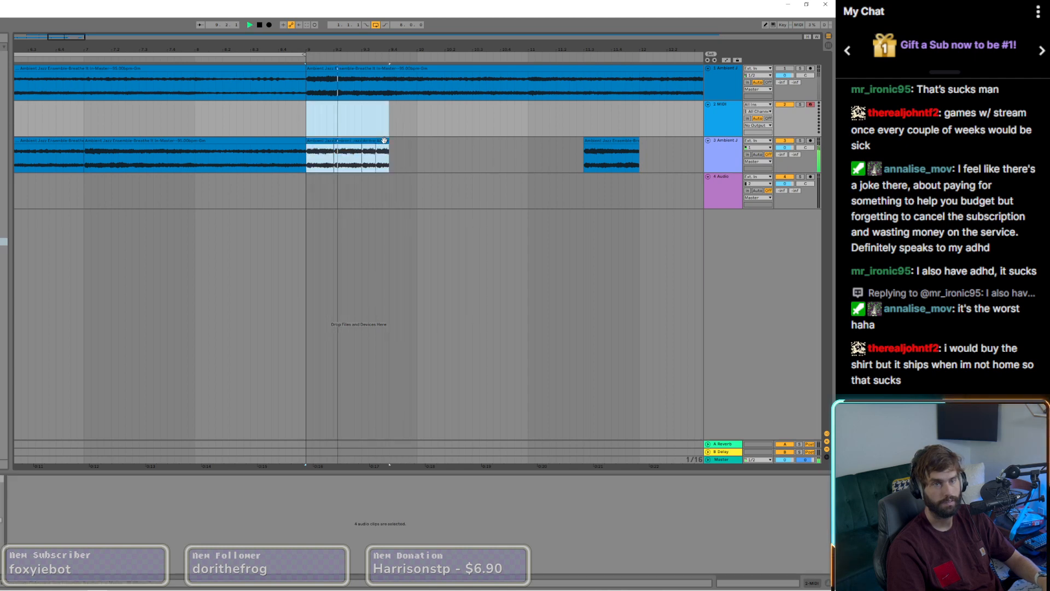
mouse_move(384, 141)
left_mouse_down()
mouse_move(405, 147)
mouse_move(383, 149)
left_mouse_up()
left_click(399, 152)
scroll(359, 153, "up", 6)
scroll(346, 149, "down", 4)
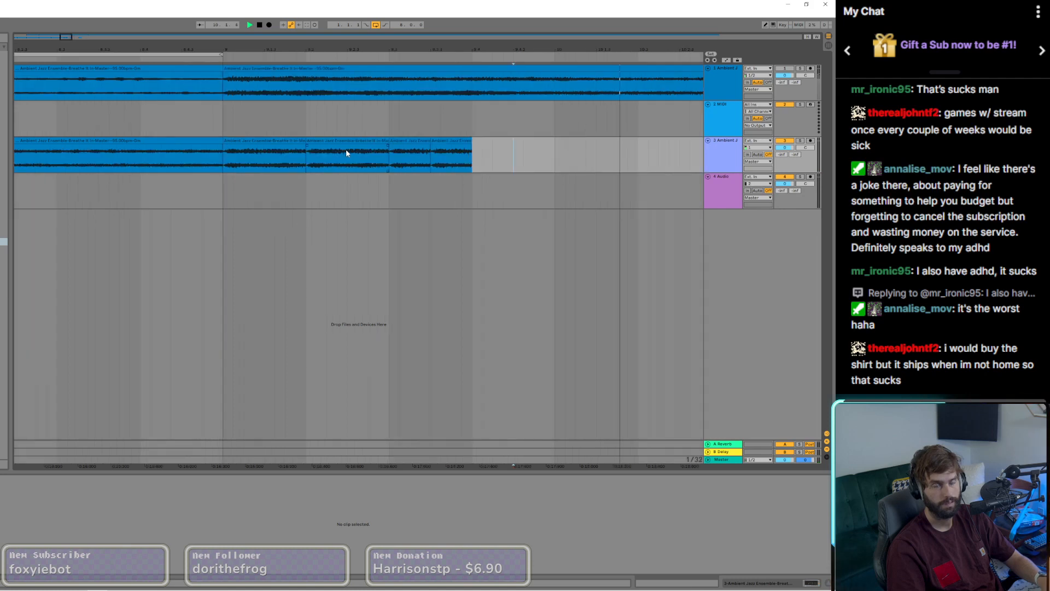
scroll(222, 155, "up", 4)
left_click_drag(217, 140, 225, 141)
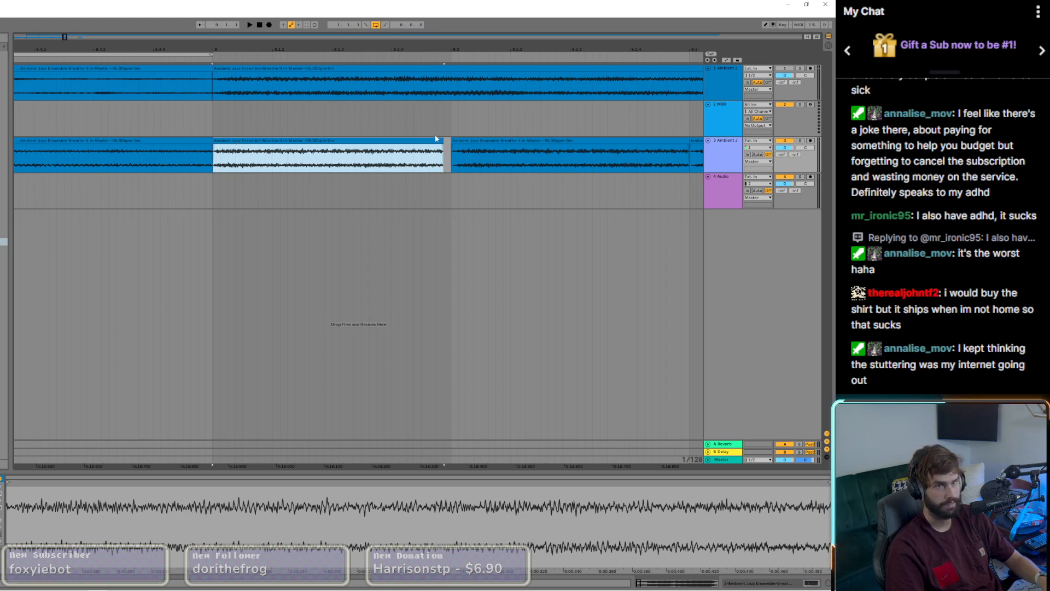
left_click_drag(453, 141, 464, 142)
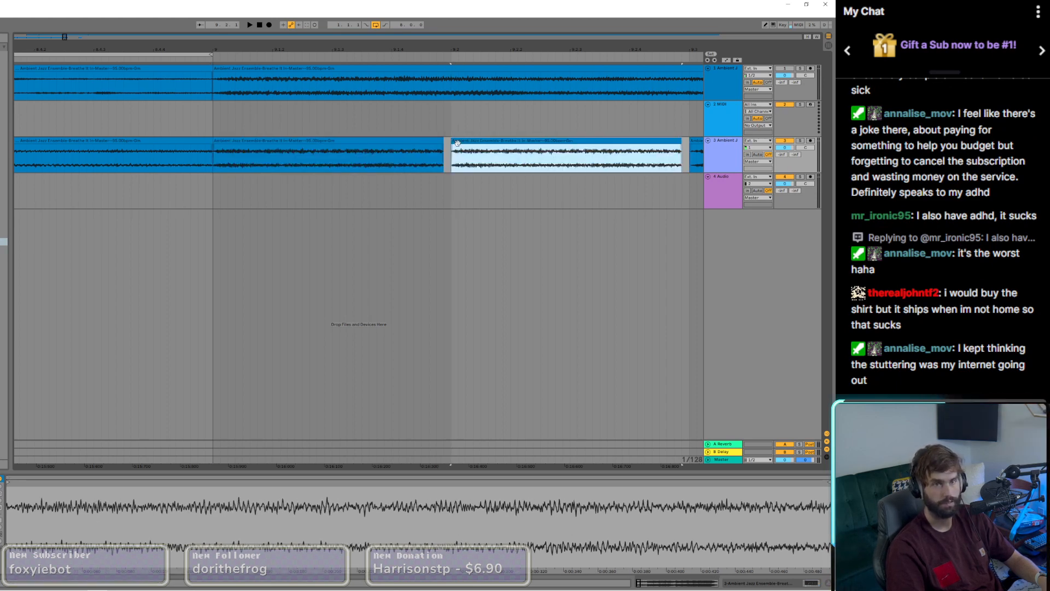
scroll(460, 142, "down", 3, "ctrl")
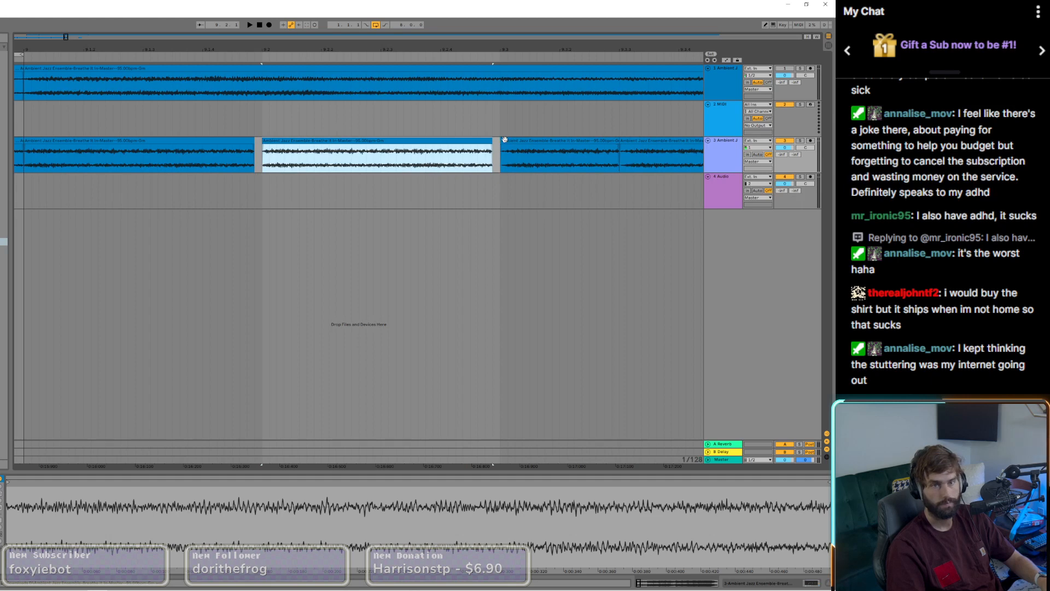
left_click_drag(502, 140, 510, 146)
left_click_drag(635, 141, 619, 143)
scroll(546, 141, "down", 4)
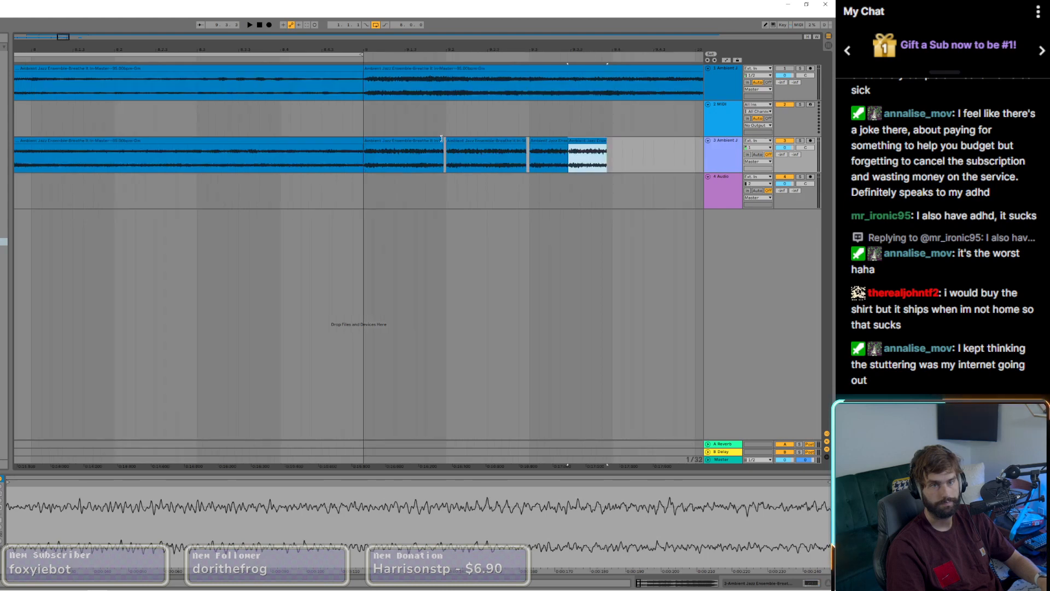
Step: Extend the first and second slices in bar 9 to close the gaps behind them, auditioning from bar 9
left_click_drag(441, 138, 446, 139)
left_click(366, 156)
key("space")
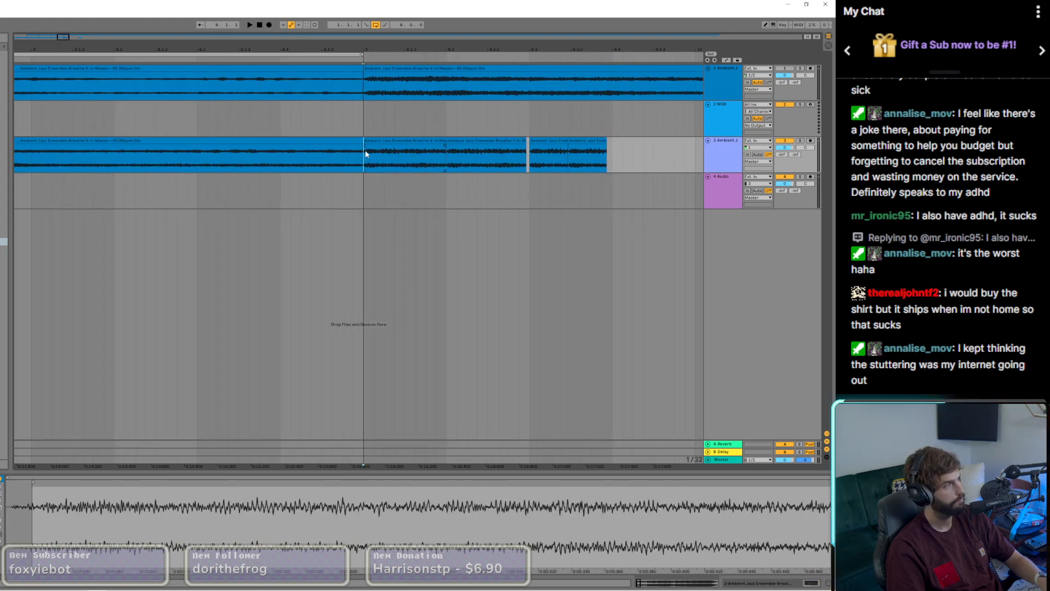
left_click_drag(524, 141, 529, 140)
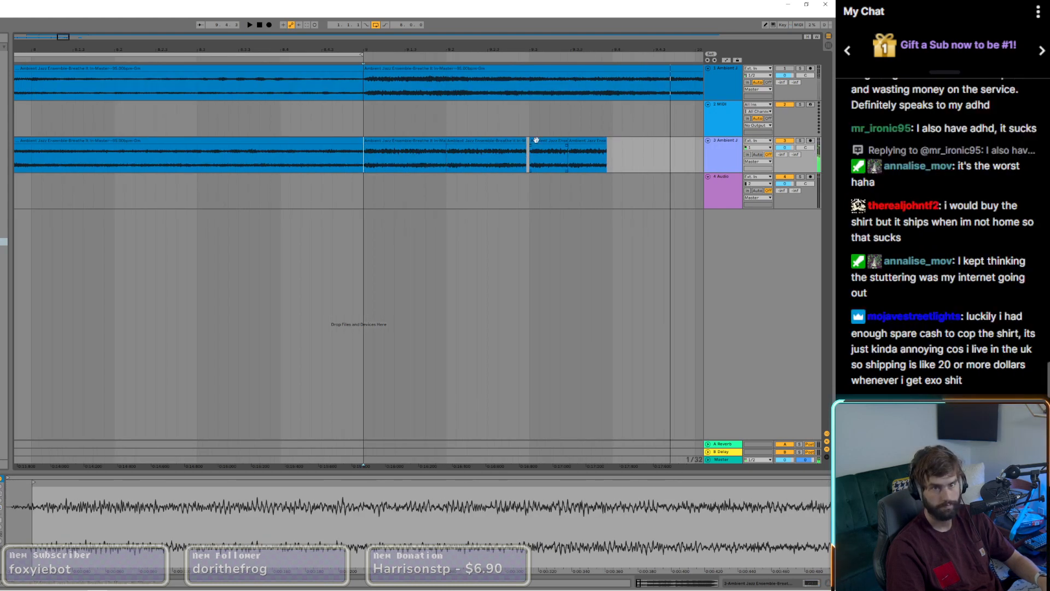
key("space")
Step: Extend the two half-beat slices on 9.3 back to full length and play the pattern from bar 9
left_click_drag(606, 141, 612, 140)
key("space")
key("space")
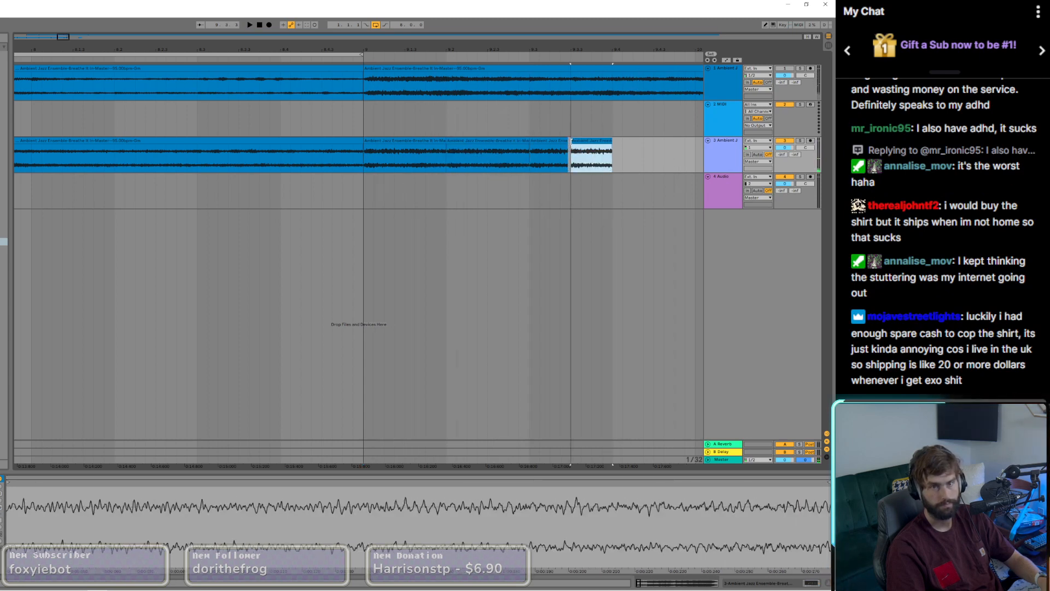
scroll(570, 140, "up", 3)
scroll(570, 141, "down", 5)
key("space")
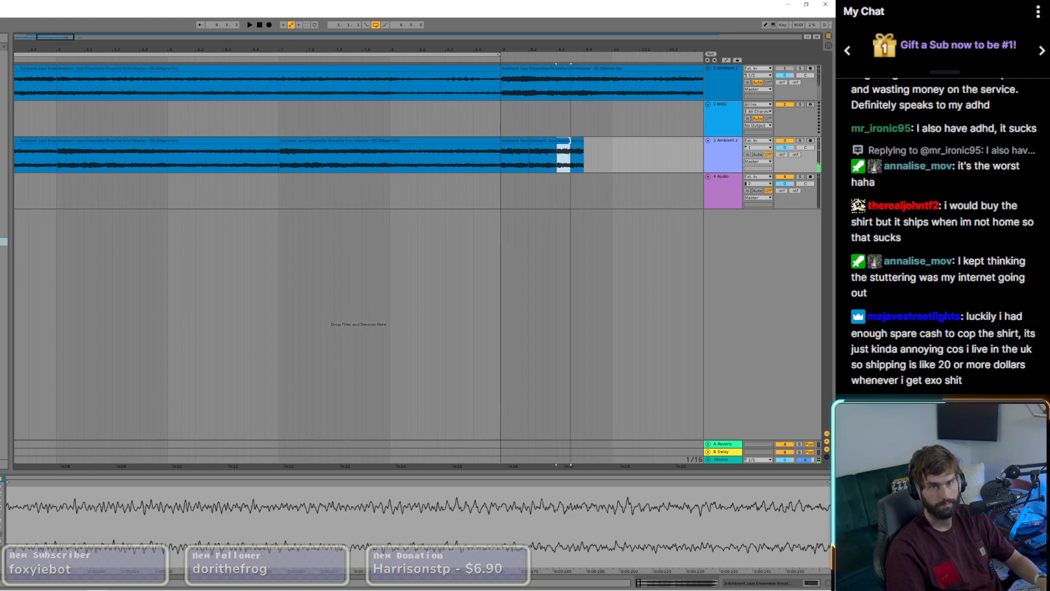
left_click(501, 160)
key("space")
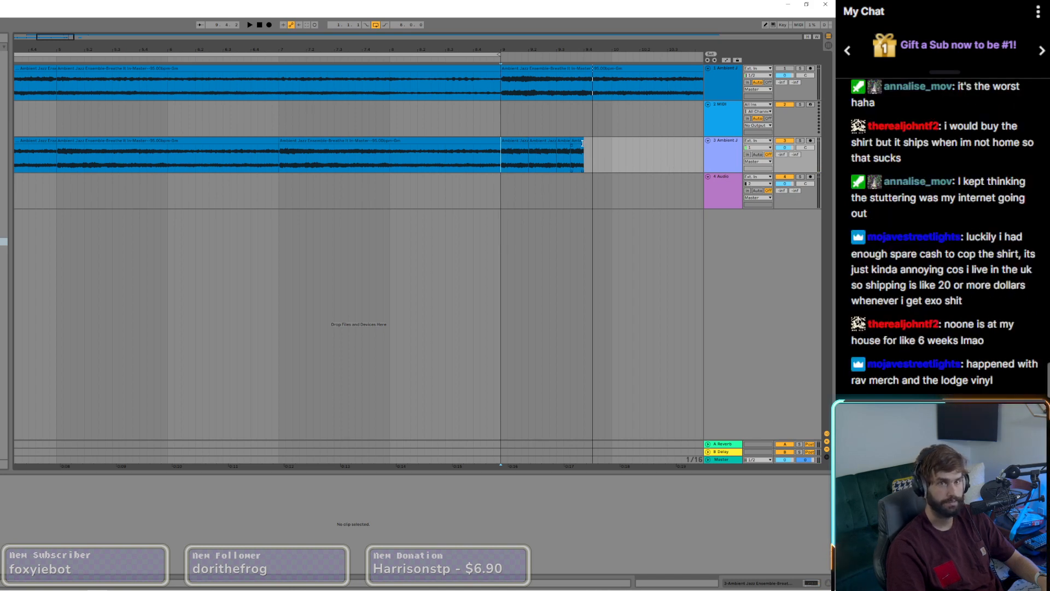
Step: Select all four slices in bar 9, copy them to bar 10, and set the playback start at bar 9
left_click(580, 143)
left_click(561, 142, "shift")
left_click(546, 143, "shift")
left_click(523, 142, "shift")
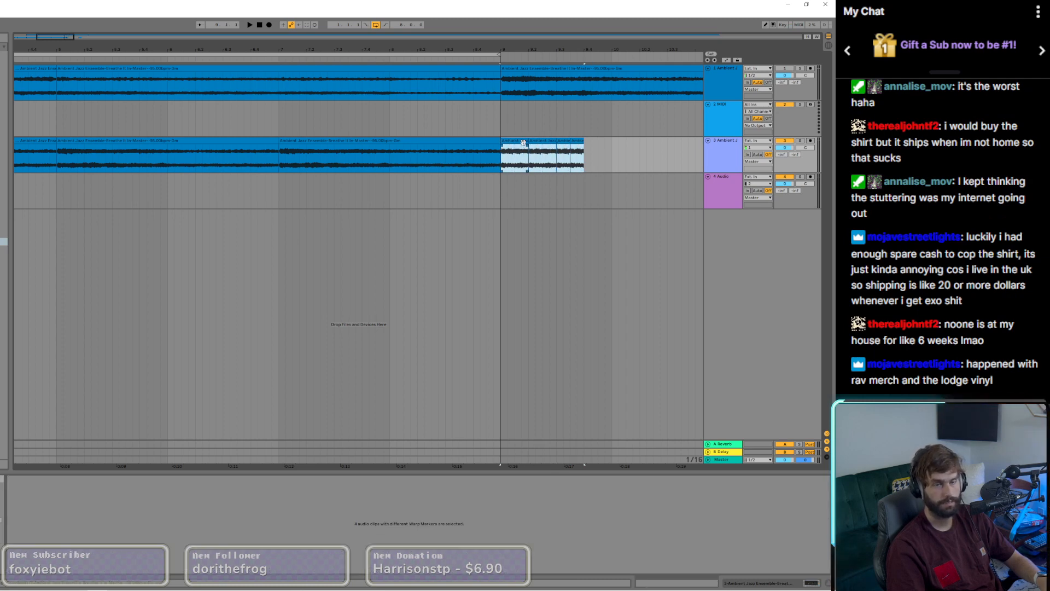
left_click_drag(524, 142, 635, 148)
left_click(501, 158)
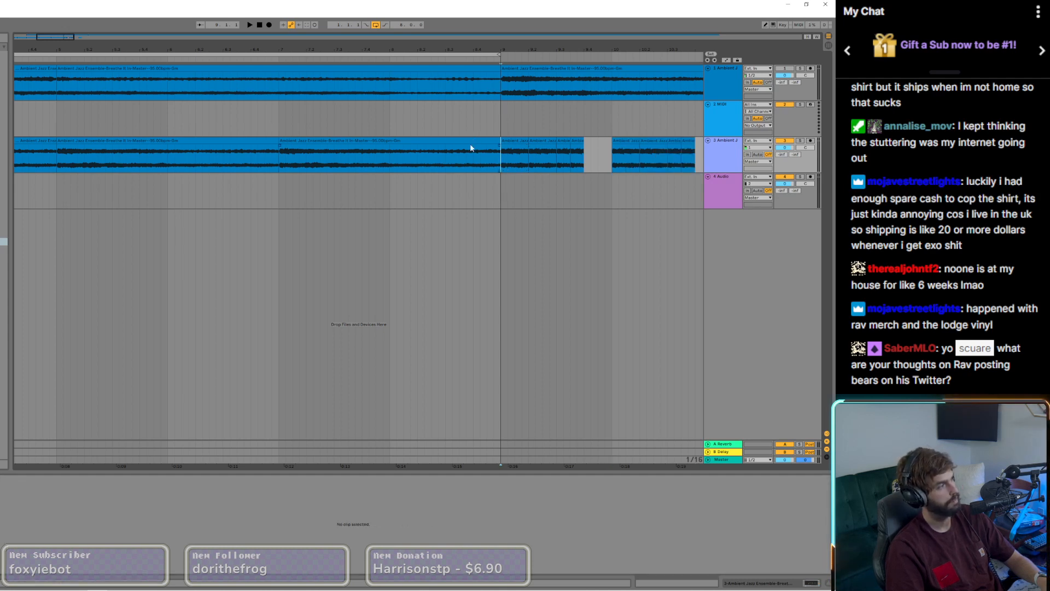
Step: Copy the two half-beat slices on beat 9.3 into the empty beat 9.4 and reset the playback start to bar 9
left_click(564, 141)
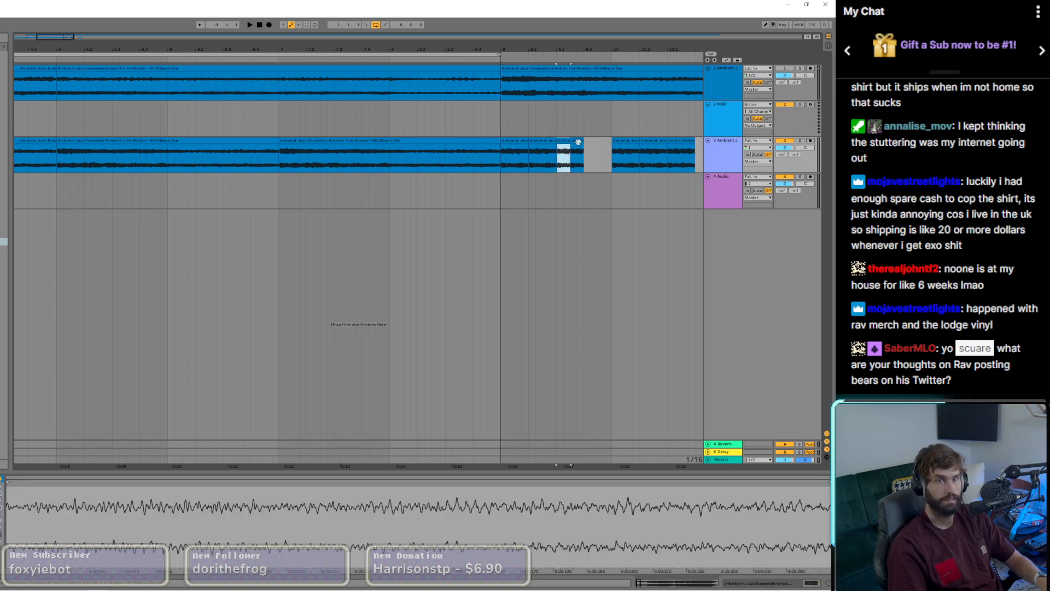
left_click(579, 141)
left_click(566, 142, "shift")
left_click_drag(566, 143, 595, 154)
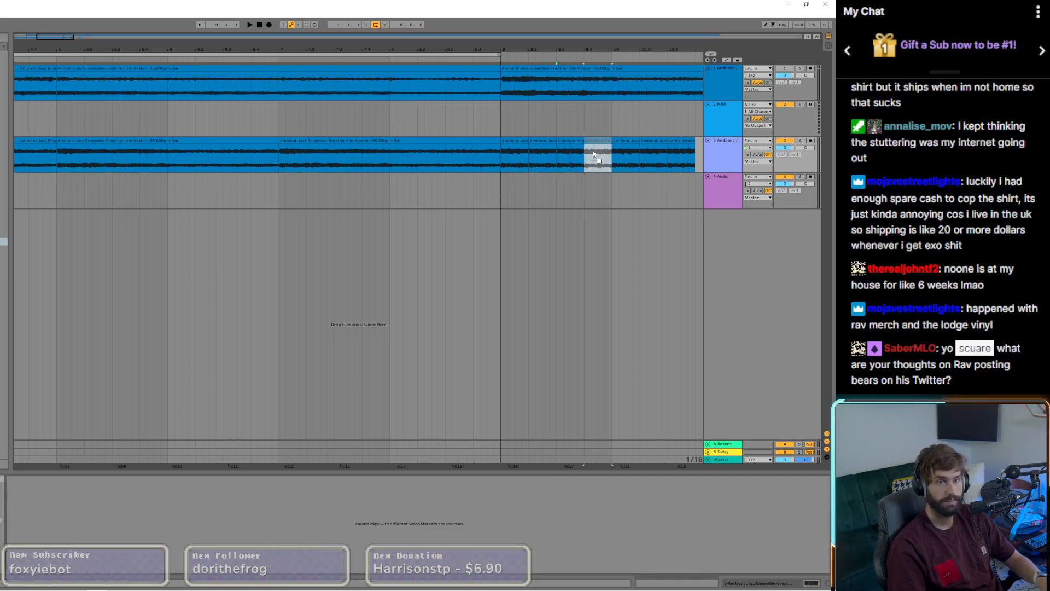
left_click(501, 162)
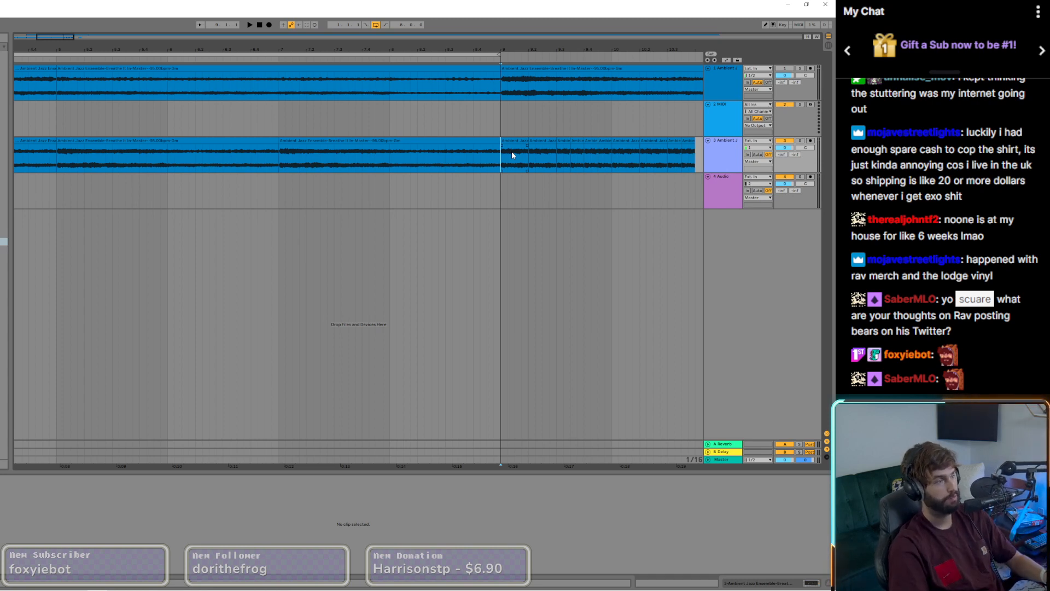
Step: Audition the chopped pattern across bars 9 and 10 on the third track
scroll(520, 196, "down", 5)
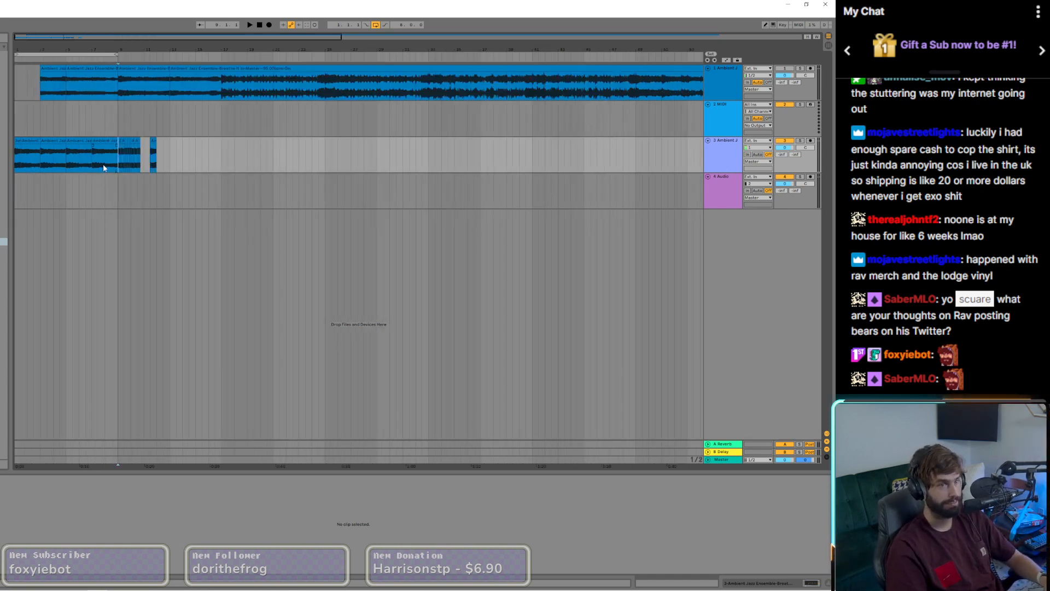
scroll(103, 164, "up", 5)
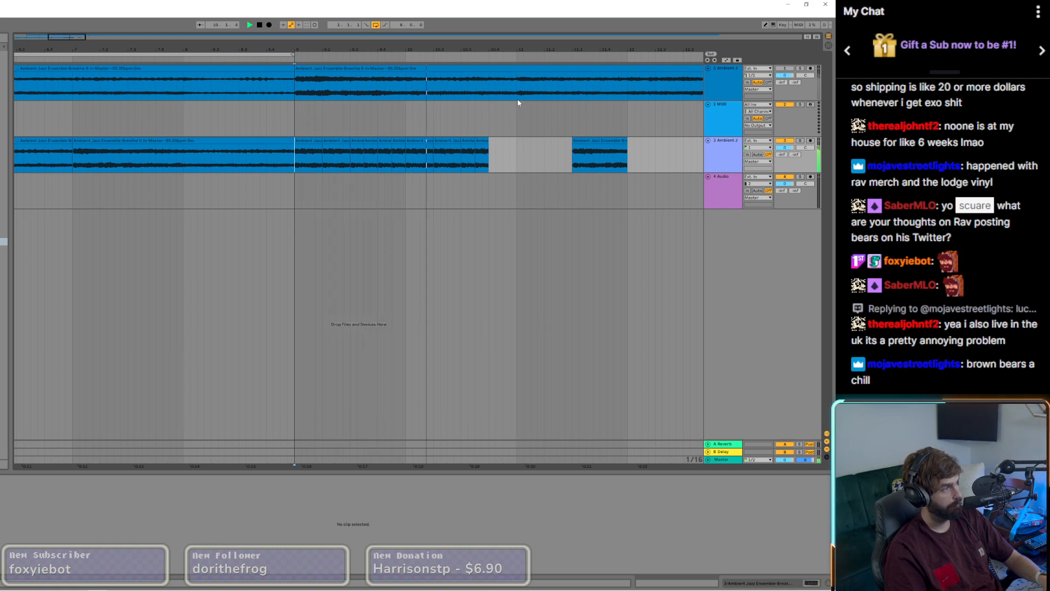
key("space")
key("space")
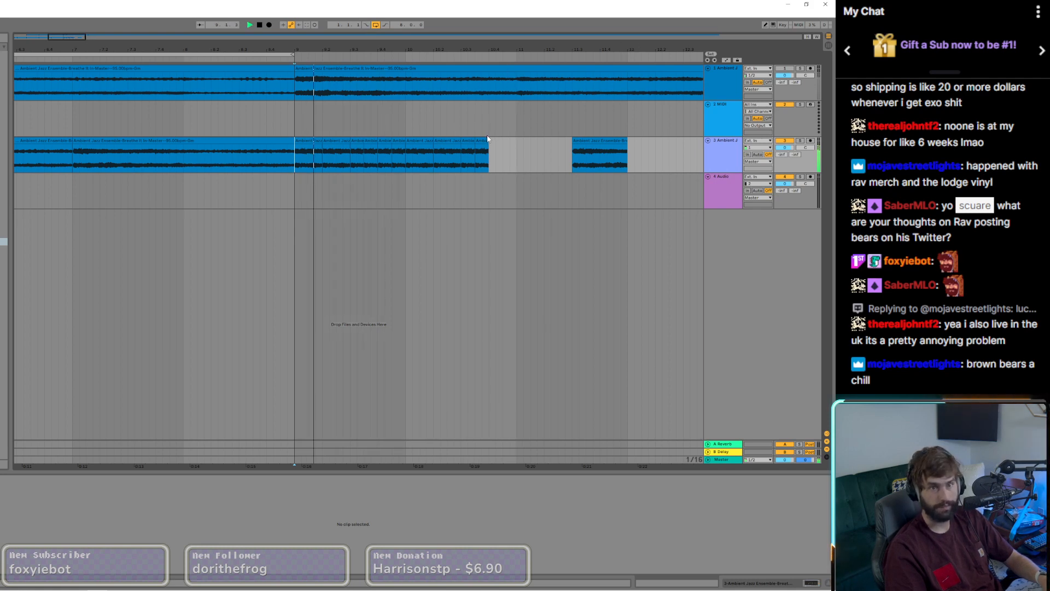
Step: Try deleting the first half-beat slice on beat 9.4
left_click(386, 141)
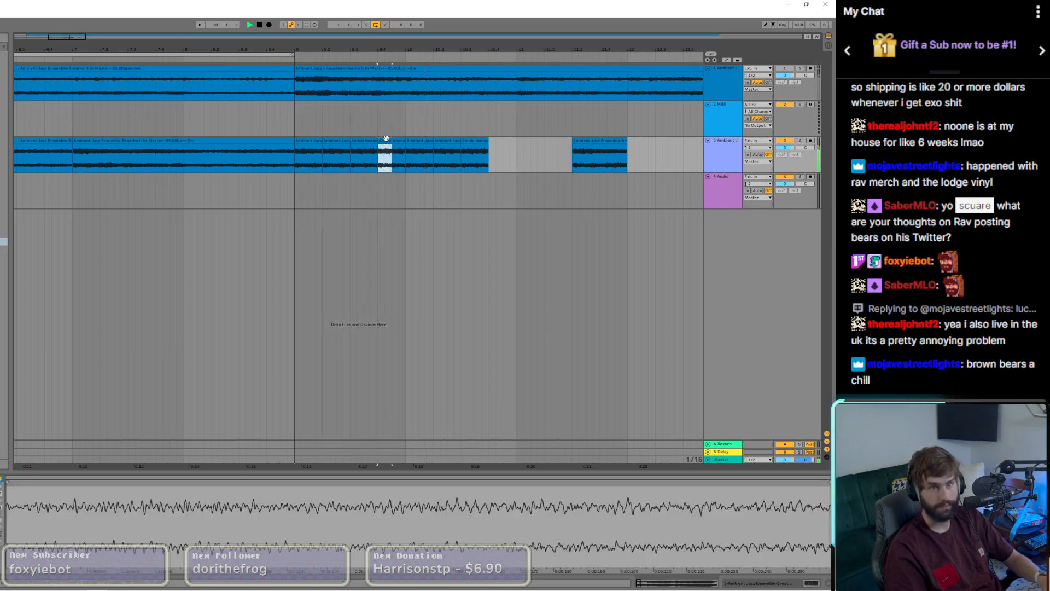
key("Delete")
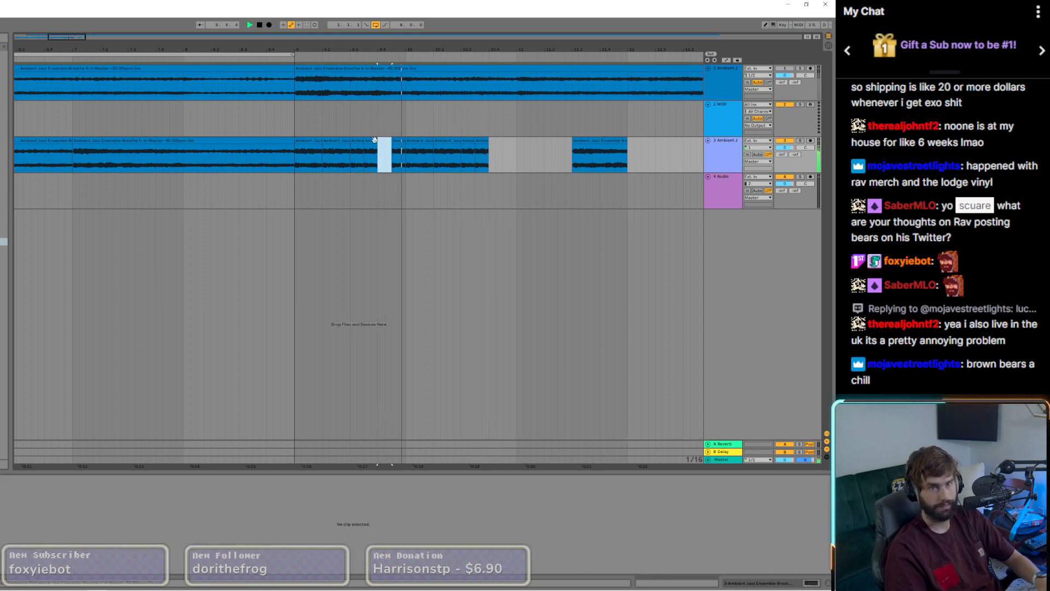
key("ctrl+z")
Step: Extend the half-beat slice at 9.3.3 across the gap on beat 9.4 and try lengthening the last slice in bar 10
left_click_drag(364, 143, 393, 143)
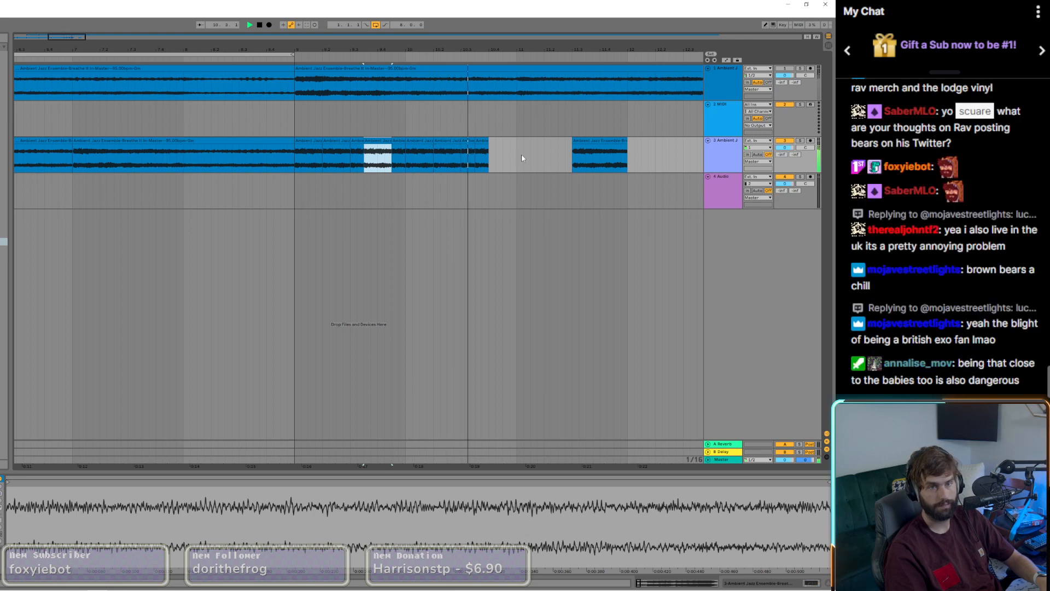
left_click_drag(476, 144, 490, 143)
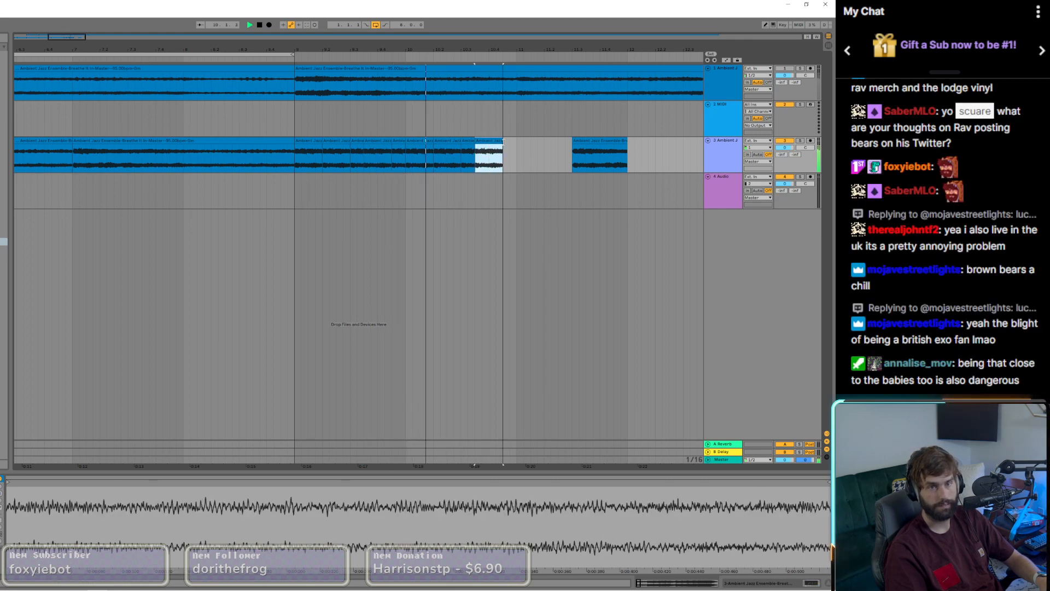
key("space")
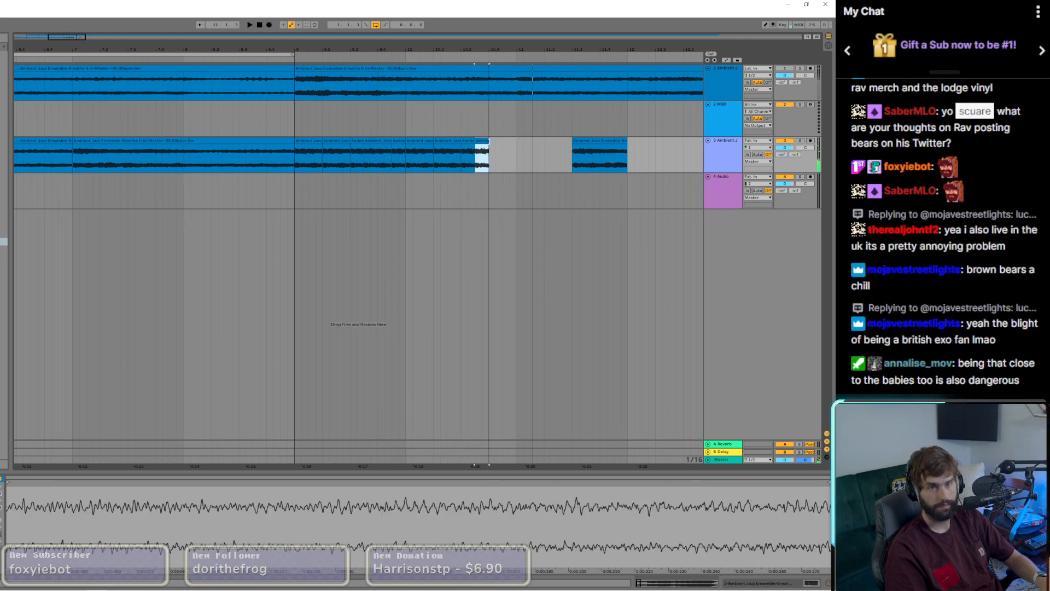
Step: Audition the chopped pattern on the third track from bar 9
left_click(294, 159)
key("space")
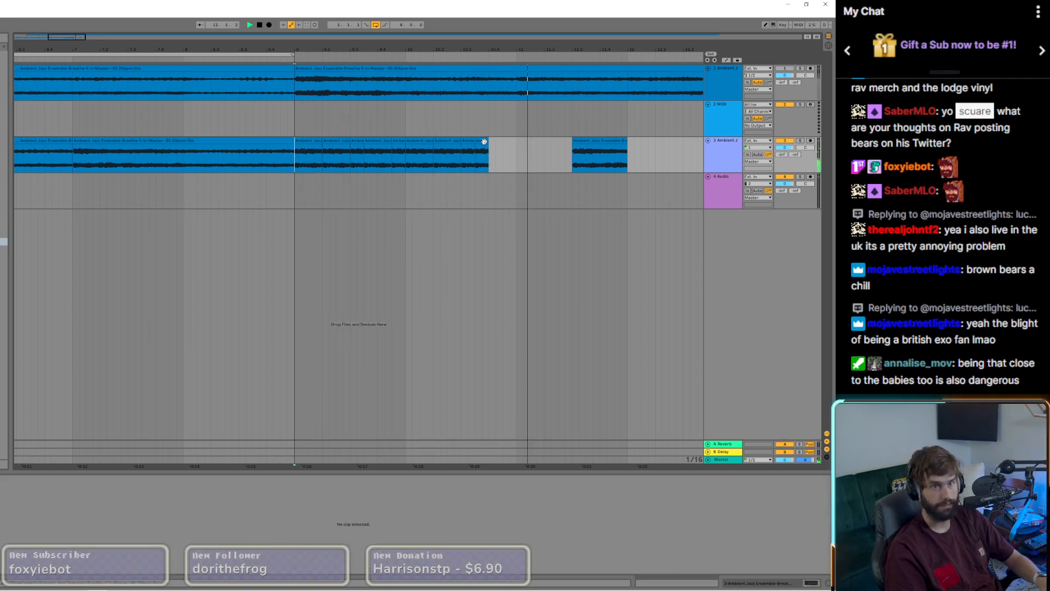
key("space")
Step: Extend the last slice in bar 10 to the start of bar 11 and delete the leftover slice in bar 11
left_click_drag(487, 143, 514, 145)
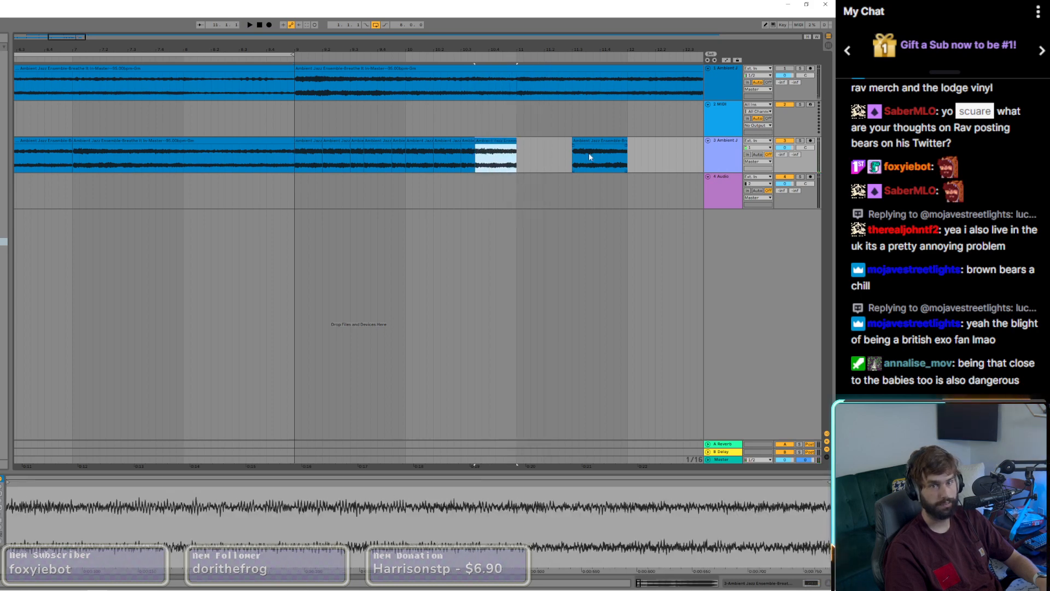
scroll(590, 157, "right", 5)
left_click(351, 140)
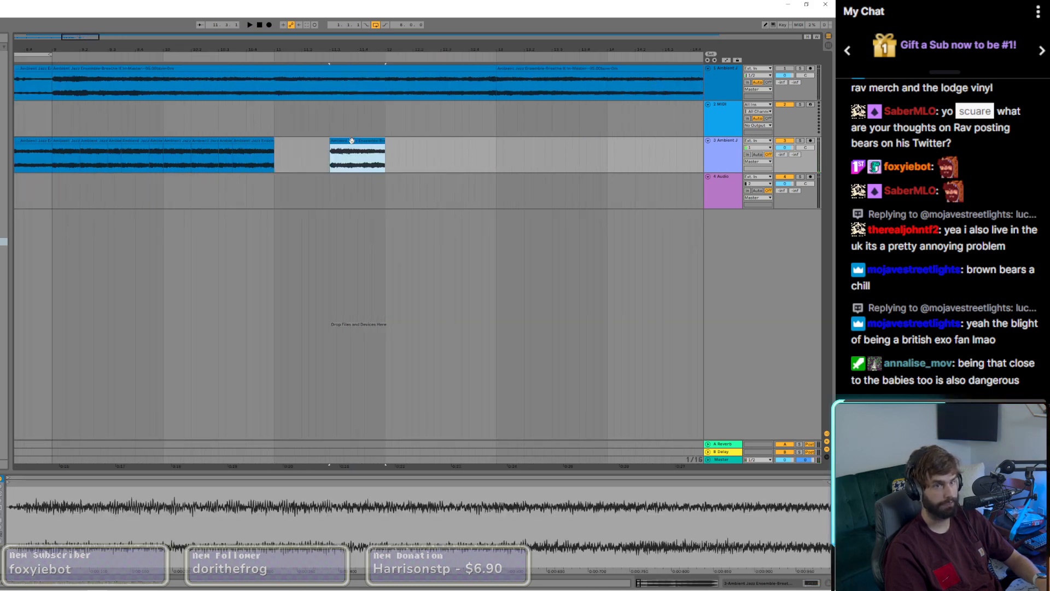
key("Delete")
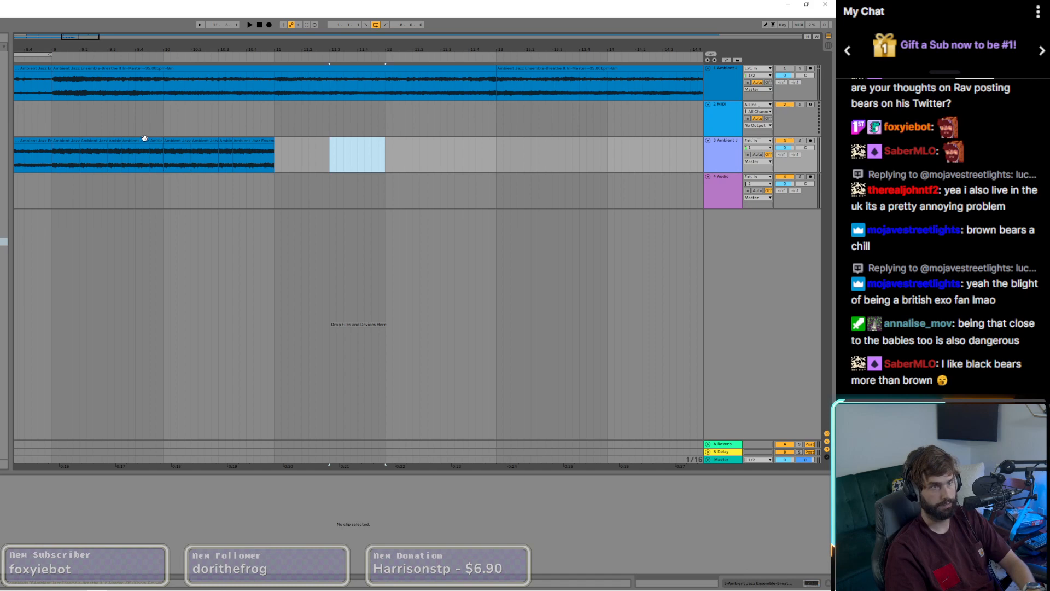
Step: Copy all slices in bars 9 and 10 to bars 11 and 12 and consolidate the copies into one clip
left_click(69, 139)
left_click(264, 138, "shift")
left_click_drag(61, 143, 283, 143)
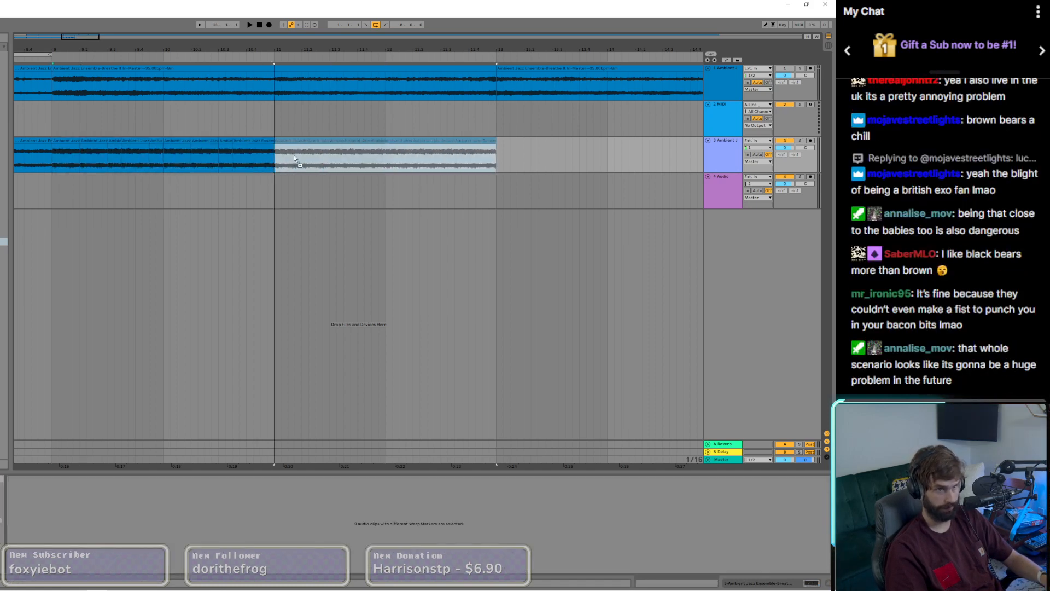
right_click(282, 142)
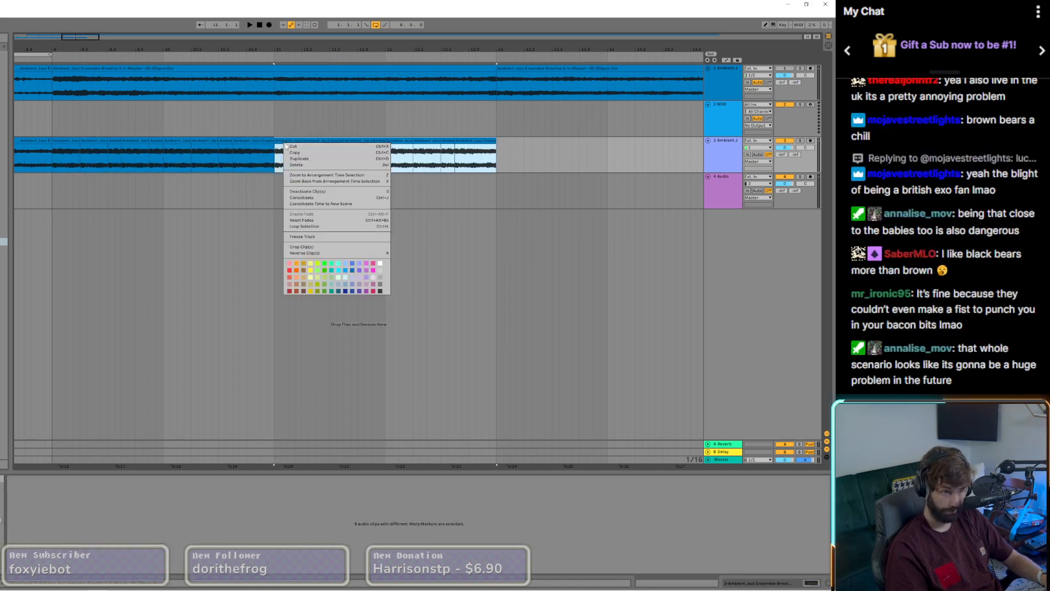
left_click(322, 198)
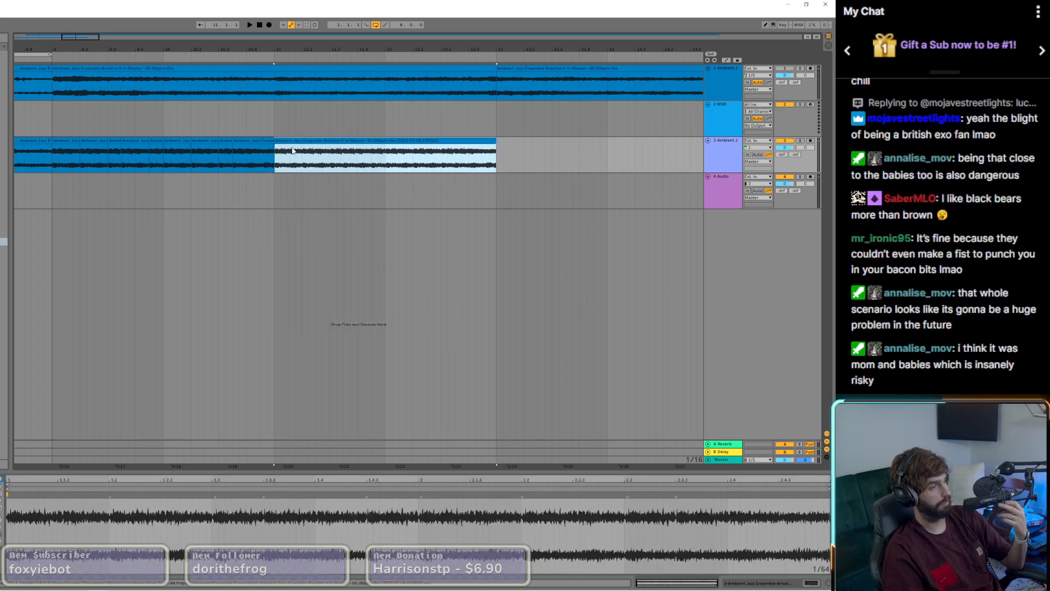
Step: Audition the chopped slices from bar 9 and the consolidated clip from bar 11
left_click(52, 158)
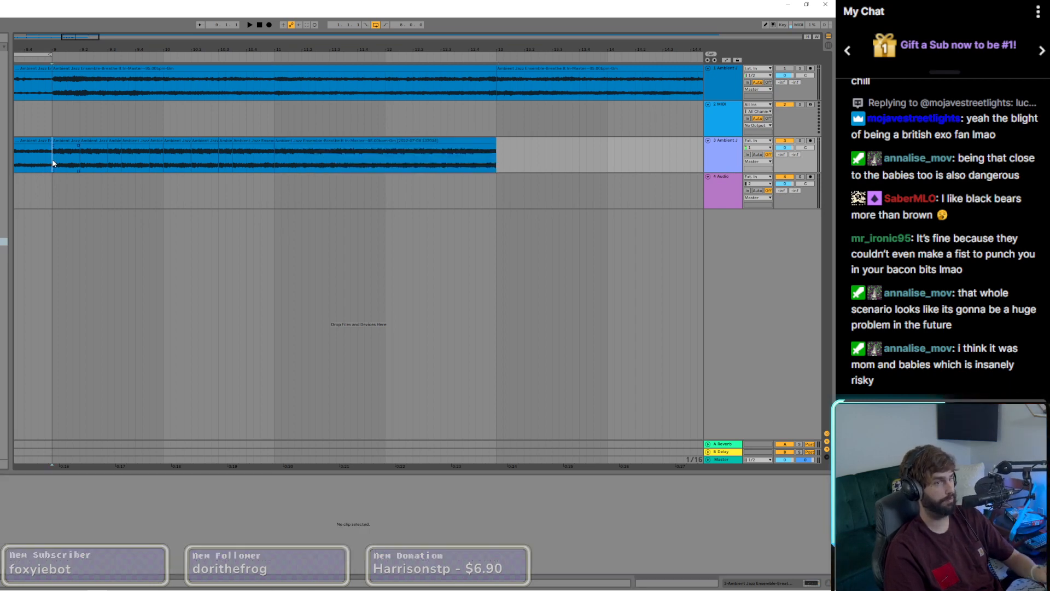
key("space")
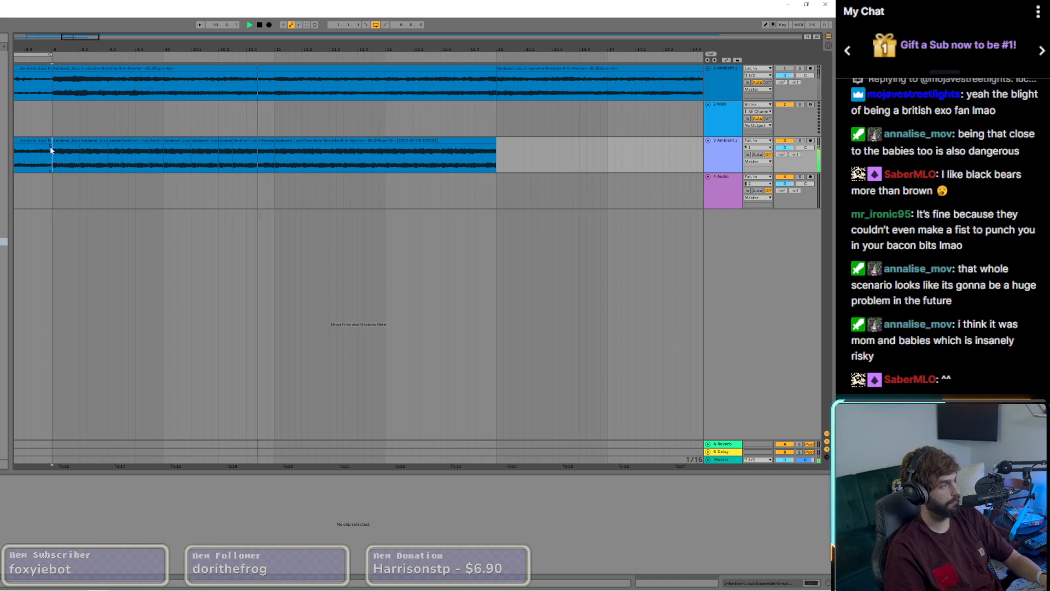
left_click(297, 140)
key("space")
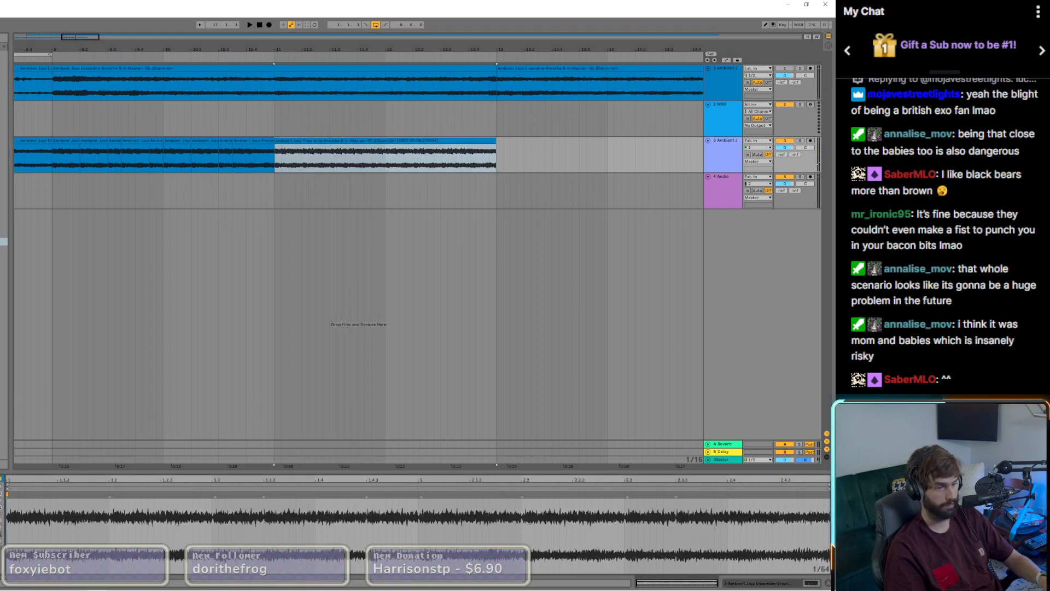
key("space")
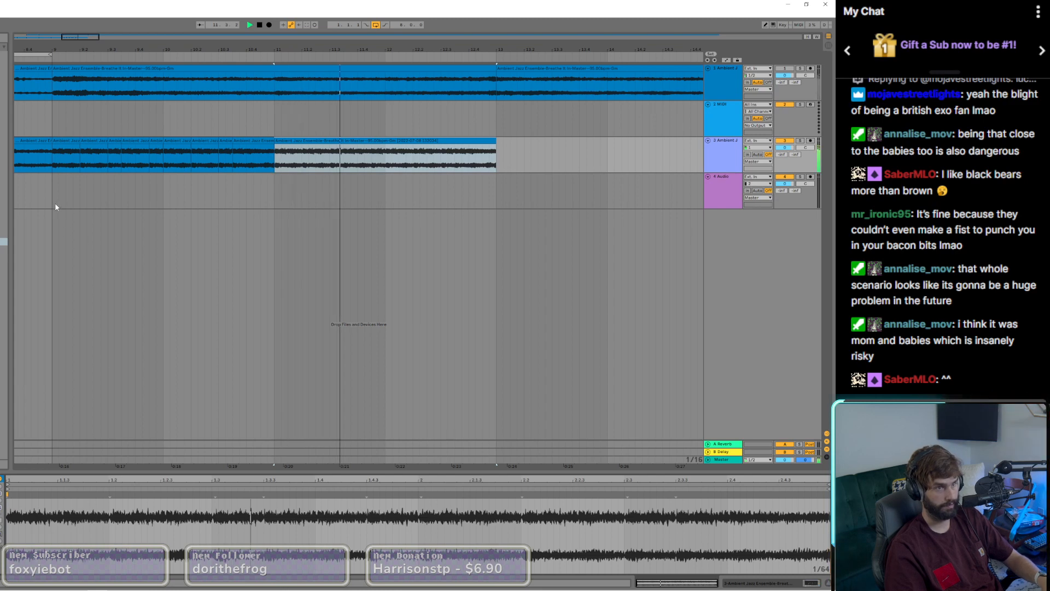
left_click(52, 162)
key("space")
key("space")
Step: Duplicate the consolidated two-bar clip twice so the third track's pattern fills bars 13 to 16
scroll(67, 173, "down", 3)
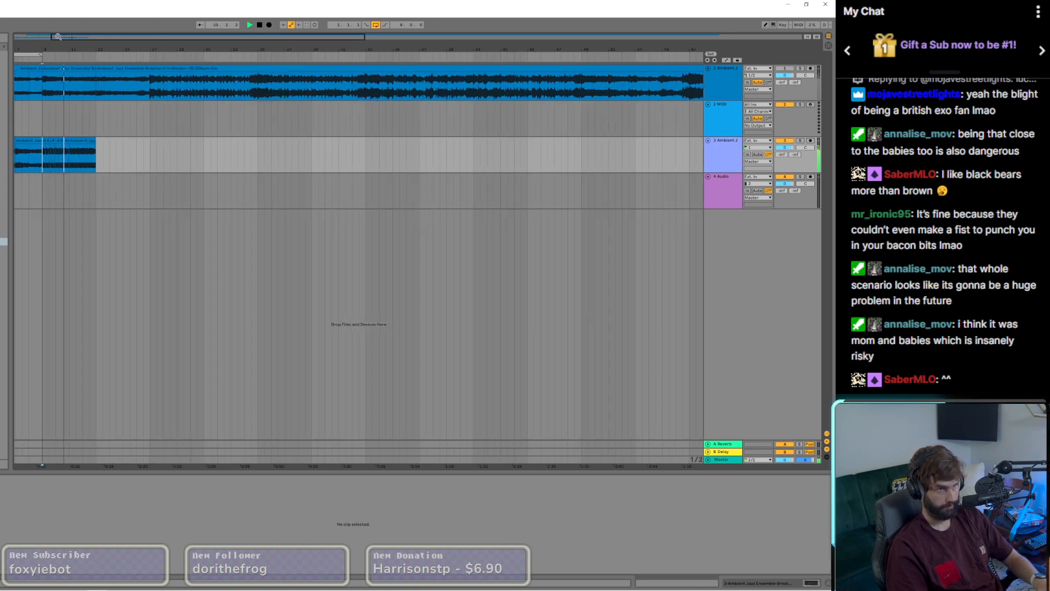
scroll(34, 170, "down", 3)
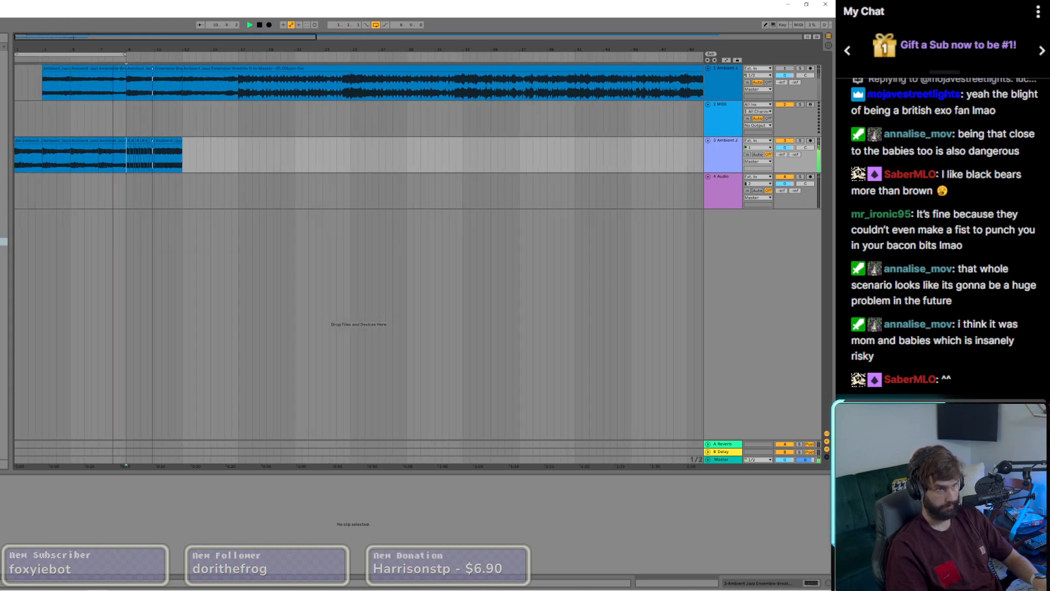
left_click(167, 140)
key("ctrl+d")
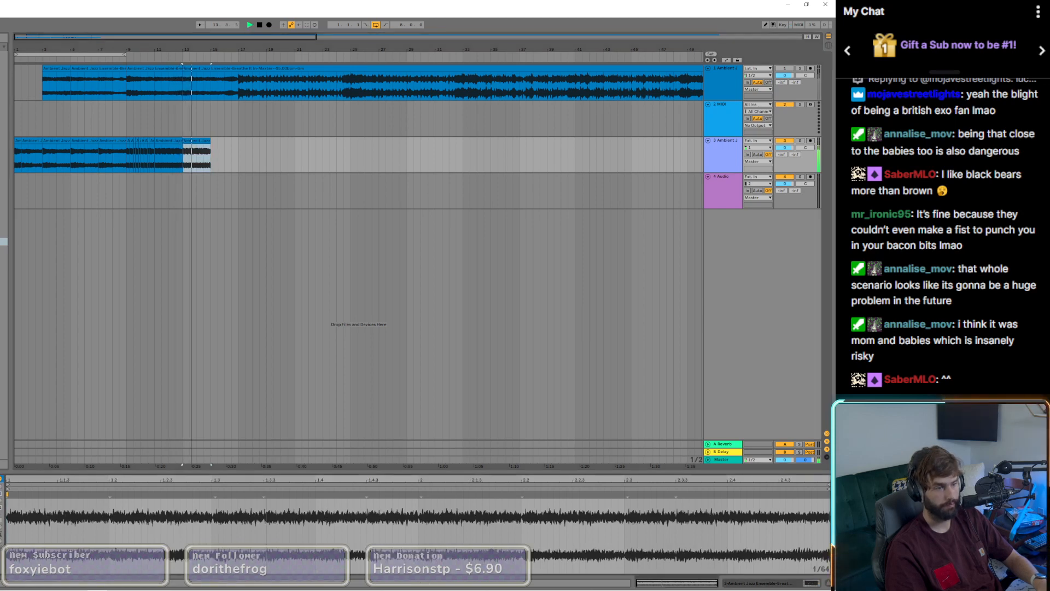
left_click(124, 162)
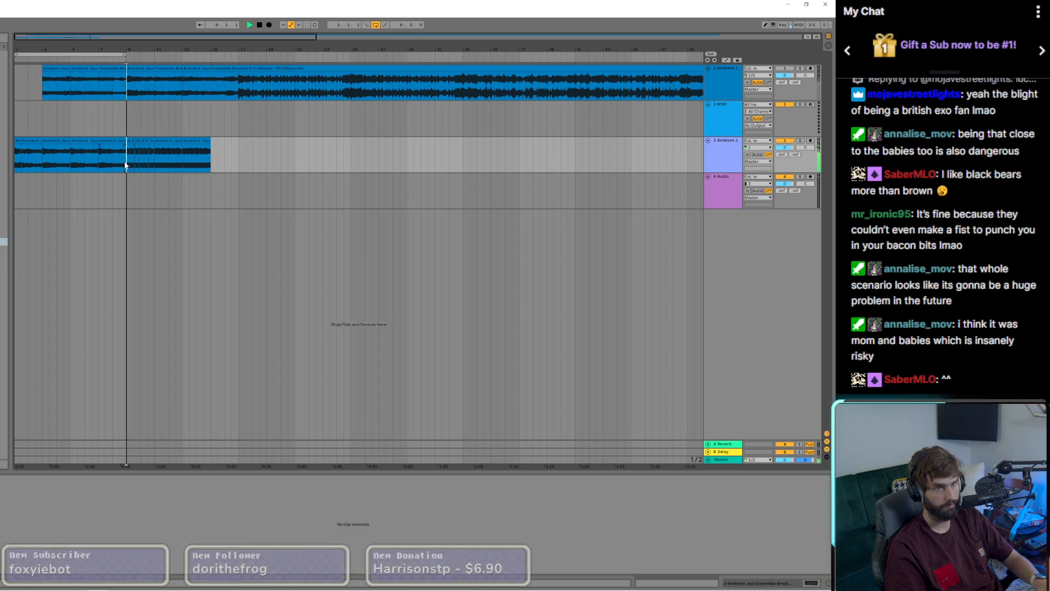
left_click(177, 141)
left_click(189, 140)
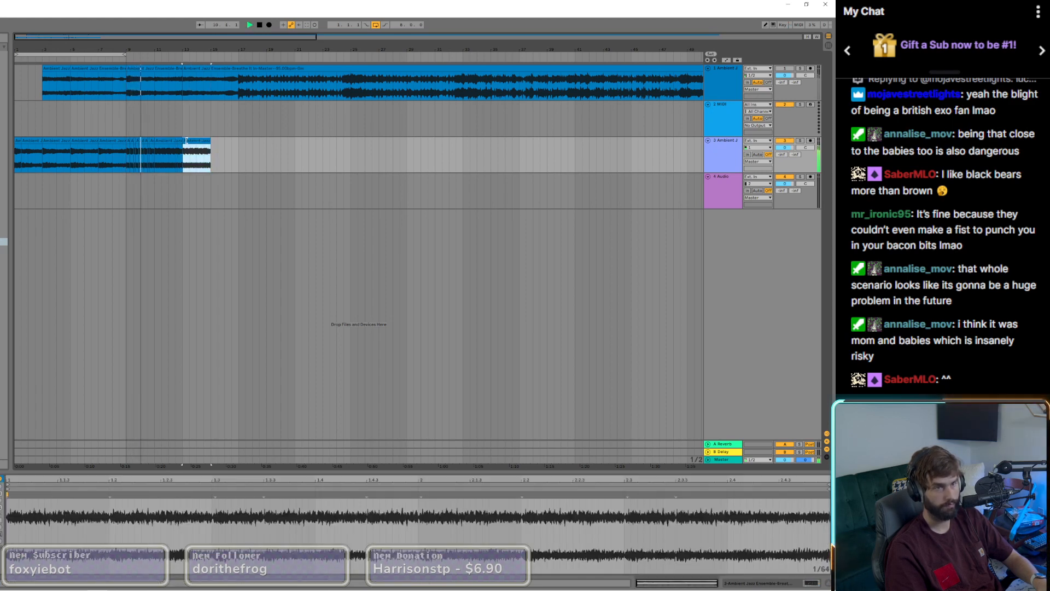
left_click_drag(189, 141, 221, 148)
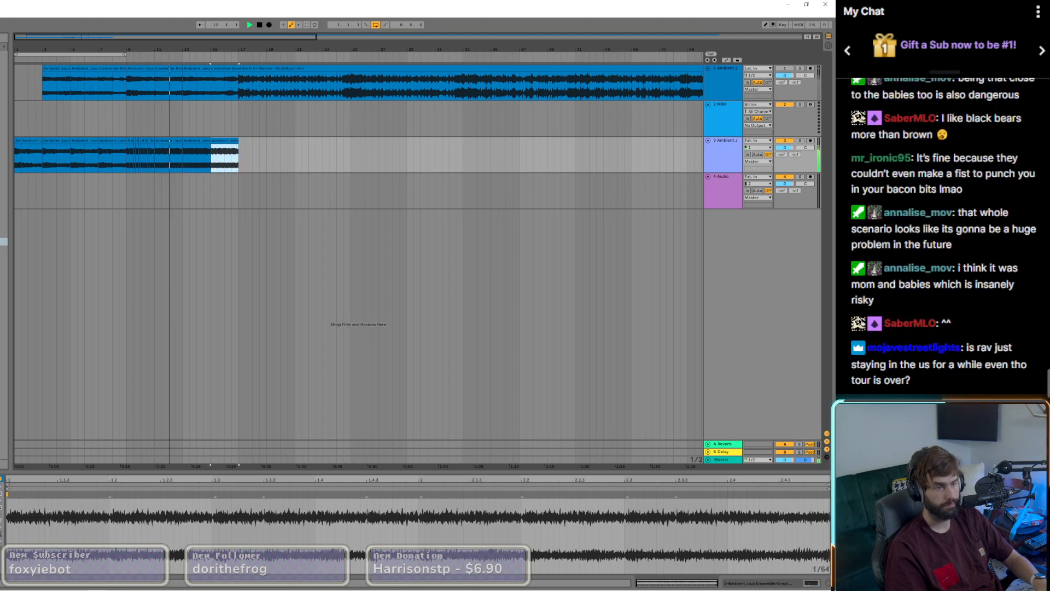
left_click(50, 500)
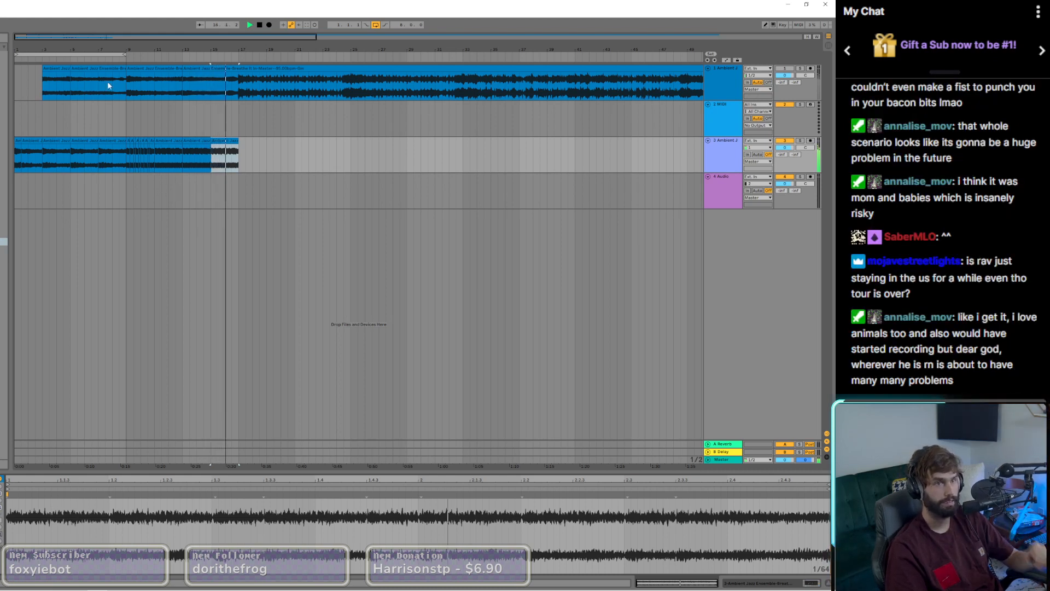
Step: Move the eight-bar loop to start at bar 9 and listen to the looped pattern
left_click_drag(90, 58, 203, 60)
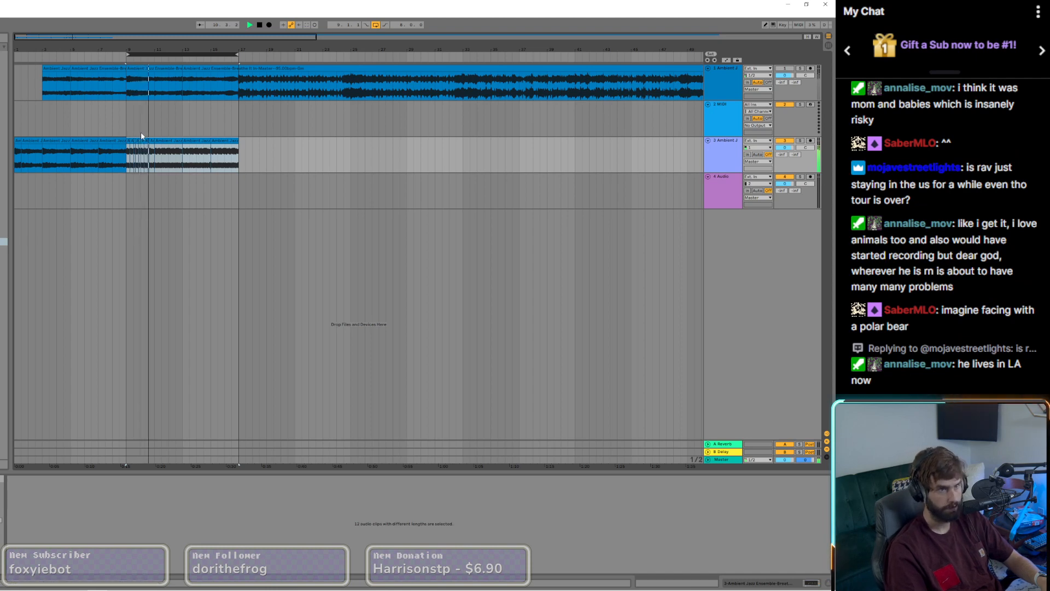
left_click(196, 155)
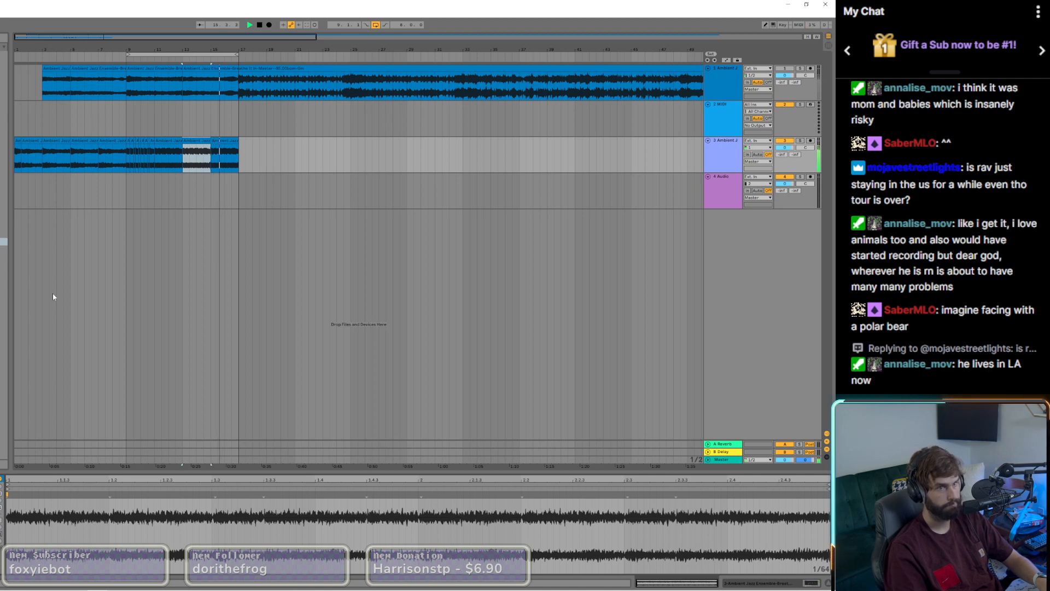
left_click(133, 199)
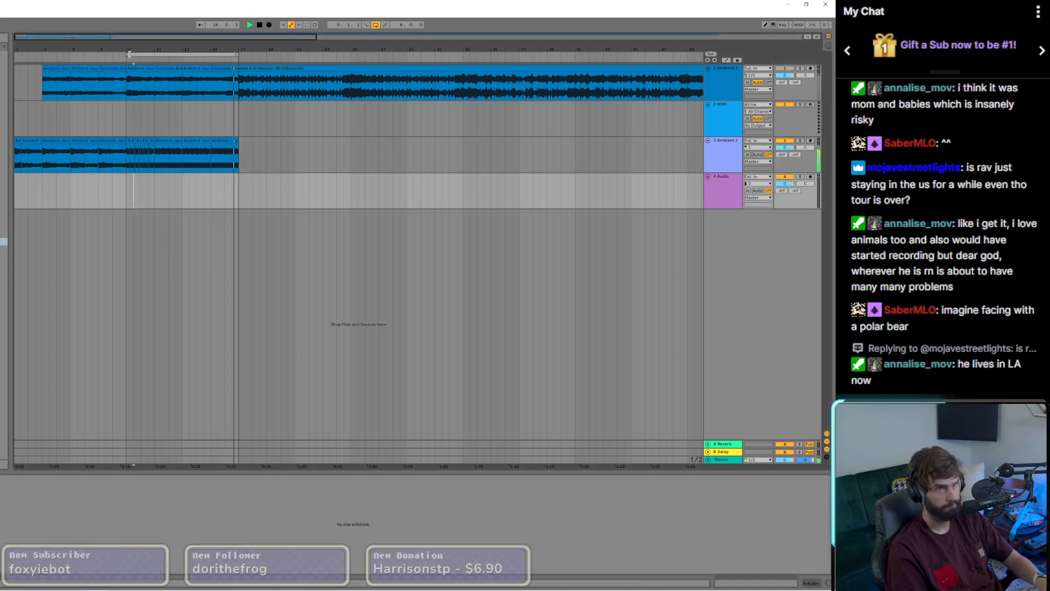
Step: Extend the loop back to bar 1 for 16 bars, and shorten it to end at bar 9
left_click_drag(129, 54, 17, 54)
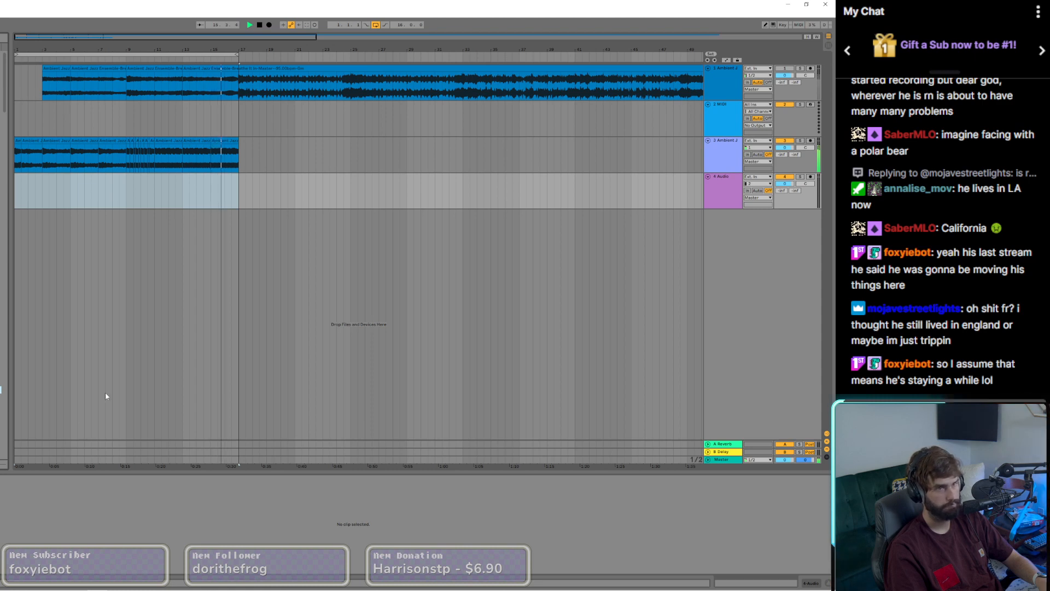
left_click_drag(144, 55, 125, 56)
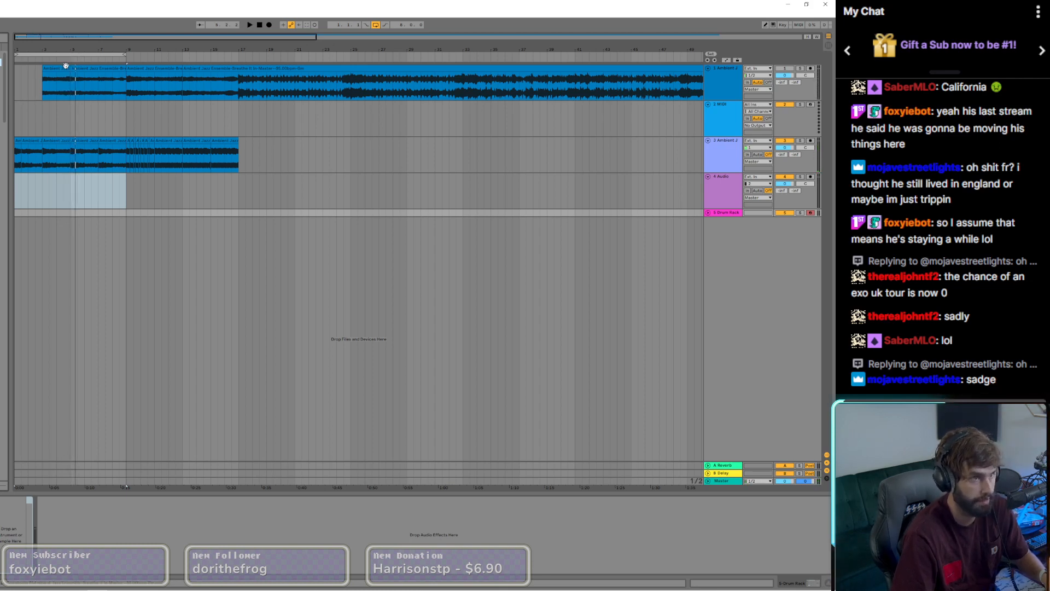
Step: Shift the eight-bar loop to cover bars 9 to 16 and audition that section
left_click_drag(62, 53, 176, 63)
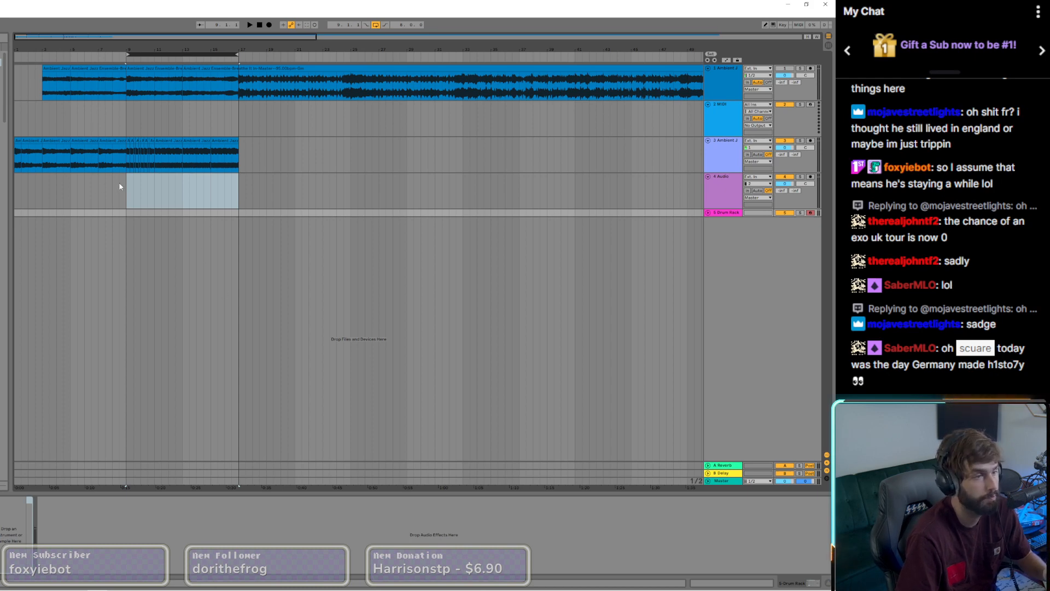
left_click(129, 194)
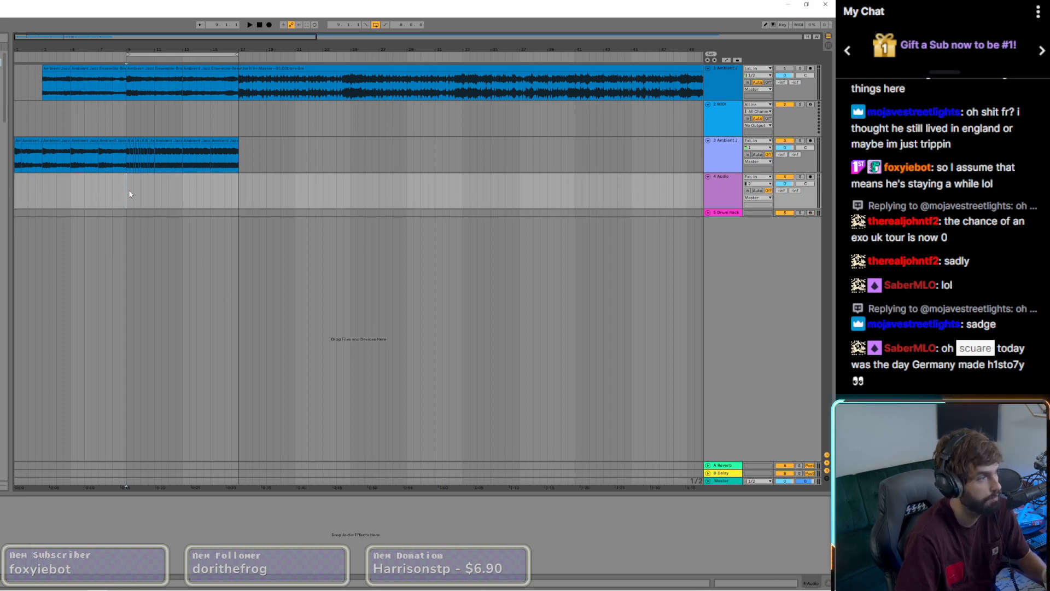
key("space")
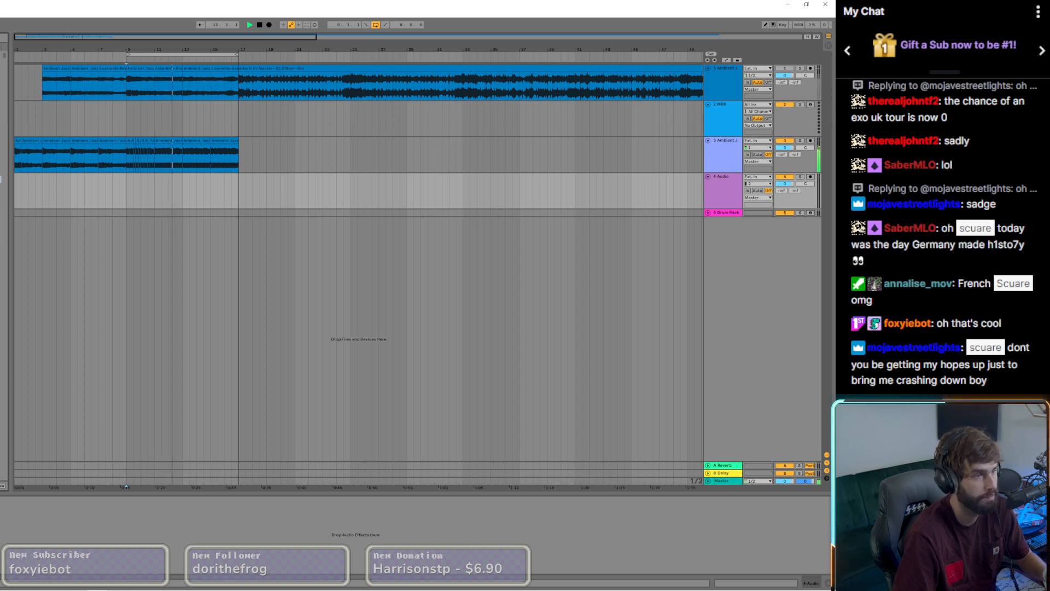
key("space")
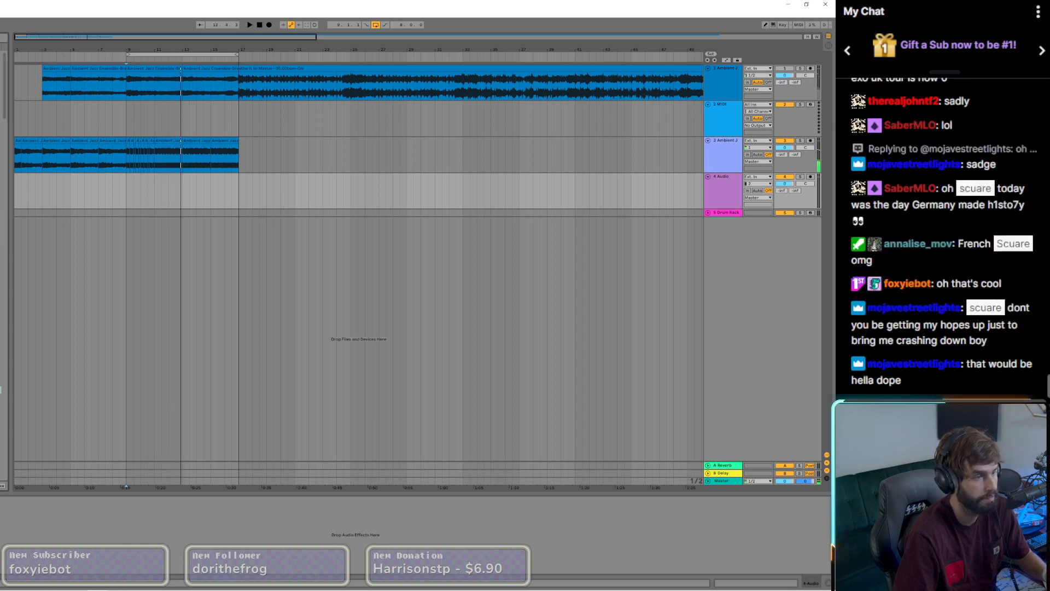
left_click(147, 196)
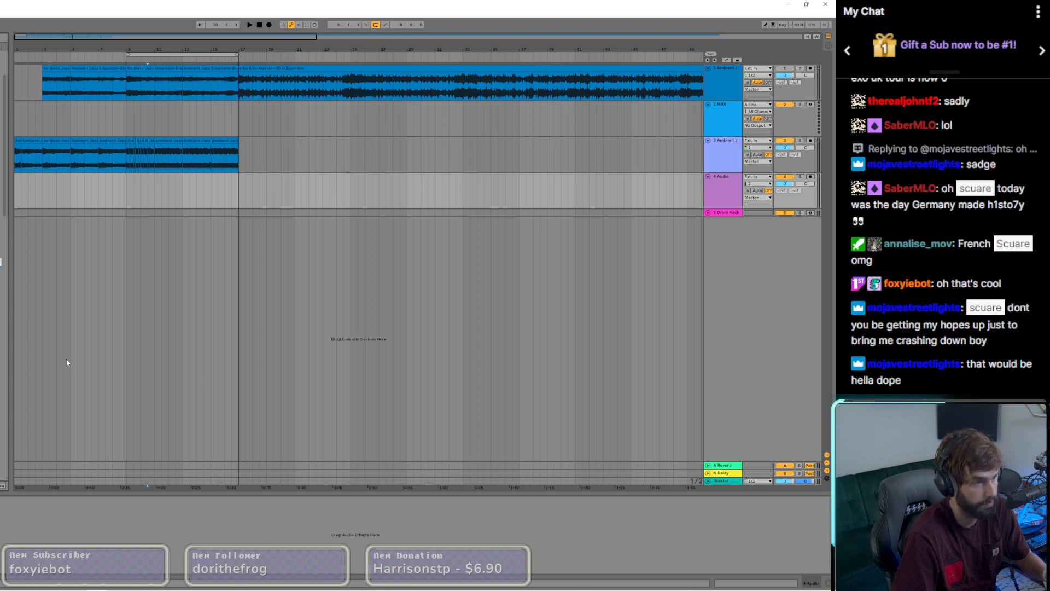
key("space")
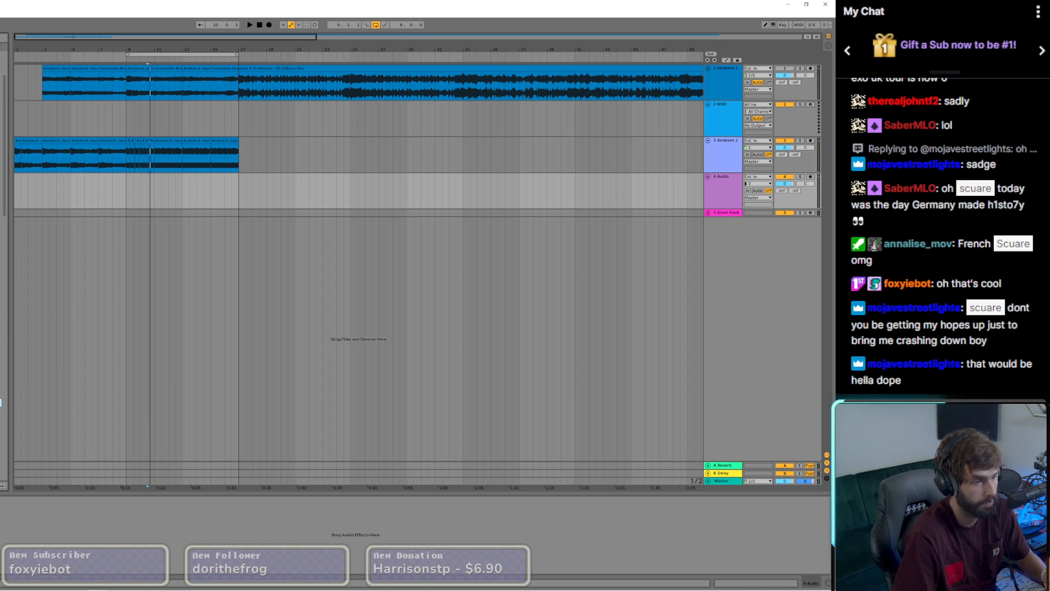
Step: Select the Drum Rack track, show its GOOD AM Kick sample, and play the looped section with the drums
left_click(34, 213)
left_click(33, 214)
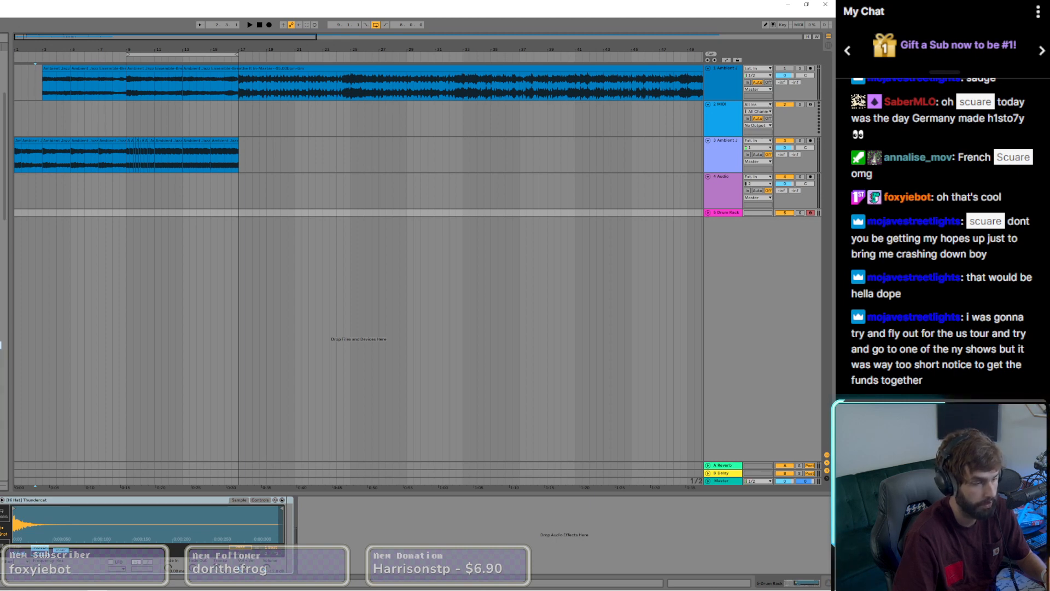
key("Left")
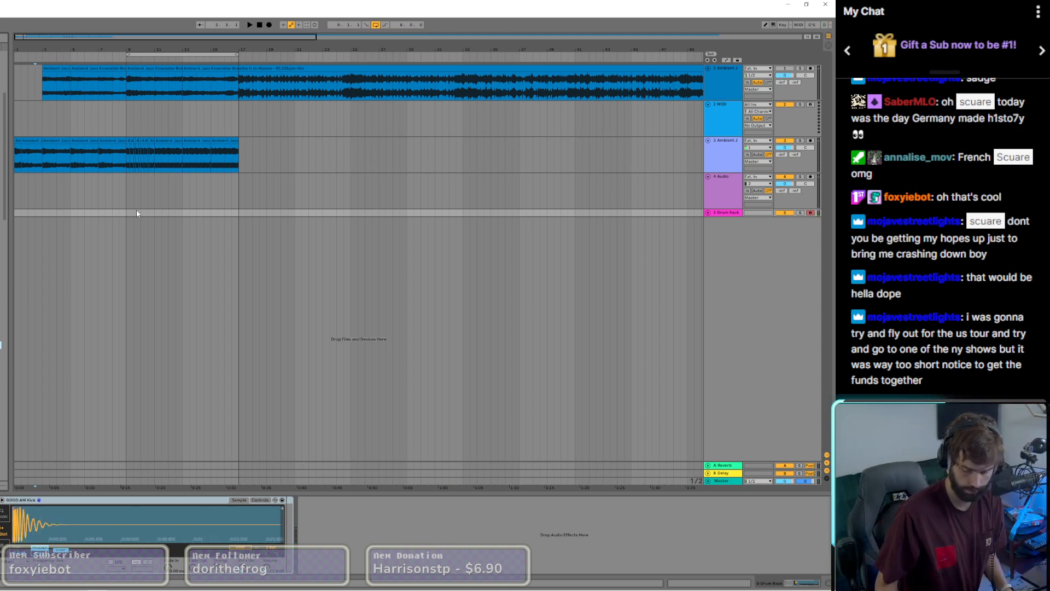
key("space")
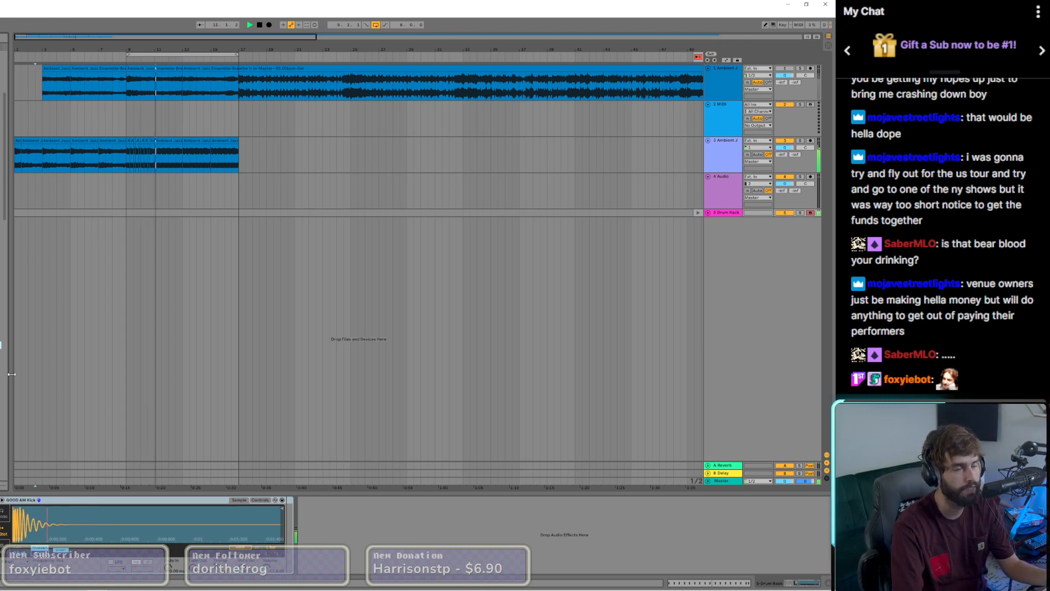
key("space")
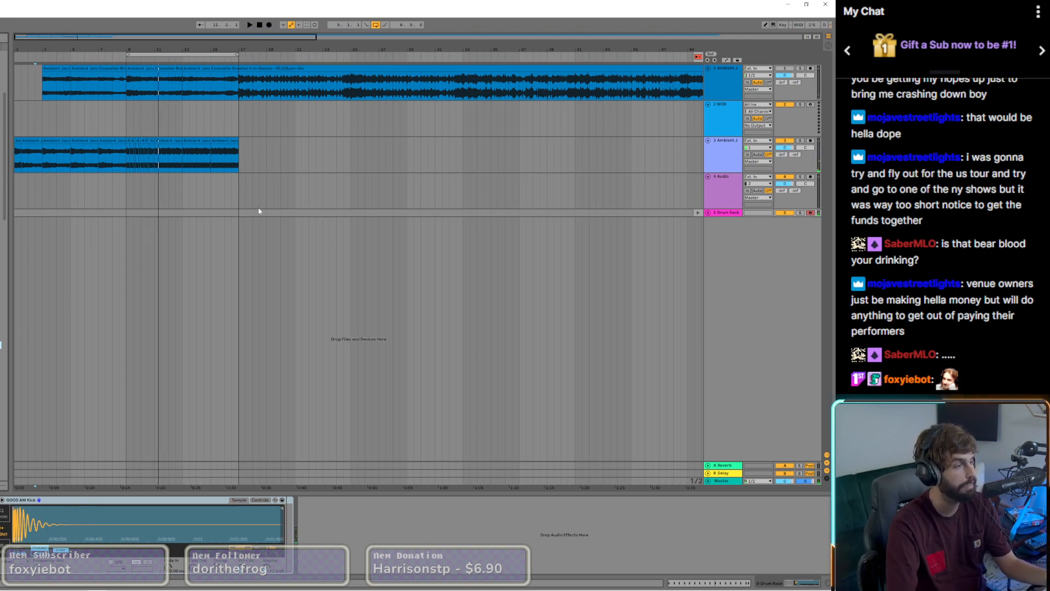
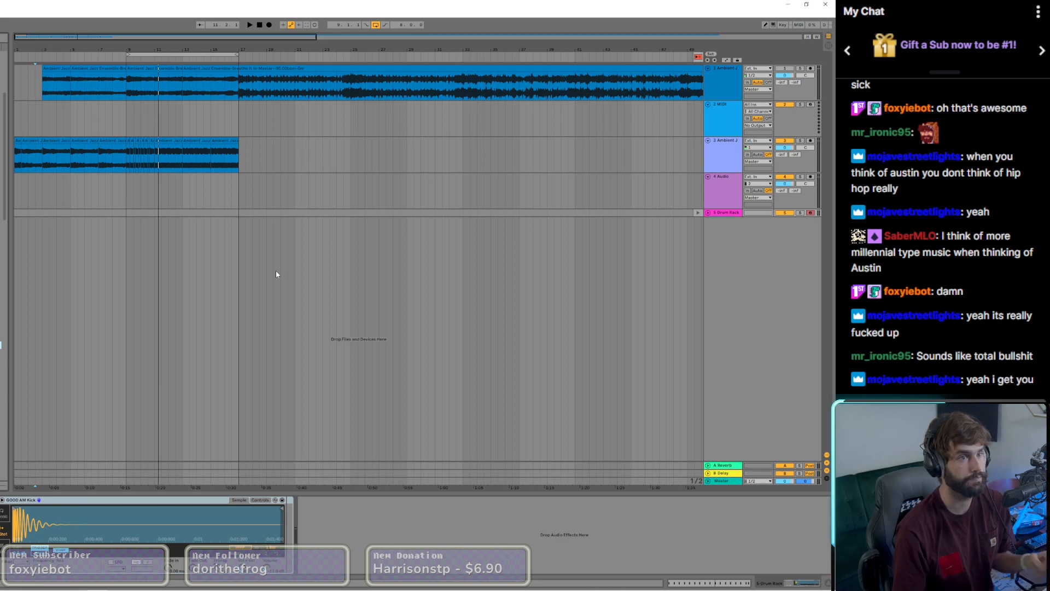
Step: Play the loop from bar 9 and try recording Drum Rack hits into the arrangement, undoing the recorded take
key("space")
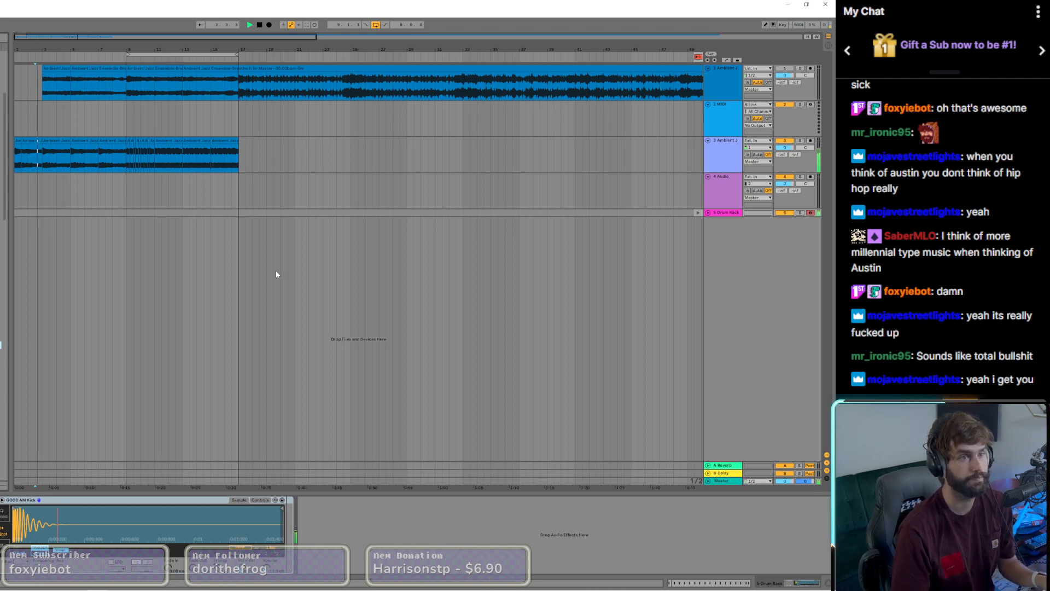
left_click(125, 133)
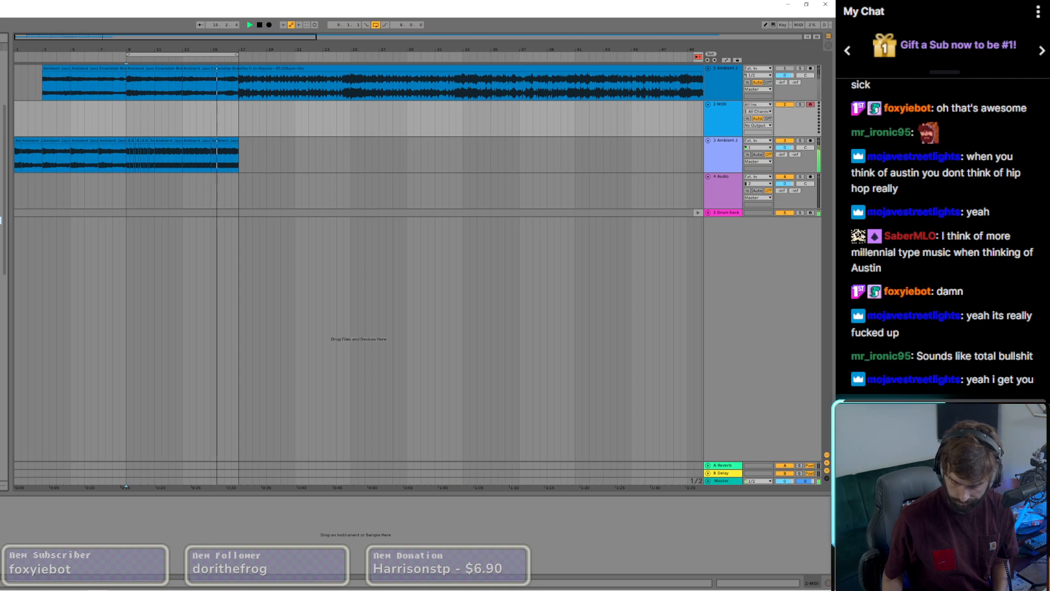
left_click(162, 214)
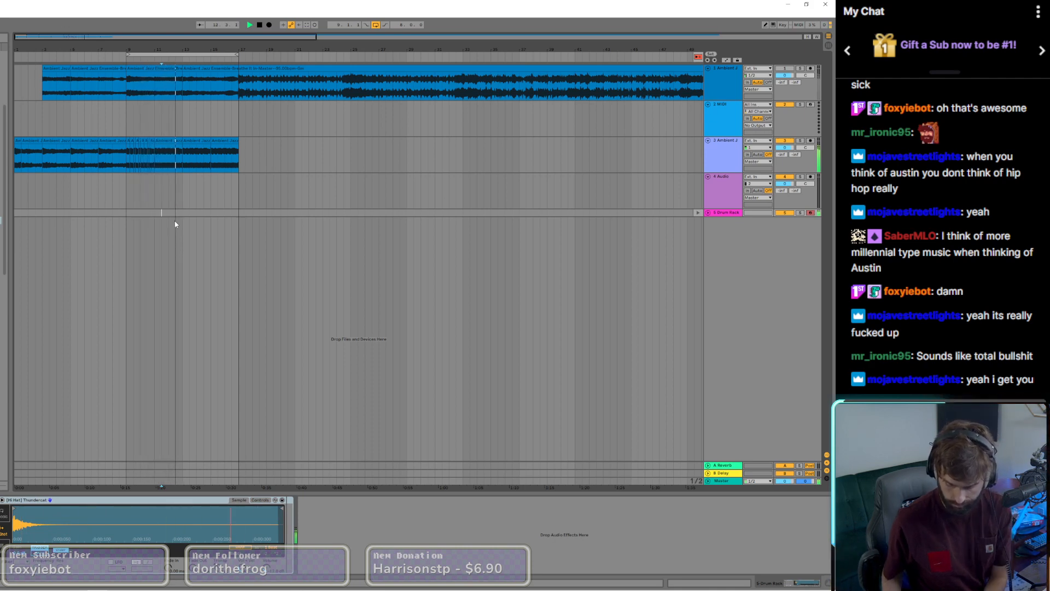
key("F9")
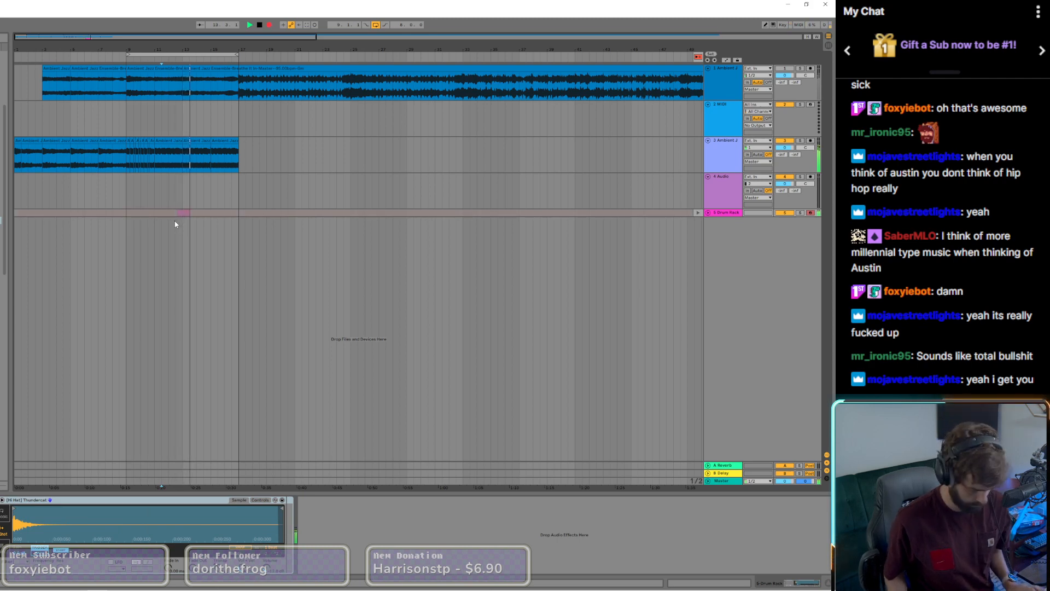
key("ctrl+z")
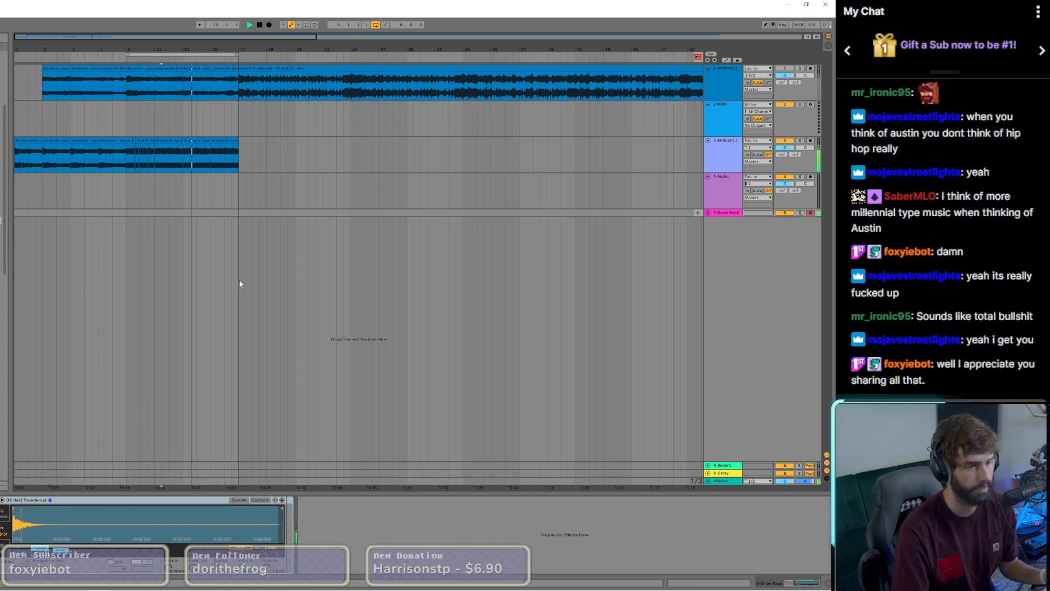
Step: Show the Drum Rack clip's notes in Session View and duplicate the off-beat notes across bars 3 and 4
key("Tab")
key("shift+Tab")
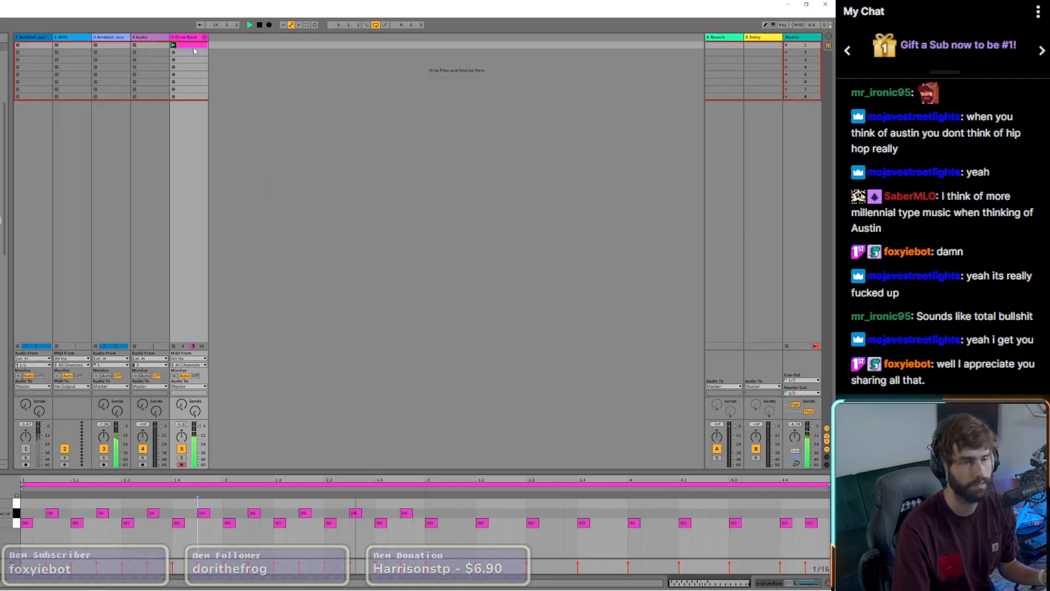
left_click_drag(420, 516, 457, 516)
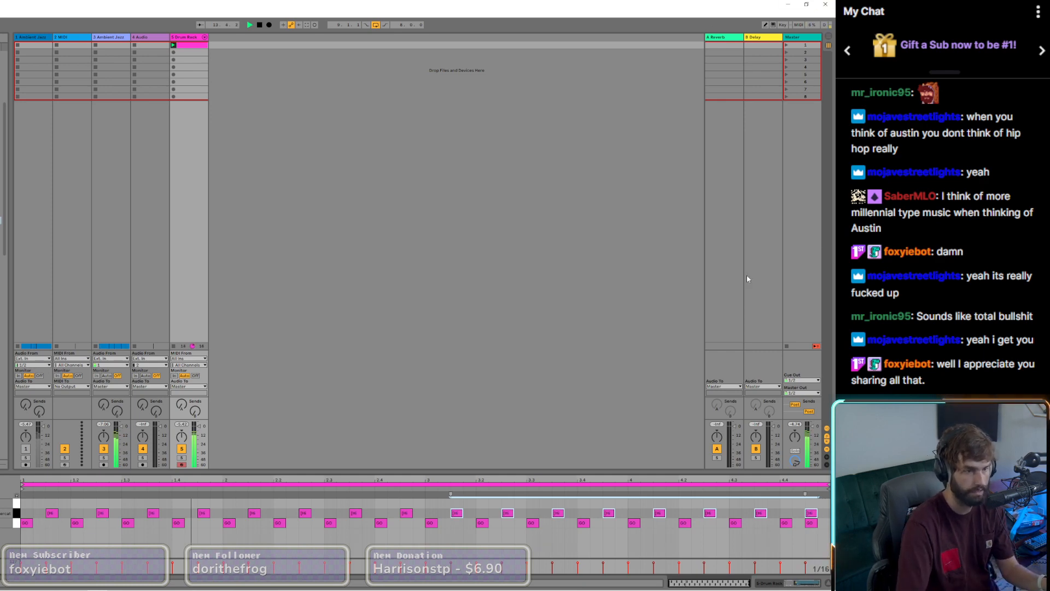
left_click(462, 287)
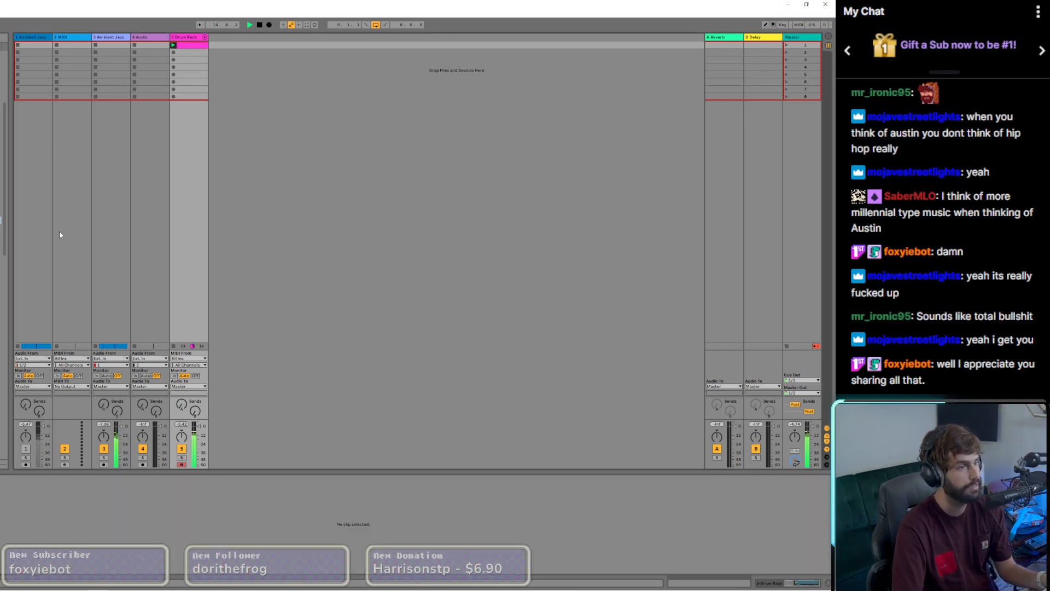
left_click(190, 46)
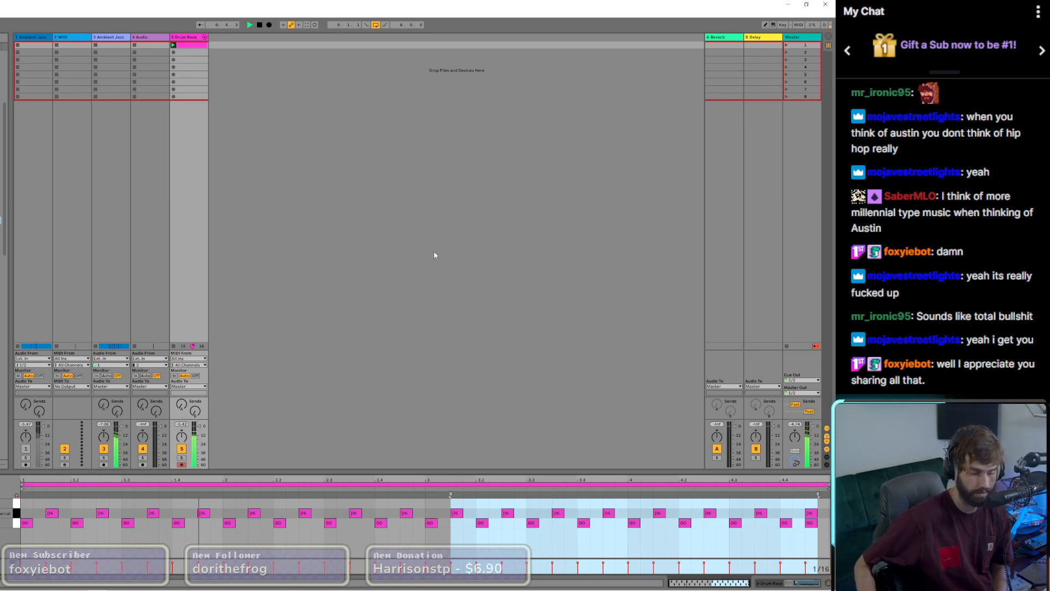
Step: Add hits in the drum row above the off-beat notes at 1.4, 2.4, 3.1.3, 3.3 and 4.3
key("ctrl+y")
key("ctrl+y")
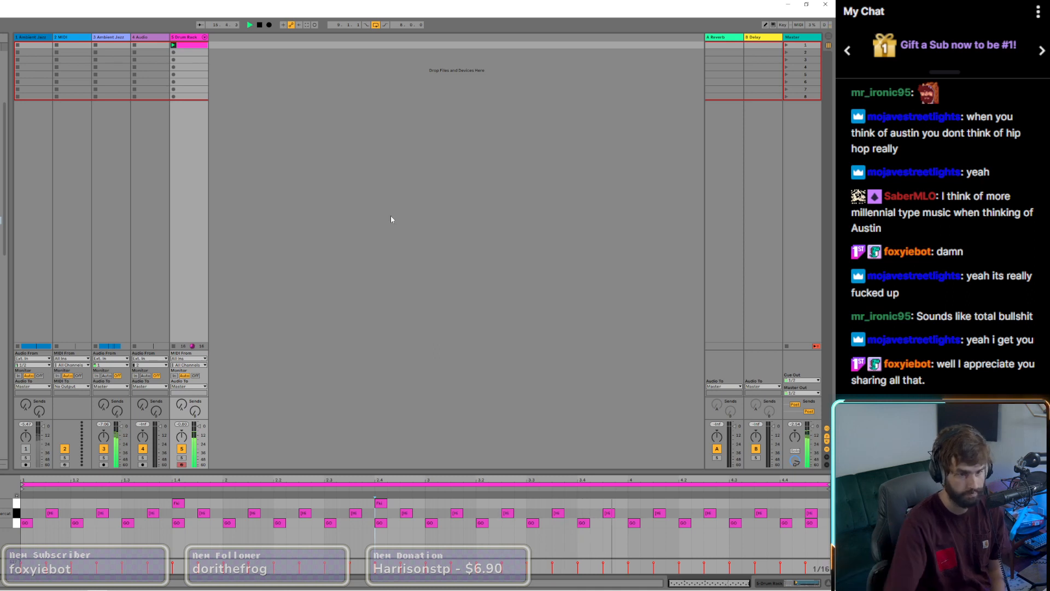
left_click(733, 503)
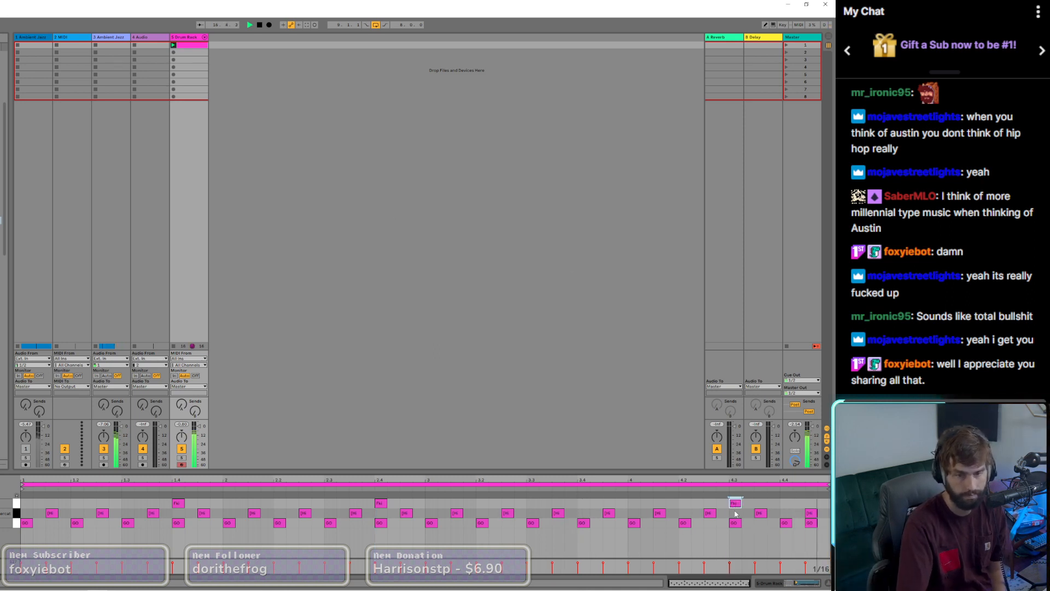
left_click(533, 503)
left_click(457, 503)
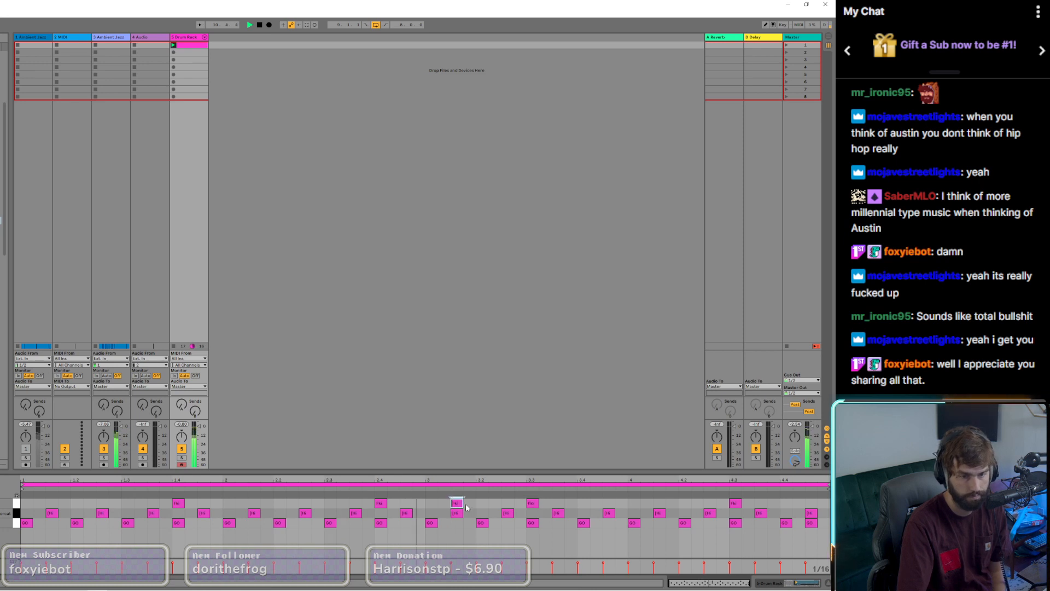
Step: Remove the new hits at 3.1.3, 3.3 and 4.3, and place one at 4.1 in the same row
left_click(533, 503)
left_click(633, 503)
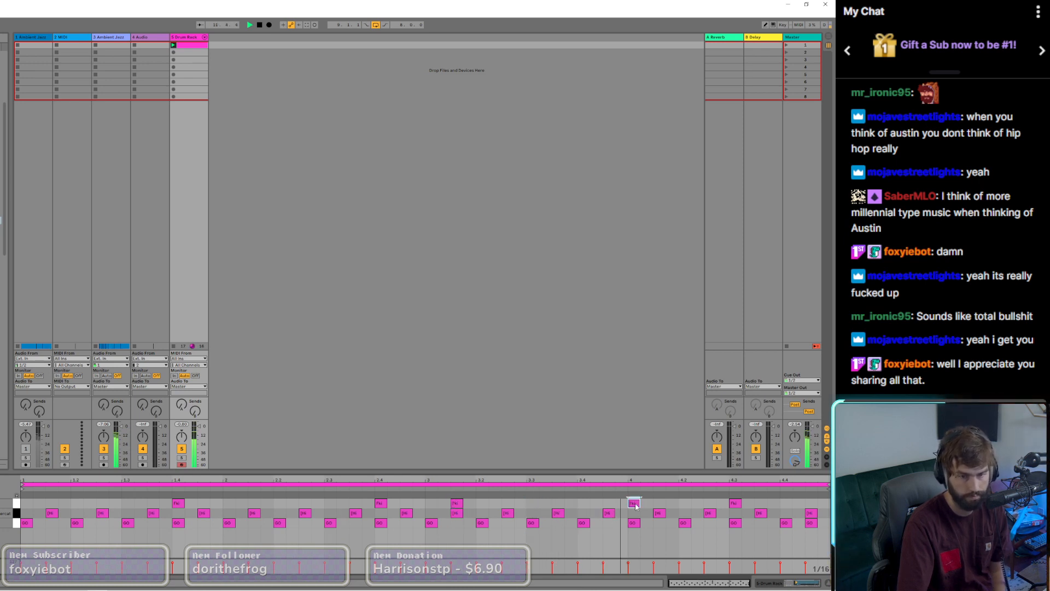
left_click(735, 503)
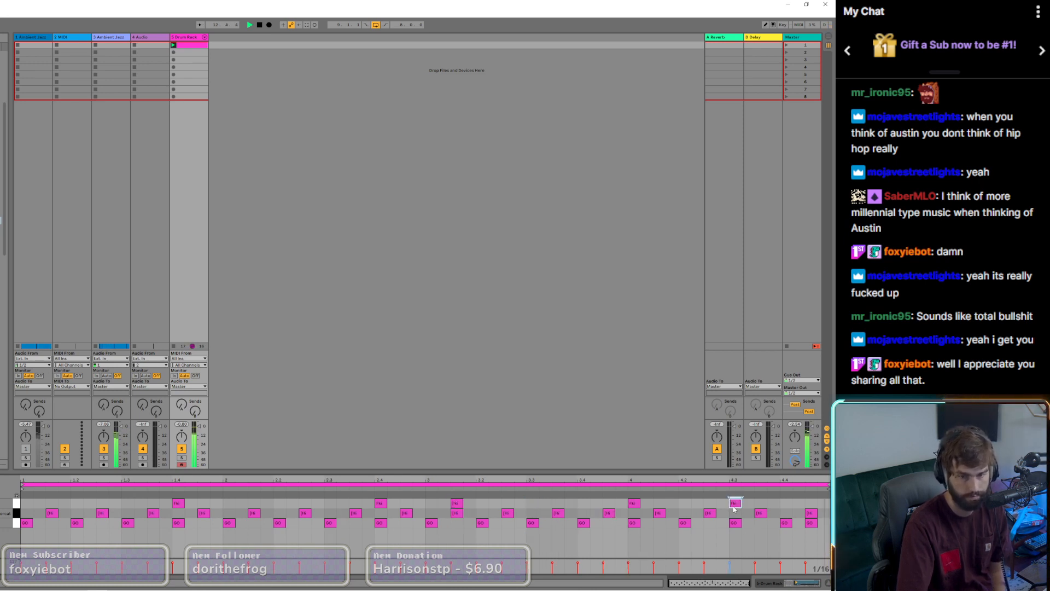
left_click(457, 503)
left_click(457, 504)
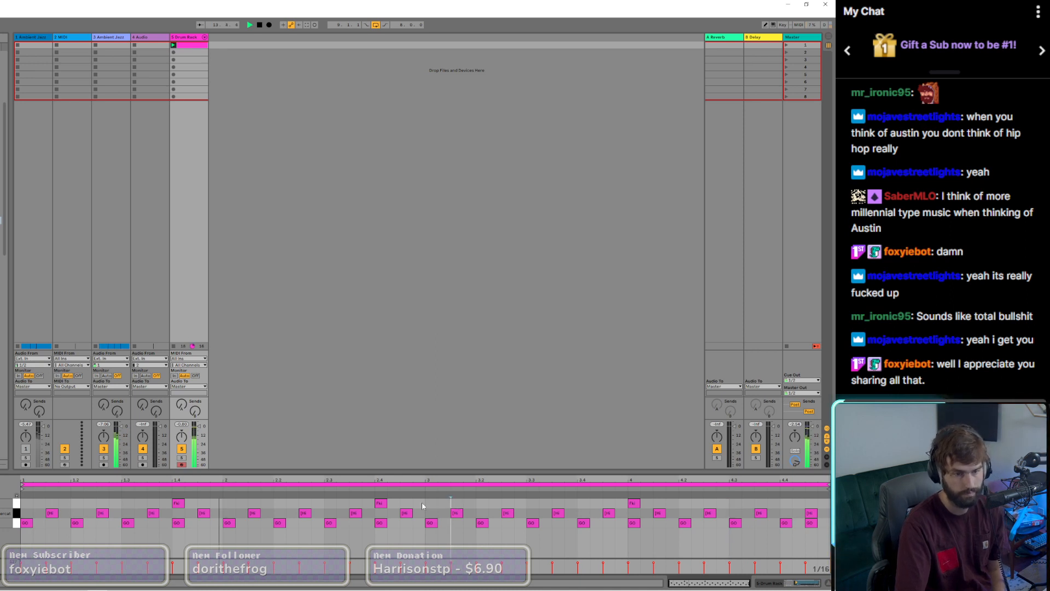
Step: Add hits at 2.4.4, 3.3, 4.2 and 4.3.4 in the same row, and remove the one at 4.1
left_click(418, 503)
left_click(532, 503)
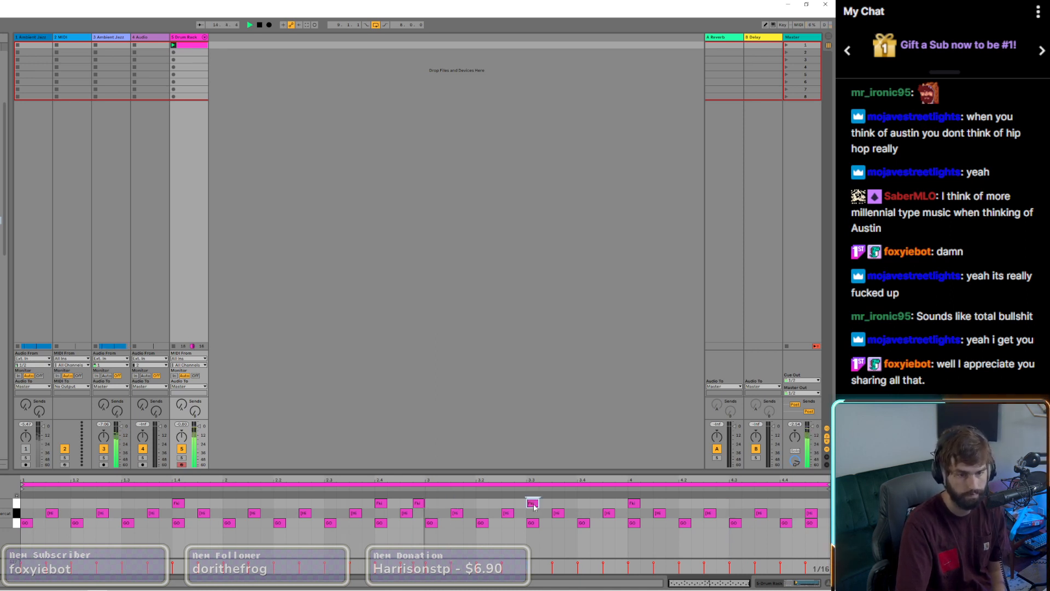
left_click(634, 503)
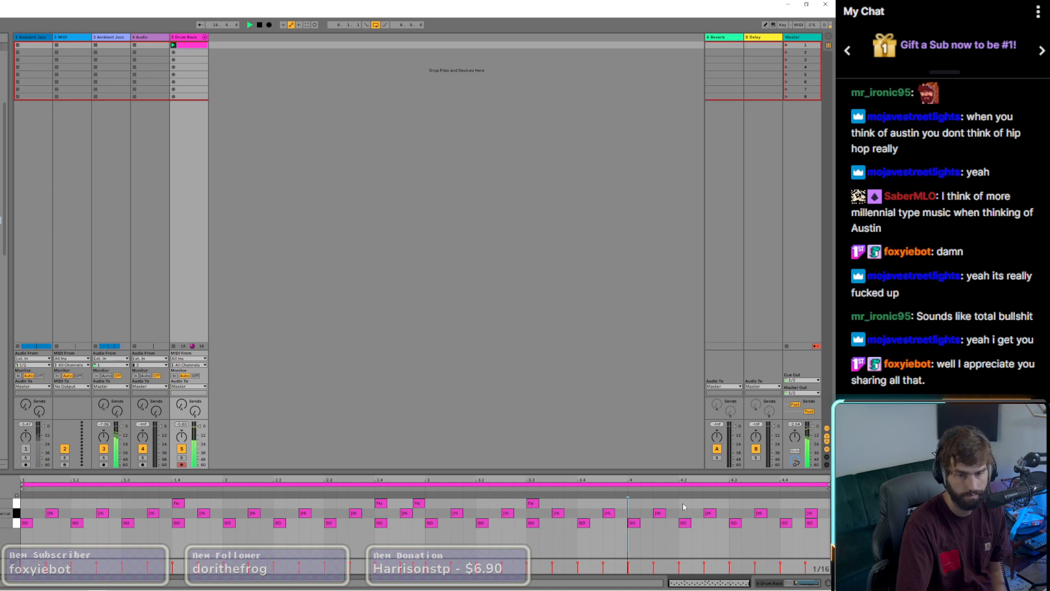
left_click(684, 503)
left_click(773, 504)
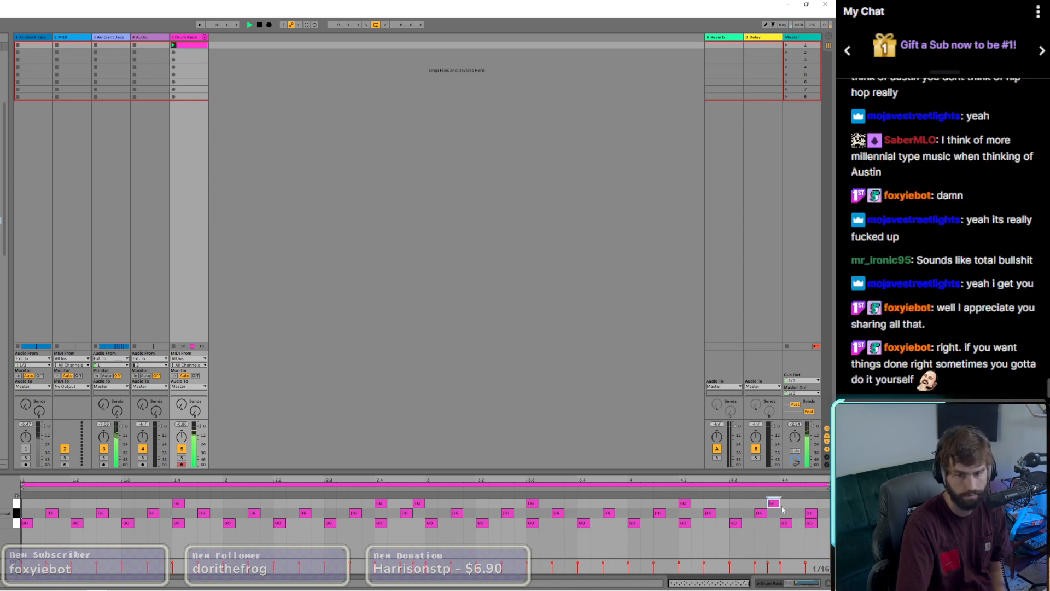
Step: Rearrange the row's bar 4 hits so that only two remain, placed at 4.3 and 4.3.4
left_click(773, 503)
left_click(722, 504)
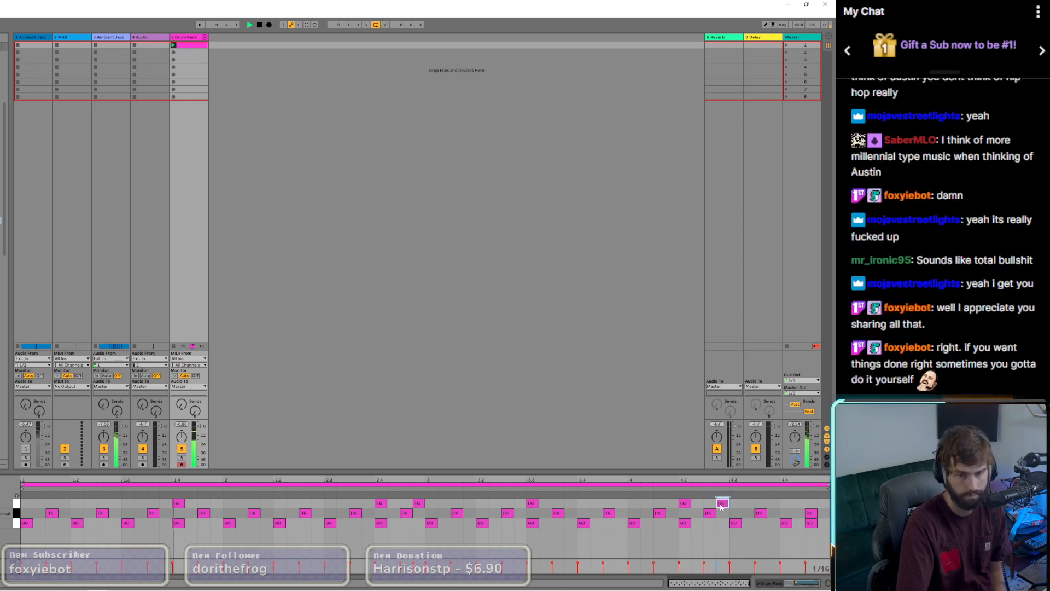
left_click(685, 503)
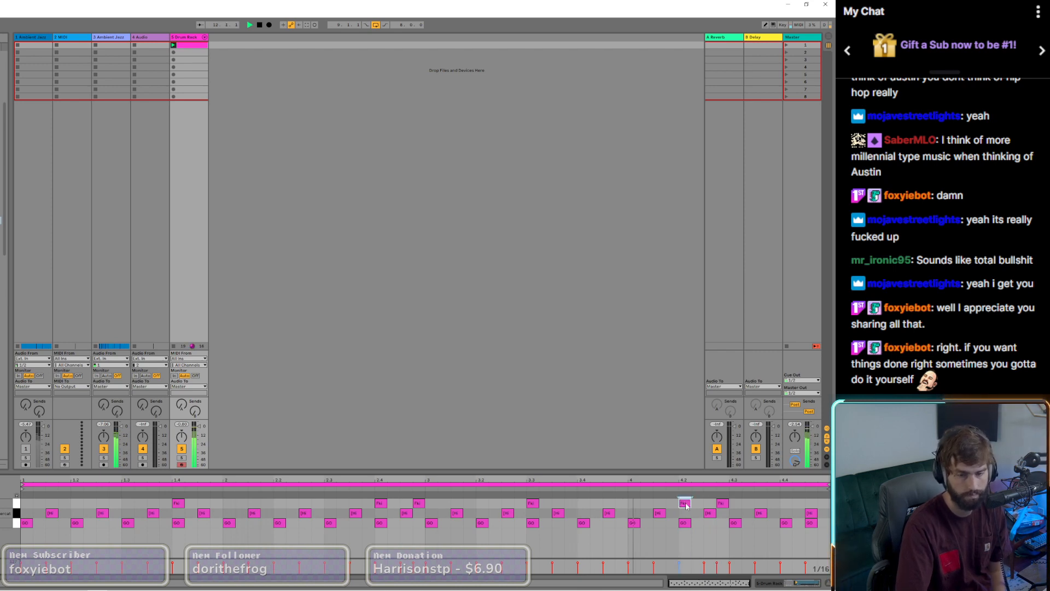
left_click_drag(687, 506, 773, 510)
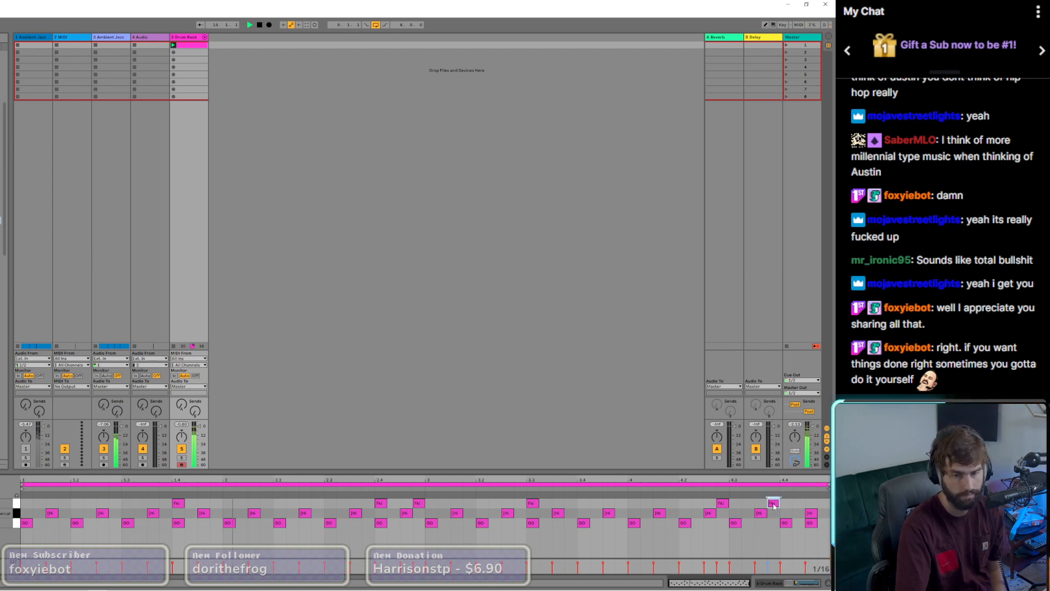
left_click_drag(723, 507, 730, 509)
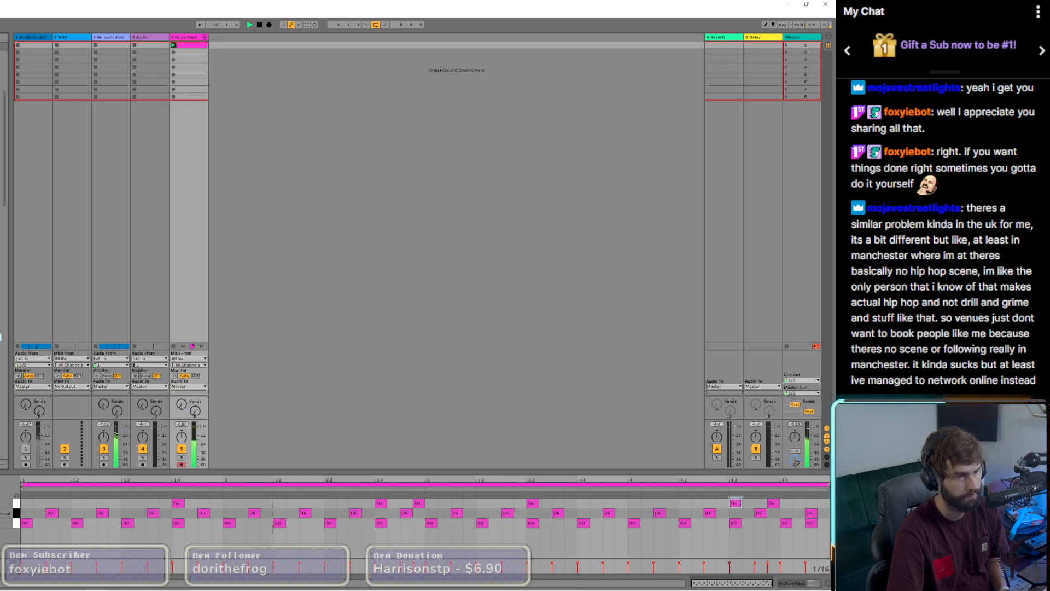
Step: Layer Divine Feminine Snare hits over the existing hits at 1.4, 2.4, 2.4.4, 3.3, 4.3 and 4.3.4
left_click(810, 584)
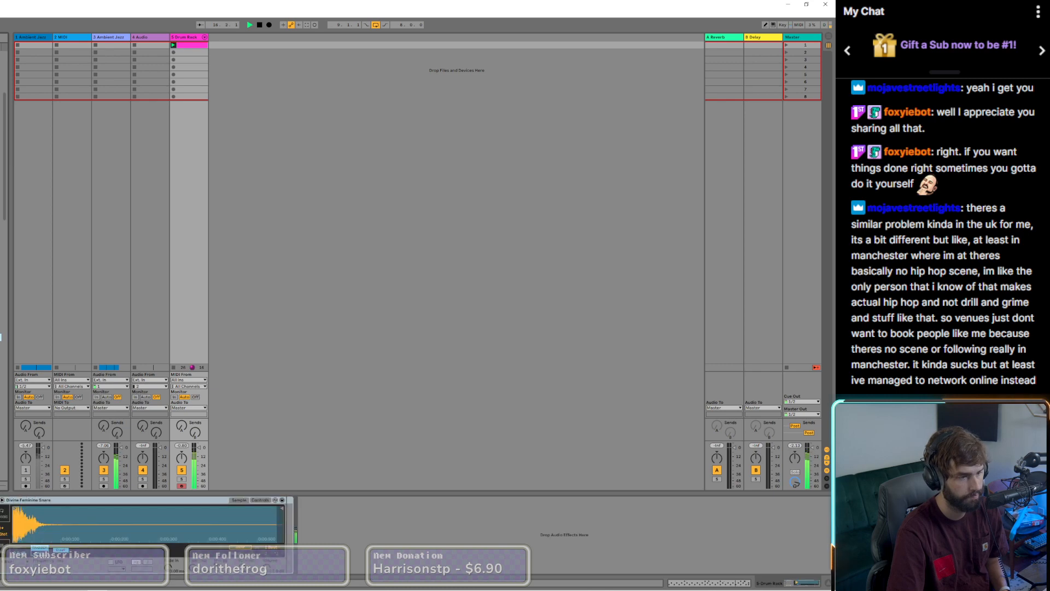
left_click(186, 46)
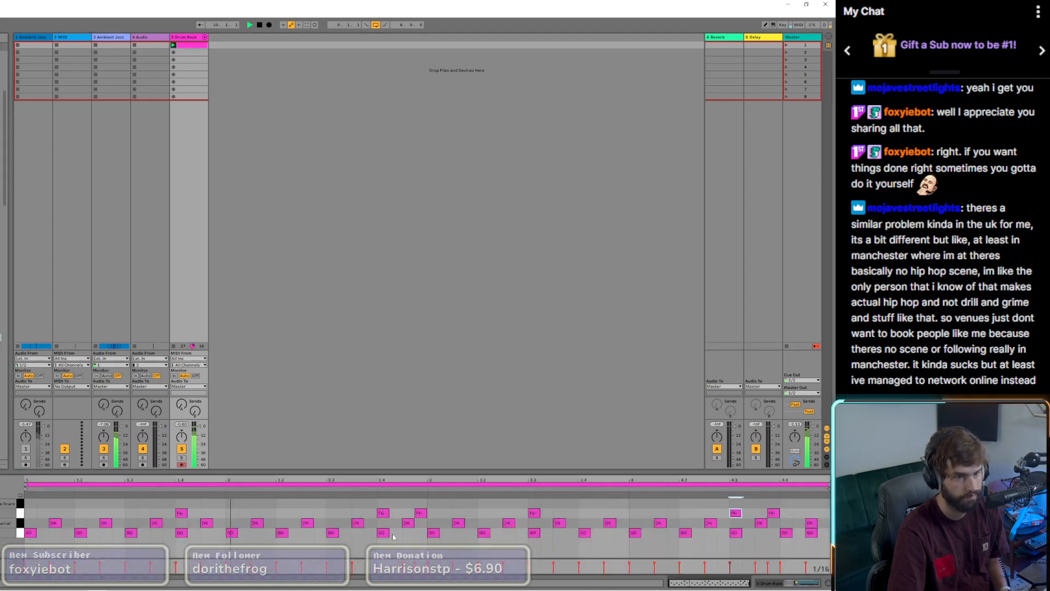
double_click(535, 503)
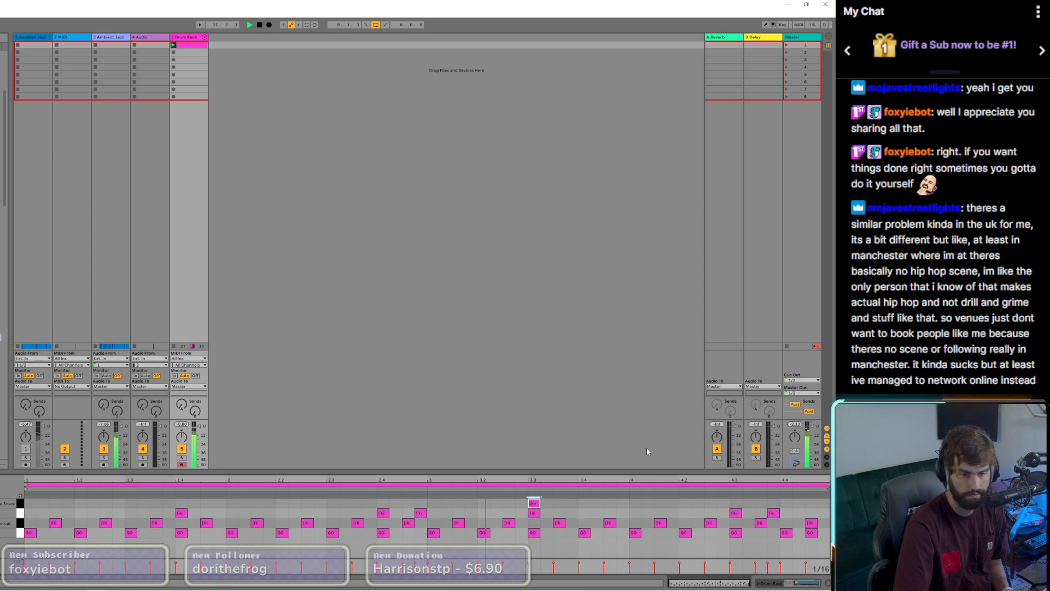
double_click(736, 504)
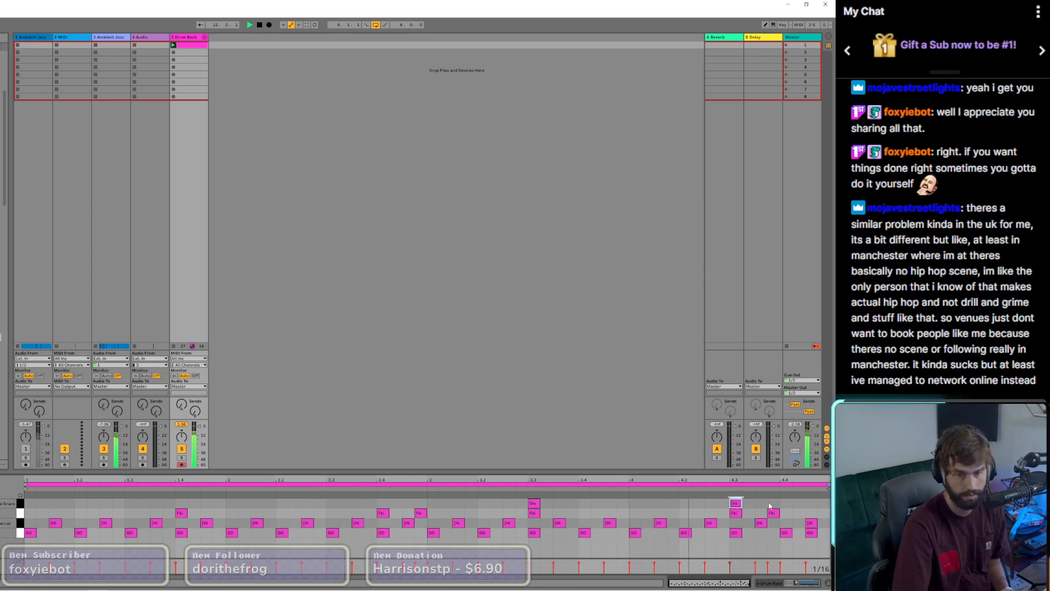
double_click(771, 504)
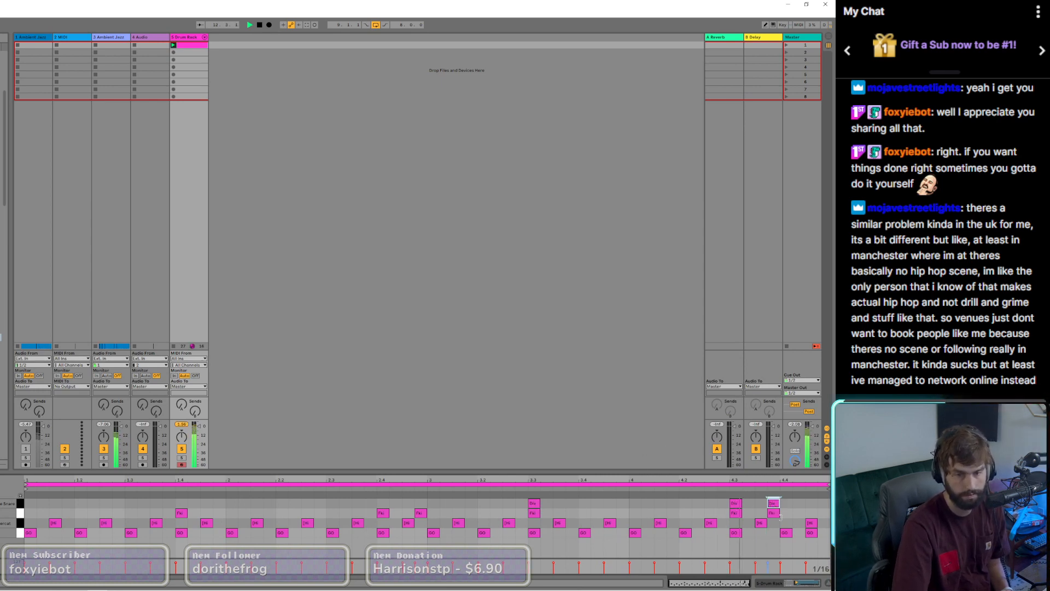
double_click(181, 503)
double_click(383, 503)
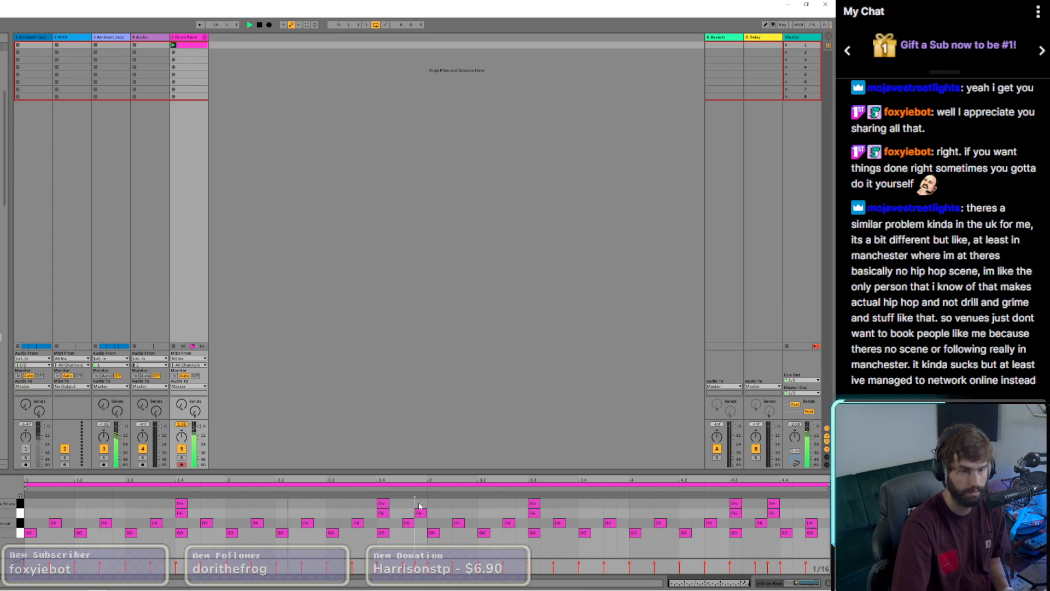
double_click(420, 504)
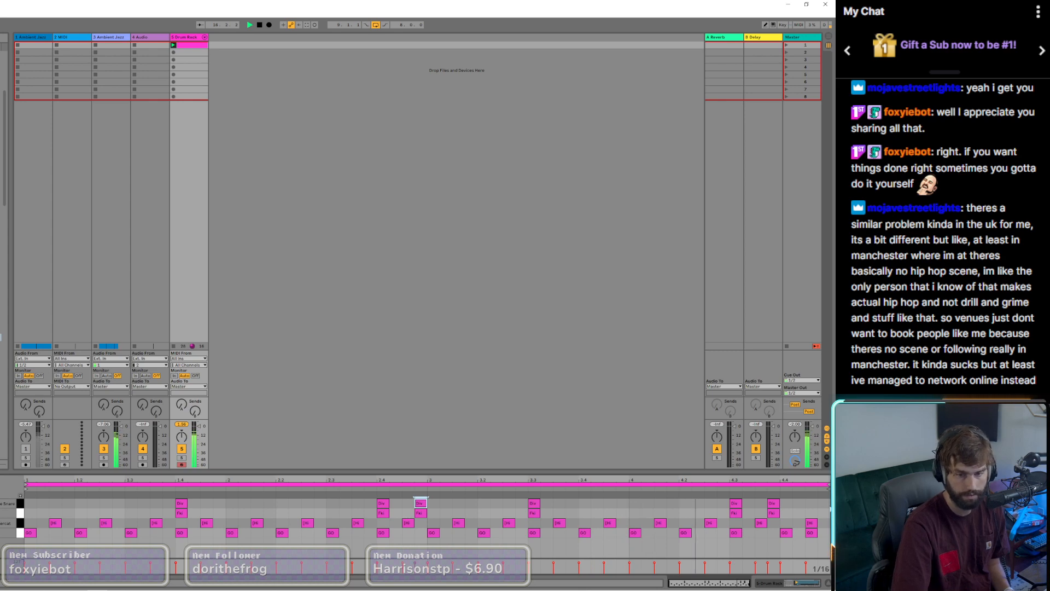
Step: Add extra Divine Feminine Snare hits at 4.4.4 and 1.3.2 in the Drum Rack clip
double_click(824, 504)
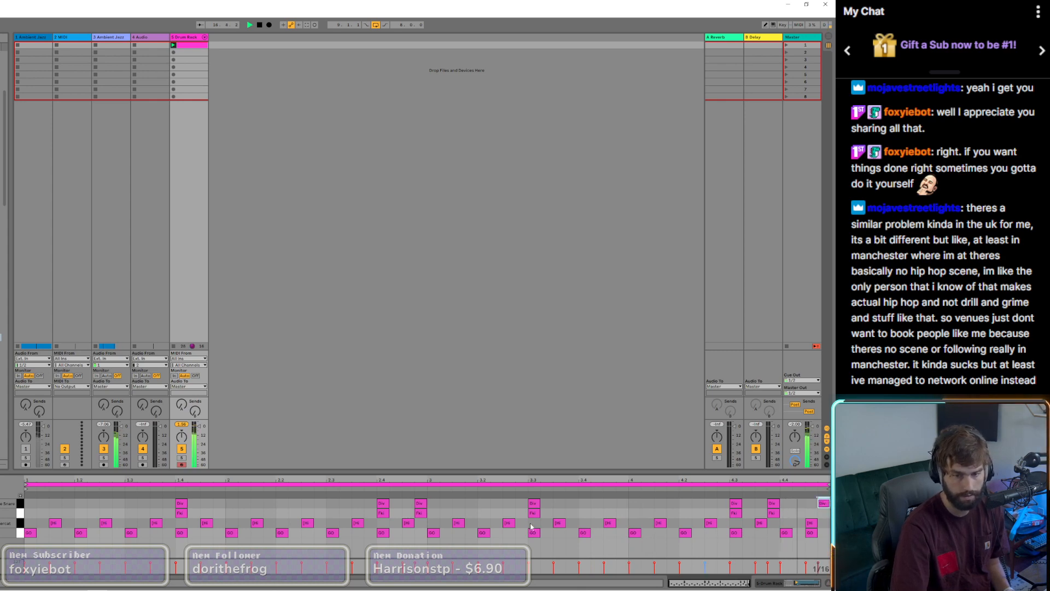
double_click(142, 503)
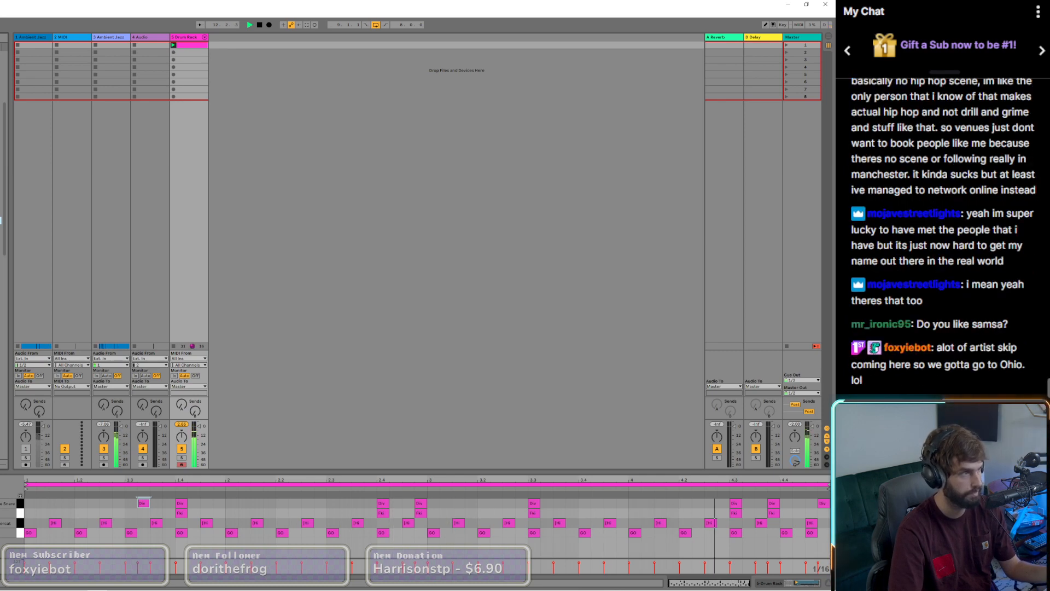
left_click(368, 144)
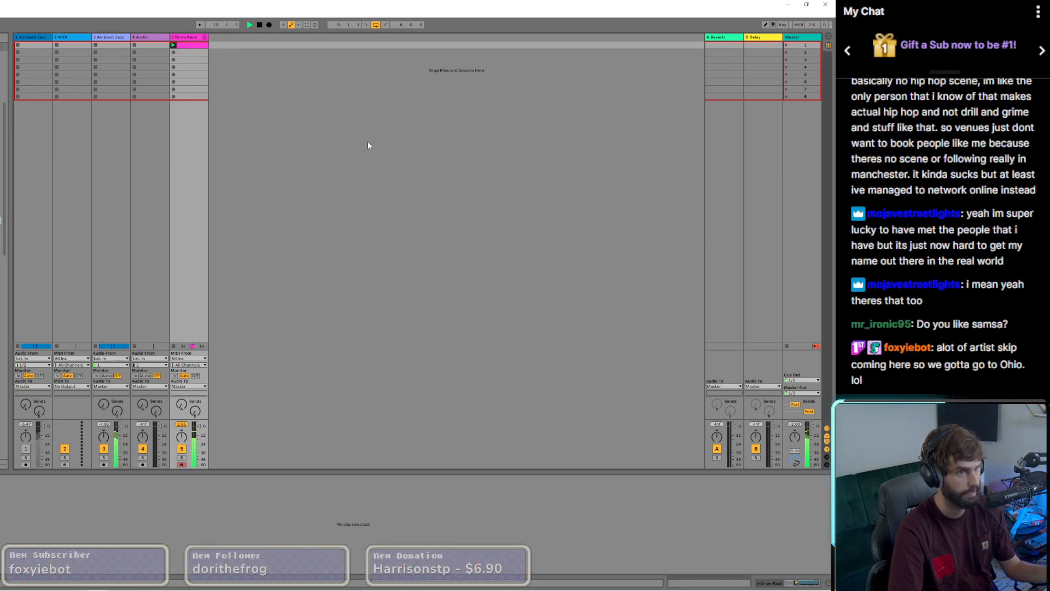
left_click(190, 45)
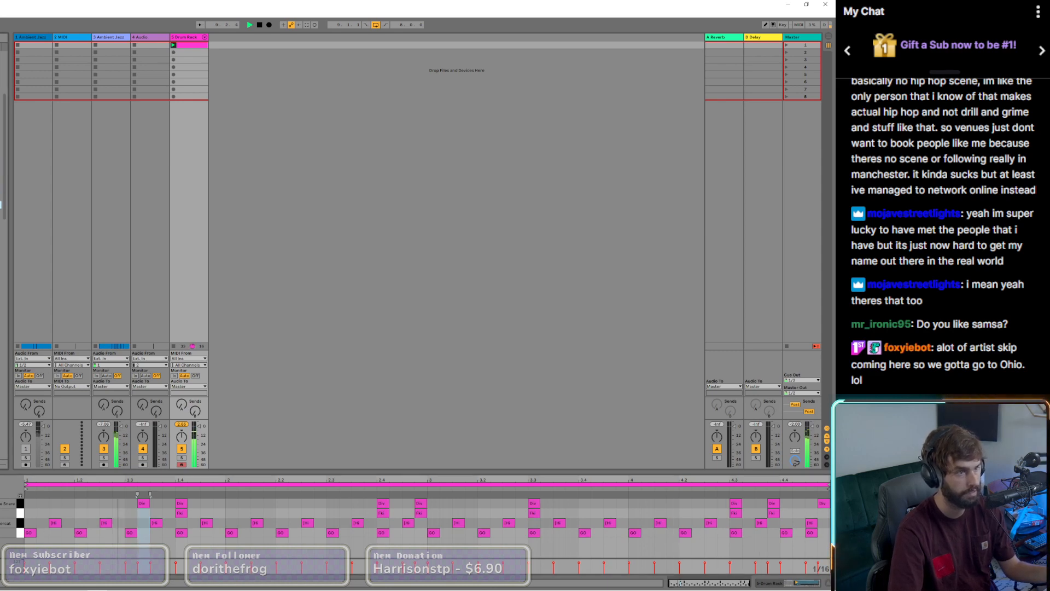
Step: Show the CC - Bright Hi Hat sample in the Drum Rack and overdub a hi-hat part across the four-bar clip
left_click(803, 583)
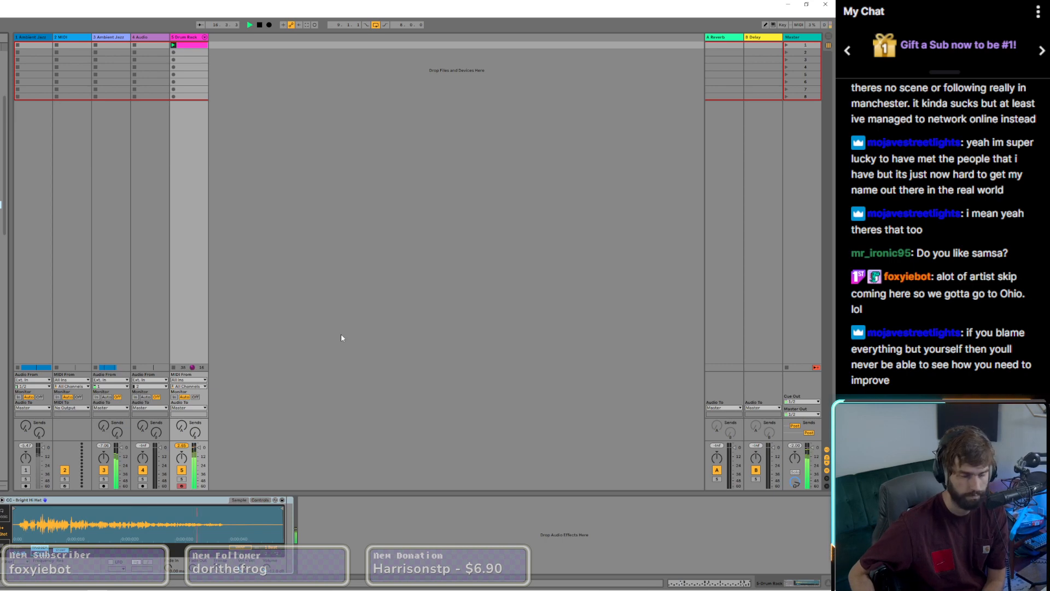
key("shift+Tab")
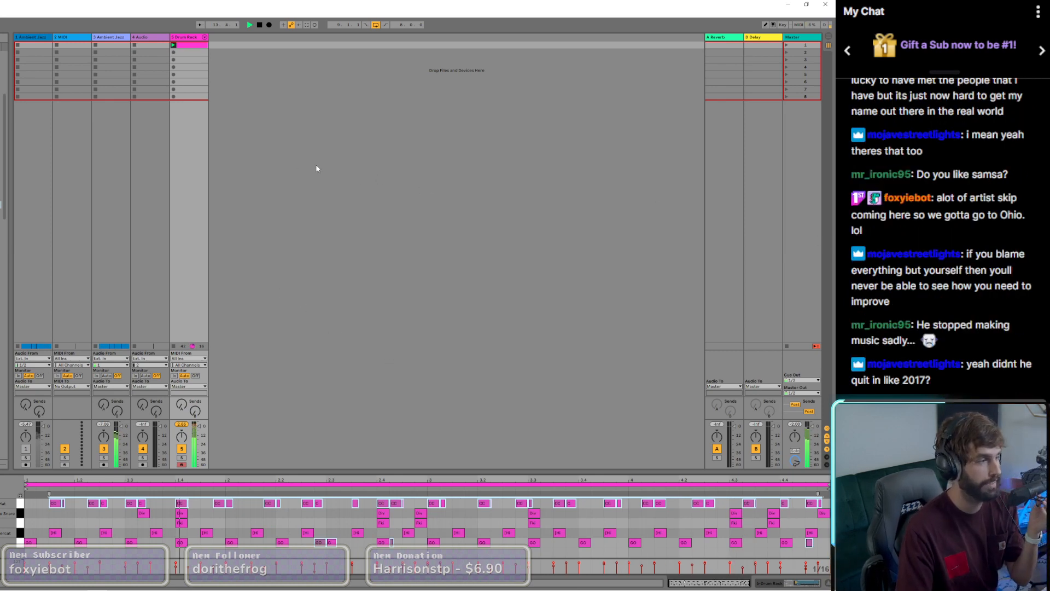
Step: Show the Arrangement and the chopped jazz track's effect devices, and select its clips from bar 9 to bar 17
key("Tab")
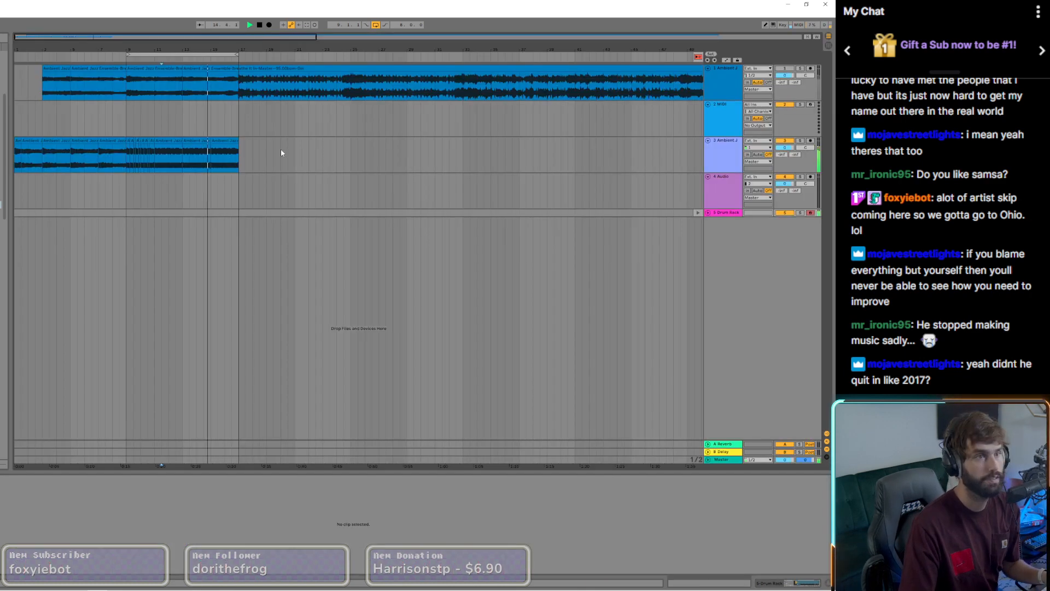
left_click(196, 152)
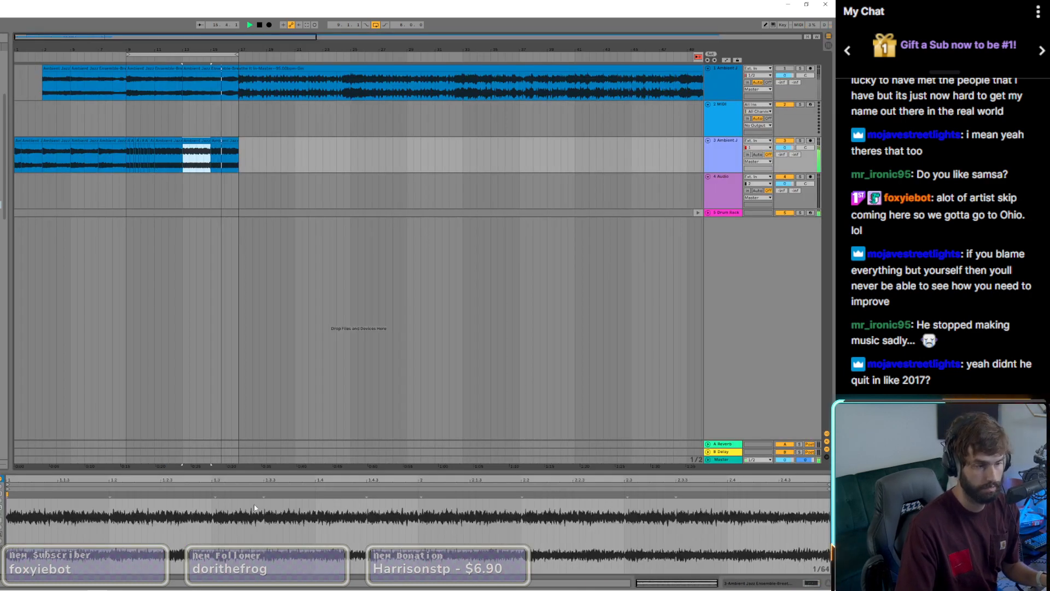
key("shift+Tab")
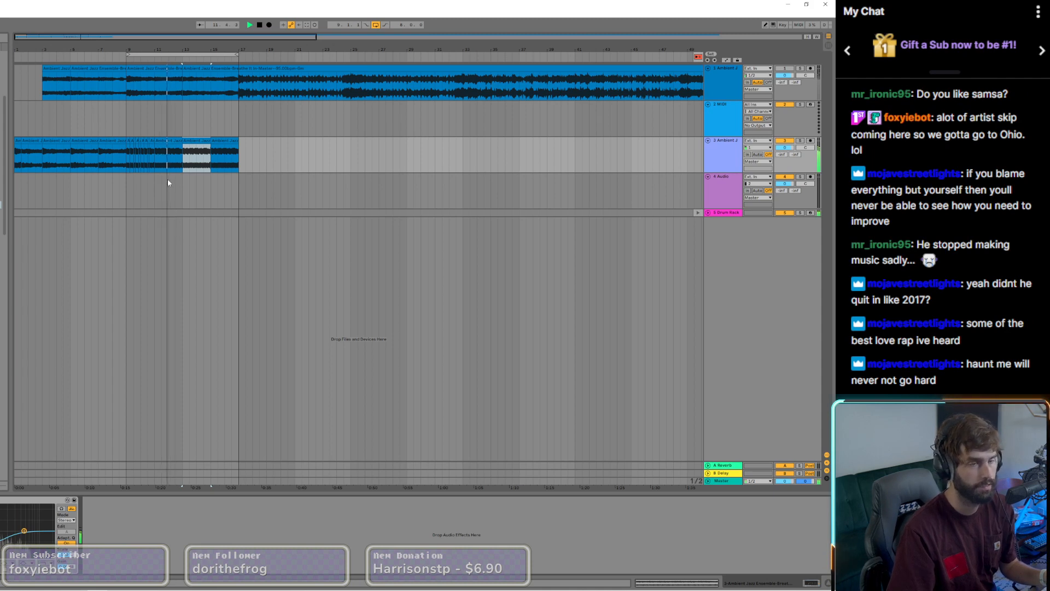
left_click_drag(131, 142, 230, 142)
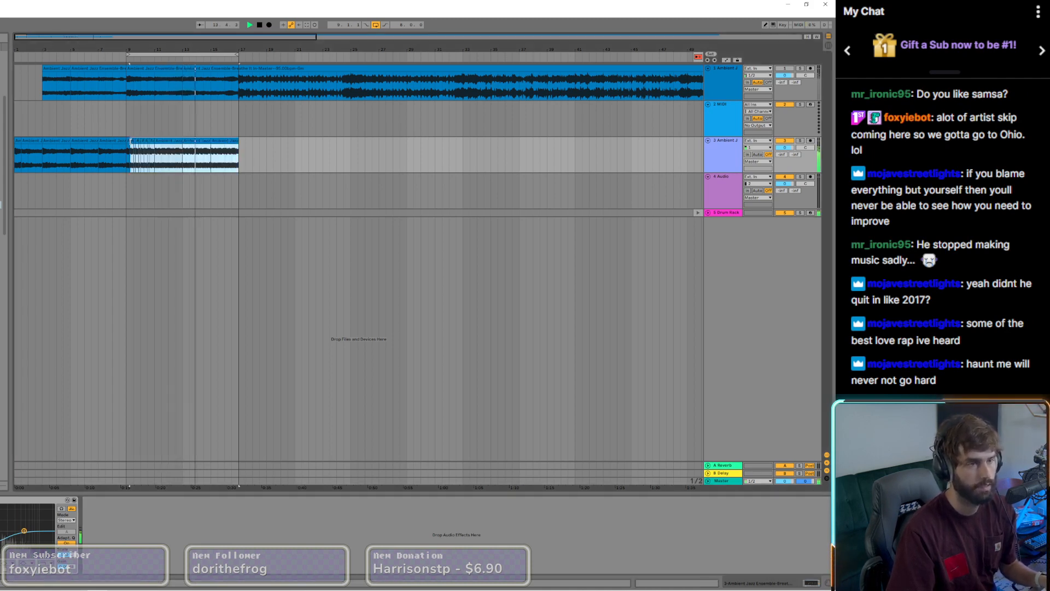
left_click(129, 142)
left_click(228, 141, "shift")
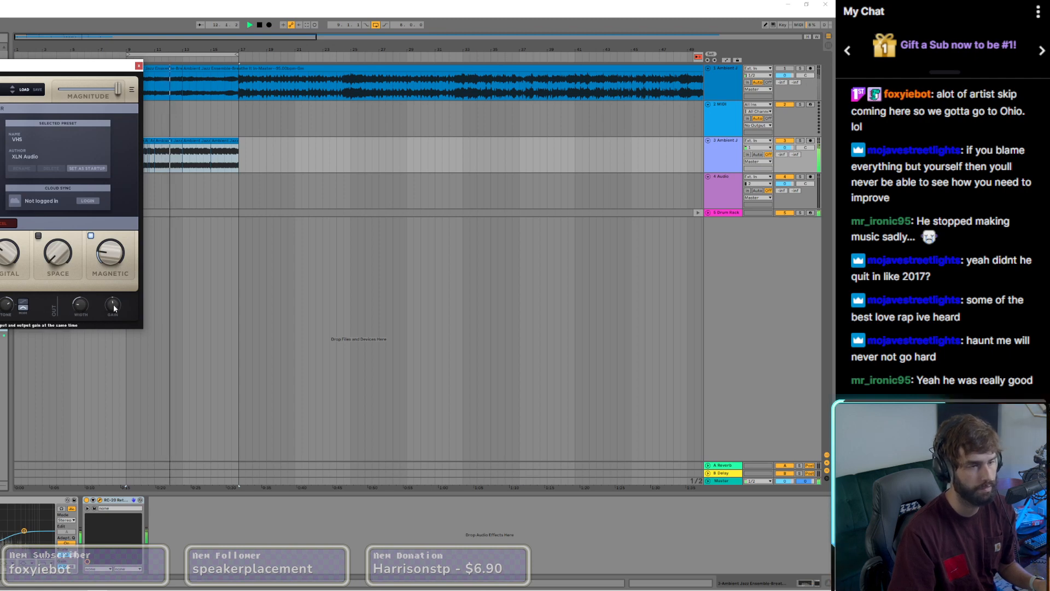
Step: Lower the VHS preset's output gain to about -1 dB and pull down a low band in the jazz track's equalizer
left_click_drag(114, 308, 115, 318)
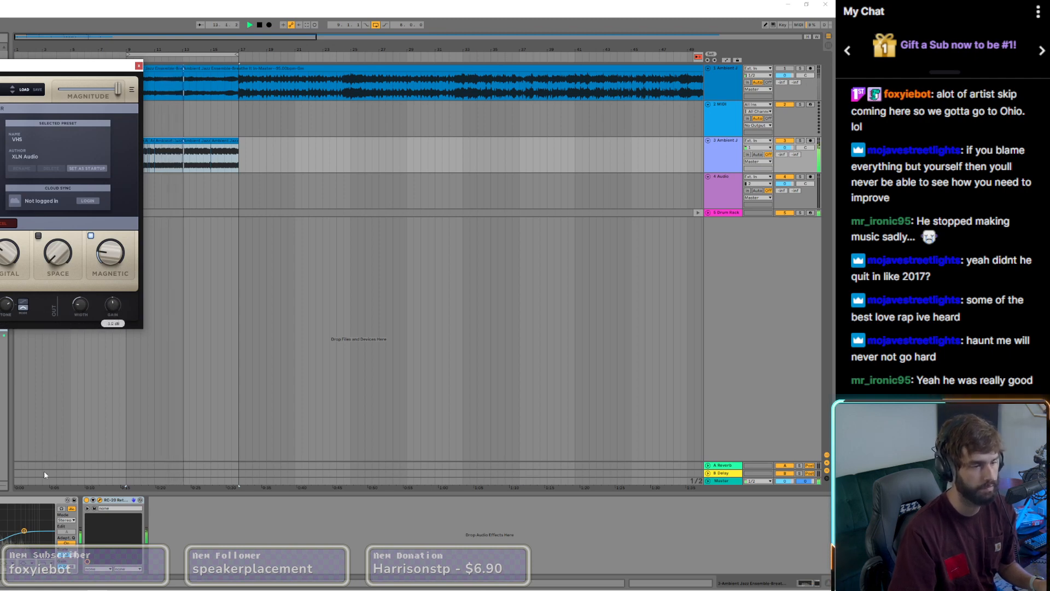
left_click(137, 502)
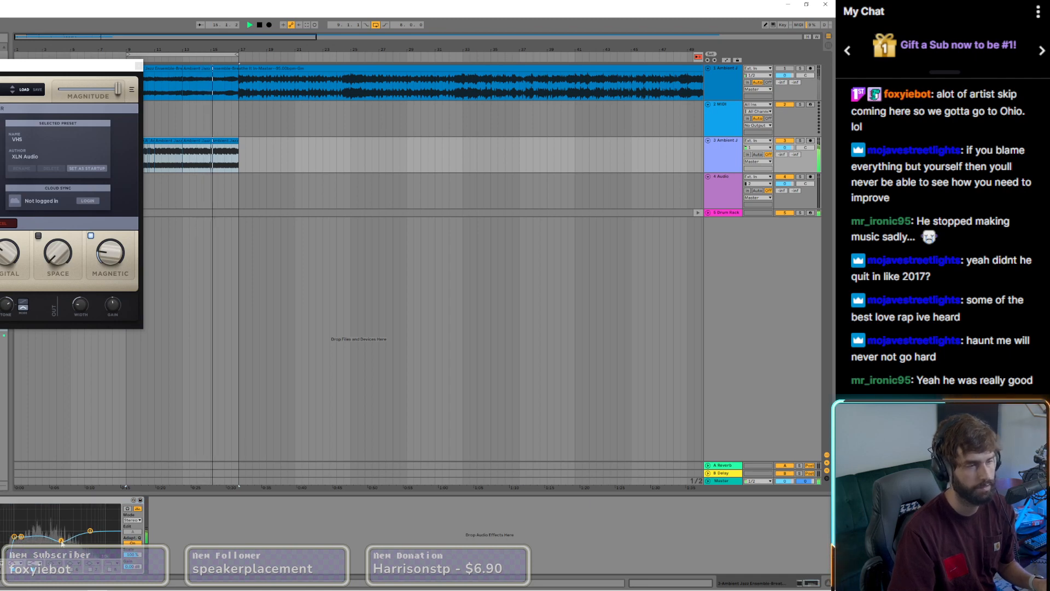
left_click_drag(22, 539, 27, 544)
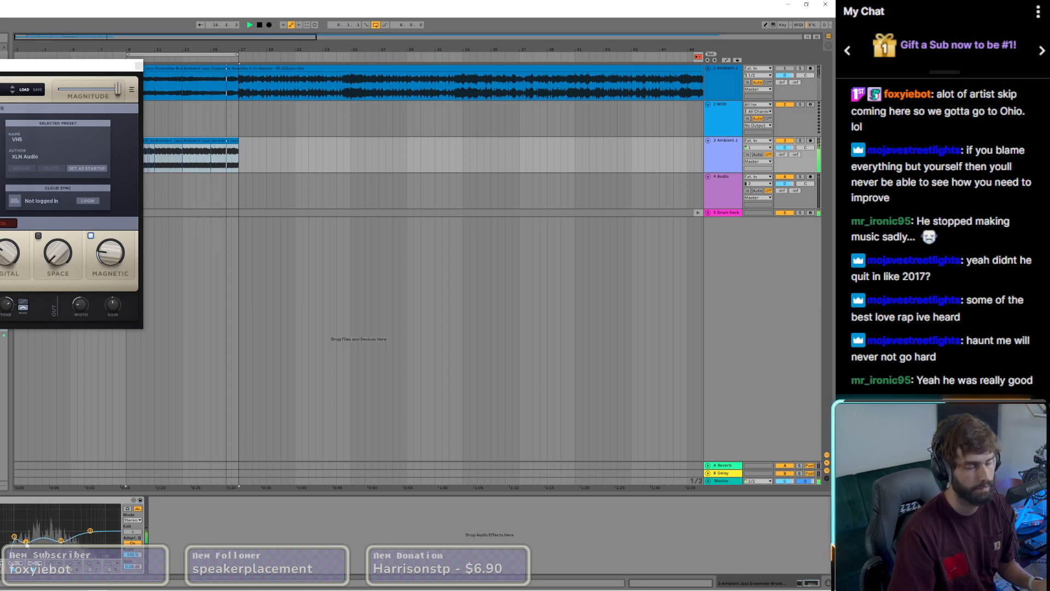
left_click(138, 66)
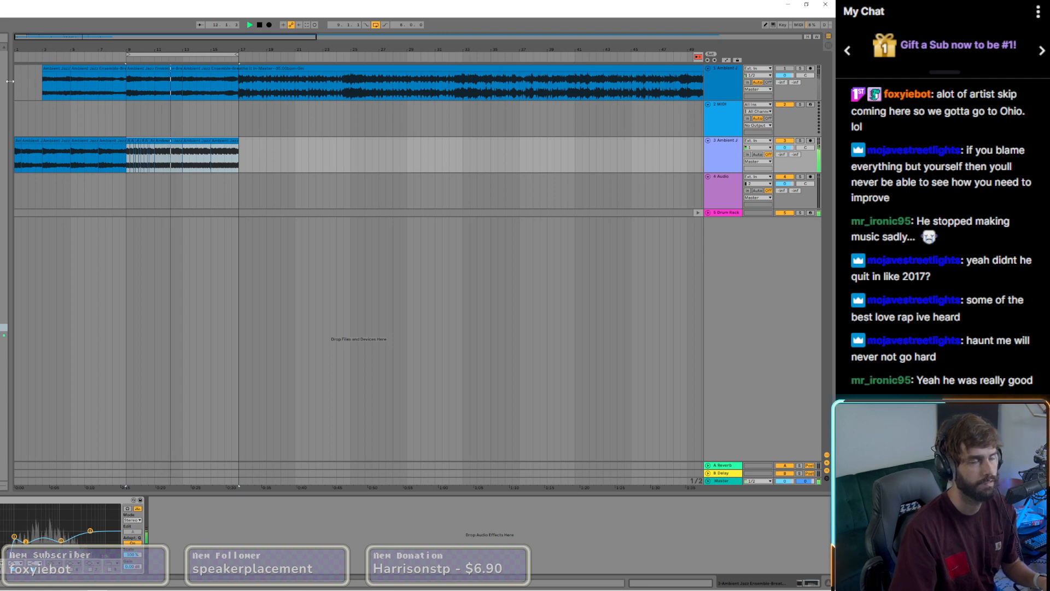
Step: Place the Drum Rack pattern in the Arrangement from bar 9 to bar 17 and return playback to the Arrangement
left_click(241, 97)
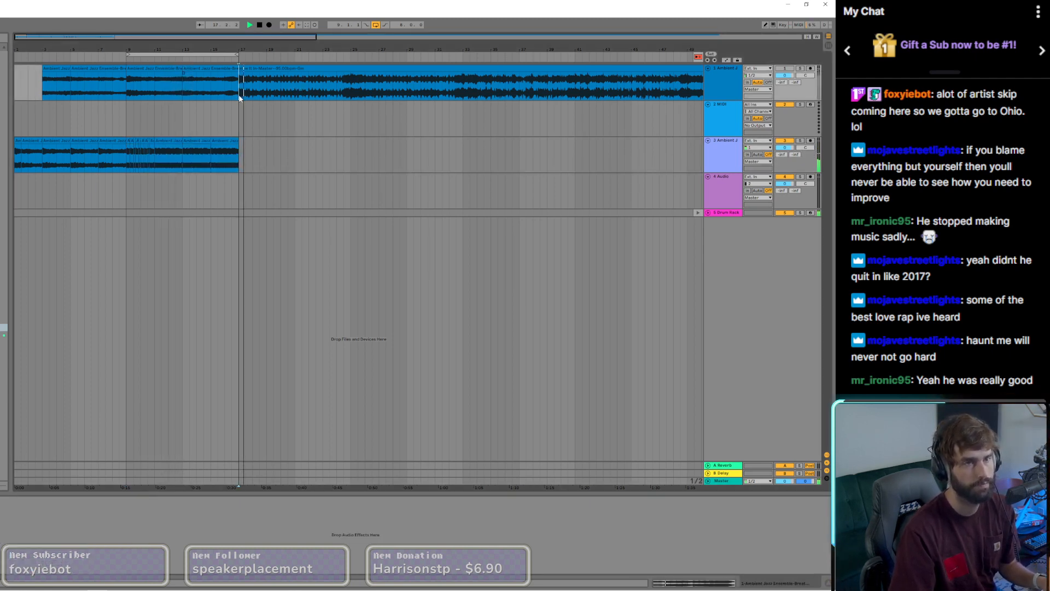
left_click(129, 197)
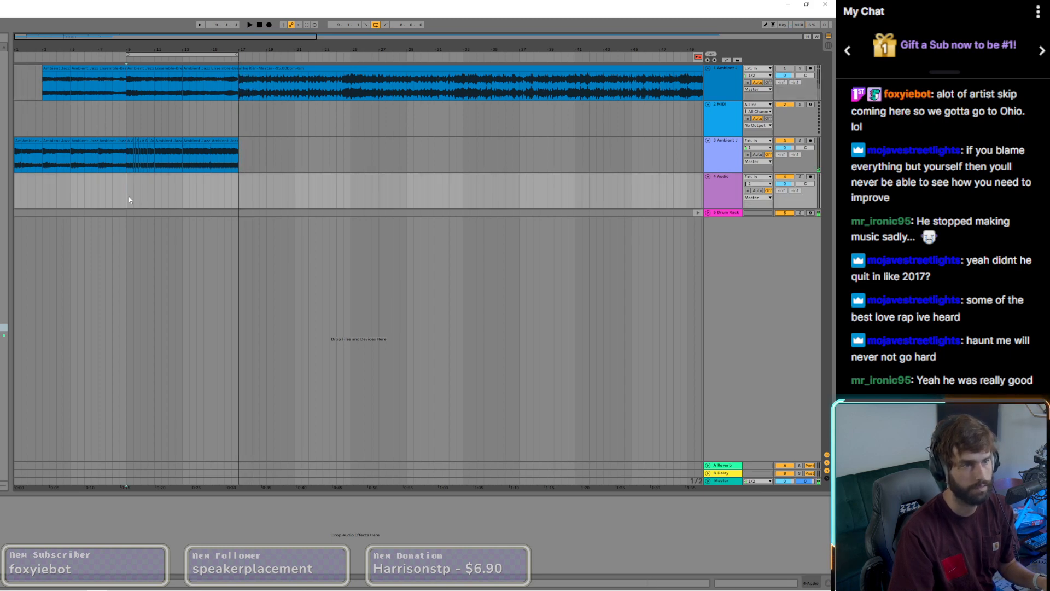
key("space")
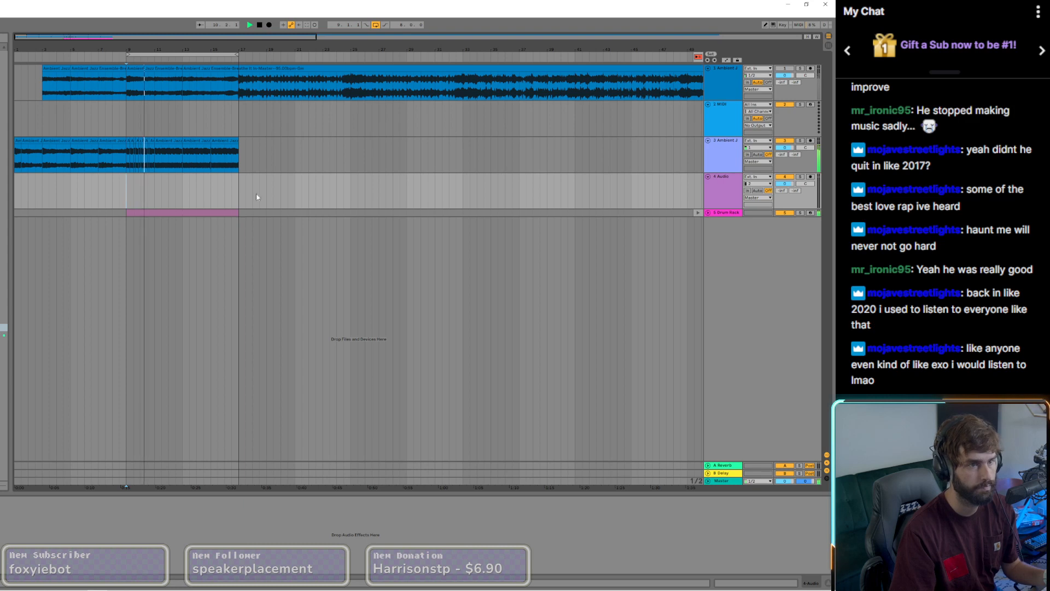
left_click(698, 57)
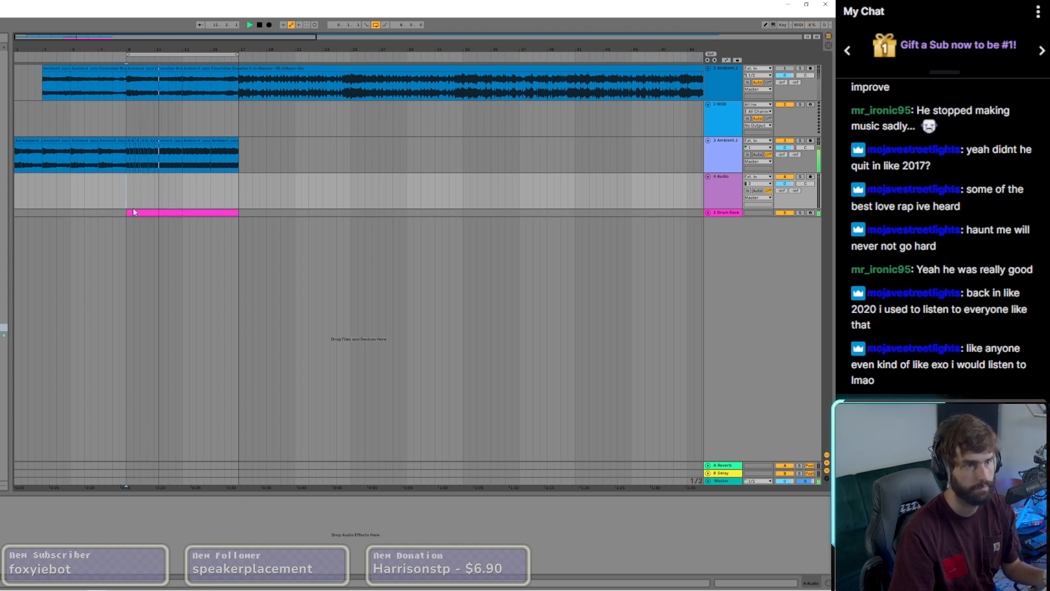
left_click(240, 213)
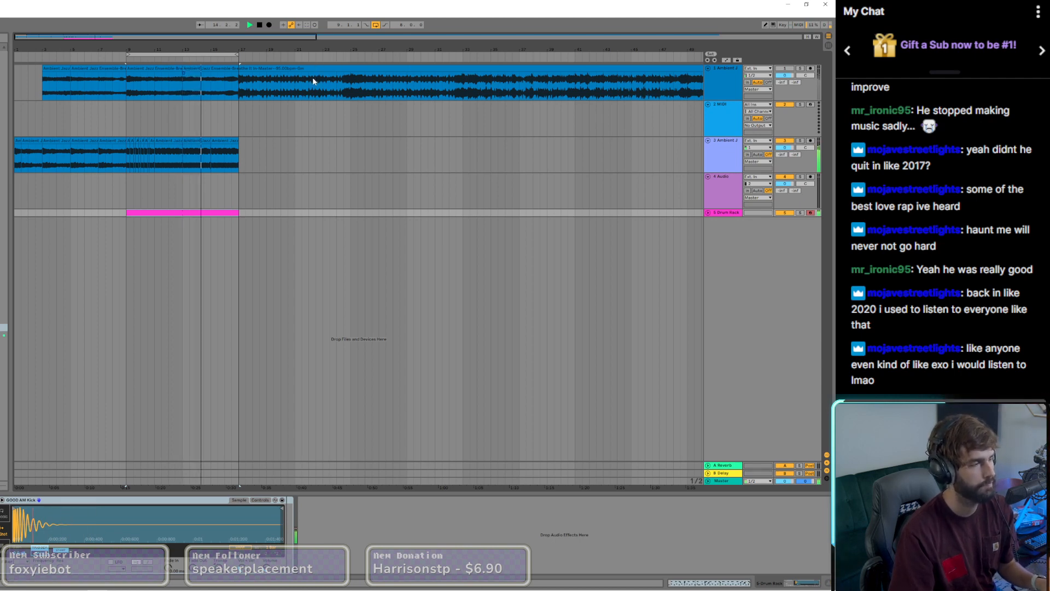
Step: Add a Compressor to the chopped jazz track, expand its extra settings and enable Sidechain
left_click(132, 141)
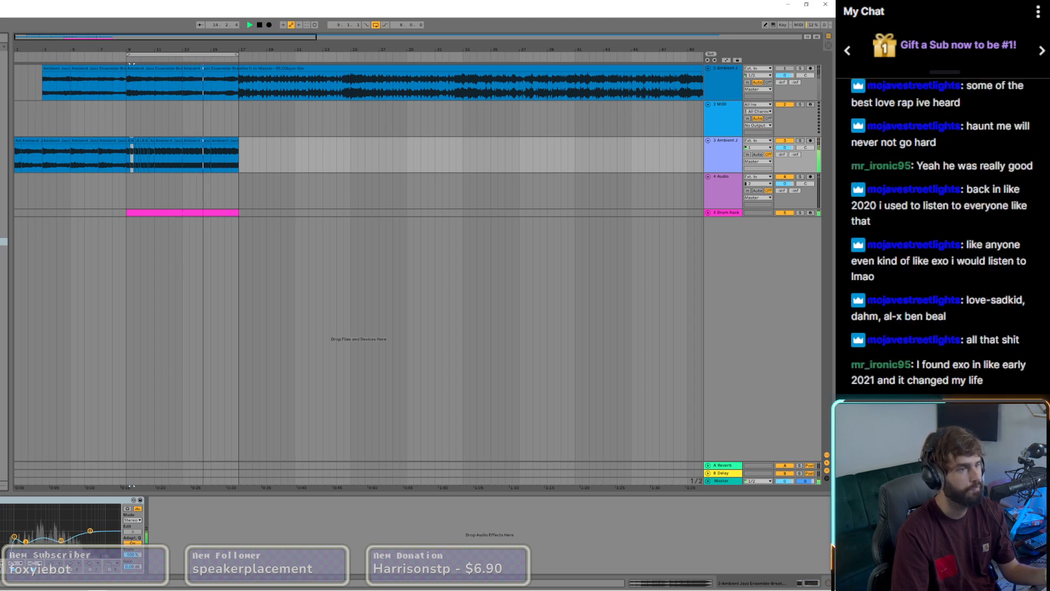
double_click(4, 288)
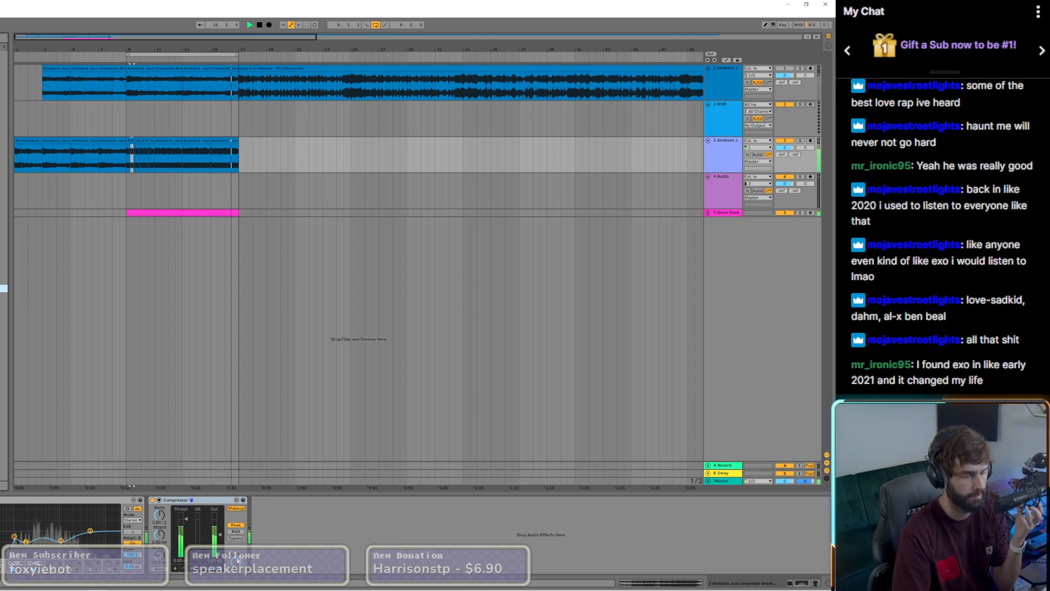
left_click(159, 500)
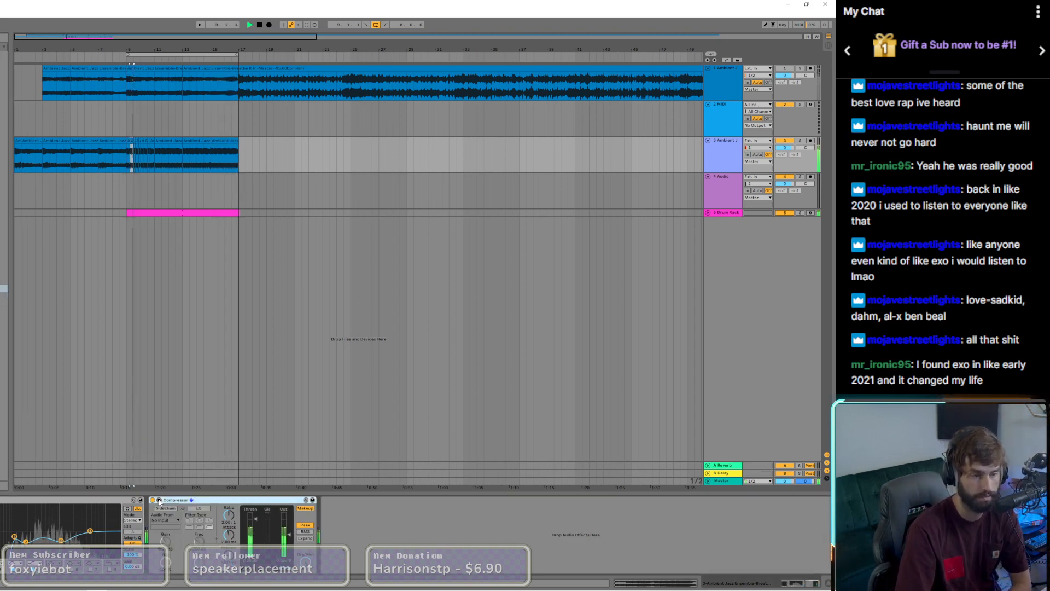
left_click(166, 508)
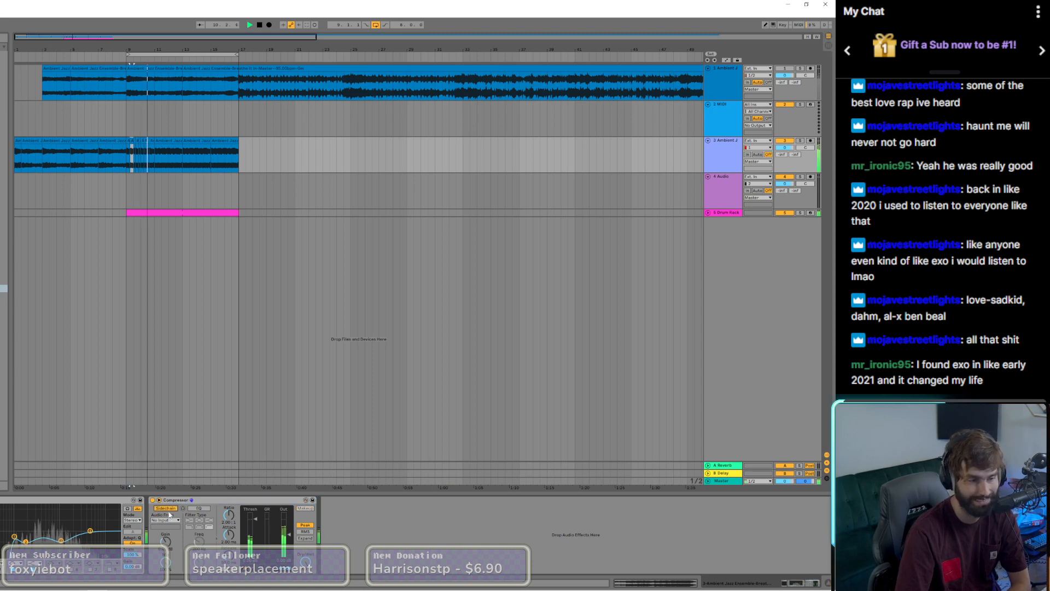
Step: Set the Compressor's sidechain source to the Drum Rack track, taking the GOOD AM Kick signal Post FX
left_click(169, 520)
left_click(172, 521)
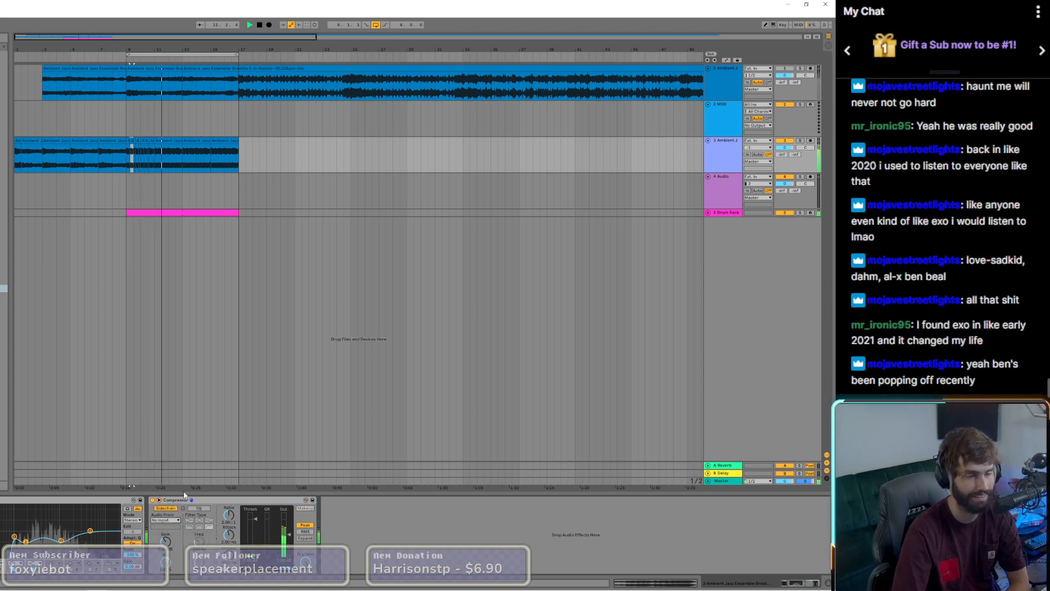
left_click(176, 521)
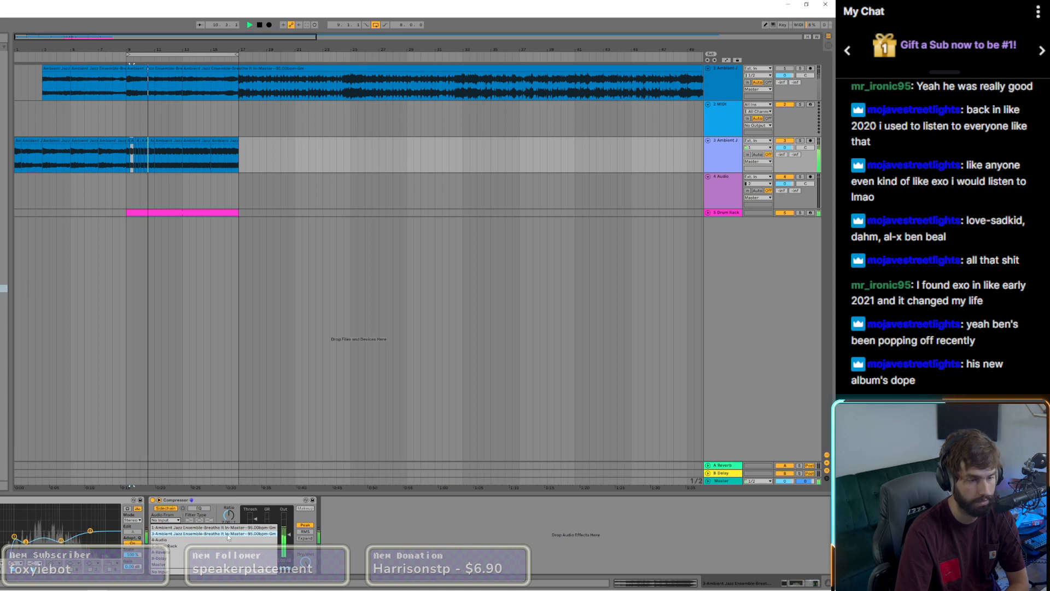
left_click(165, 546)
left_click(175, 526)
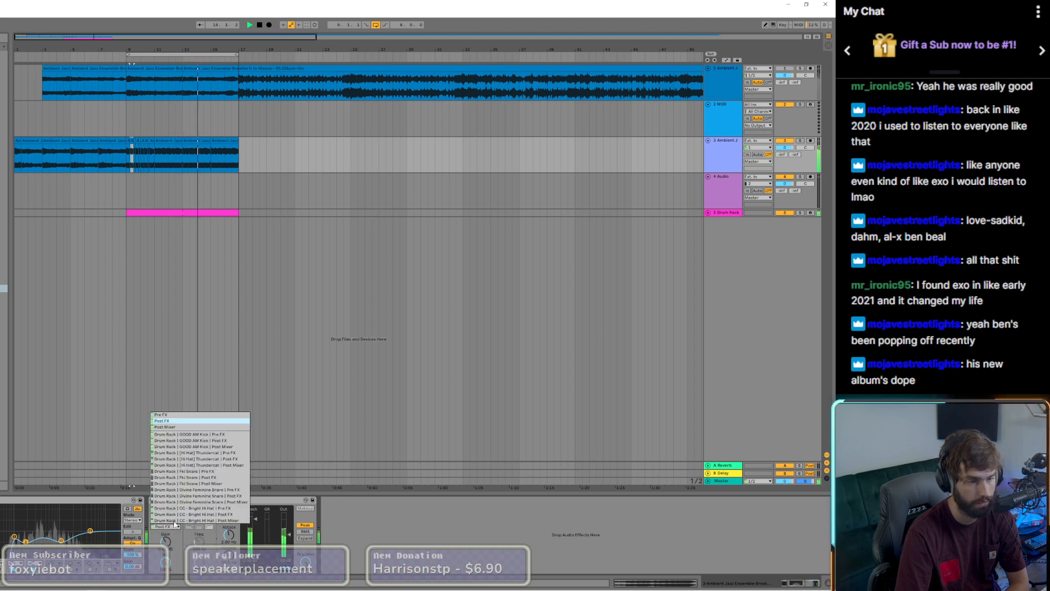
left_click(185, 442)
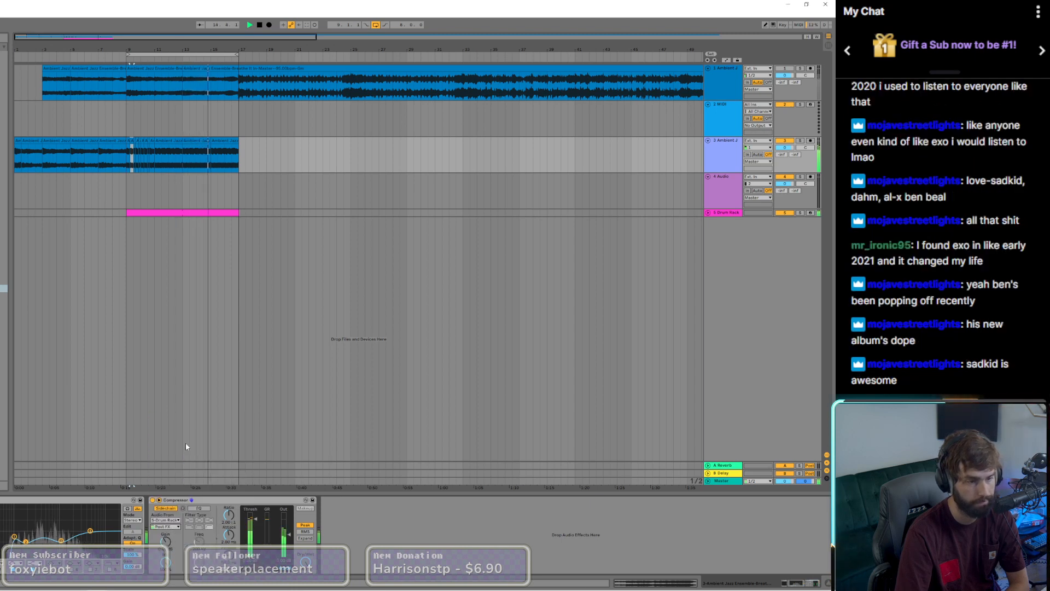
Step: Adjust the sidechain Compressor's ratio and lower its threshold so the kick ducks the jazz sample
left_click_drag(229, 516, 229, 548)
left_click(256, 529)
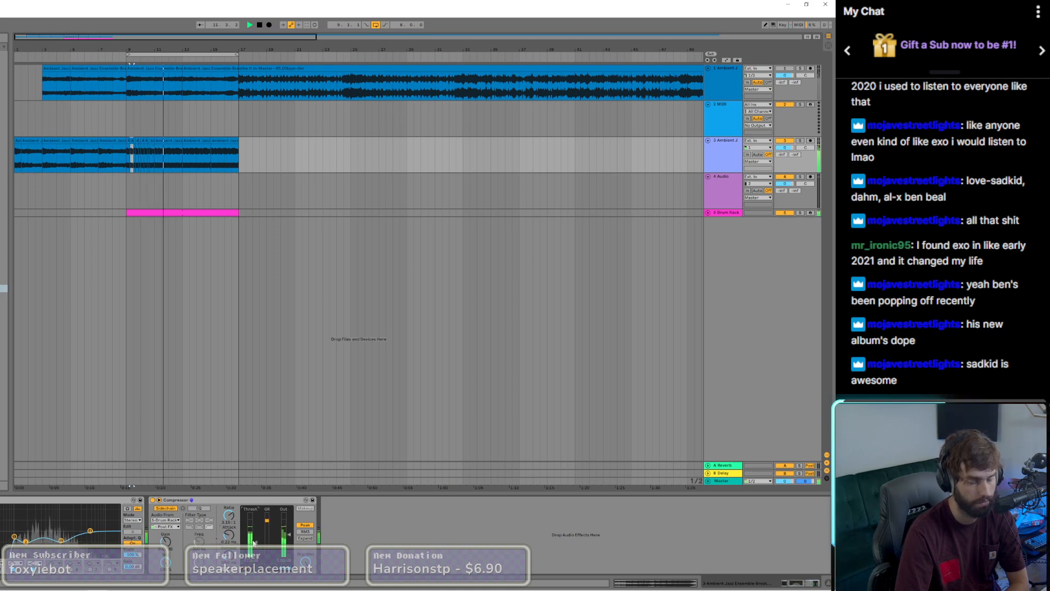
left_click_drag(254, 543, 228, 514)
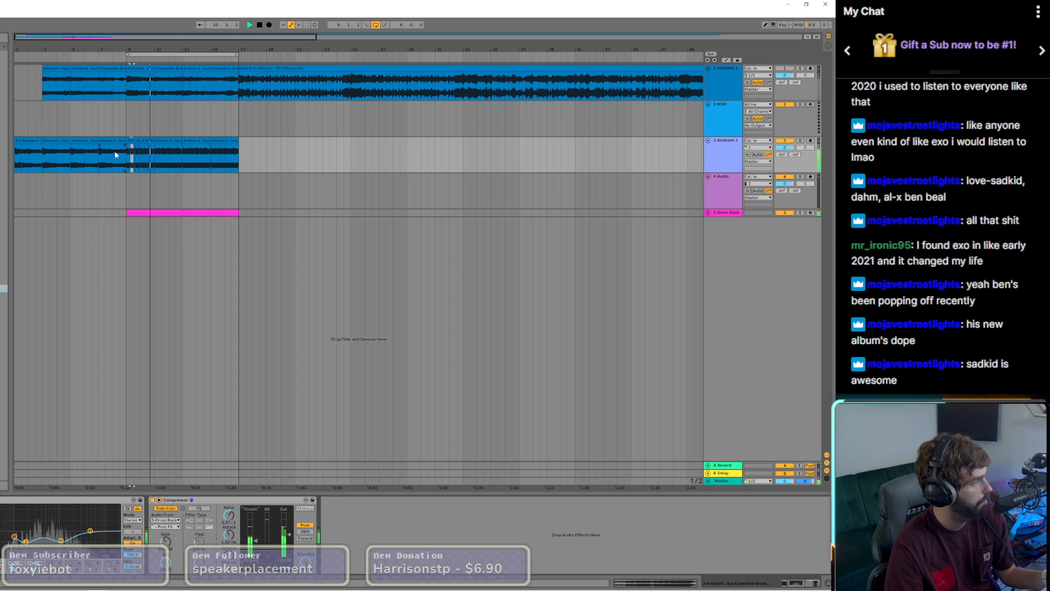
Step: Reactivate the original jazz sample track and audition it from bars 17 and 18
key("space")
left_click(243, 96)
key("space")
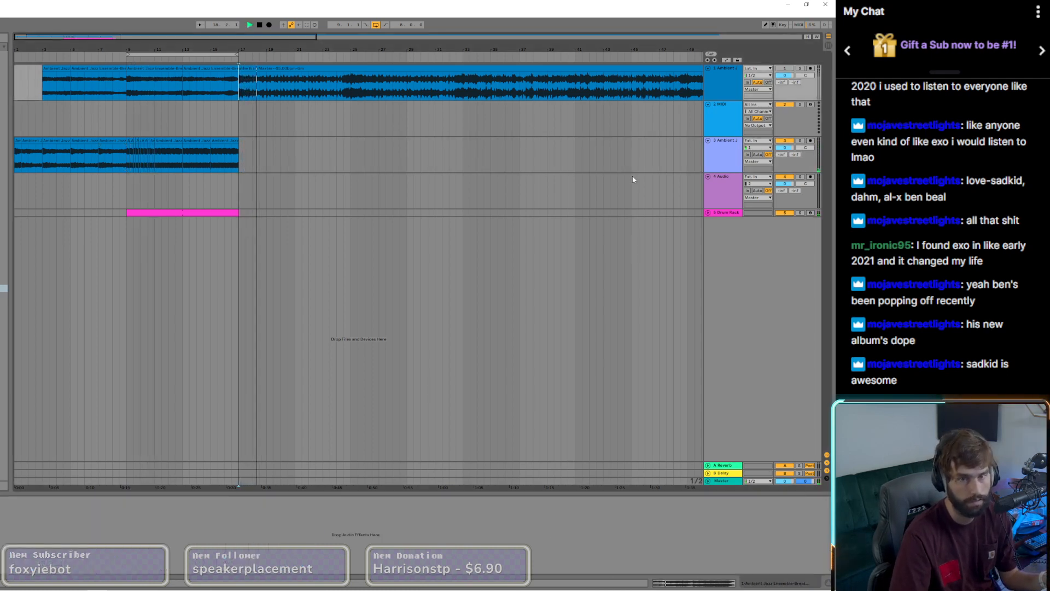
scroll(242, 206, "up", 5)
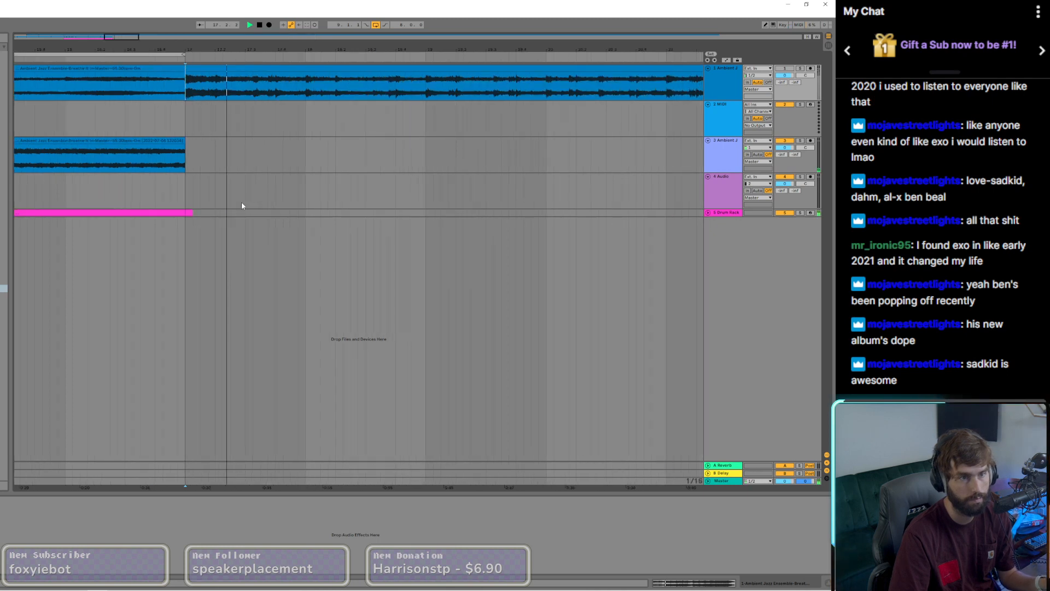
left_click(196, 214)
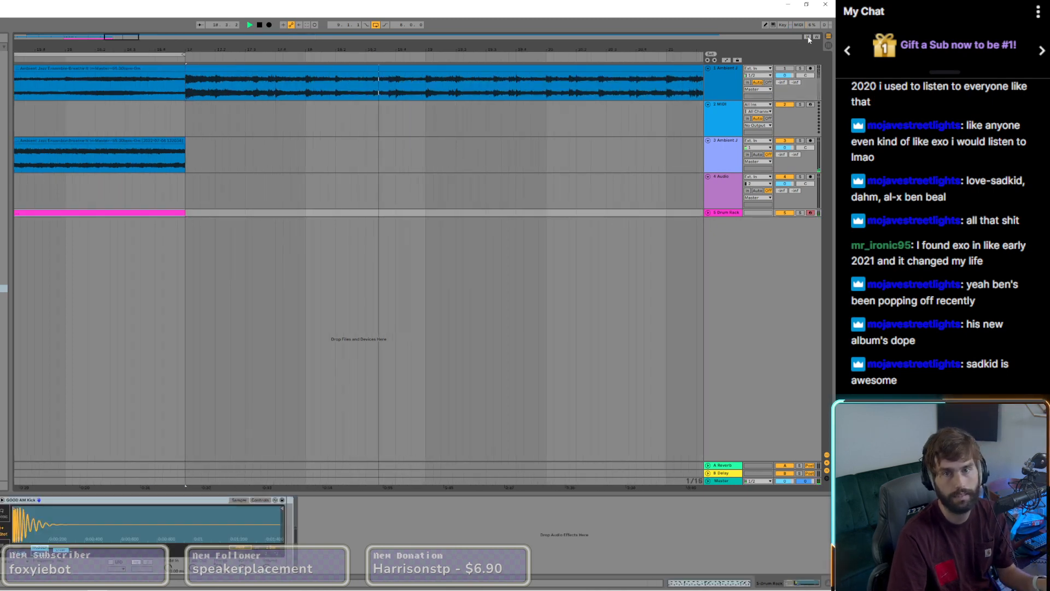
left_click(184, 95)
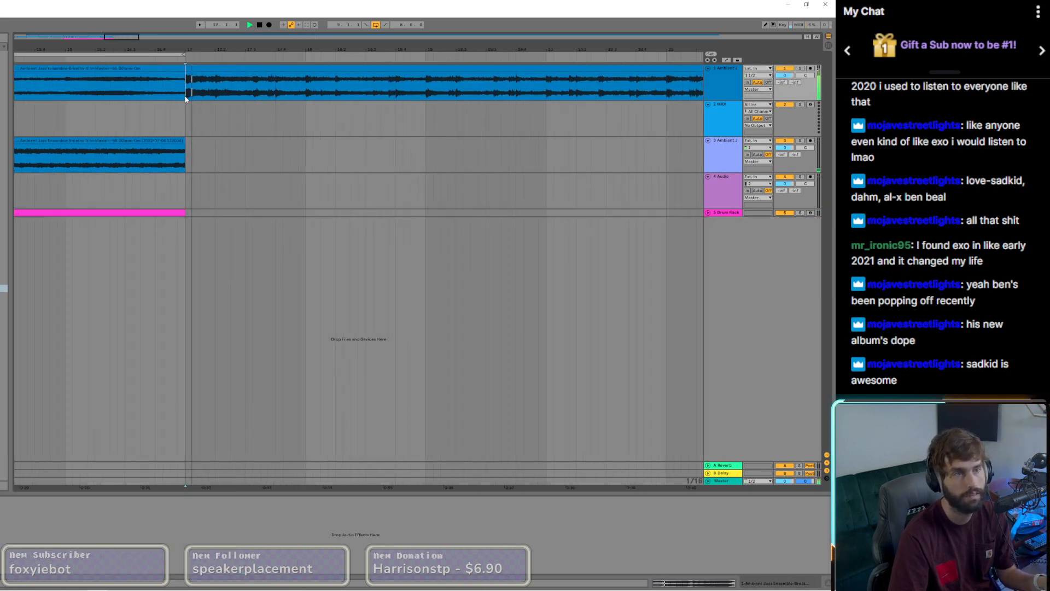
left_click(305, 95)
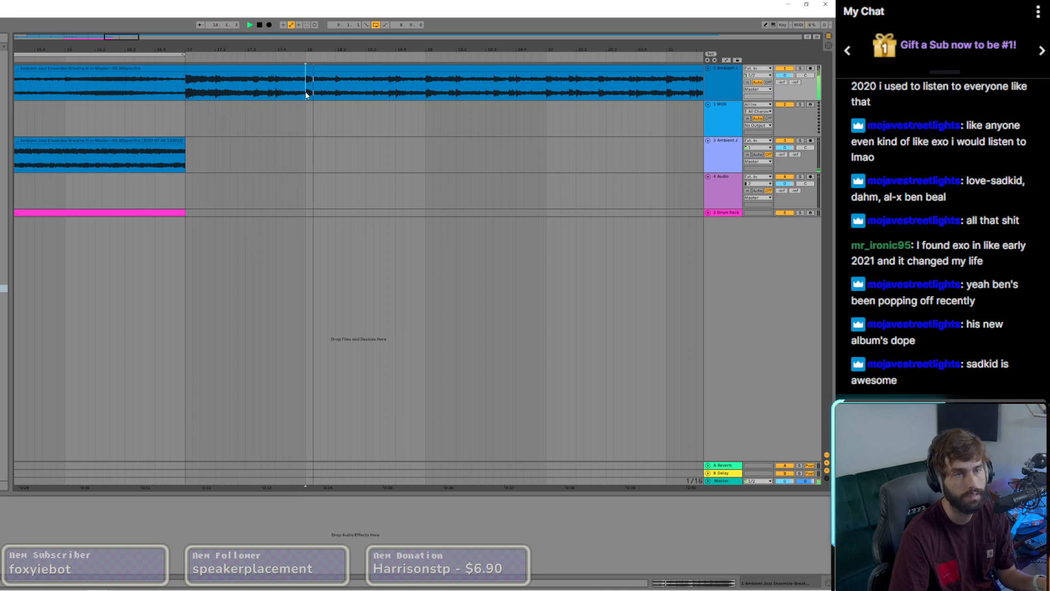
Step: Split the original jazz sample at bar 19, audition it from bar 25, and open the clip after the split for waveform editing
left_click(425, 94)
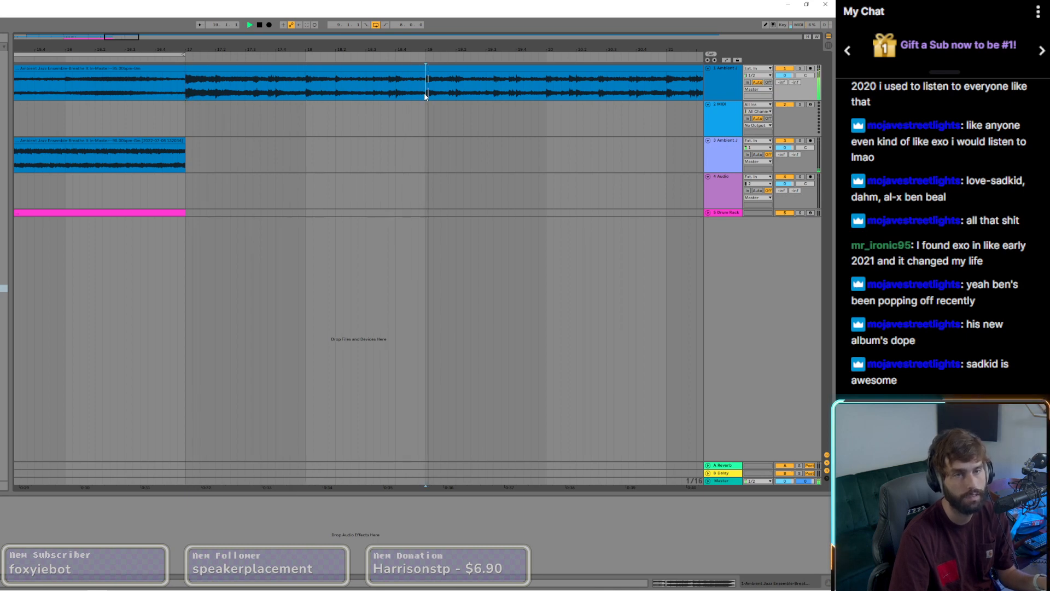
scroll(426, 95, "down", 3)
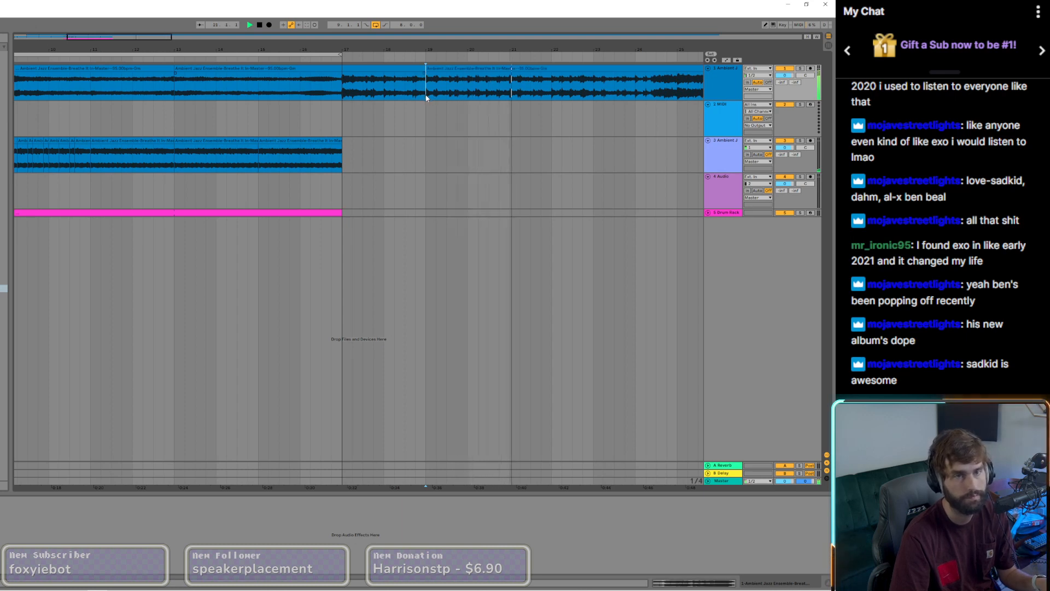
scroll(520, 97, "down", 3)
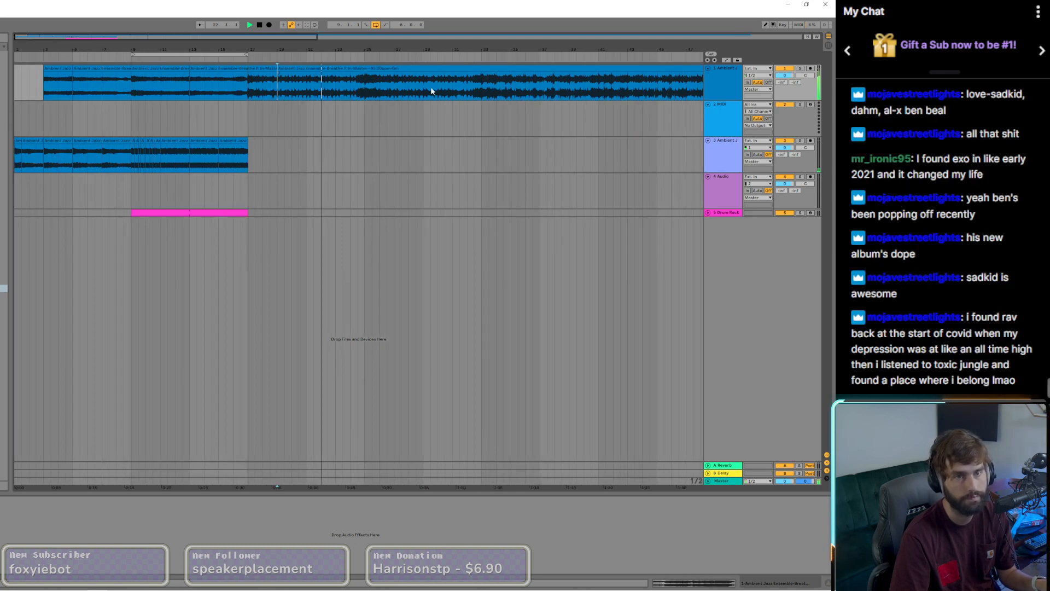
left_click(363, 87)
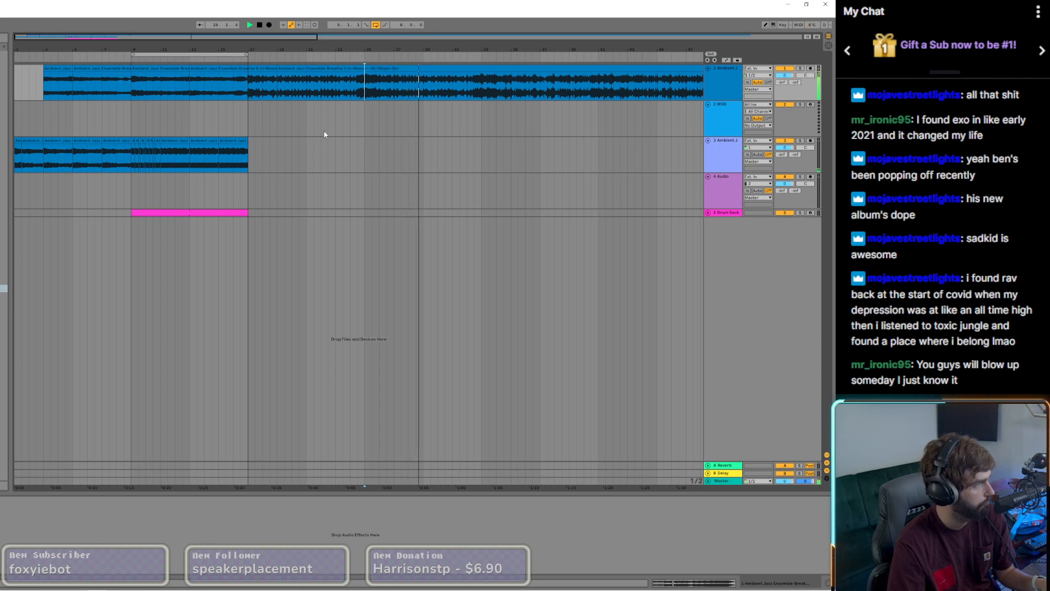
left_click(436, 70)
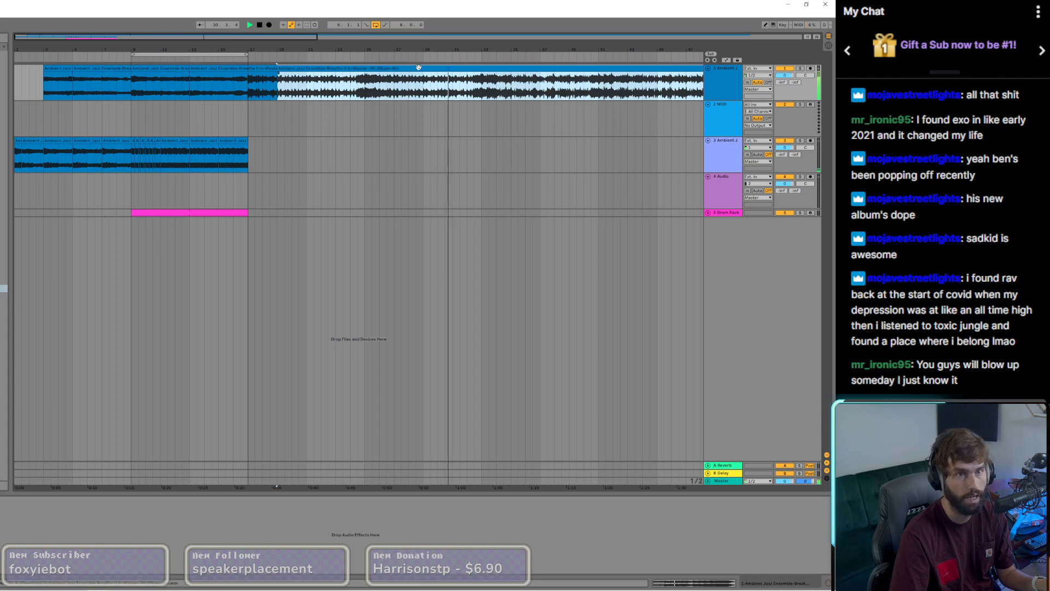
double_click(418, 68)
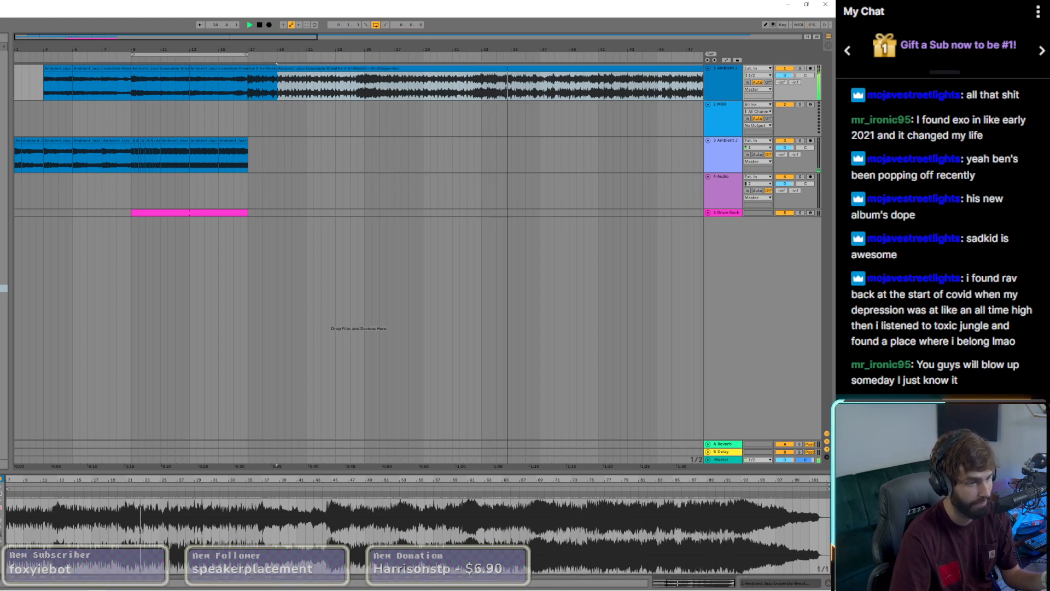
Step: Audition the original jazz sample from bars 25 and 29 and split it at bars 25, 29 and 33
left_click(364, 90)
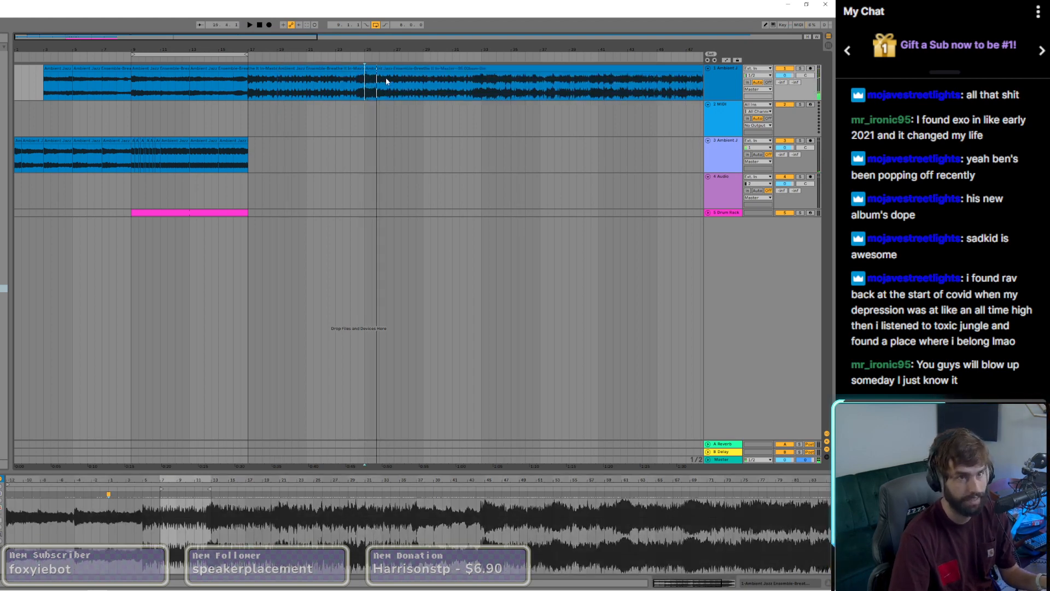
left_click(364, 93)
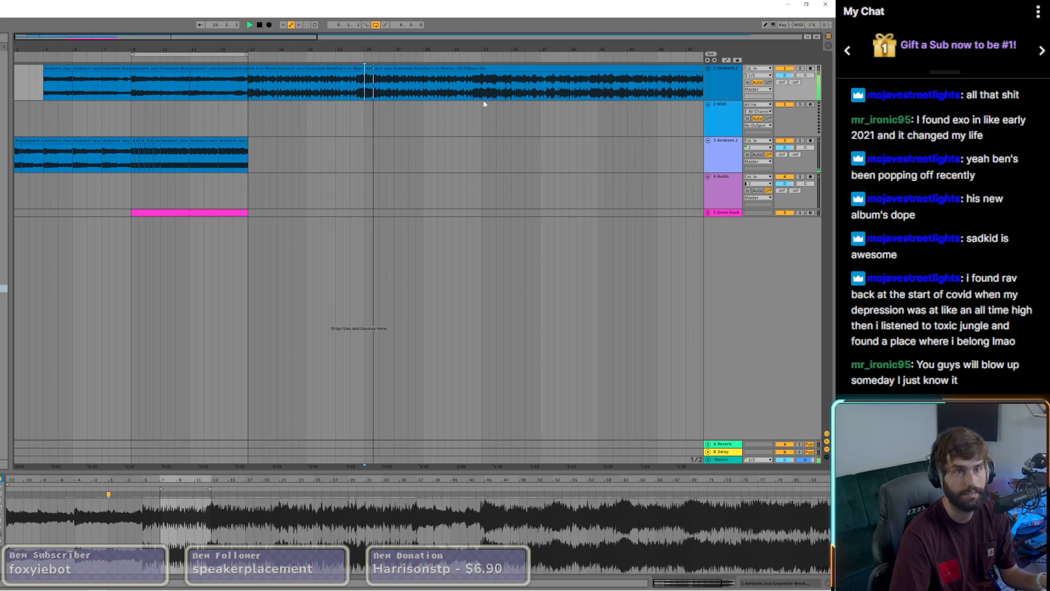
left_click(425, 99)
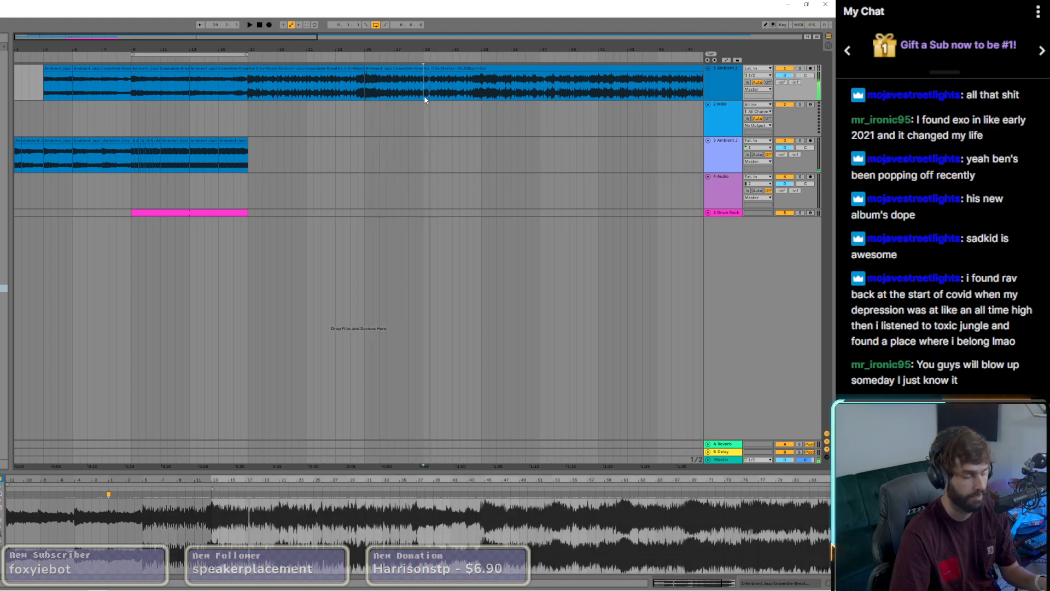
left_click(425, 98)
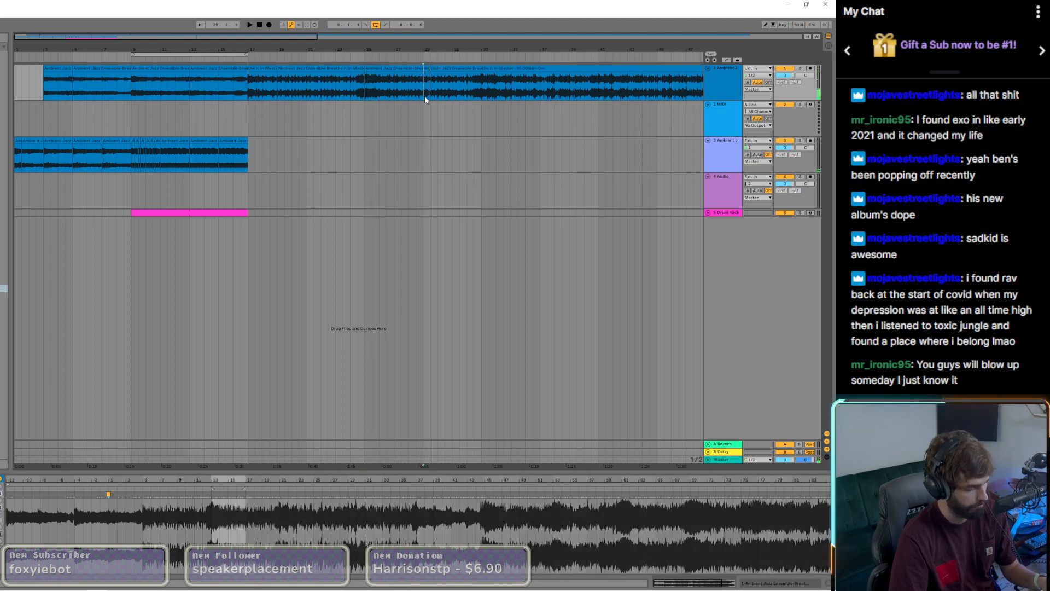
left_click(482, 97)
scroll(482, 97, "up", 3)
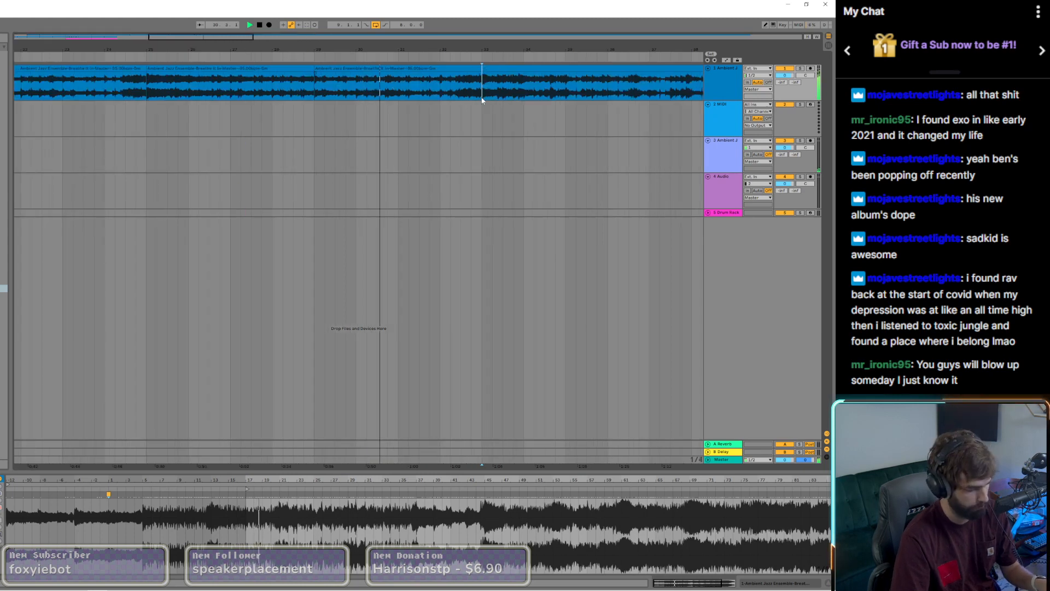
key("ctrl+e")
key("space")
scroll(389, 90, "down", 3)
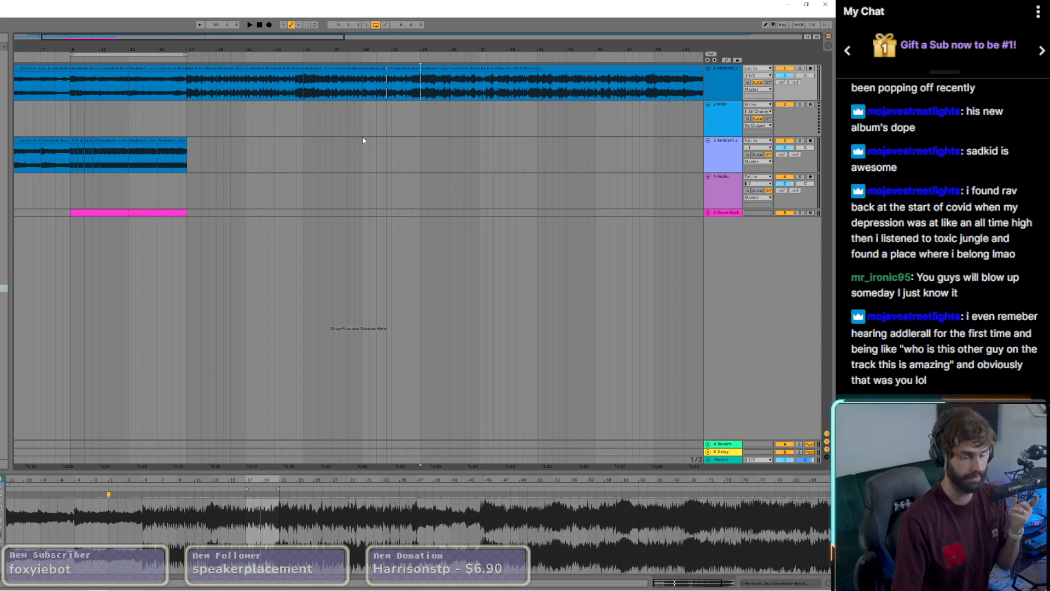
Step: Move the jazz sample section between bars 29 and 33 to bar 17 on the chopped sample track and deactivate the original track
left_click(386, 68)
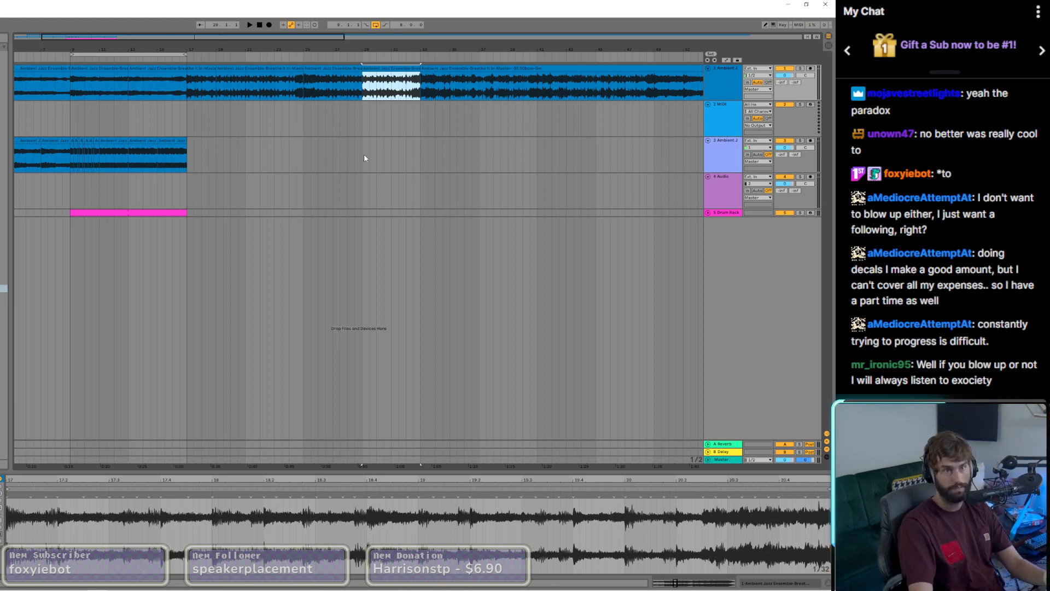
left_click(363, 132)
key("space")
key("space")
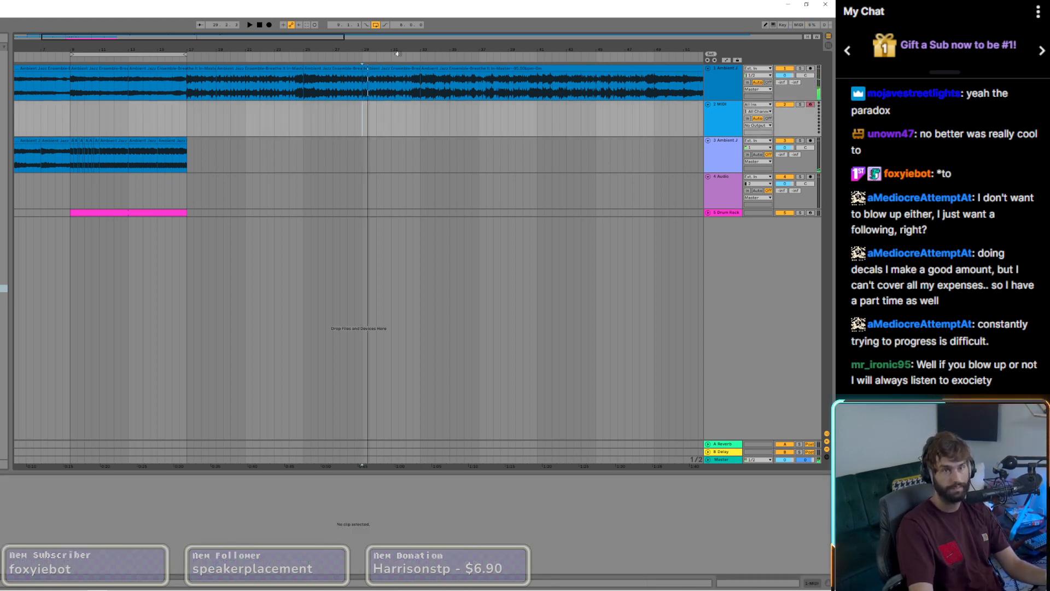
left_click_drag(382, 84, 214, 143)
key("space")
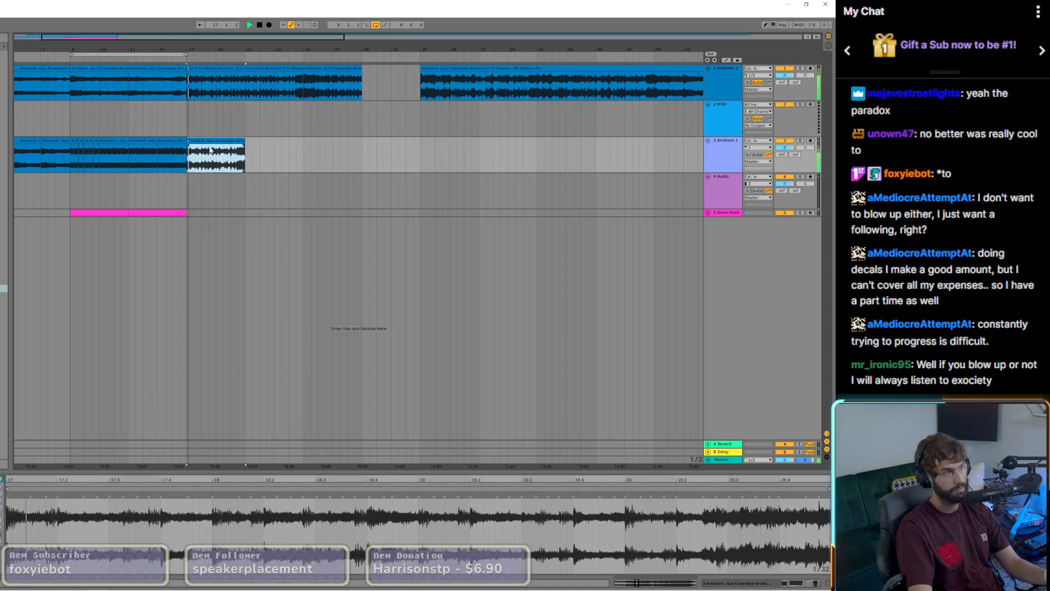
left_click(785, 68)
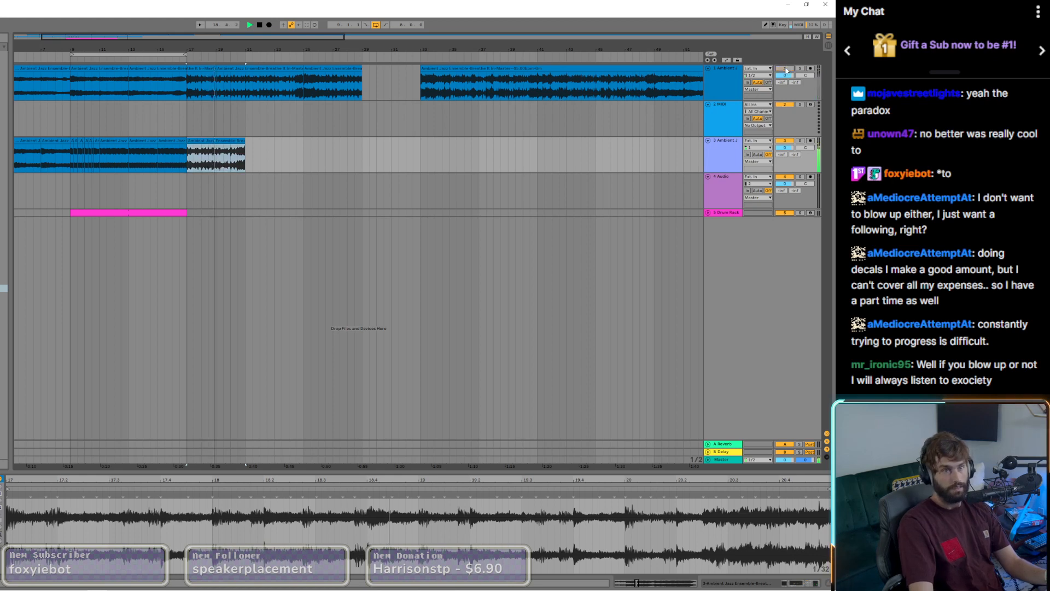
Step: Split the moved jazz section at bar 19 and arrange copies of its halves to fill bars 21 to 25
left_click(190, 158)
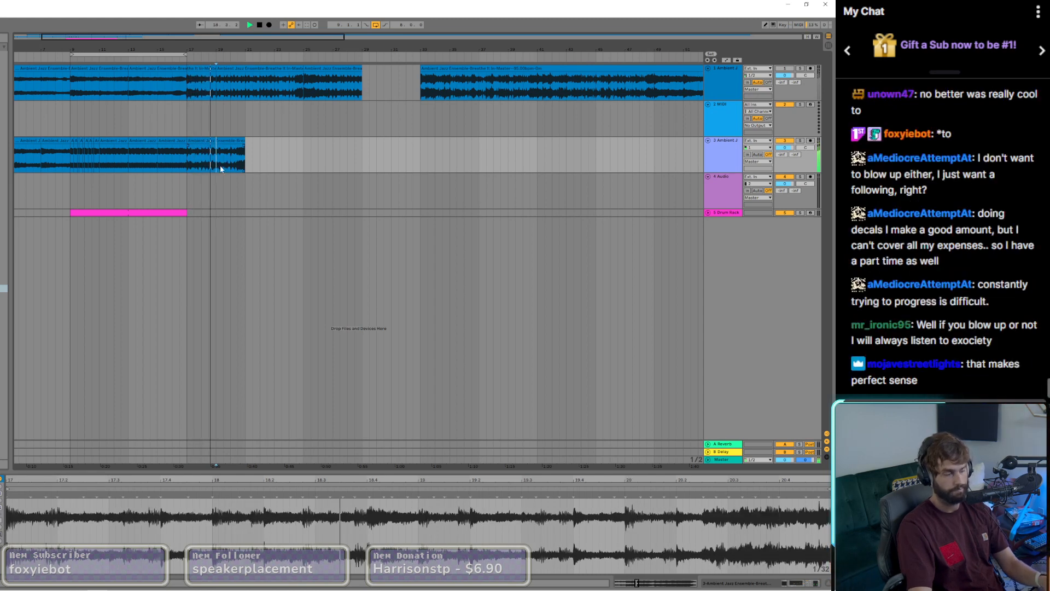
key("ctrl+e")
left_click_drag(232, 141, 292, 146)
left_click(200, 141, "shift")
key("space")
left_click_drag(200, 141, 264, 145)
left_click(314, 142)
key("Delete")
left_click(204, 142)
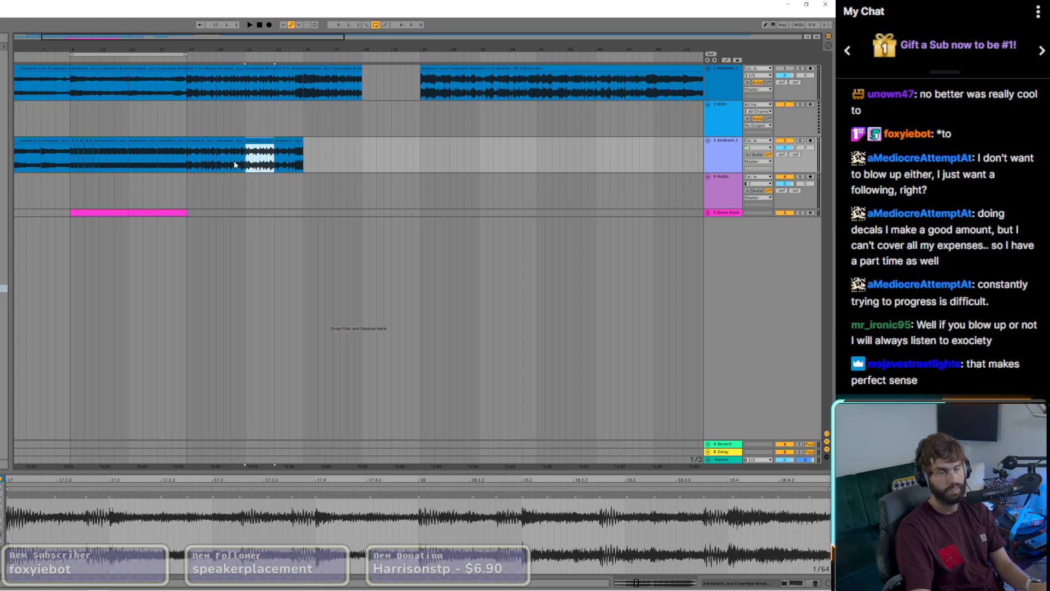
Step: Shift the arrangement loop to bars 17 to 25, audition the section and try extending the drum clip to bar 25
left_click(188, 160)
key("space")
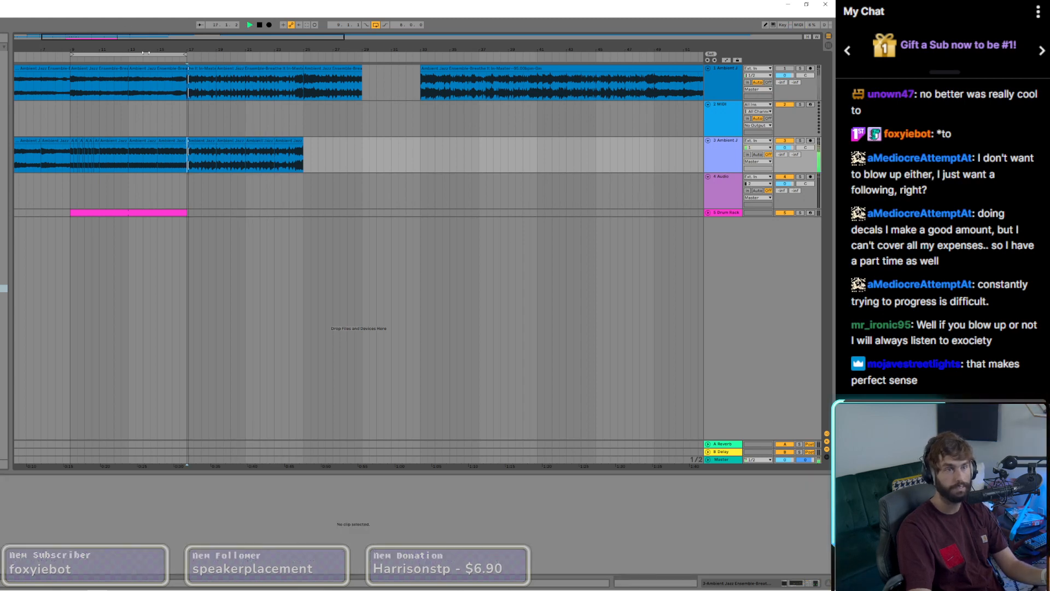
left_click_drag(145, 53, 262, 53)
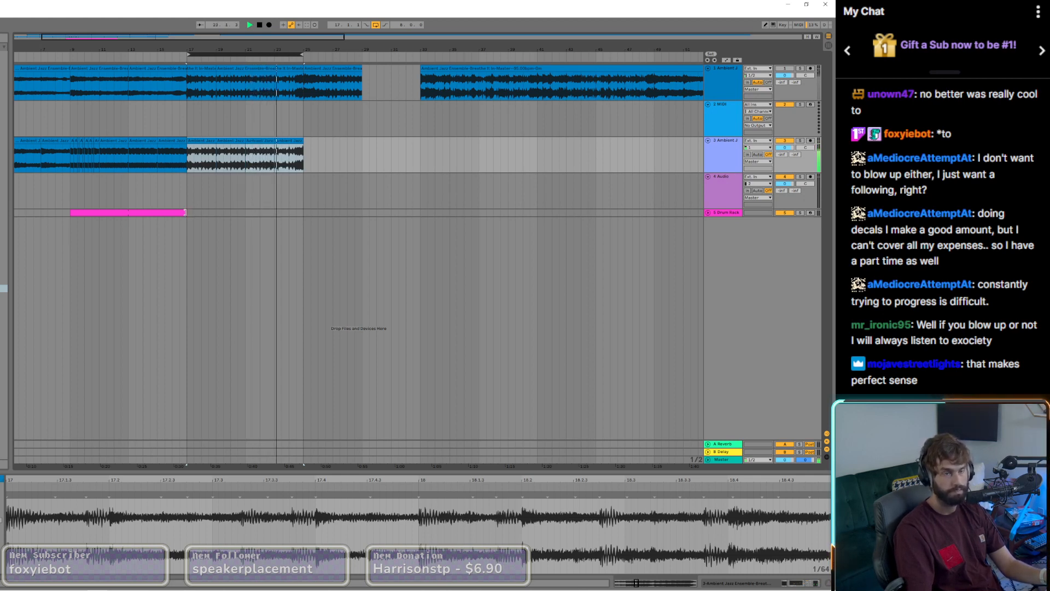
left_click_drag(186, 212, 303, 213)
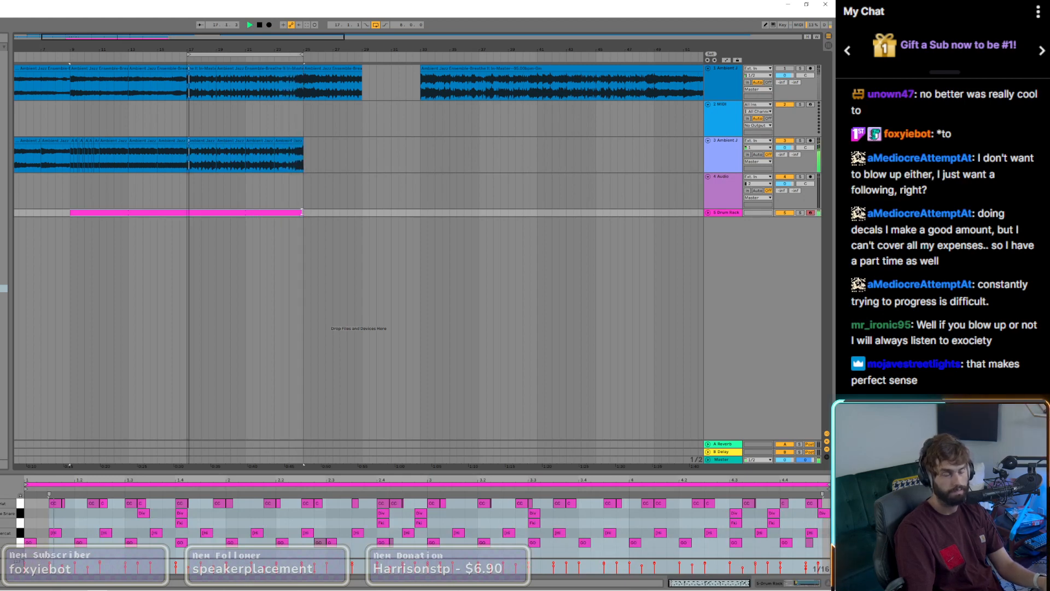
left_click_drag(302, 212, 187, 212)
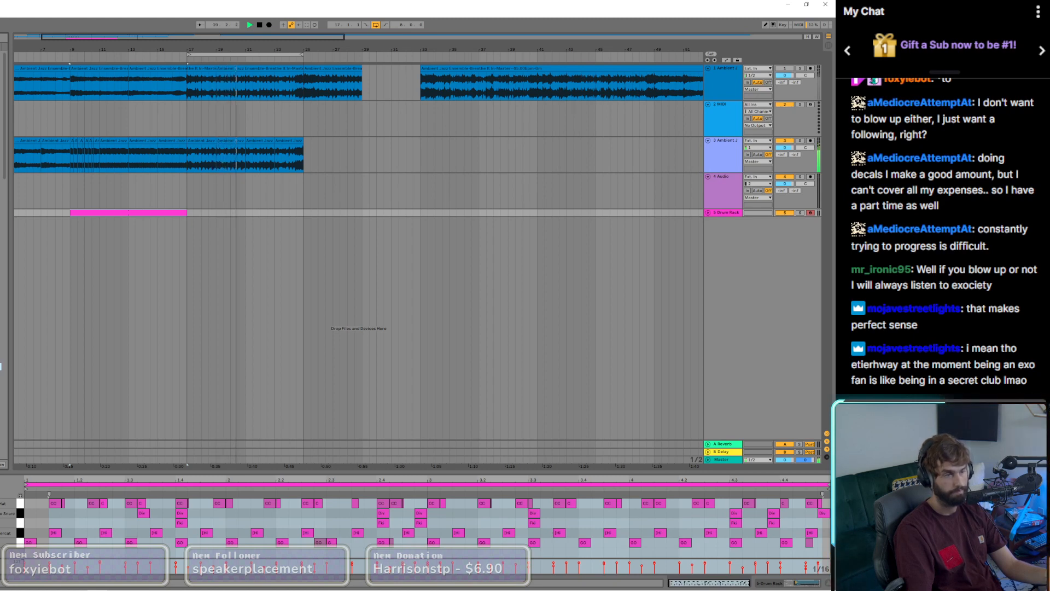
Step: Add the Timbaus loop at bar 24, with the Analogue loop before it on the same track, spanning bars 17 to 24
left_click_drag(1, 366, 304, 186)
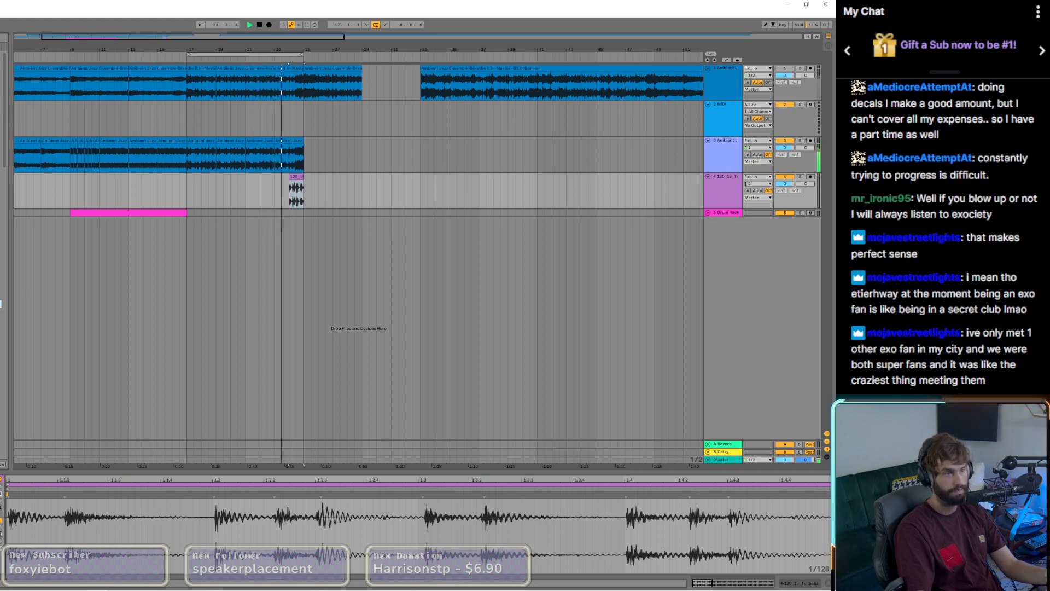
left_click_drag(1, 304, 193, 230)
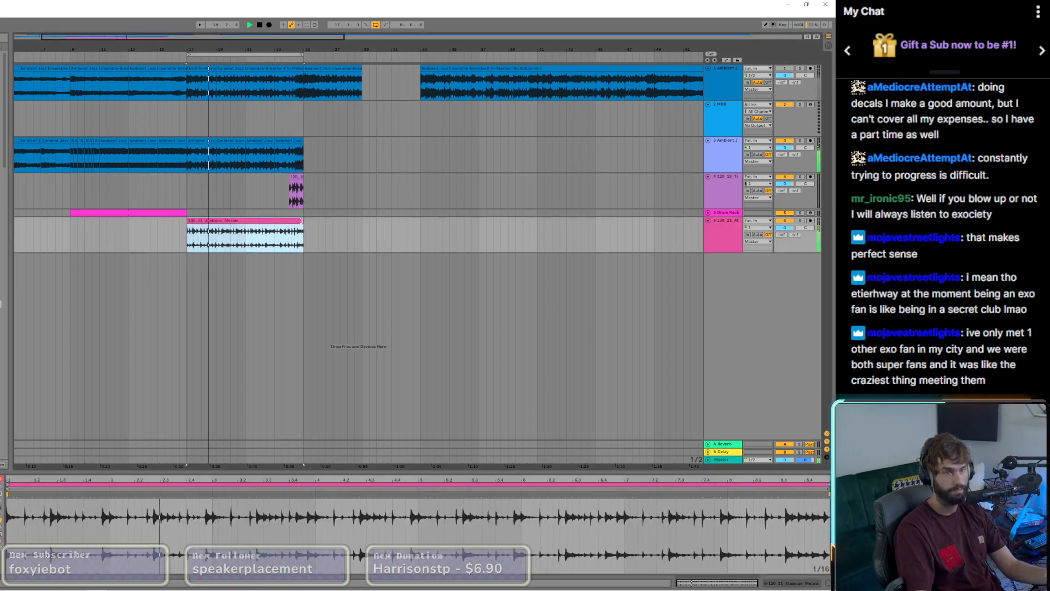
left_click_drag(302, 221, 288, 221)
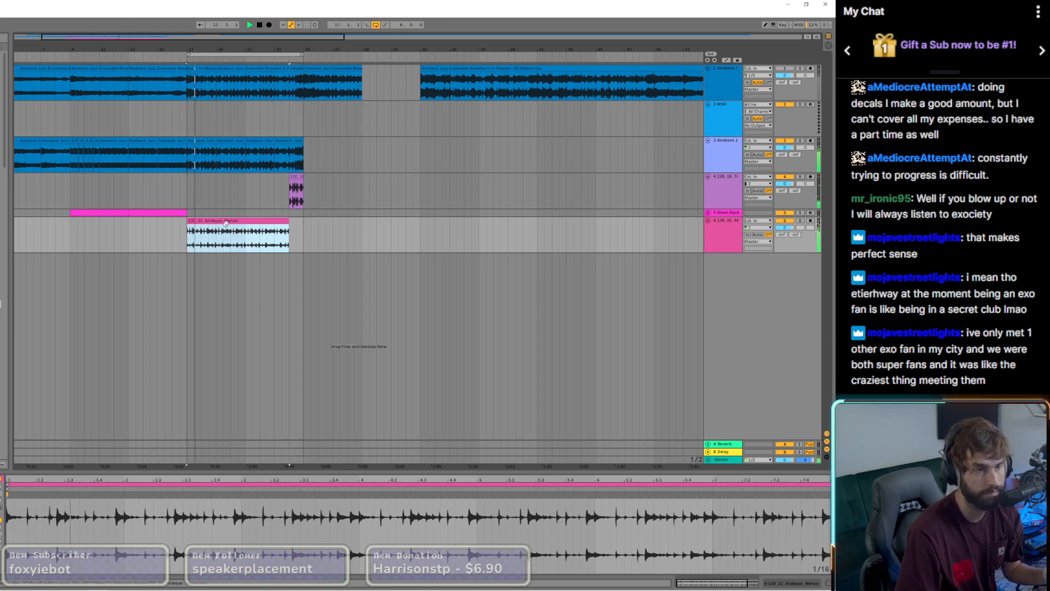
left_click_drag(244, 251, 227, 202)
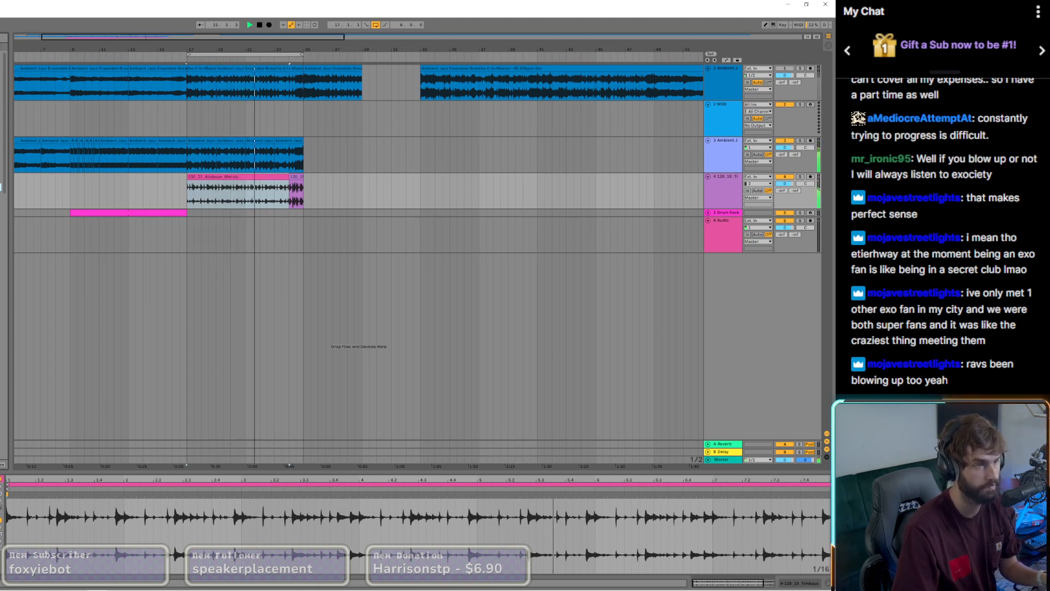
Step: Place the Dm sample at bar 17 on the empty audio track below the Drum Rack and stop playback
left_click_drag(2, 187, 189, 228)
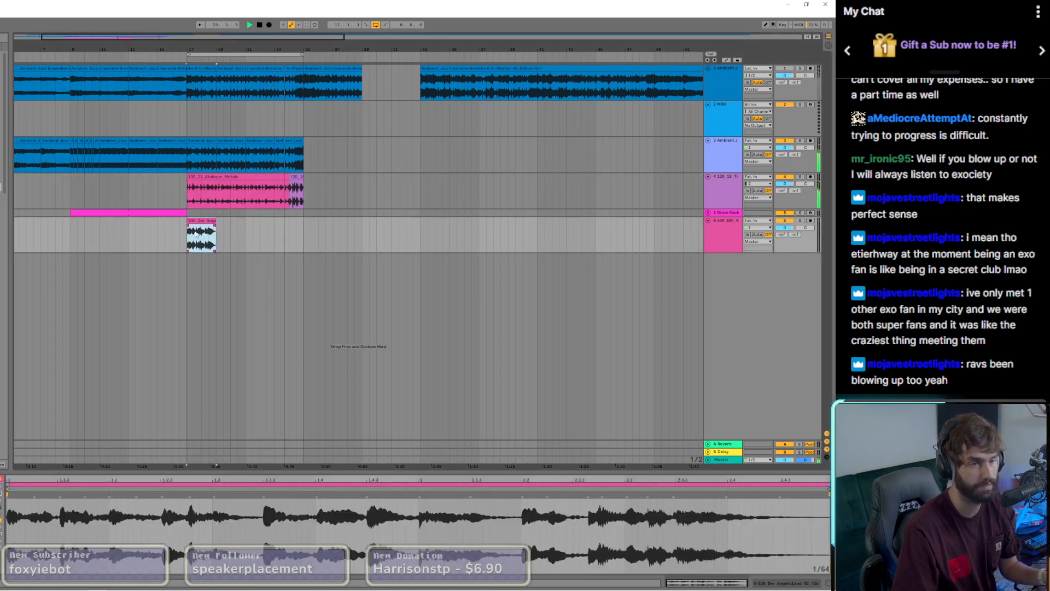
key("space")
left_click(188, 243)
left_click_drag(213, 221, 230, 221)
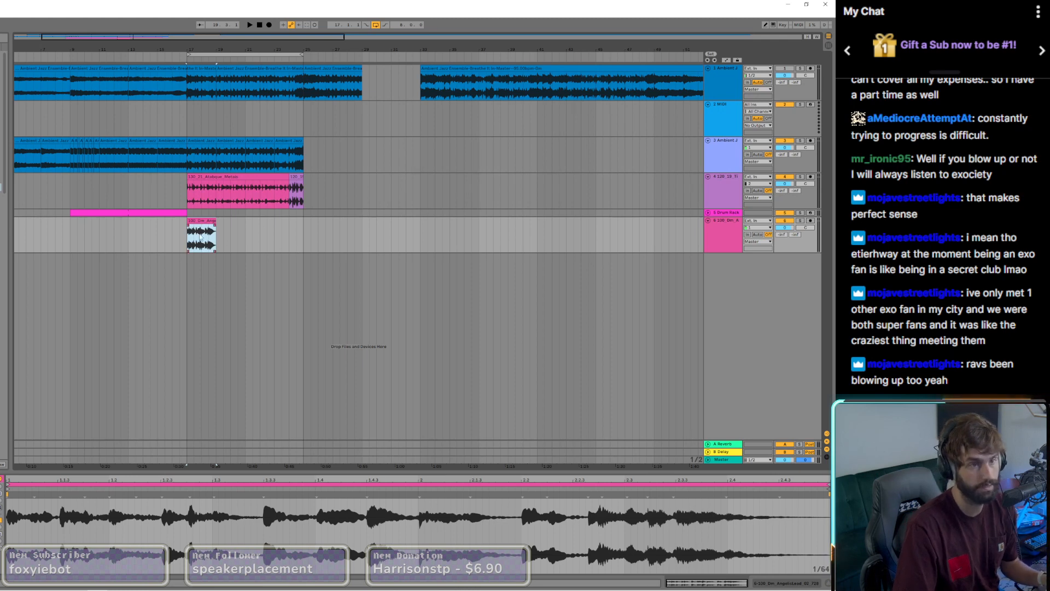
Step: Trim the Dm sample to one bar, play it with the loops and lower its track's volume
scroll(201, 238, "up", 3)
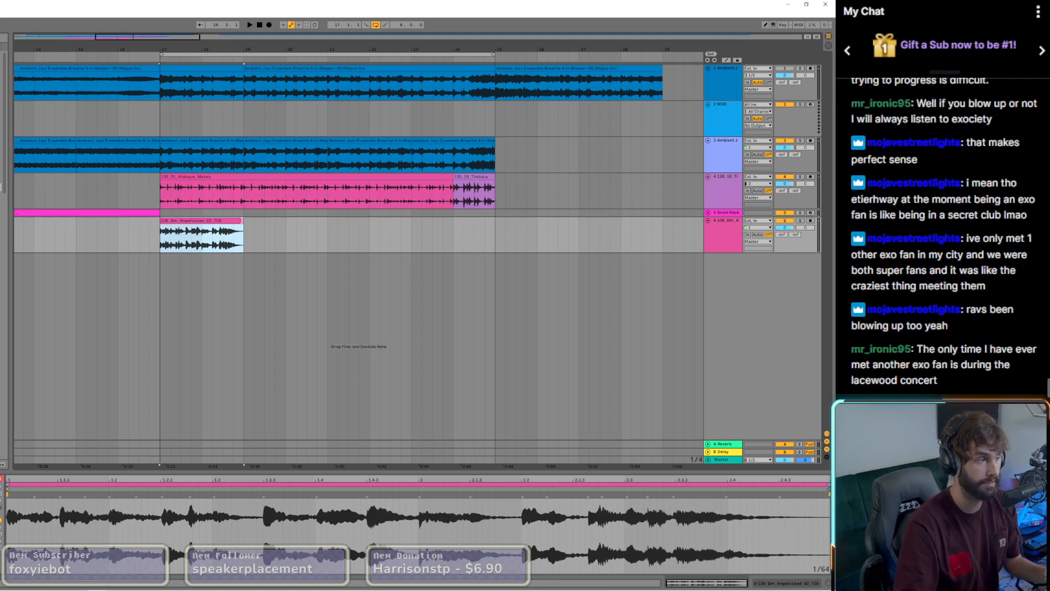
left_click_drag(242, 224, 203, 228)
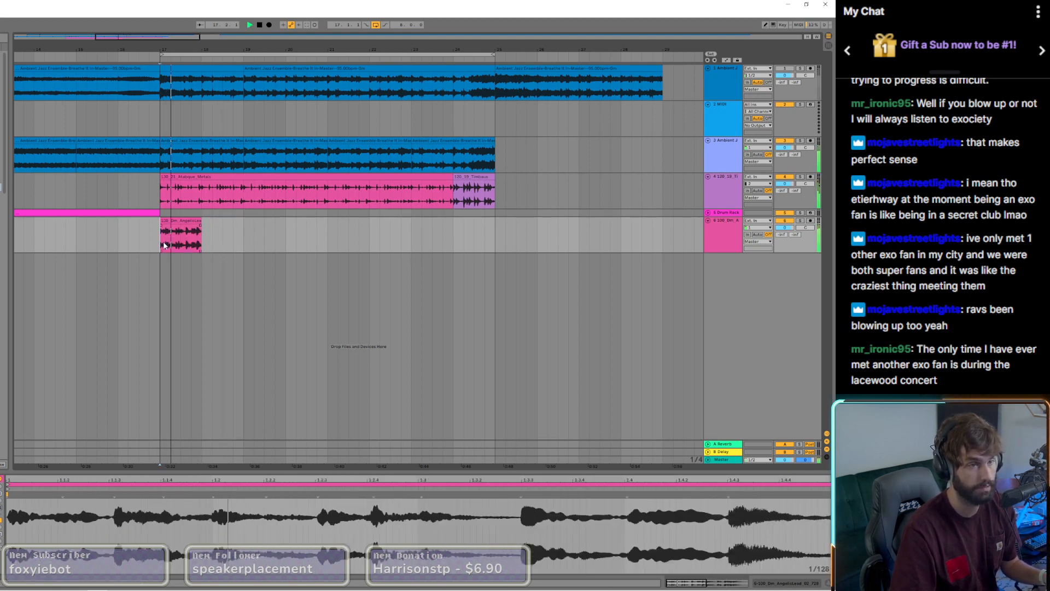
left_click(199, 235)
left_click_drag(785, 228, 785, 241)
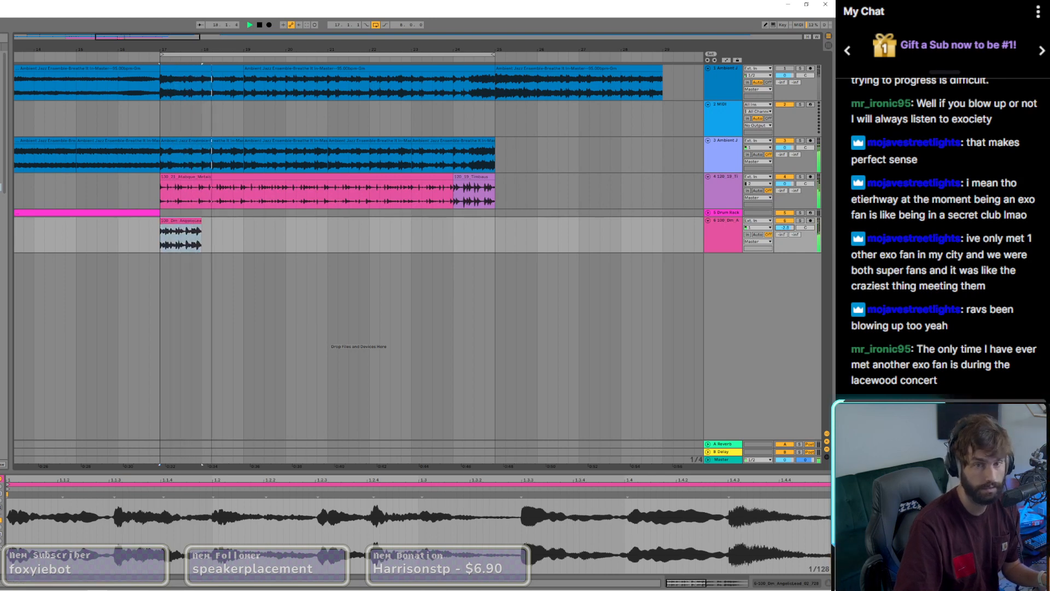
Step: Try a copy of the one-bar Dm sample at bar 21 and delete it again
left_click_drag(173, 223, 355, 231)
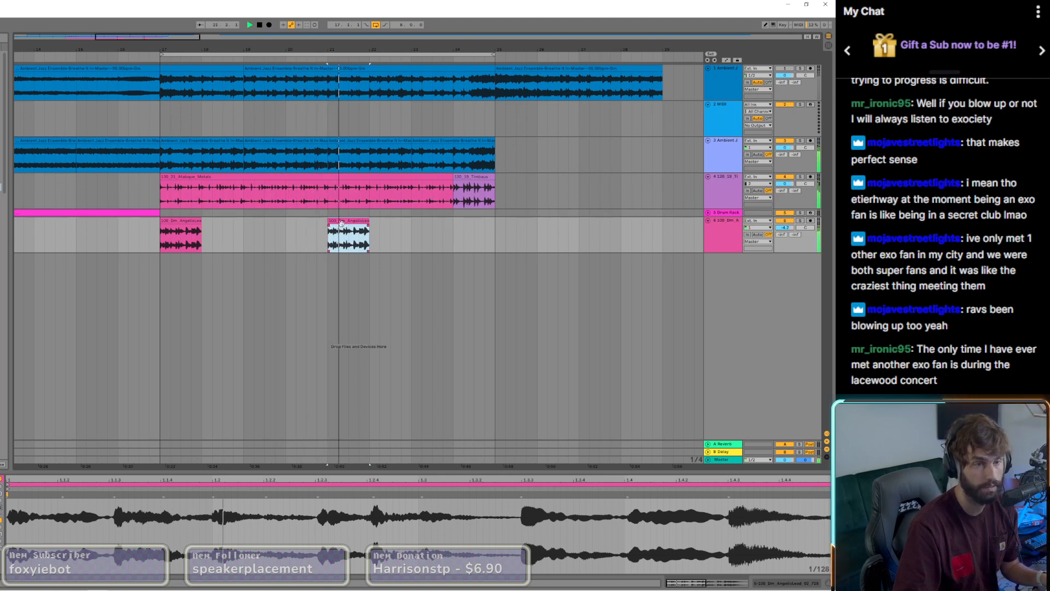
key("End")
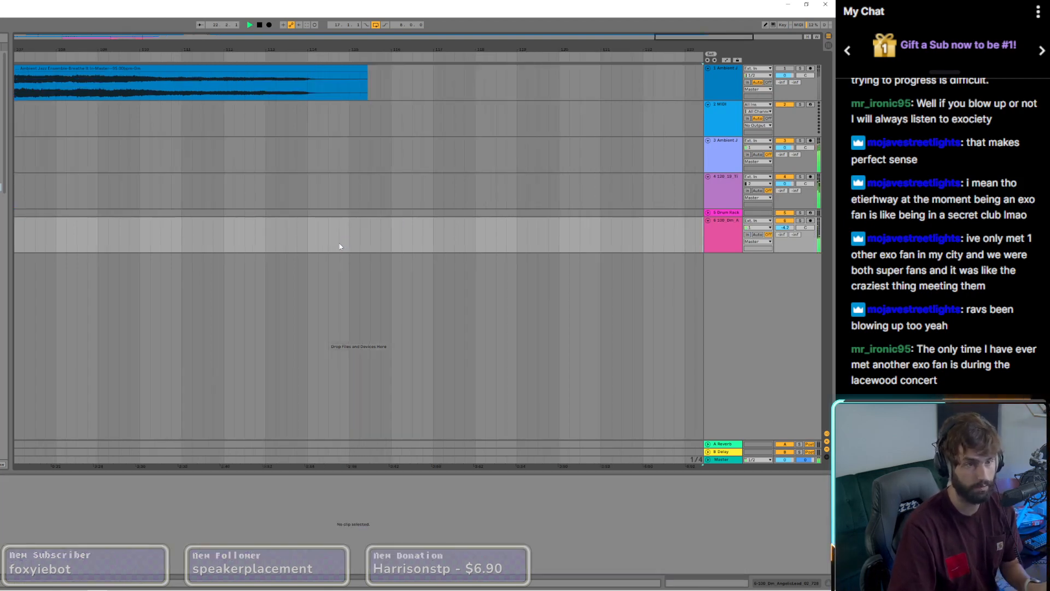
key("w")
scroll(108, 231, "up", 3)
left_click(147, 235)
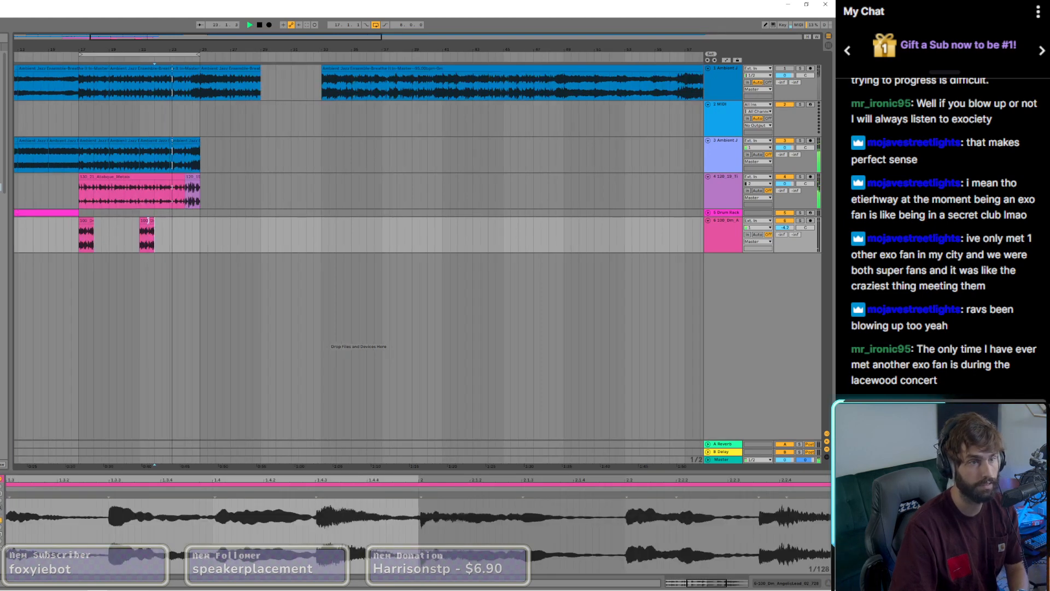
key("Delete")
Step: Move the one-bar Dm sample to bar 19 and duplicate it at bar 23
scroll(77, 227, "up", 3)
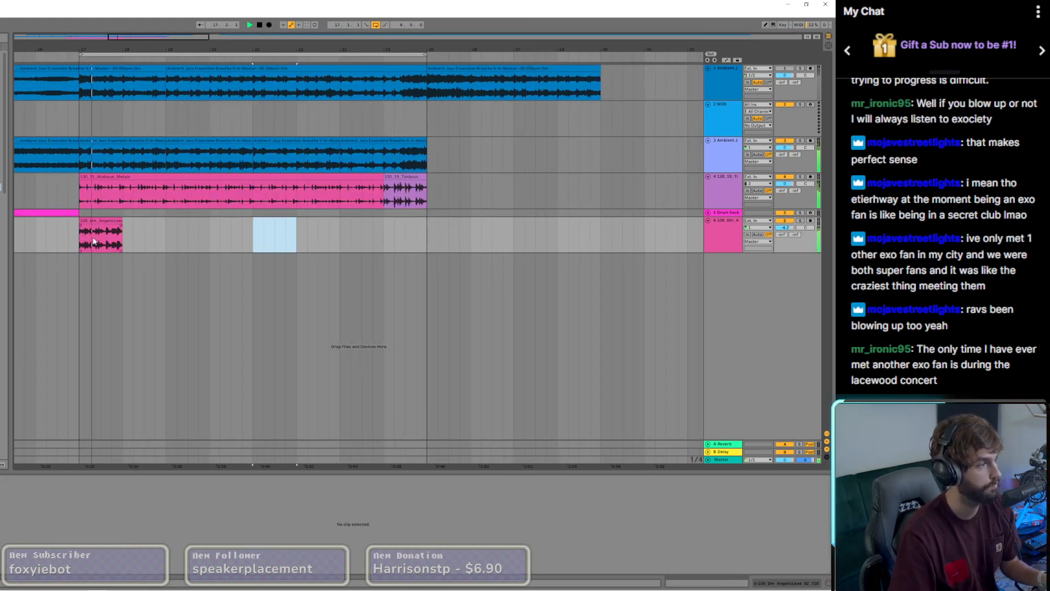
left_click_drag(101, 222, 190, 235)
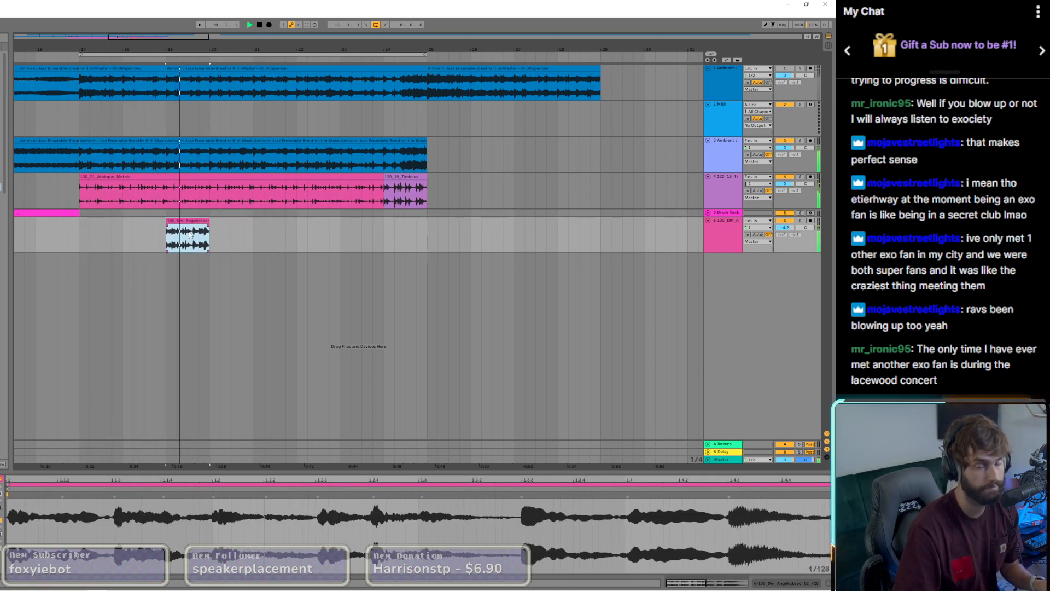
left_click(190, 235)
left_click(184, 221)
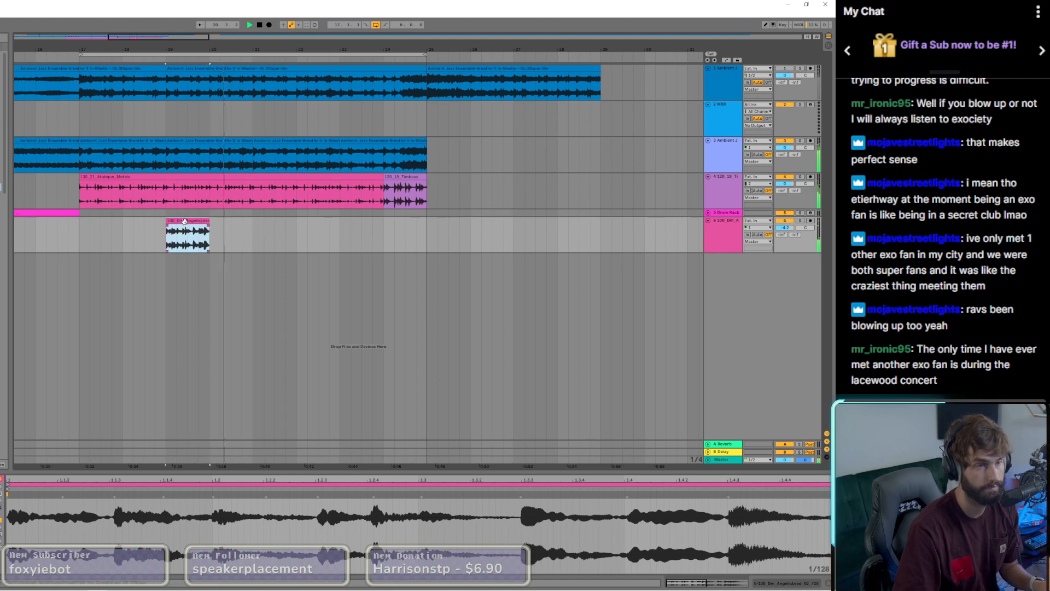
left_click_drag(184, 221, 357, 229)
Step: Select both Dm sample clips, show their track's devices and load a Delay effect in the GTR plug-in
left_click(189, 220)
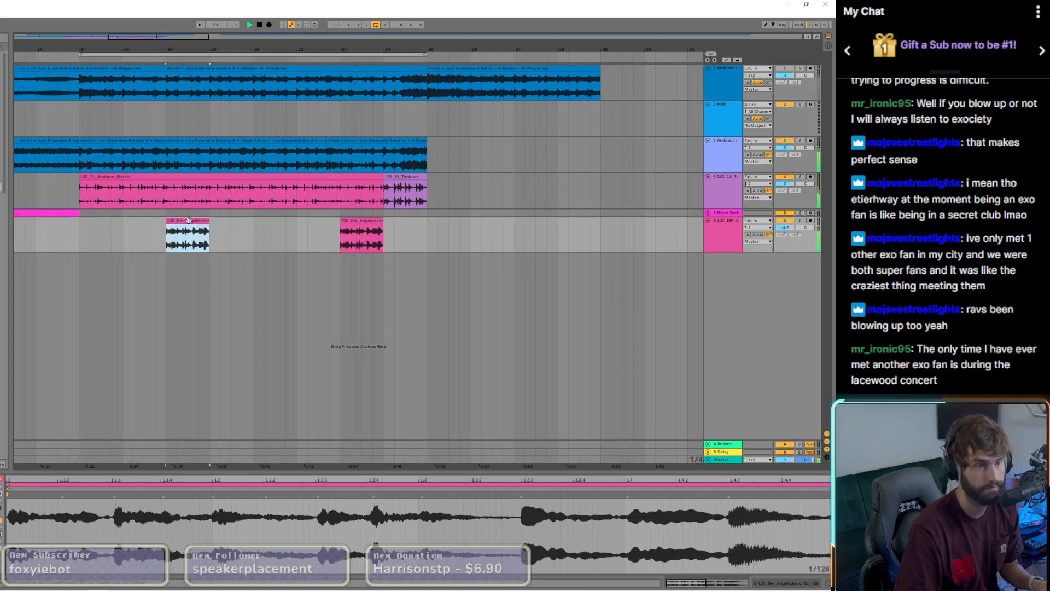
left_click(357, 221, "shift")
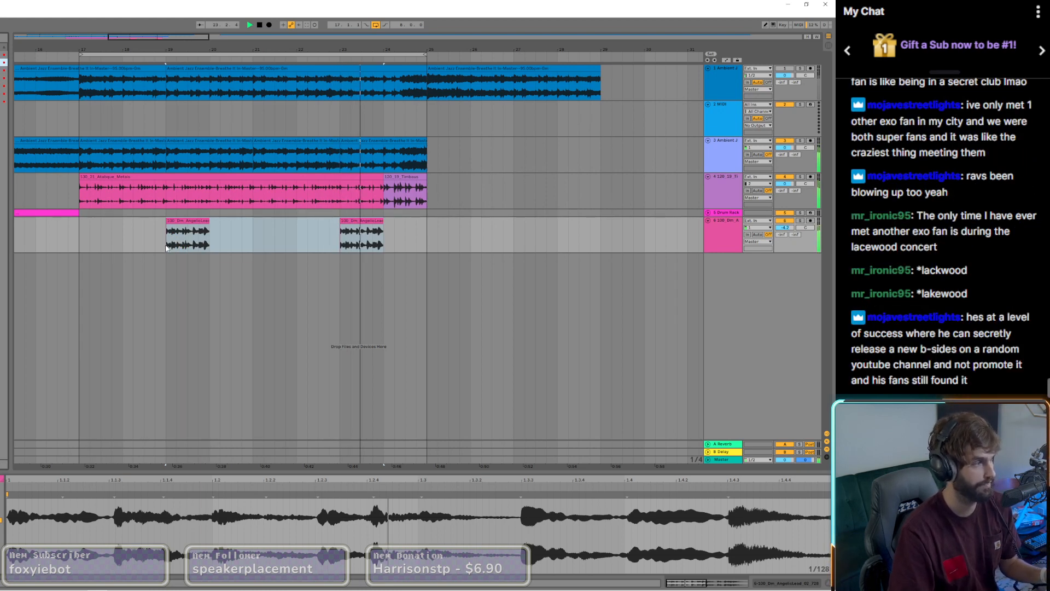
key("shift+Tab")
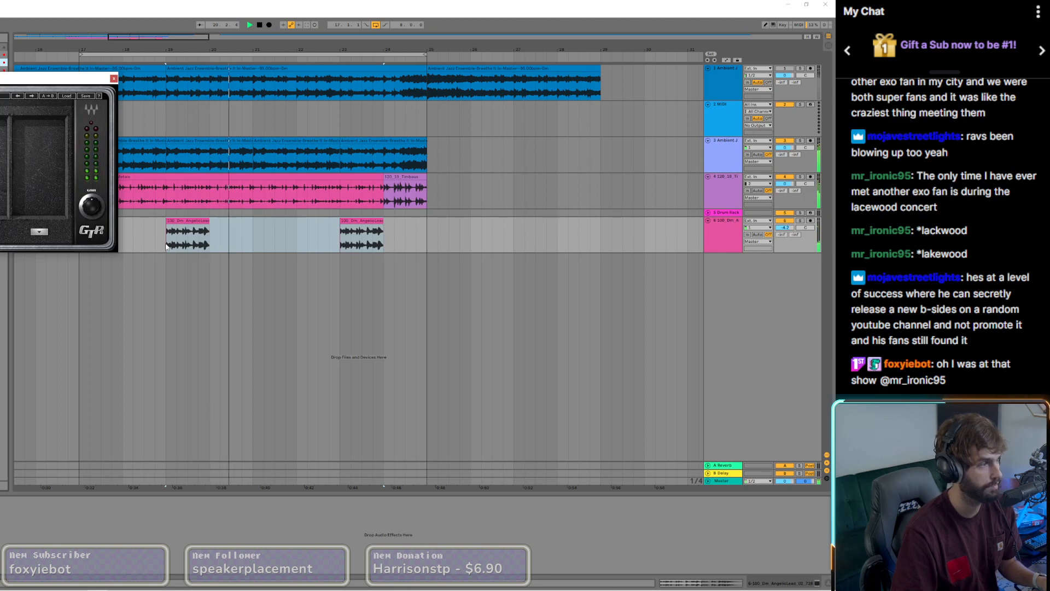
left_click(33, 96)
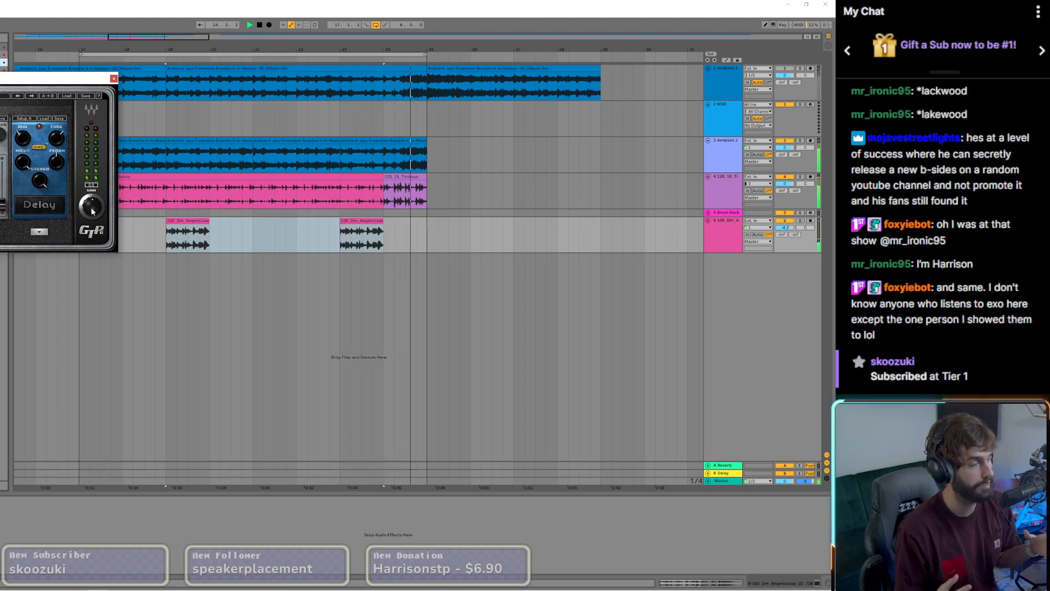
Step: Close the GTR plug-in, then filter the Analog Lab V presets to the Pop style and audition the Wurly preset
left_click(113, 78)
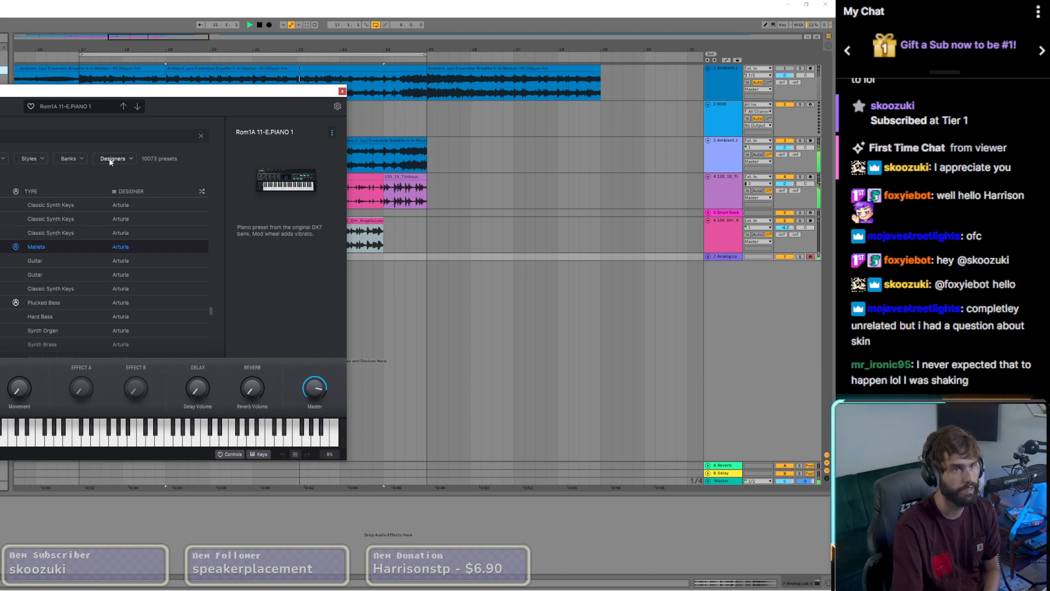
left_click(30, 159)
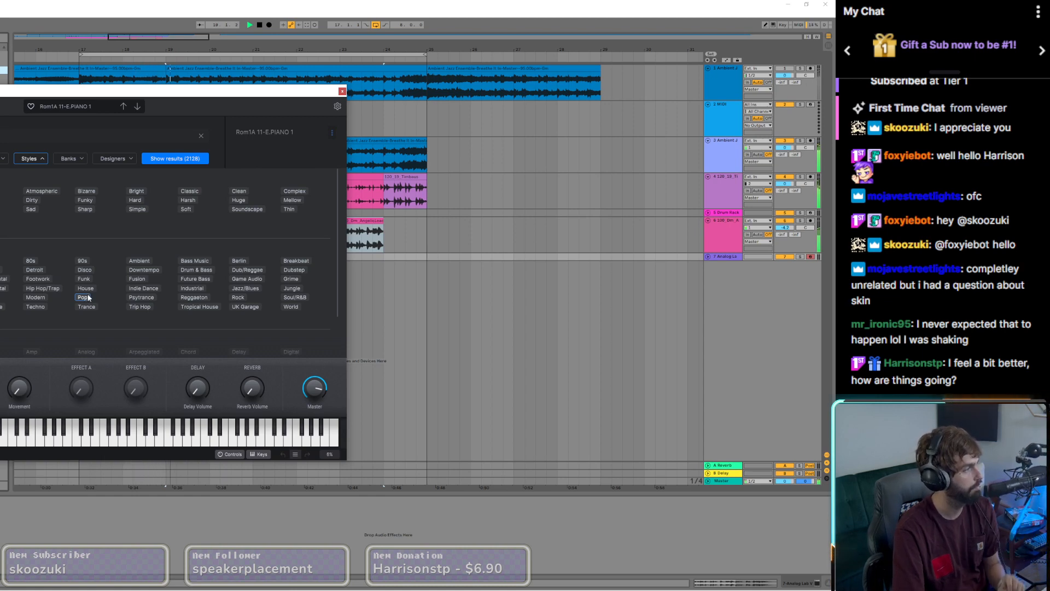
left_click(177, 157)
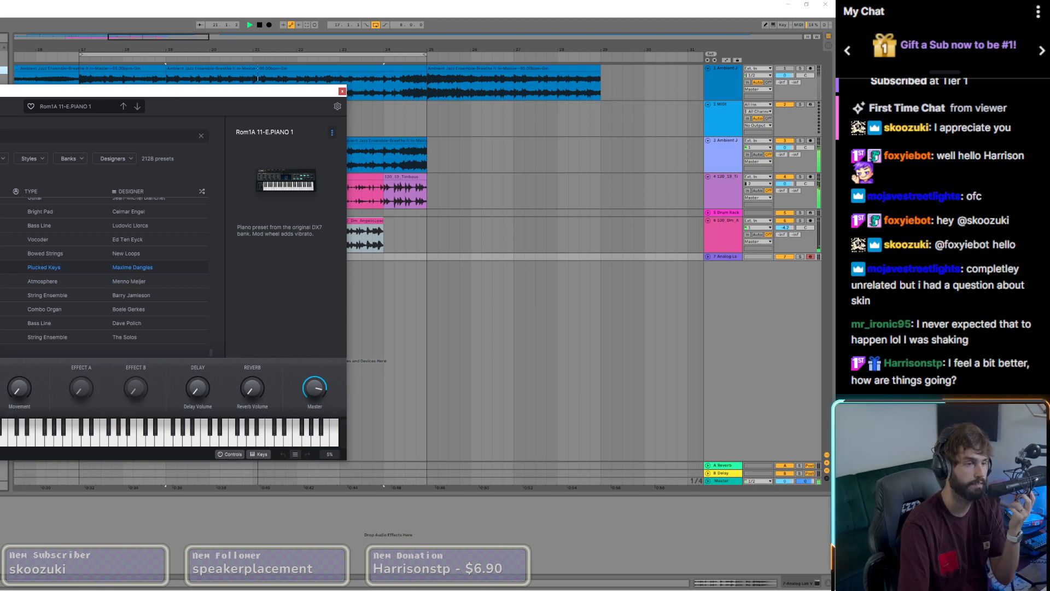
scroll(104, 274, "up", 3)
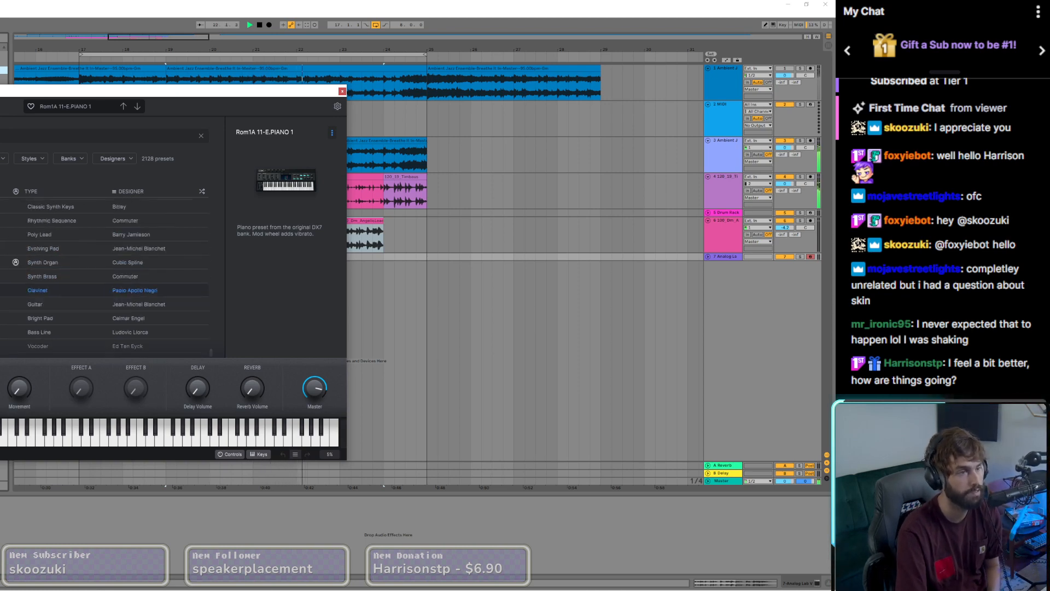
left_click(82, 221)
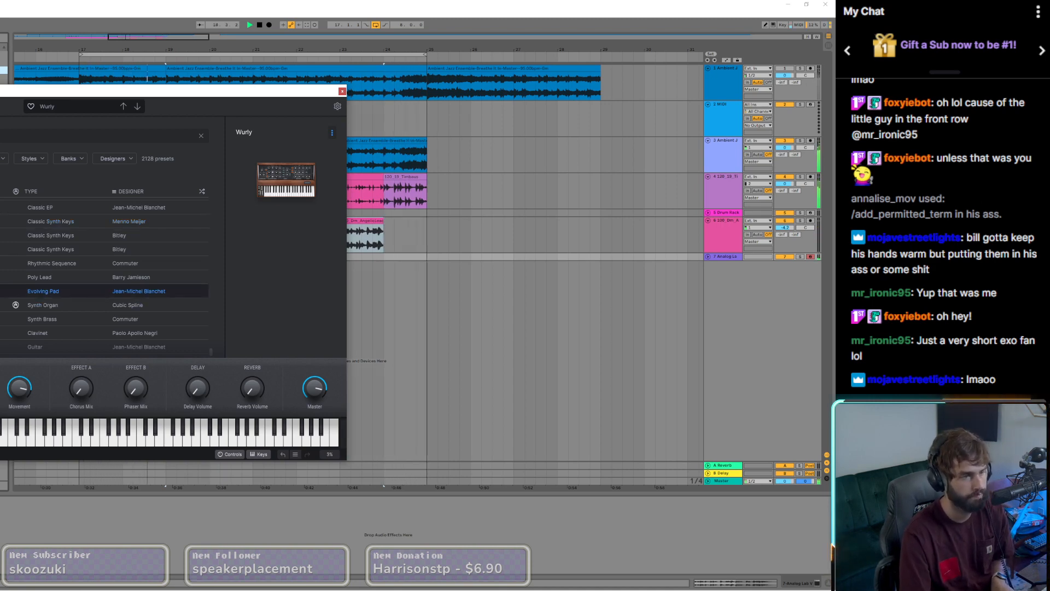
Step: Audition the XY Pad, Wurlydrops 2 and Xylocent presets in Analog Lab V over the loop
left_click(43, 291)
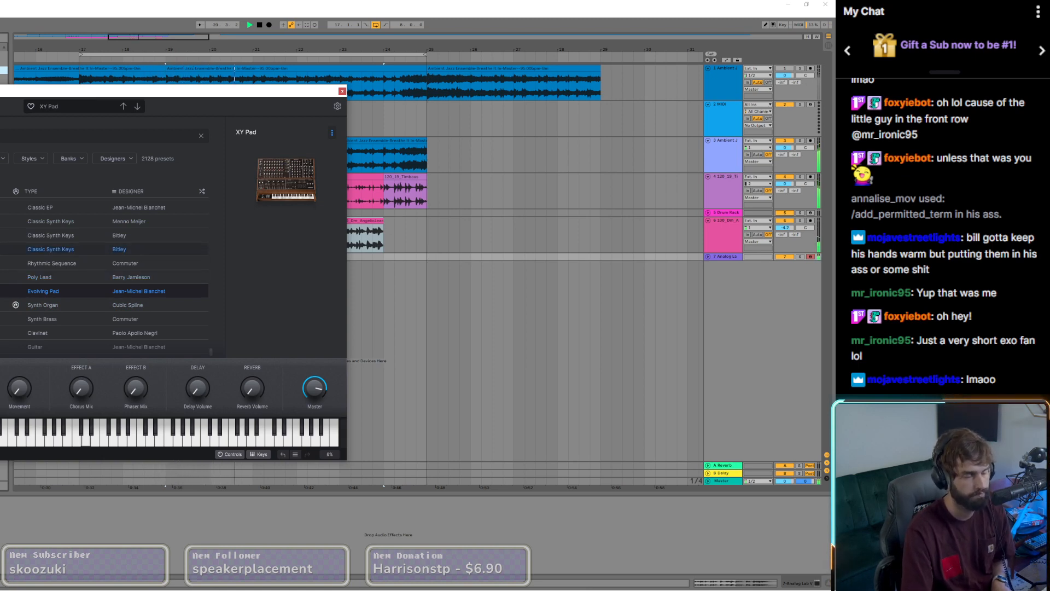
left_click(71, 249)
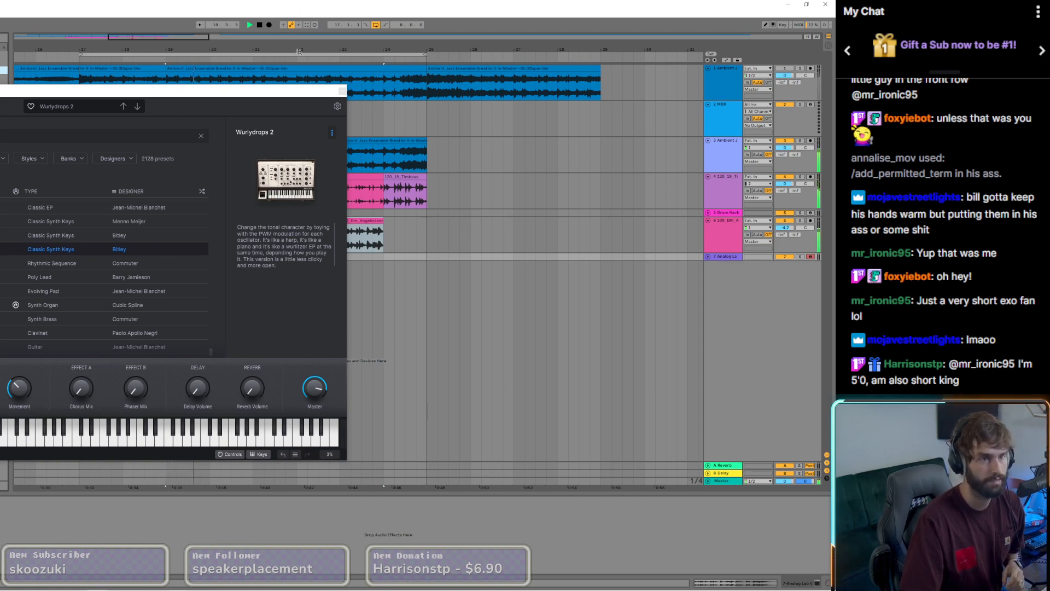
left_click_drag(287, 96, 649, 98)
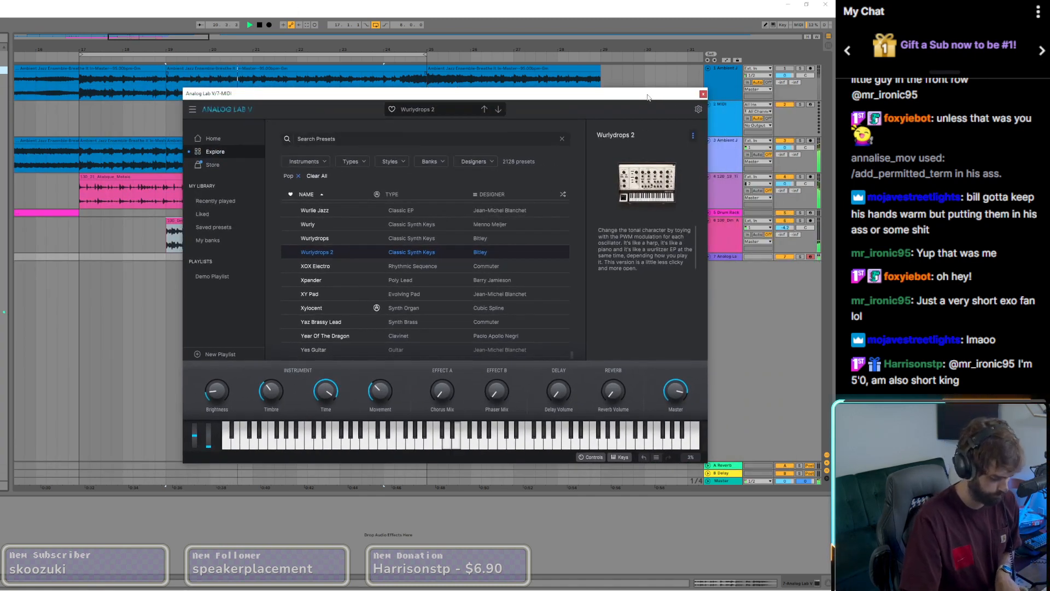
left_click(321, 313)
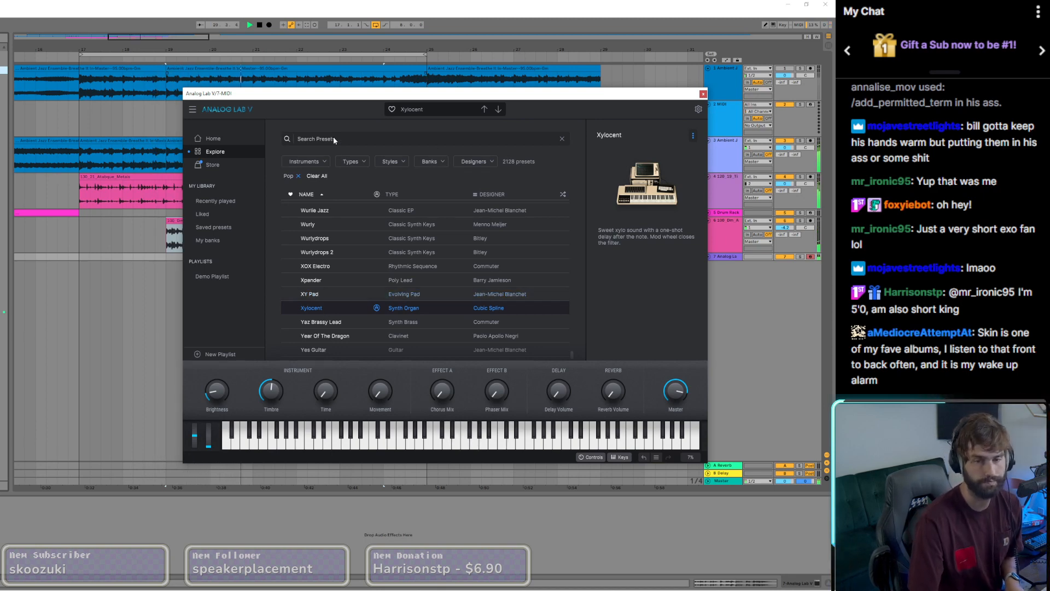
Step: Audition the Yes Guitar and Yet Another Soft Pad presets over the loop
left_click_drag(328, 94, 252, 69)
scroll(304, 314, "down", 1)
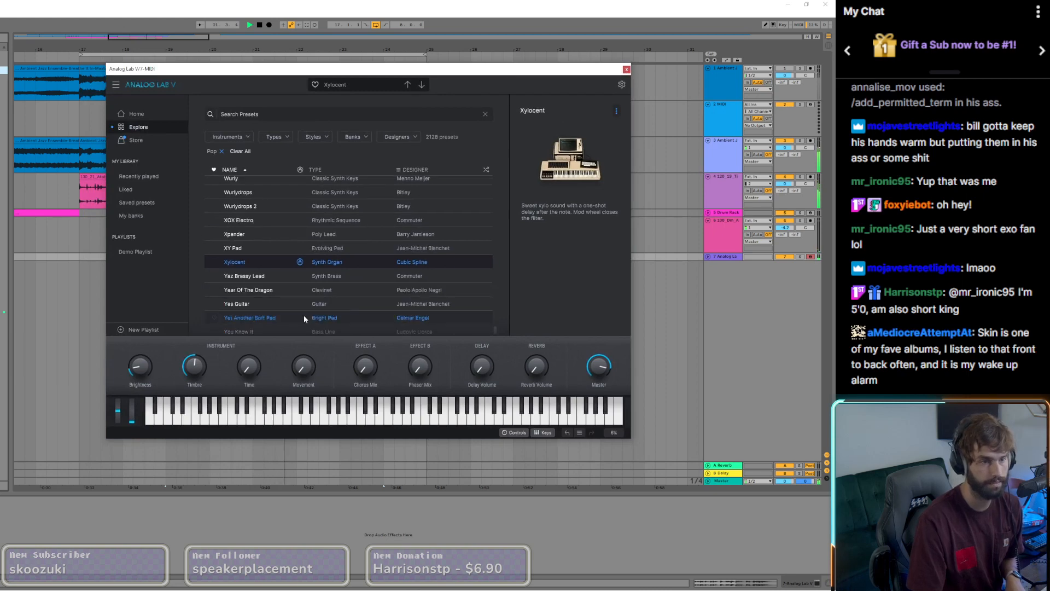
scroll(304, 314, "down", 1)
left_click(234, 281)
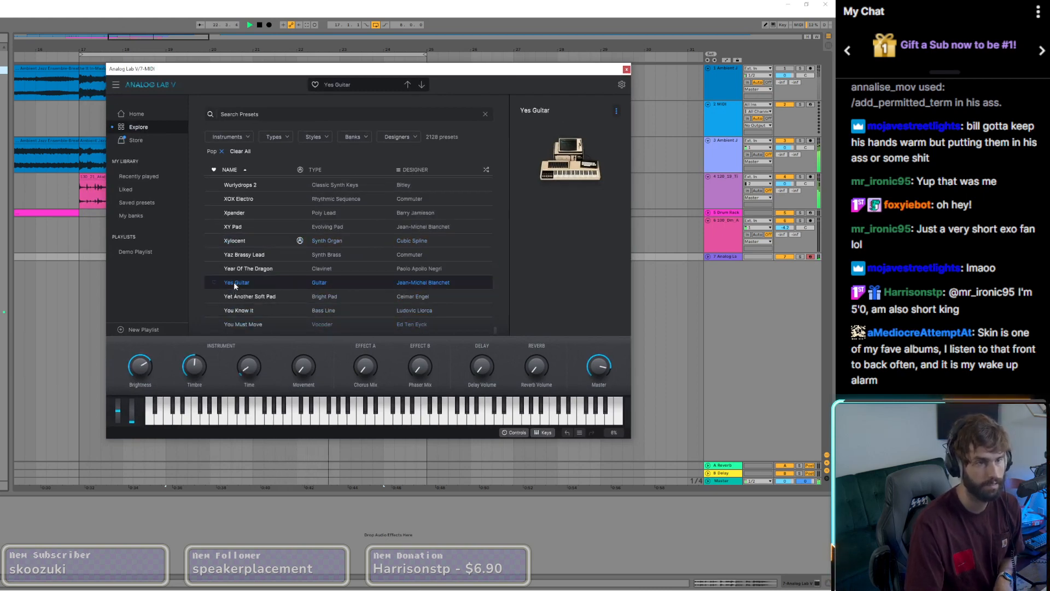
left_click(241, 301)
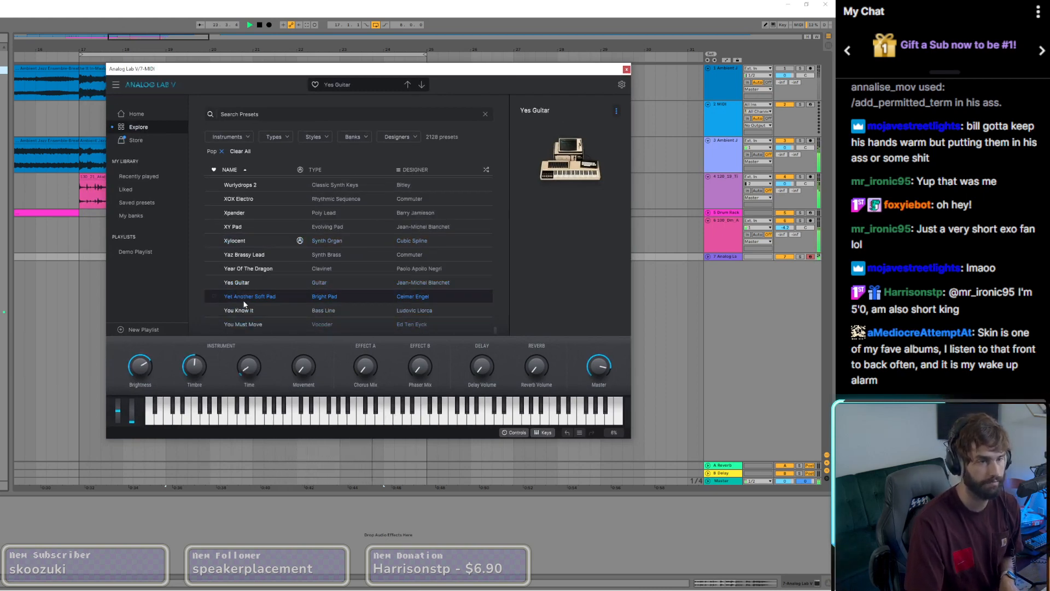
Step: Unfold the Master track and lower its volume
left_click(709, 483)
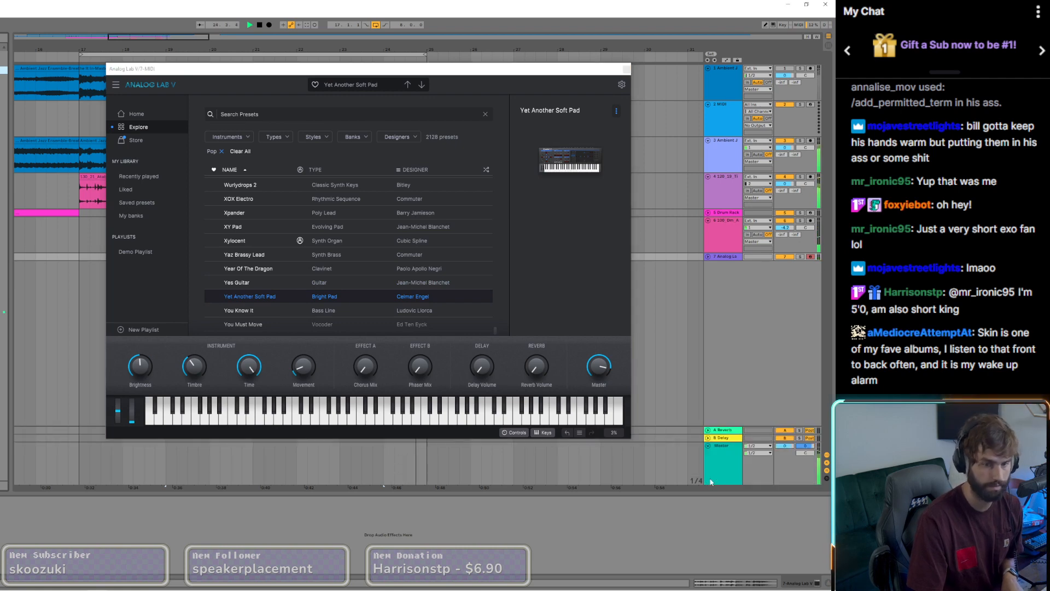
left_click_drag(785, 446, 785, 454)
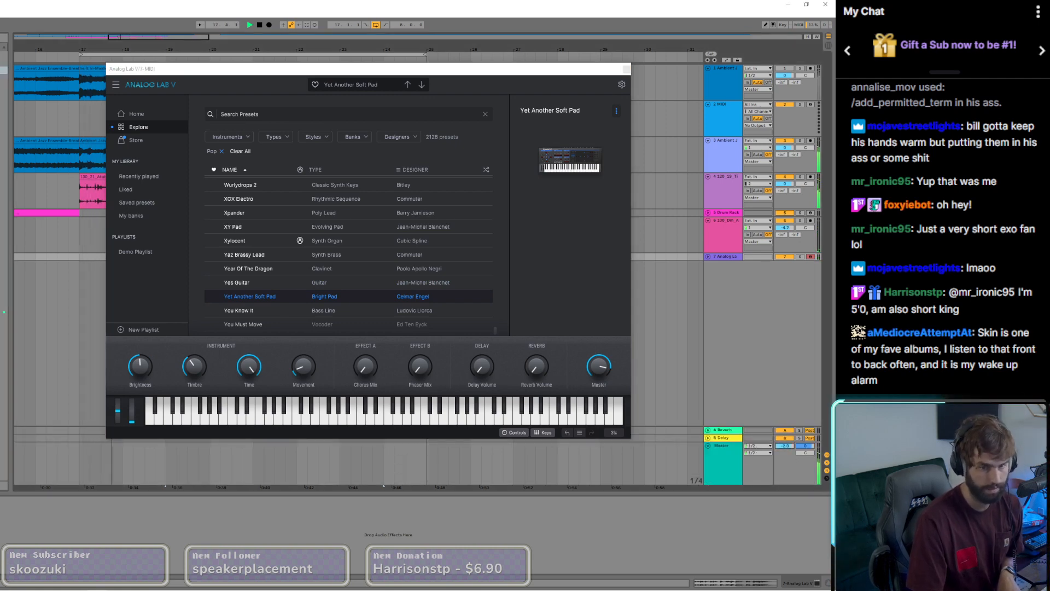
Step: Audition the Your Move bowed strings preset in Analog Lab V
left_click_drag(622, 71, 835, 54)
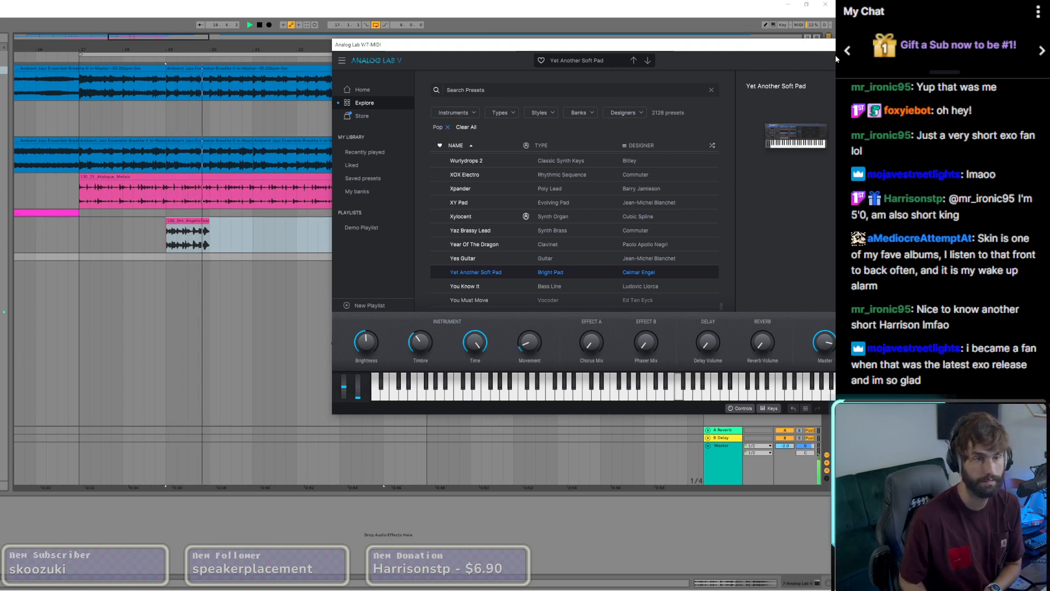
scroll(456, 265, "down", 1)
left_click(462, 273)
left_click(159, 7)
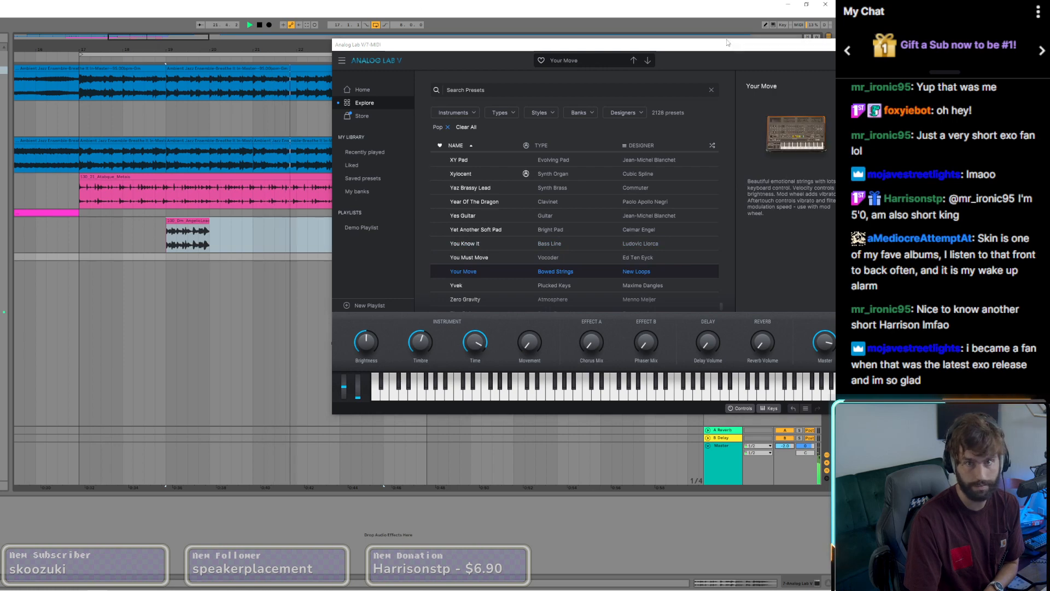
Step: Lower the volume of the percussion loop track, keeping the Analog Lab V window clear of the mixer controls
left_click_drag(728, 42, 154, 108)
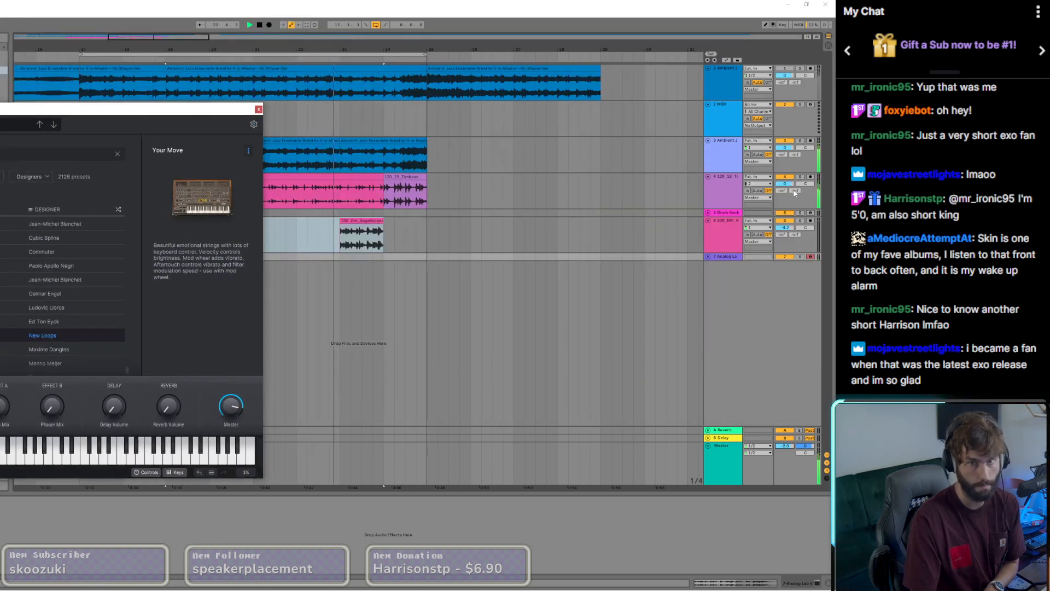
left_click_drag(786, 184, 785, 192)
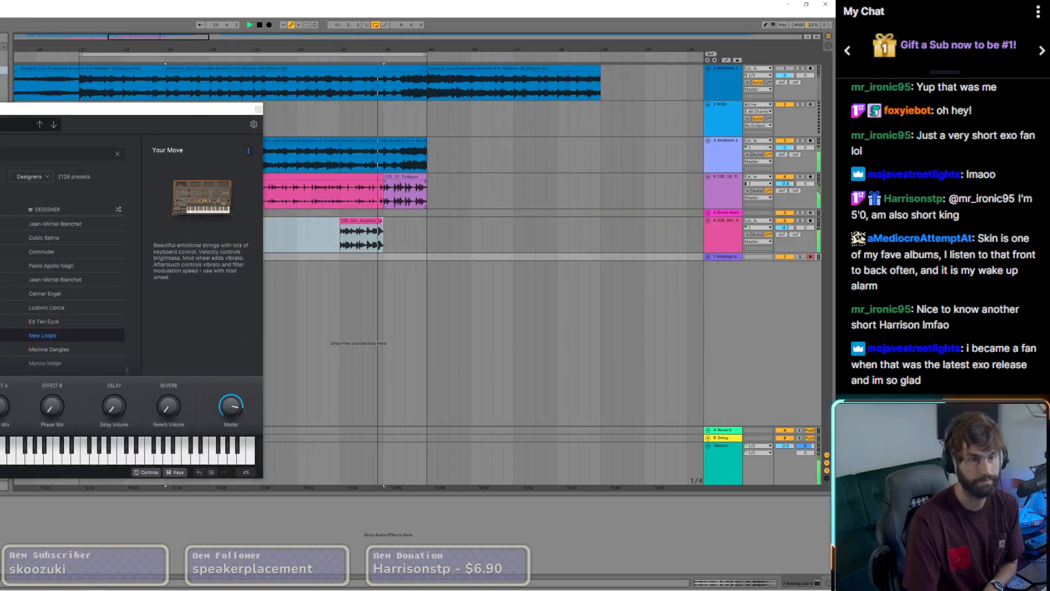
left_click_drag(232, 115, 613, 127)
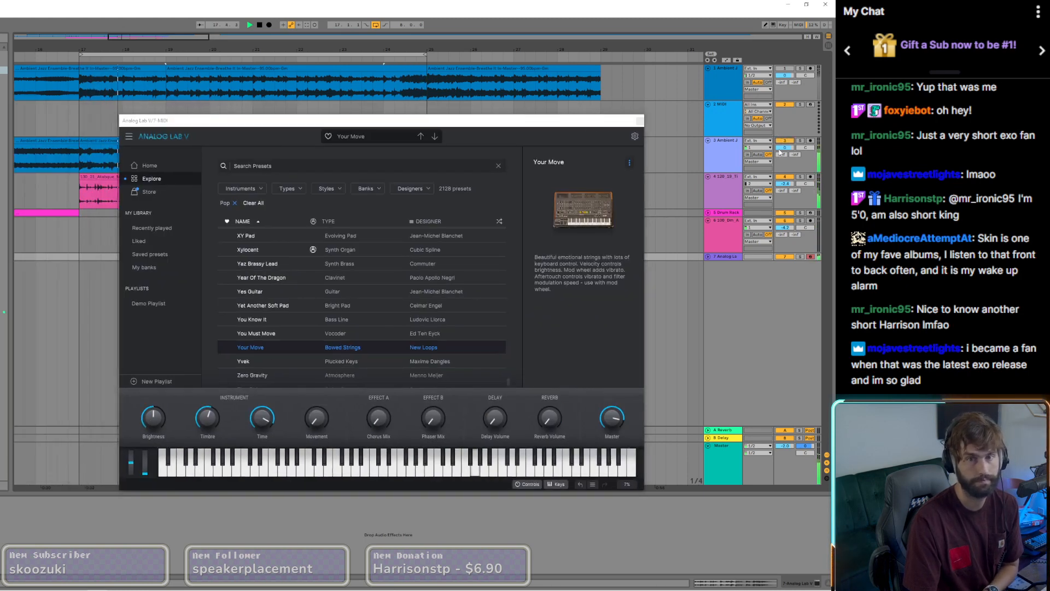
Step: Adjust the output Width of the XLN Audio effect on the second Ambient Jazz sample track and close the plug-in
left_click(109, 141)
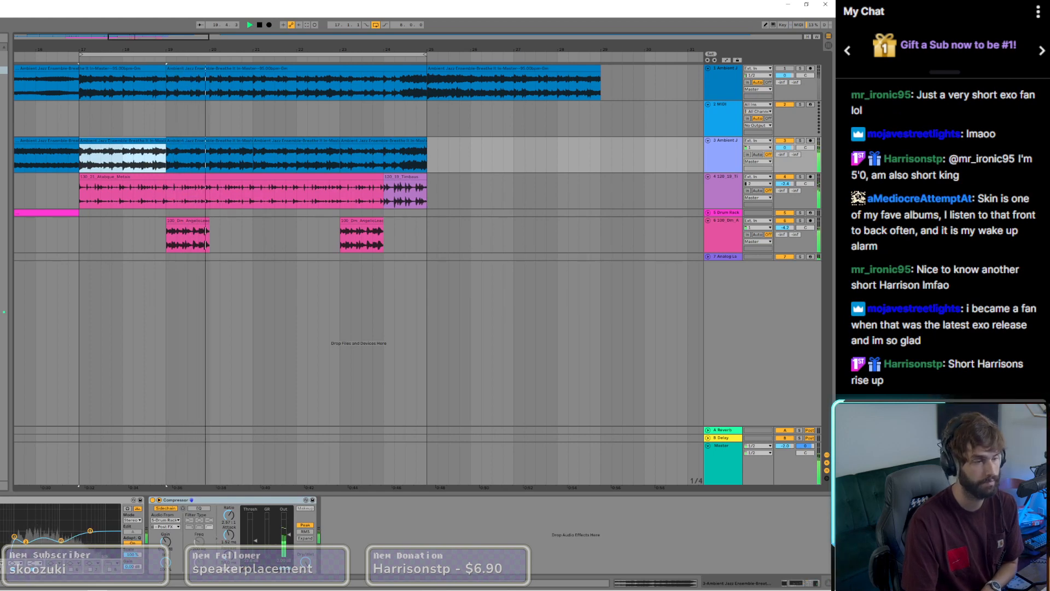
left_click(1, 500)
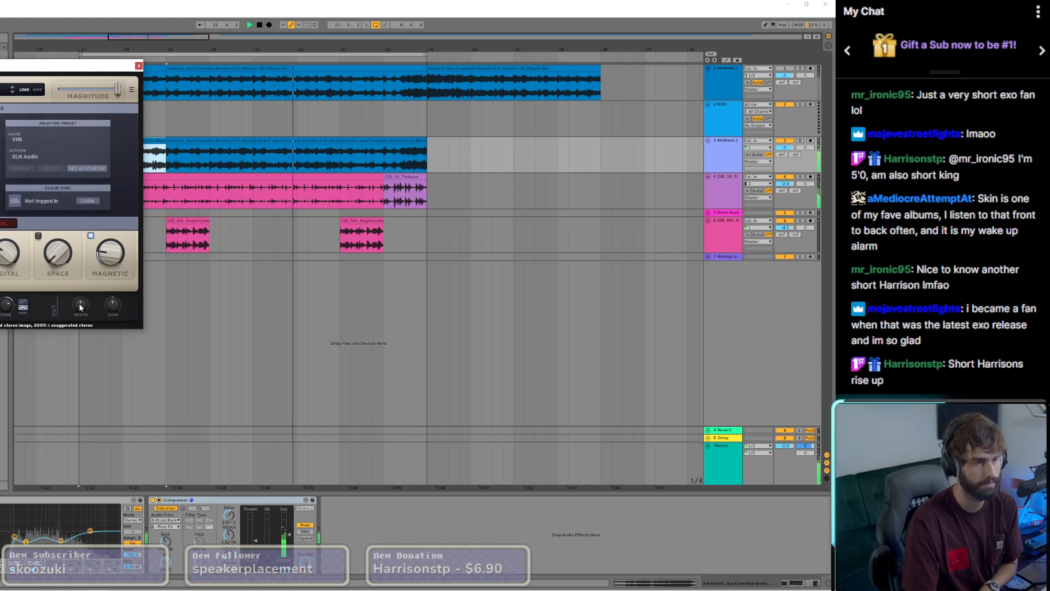
left_click_drag(80, 307, 86, 396)
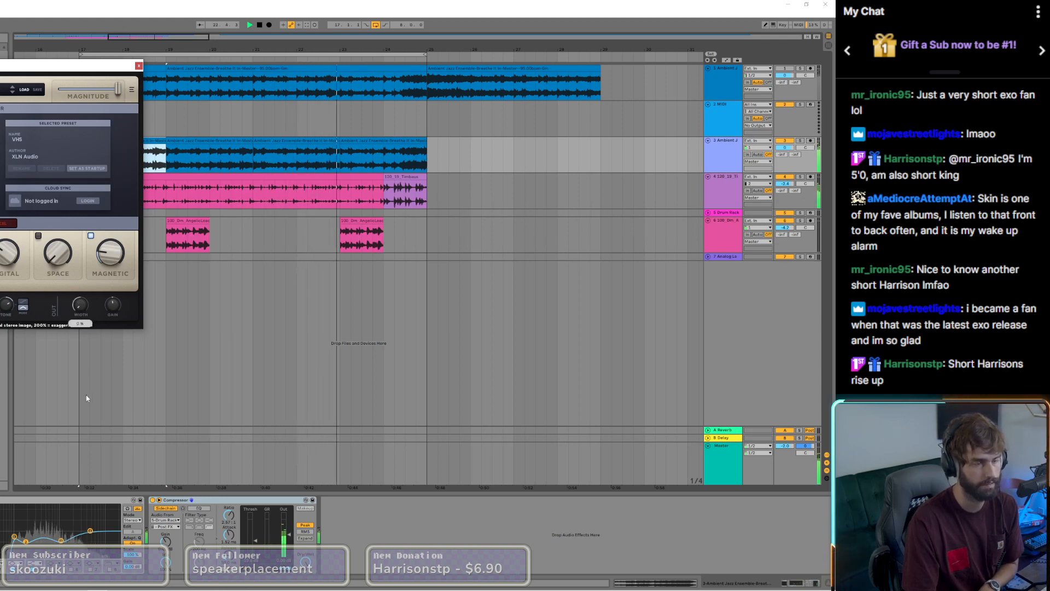
left_click_drag(78, 305, 77, 260)
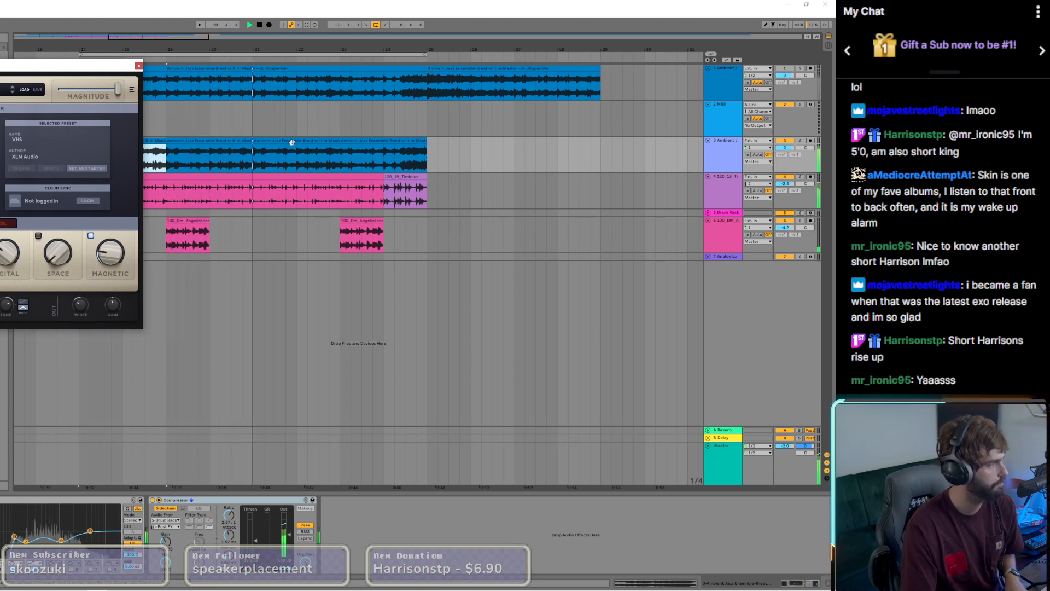
left_click(139, 66)
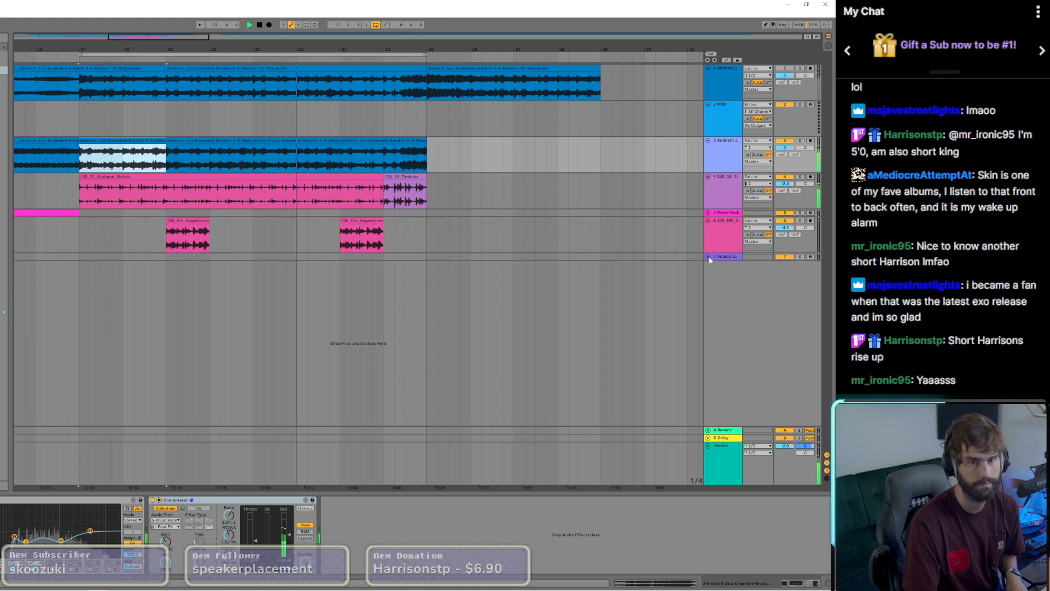
Step: Stop playback, return to the Analog Lab V track and audition the Zero Gravity preset
key("space")
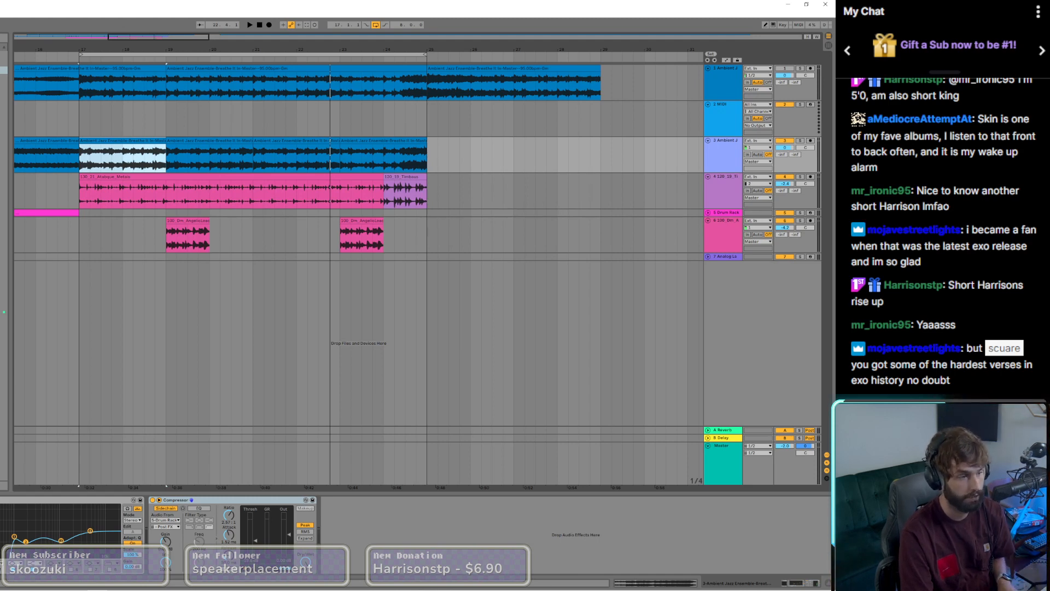
left_click(178, 256)
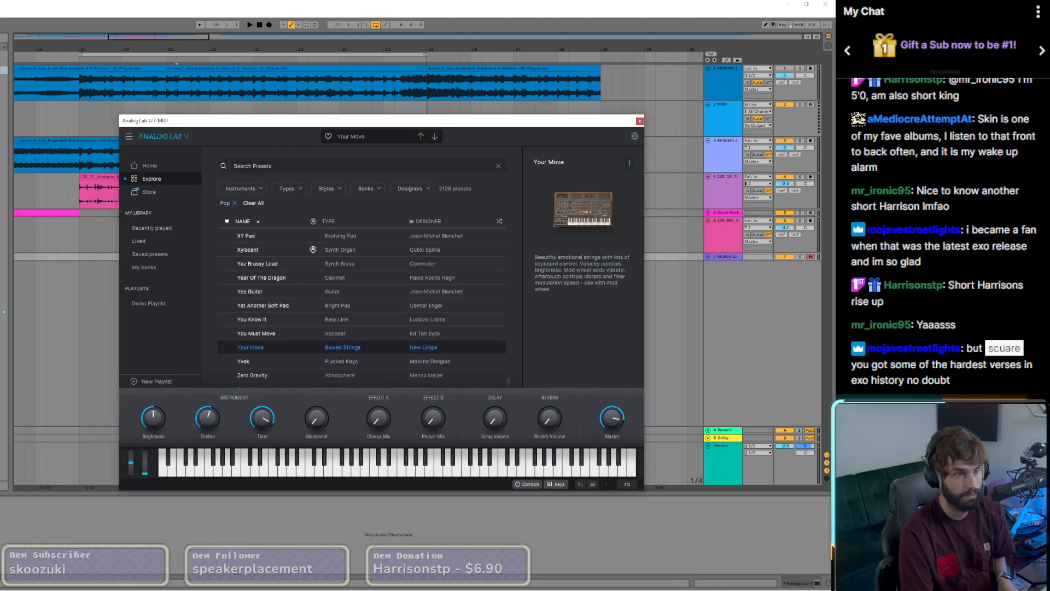
left_click(269, 376)
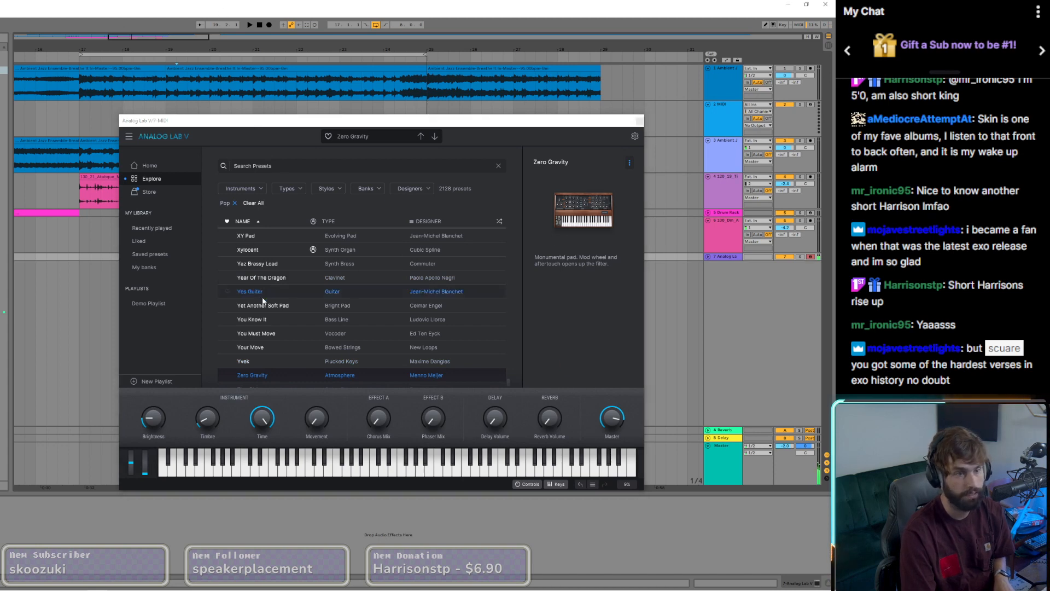
Step: Browse further through the Pop presets, audition Upright Harpsichord and close the Analog Lab V window
scroll(263, 301, "down", 3)
scroll(278, 353, "up", 15)
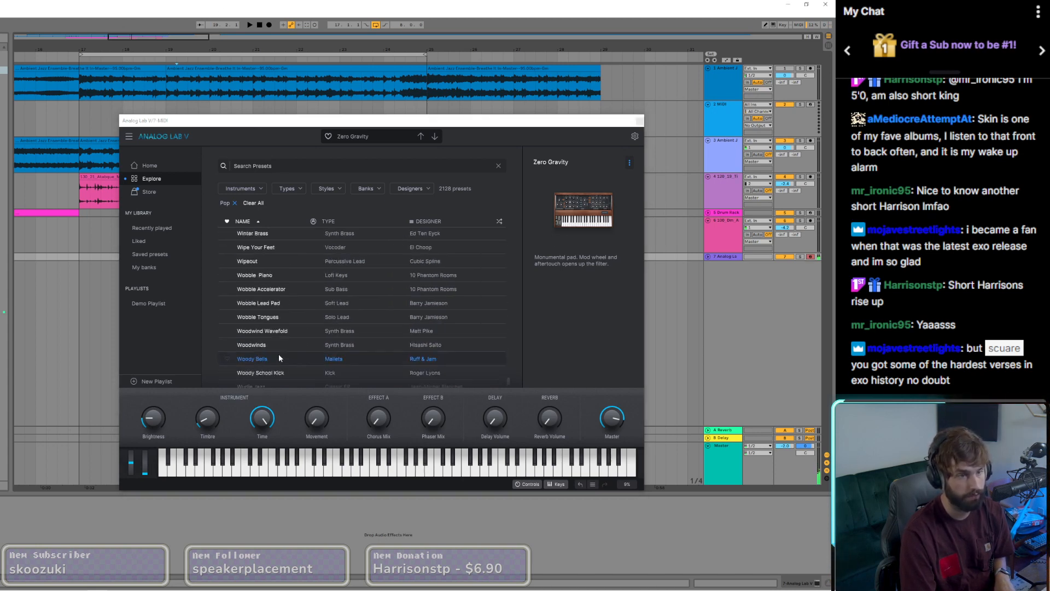
scroll(276, 356, "up", 10)
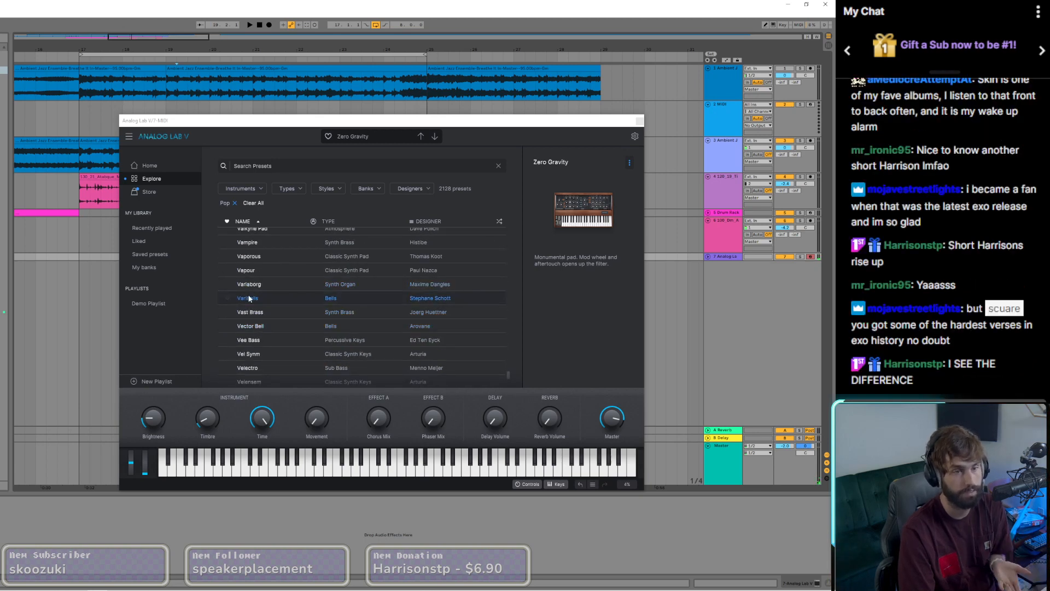
scroll(260, 328, "up", 3)
left_click(276, 313)
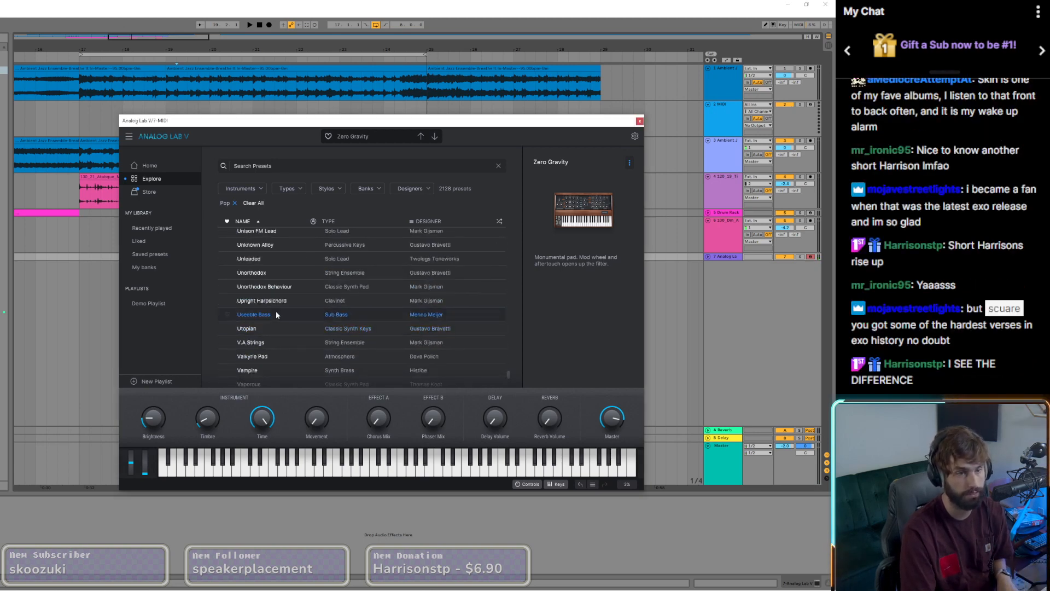
left_click(208, 3)
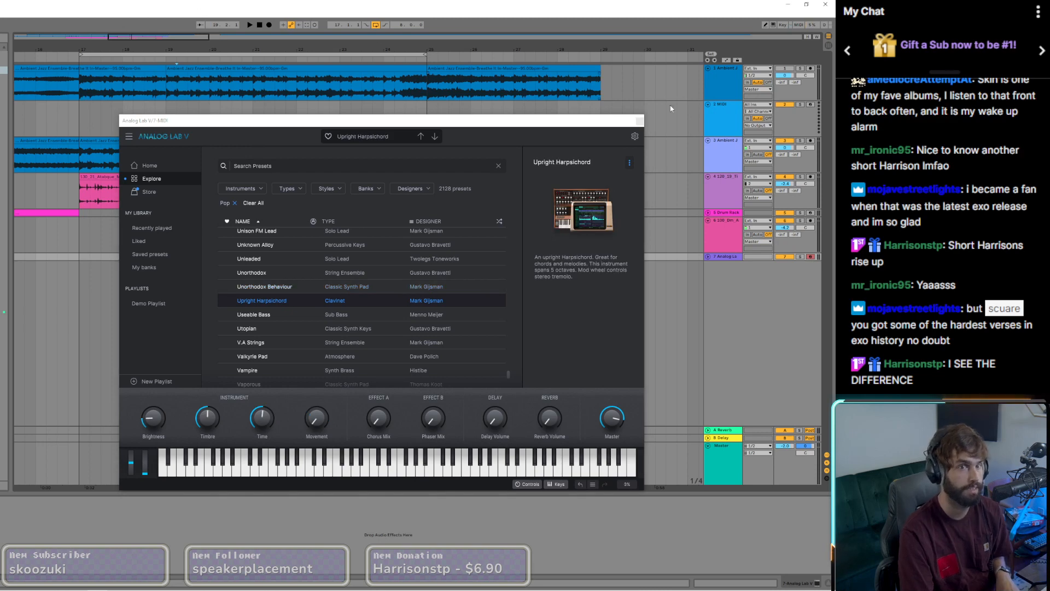
left_click(639, 121)
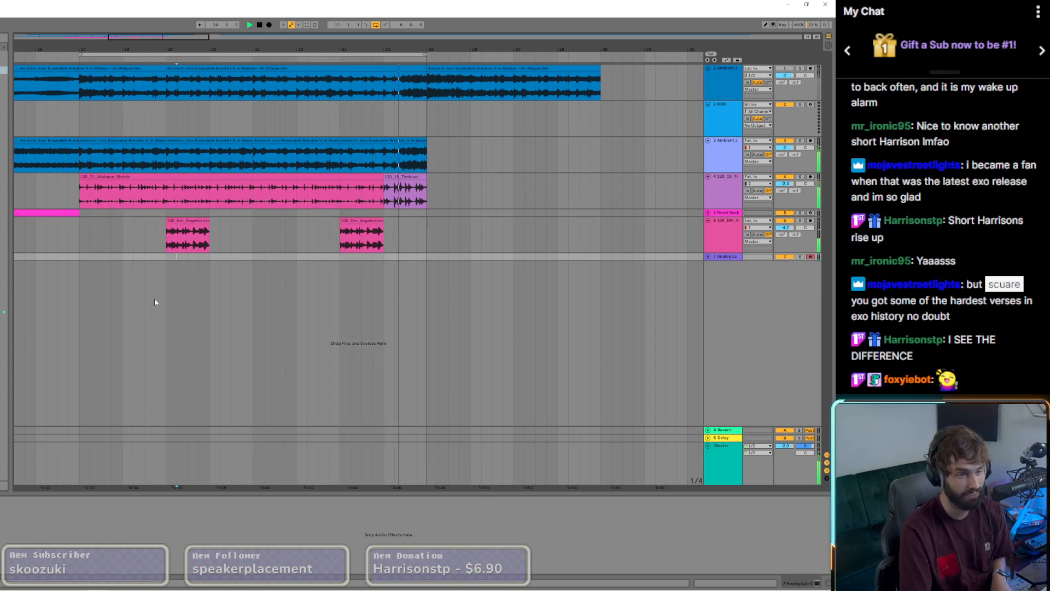
Step: Reopen Analog Lab V, load the Vel Synm classic synth keys preset and close its window
key("ctrl+alt+p")
scroll(262, 357, "down", 3)
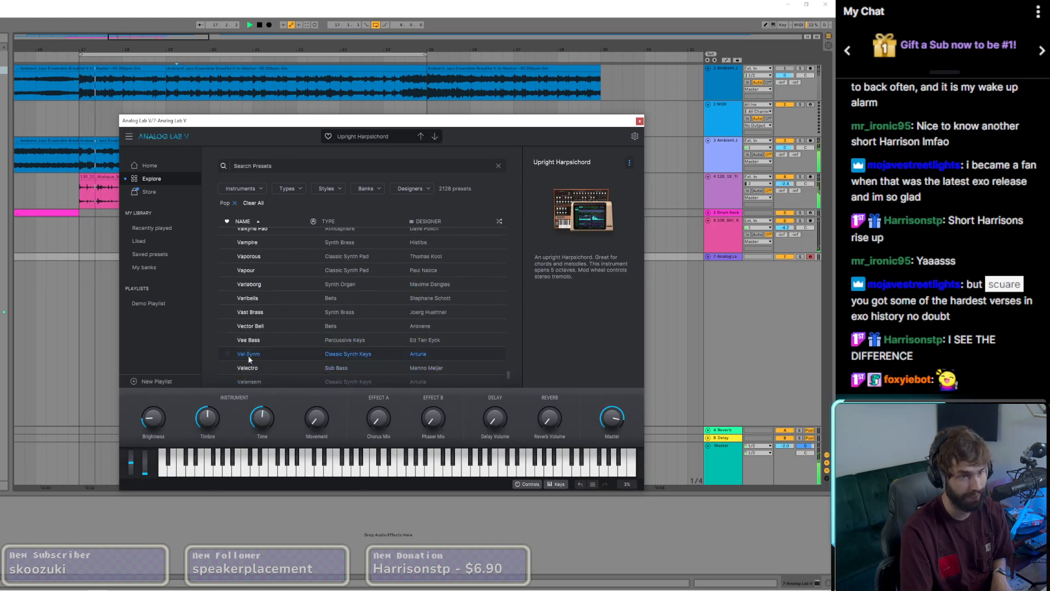
left_click(247, 353)
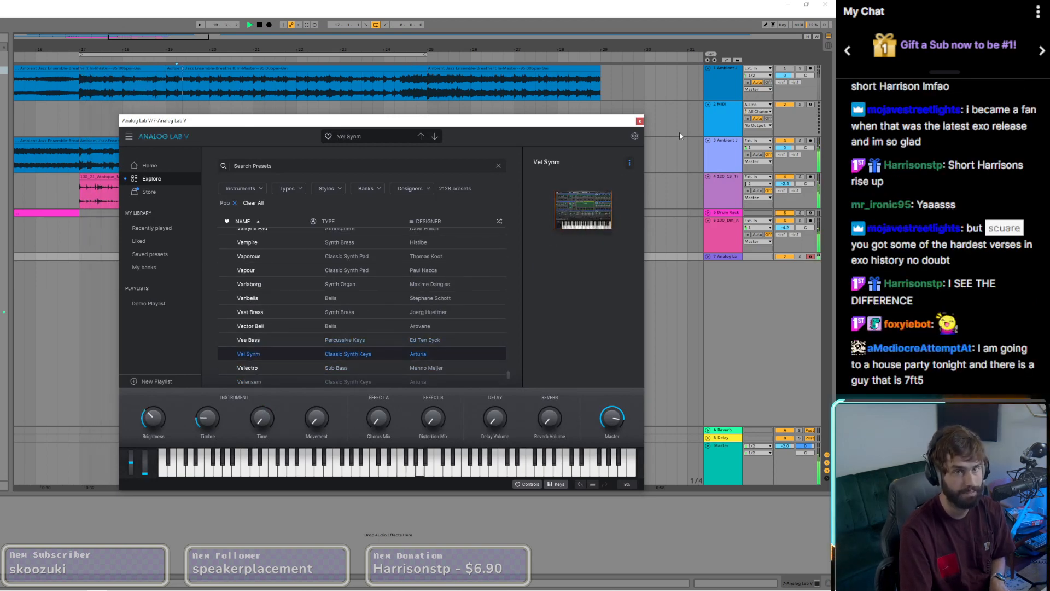
left_click(640, 121)
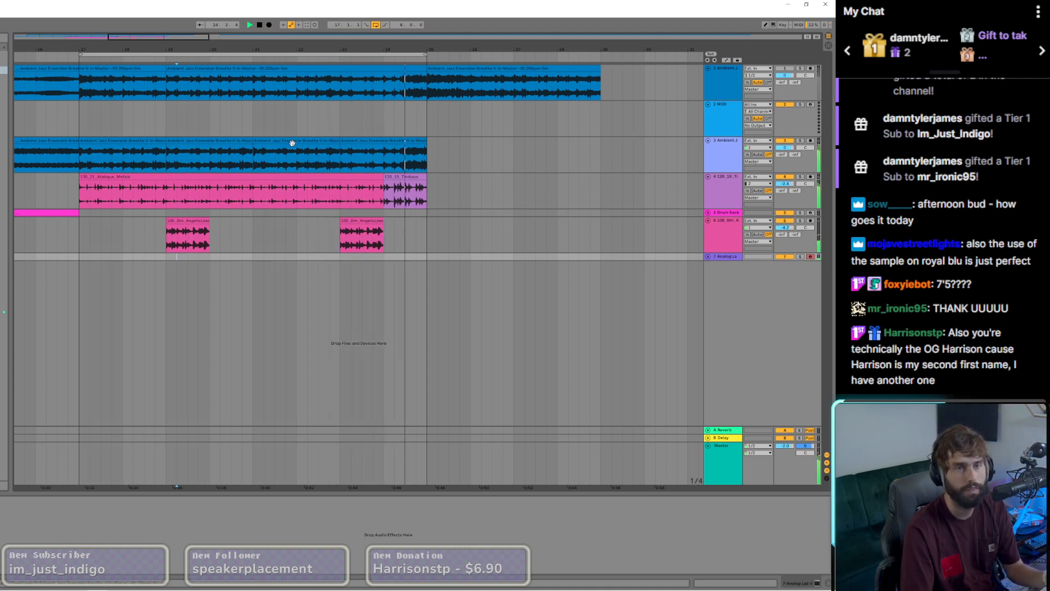
Step: Slightly adjust the lowest visible EQ band on the second Ambient Jazz sample track
scroll(217, 186, "down", 3)
left_click(204, 140)
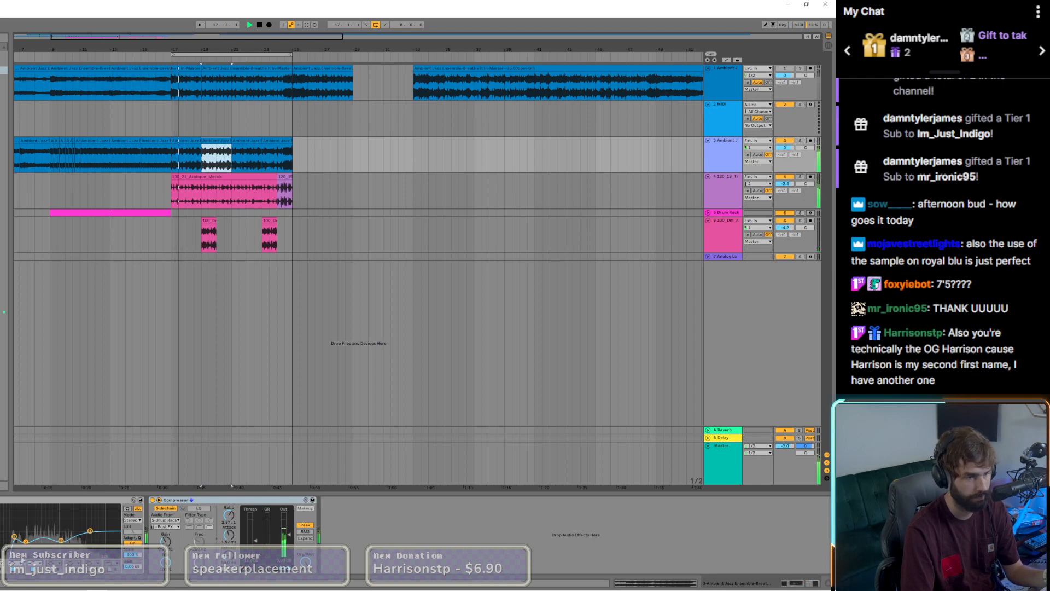
left_click_drag(13, 538, 14, 538)
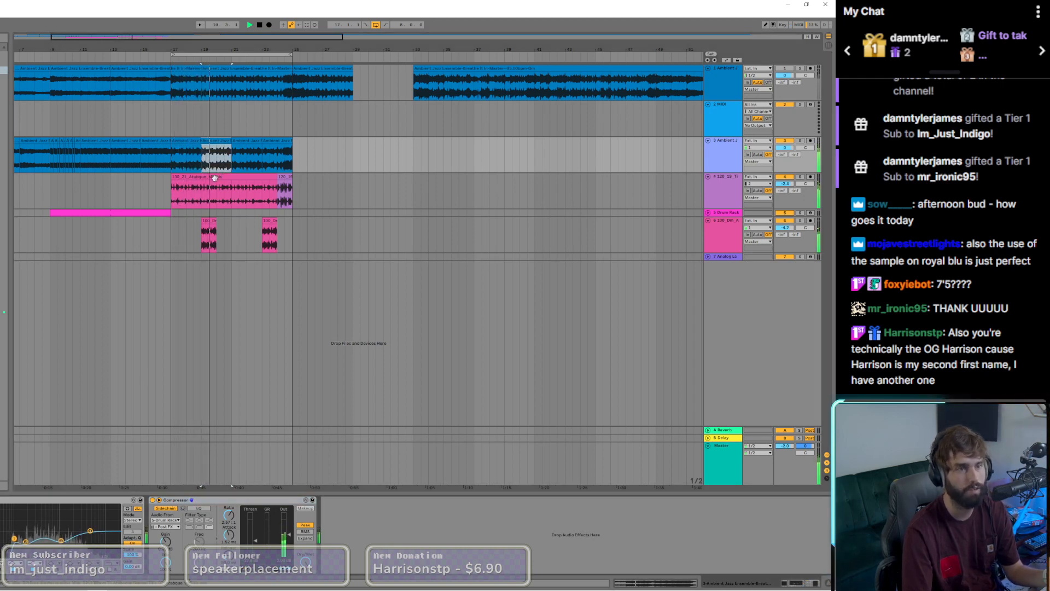
Step: Restart playback from bar 9, where the drum section begins, to hear the arrangement
left_click(50, 193)
key("space")
key("space")
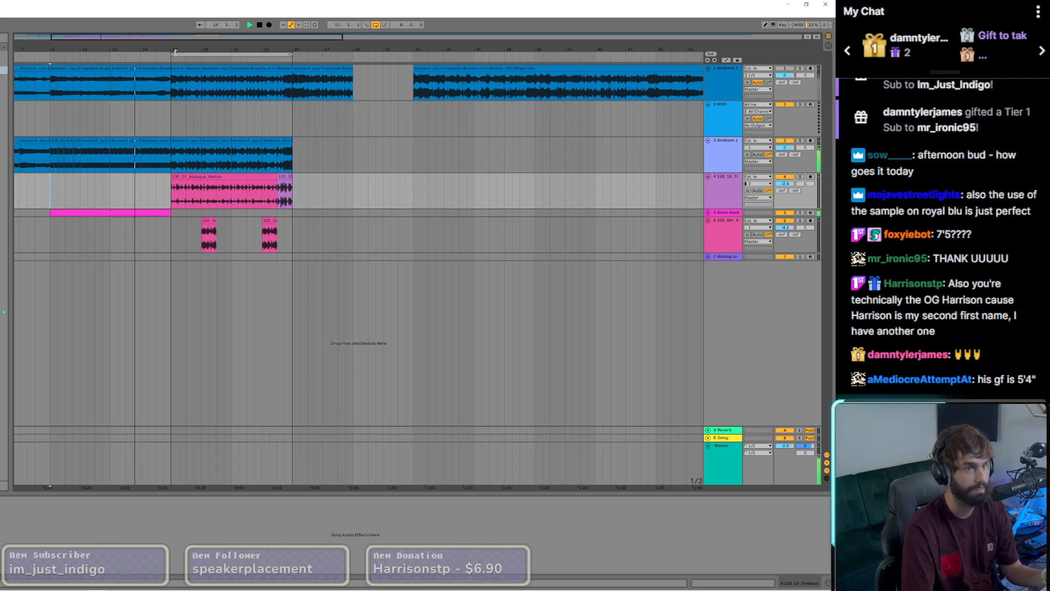
Step: Set the loop to the 24 bars running from bar 1 to the end of the percussion loops
left_click_drag(293, 192, 2, 193)
key("ctrl+l")
left_click_drag(76, 49, 81, 49)
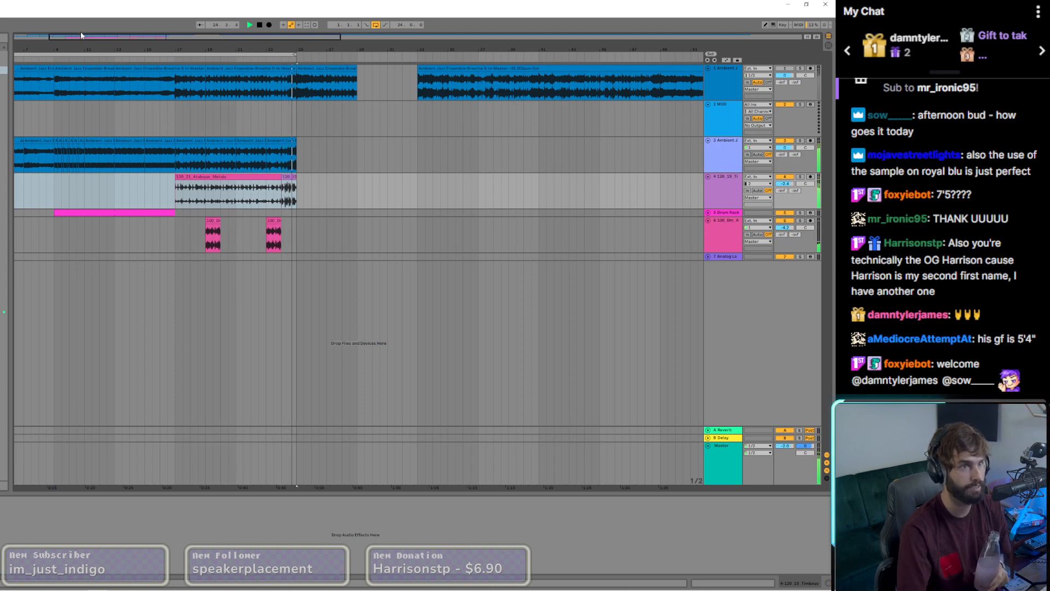
left_click_drag(80, 36, 45, 54)
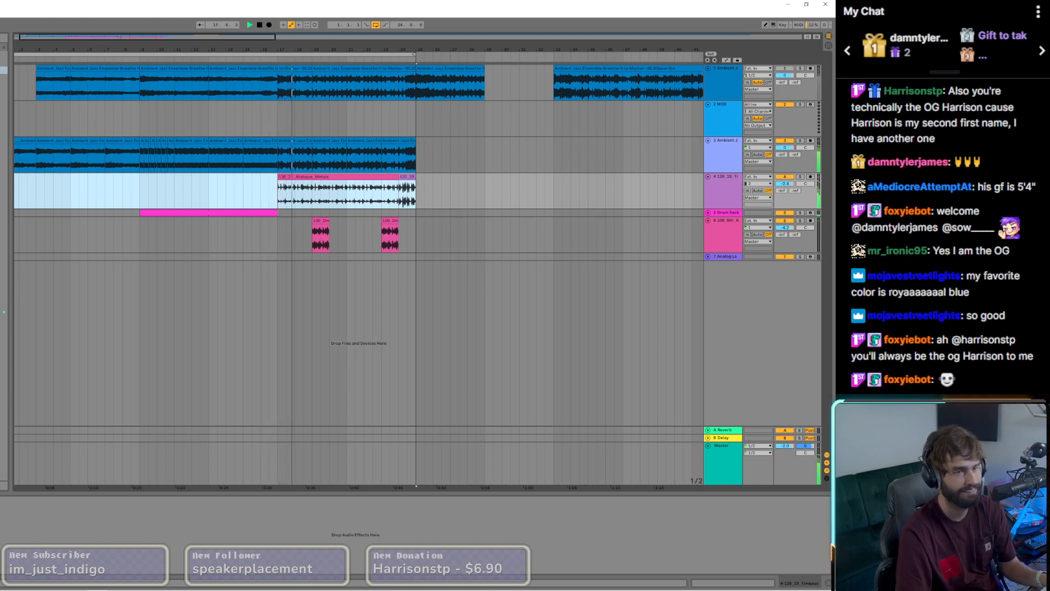
Step: Move the loop to bar 33 at the start of the long uncut Ambient Jazz clip and shorten it to about 16 bars
left_click(282, 140)
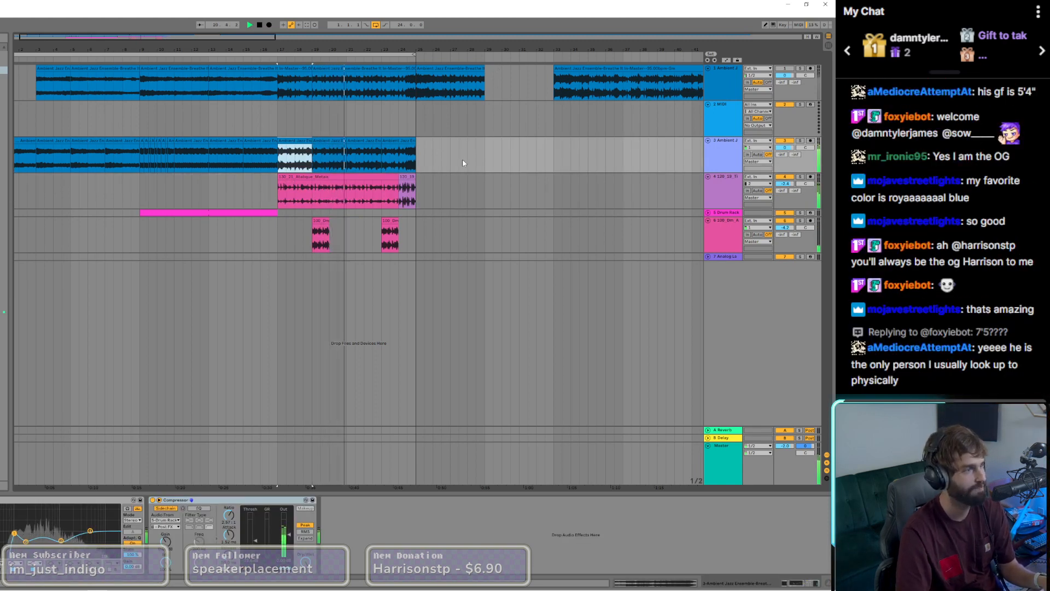
key("w")
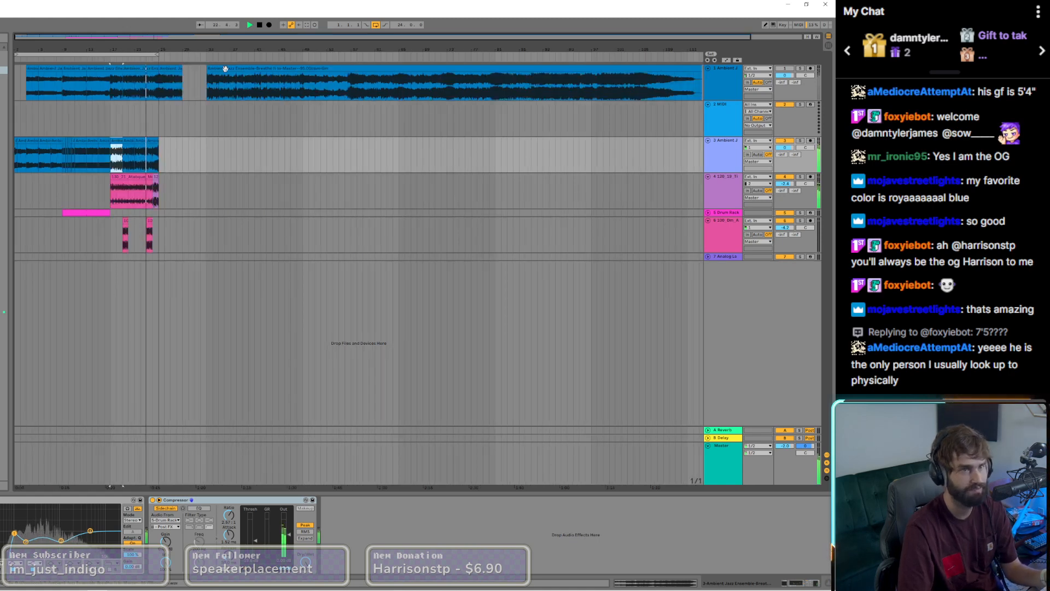
left_click(235, 97)
left_click(215, 78)
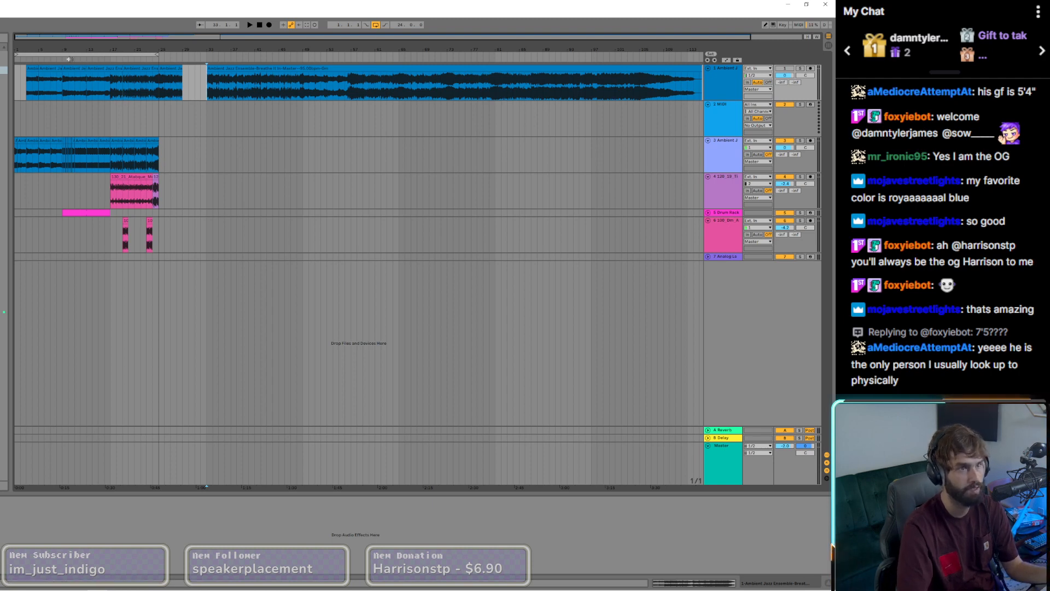
left_click_drag(63, 53, 257, 58)
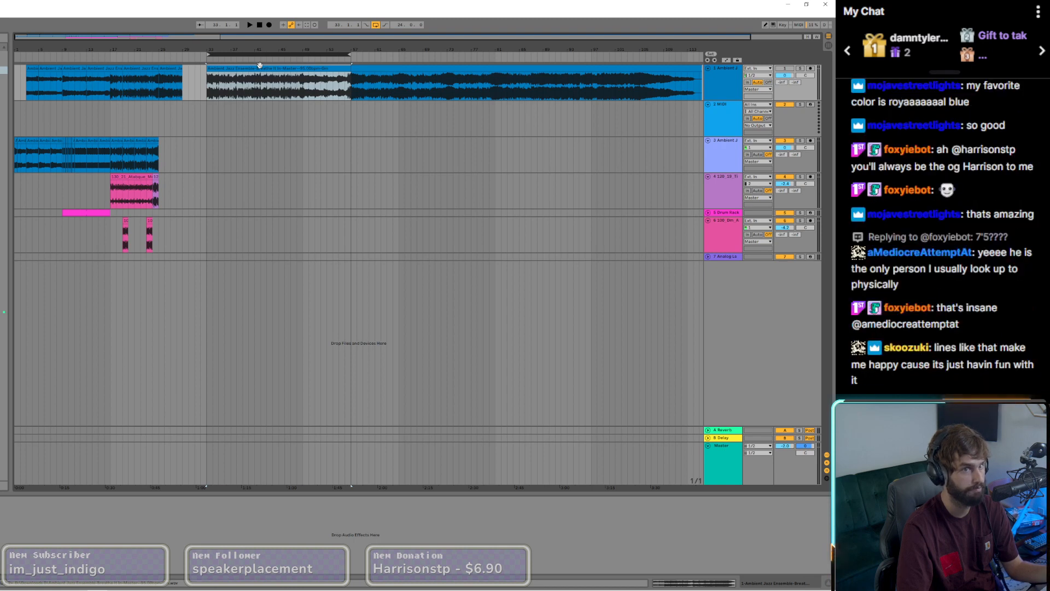
left_click_drag(349, 52, 312, 53)
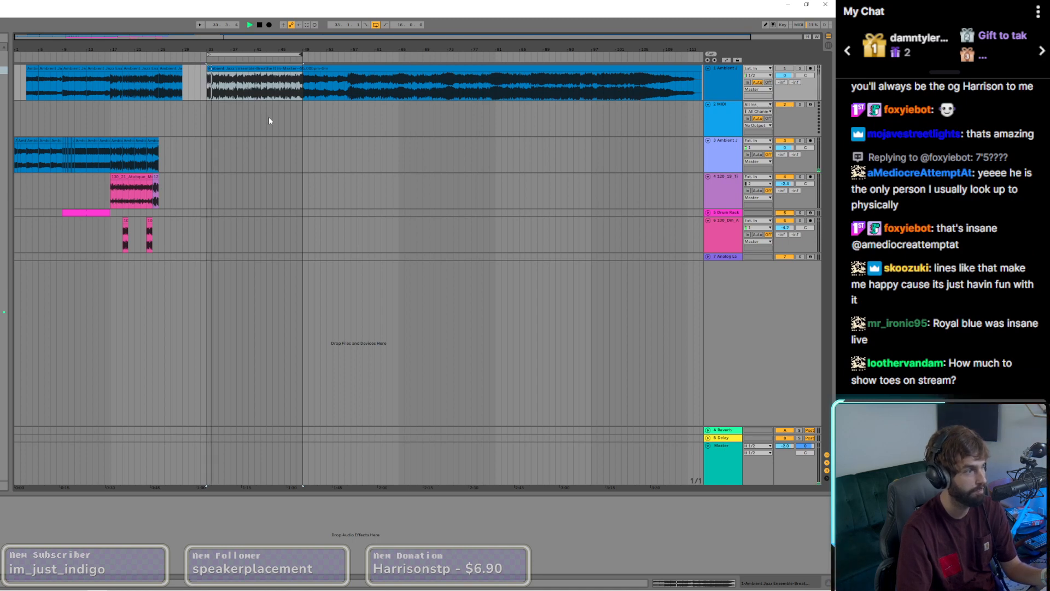
Step: Stop playback, place the insert marker at bar 33 and reactivate the first Ambient Jazz track
key("space")
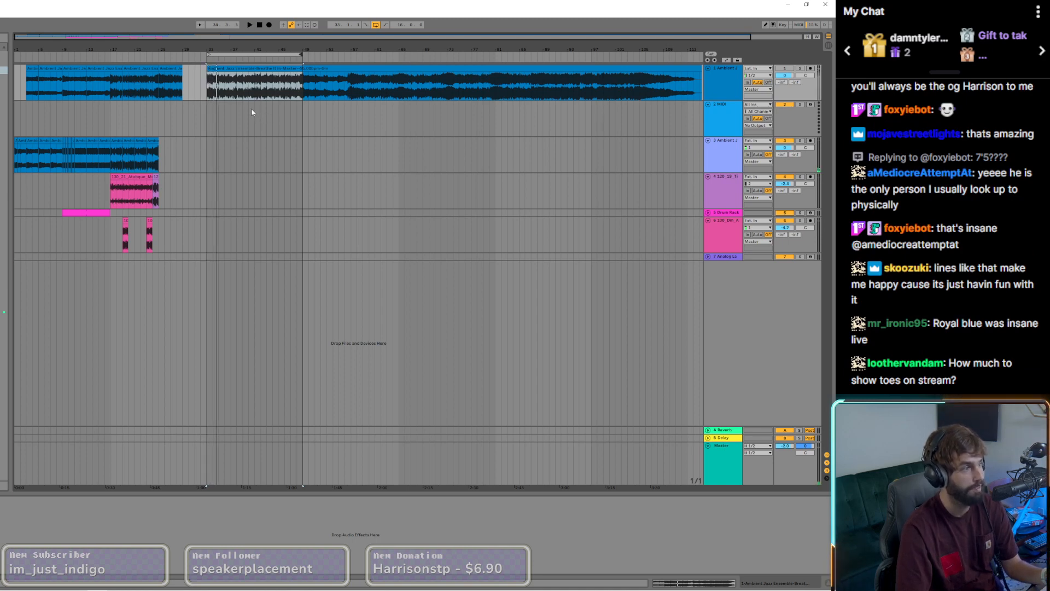
left_click(207, 90)
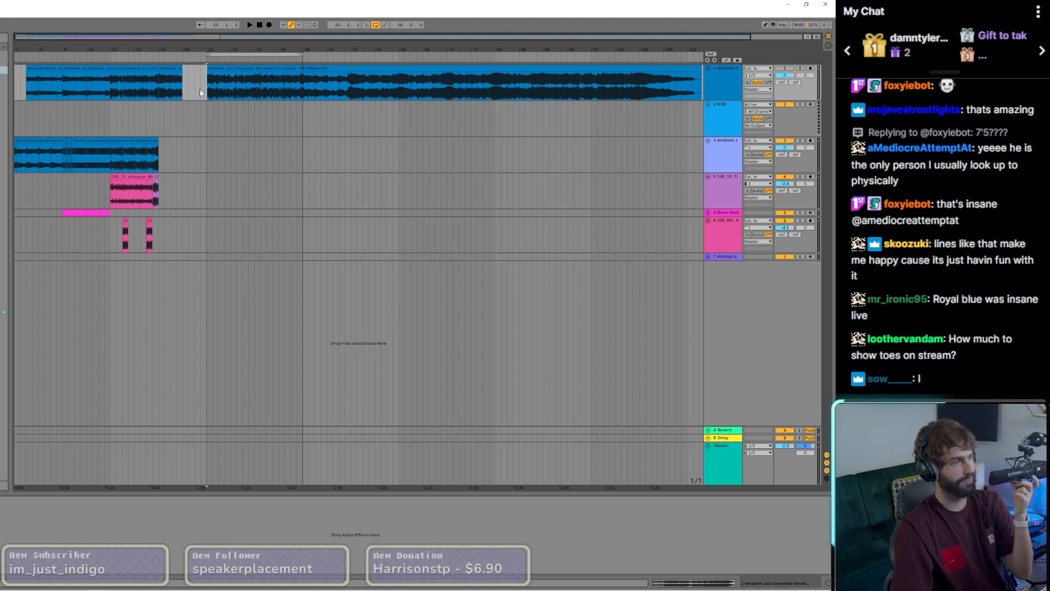
left_click(782, 69)
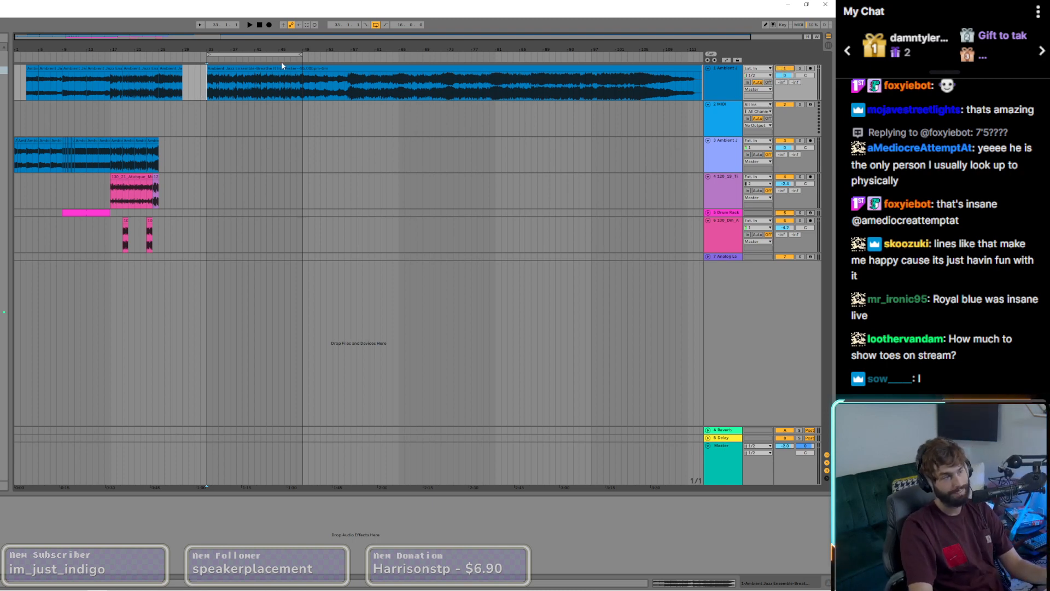
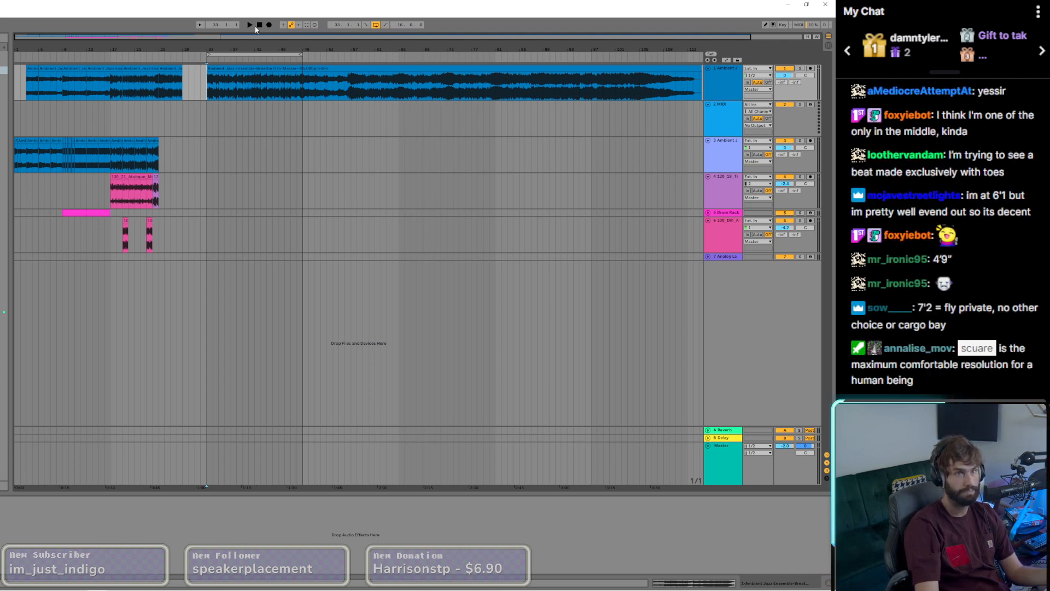
Step: Restart playback from bar 1 and deactivate the first Ambient Jazz track
left_click(259, 25)
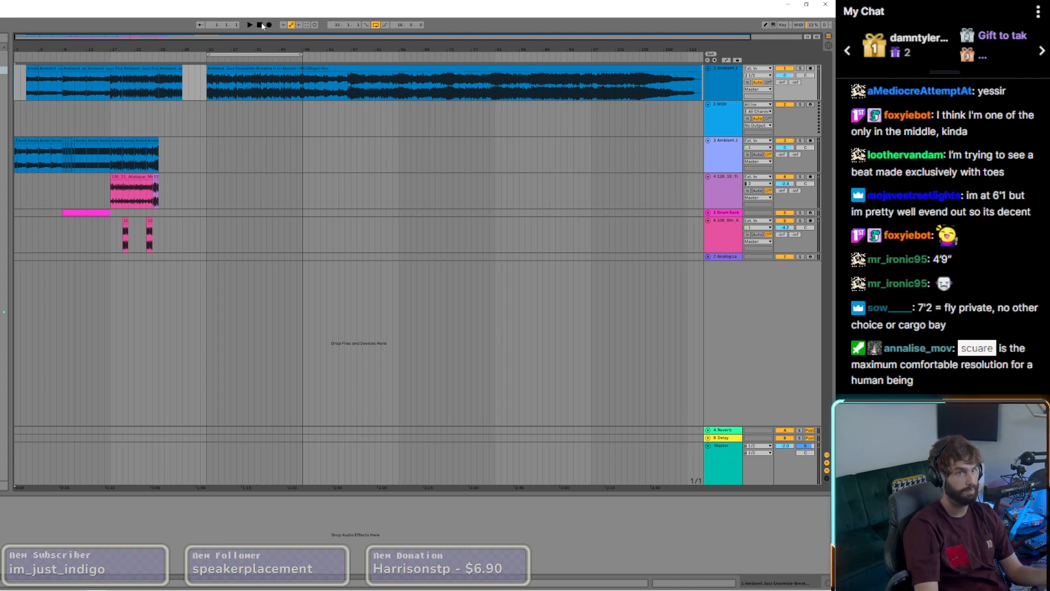
key("space")
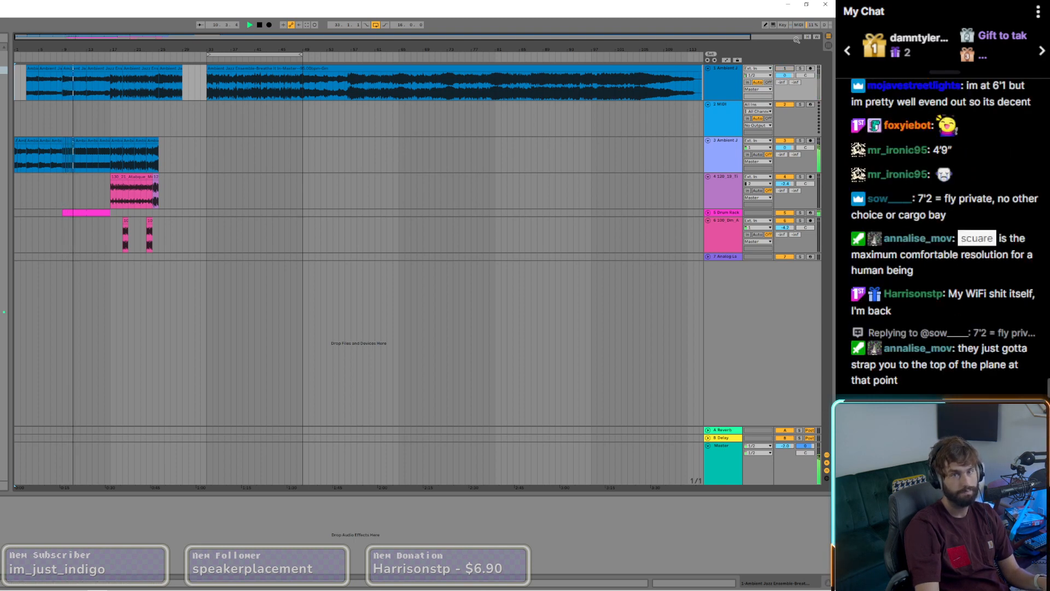
left_click(790, 71)
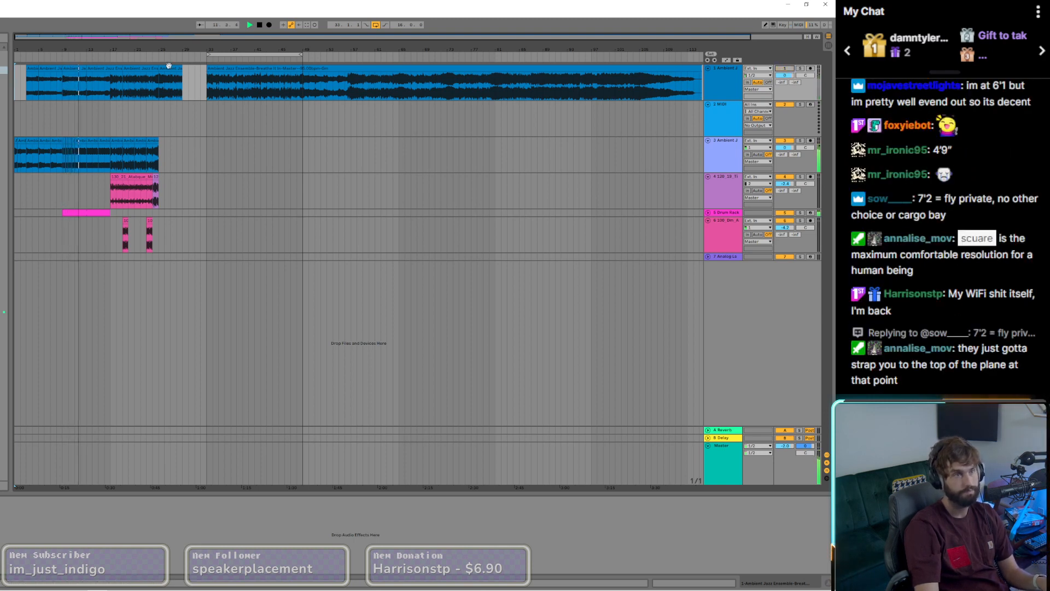
scroll(75, 92, "up", 3)
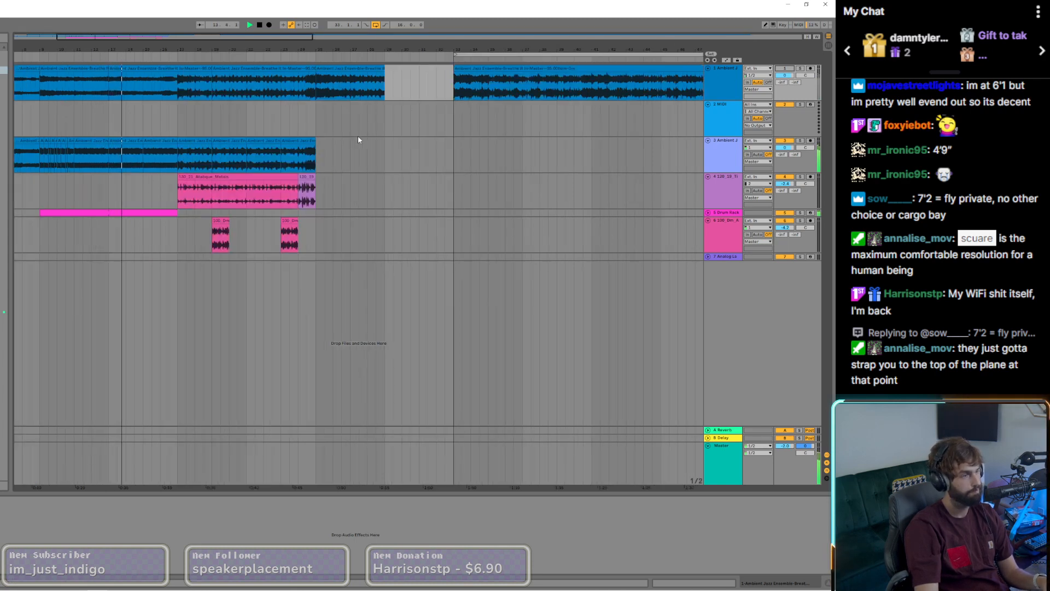
scroll(394, 158, "down", 4)
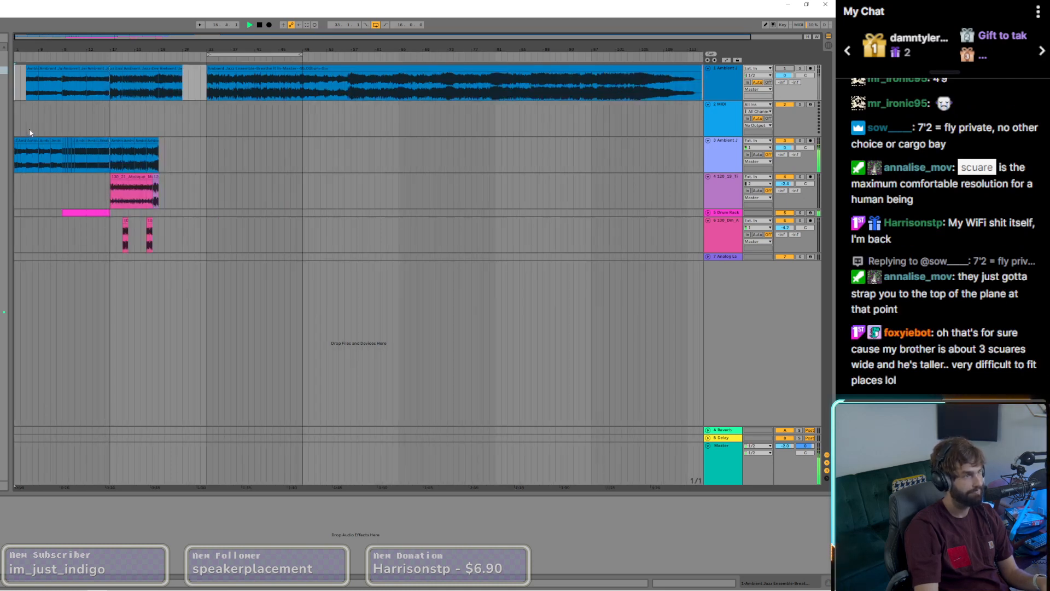
Step: Move the Ambient Jazz sections before bar 9 from the first track down to the second track, keeping their timing
left_click_drag(63, 82, 50, 109)
left_click(31, 69)
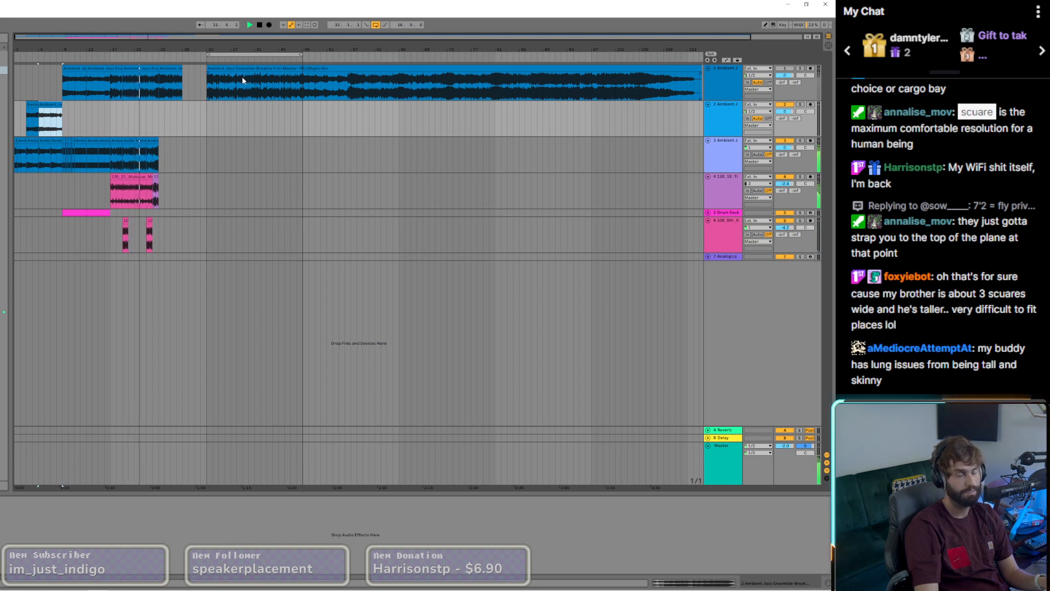
Step: Move the first track's Ambient Jazz section from bar 25 to bar 29 down to the third track, after its last clip
left_click(151, 148)
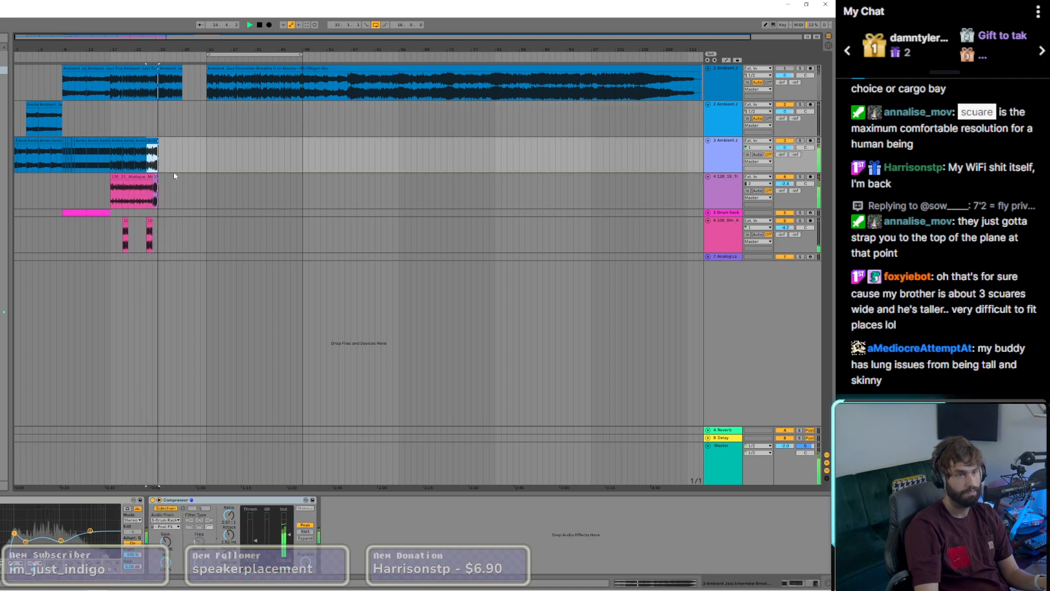
left_click(171, 69)
double_click(171, 70)
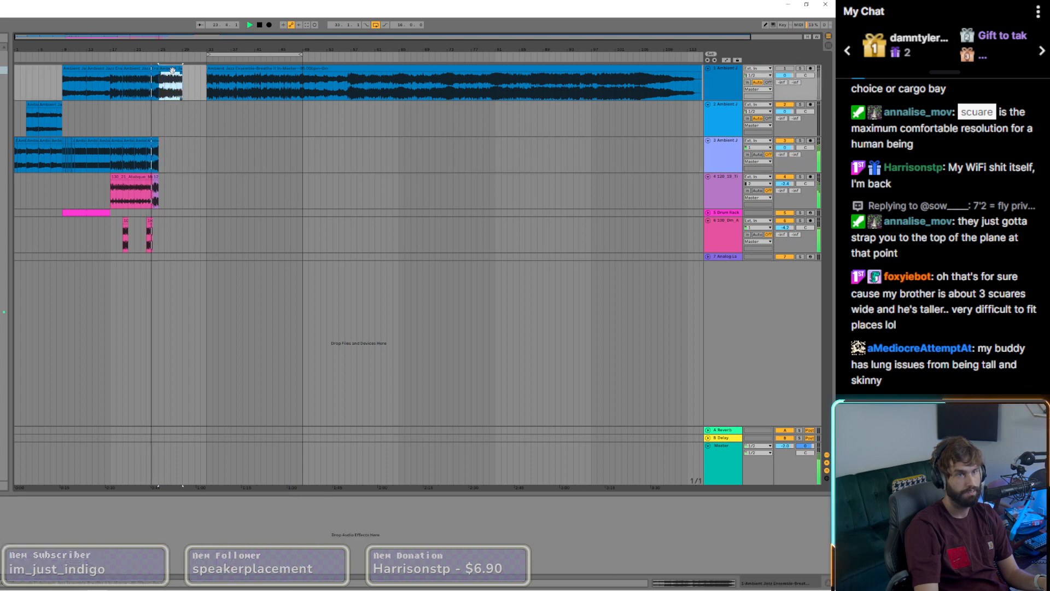
left_click_drag(167, 70, 169, 152)
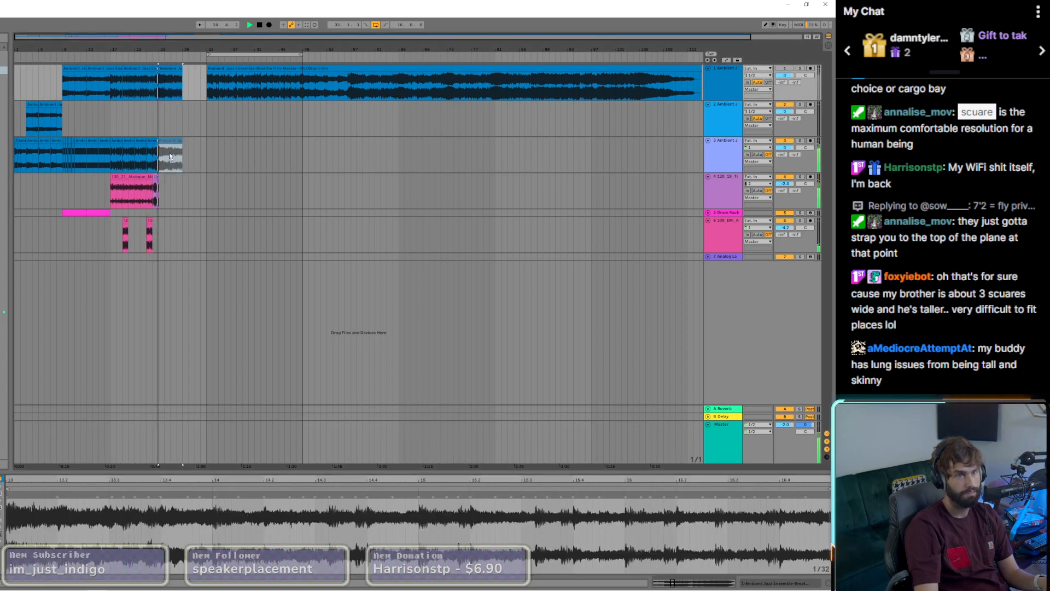
Step: Duplicate the four-bar Ambient Jazz clip at bar 25 on the third track so the copy fills bars 29 to 33
scroll(158, 154, "up", 3)
scroll(158, 153, "up", 5)
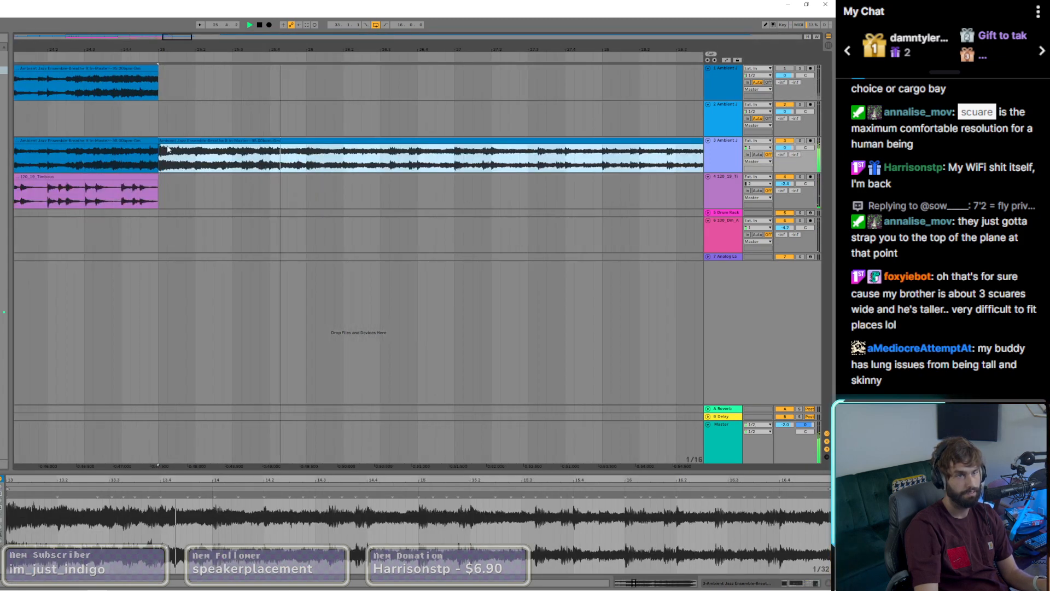
left_click(170, 141)
scroll(261, 162, "down", 3)
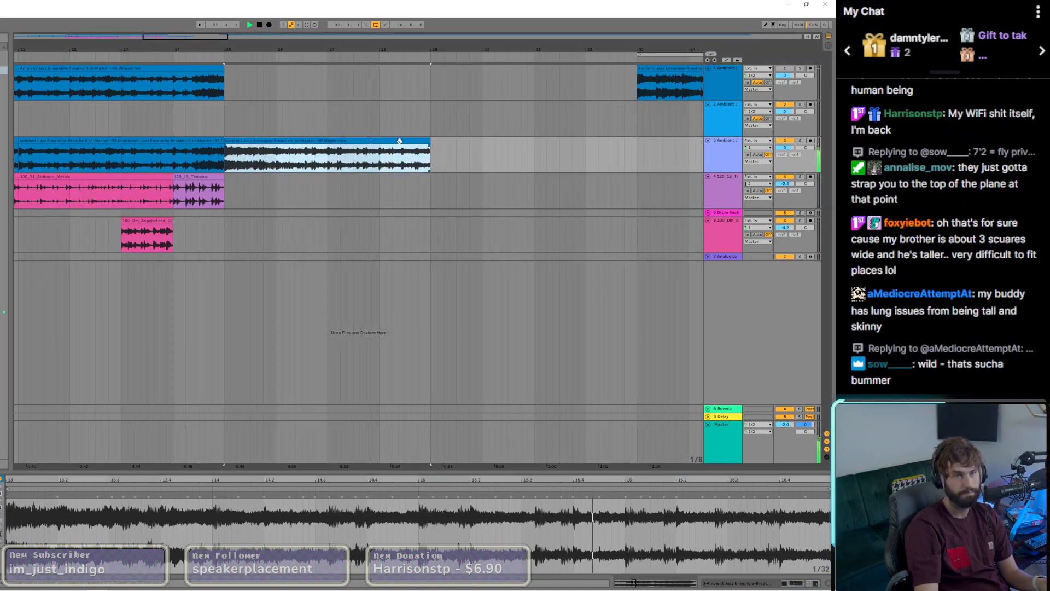
left_click_drag(415, 153, 608, 153)
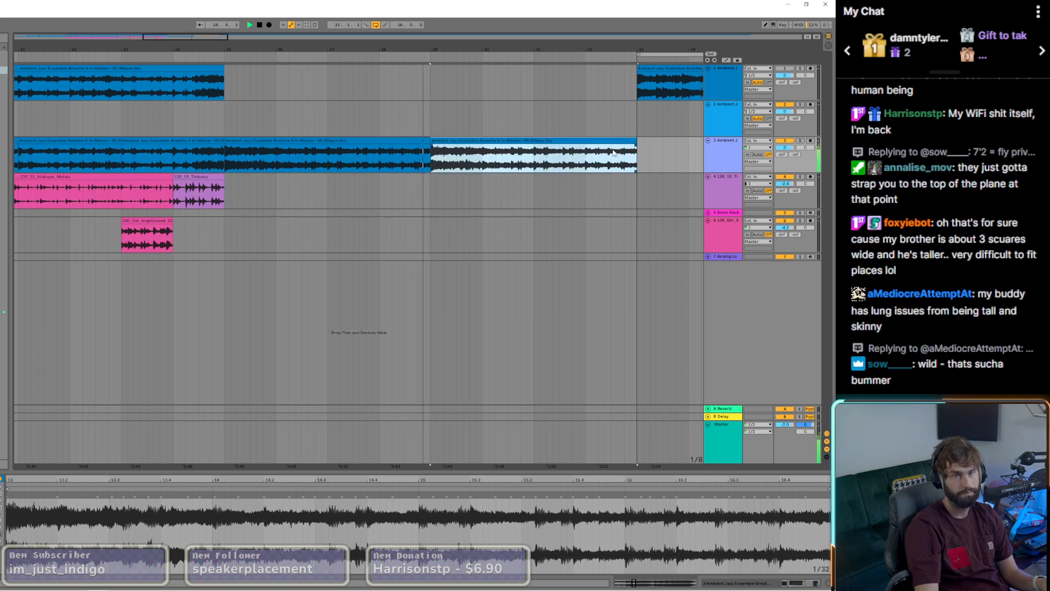
Step: Split the third track's clip within bar 24 and copy the piece ending at bar 25 to the end of bar 32
left_click(192, 158)
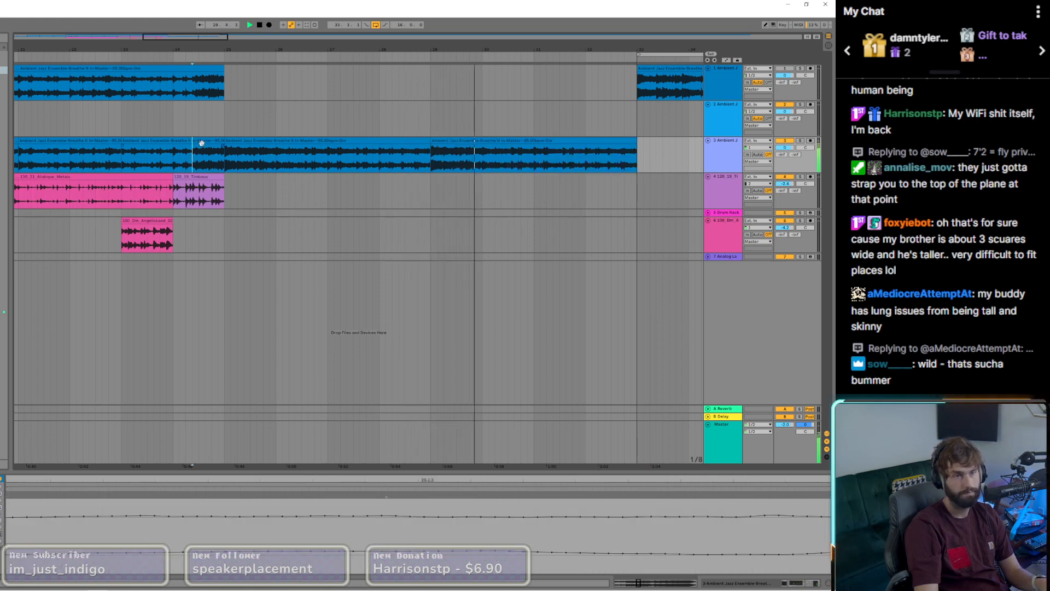
key("ctrl+e")
left_click(206, 142)
left_click_drag(205, 141, 620, 162)
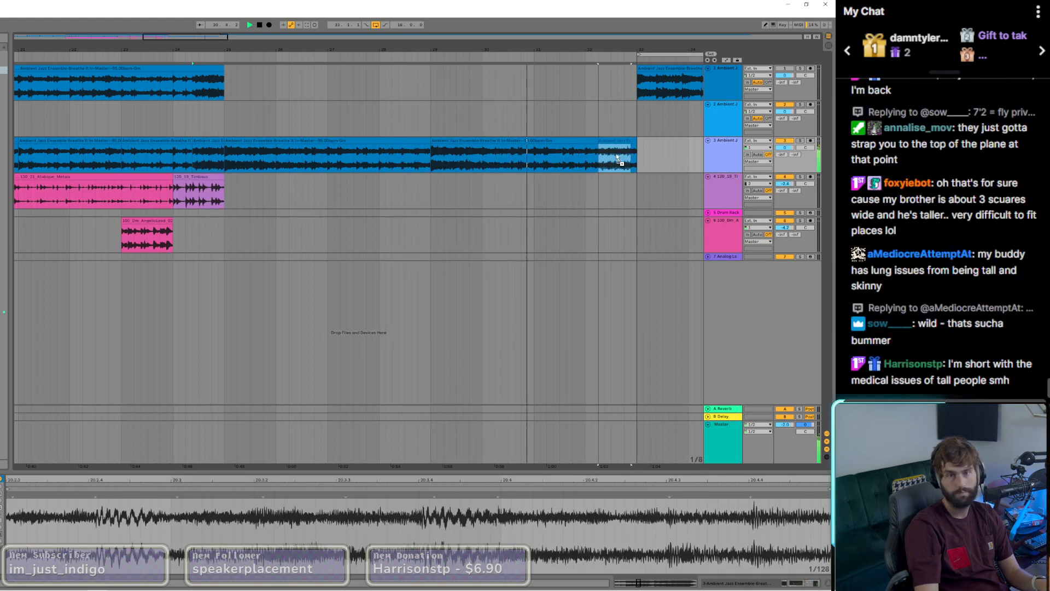
Step: Move the 16-bar loop to start at bar 17, audition it and stop playback
key("w")
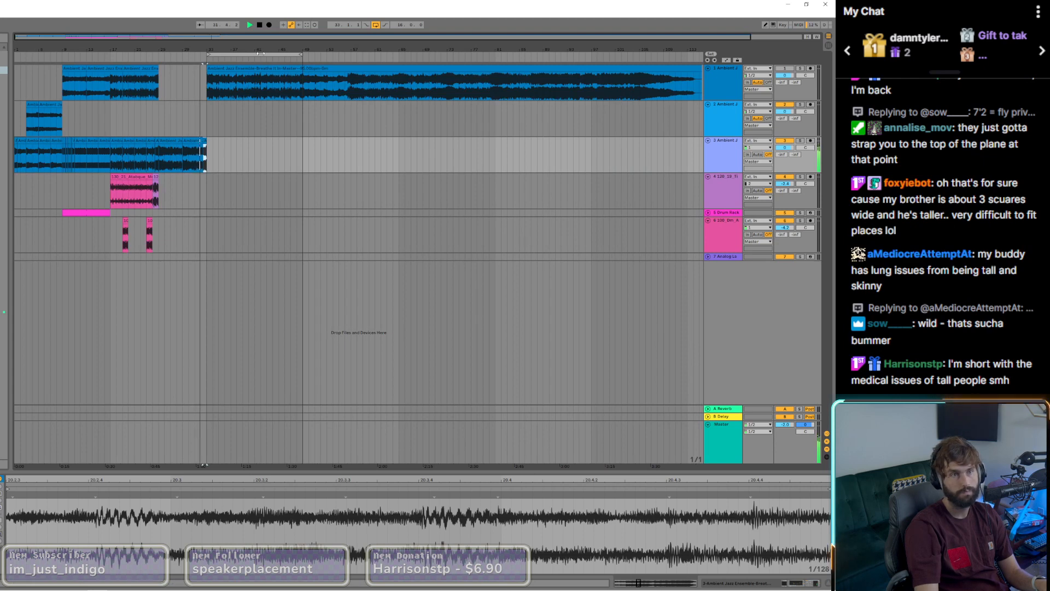
left_click_drag(259, 53, 161, 60)
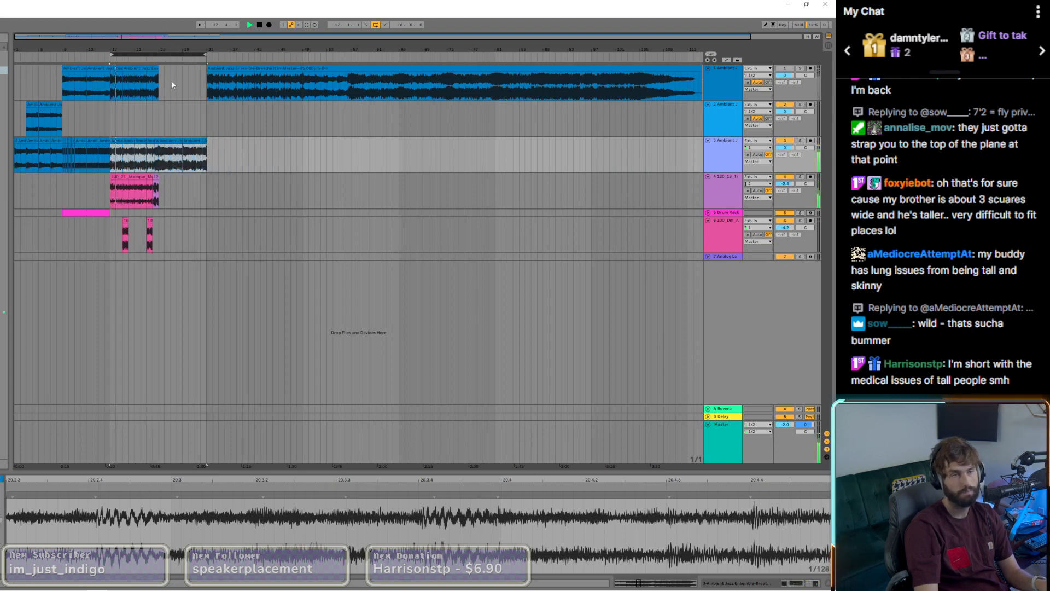
key("space")
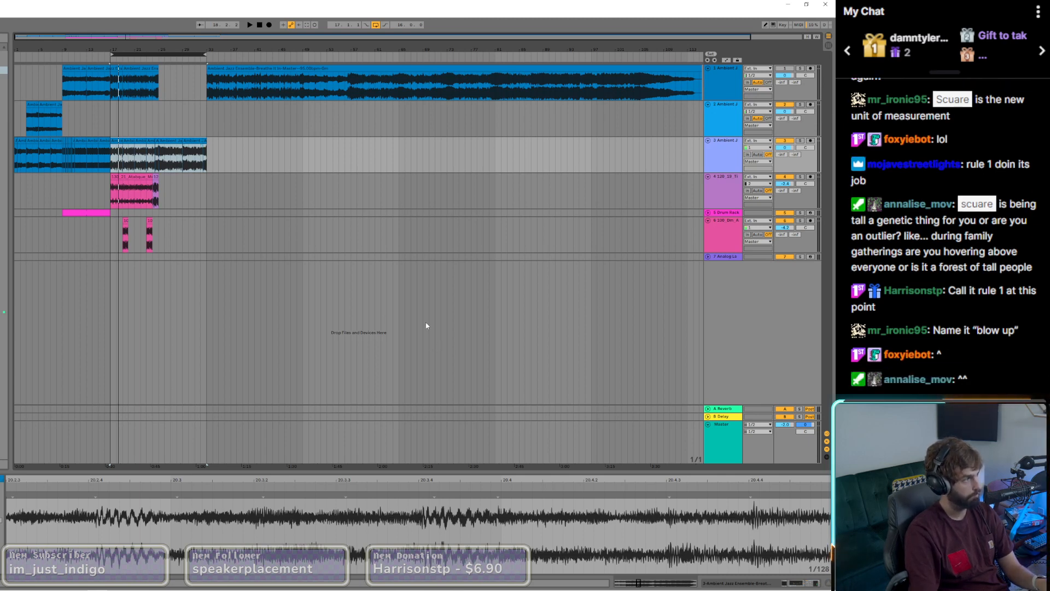
Step: Save the Live set under a new name in the Ableton Projects folder
key("ctrl+shift+s")
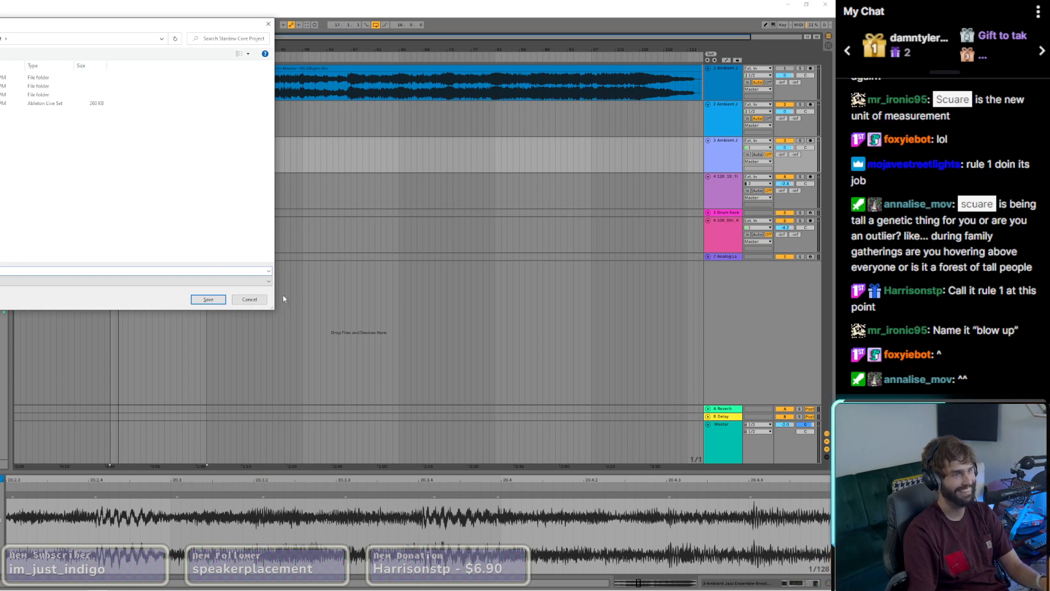
key("alt+Up")
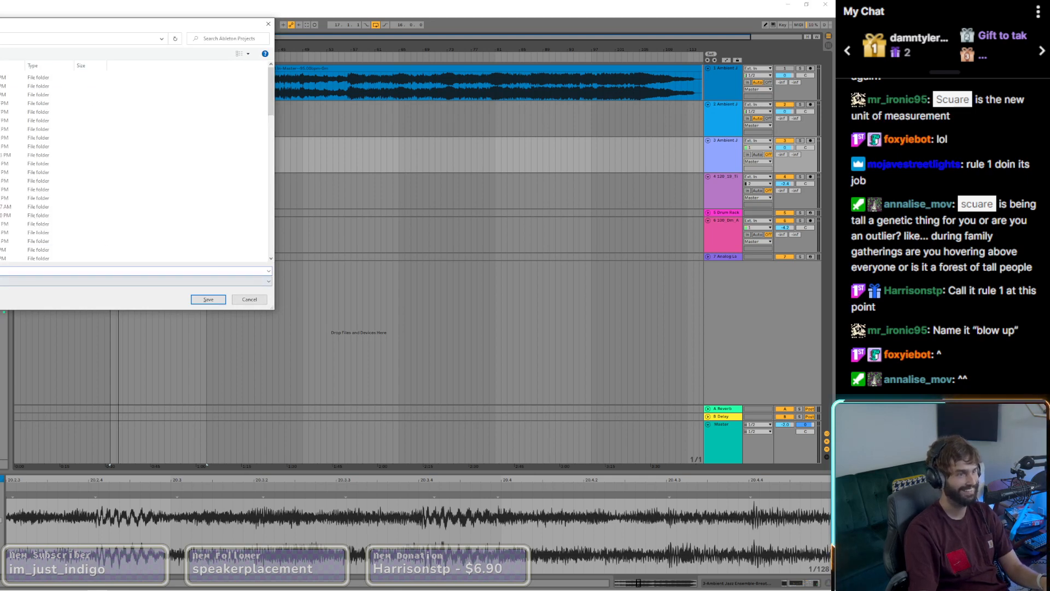
type("b")
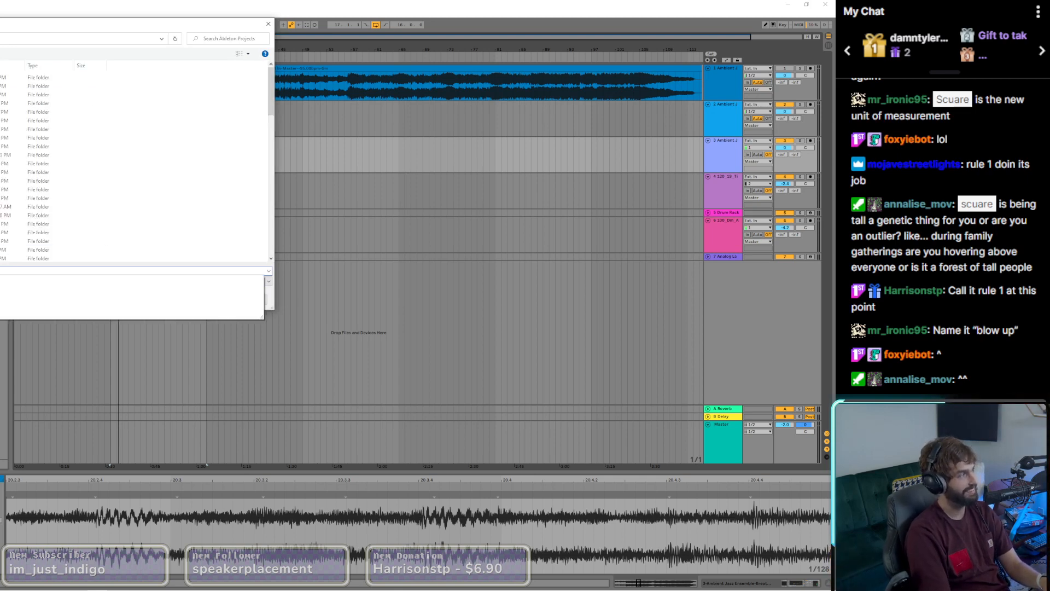
type("l")
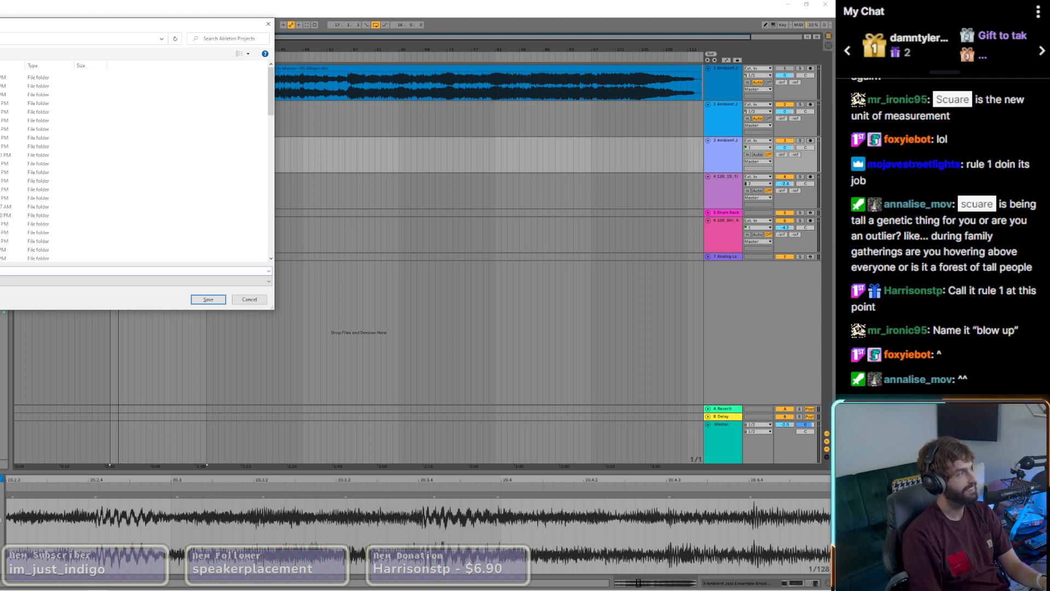
key("Return")
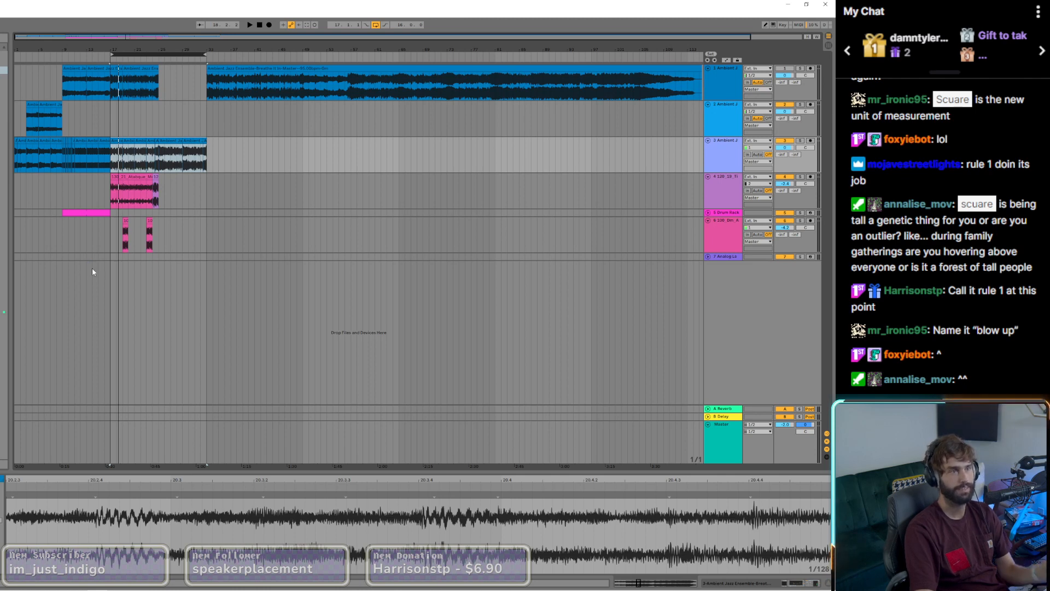
Step: Create a new Live set in Arrangement View and close the Analog Lab V window of the second MIDI track
key("ctrl+n")
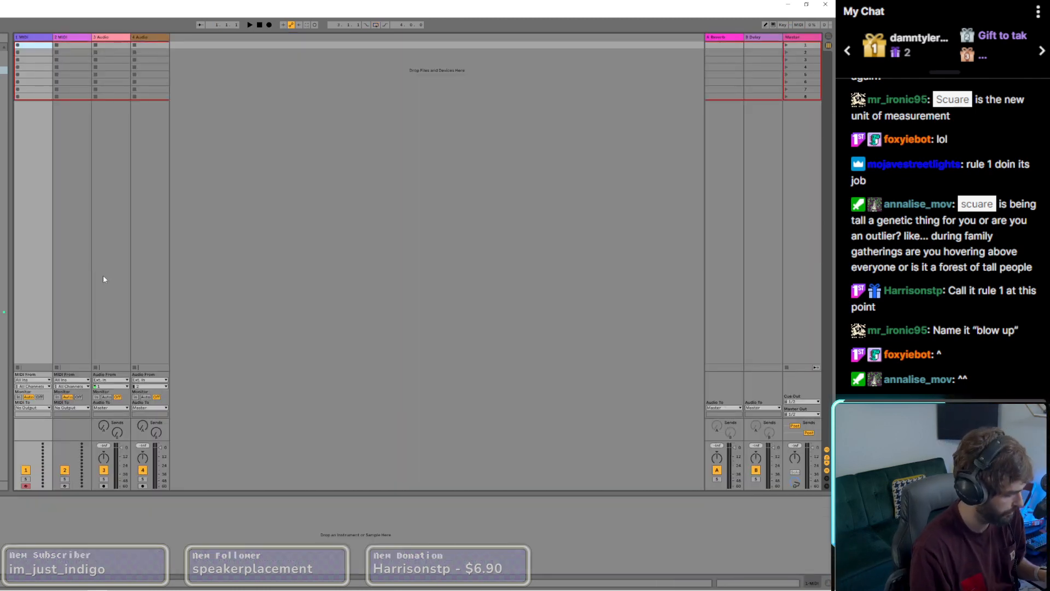
key("Tab")
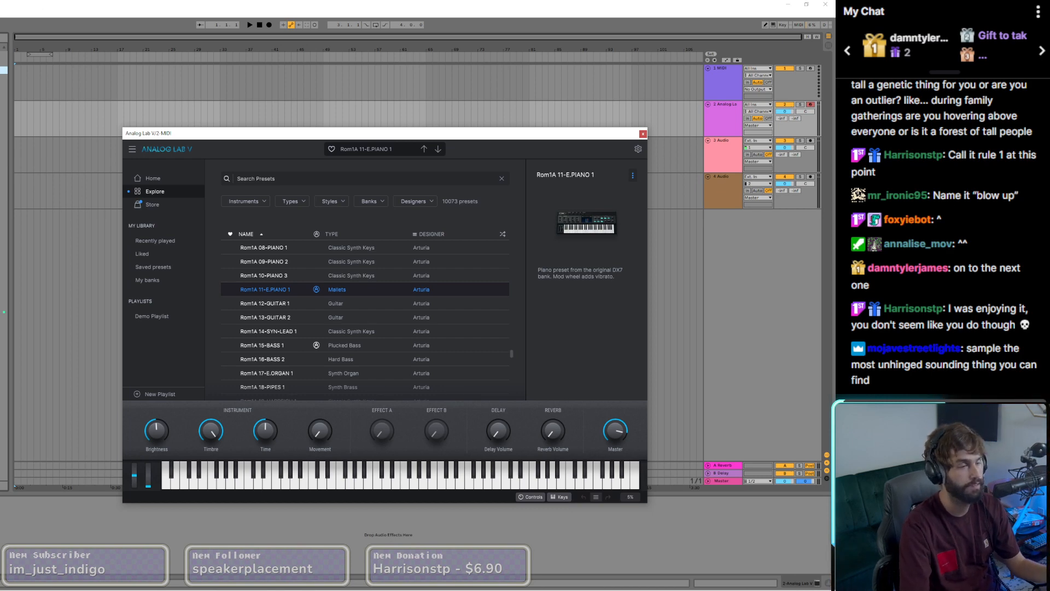
left_click(642, 133)
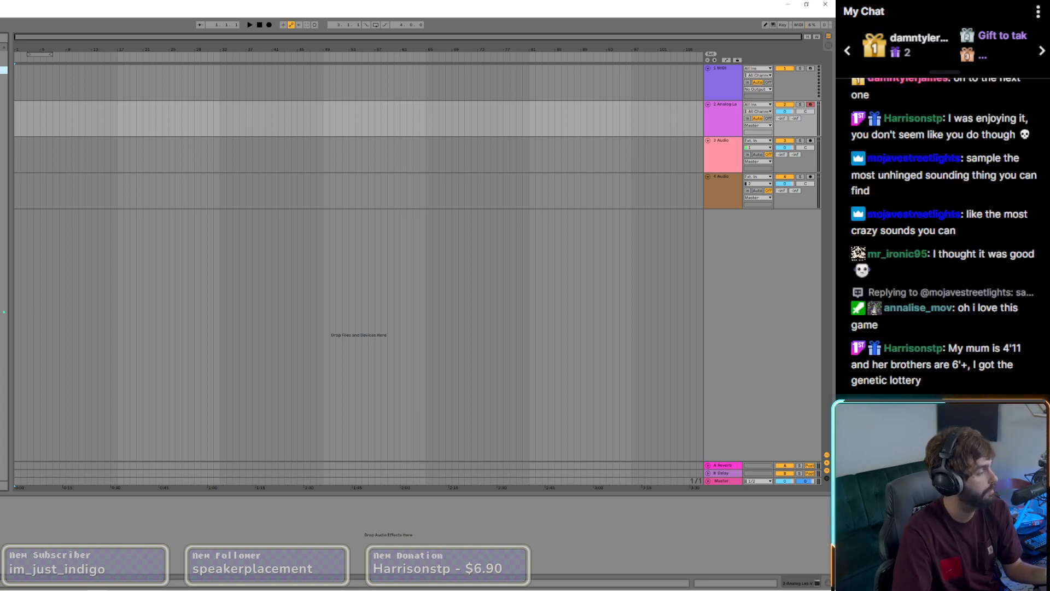
key("super")
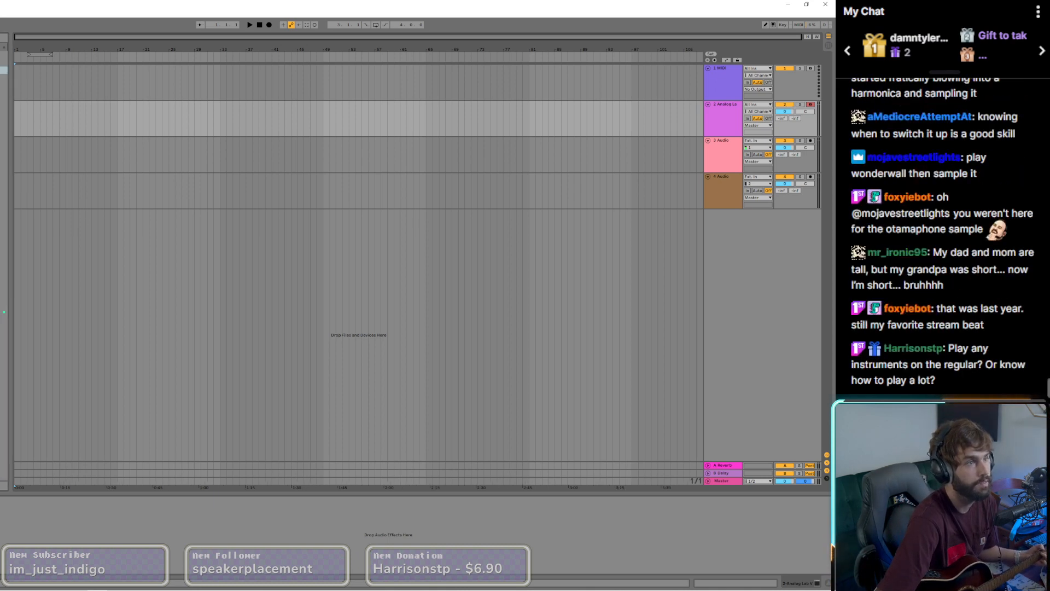
left_click(250, 25)
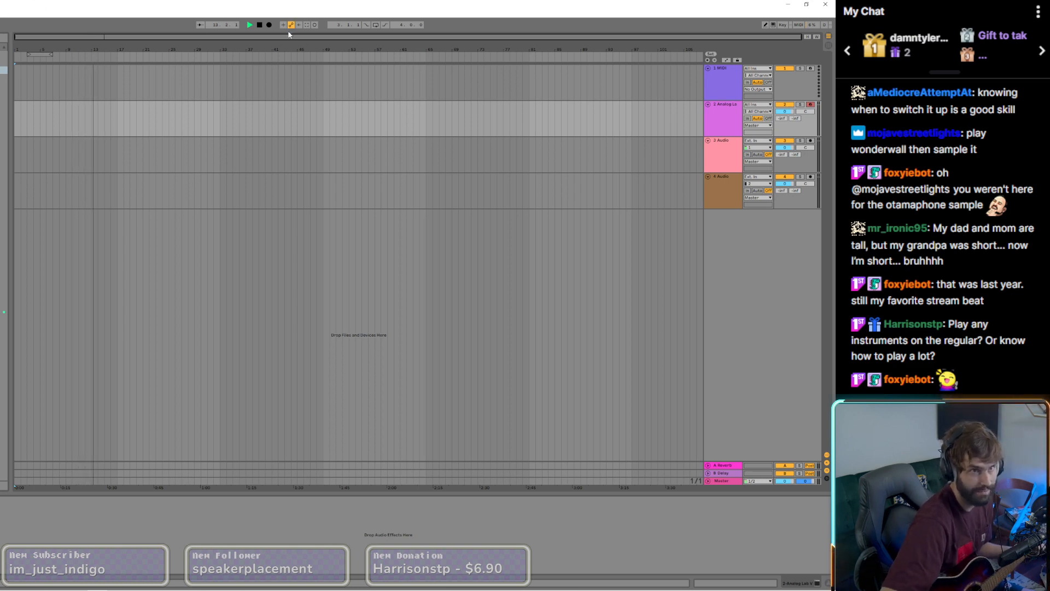
left_click(269, 24)
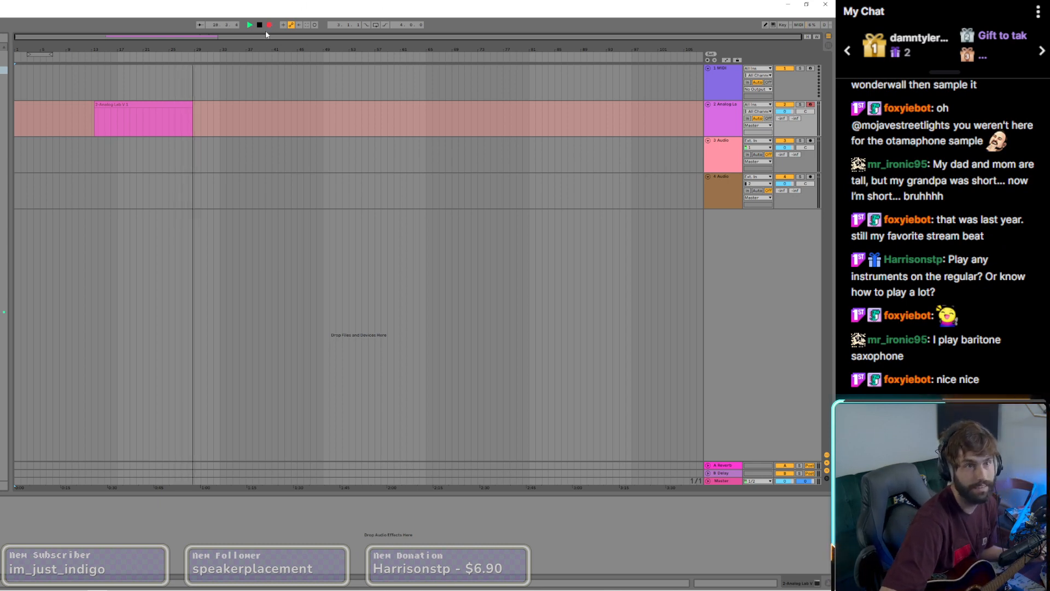
key("space")
left_click(153, 113)
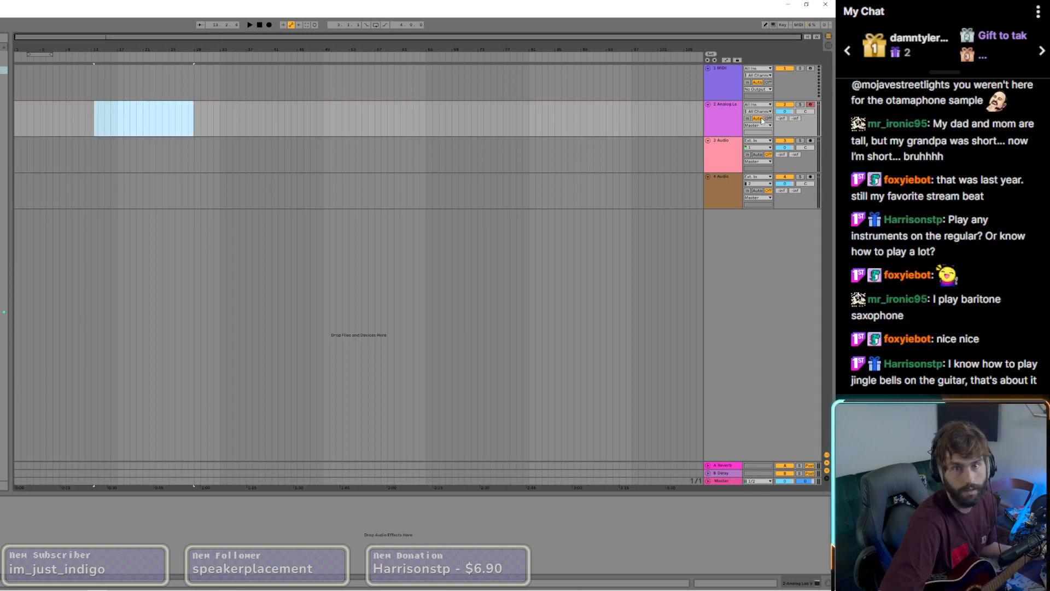
Step: Arm the third track for audio recording and record a guitar take of about 19 bars from bar 1
left_click(811, 141)
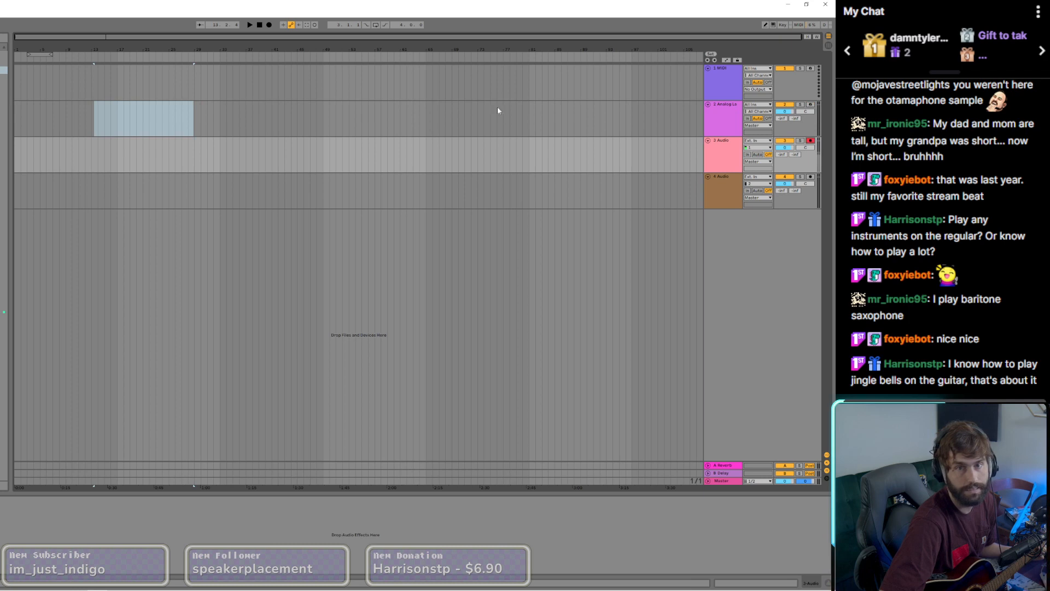
left_click(260, 27)
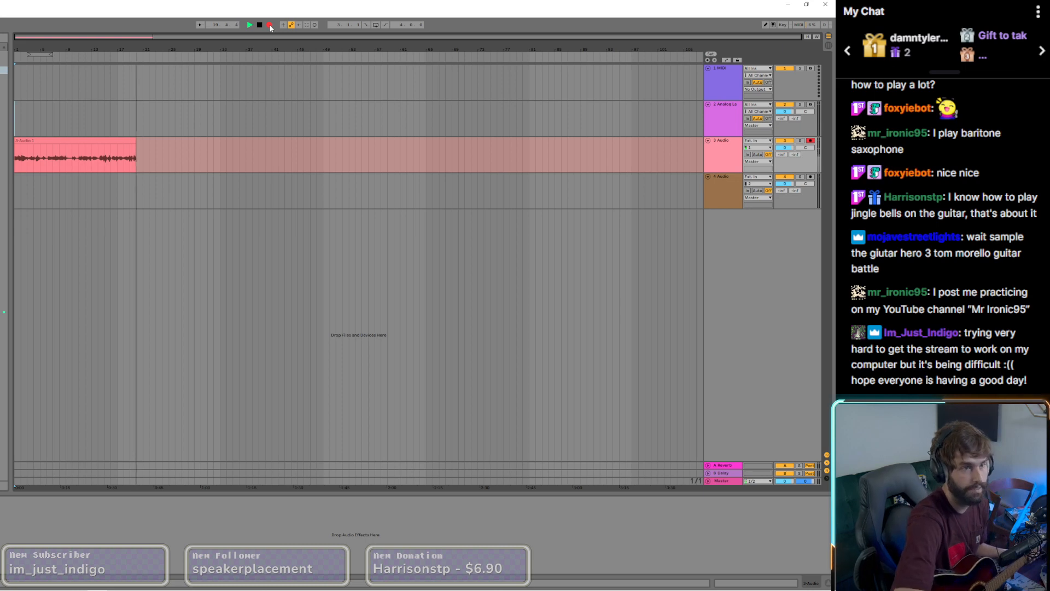
key("space")
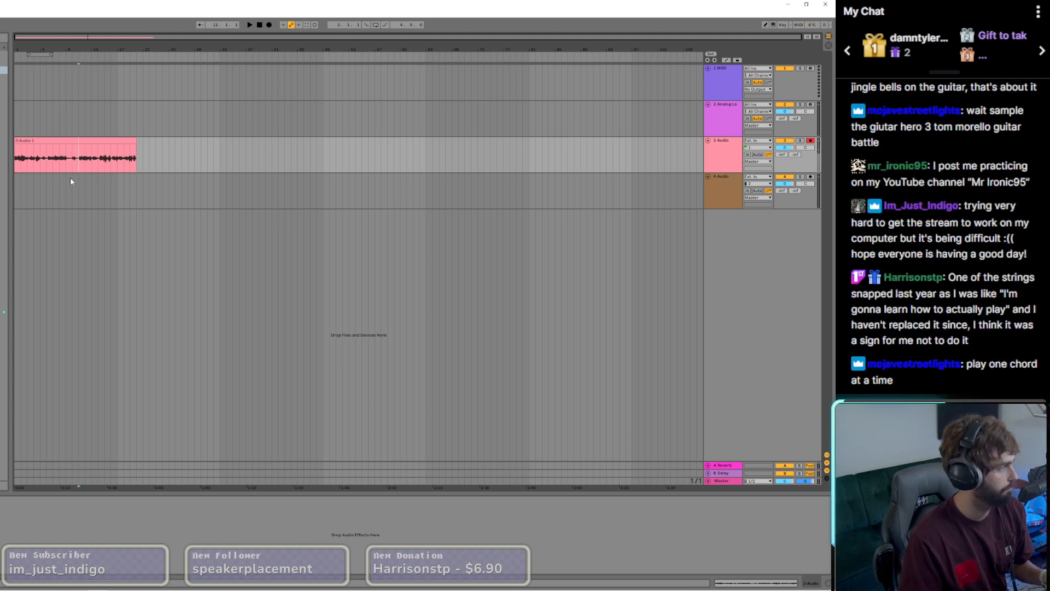
Step: Audition the recorded guitar take from bar 11 and stop playback
key("space")
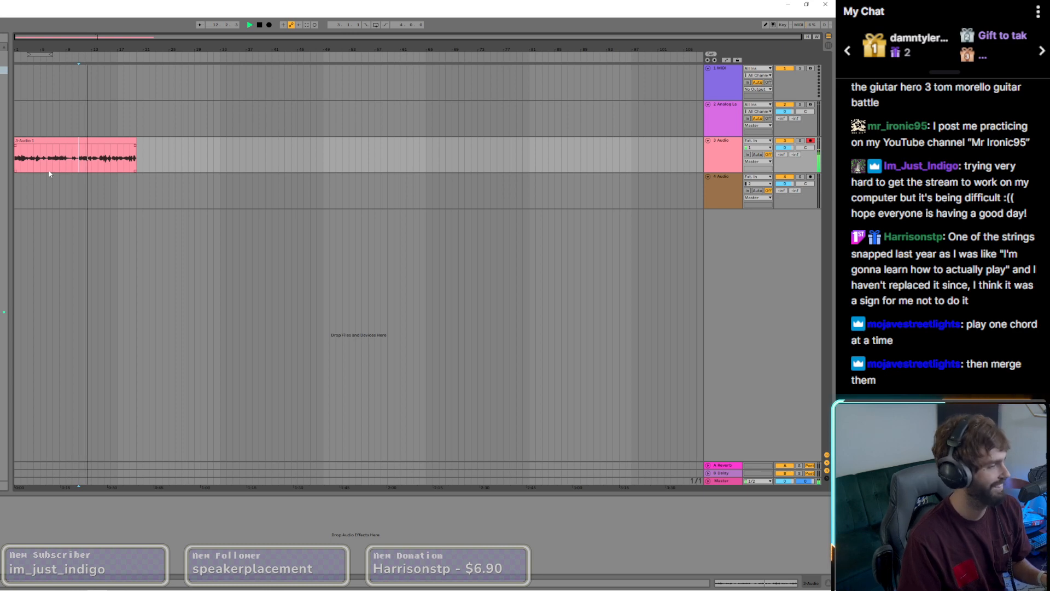
scroll(95, 170, "up", 3)
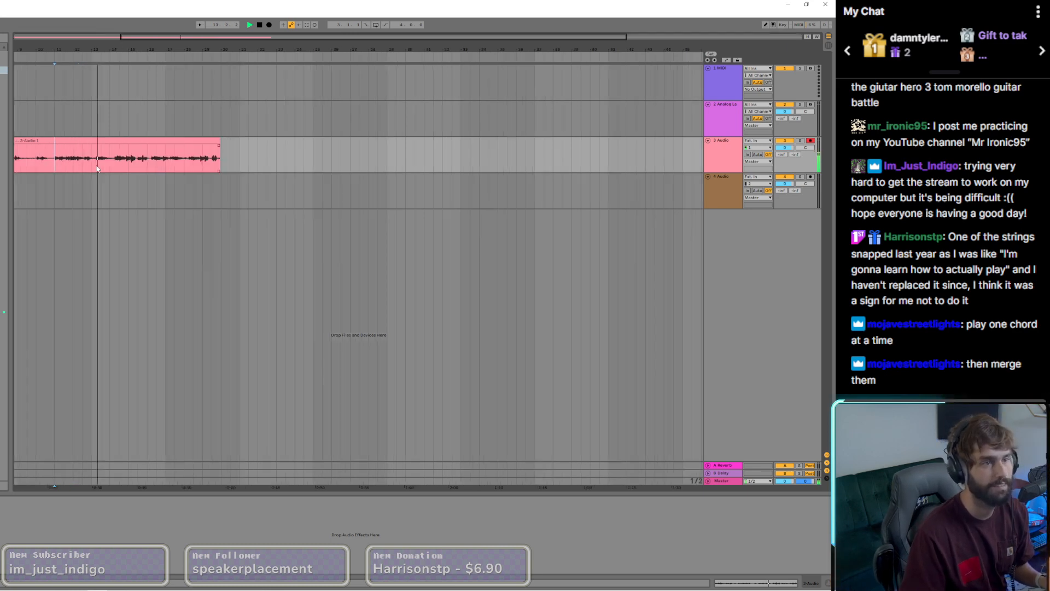
key("space")
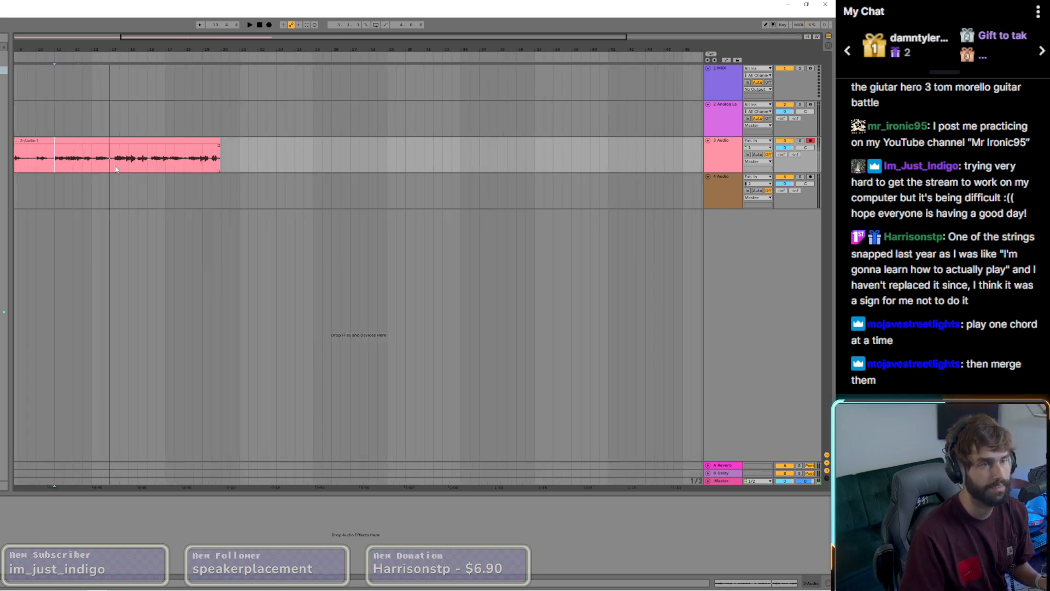
Step: Audition the recorded guitar take at several points between bars 16 and 18
left_click(167, 163)
key("space")
left_click(150, 164)
key("space")
key("space")
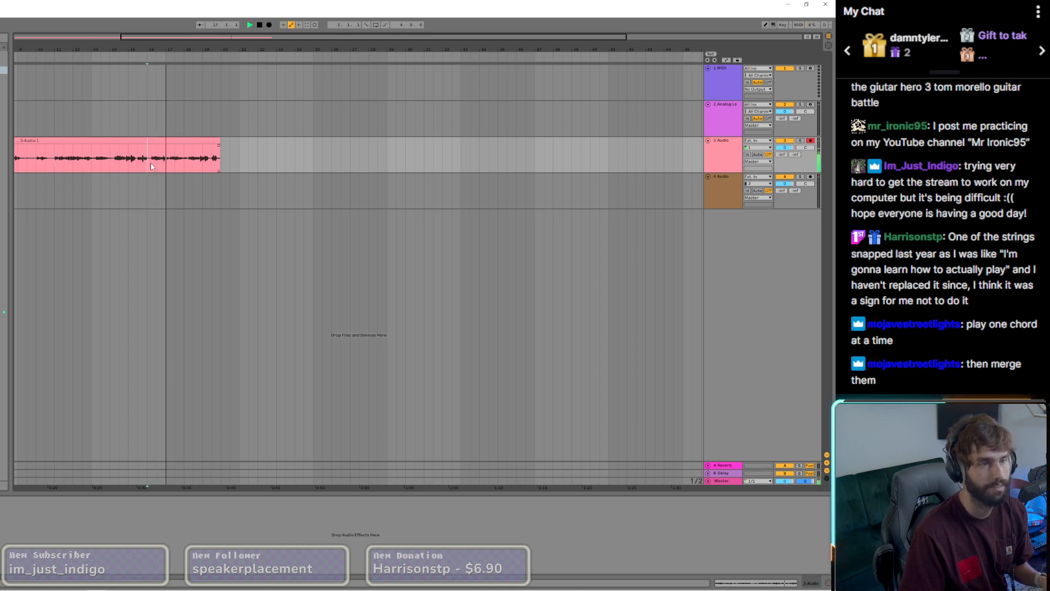
left_click(187, 164)
key("space")
key("space")
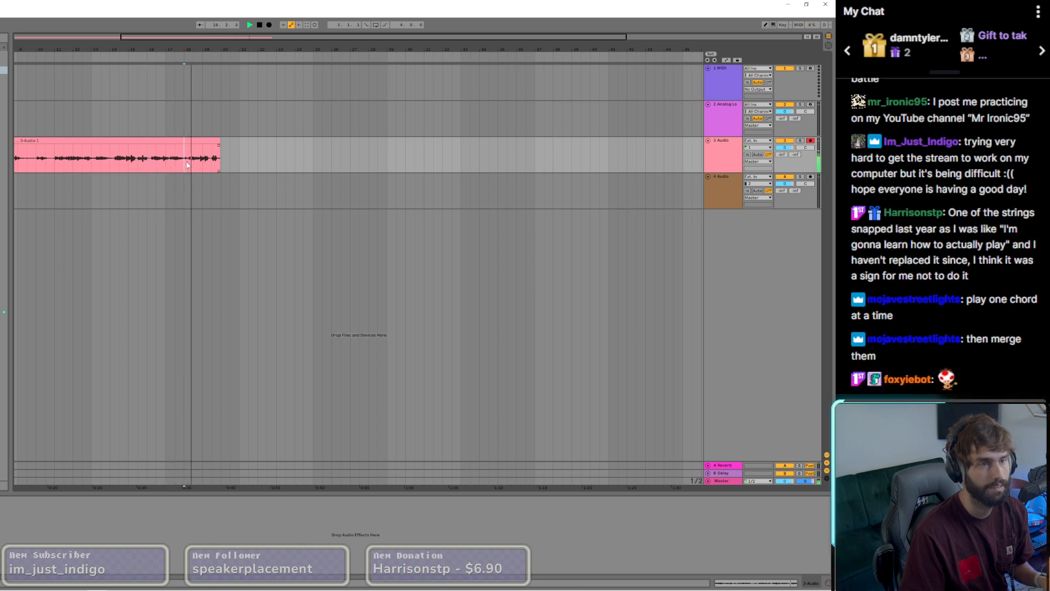
Step: Split the guitar take just after bar 18 and move the split-off end piece to start at bar 18
scroll(189, 164, "up", 3)
left_click(186, 146)
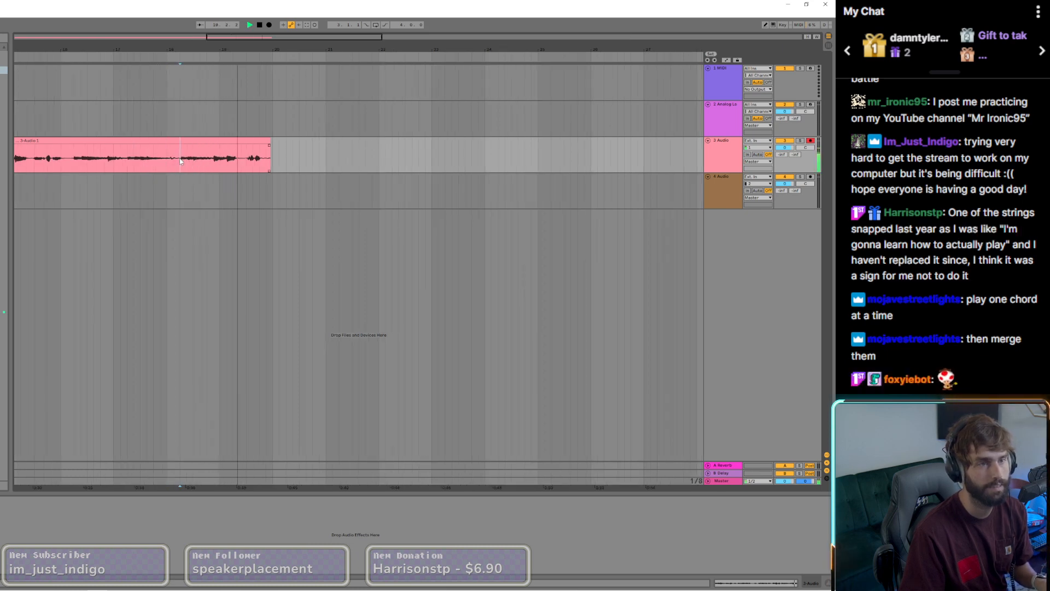
key("ctrl+e")
left_click_drag(189, 141, 176, 143)
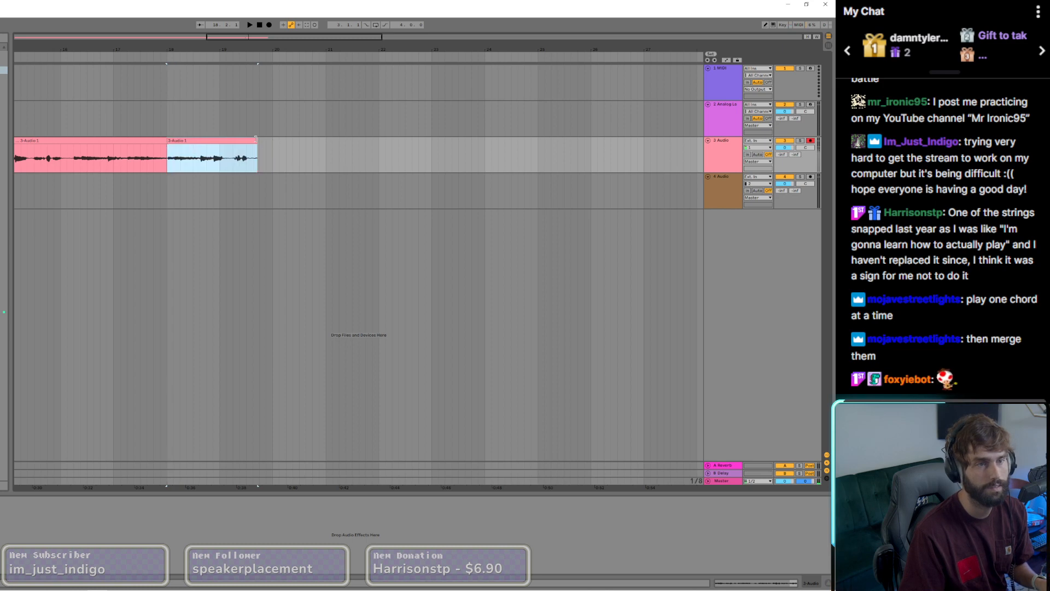
Step: Trim the lead-in of the end clip, align it to bar 18 and extend its end to bar 19
left_click_drag(256, 141, 176, 140)
left_click(168, 158)
key("space")
scroll(169, 158, "up", 6)
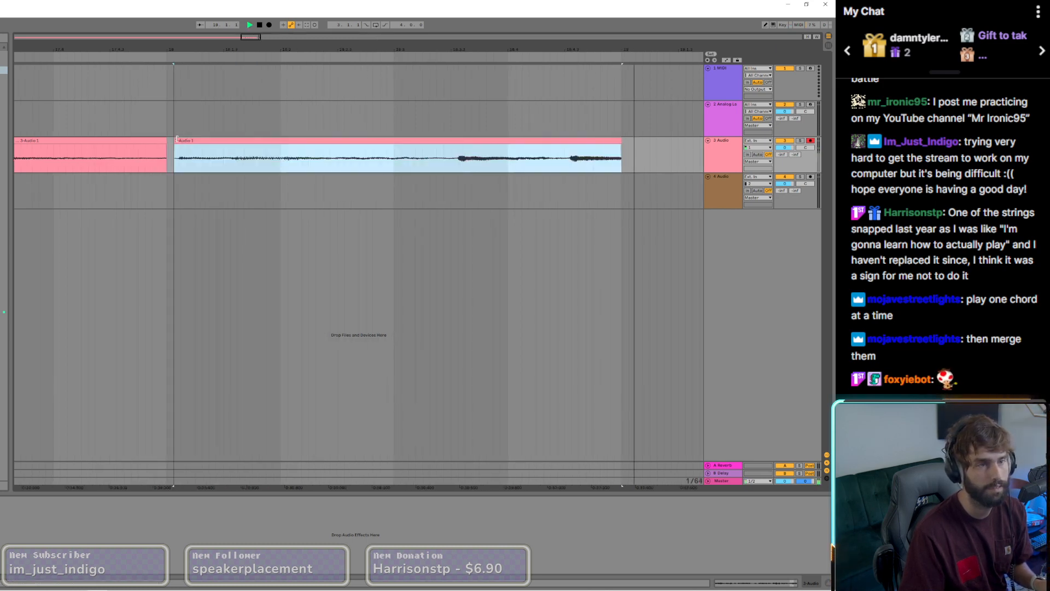
key("space")
scroll(174, 141, "up", 8)
key("space")
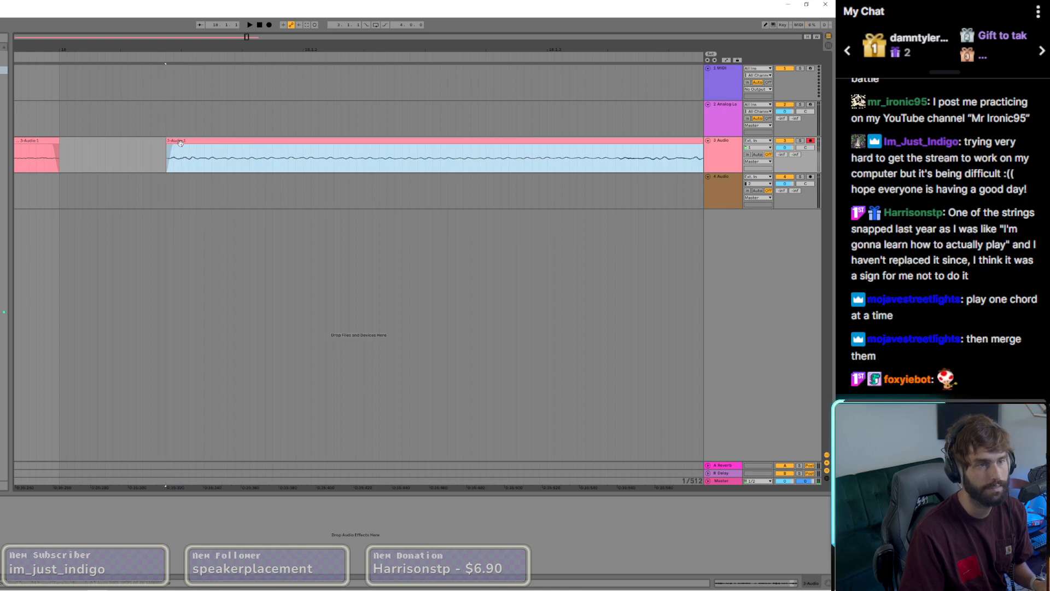
scroll(81, 145, "down", 10)
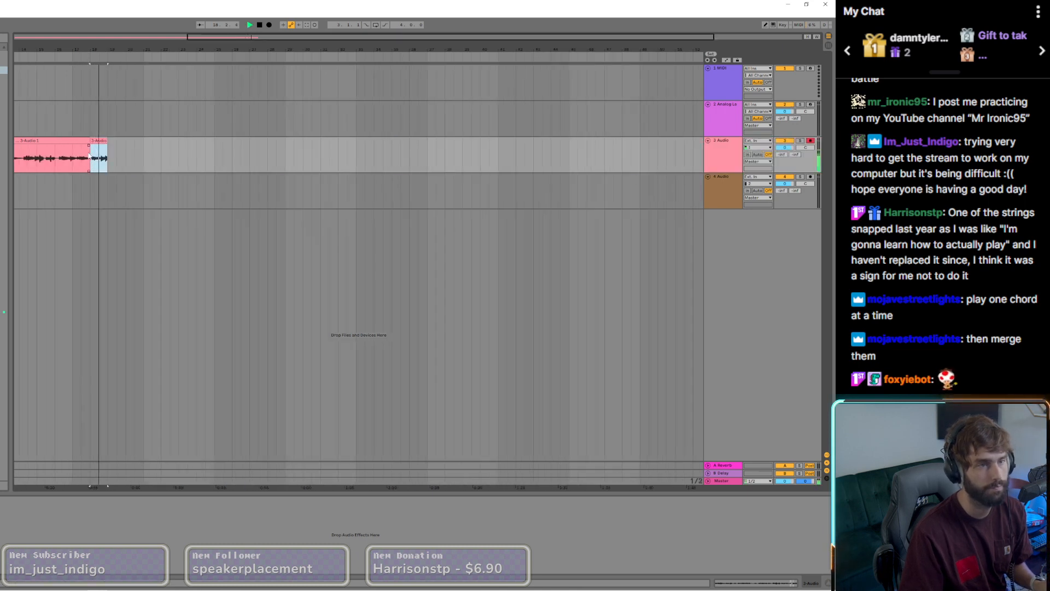
scroll(91, 160, "up", 8)
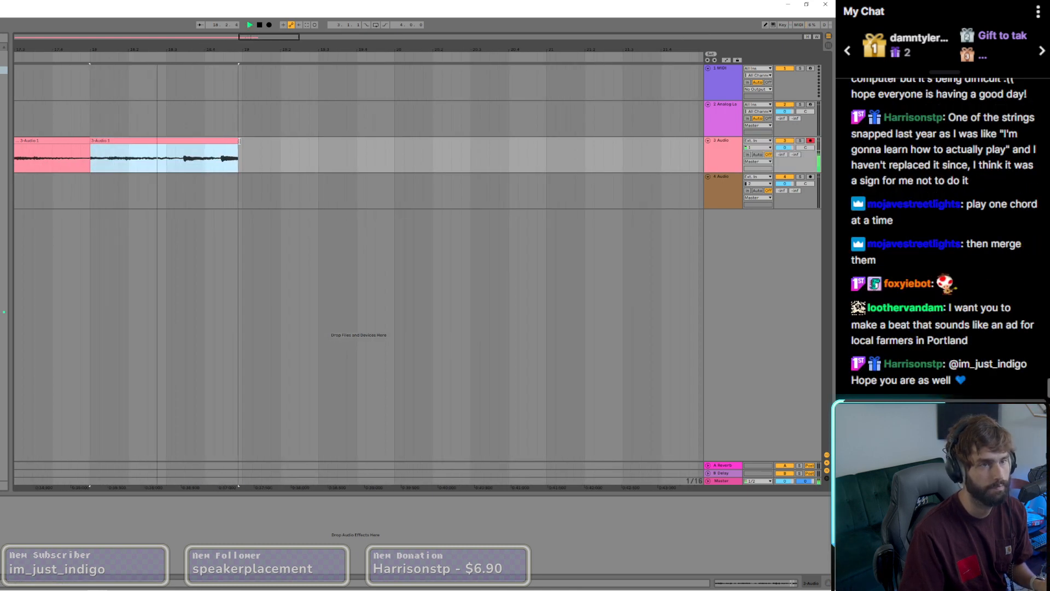
left_click_drag(235, 140, 239, 140)
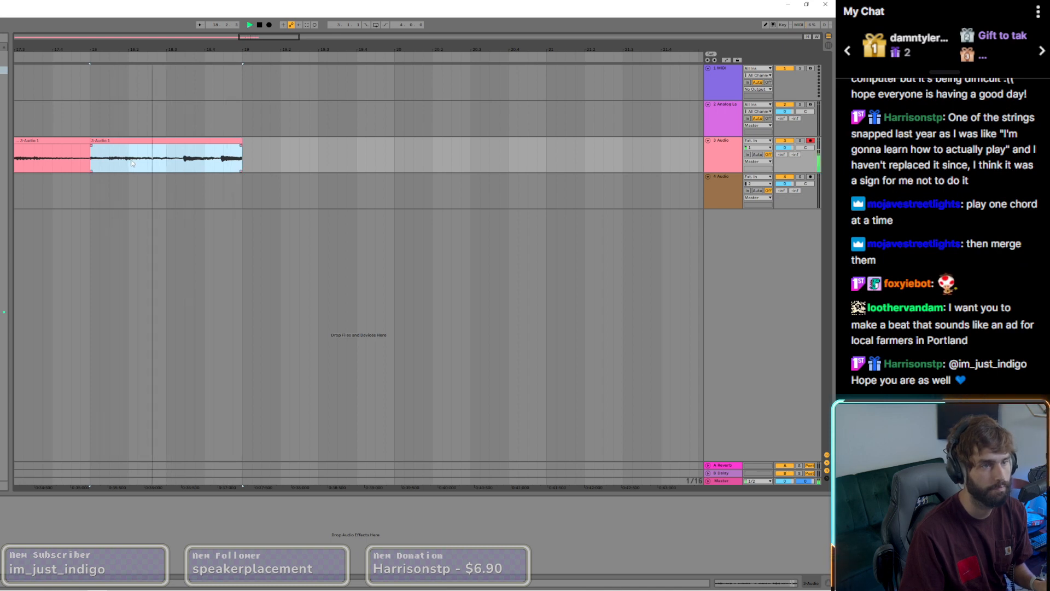
Step: Audition the guitar take from bar 12, from the beginning, and around bars 4 and 6 for usable chords
scroll(131, 163, "down", 8)
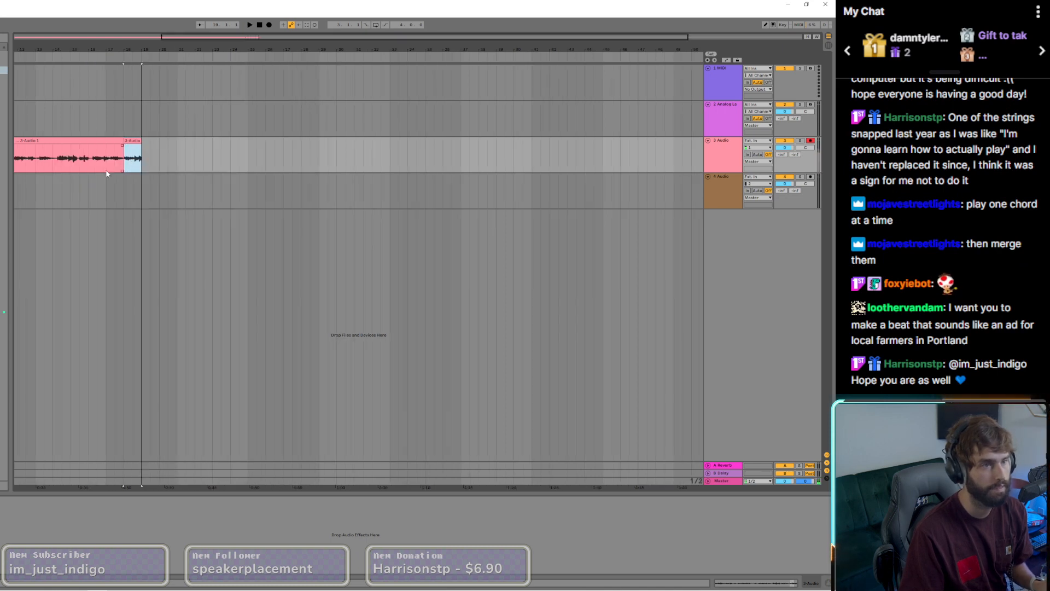
left_click(16, 166)
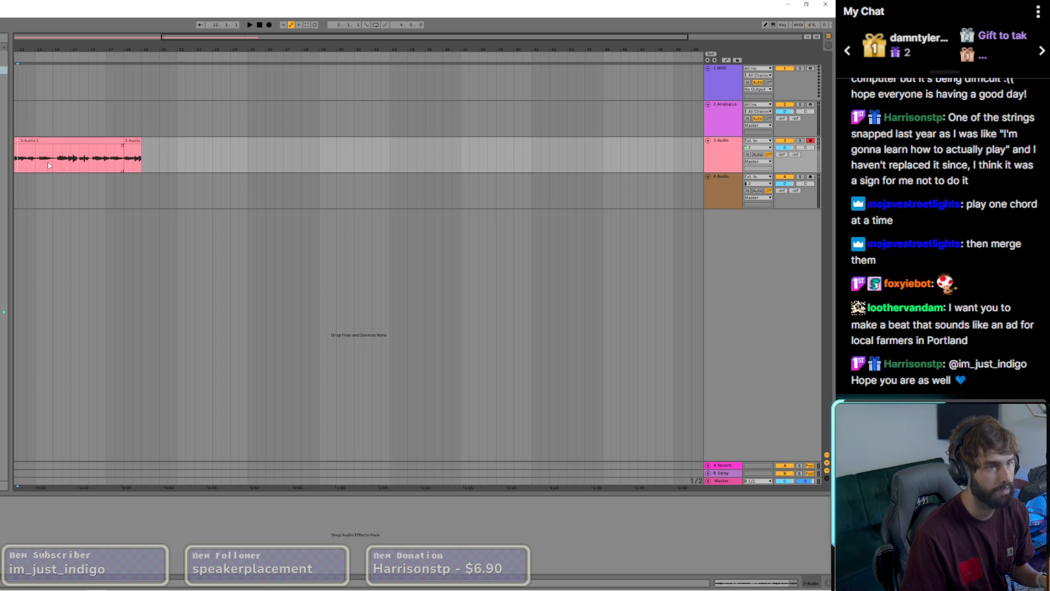
key("space")
left_click_drag(22, 49, 183, 43)
left_click(16, 161)
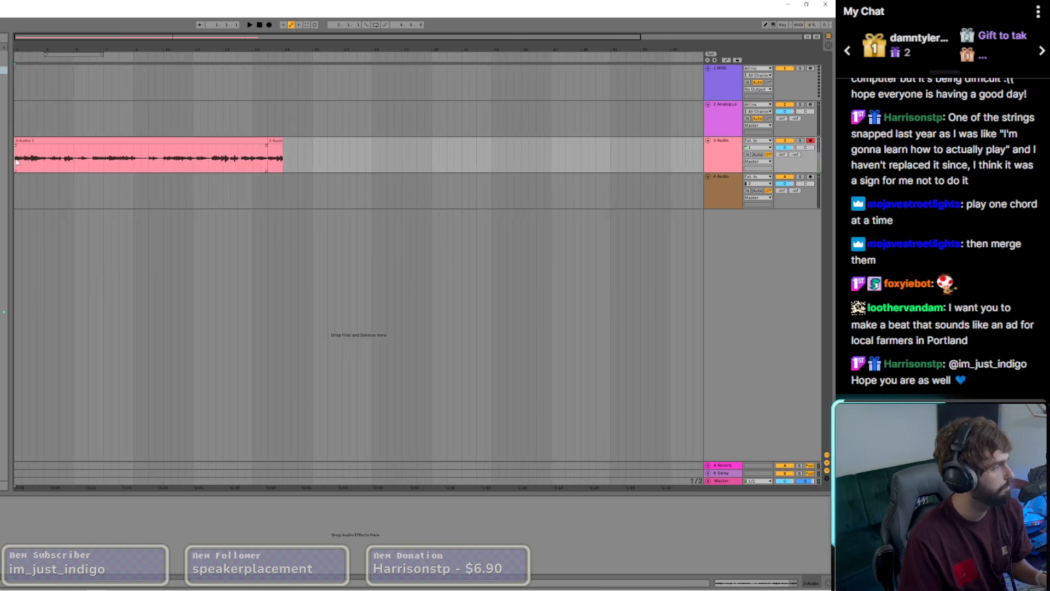
key("space")
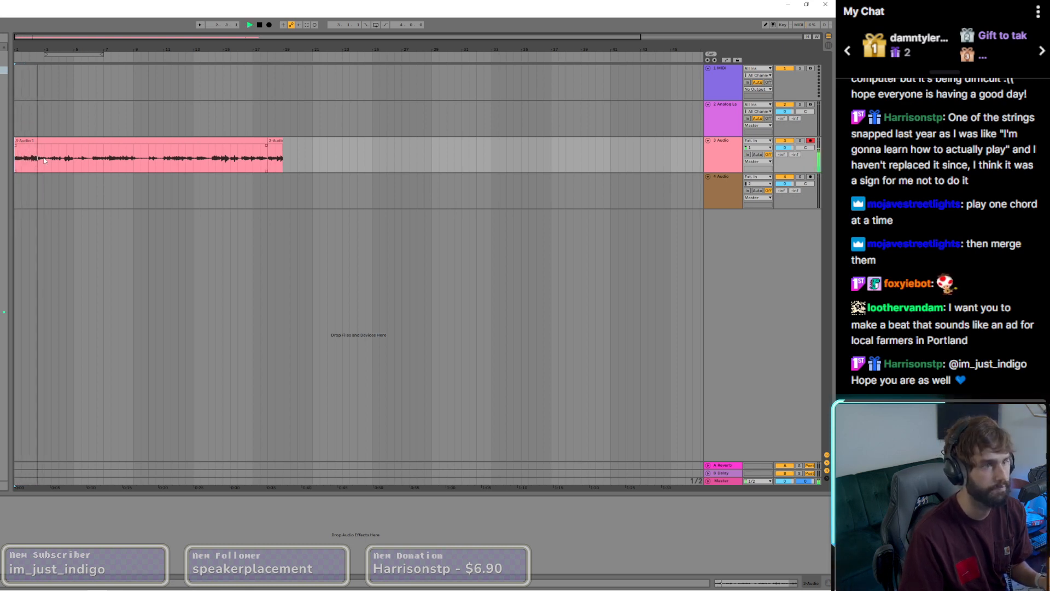
scroll(47, 161, "up", 5)
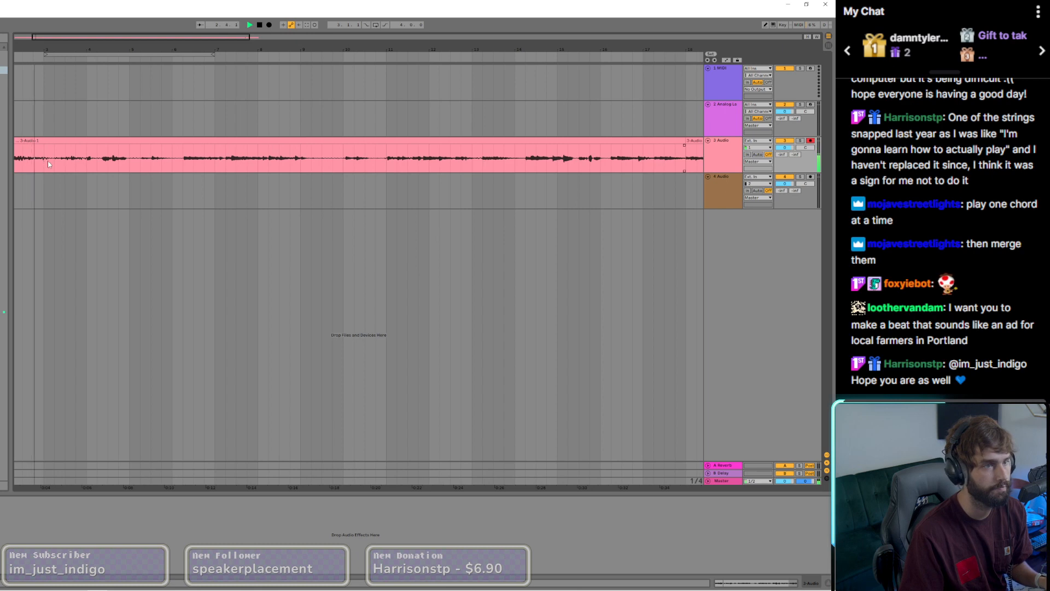
left_click(99, 161)
key("space")
key("space")
left_click(183, 159)
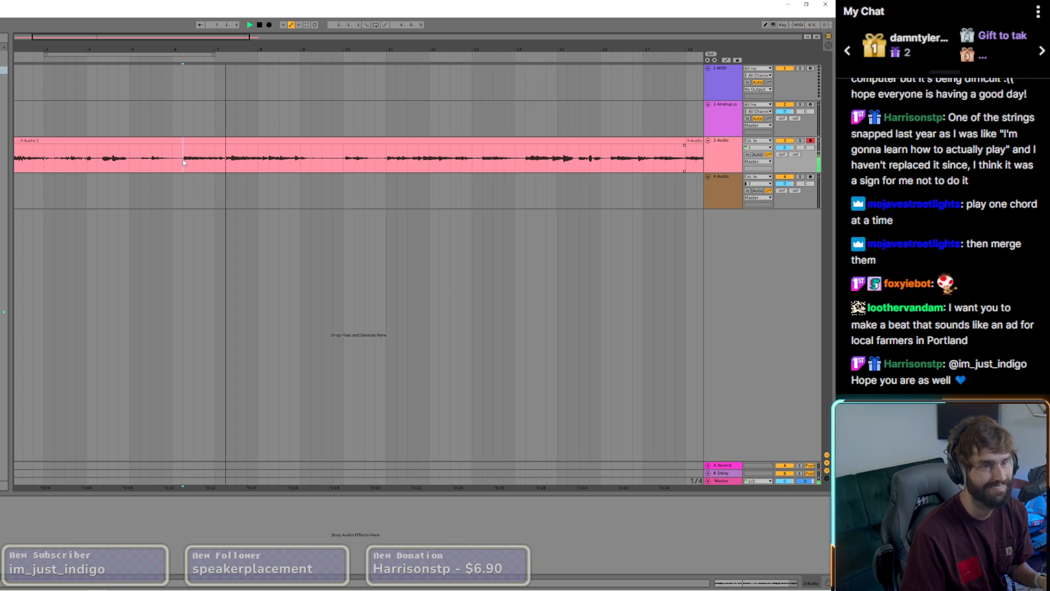
key("space")
Step: Split the guitar take at the second beats of bars 6, 7 and 8 to isolate two one-bar chord clips
left_click_drag(183, 159, 225, 169)
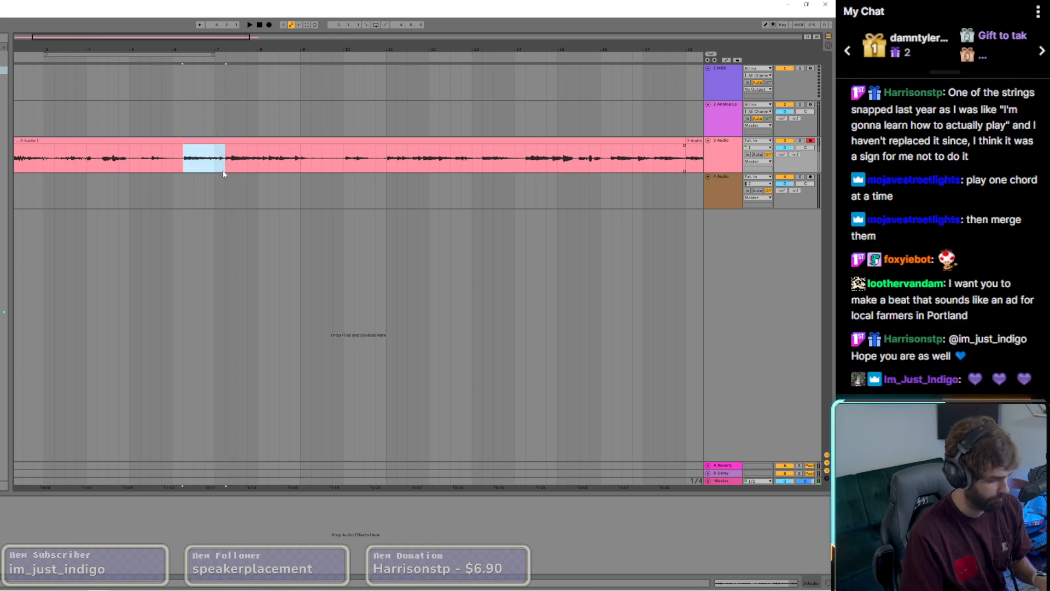
key("ctrl+e")
key("space")
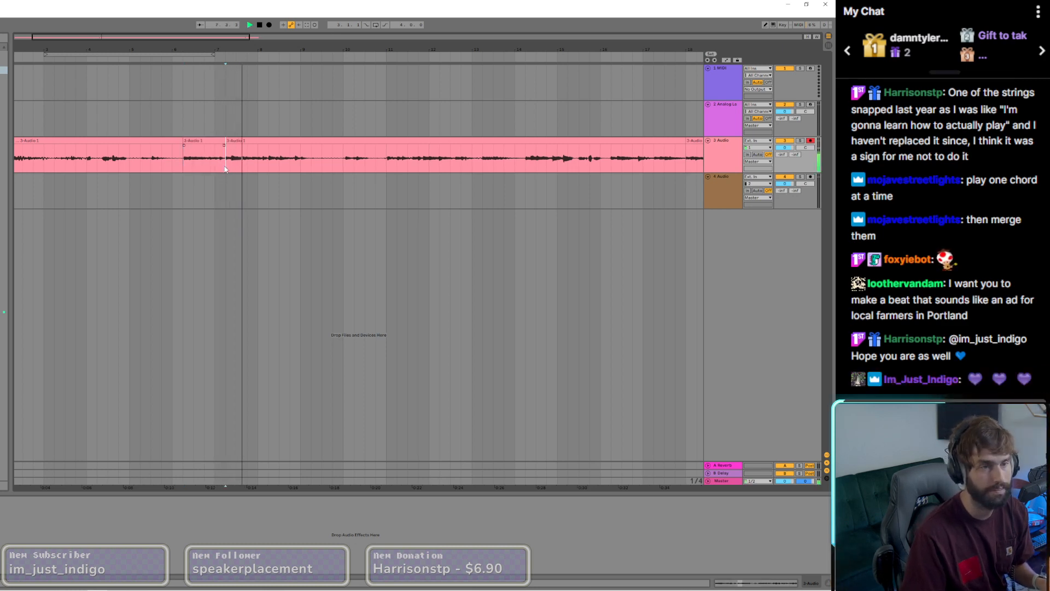
key("space")
left_click(269, 173)
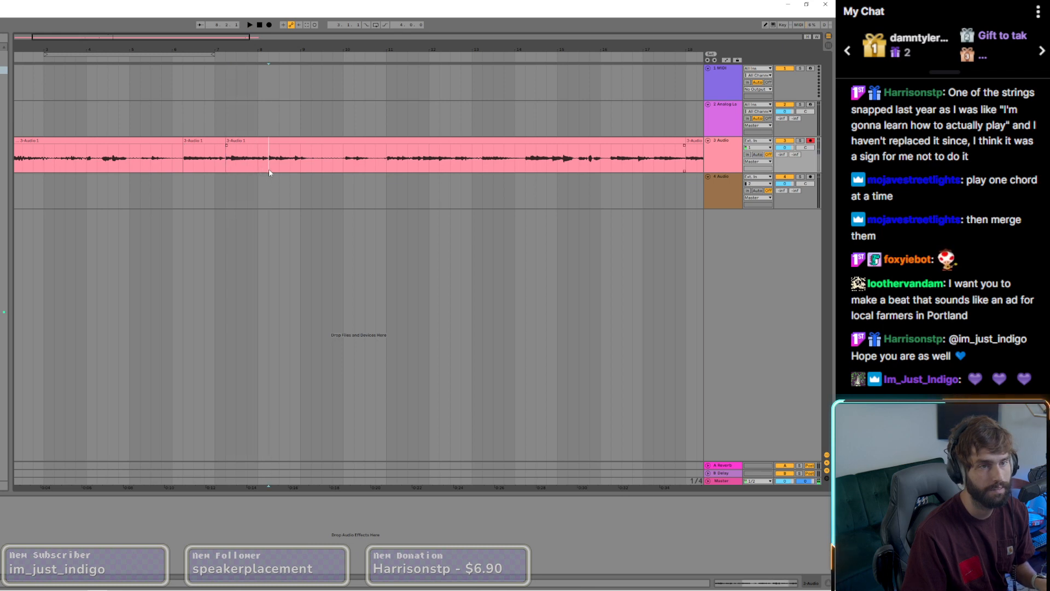
key("space")
Step: Split out the chord between bars 11 and 12 and move it directly behind the two isolated chord clips
left_click(386, 164)
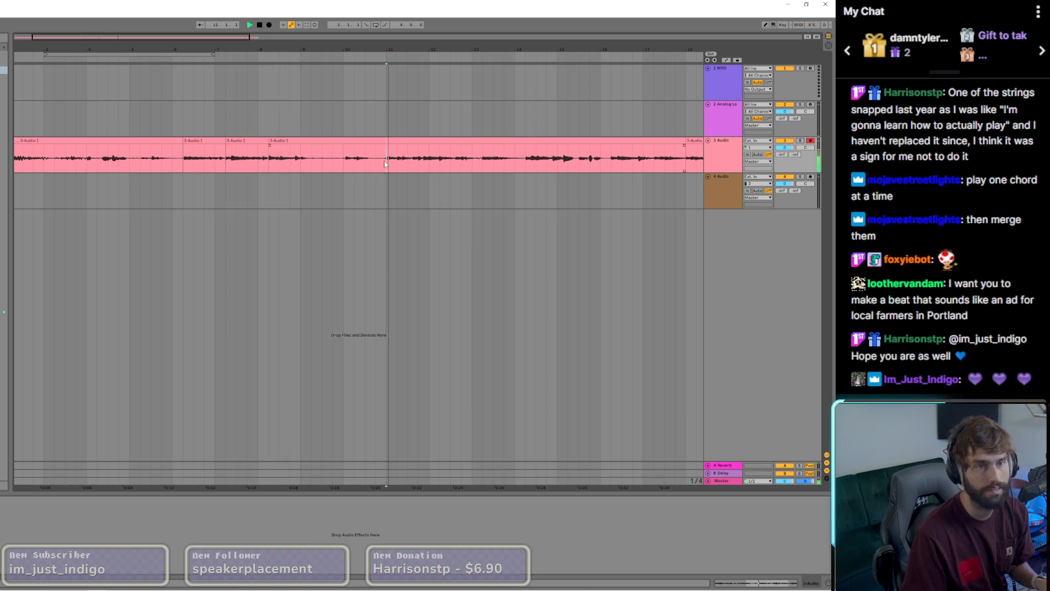
left_click(430, 163)
key("ctrl+e")
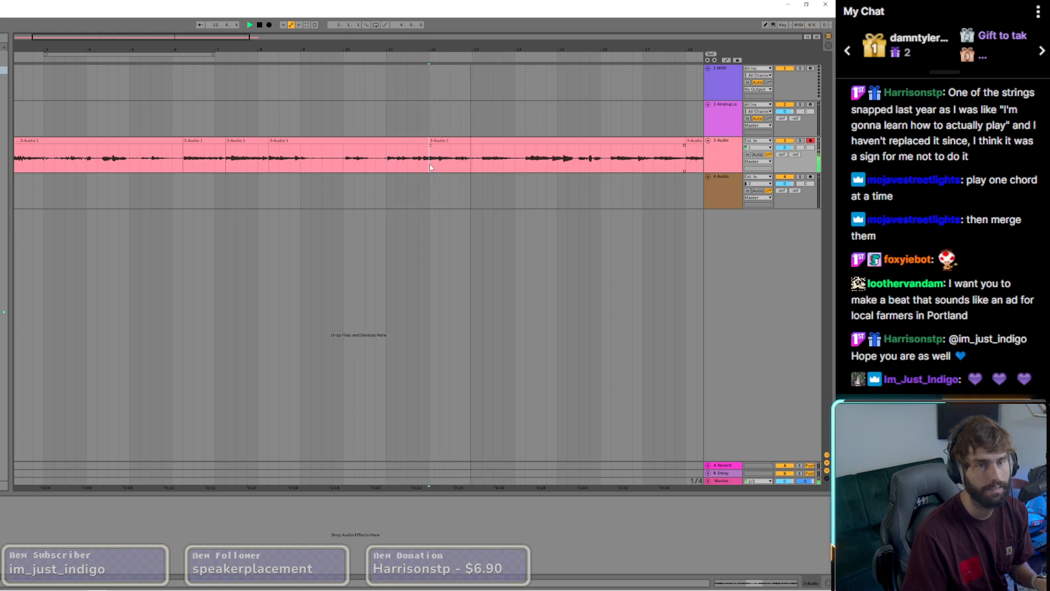
left_click(414, 140)
key("space")
left_click(386, 166)
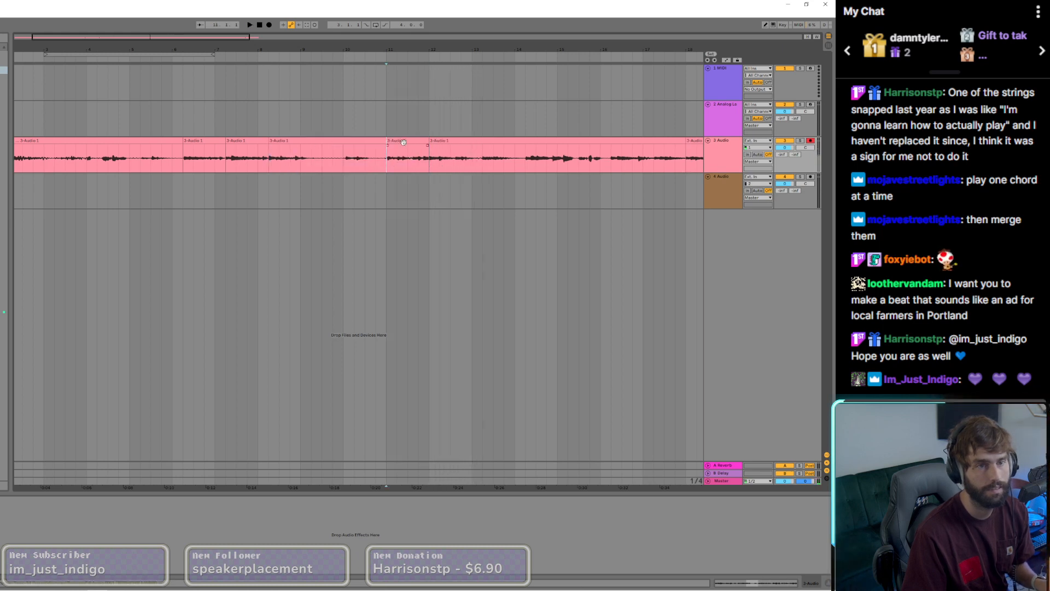
left_click_drag(403, 143, 289, 149)
Step: Audition the three consecutive chord clips from bar 6 and compare them with the end clip at bar 18
left_click(183, 160)
key("space")
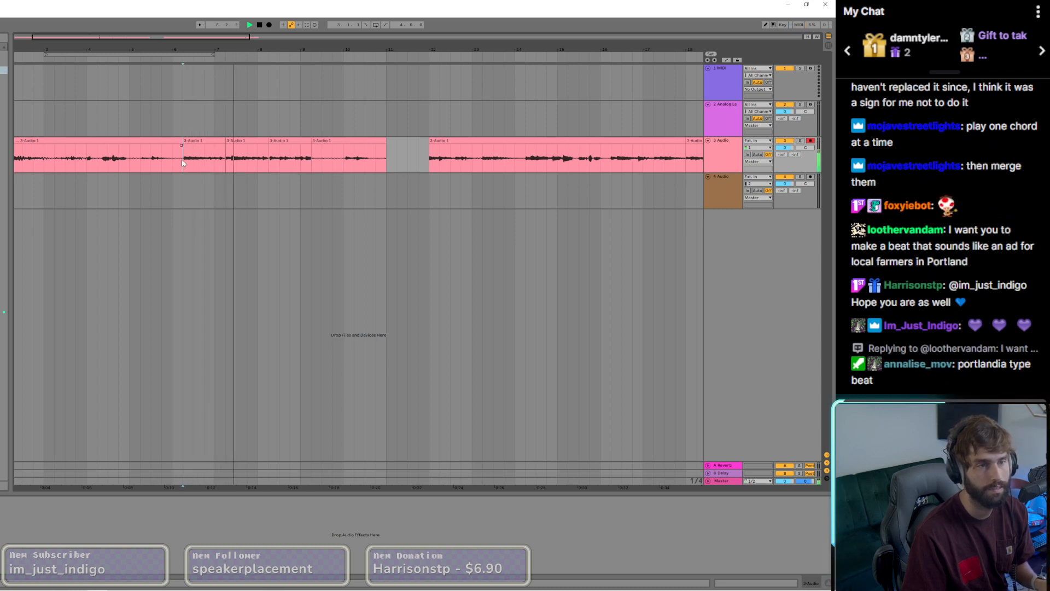
scroll(228, 174, "down", 3)
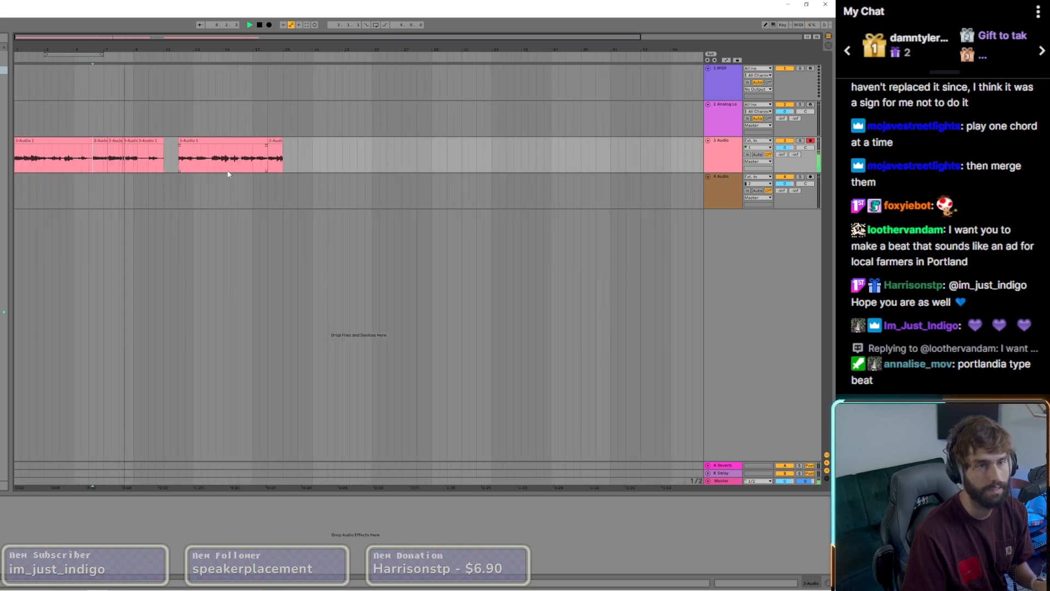
scroll(230, 171, "up", 3)
left_click(326, 162)
key("space")
scroll(326, 163, "down", 3)
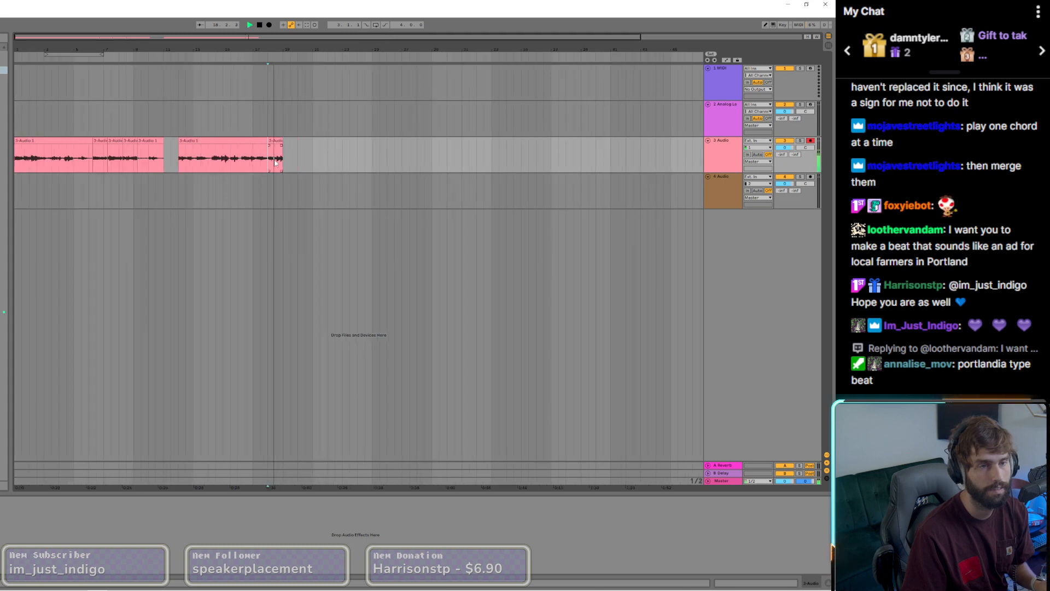
left_click(109, 159)
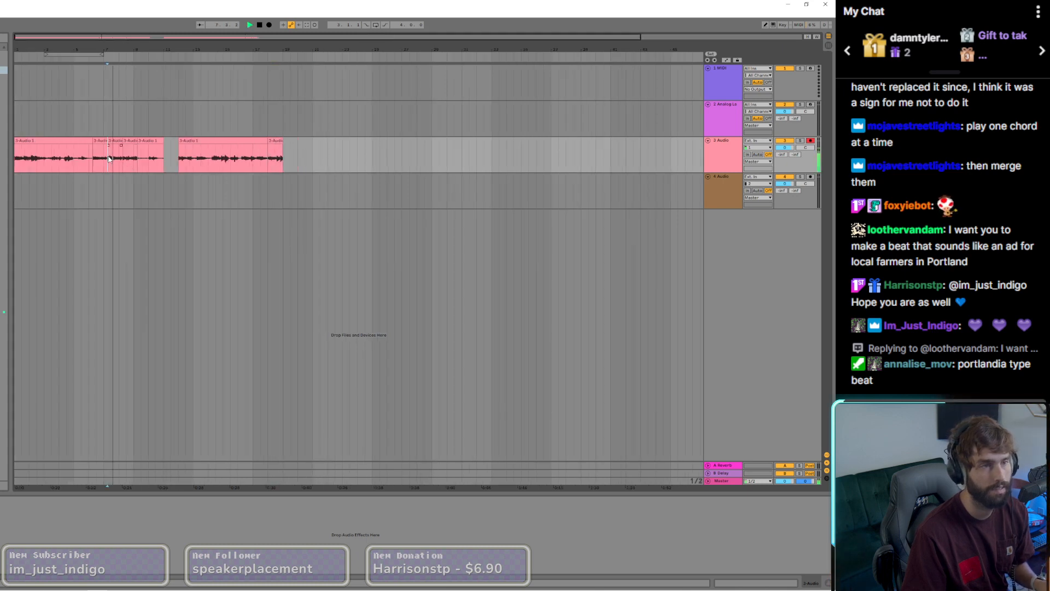
key("space")
Step: Select the three one-bar chord clips together and move them to the start of the track at bar 1
left_click(127, 143)
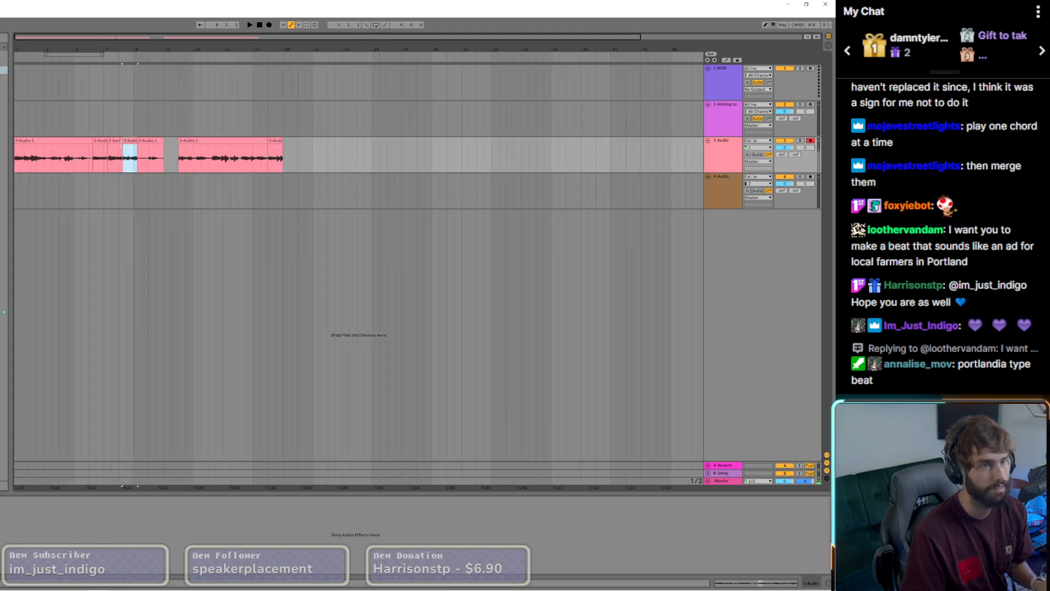
left_click(108, 141, "shift")
left_click_drag(115, 144, 37, 145)
Step: Delete all leftover guitar clips after the three chord clips on the third track
left_click(68, 141)
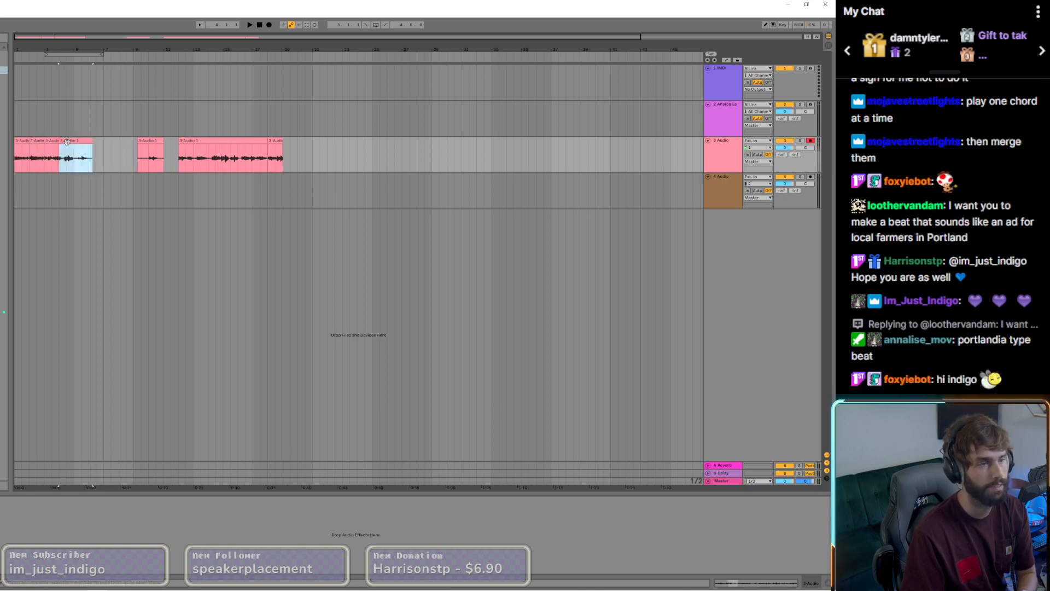
key("Delete")
left_click(163, 142)
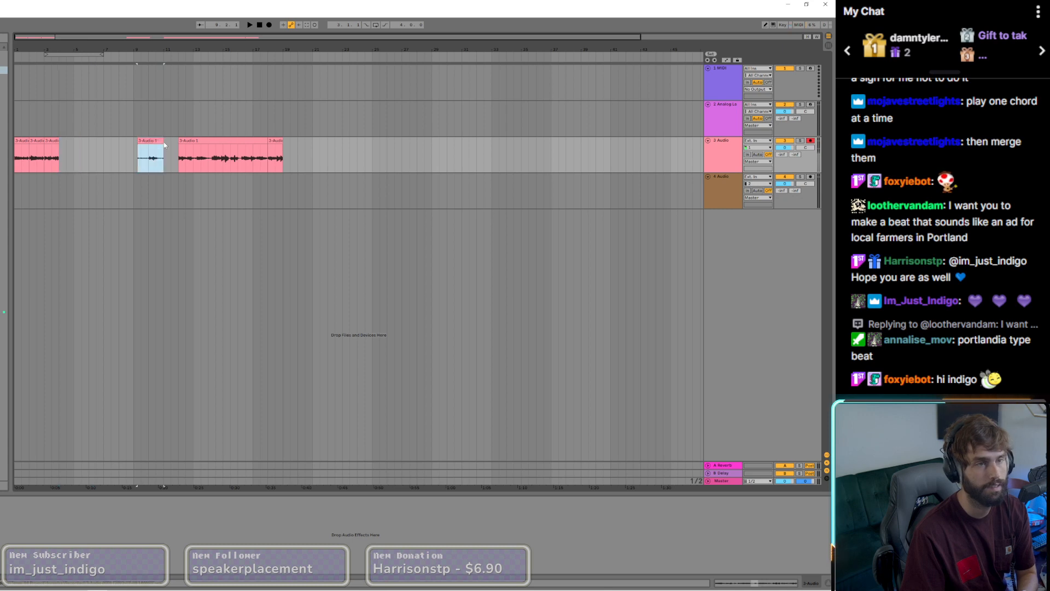
key("Delete")
left_click(219, 143)
key("Delete")
left_click(275, 142)
key("Delete")
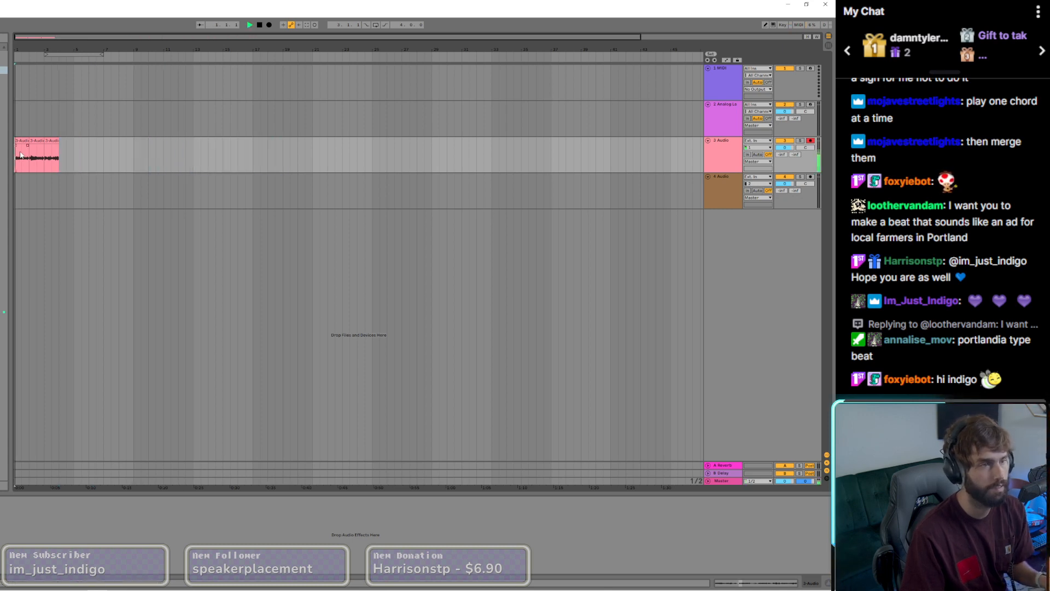
Step: Copy the first chord clip to bar 4 and set the loop to cover bars 1 to 5
left_click(23, 141)
left_click_drag(23, 141, 69, 147)
scroll(23, 152, "up", 8)
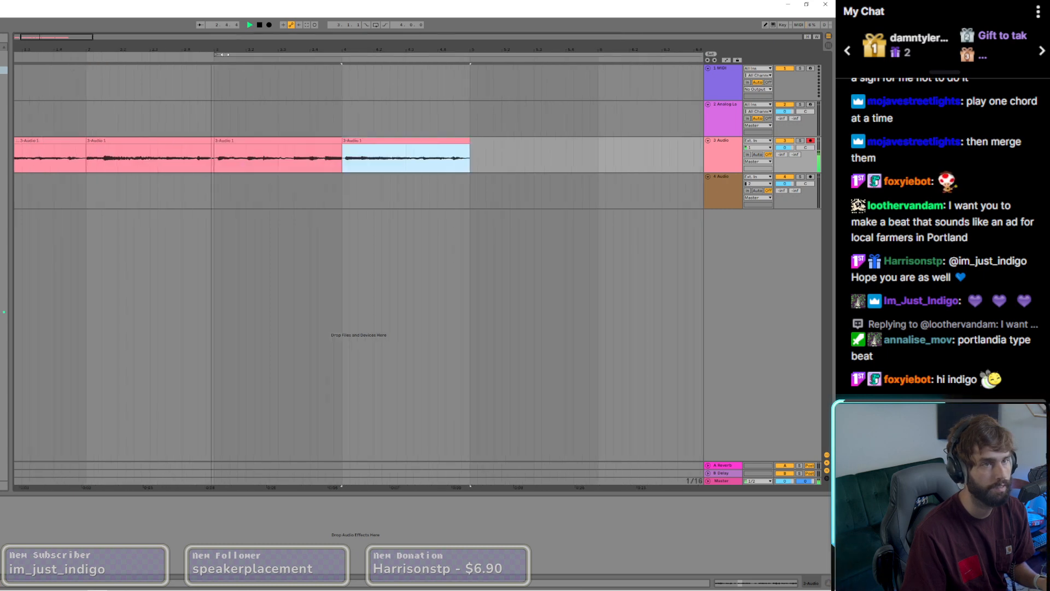
mouse_move(225, 55)
left_mouse_down()
mouse_move(1, 55)
mouse_move(24, 41)
left_mouse_up()
Step: Trim the silence before the first chord's attack and shift the clip back to bar 1
left_click(17, 141)
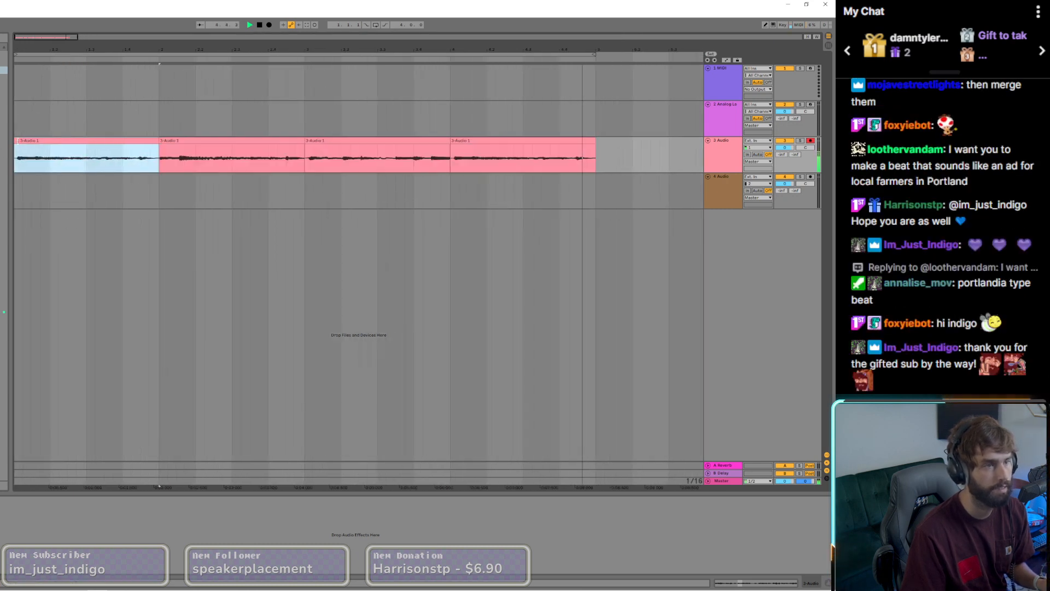
scroll(18, 141, "up", 3)
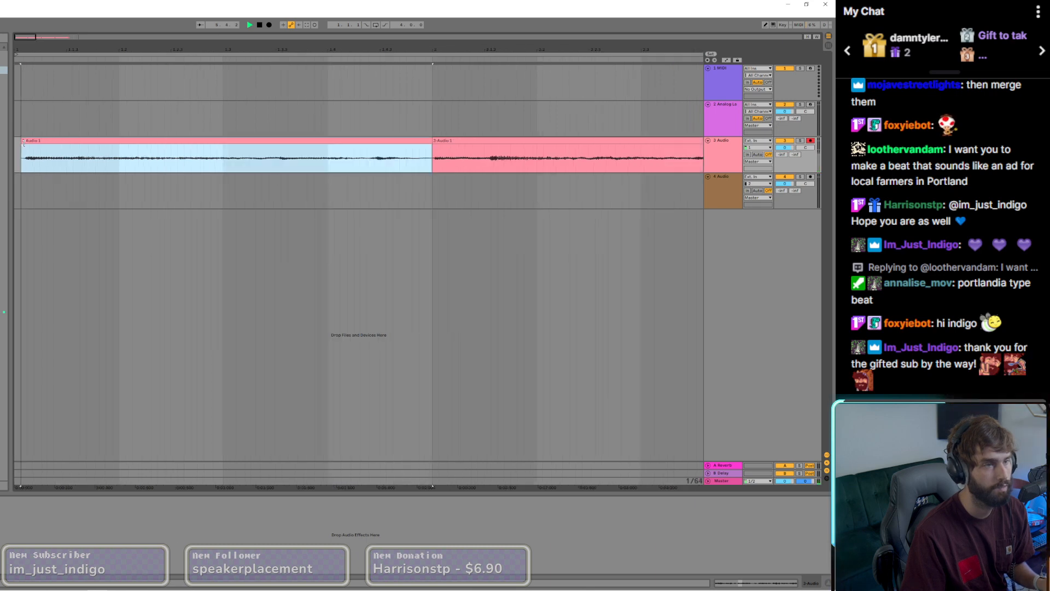
left_click_drag(23, 143, 26, 142)
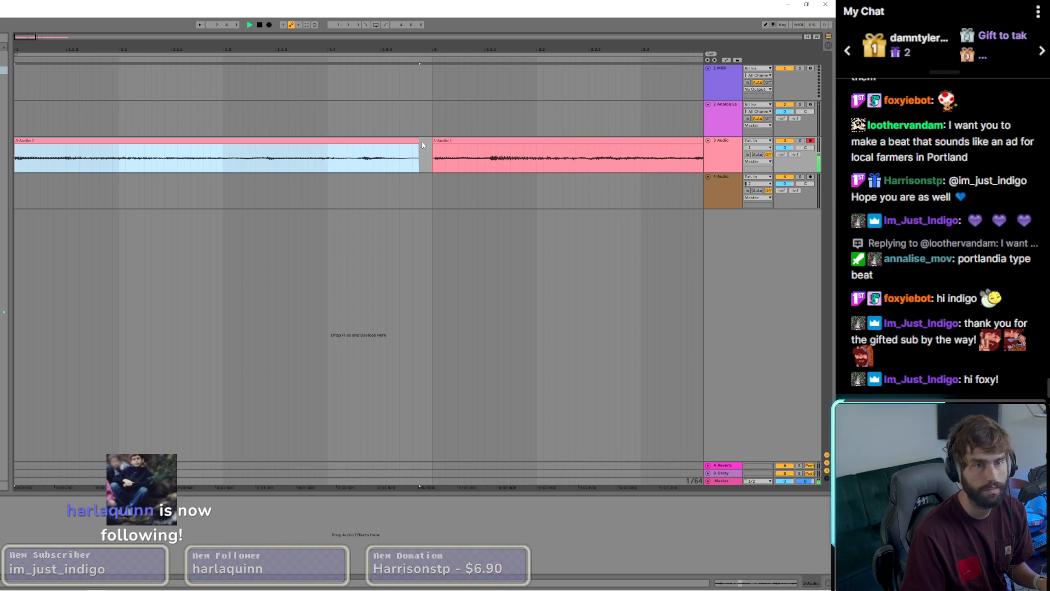
Step: Trim the start of the third chord clip at bar 3 to its attack and check it by ear
scroll(421, 145, "down", 5)
scroll(103, 148, "up", 5)
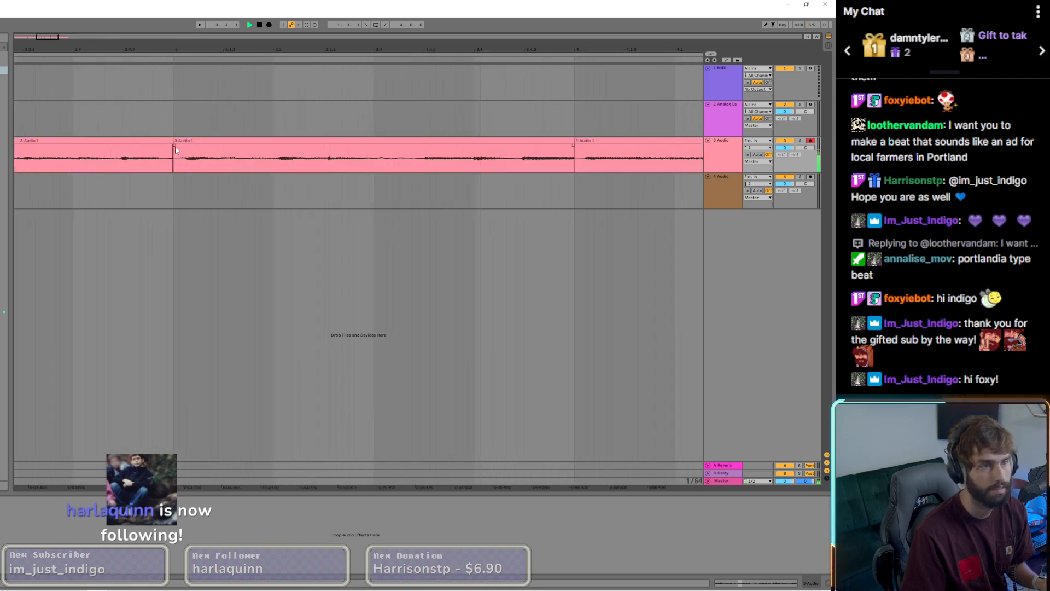
scroll(175, 149, "up", 3)
left_click_drag(174, 142, 210, 142)
key("space")
key("space")
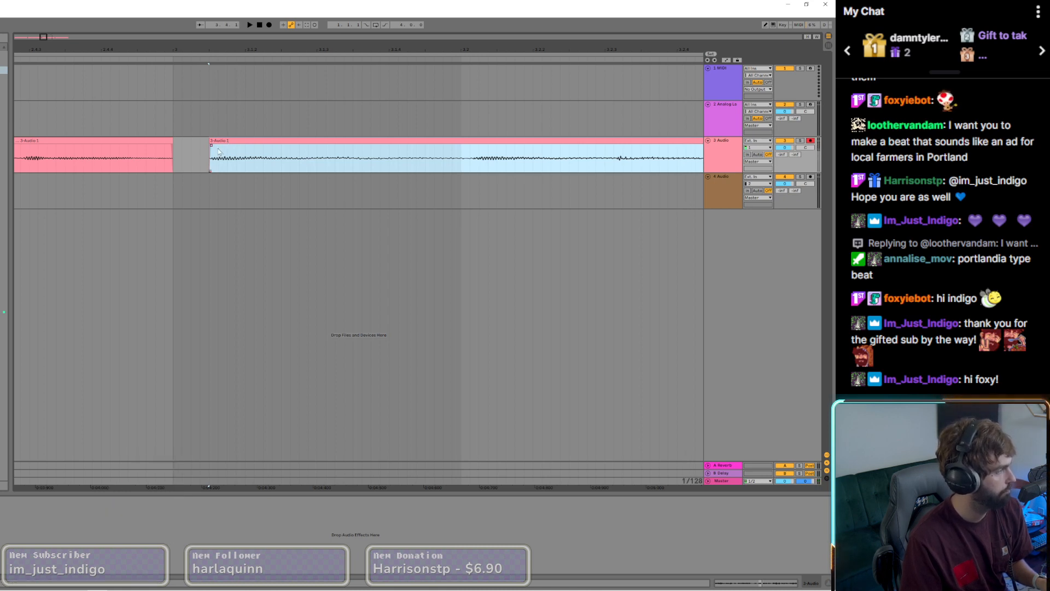
Step: Align the trimmed third and fourth chord clips with the starts of bars 3 and 4 and play the progression from bar 1
left_click_drag(254, 142, 217, 142)
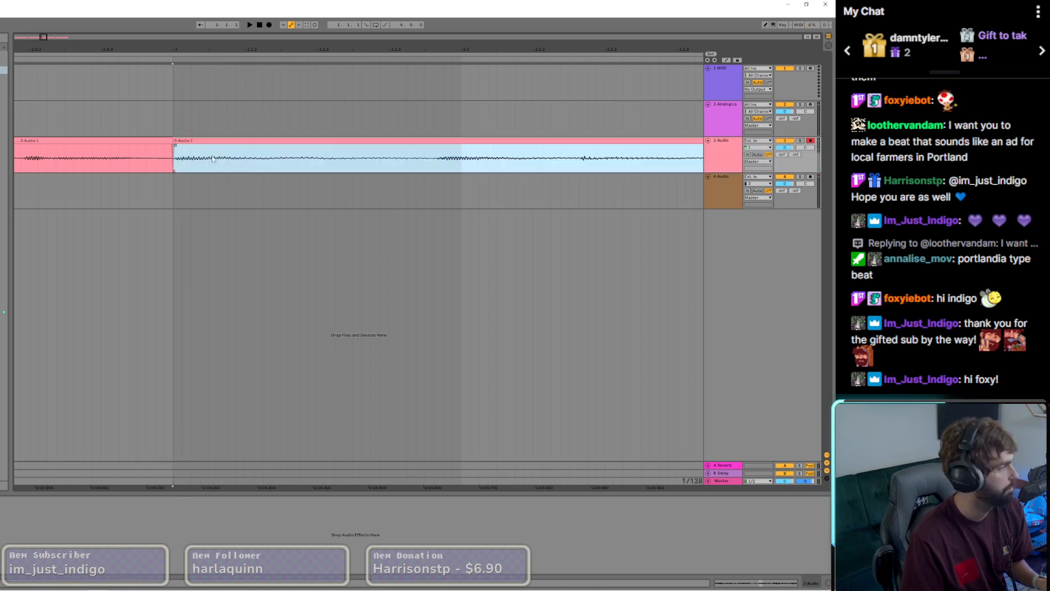
scroll(216, 157, "down", 5)
scroll(350, 148, "up", 5)
left_click(350, 141)
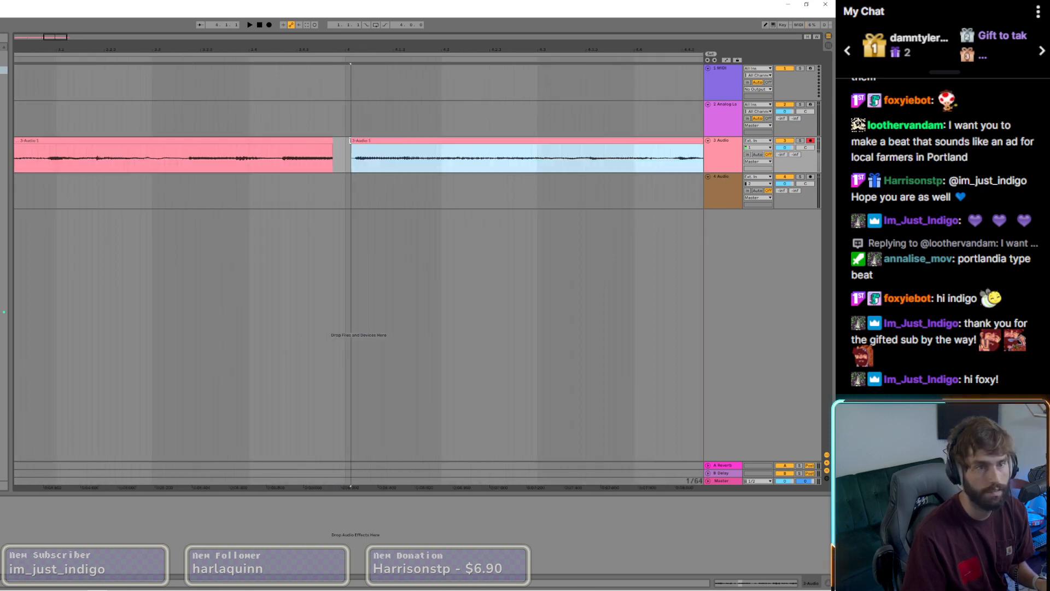
left_click_drag(360, 140, 352, 141)
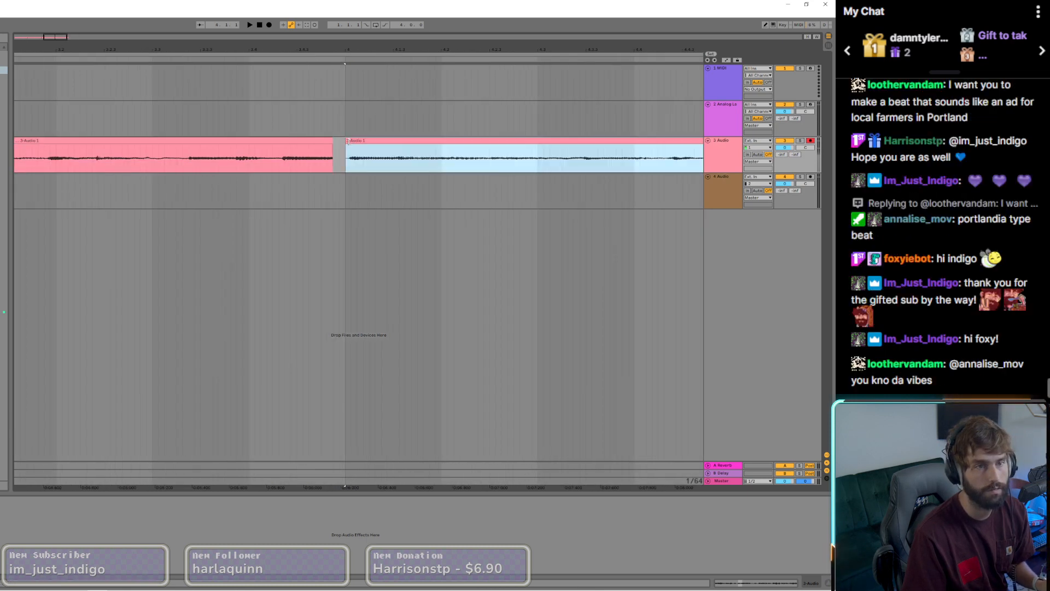
scroll(356, 143, "down", 8)
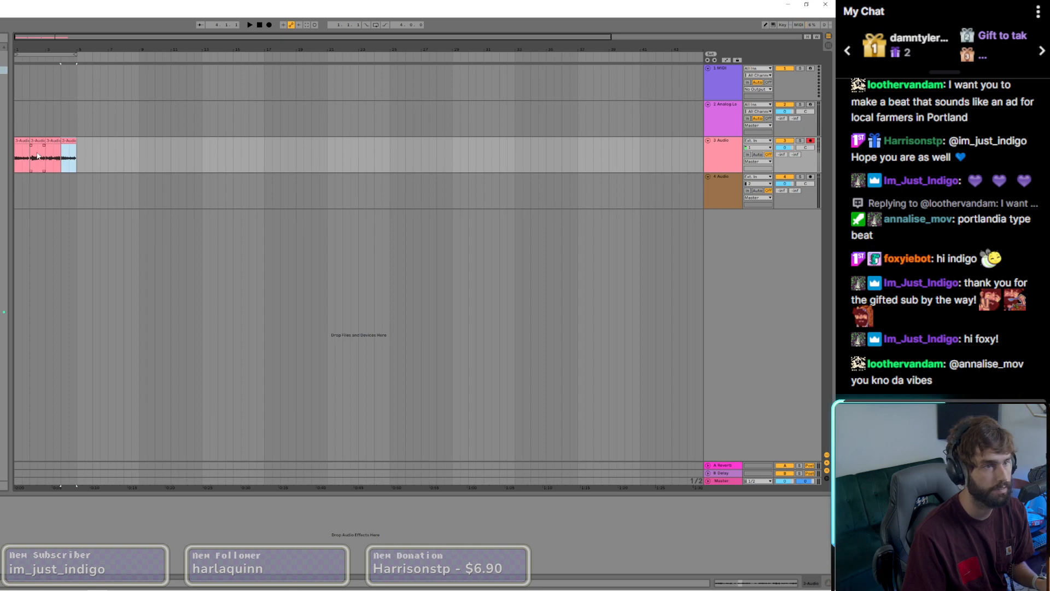
left_click(260, 27)
key("space")
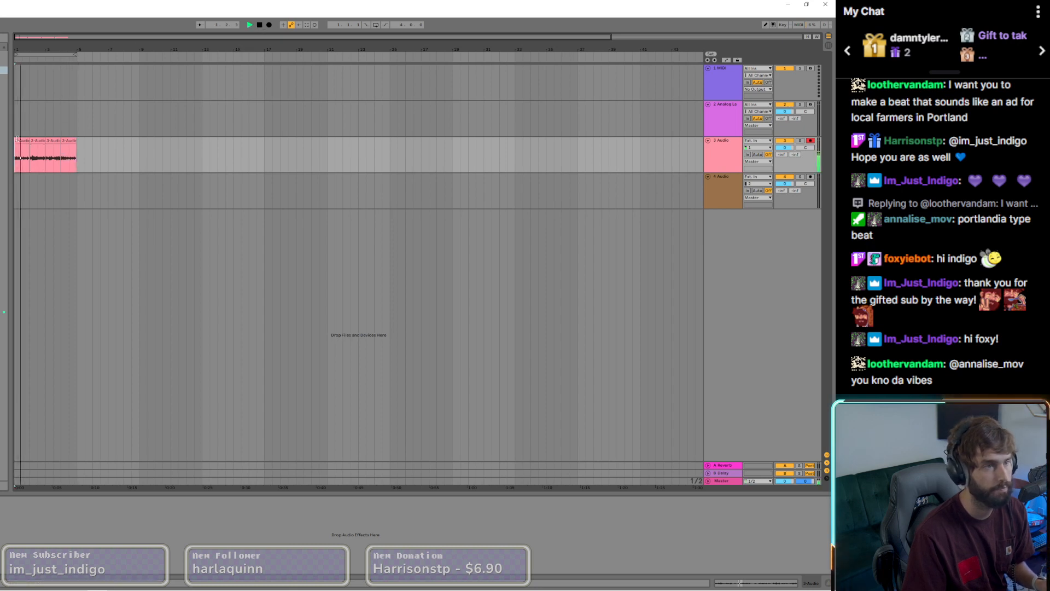
Step: Split the first chord clip before its last note and shift the end piece later to meet bar 2
scroll(17, 140, "up", 4)
scroll(31, 150, "up", 3)
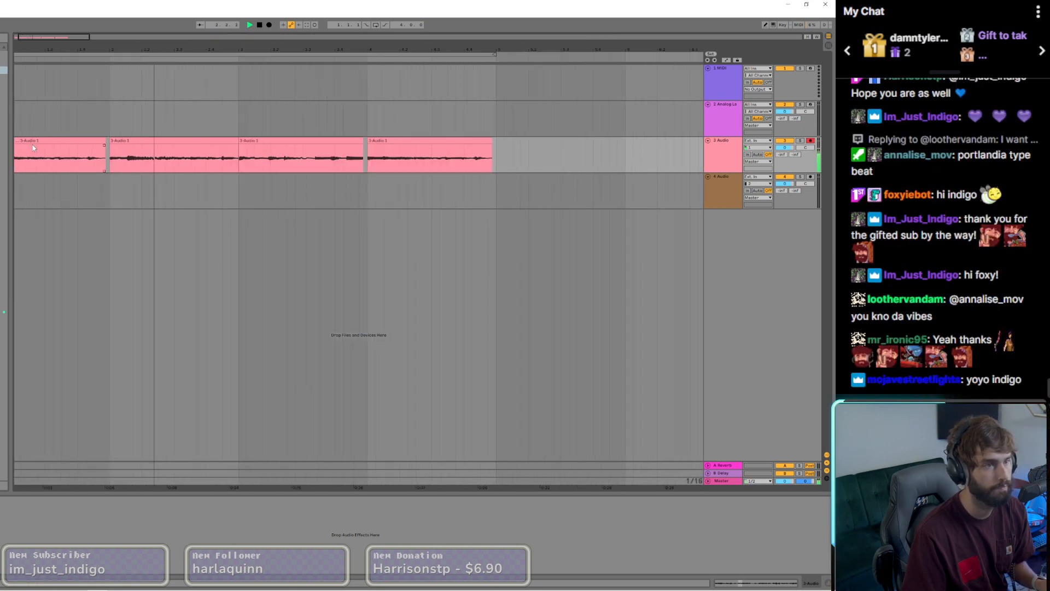
left_click(85, 157)
key("ctrl+e")
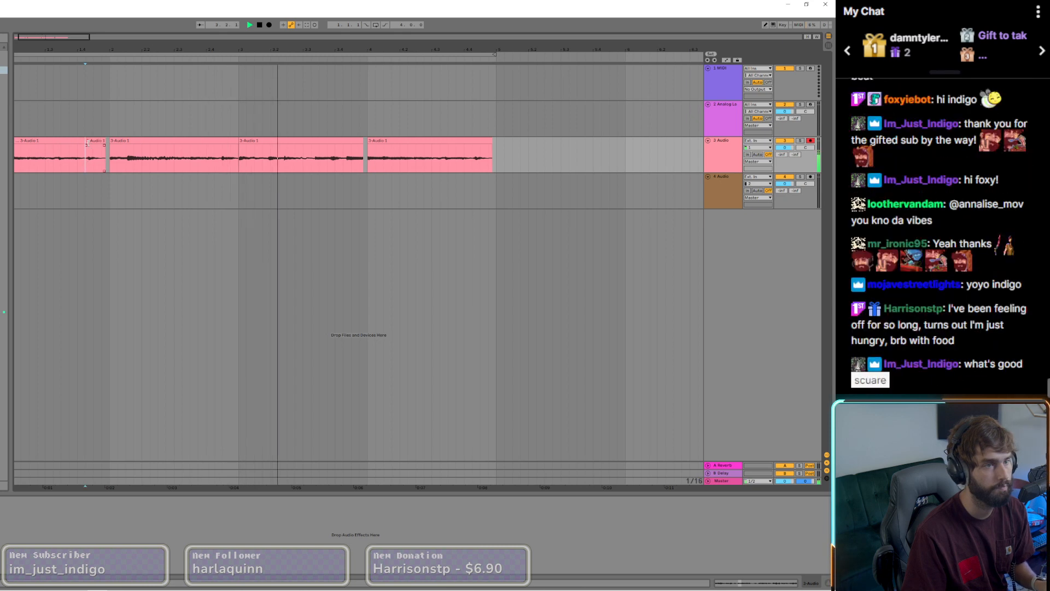
scroll(86, 155, "up", 3)
left_click_drag(95, 141, 106, 146)
scroll(104, 152, "down", 3)
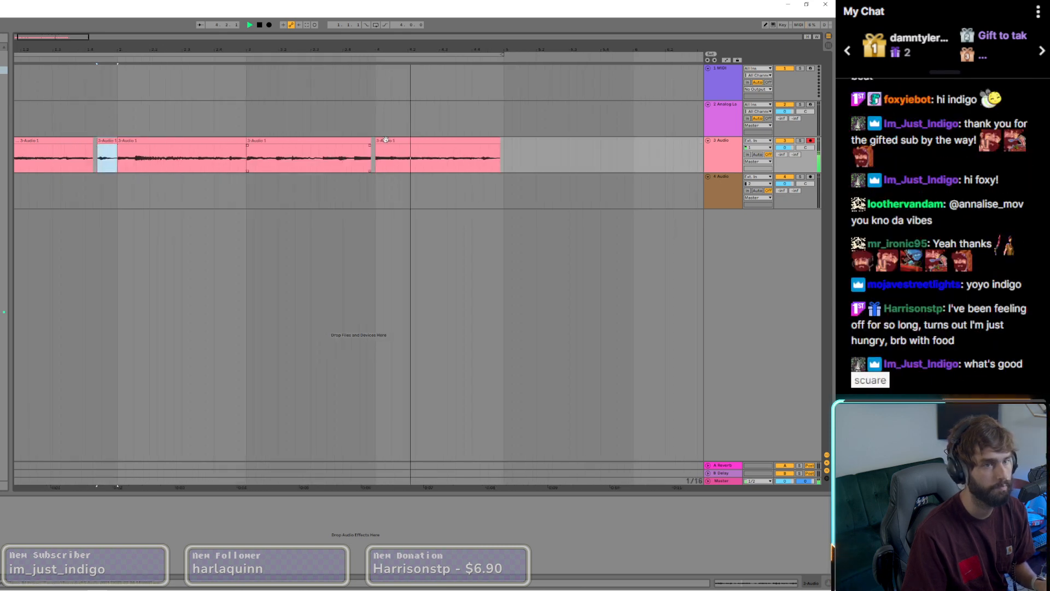
Step: Turn on looped playback, split the third chord clip before its last hit and shift that piece later to meet bar 4
scroll(374, 159, "up", 3)
left_click(322, 162)
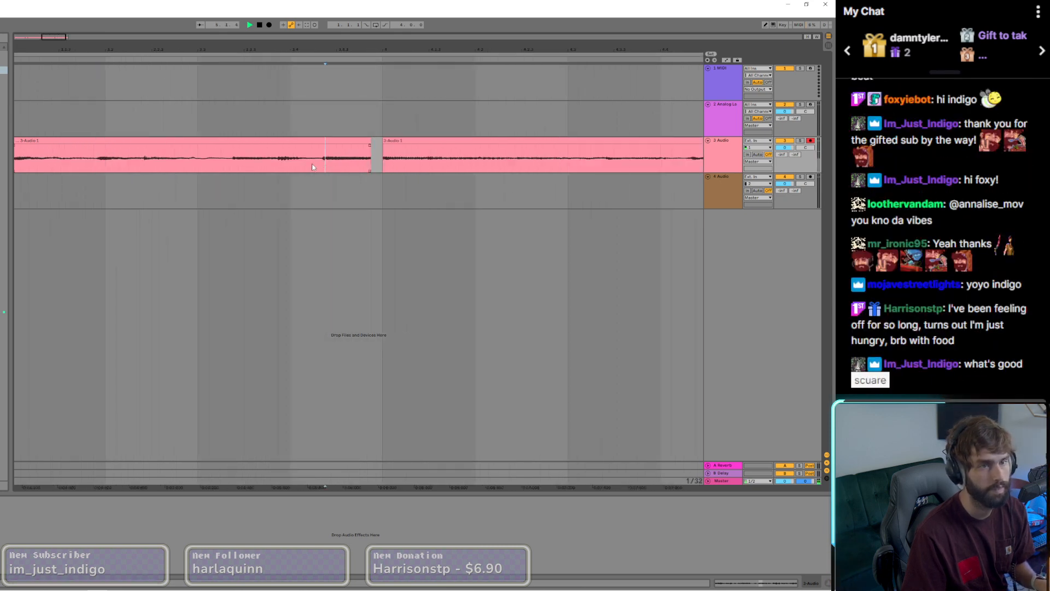
left_click(375, 25)
key("space")
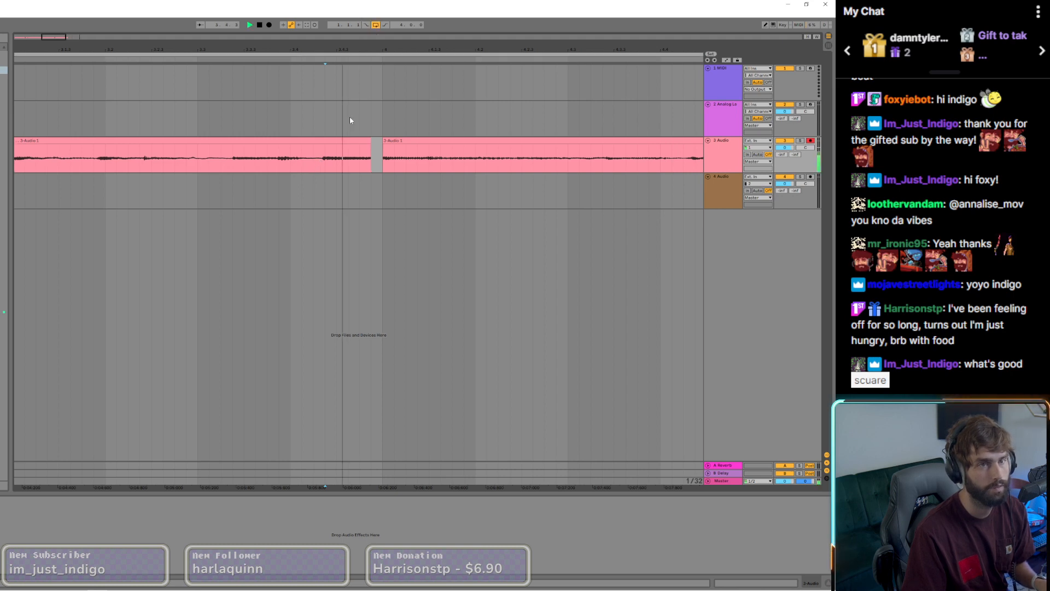
left_click(315, 163)
key("ctrl+e")
left_click_drag(330, 141, 342, 143)
Step: Split off the hit before beat 3.4, shift it onto the beat and extend its start back to close the gap
left_click(208, 162)
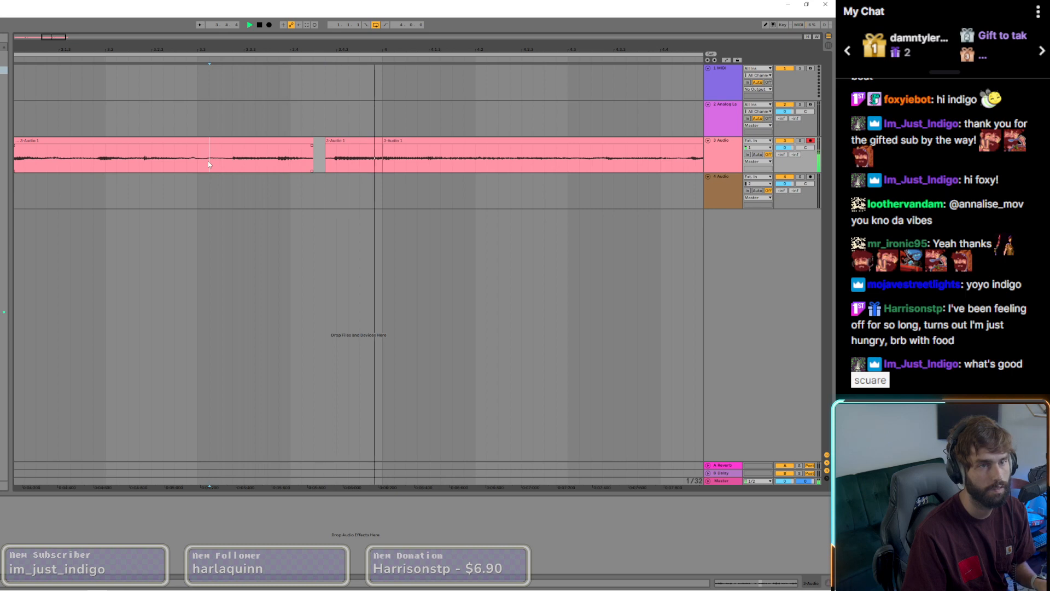
left_click(280, 156)
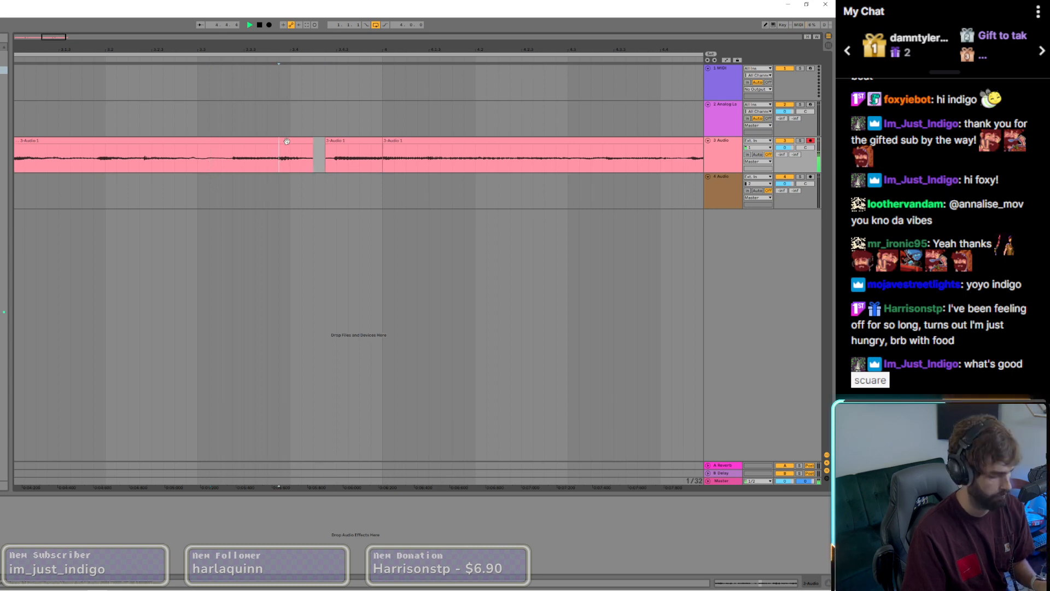
key("ctrl+e")
left_click_drag(287, 141, 294, 143)
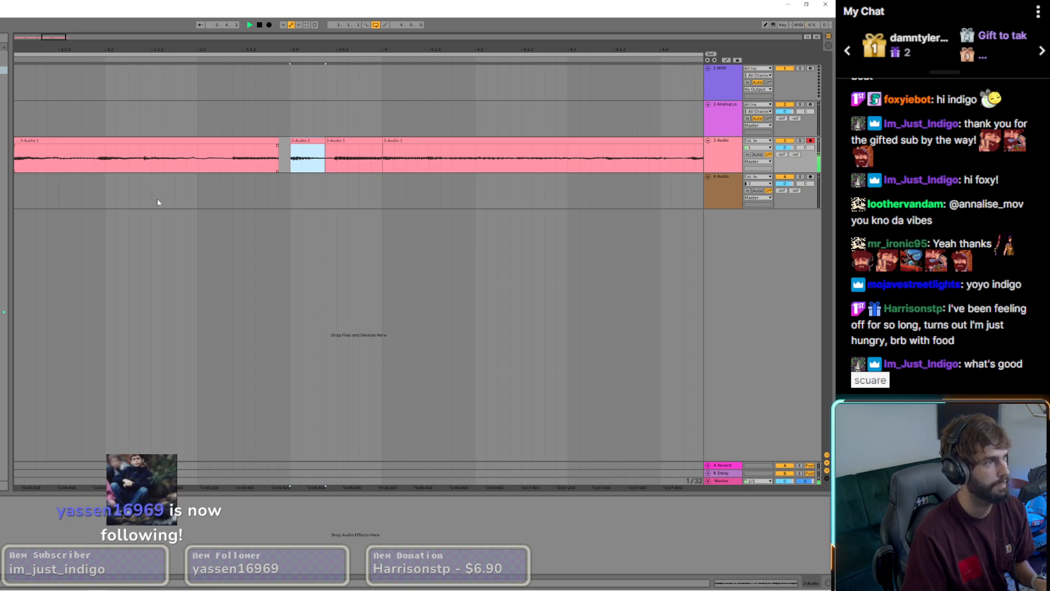
scroll(188, 252, "down", 3)
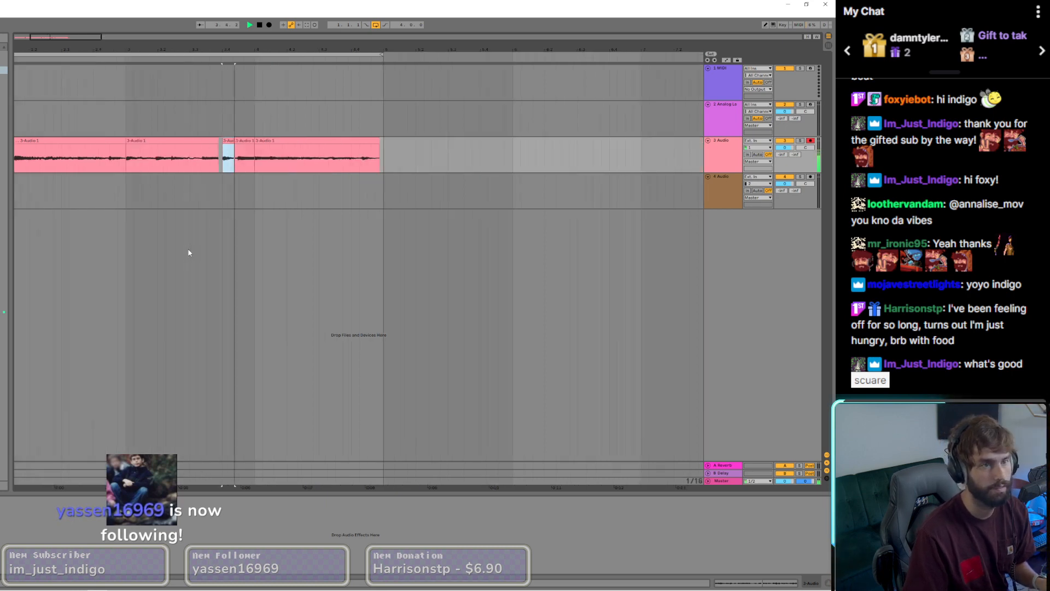
scroll(216, 147, "up", 3)
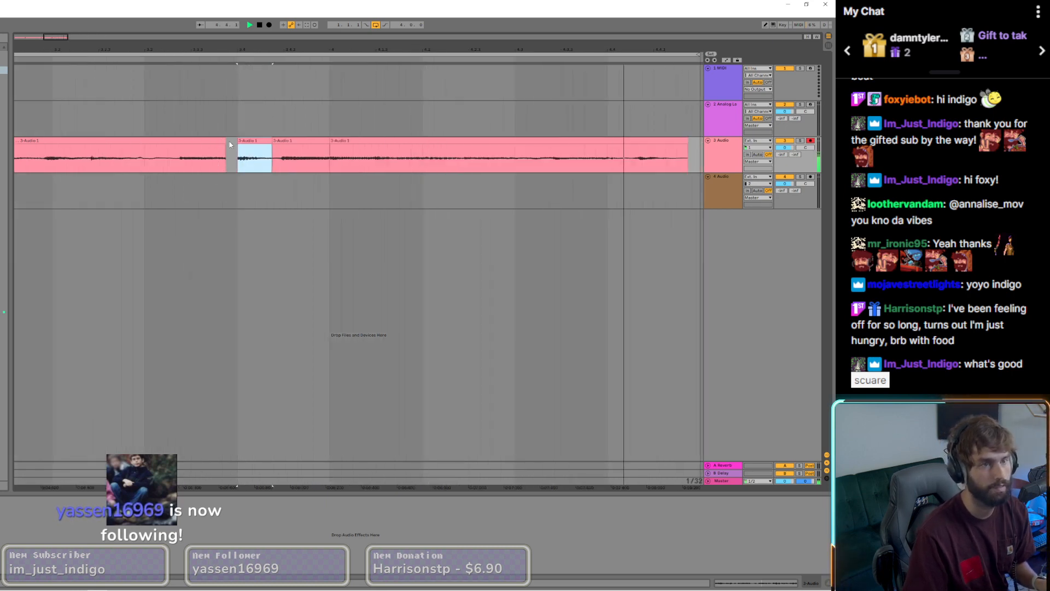
left_click_drag(237, 143, 226, 144)
Step: Split the fourth chord clip near beat 4.2 and shift its second part to end at bar 5, leaving no gap before it
left_click(181, 162)
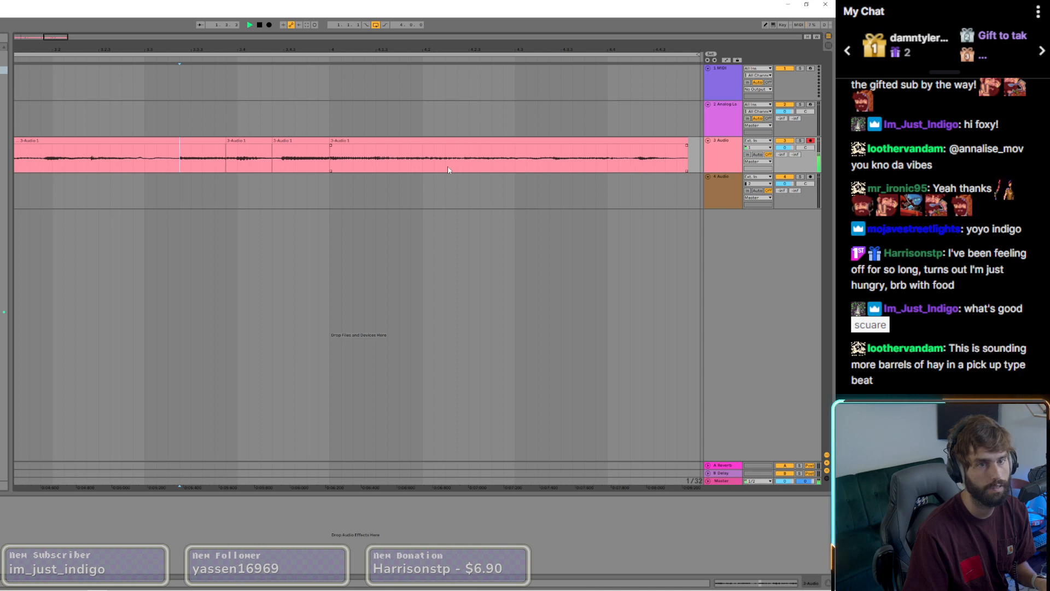
left_click_drag(444, 143, 455, 144)
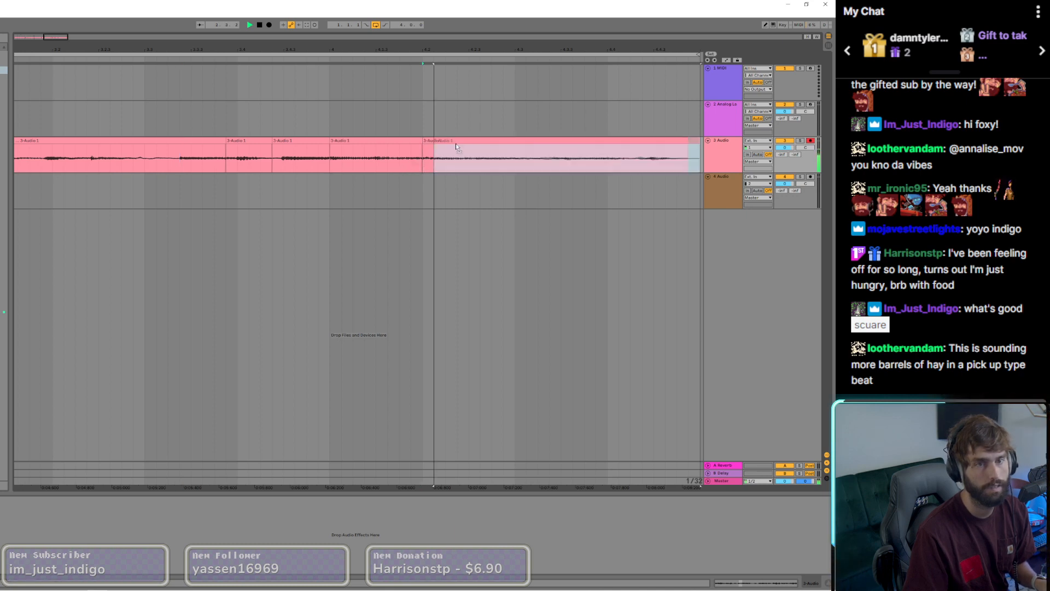
key("ctrl+z")
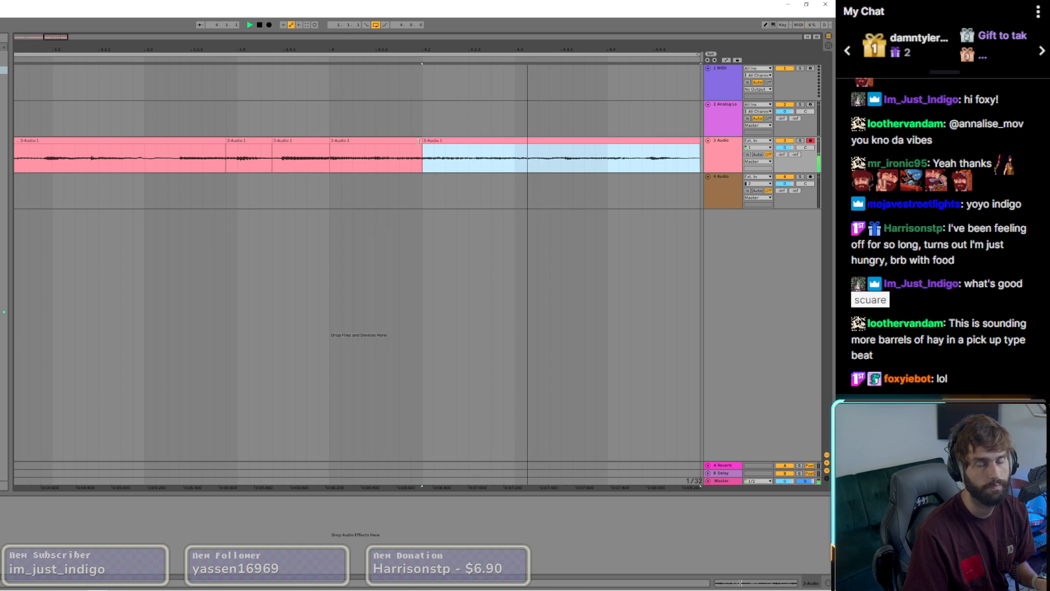
key("x")
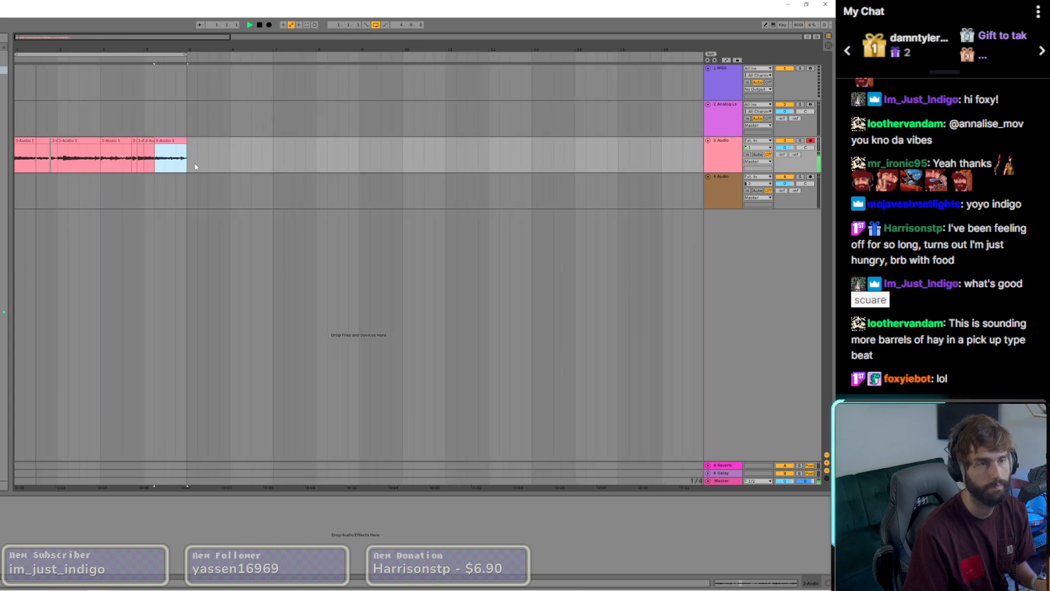
Step: Extend the start of the short end piece in bar 1 back to close the gap after the first chord
scroll(47, 149, "up", 4)
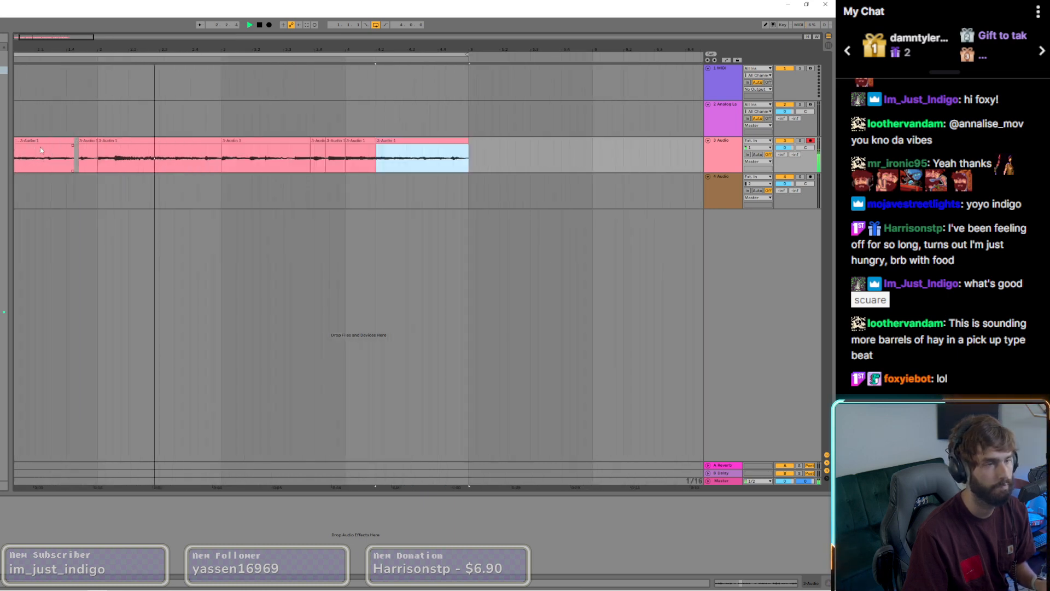
left_click_drag(80, 141, 74, 142)
left_click(60, 158)
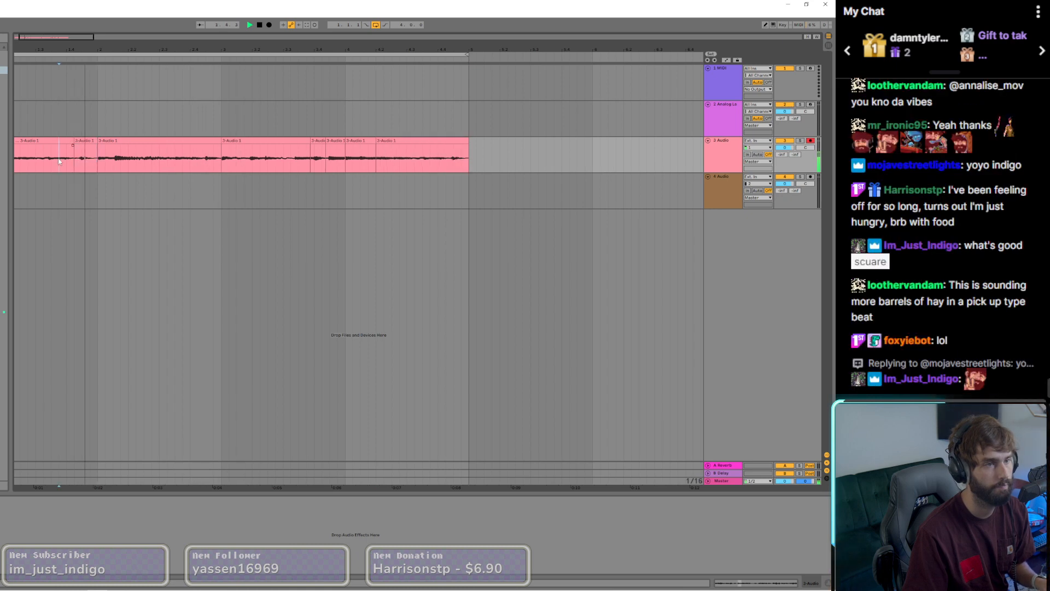
key("x")
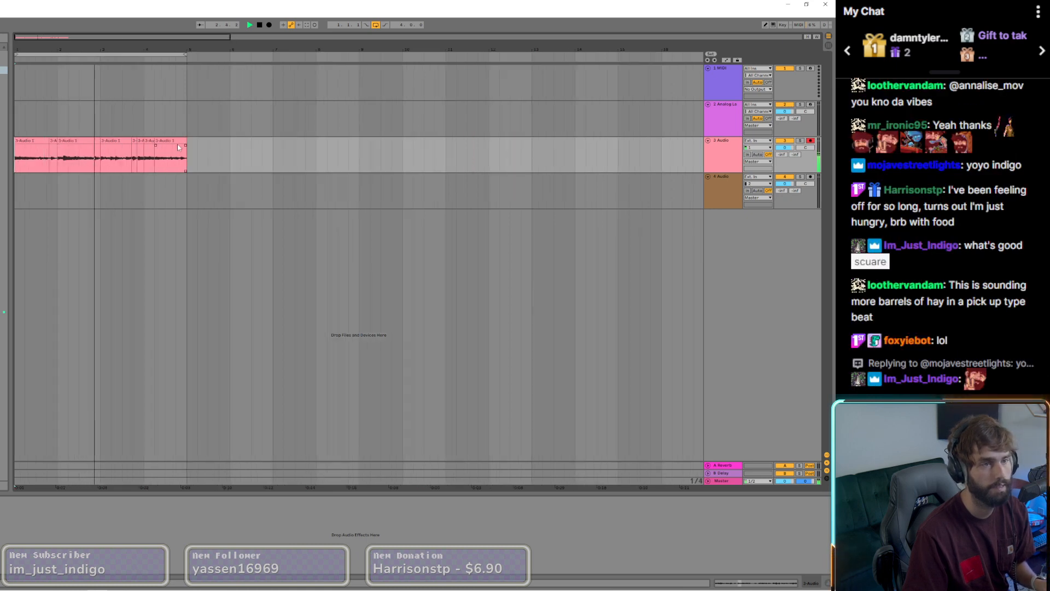
Step: Select all the guitar clips from bar 1 to bar 5 and consolidate them into a single clip
left_click(177, 144)
double_click(42, 141, "shift")
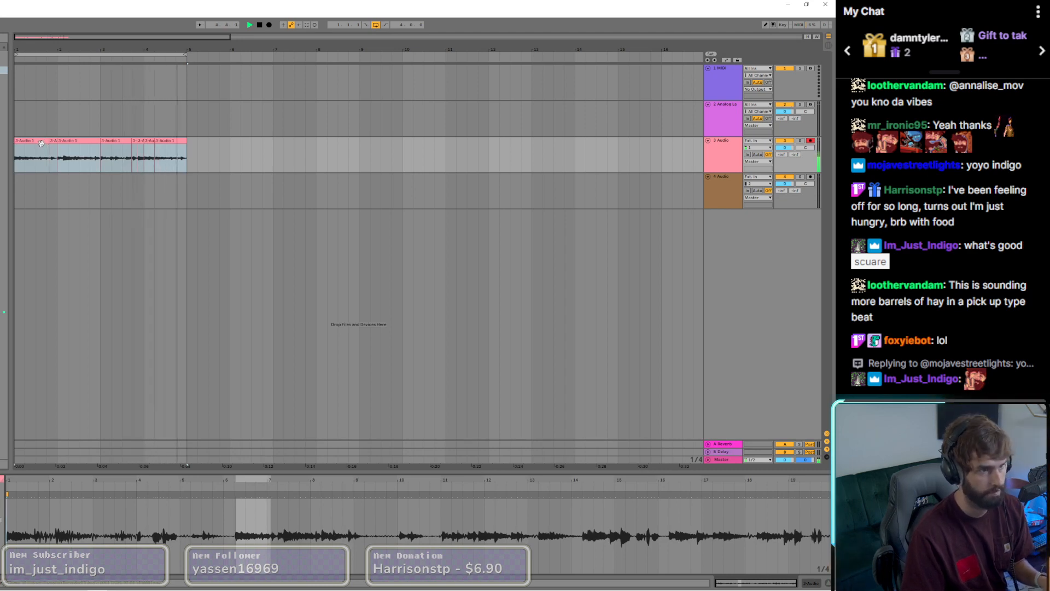
right_click(43, 145)
left_click(55, 204)
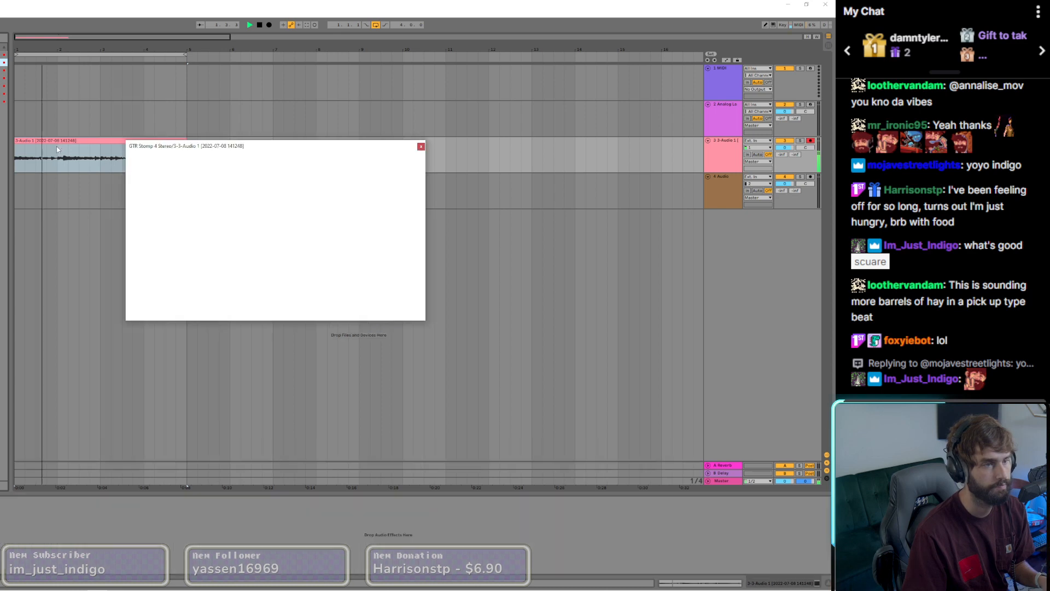
Step: Step through the GTR Stomp 4 Stereo presets to DryDrive, turn the OverDrive pedal's Drive down slightly and close the plug-in window
left_click(337, 165)
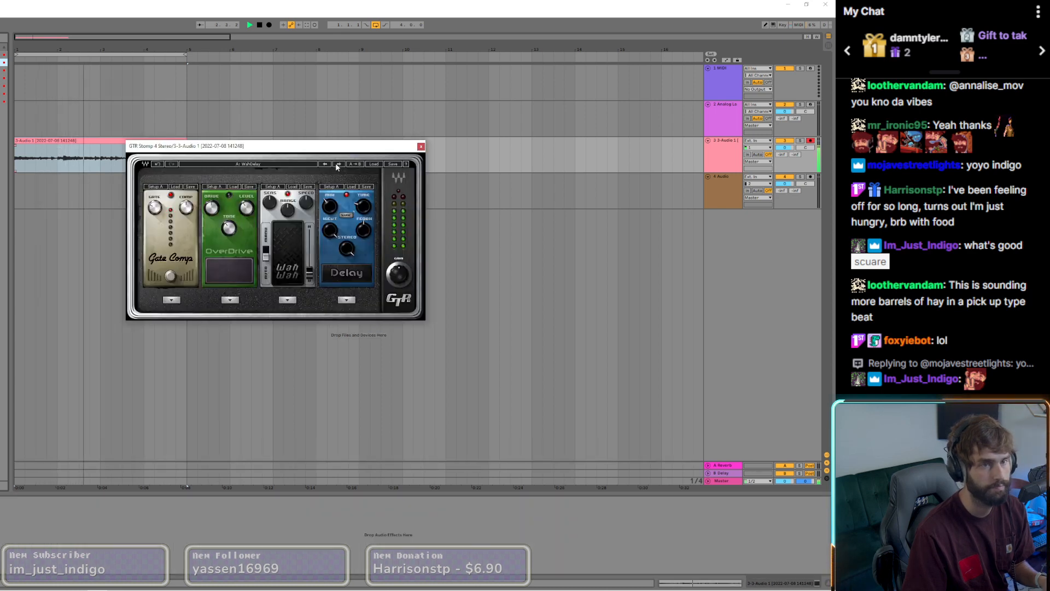
left_click(338, 164)
left_click(338, 164)
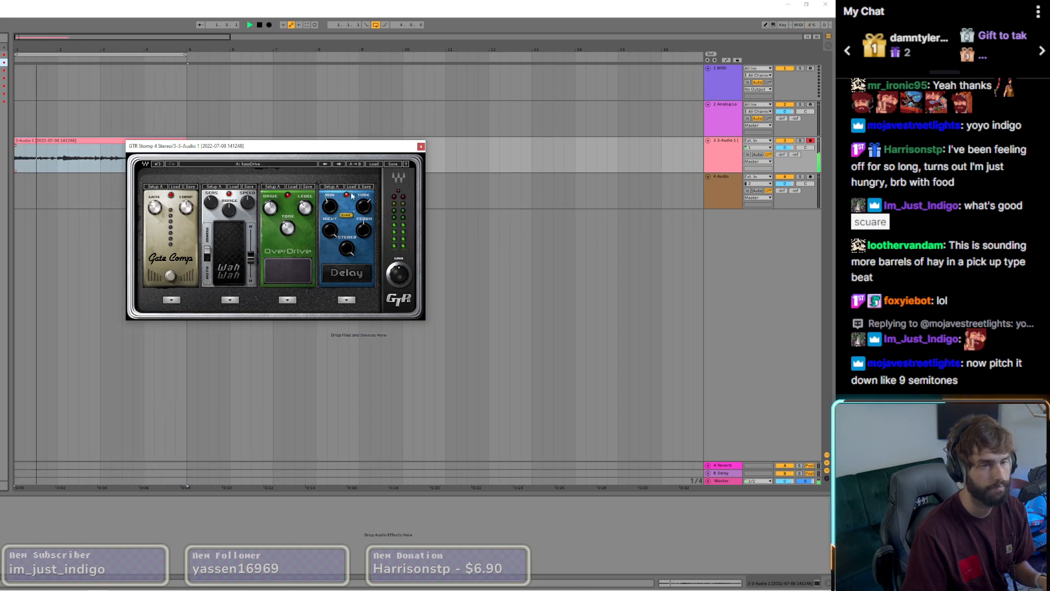
left_click(340, 164)
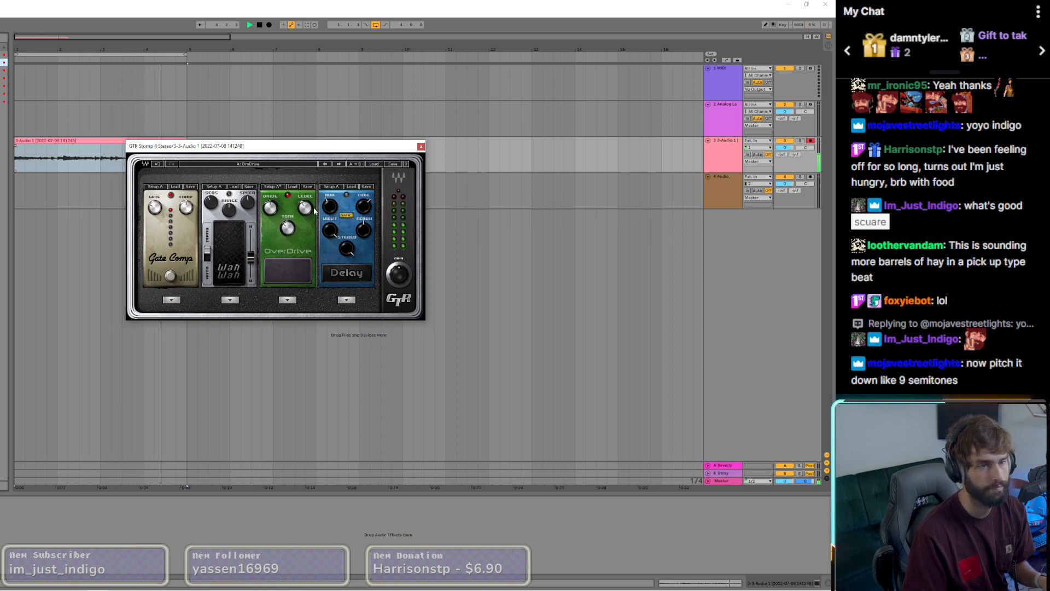
left_click_drag(270, 207, 269, 210)
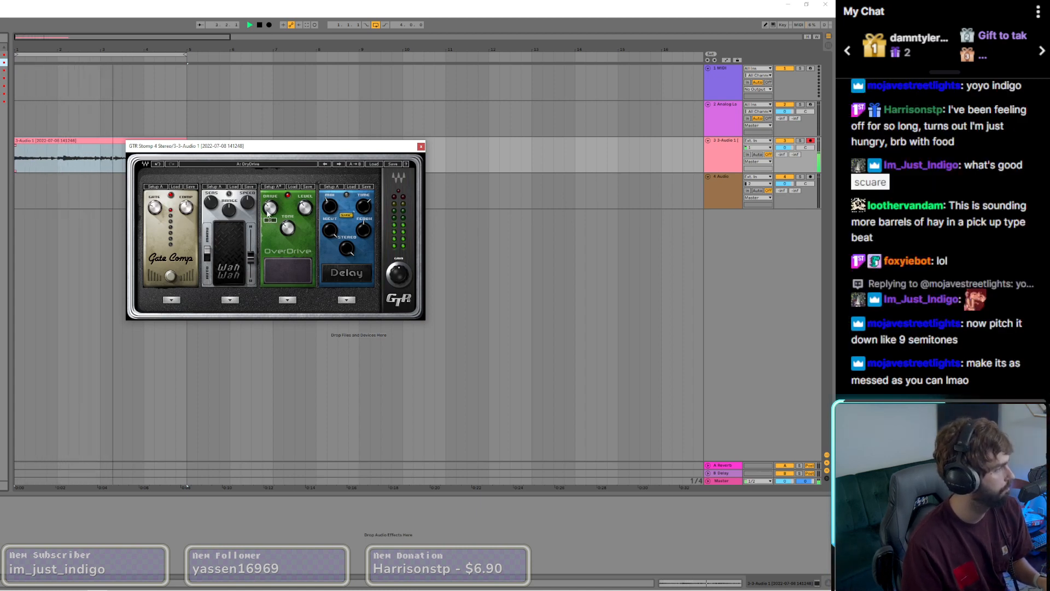
left_click(491, 100)
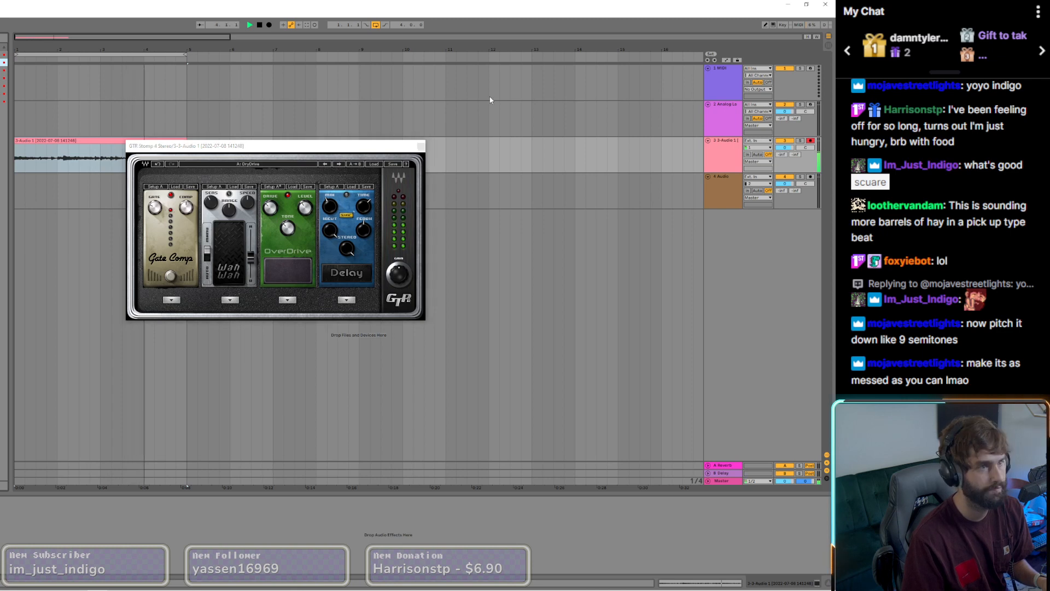
left_click(421, 146)
Step: Split the consolidated guitar clip at bars 2, 3 and 4
left_click(115, 161)
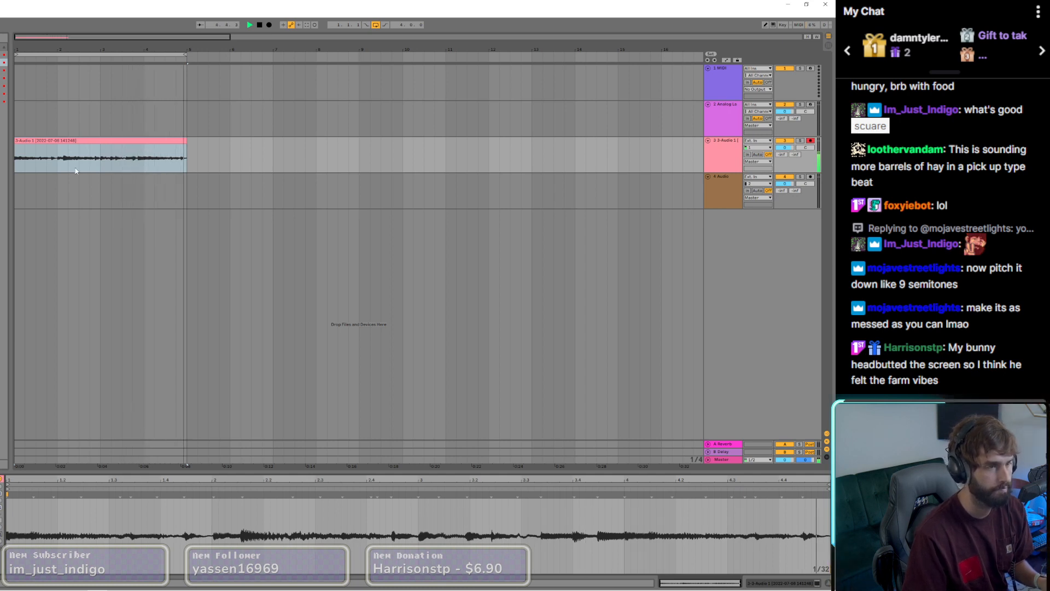
left_click(56, 169)
left_click(47, 167)
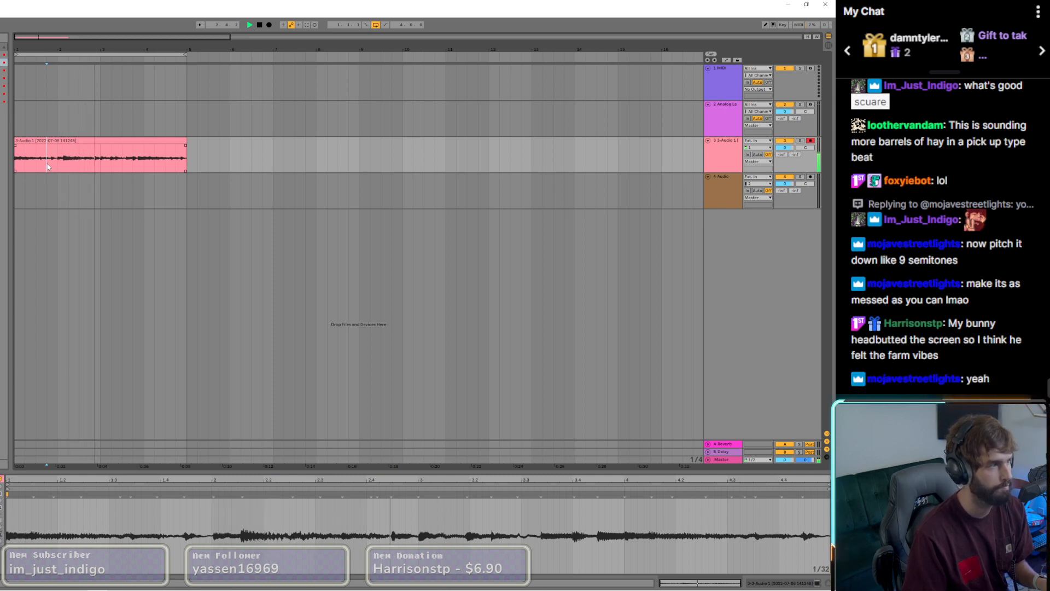
left_click(58, 166)
key("ctrl+e")
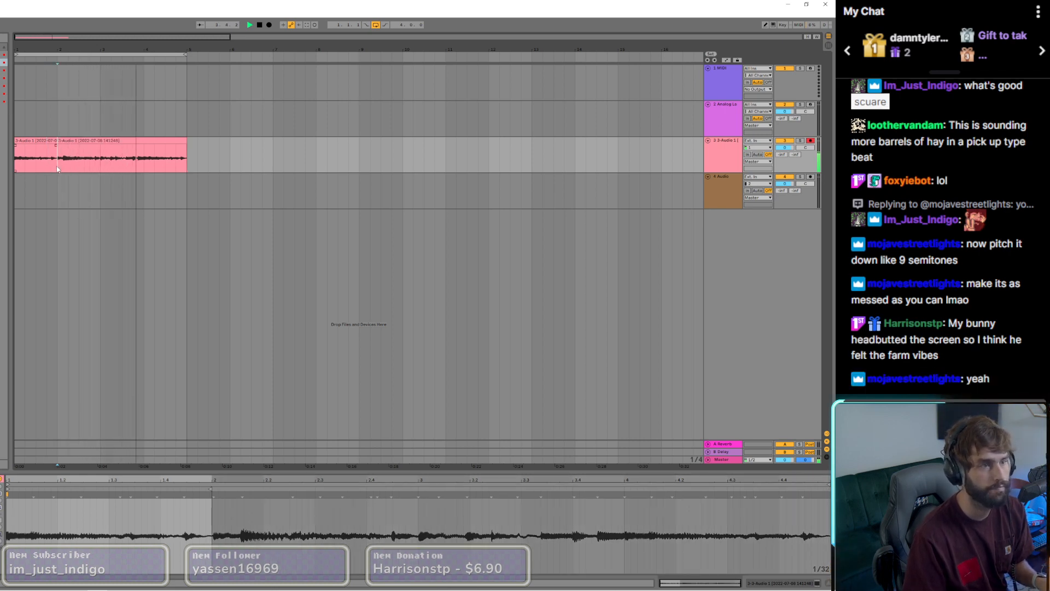
left_click(100, 165)
key("ctrl+e")
left_click(144, 164)
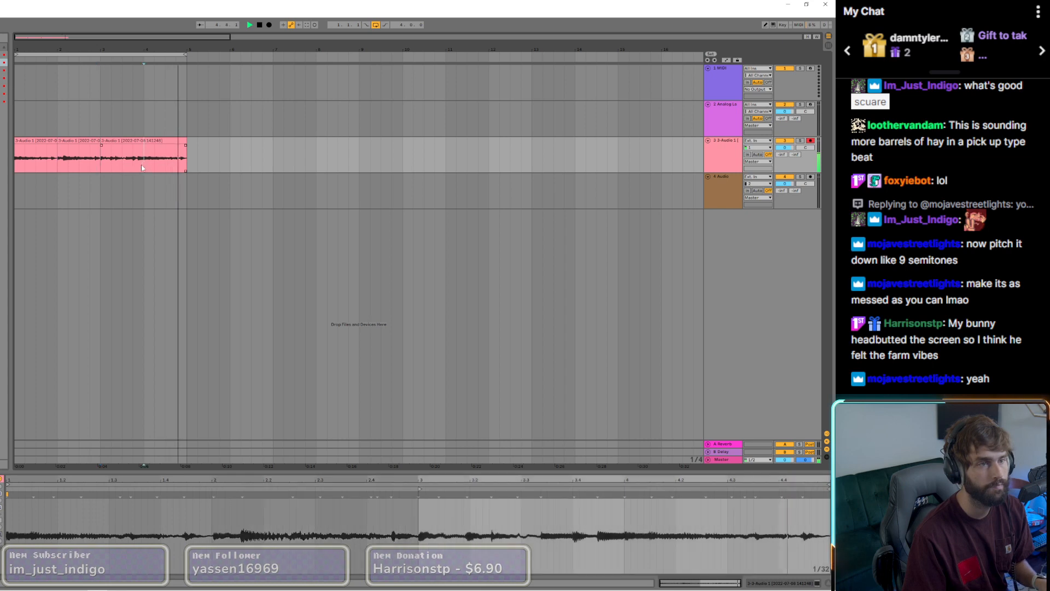
key("ctrl+e")
Step: Select the four one-bar guitar clips and copy them to start at bar 5, filling up to bar 9
left_click(44, 141)
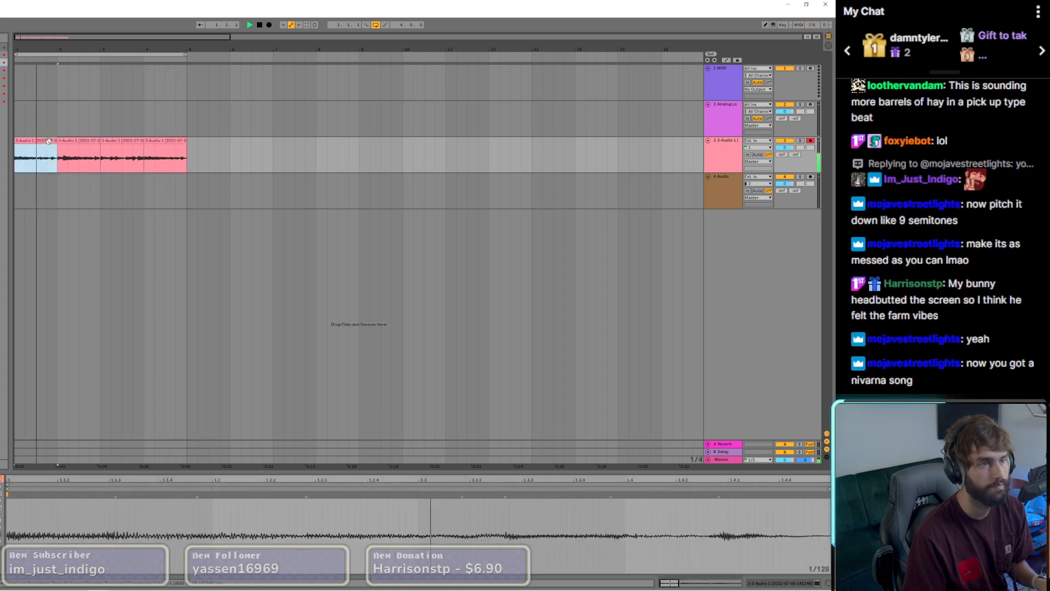
left_click(160, 141, "shift")
left_click_drag(97, 141, 213, 150)
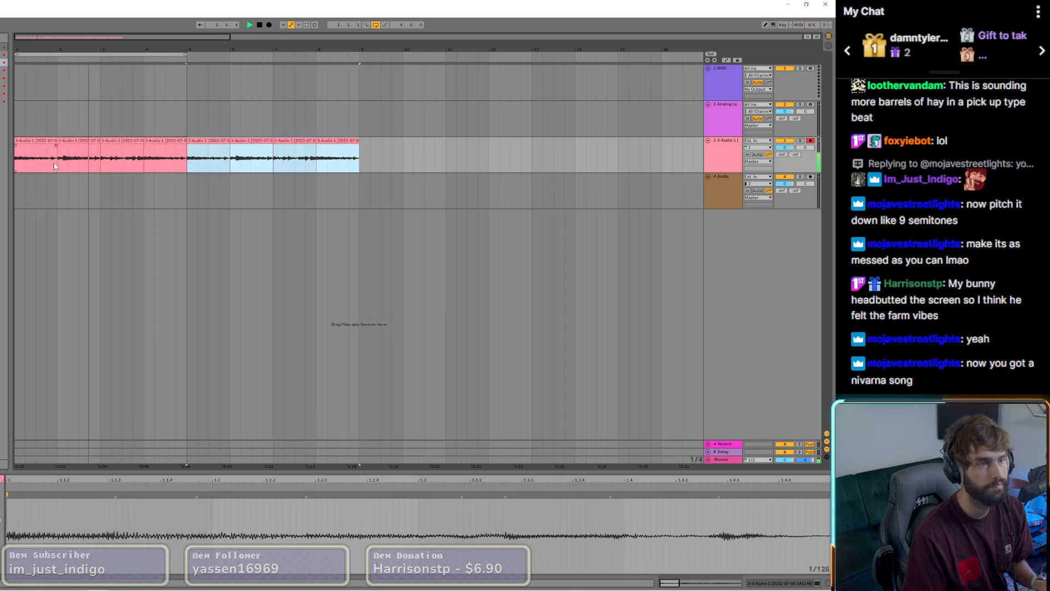
Step: Shorten the bar 2 guitar clip to half a bar, duplicate it to fill the bar, and restart playback
left_click(101, 151)
left_click(98, 141)
left_click_drag(99, 141, 79, 141)
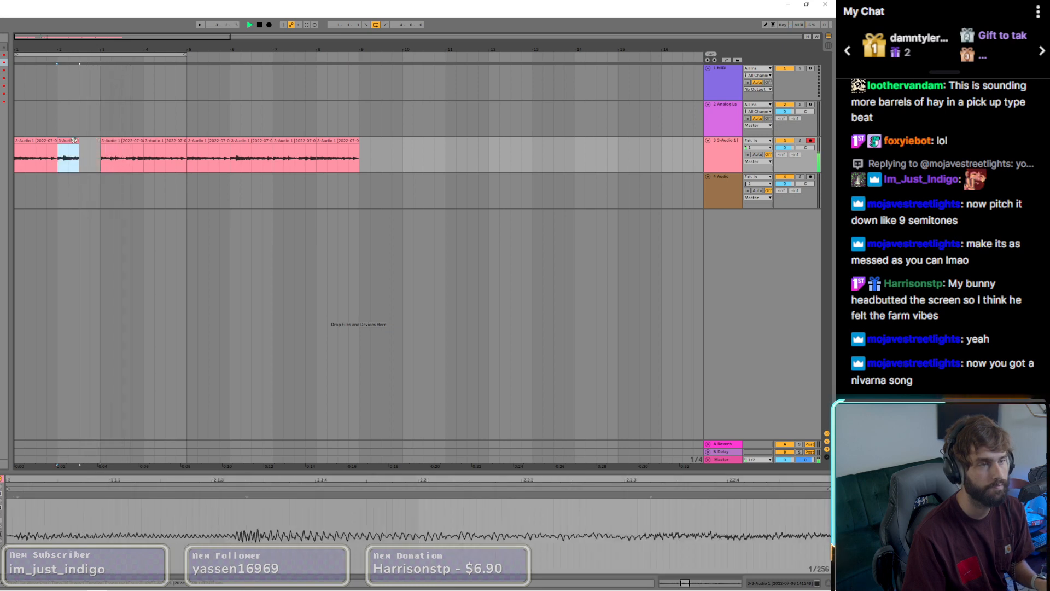
key("ctrl+d")
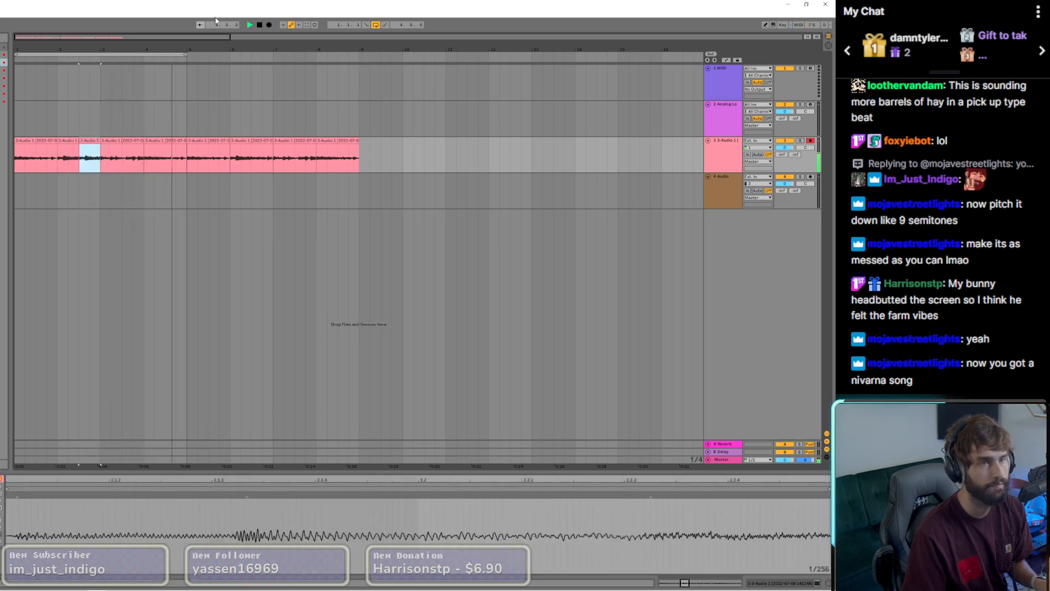
left_click(250, 26)
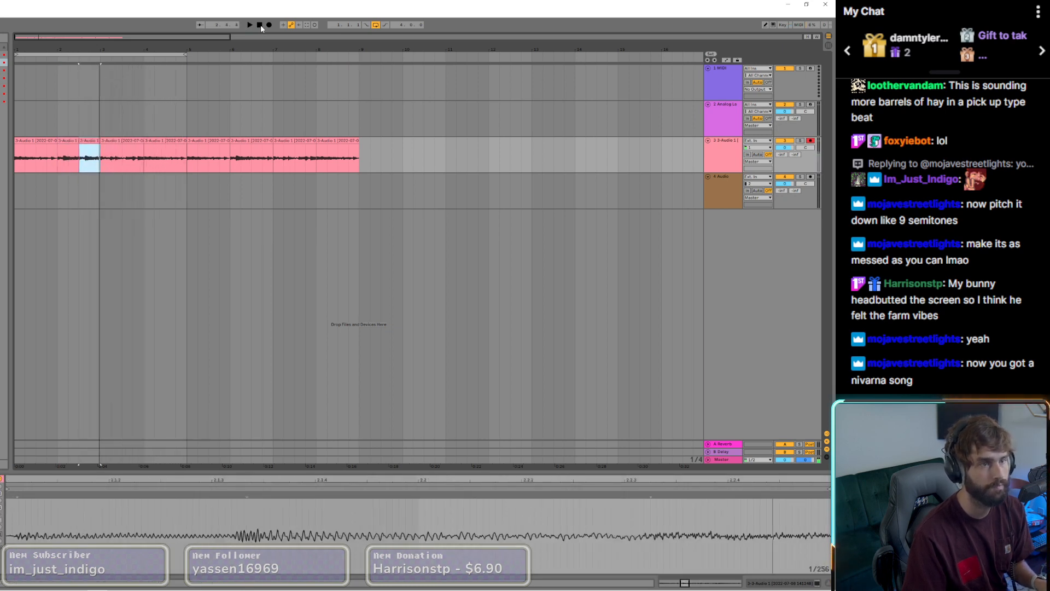
left_click(250, 25)
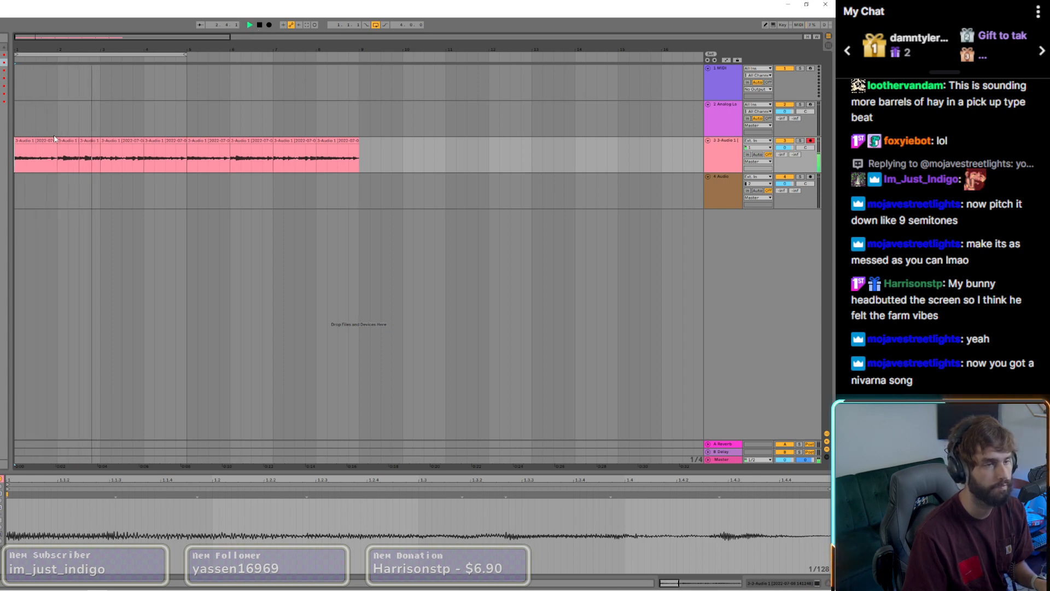
Step: Fine-tune the starts of the two half-bar guitar clips in bar 2, leaving tiny gaps before them
scroll(58, 140, "up", 3)
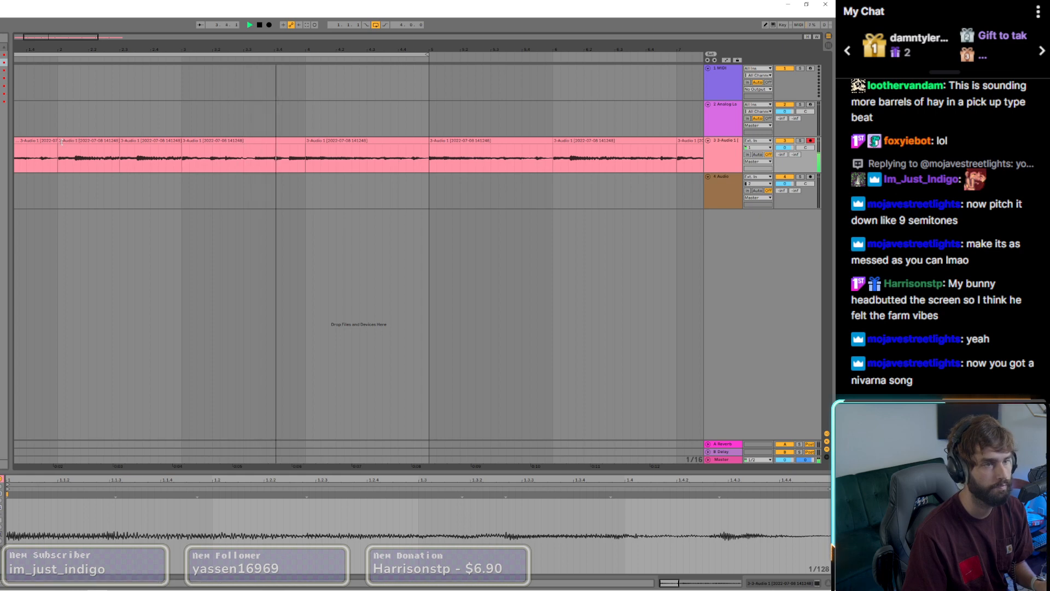
left_click(61, 141)
scroll(66, 142, "up", 5)
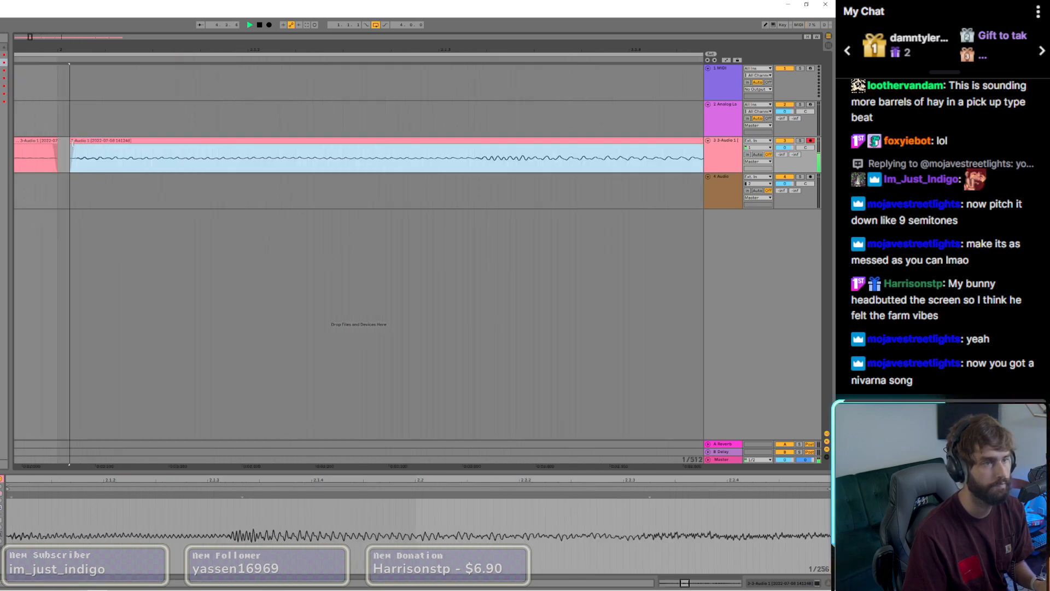
scroll(70, 141, "down", 4)
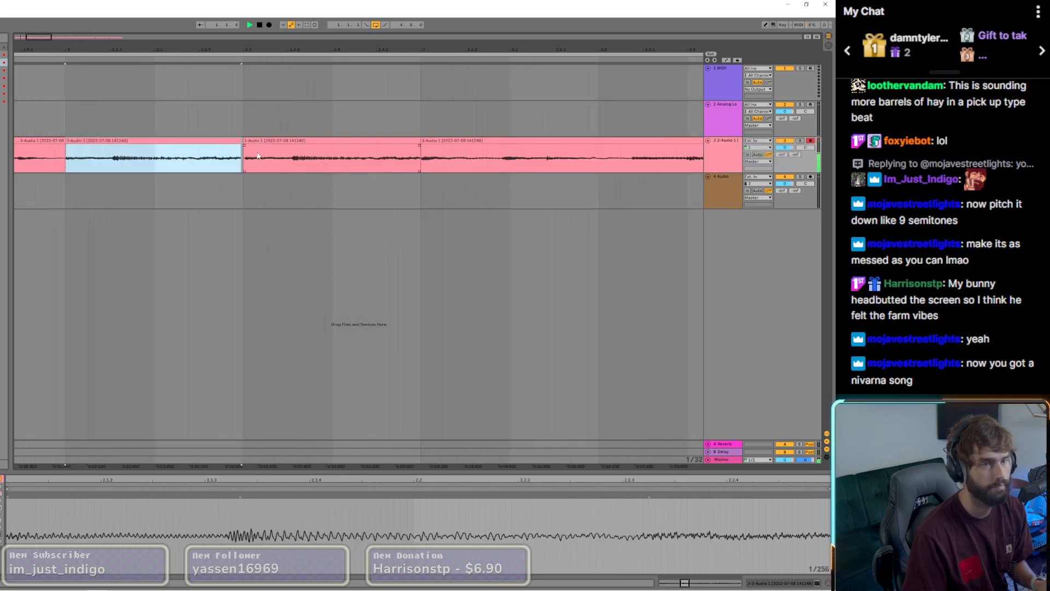
scroll(258, 156, "down", 2)
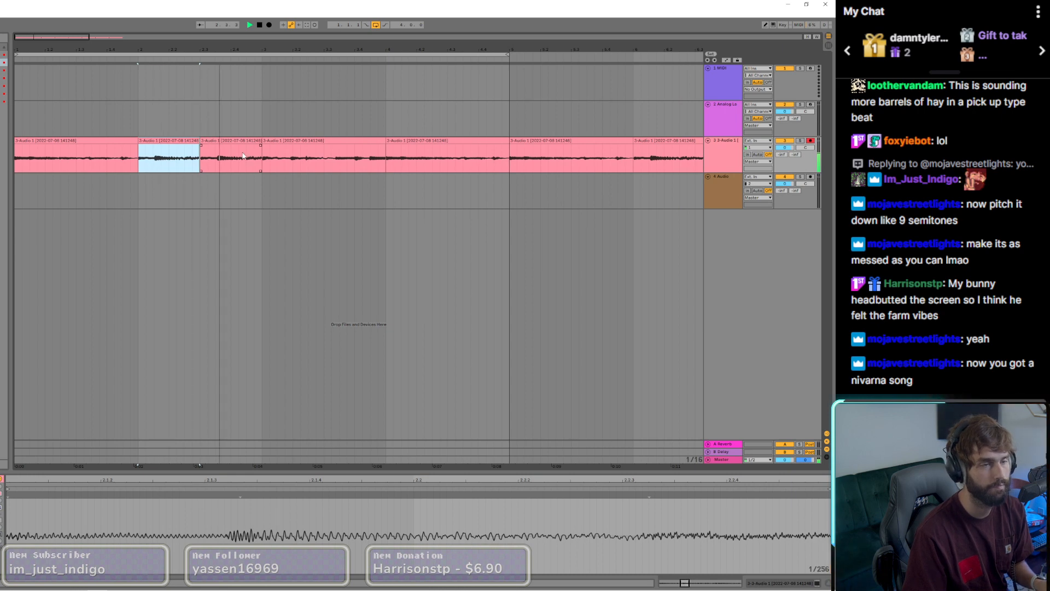
scroll(207, 152, "up", 3)
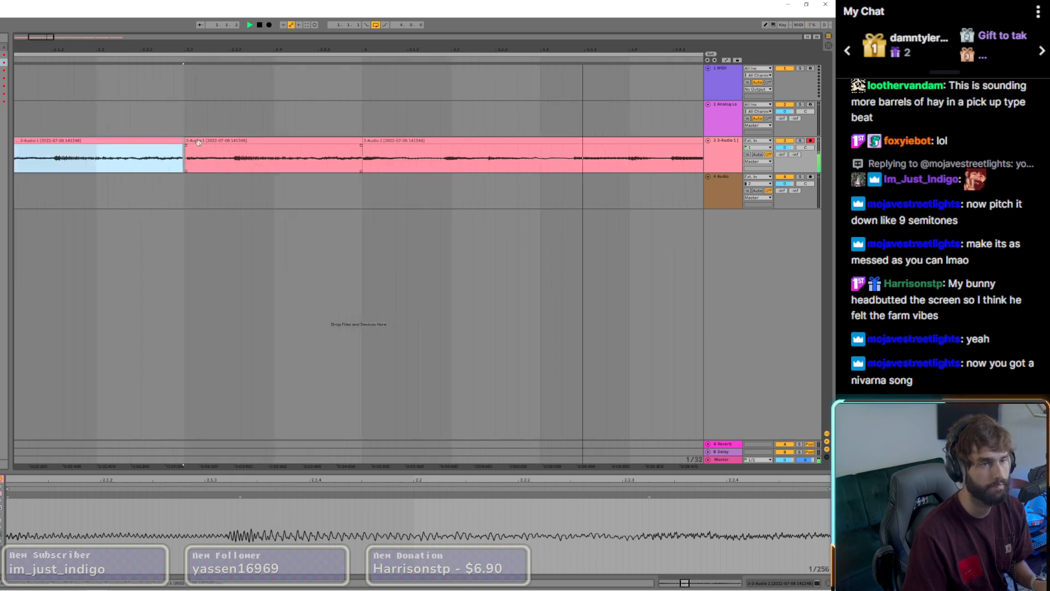
left_click_drag(232, 152, 230, 153)
scroll(229, 152, "down", 3)
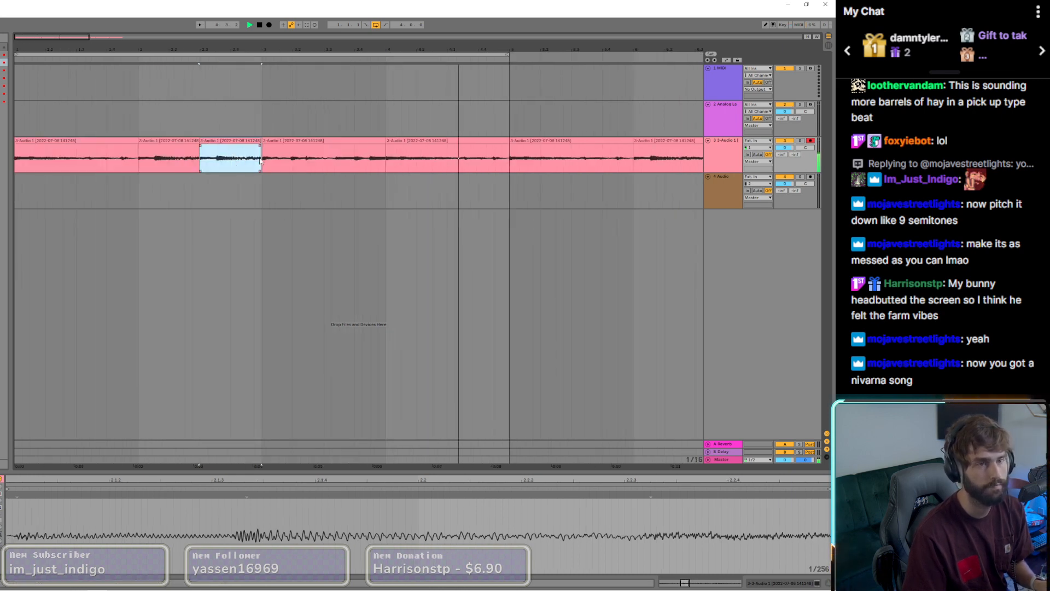
Step: Split the bar 3 guitar clip at beats 2 and 3 and copy the beat 2 slice onto beat 4
left_click(324, 165)
key("ctrl+e")
left_click(308, 141)
left_click(293, 157)
key("ctrl+e")
left_click(303, 141)
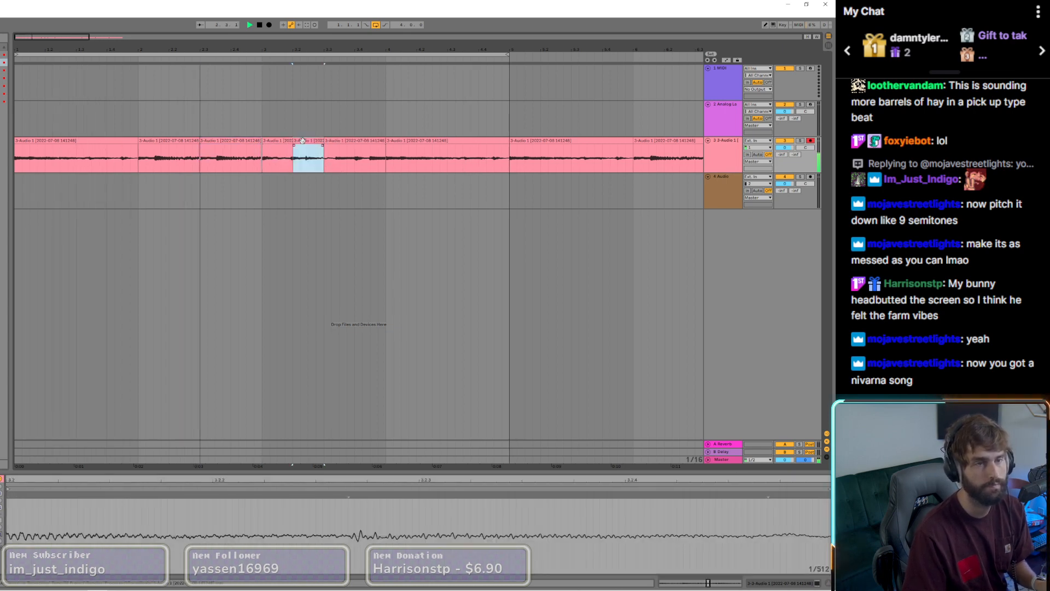
left_click_drag(303, 141, 367, 150)
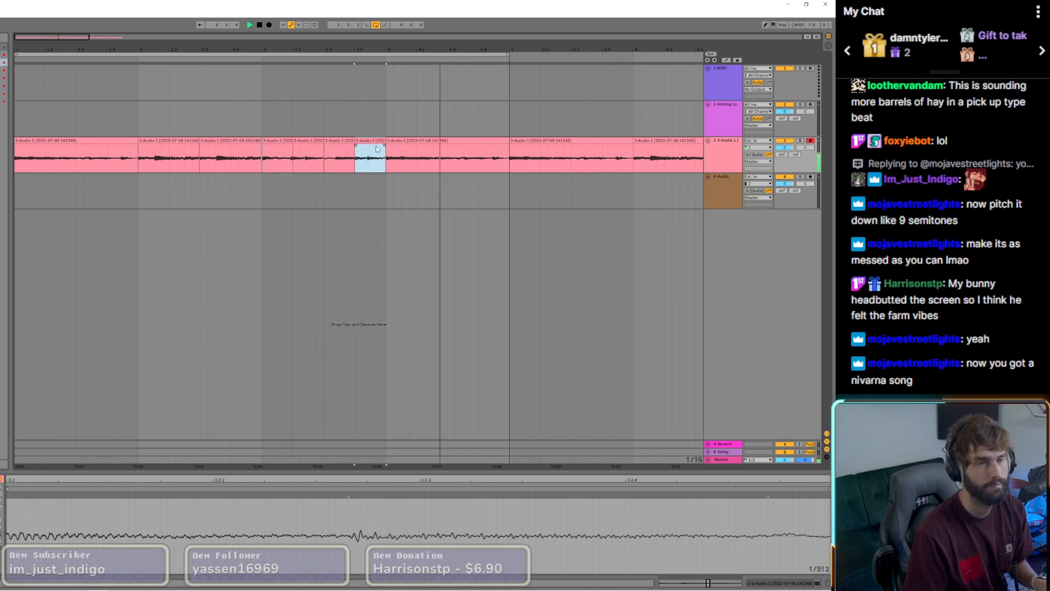
Step: Cut out the eighth-note slice before beat 2 of bar 4 and duplicate it repeatedly up to bar 5
left_click(418, 163)
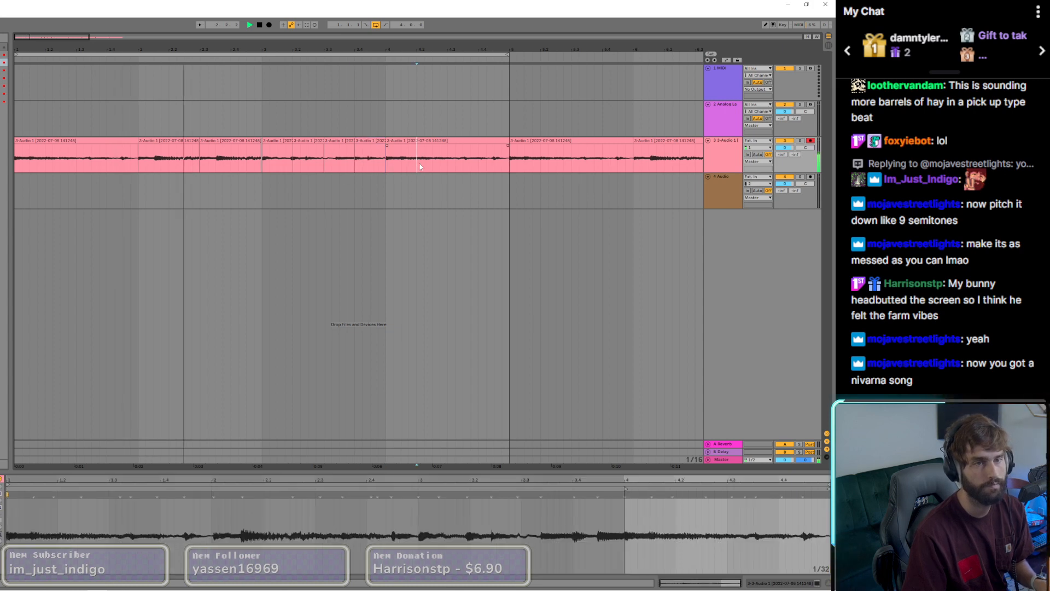
key("ctrl+e")
left_click(411, 141)
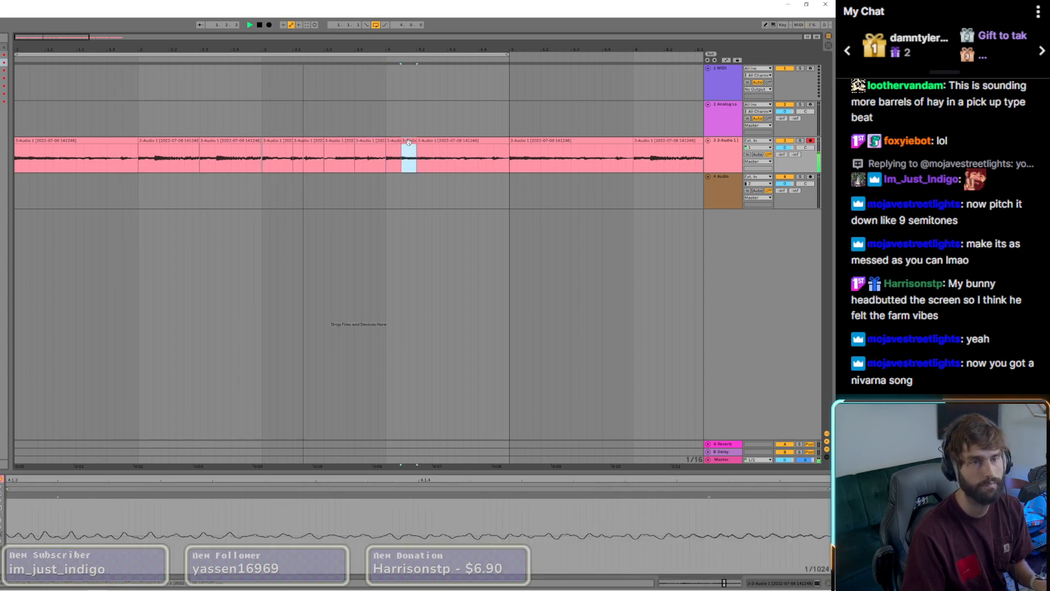
key("ctrl+d")
key("ctrl+d")
key("ctrl+d")
key("ctrl+d")
left_click(453, 143, "shift")
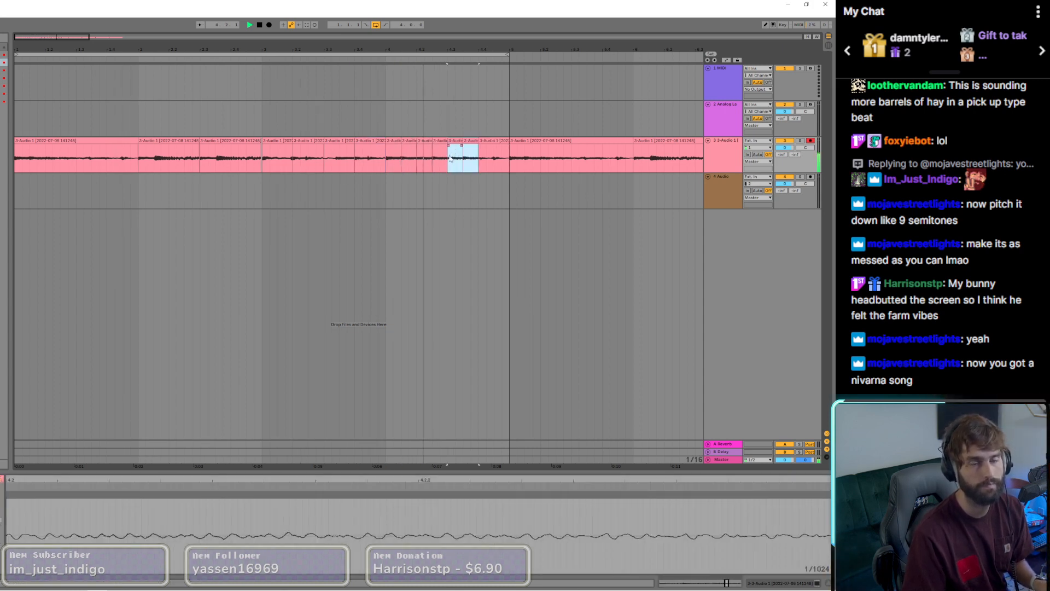
left_click(477, 146)
key("ctrl+d")
key("ctrl+d")
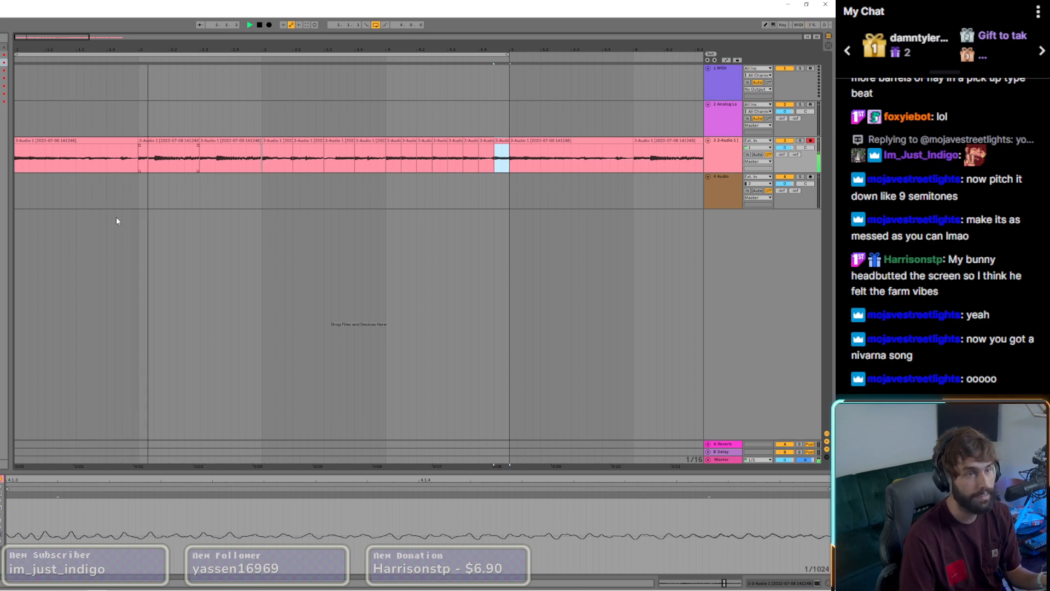
Step: Copy the edited guitar pattern from bars 1–4 over bars 5–8 and extend the loop to bar 9
scroll(143, 220, "down", 5)
scroll(31, 167, "up", 3)
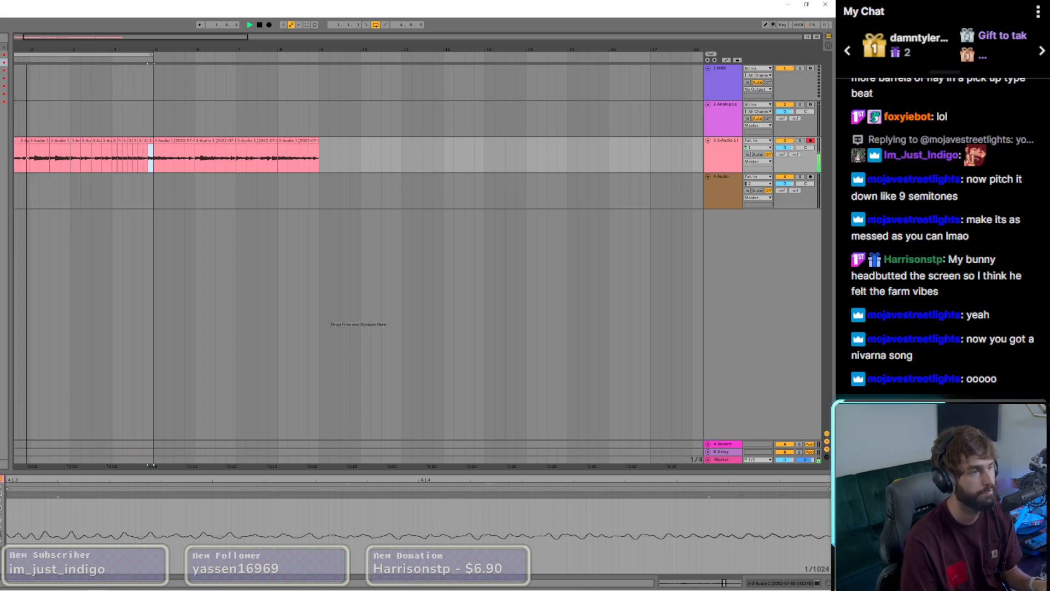
left_click(84, 53)
left_click_drag(20, 141, 184, 149)
left_click_drag(151, 55, 317, 59)
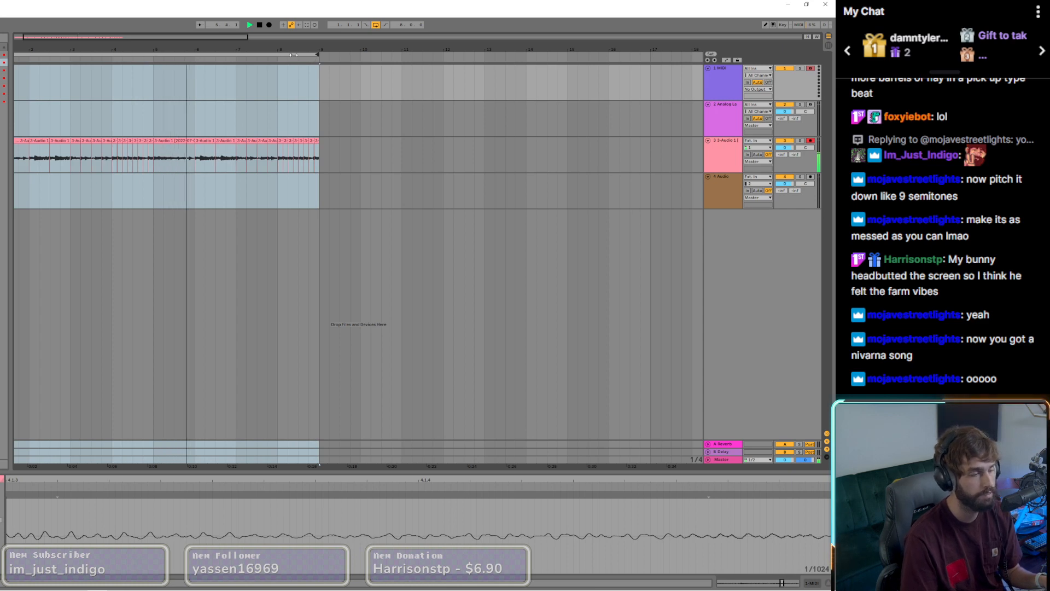
Step: Select the 4 Audio track and arm it for recording
left_click(727, 202)
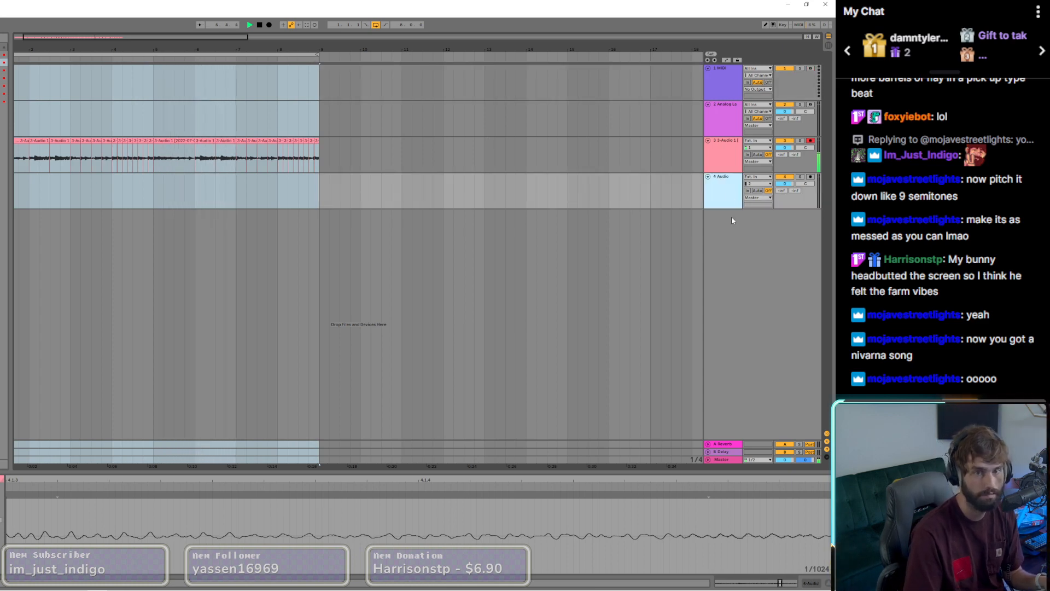
left_click(811, 177)
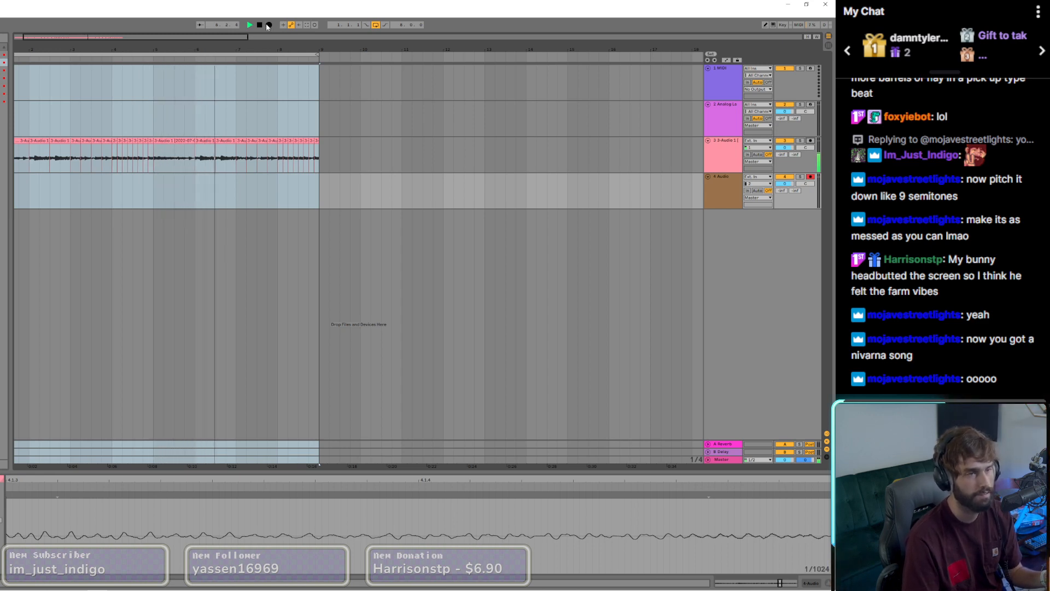
Step: Split off the last eighth note of bar 6's first half-bar guitar clip, leaving a small gap before the slice
left_click(226, 141)
scroll(215, 147, "up", 10)
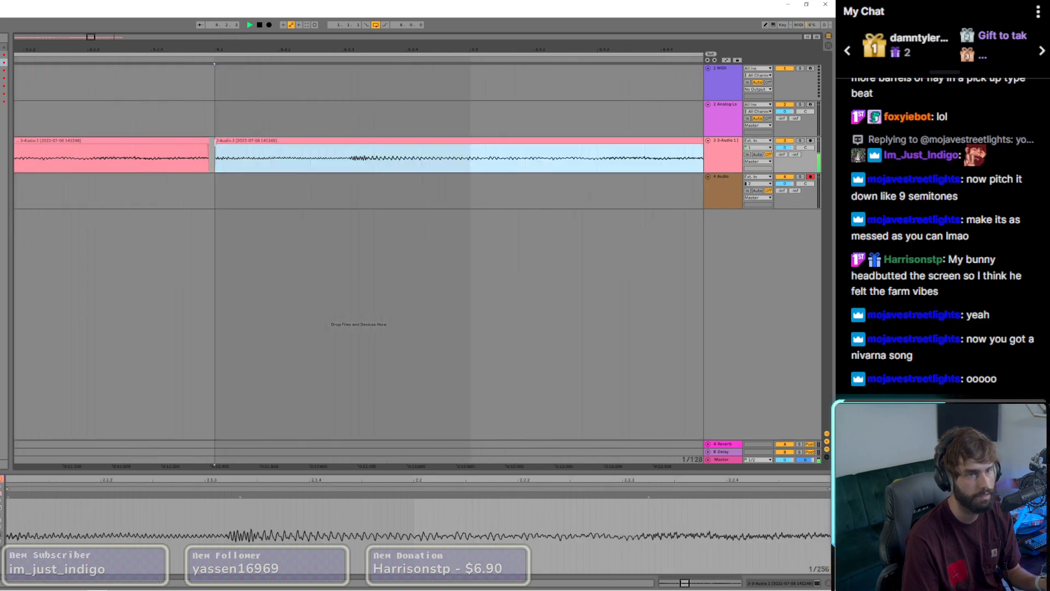
scroll(190, 158, "down", 5)
scroll(50, 148, "down", 4)
scroll(79, 153, "up", 4)
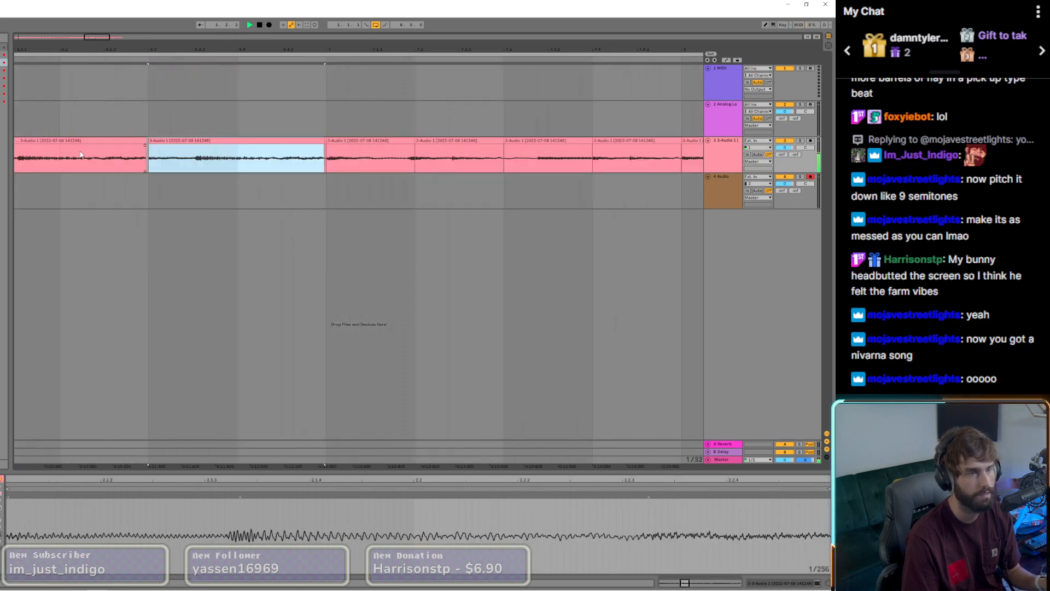
left_click(104, 159)
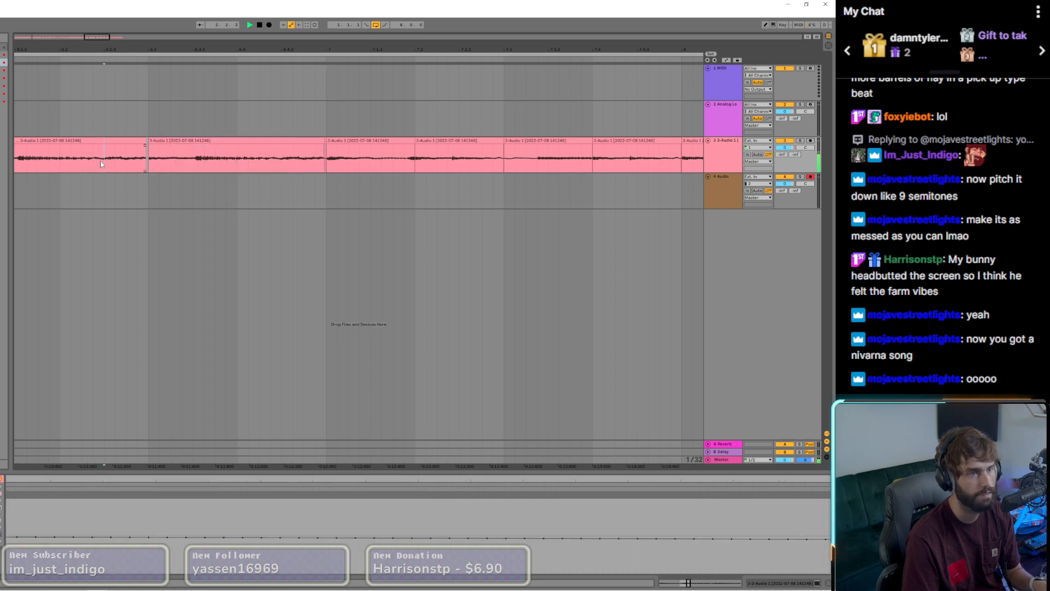
key("ctrl+e")
left_click_drag(122, 141, 141, 149)
scroll(121, 143, "up", 5)
scroll(134, 149, "down", 3)
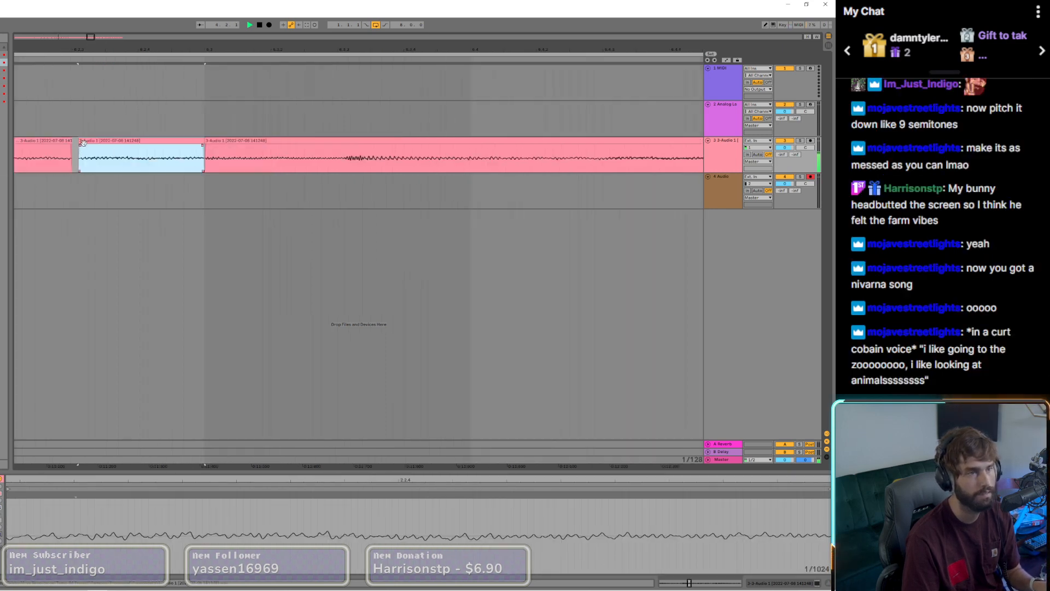
scroll(80, 143, "down", 8)
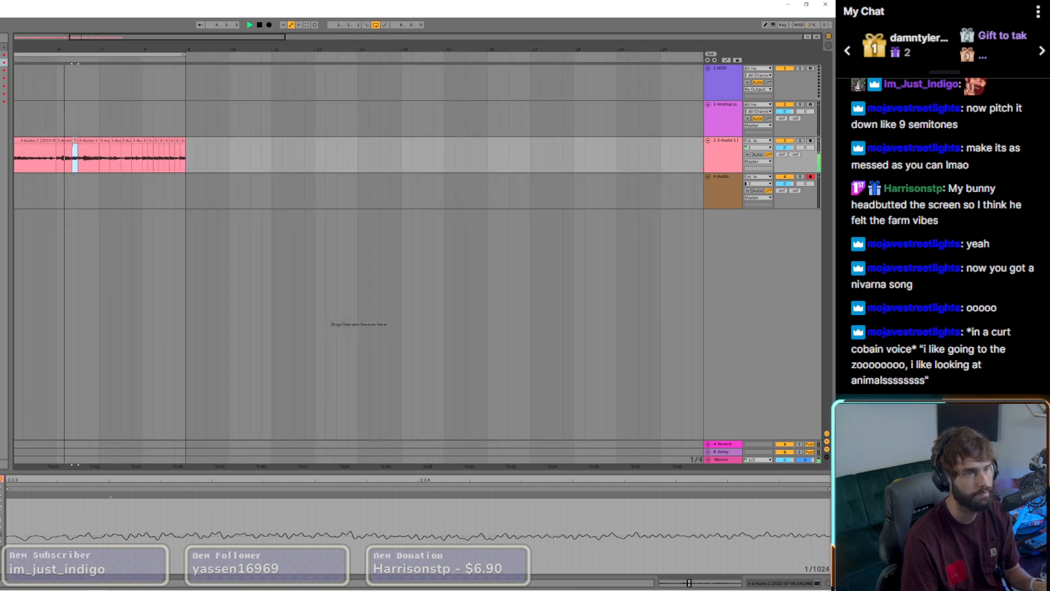
Step: Split off the short guitar note at the end of bar 5 and shift it slightly earlier
scroll(45, 149, "up", 3)
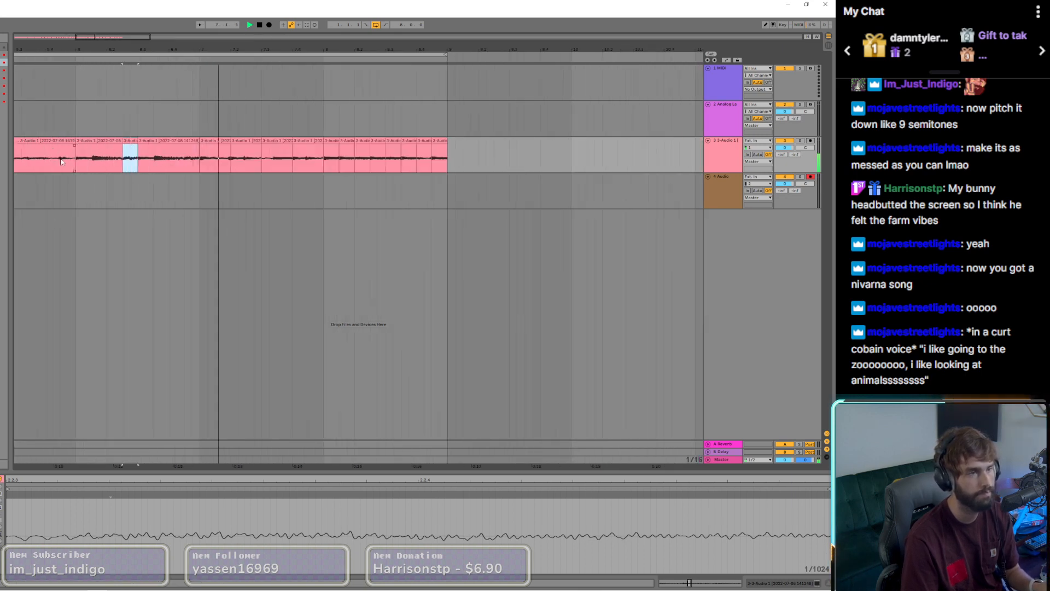
scroll(57, 161, "up", 3)
key("ctrl+e")
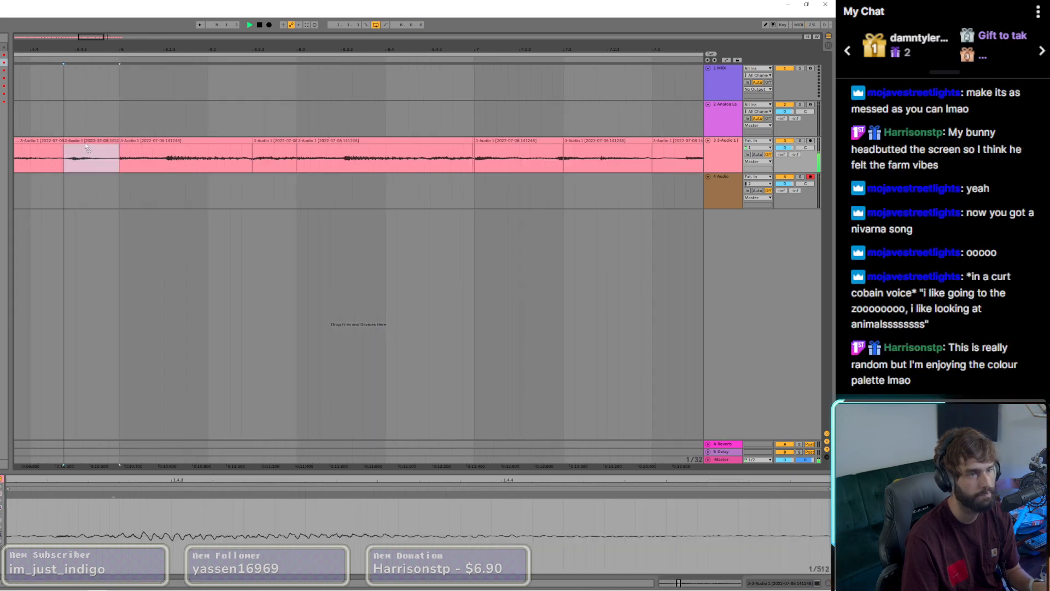
left_click_drag(118, 141, 69, 141)
scroll(73, 164, "down", 10)
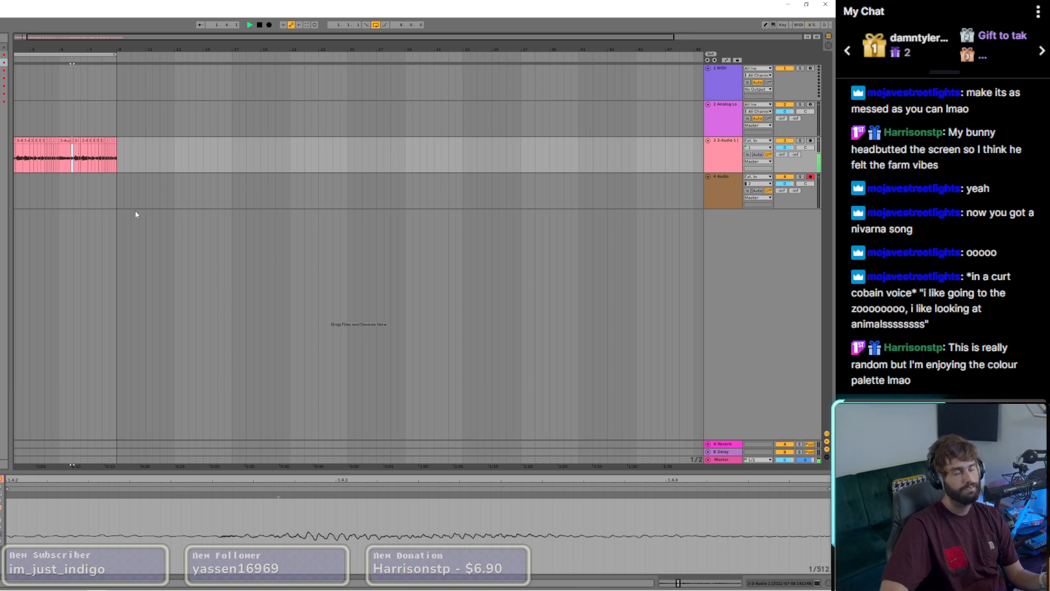
Step: Try recording a vocal take on the 4 Audio track over the looped guitar
scroll(60, 248, "down", 2)
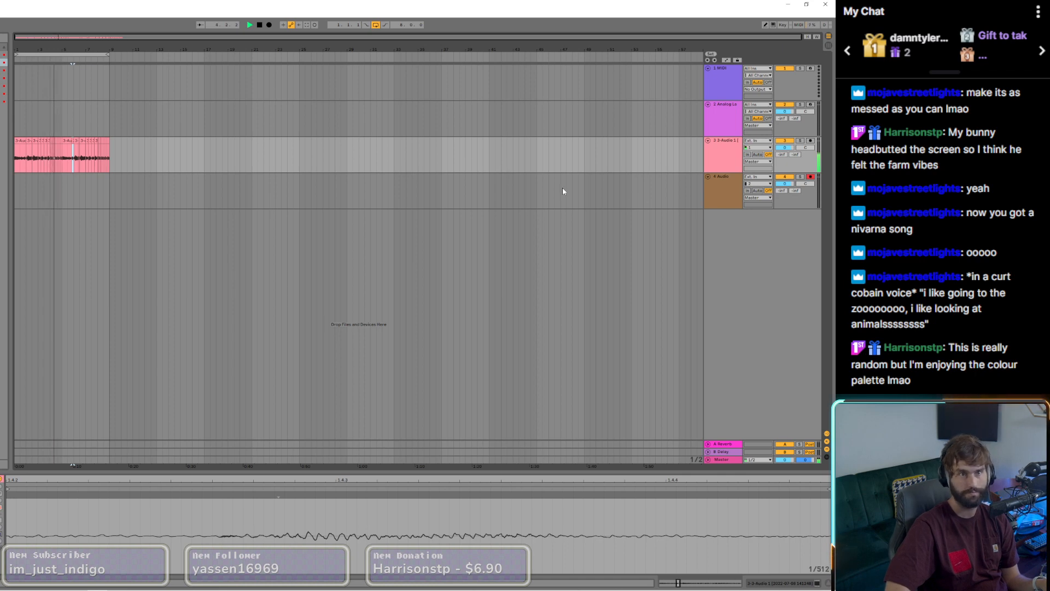
left_click(269, 24)
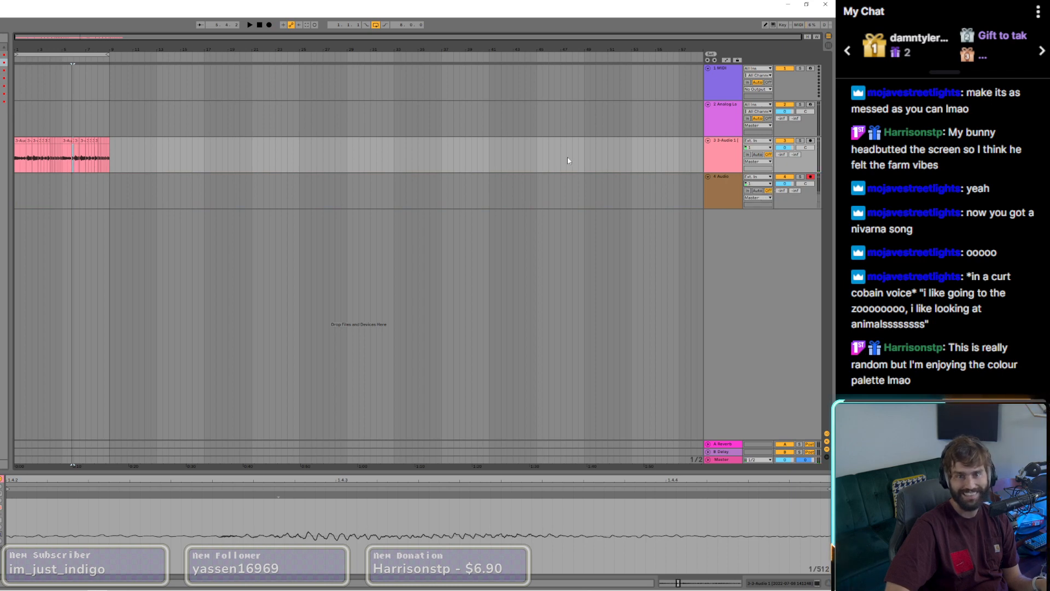
left_click(260, 26)
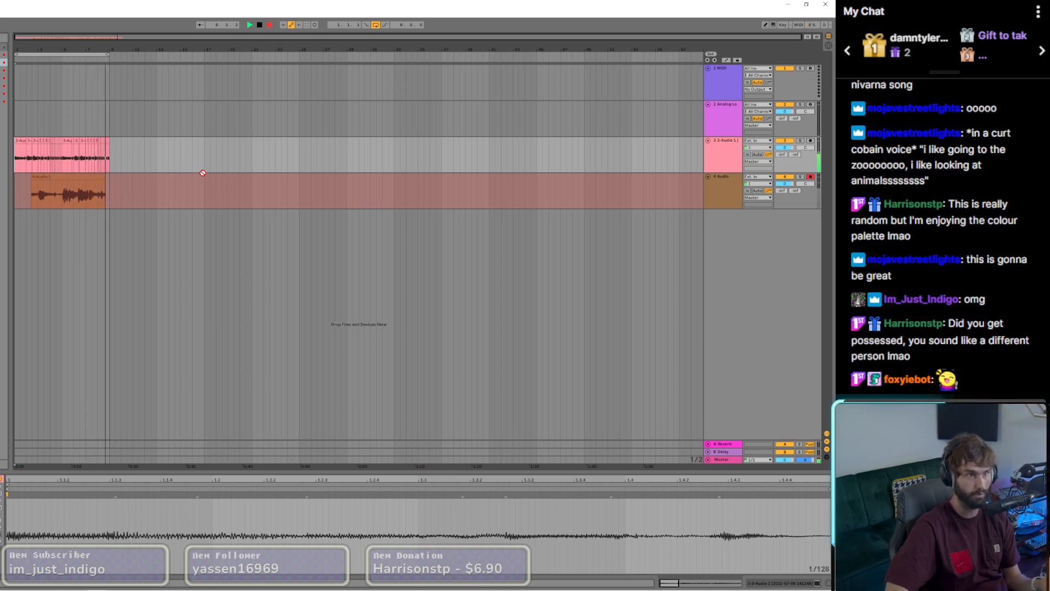
key("space")
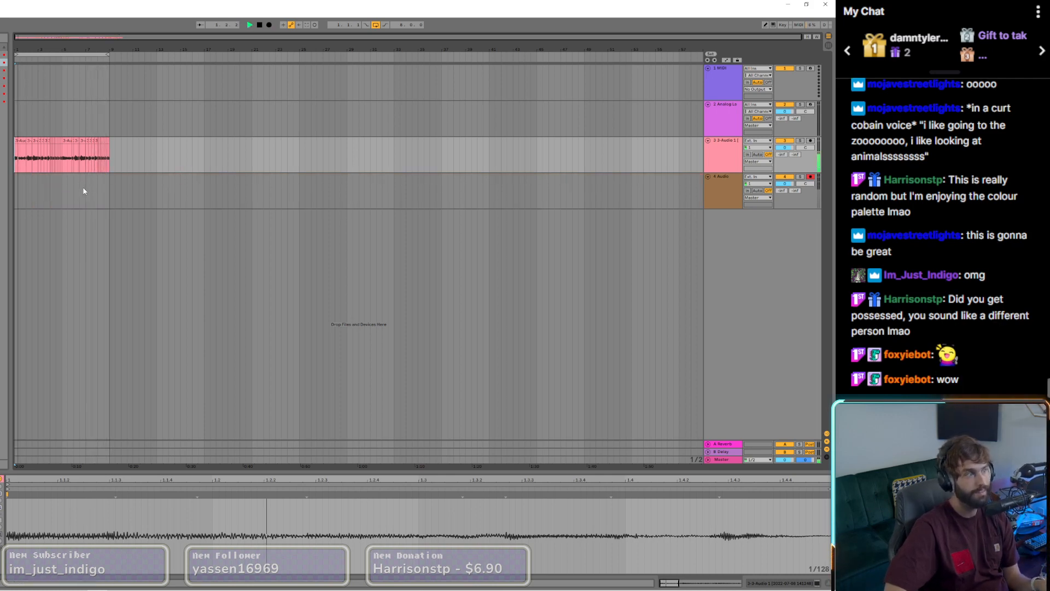
Step: Record a vocal take on the 4 Audio track across the eight-bar loop and delete the leftover fragment before bar 9
left_click(269, 25)
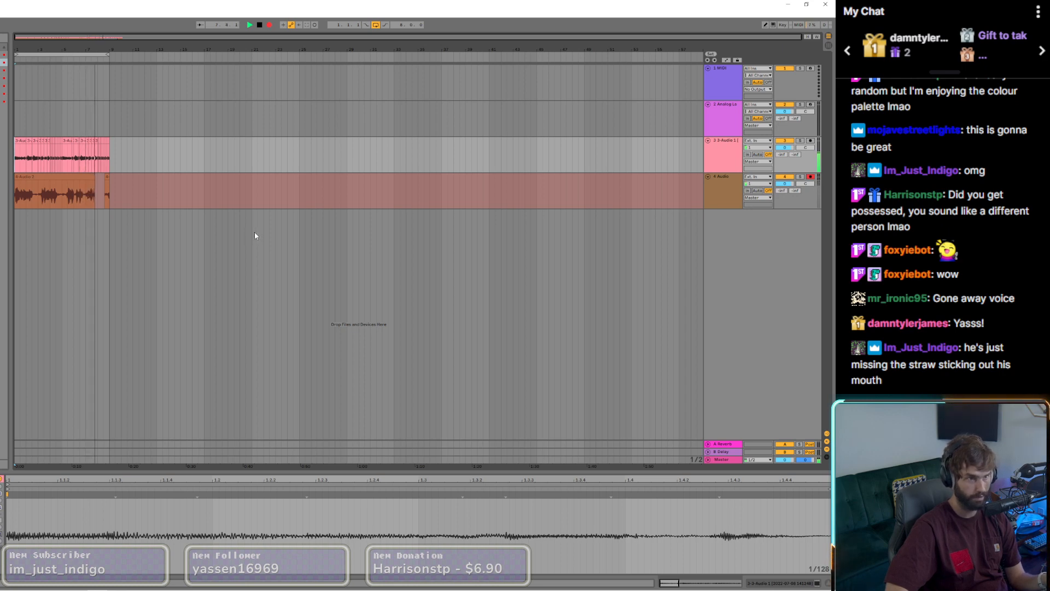
left_click(270, 24)
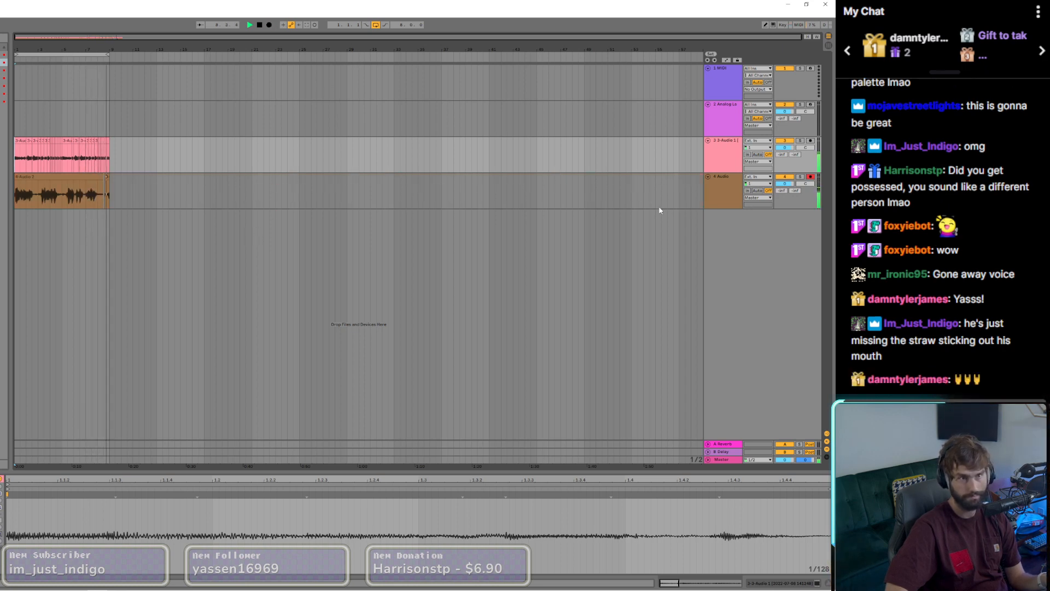
left_click(107, 177)
key("Delete")
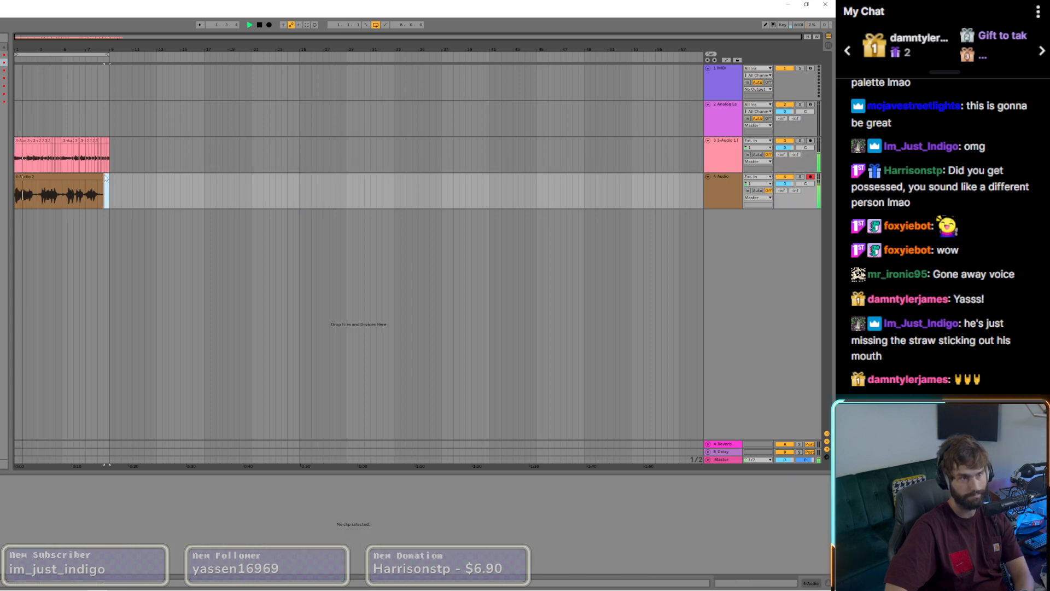
Step: Lower the 4 Audio track's volume and insert Vocalstrip 2 on it with the Rock - Male Vocal preset
left_click_drag(103, 176, 107, 176)
left_click_drag(785, 184, 784, 196)
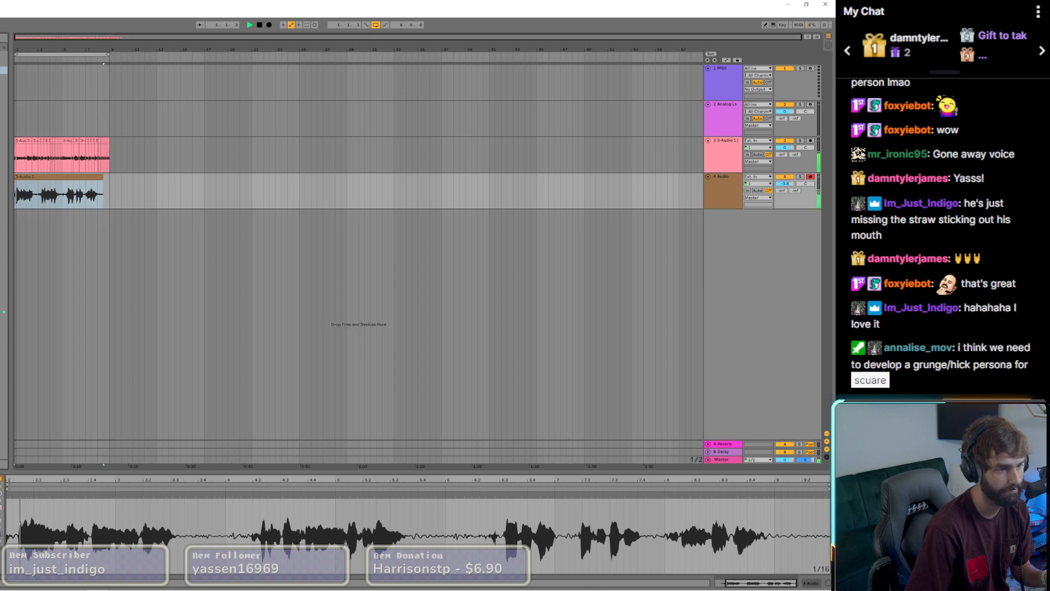
left_click_drag(3, 351, 48, 191)
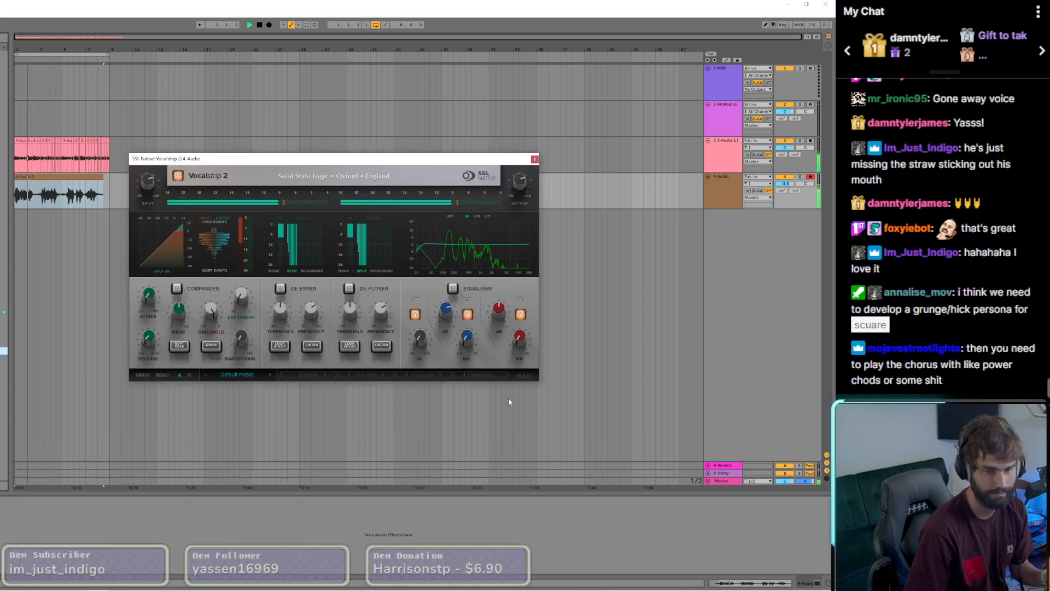
left_click(236, 374)
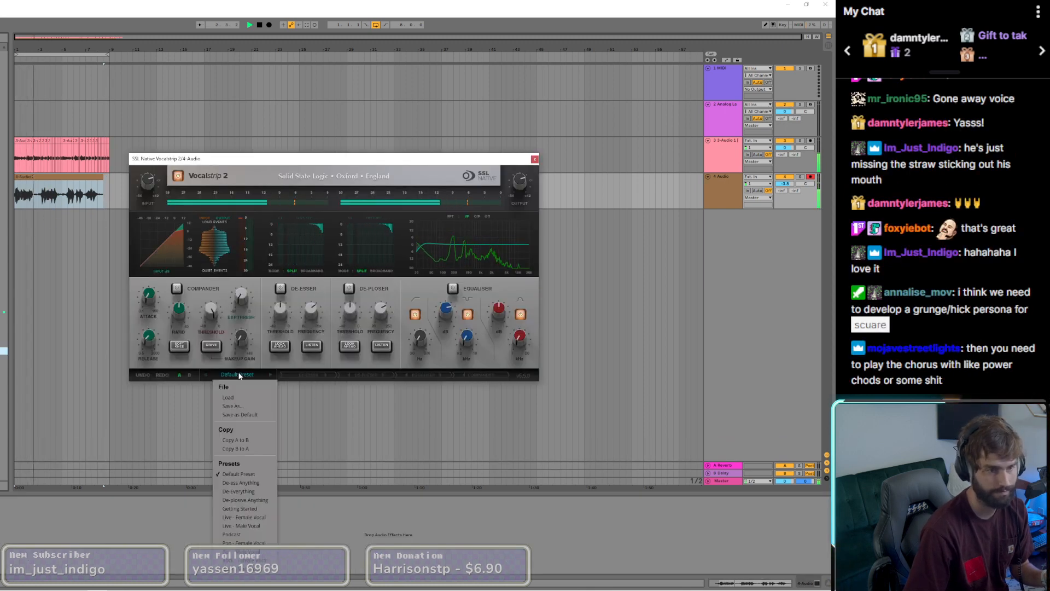
left_click(255, 564)
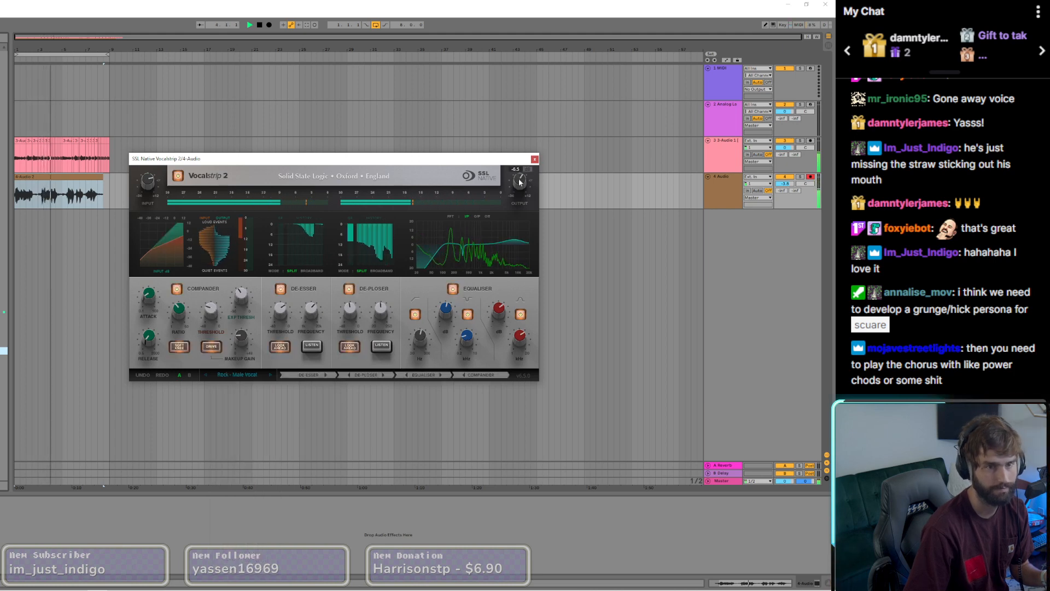
left_click(535, 158)
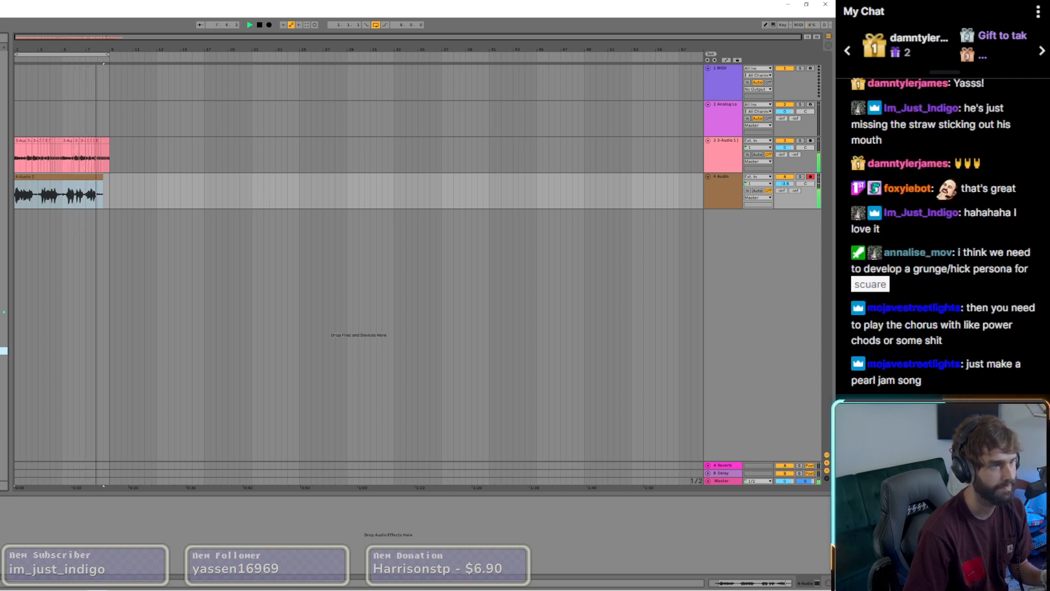
Step: Add CamelCrusher to the vocal effects chain on the 4 Audio track
double_click(3, 164)
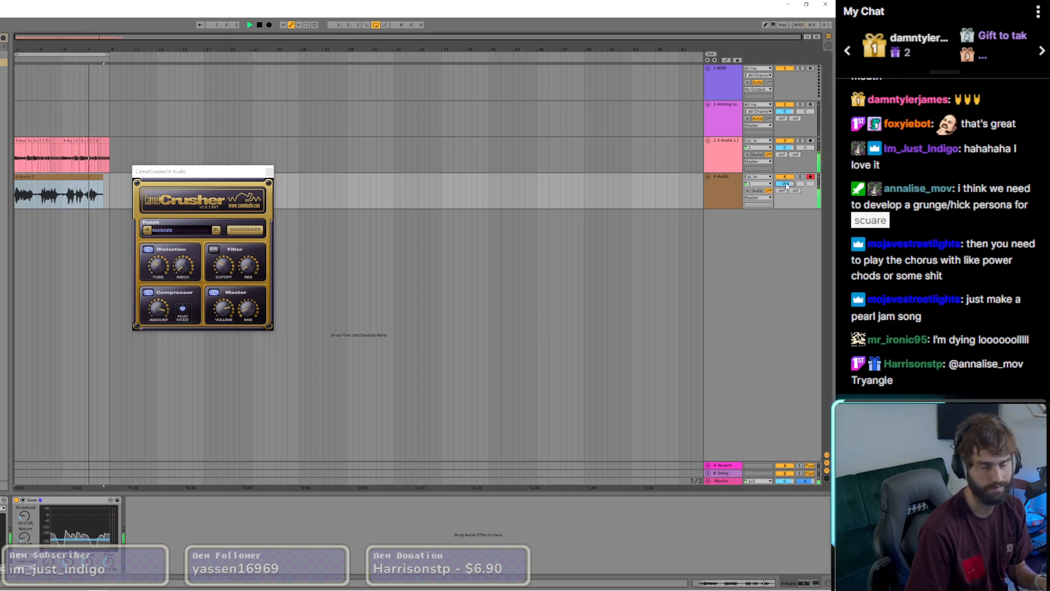
left_click(269, 172)
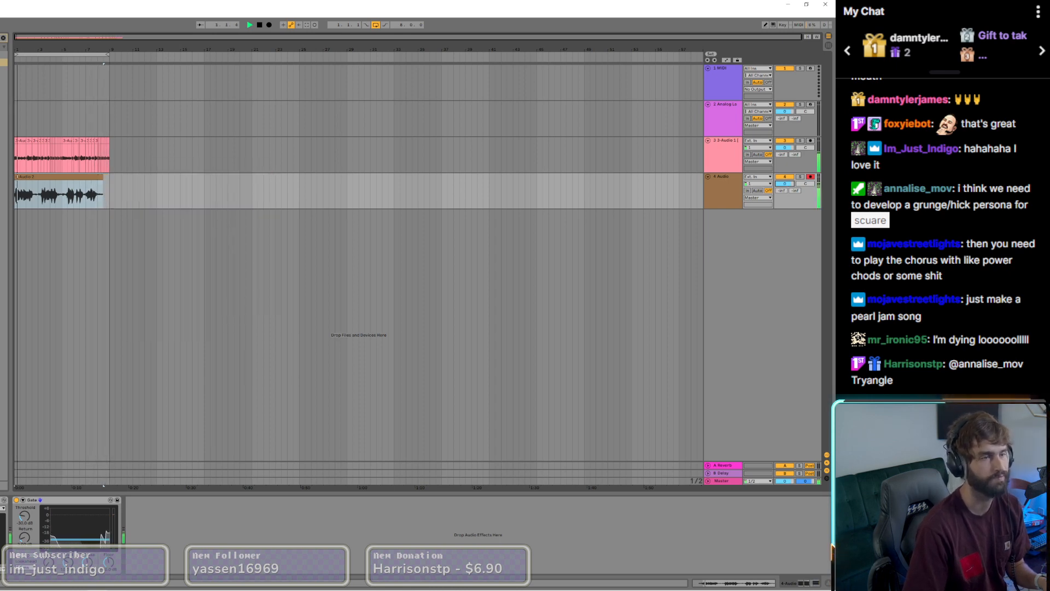
Step: Adjust the Gate threshold on the vocal track while replaying the loop, and trim the vocal clip's end back to bar 8
scroll(13, 183, "up", 3)
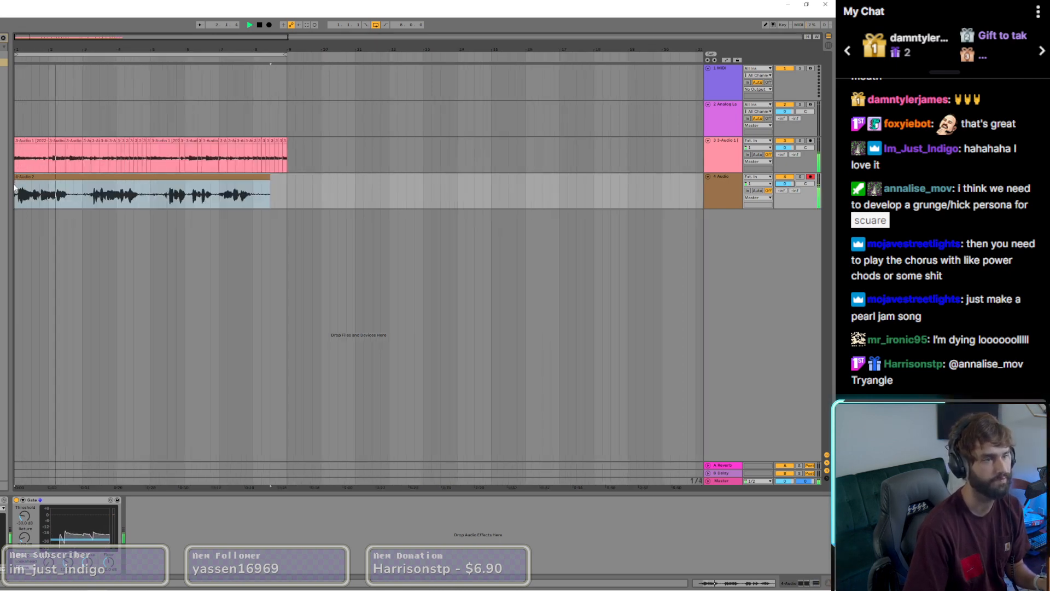
left_click(267, 185)
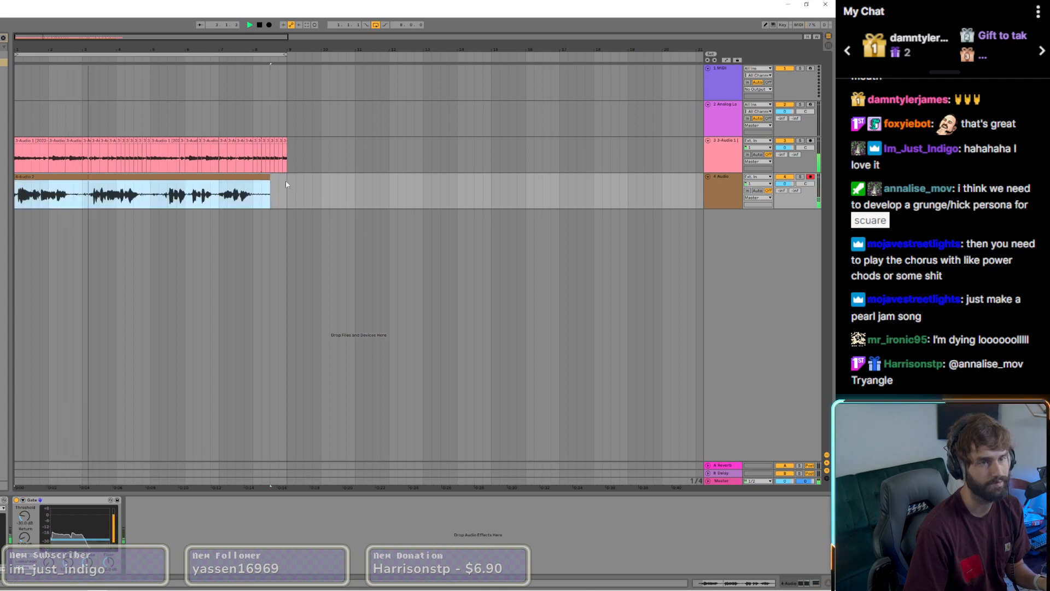
key("space")
key("space")
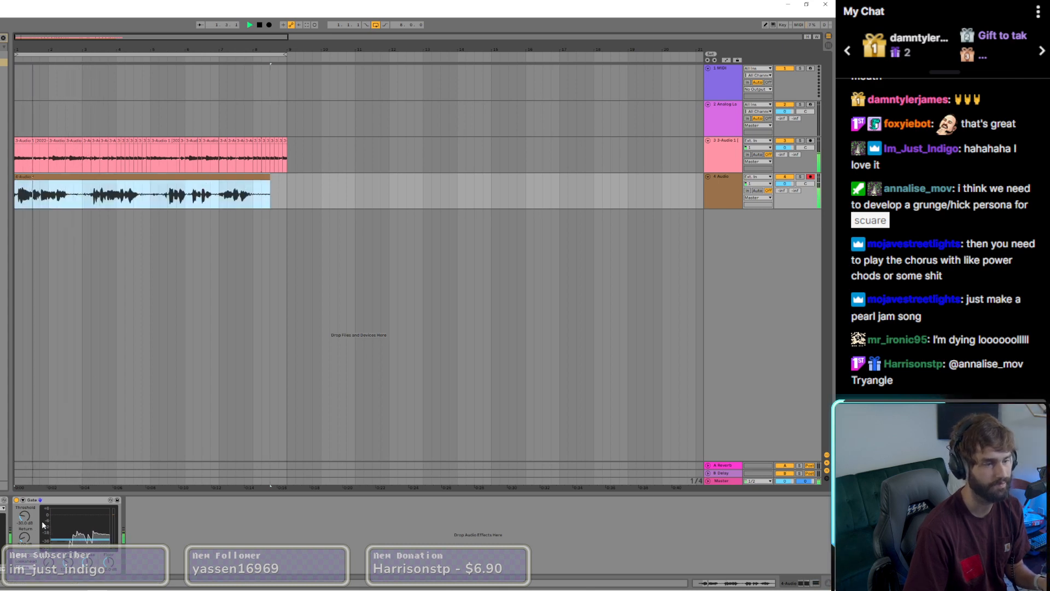
left_click_drag(26, 521, 26, 512)
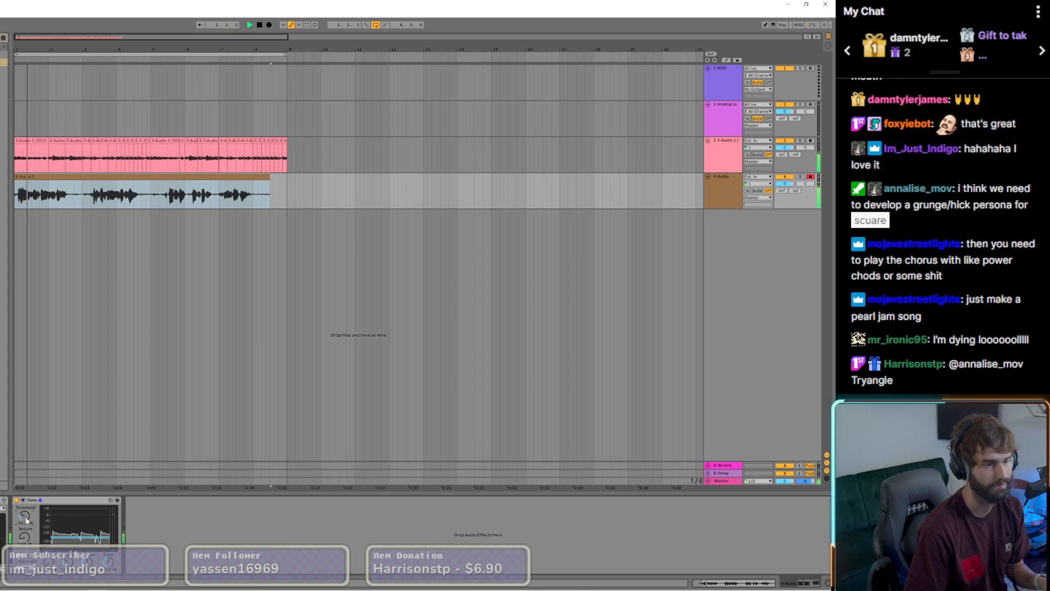
left_click_drag(26, 521, 25, 519)
key("space")
key("space")
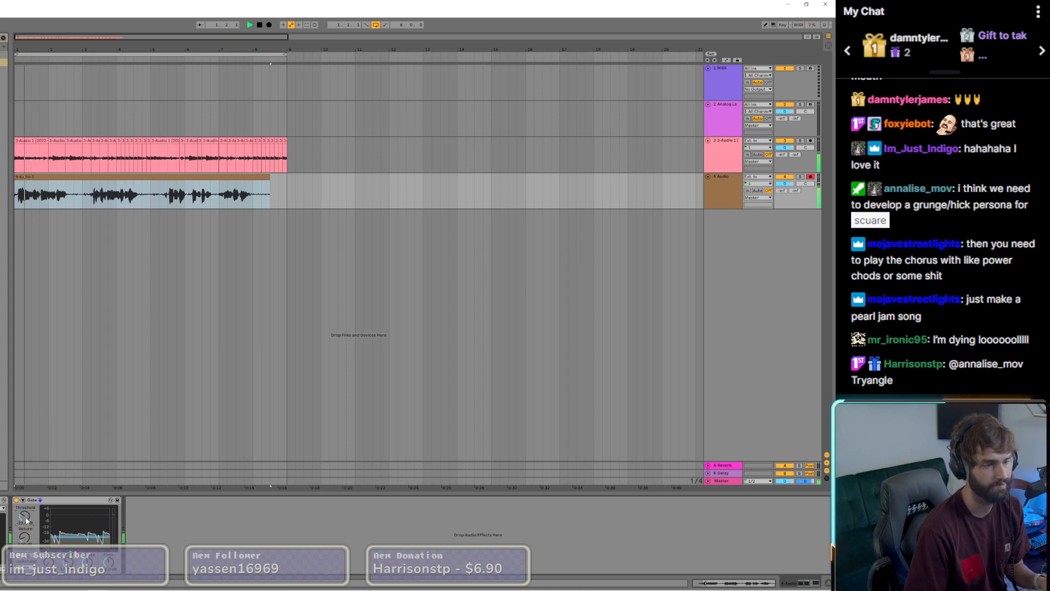
left_click_drag(270, 177, 253, 176)
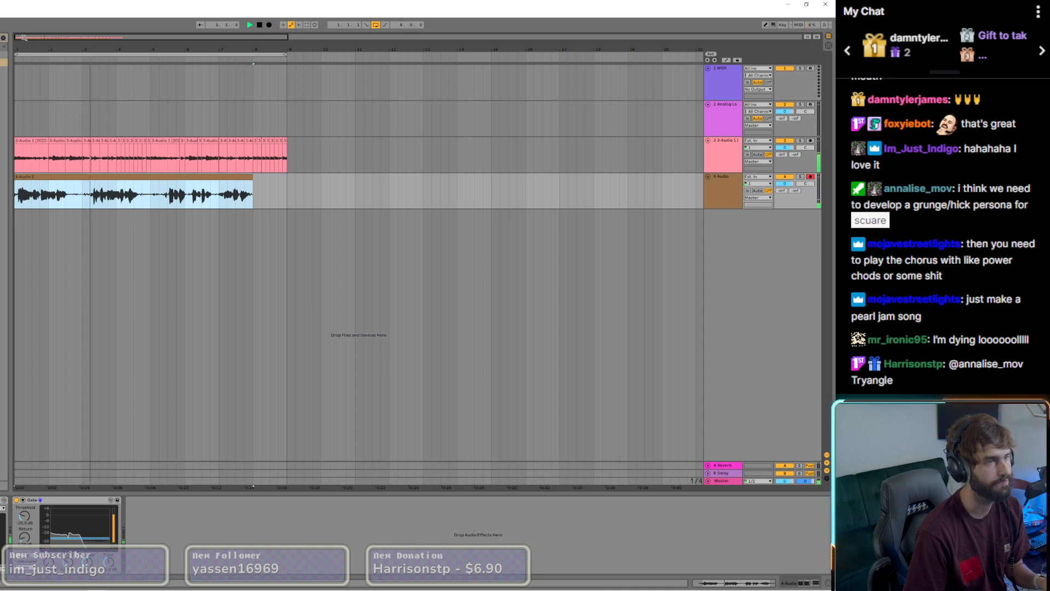
Step: Add an EQ to the guitar track with a dip in the middle band, and lower the 4 Audio track's volume
left_click(85, 142)
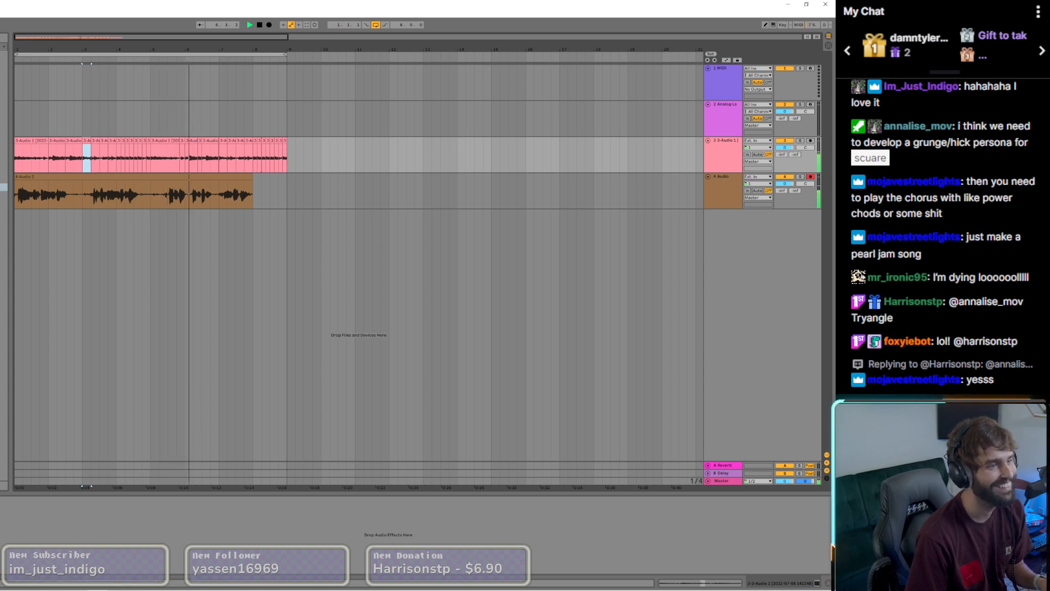
double_click(3, 241)
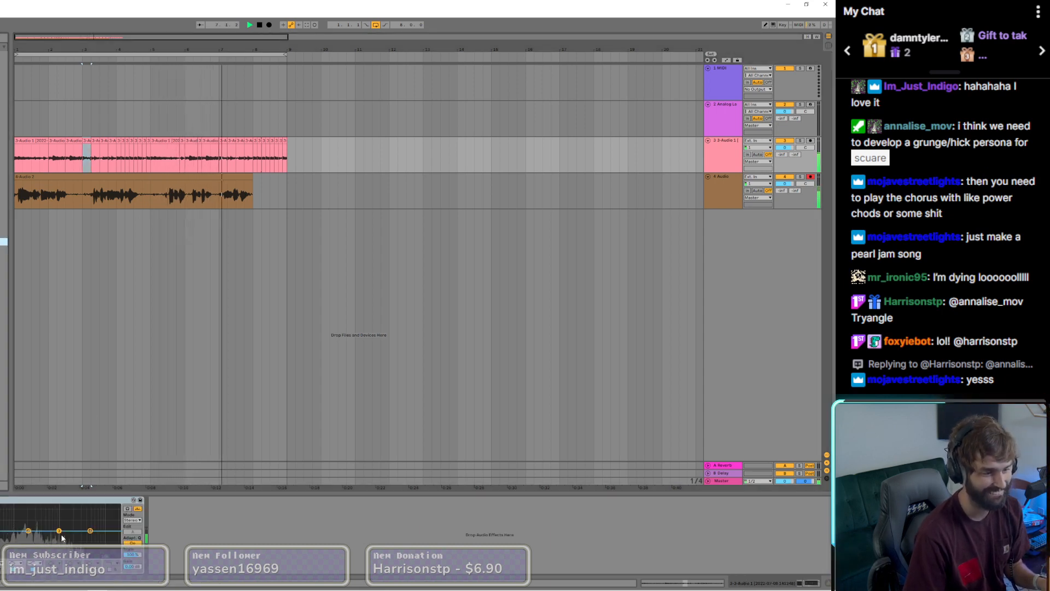
left_click_drag(61, 535, 62, 538)
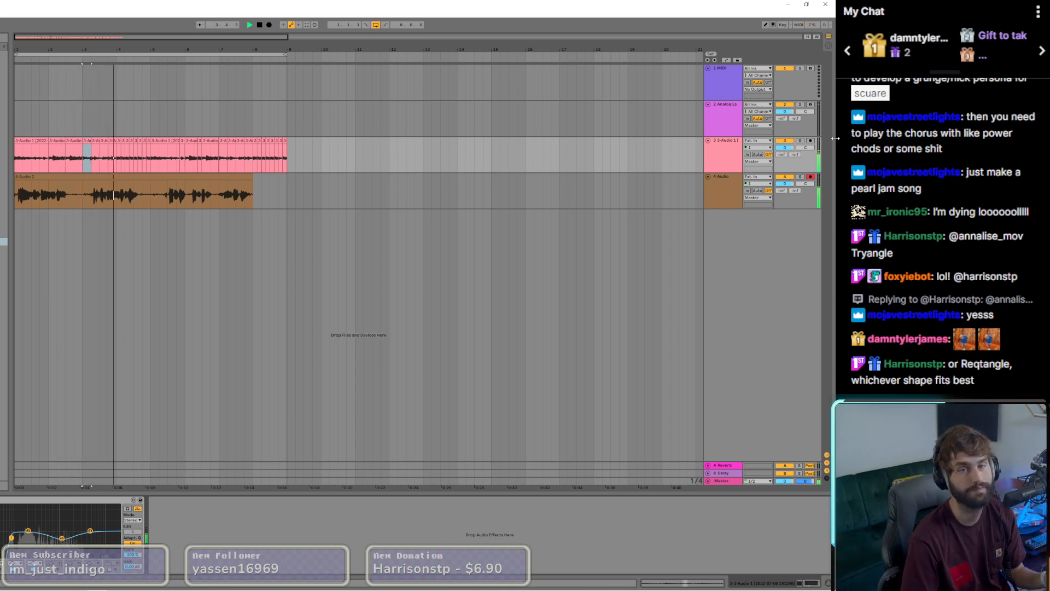
left_click_drag(789, 185, 789, 193)
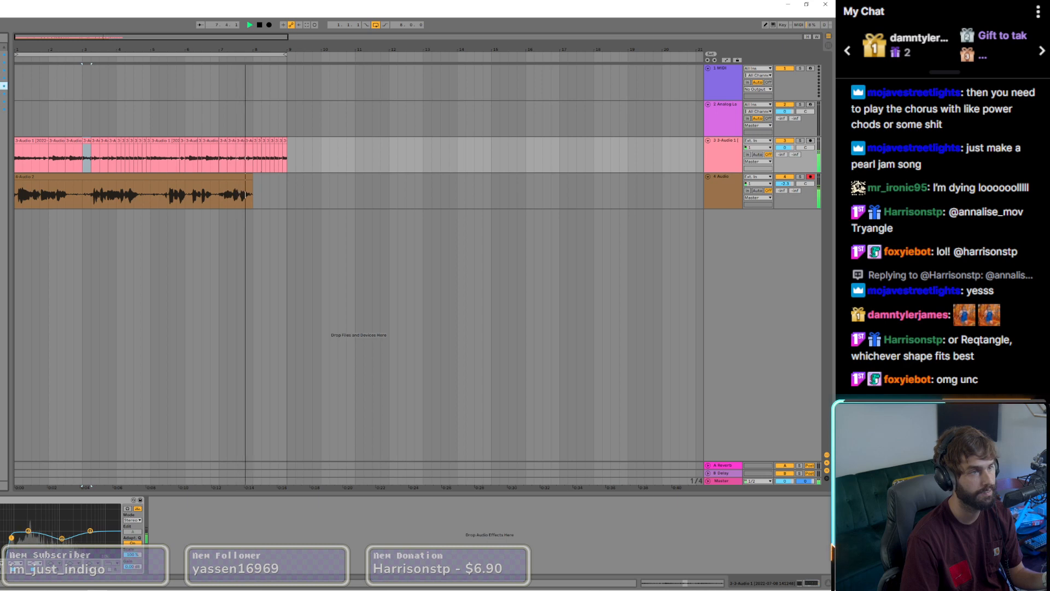
left_click(407, 194)
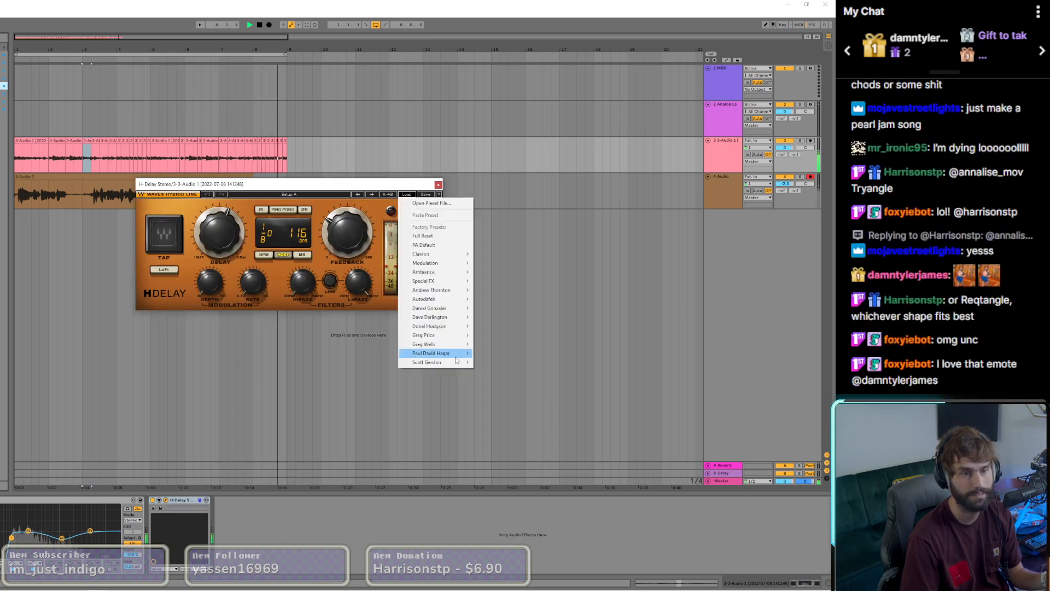
mouse_move(447, 265)
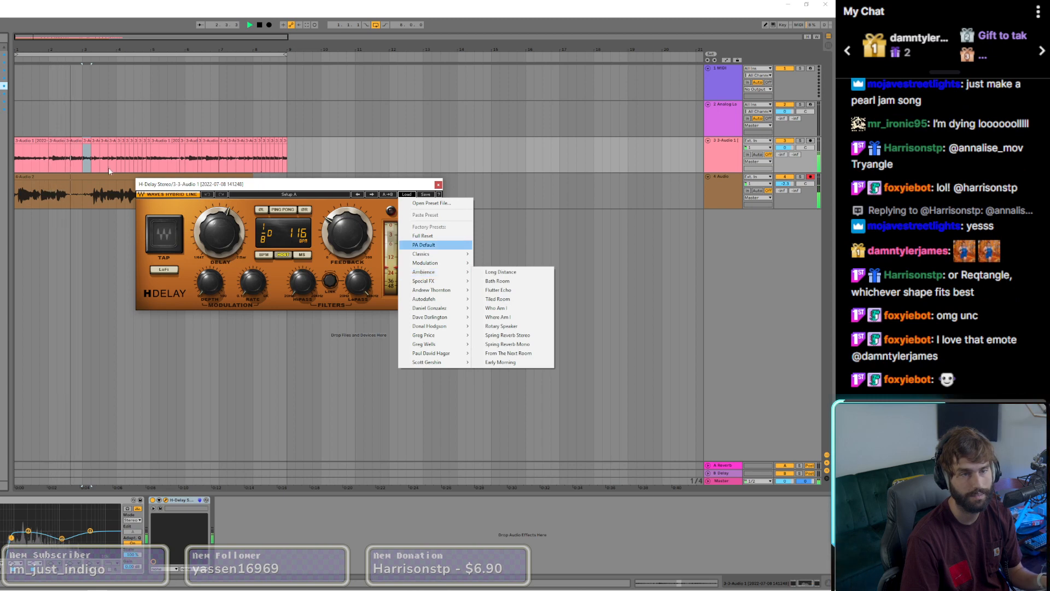
left_click(439, 185)
Step: Insert H-Delay on the 4 Audio vocal track, load the Classics Tape Delay preset and reduce its dry/wet amount
left_click(101, 178)
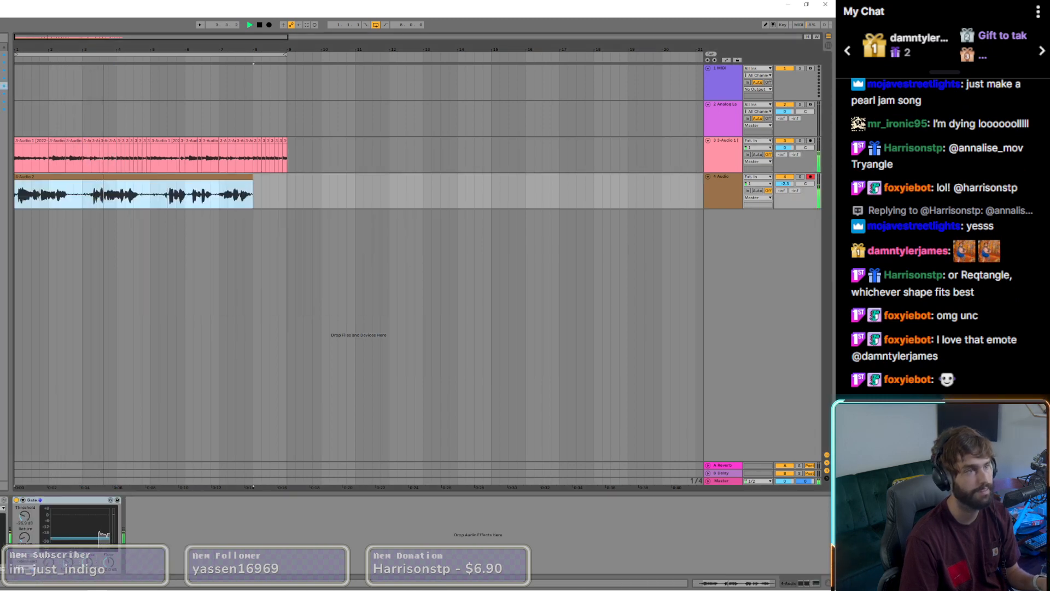
left_click_drag(1, 383, 151, 504)
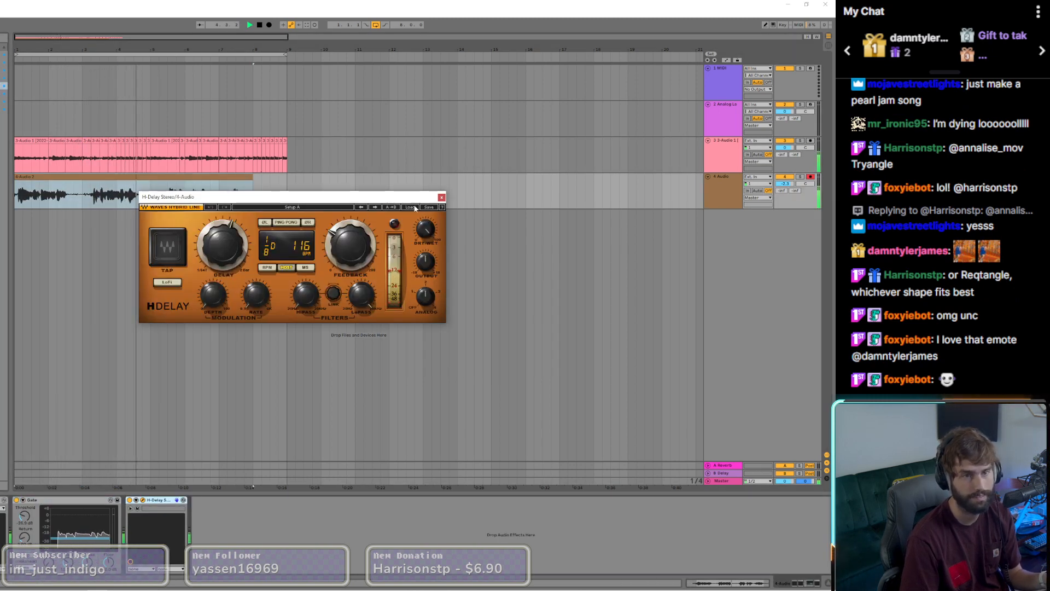
left_click(412, 208)
mouse_move(432, 266)
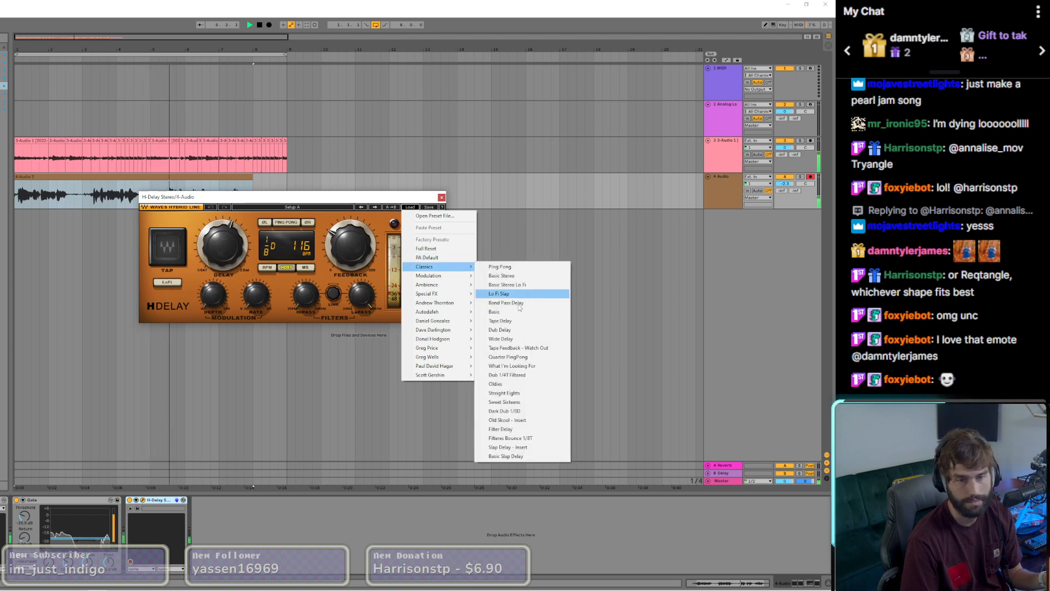
left_click(500, 321)
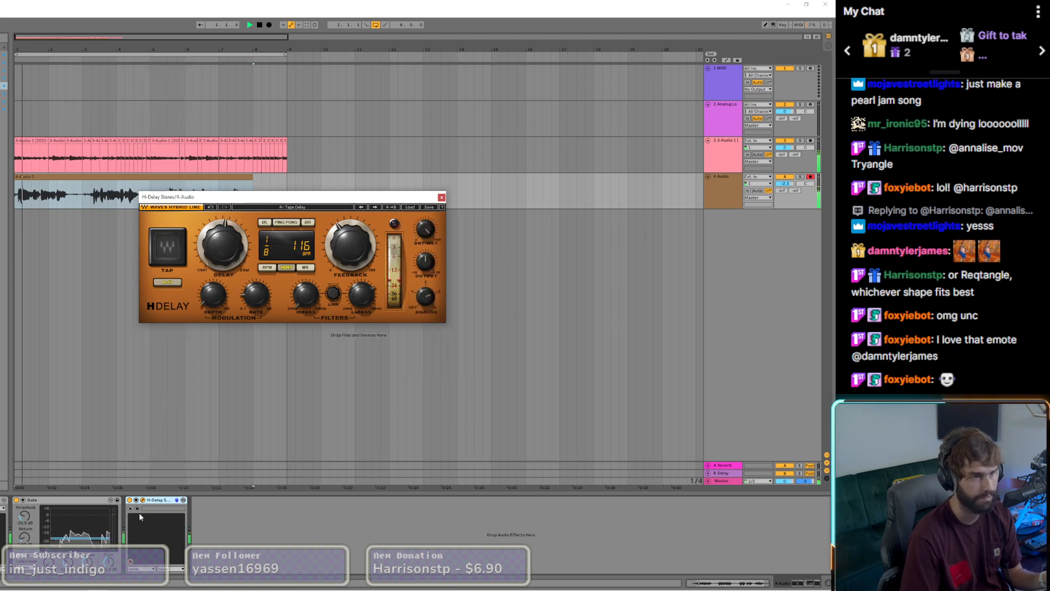
left_click_drag(425, 229, 425, 271)
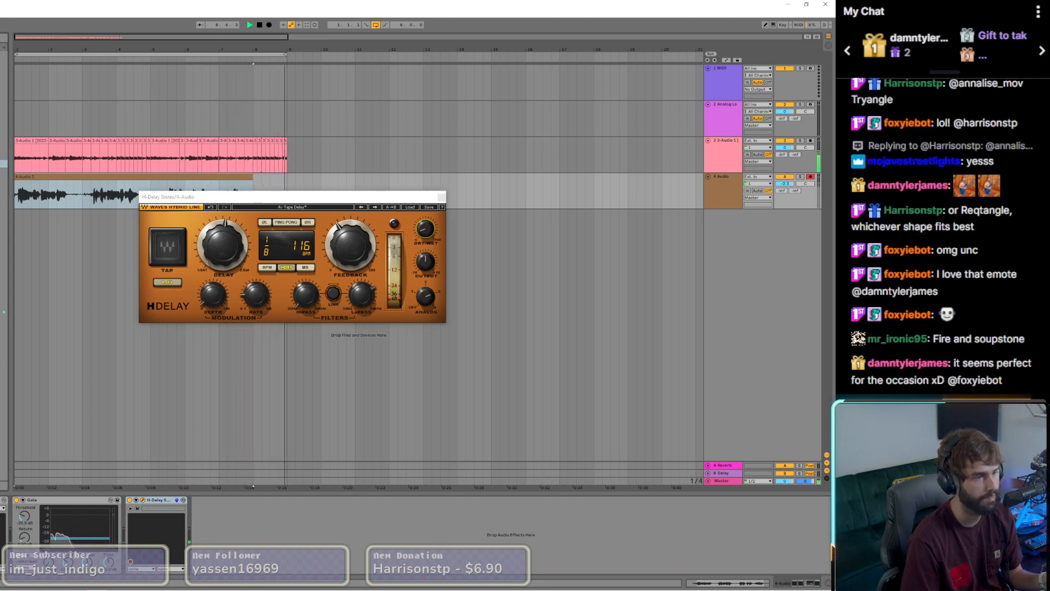
Step: Insert ValhallaVintageVerb before H-Delay on the vocal track with Mix 12 %, BassMult 0.30 X and LowCut 350 Hz
double_click(3, 367)
left_click_drag(228, 500, 148, 501)
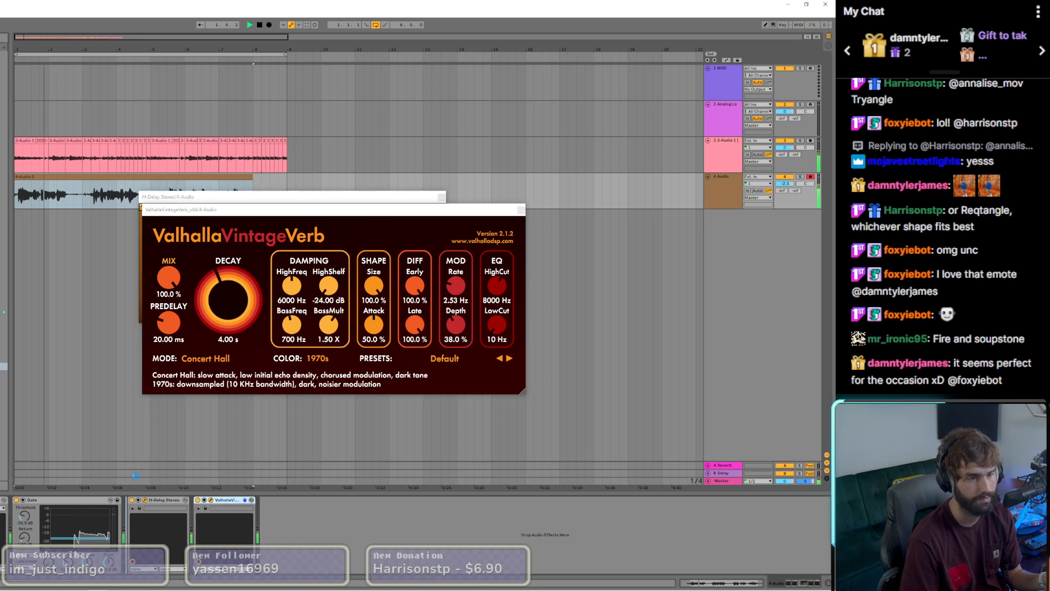
left_click_drag(169, 278, 171, 367)
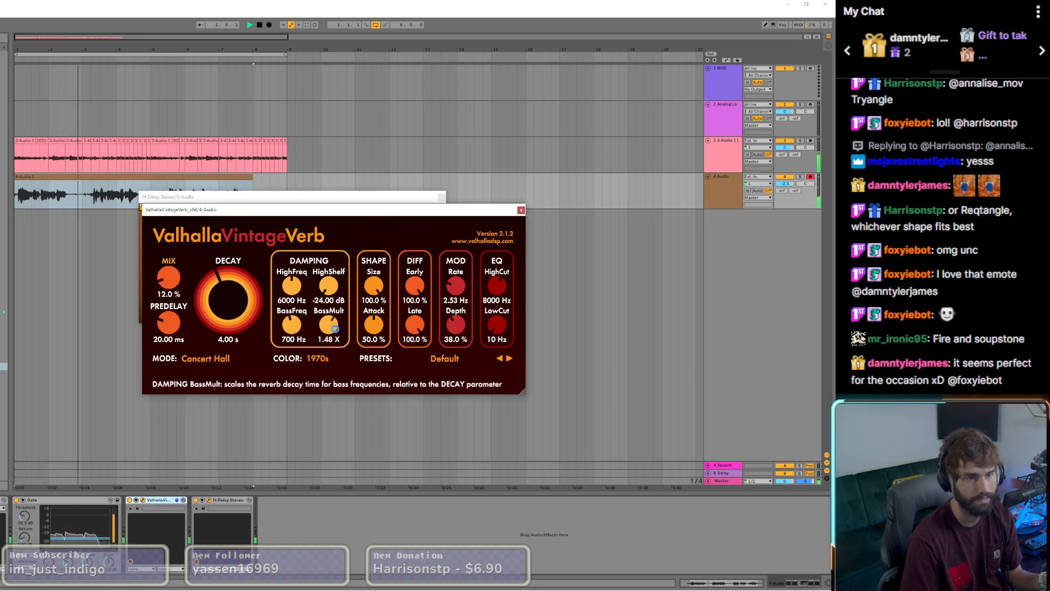
left_click_drag(329, 326, 339, 373)
left_click_drag(497, 327, 498, 307)
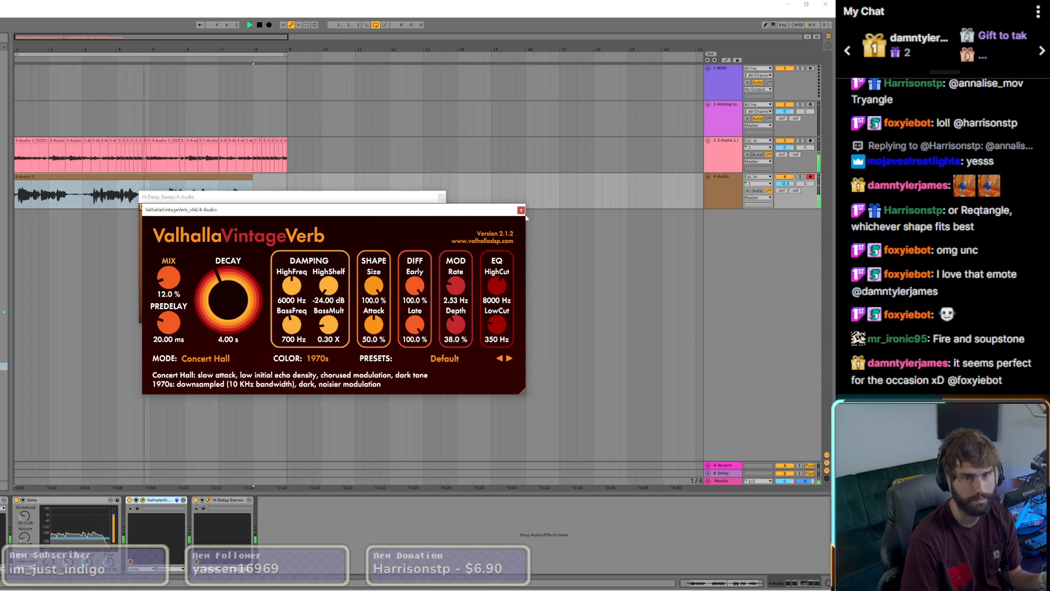
left_click(520, 211)
left_click(441, 197)
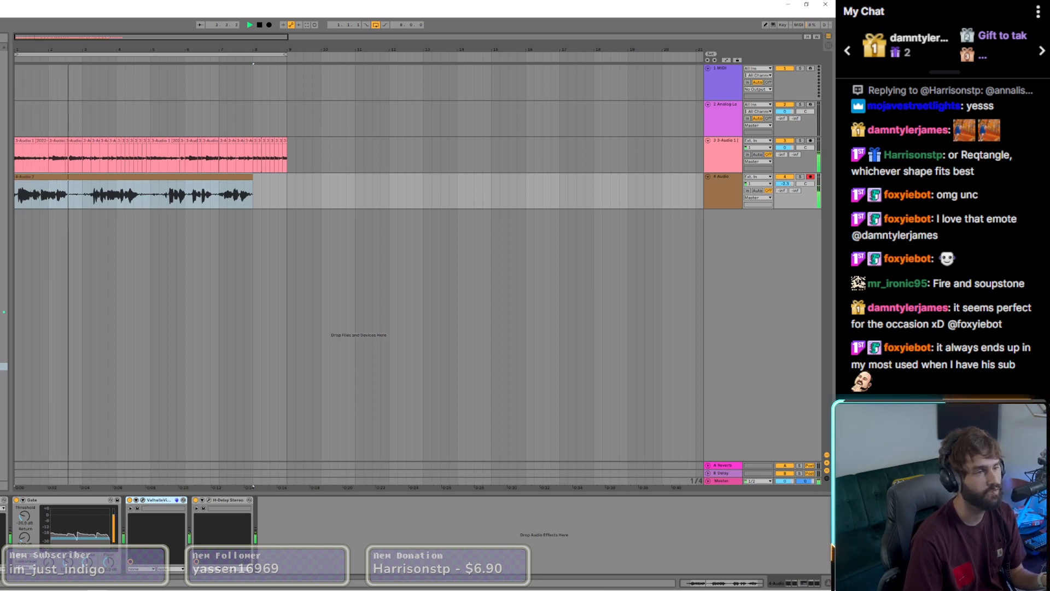
Step: Place the Weight drum loop on a new audio track under the vocal, starting at bar 1, and lower its volume
left_click(33, 140)
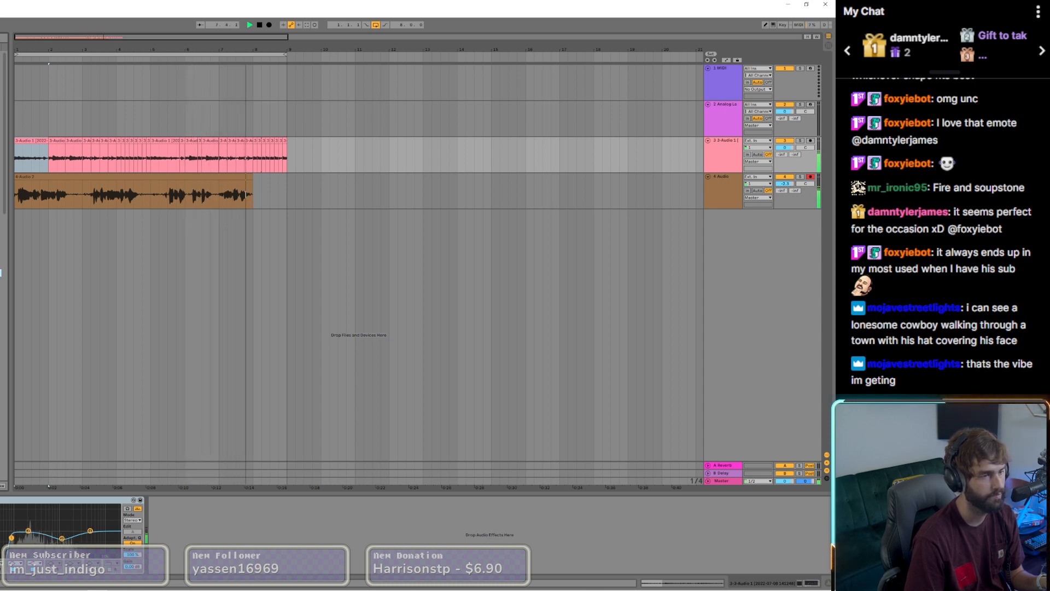
left_click_drag(1, 272, 13, 135)
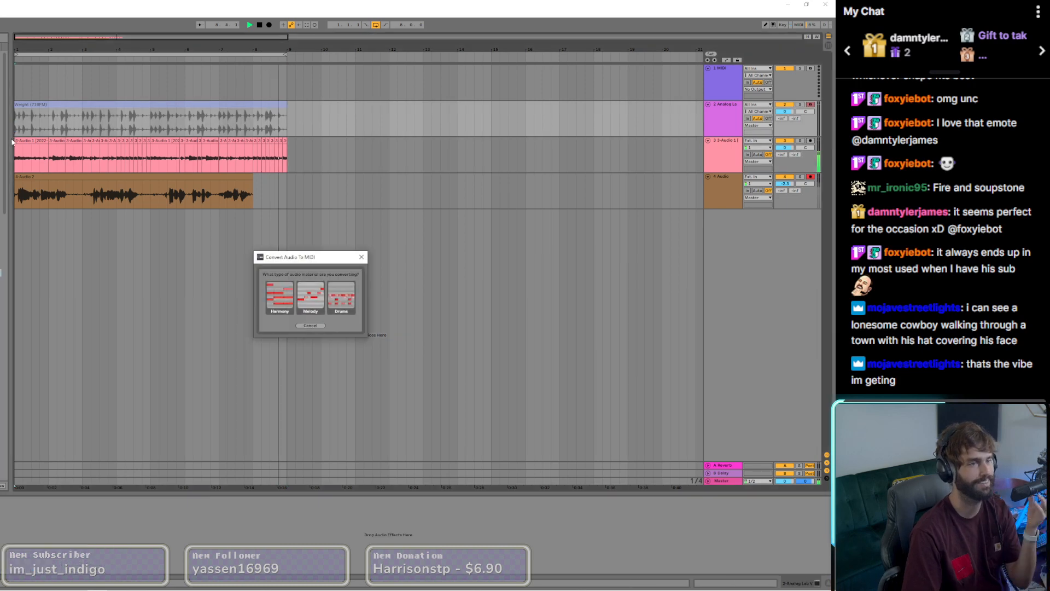
left_click(310, 325)
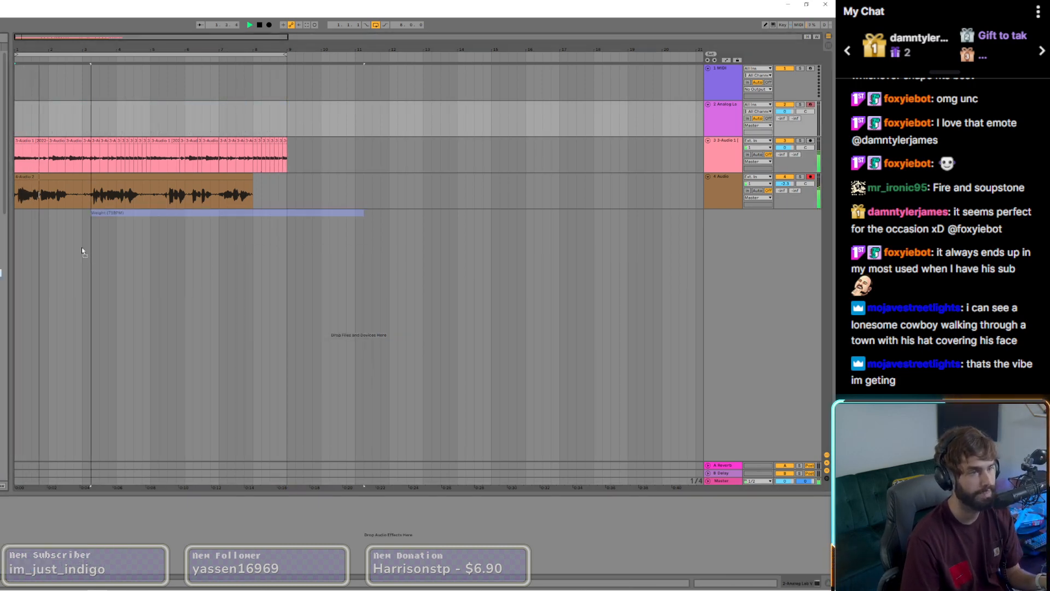
left_click_drag(82, 248, 20, 237)
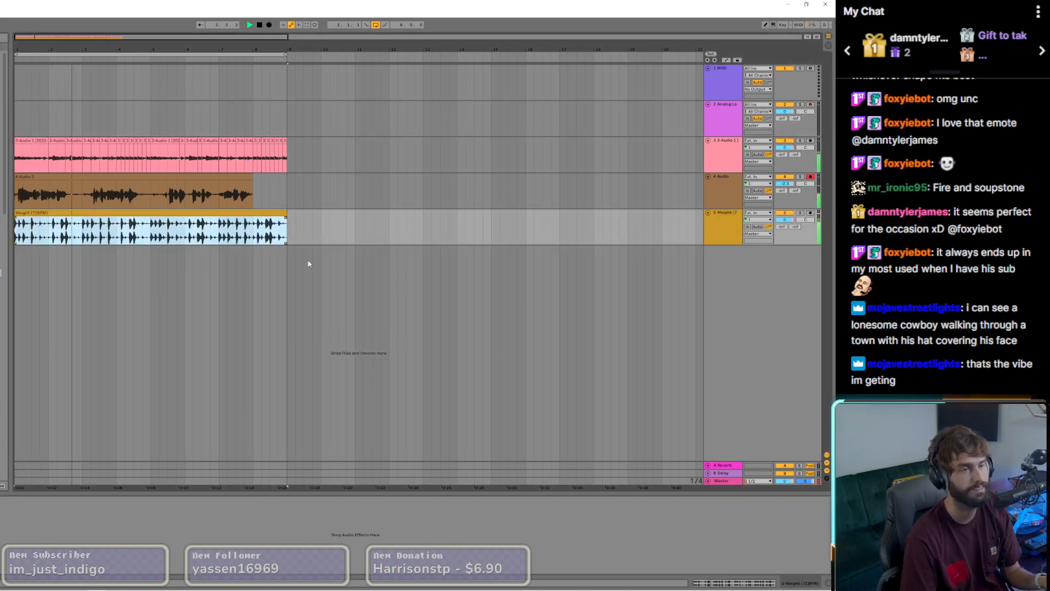
left_click_drag(785, 220, 785, 237)
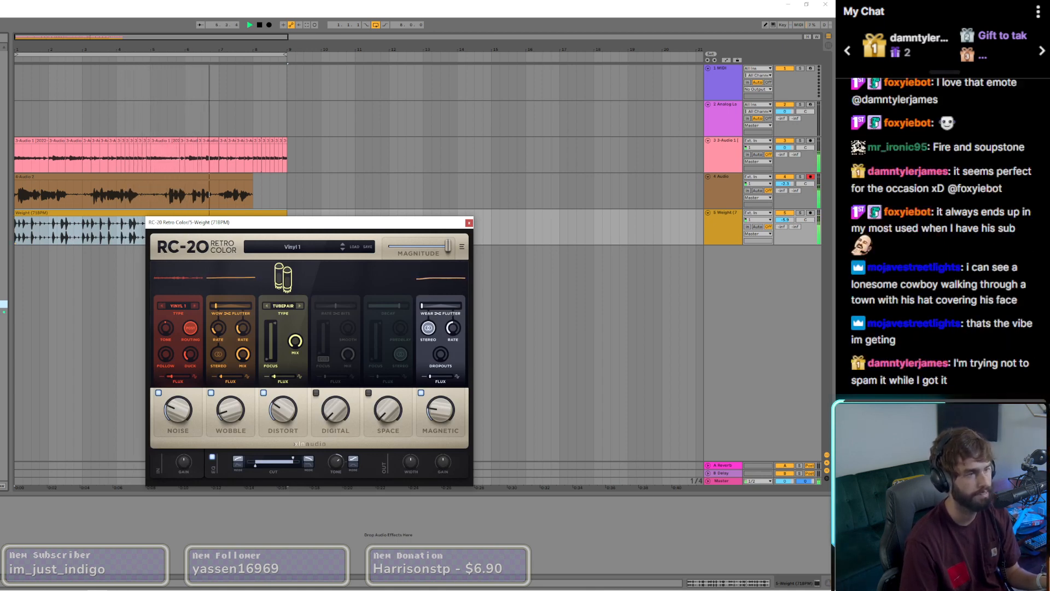
Step: Replace the Weight loop with the Tornado drum loop on the same track, starting at bar 1
left_click(1, 171)
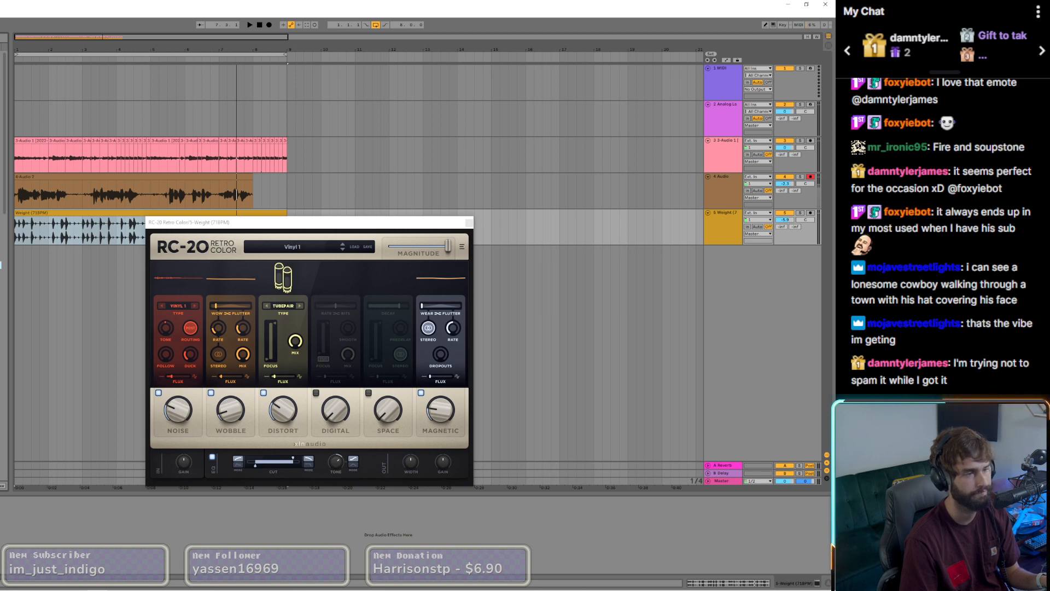
left_click_drag(0, 257, 17, 242)
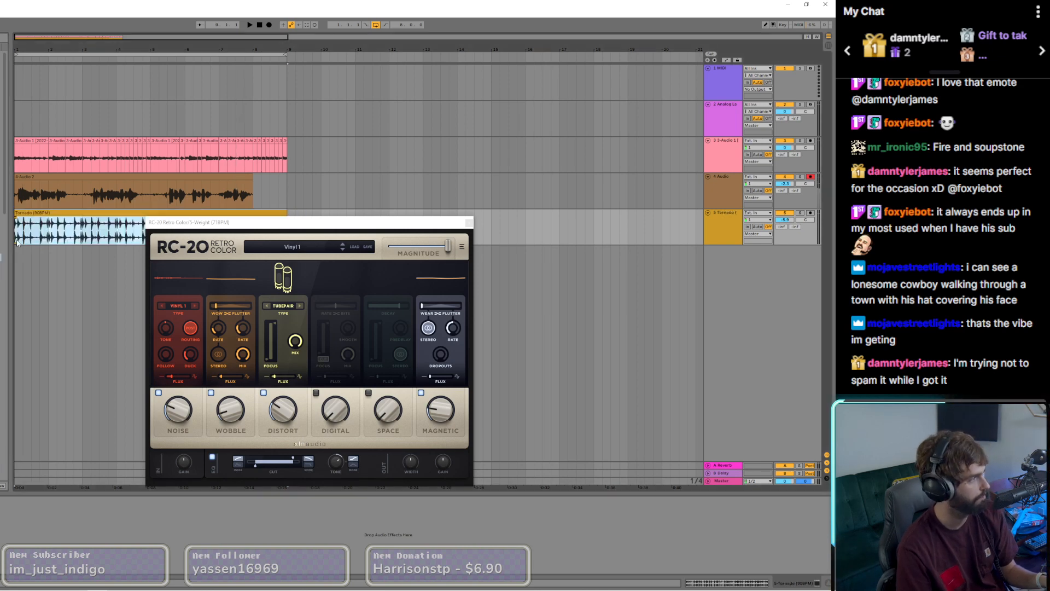
Step: Replace the Tornado loop with the Chica drum loop on the same track, starting at bar 1 and filling the eight-bar loop
key("space")
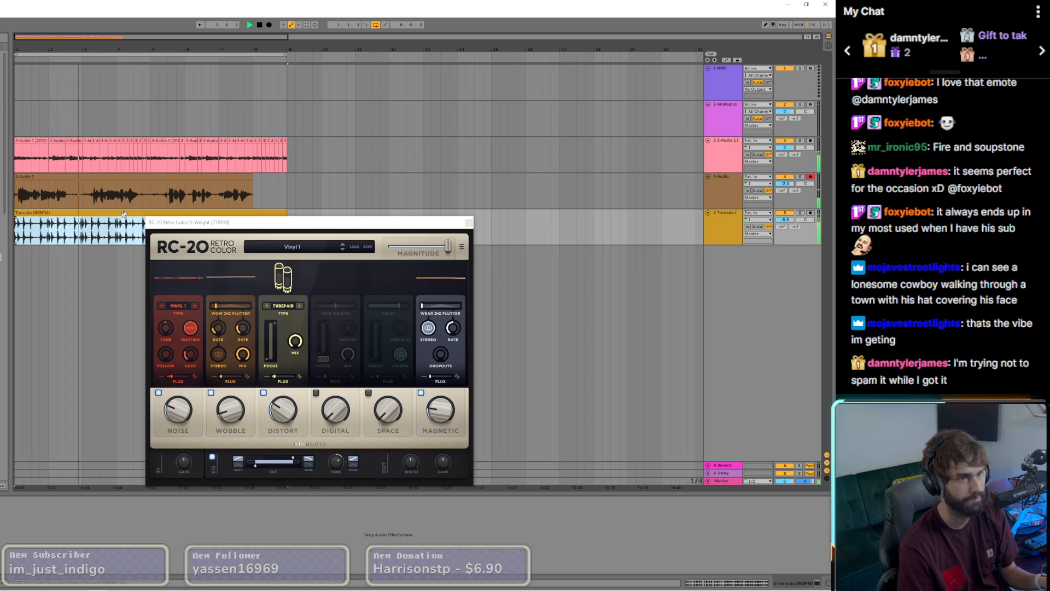
left_click(469, 222)
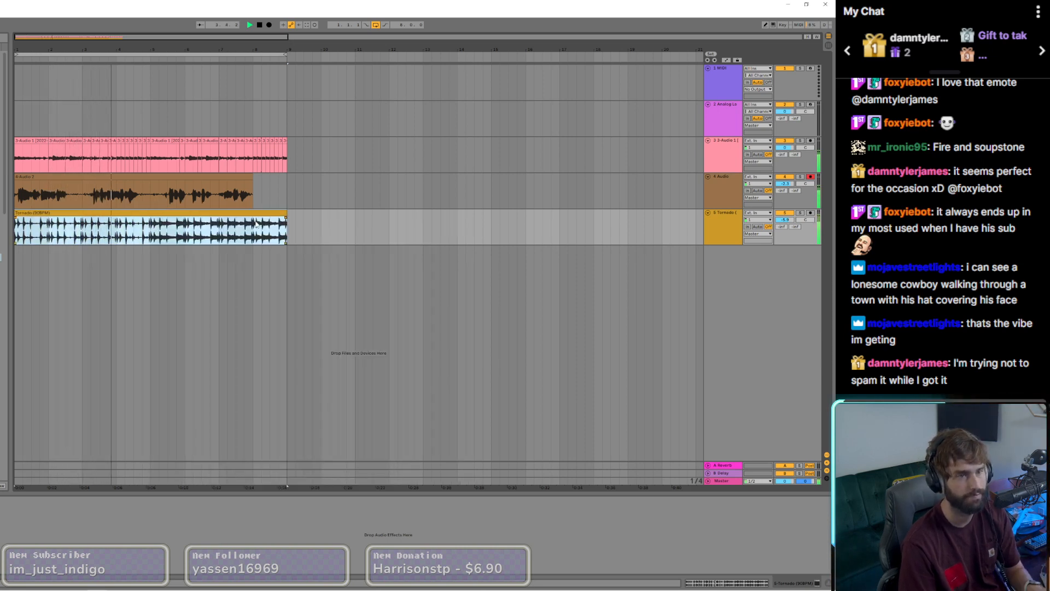
key("Delete")
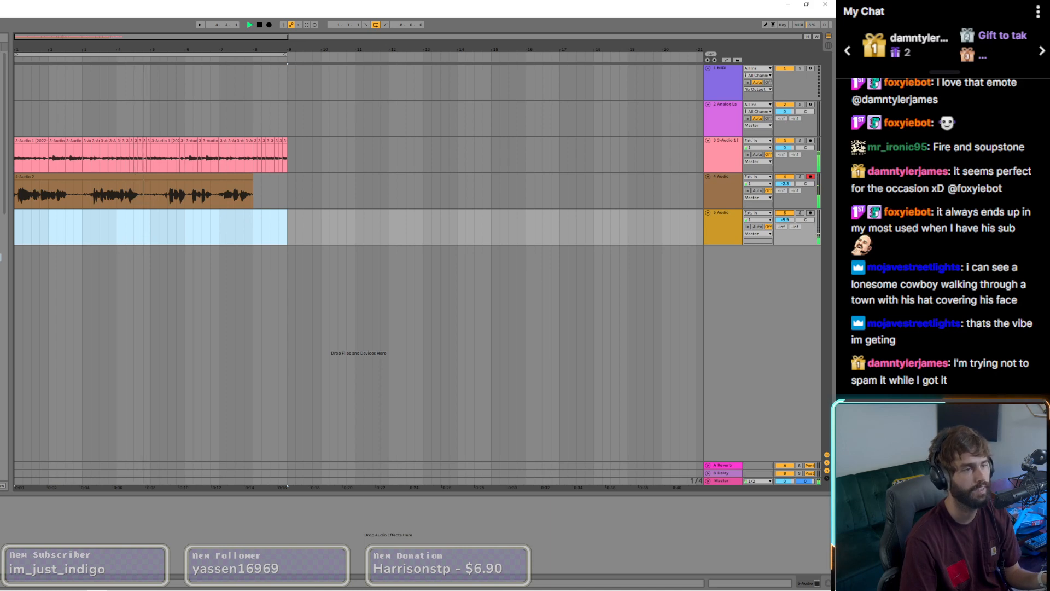
left_click(1, 156)
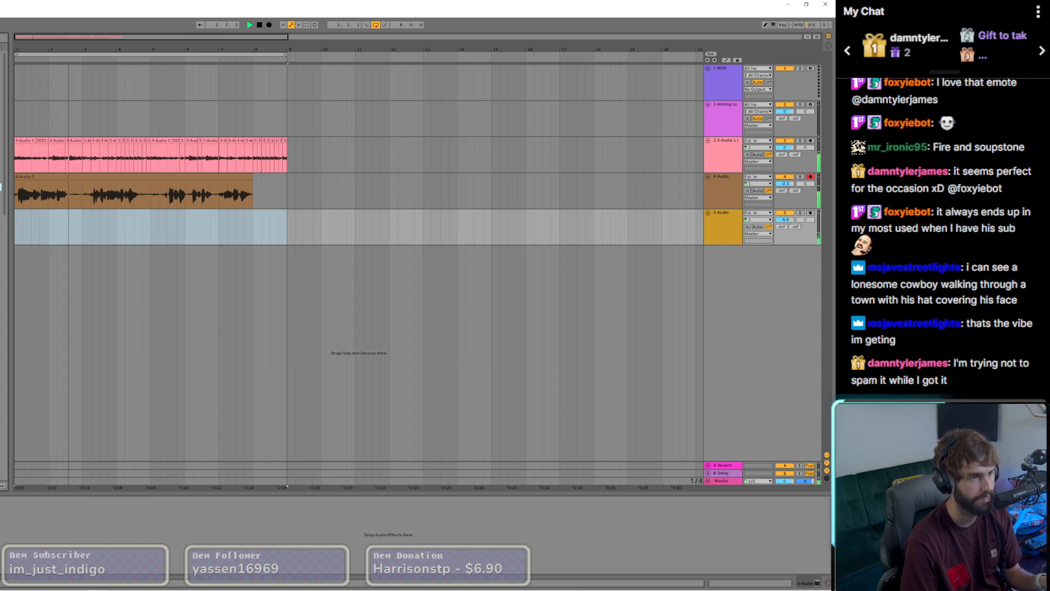
left_click_drag(0, 187, 16, 230)
left_click_drag(159, 227, 286, 229)
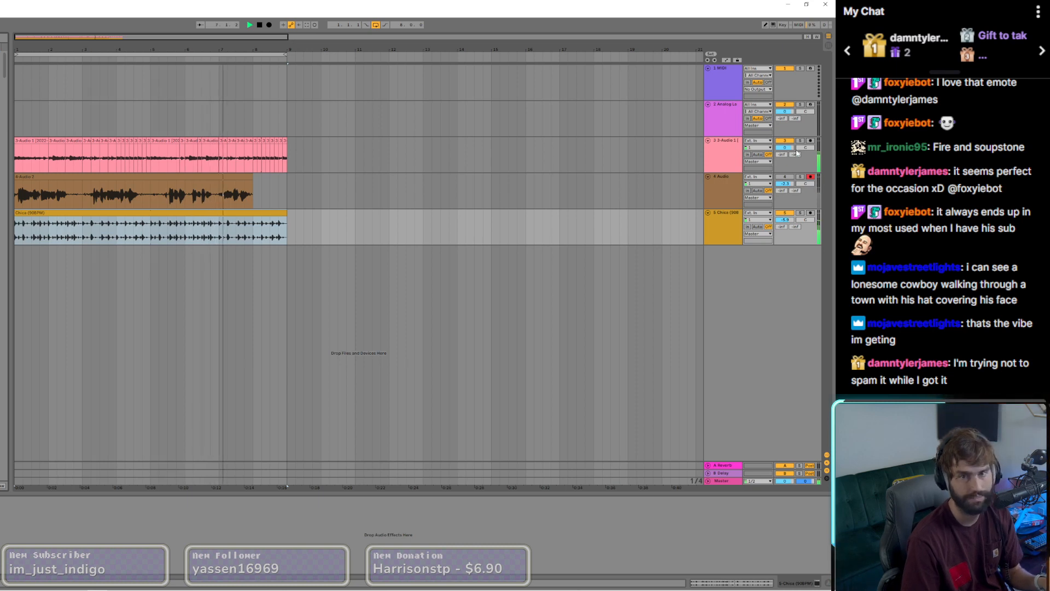
Step: Raise the guitar track's volume and lower the volume of the unfolded 6 Chromatone drum kit track
left_click_drag(786, 147, 785, 144)
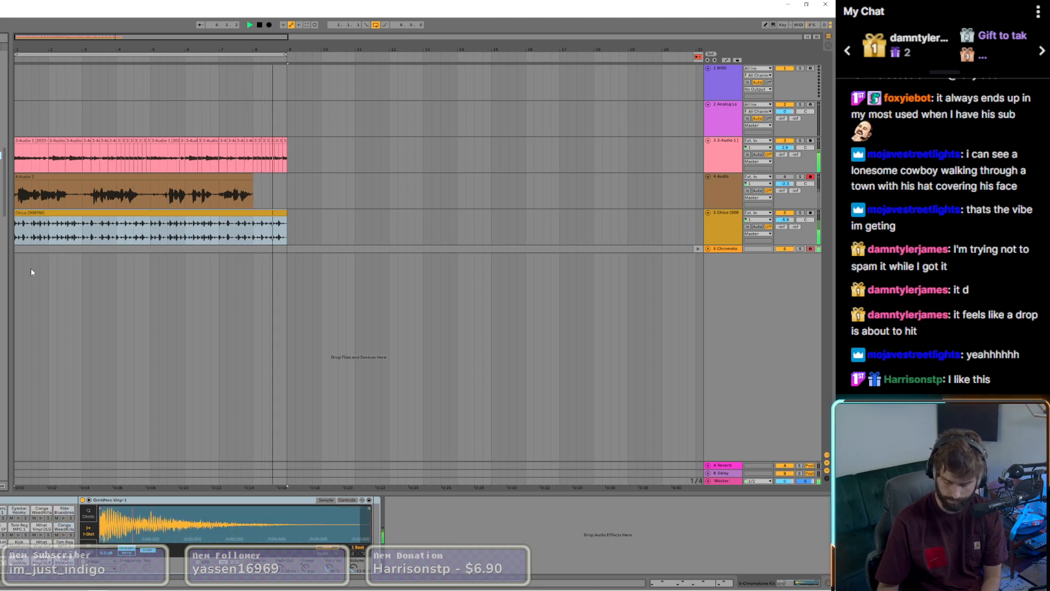
left_click(707, 249)
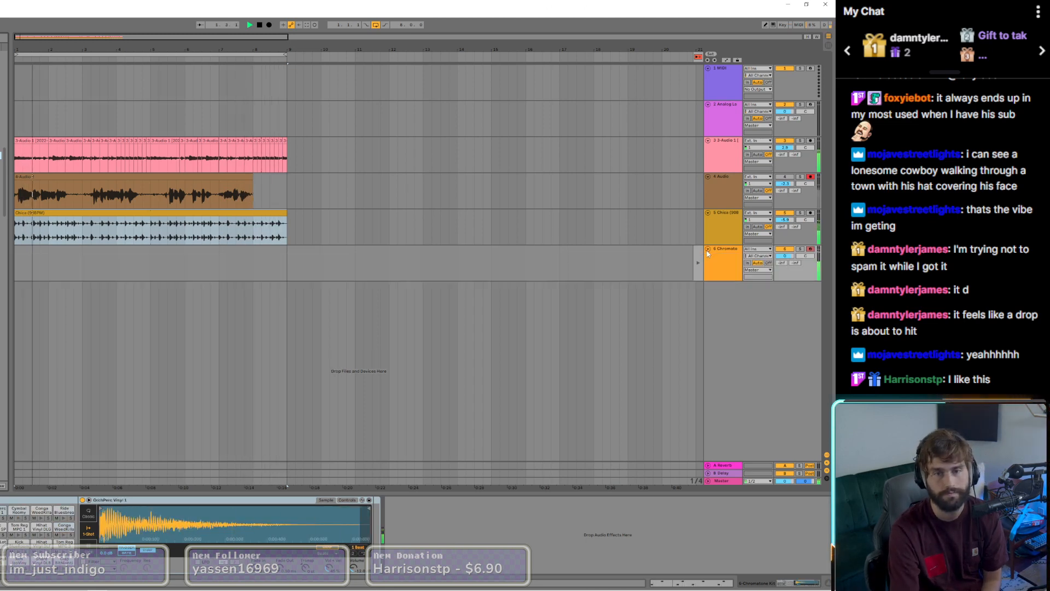
left_click_drag(785, 256, 785, 270)
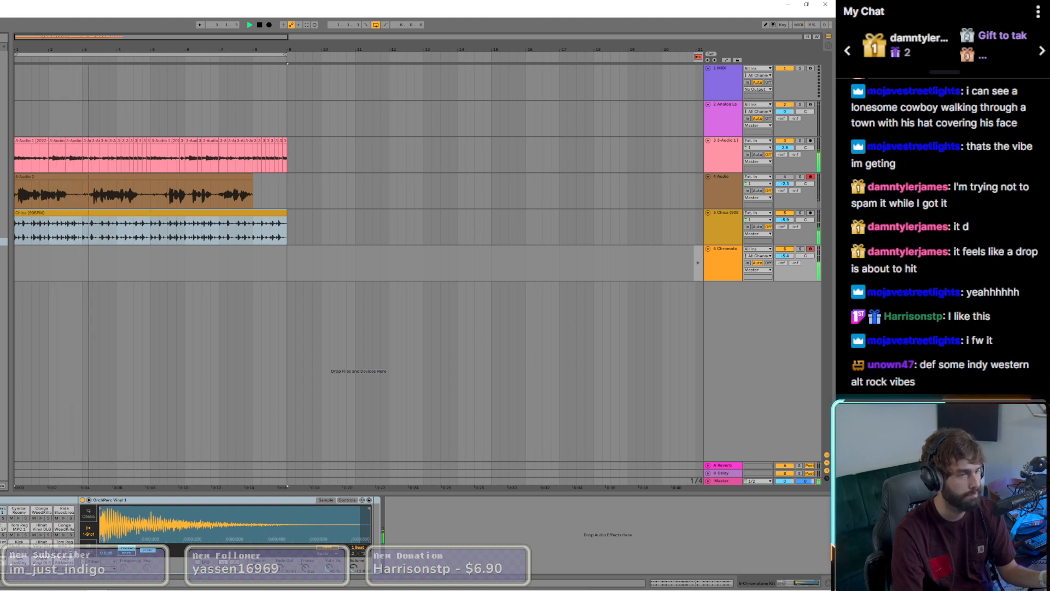
Step: Insert a new audio track below the 4 Audio vocal track and arm it for recording
right_click(719, 156)
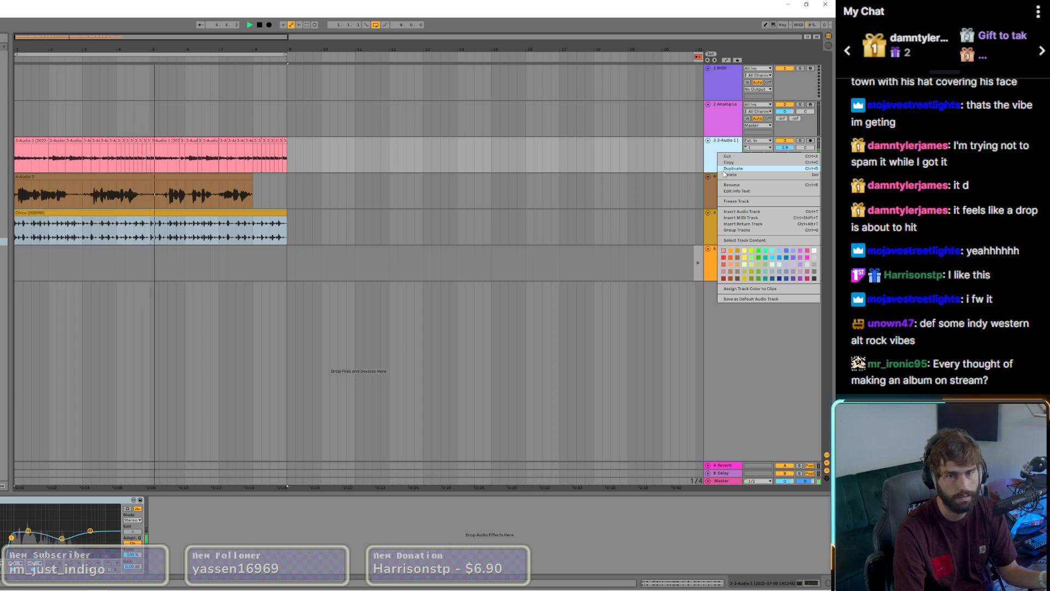
left_click(716, 153)
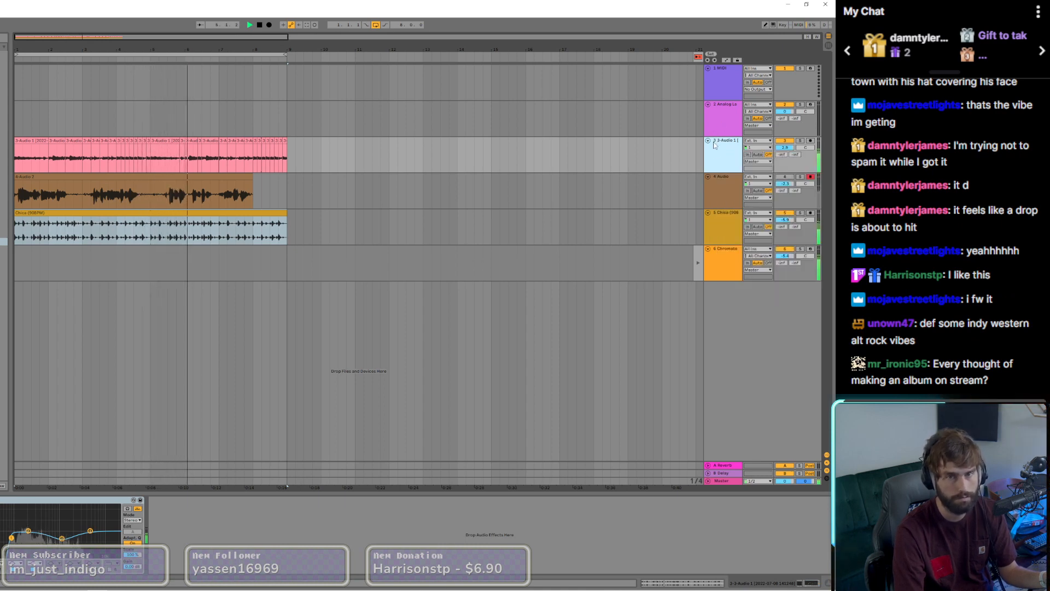
right_click(716, 207)
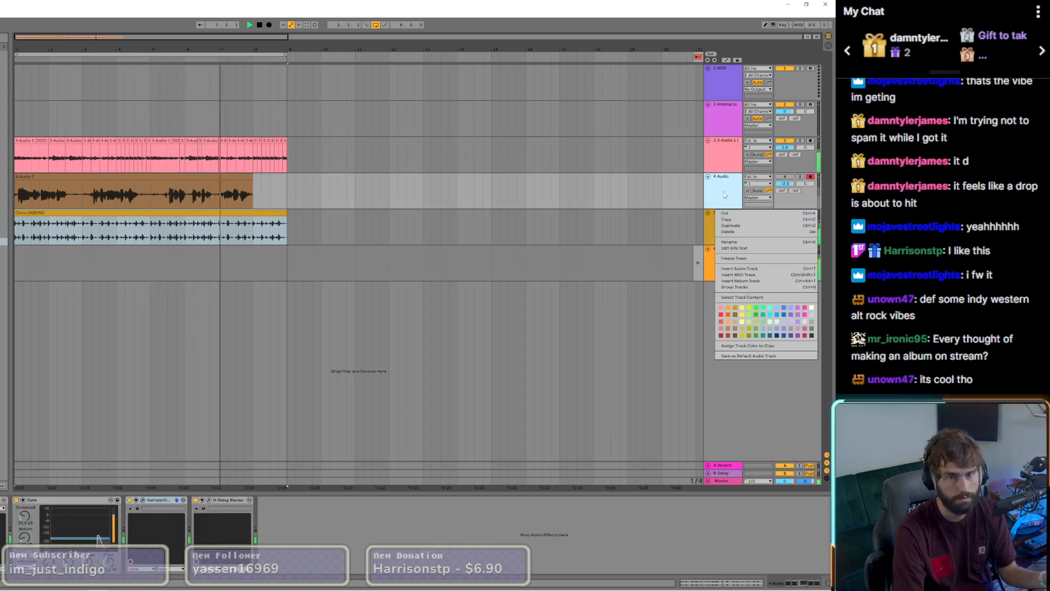
left_click(740, 269)
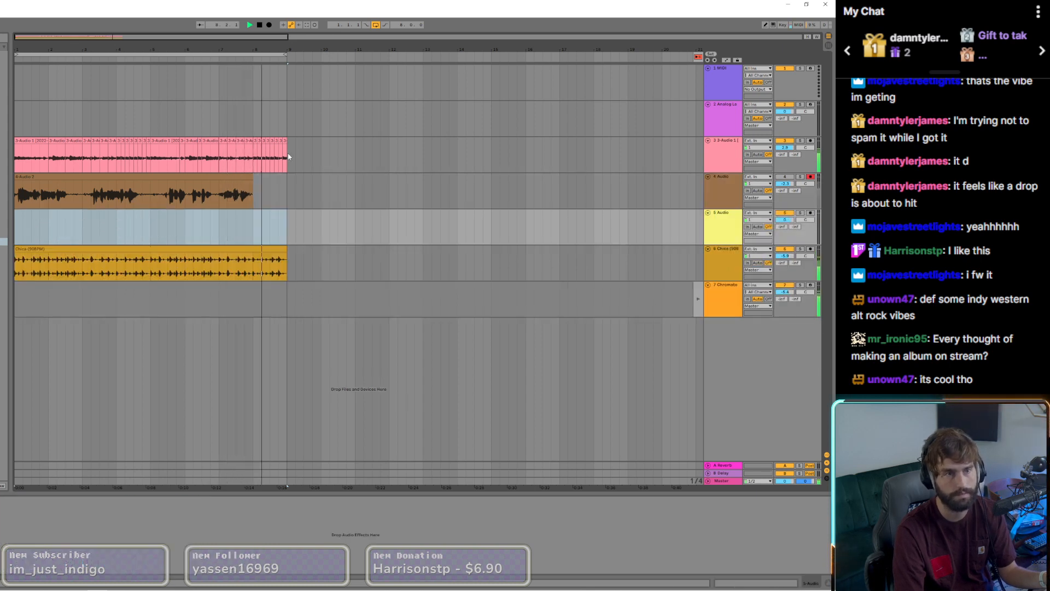
left_click(811, 212)
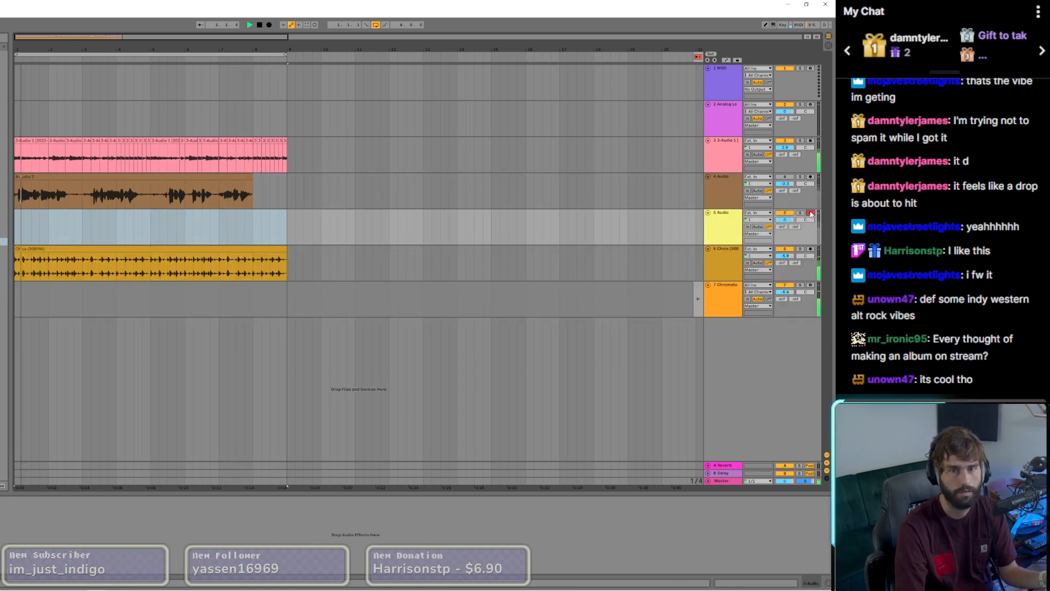
Step: Record a vocal take on 5 Audio over the eight-bar loop and lower the track's volume
left_click(269, 25)
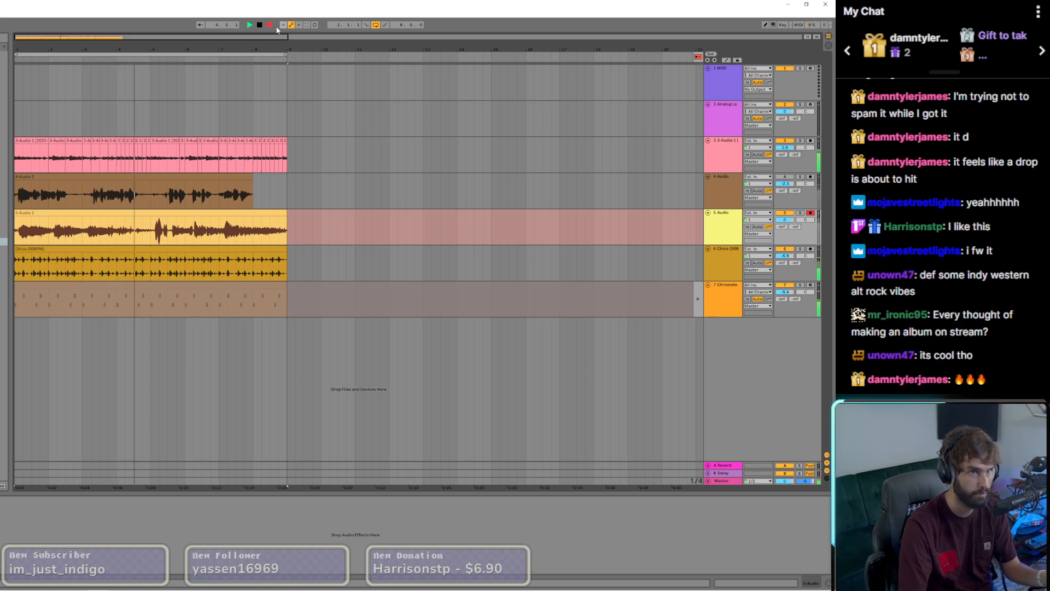
left_click(269, 24)
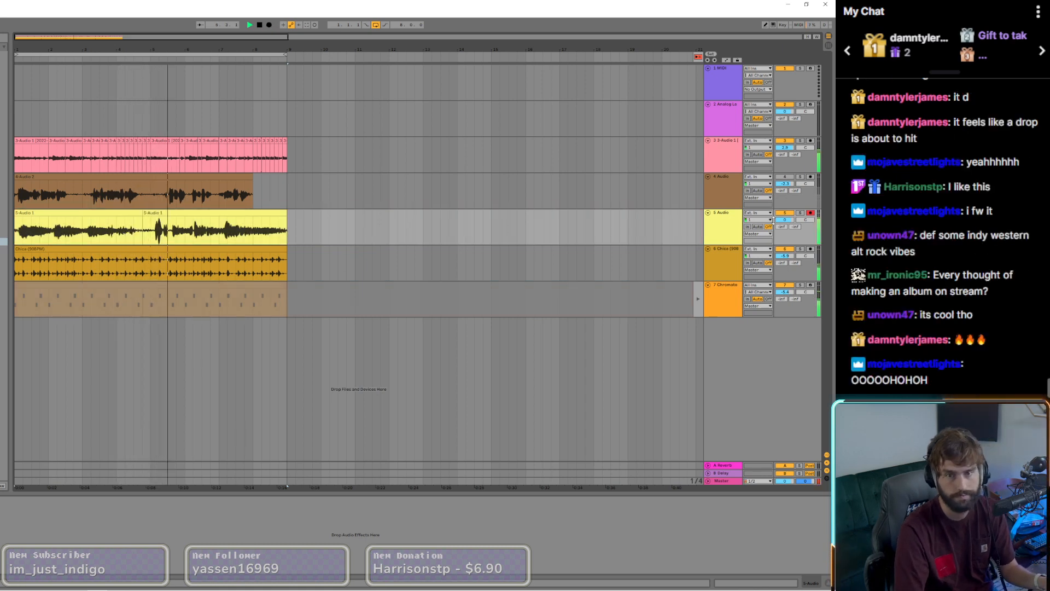
left_click_drag(785, 219, 785, 233)
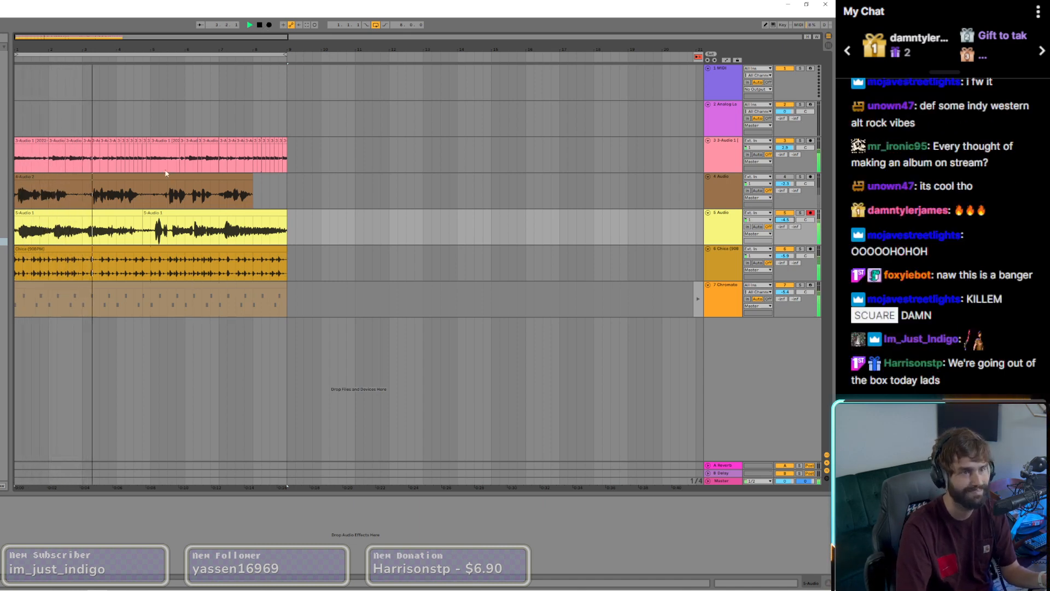
Step: Record another eight-bar vocal take over the existing one on 5 Audio and select the recorded clips
left_click(269, 25)
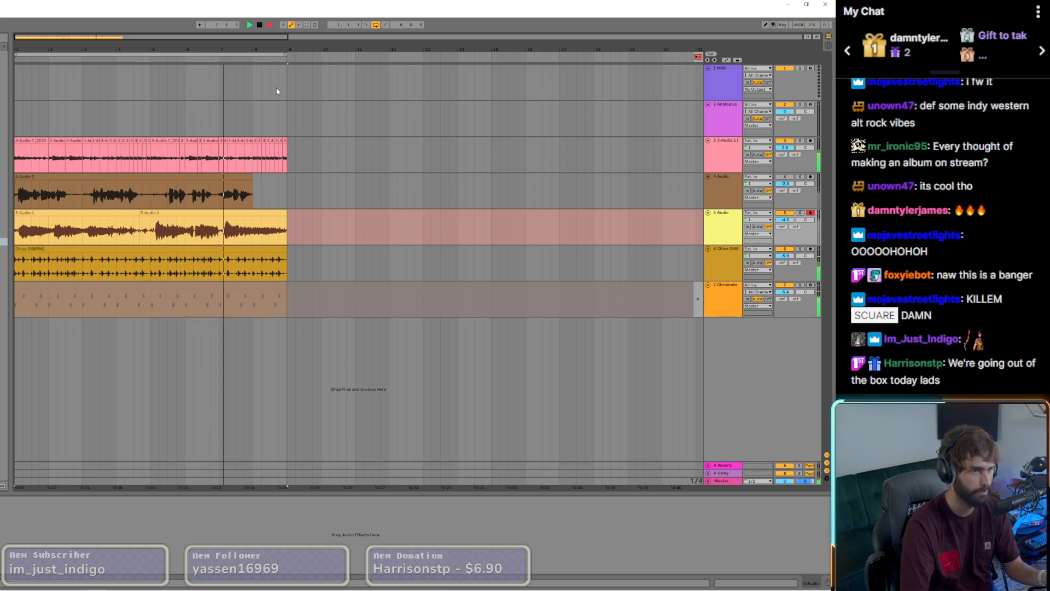
left_click(269, 25)
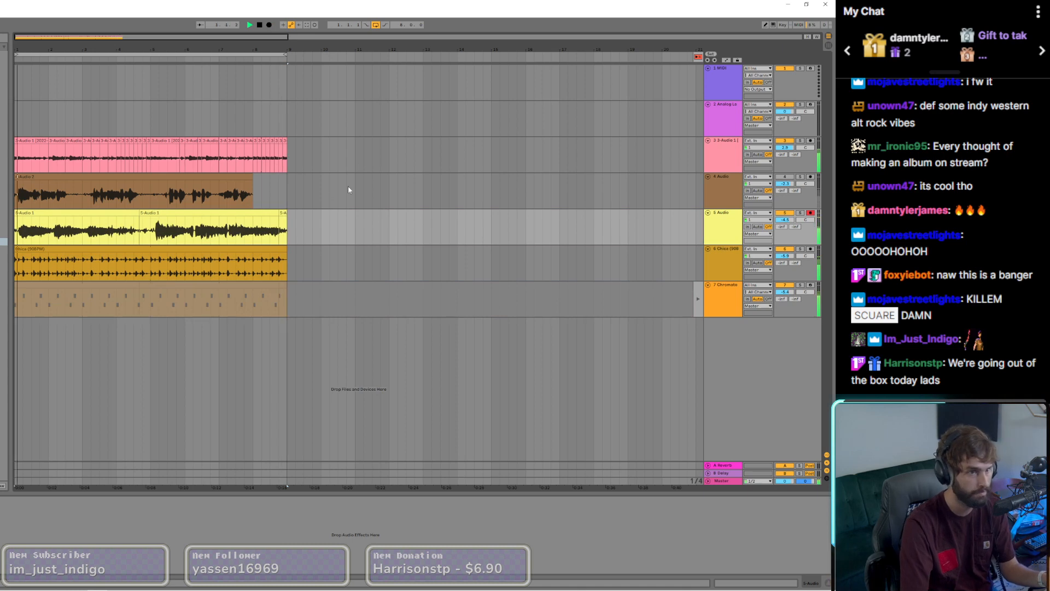
left_click(277, 213)
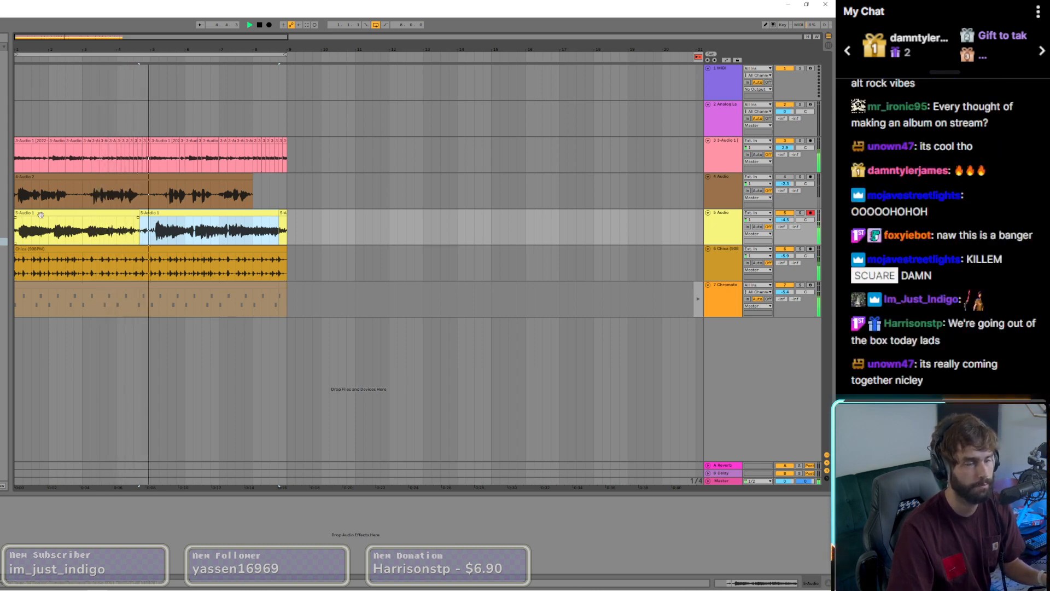
left_click(115, 218, "shift")
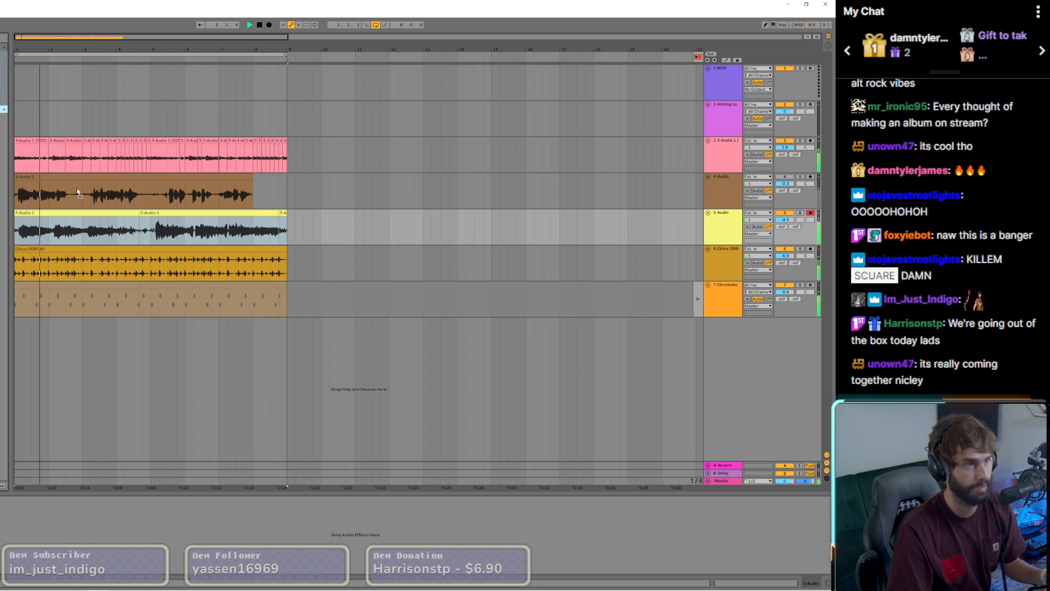
Step: Insert Waves Tune Real-Time on 5 Audio with an E Major scale and Note Transition 0.1 ms
key("ctrl+alt+p")
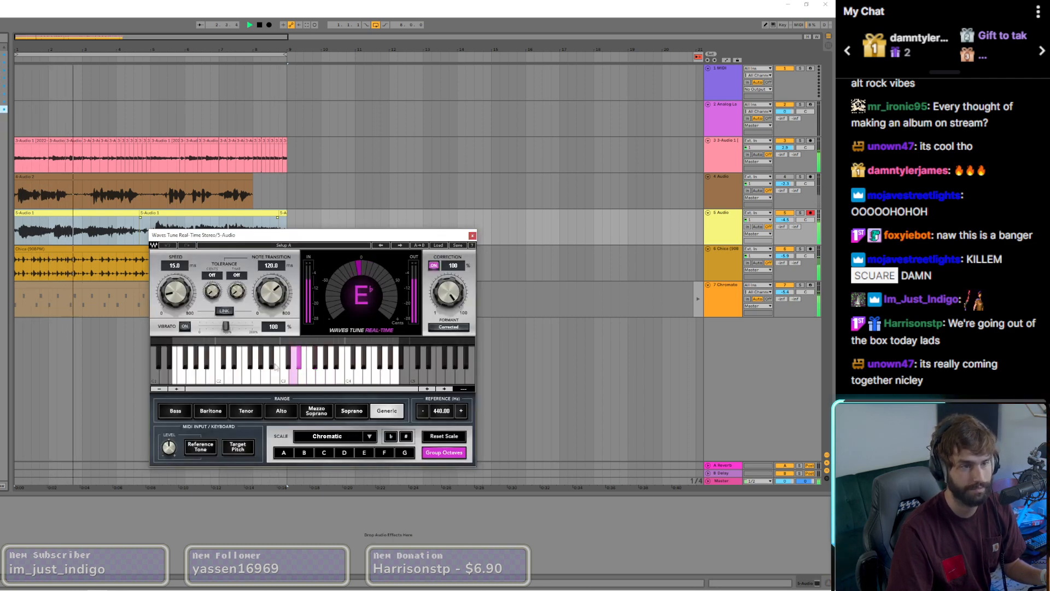
left_click(338, 453)
left_click(362, 454)
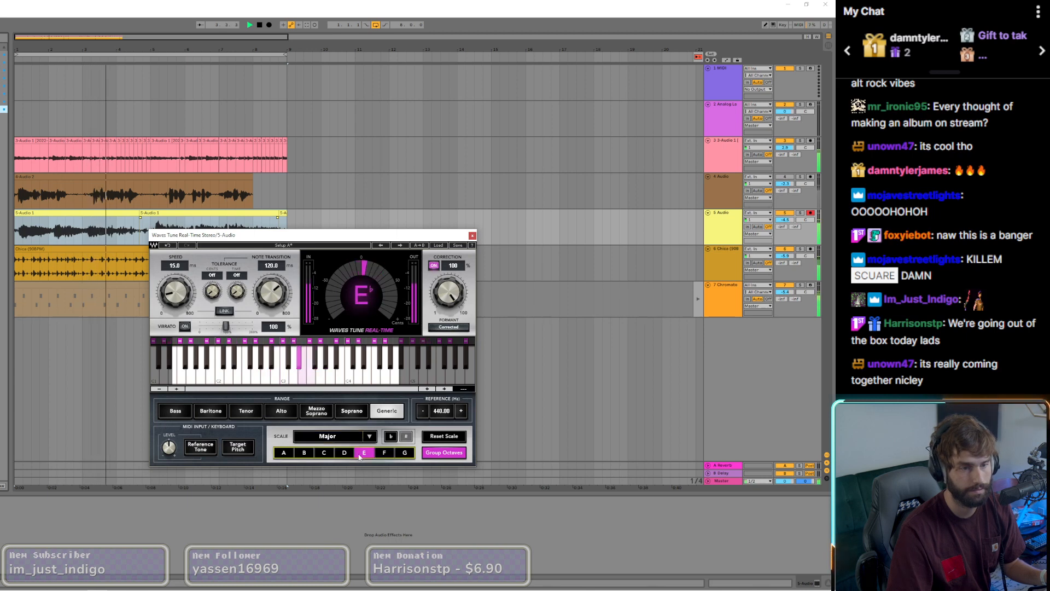
left_click_drag(272, 292, 268, 350)
key("space")
key("space")
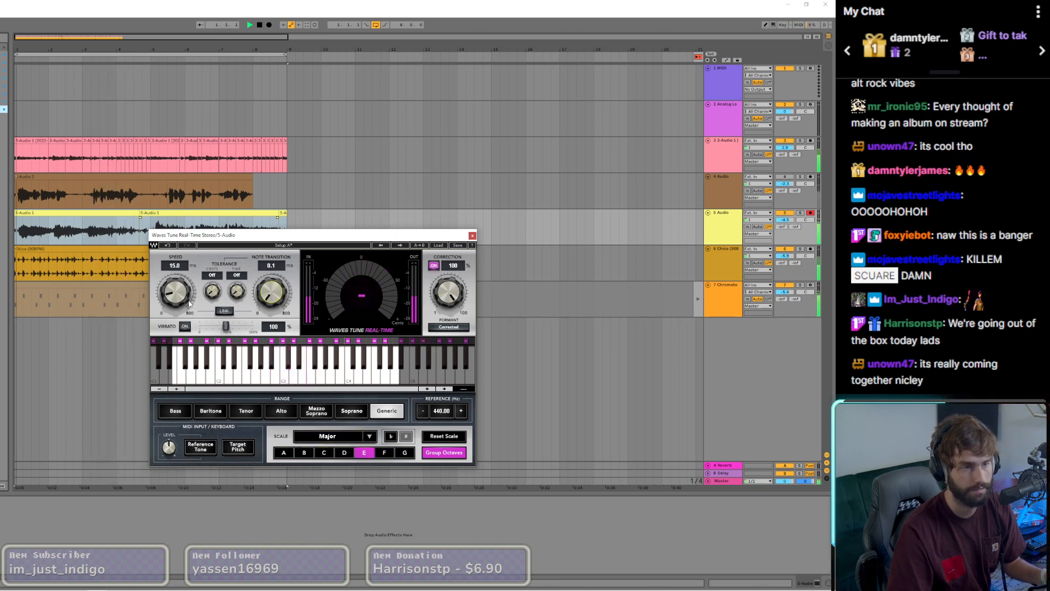
Step: Audition C, E and F as Major scale roots in Waves Tune Real-Time, settling on A flat
left_click(324, 453)
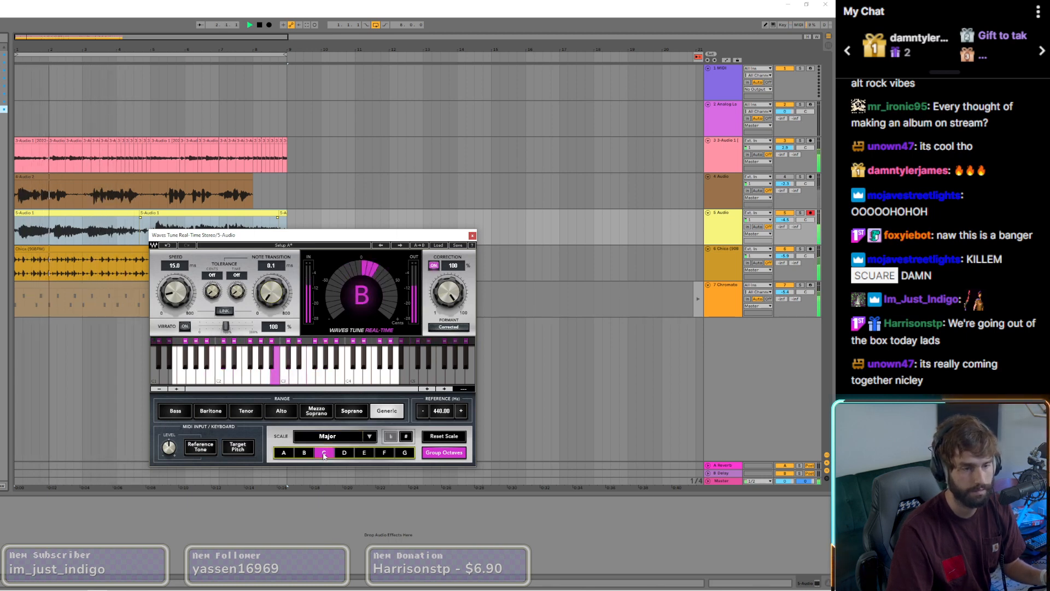
left_click(286, 453)
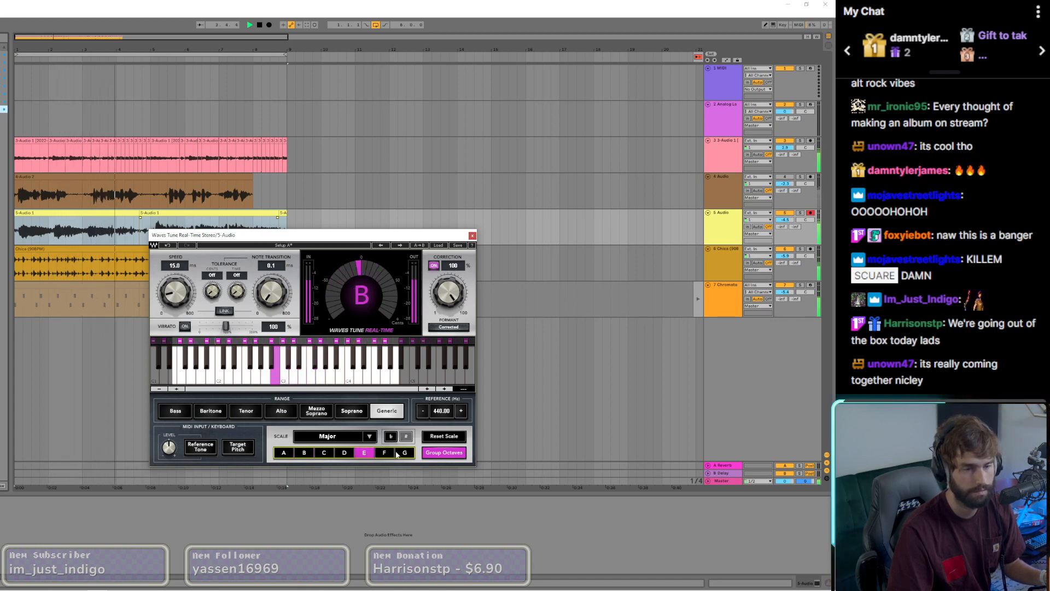
left_click(396, 456)
left_click(384, 454)
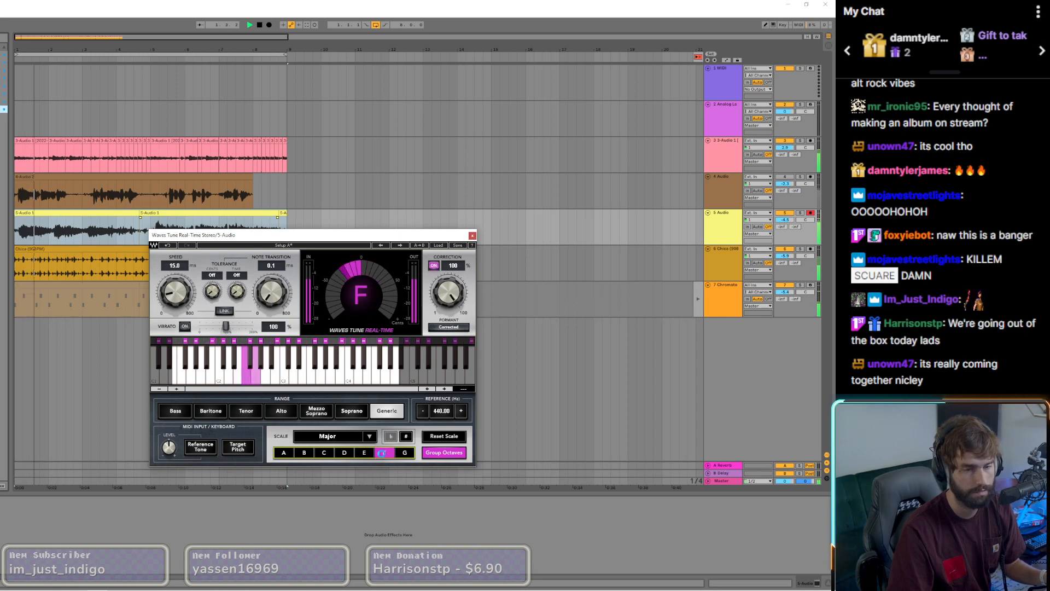
left_click(286, 454)
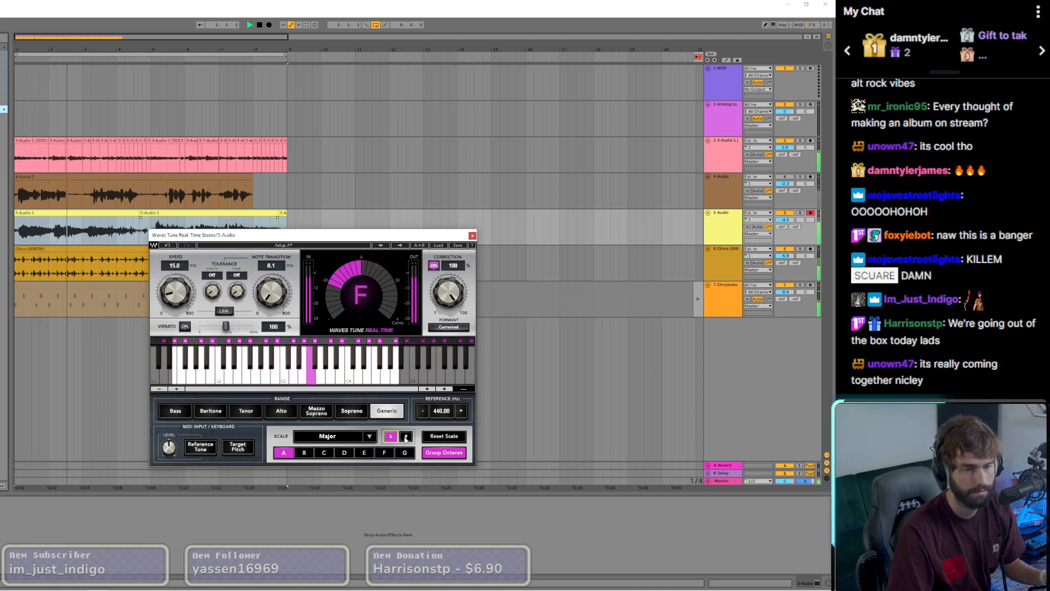
Step: Try the Natural Minor and Harmonic Minor scales in Waves Tune Real-Time and return to A flat Major
left_click(369, 436)
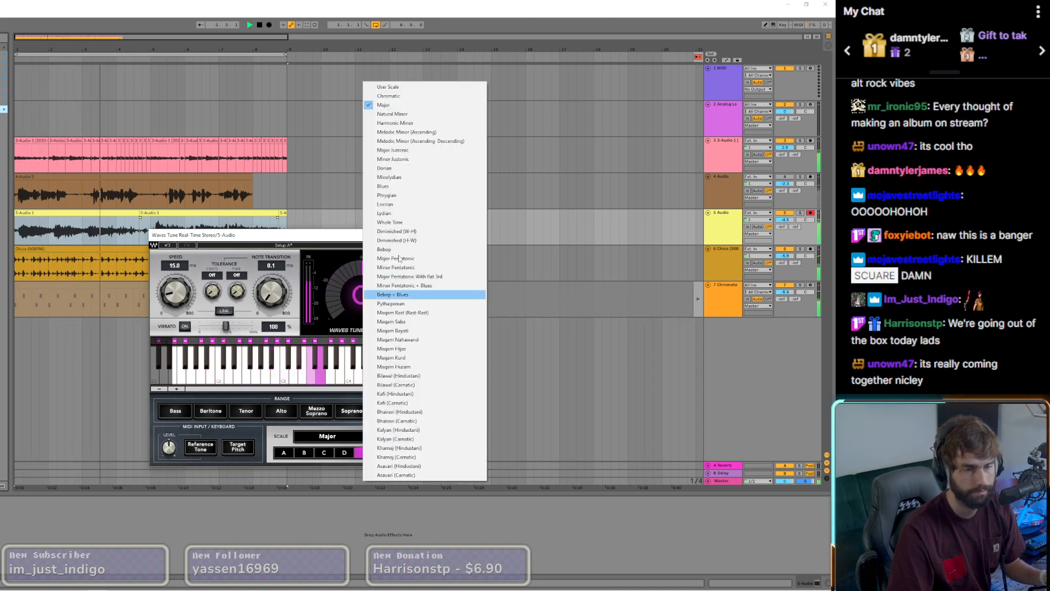
left_click(399, 114)
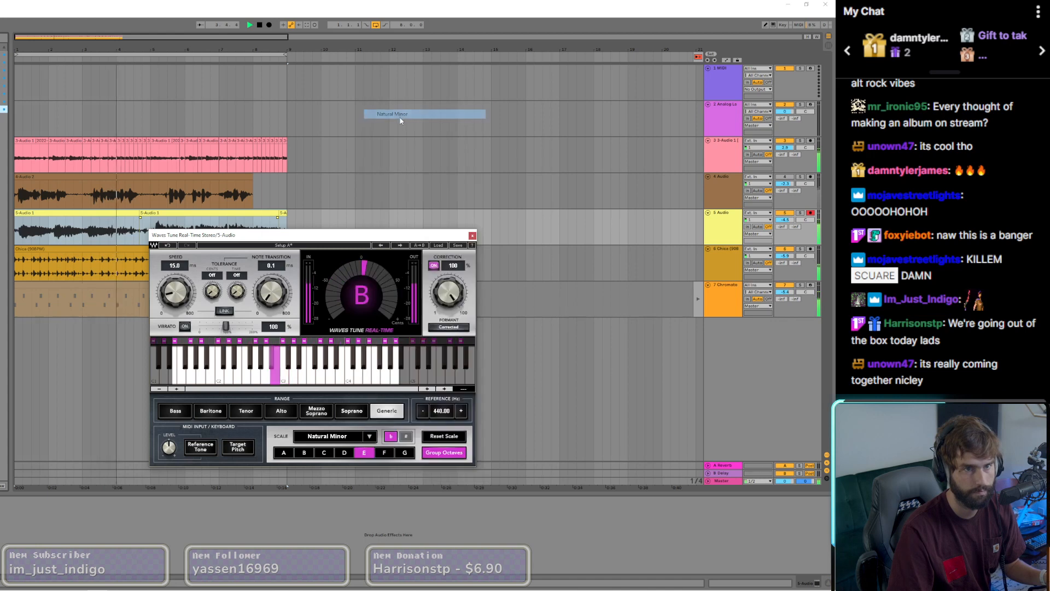
left_click(283, 454)
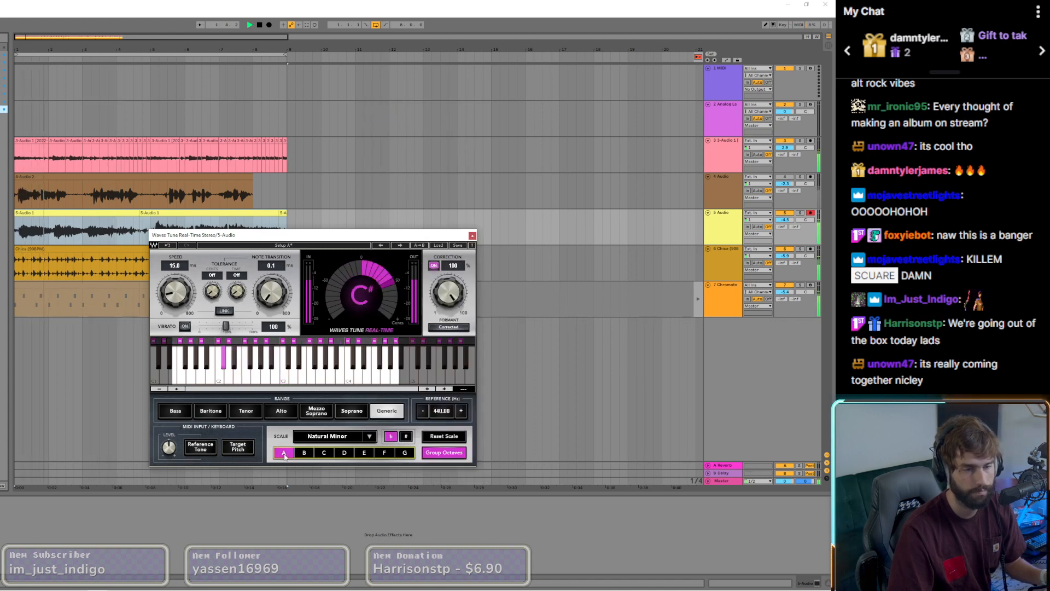
left_click(353, 439)
left_click(370, 436)
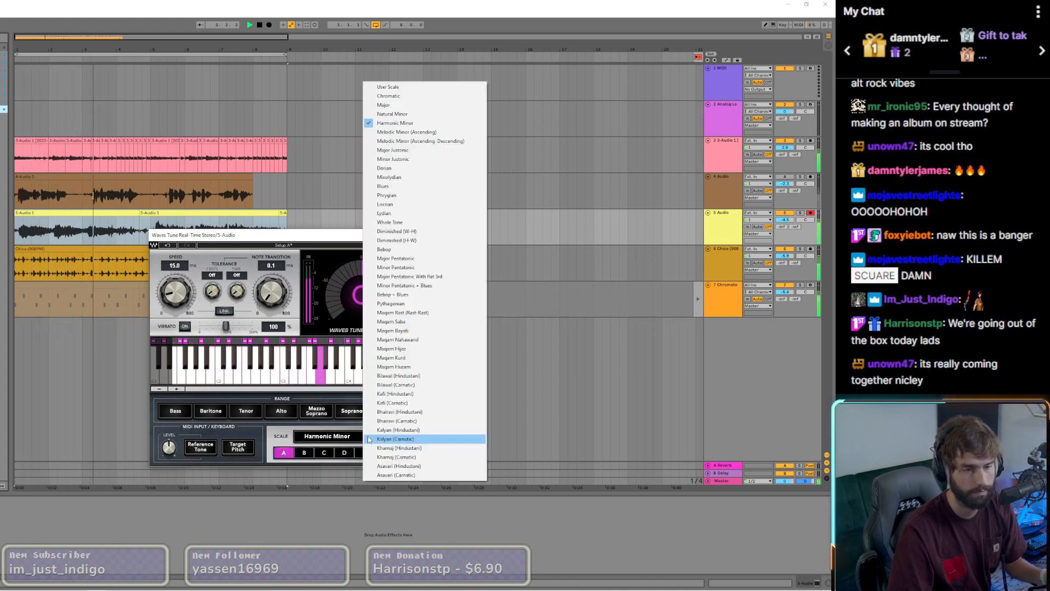
left_click(386, 104)
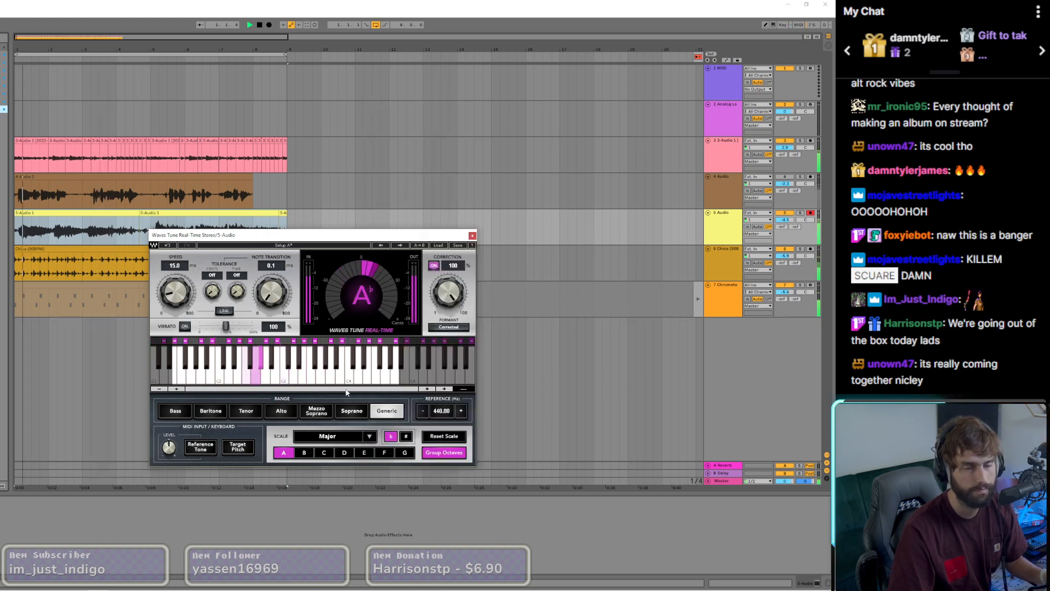
Step: Lower the 5 Audio track's volume and change the pitch-correction root to A natural, restarting playback to hear it
left_click_drag(784, 220, 785, 226)
key("space")
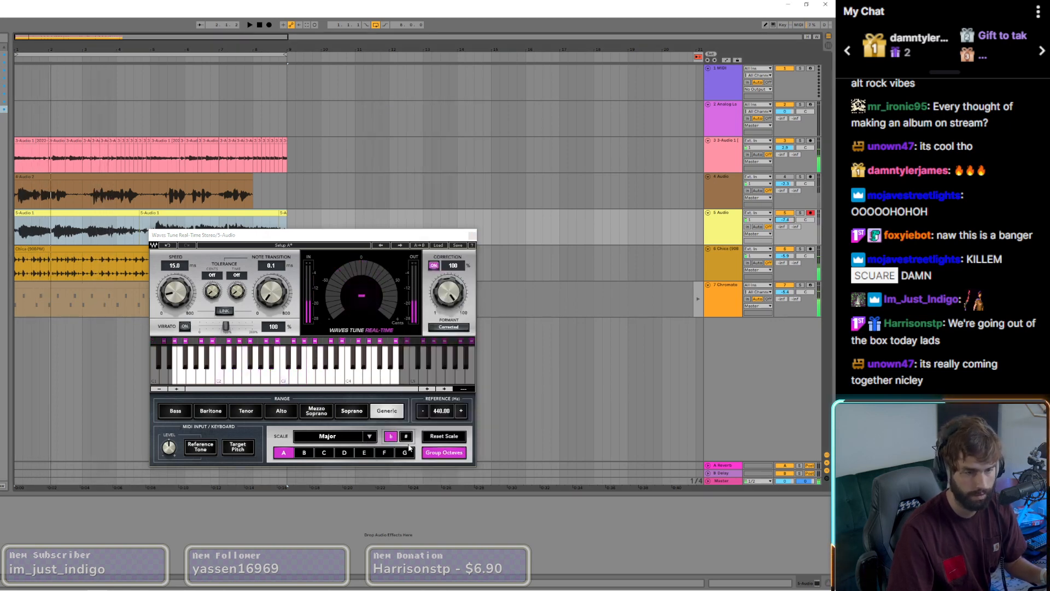
left_click(406, 437)
key("space")
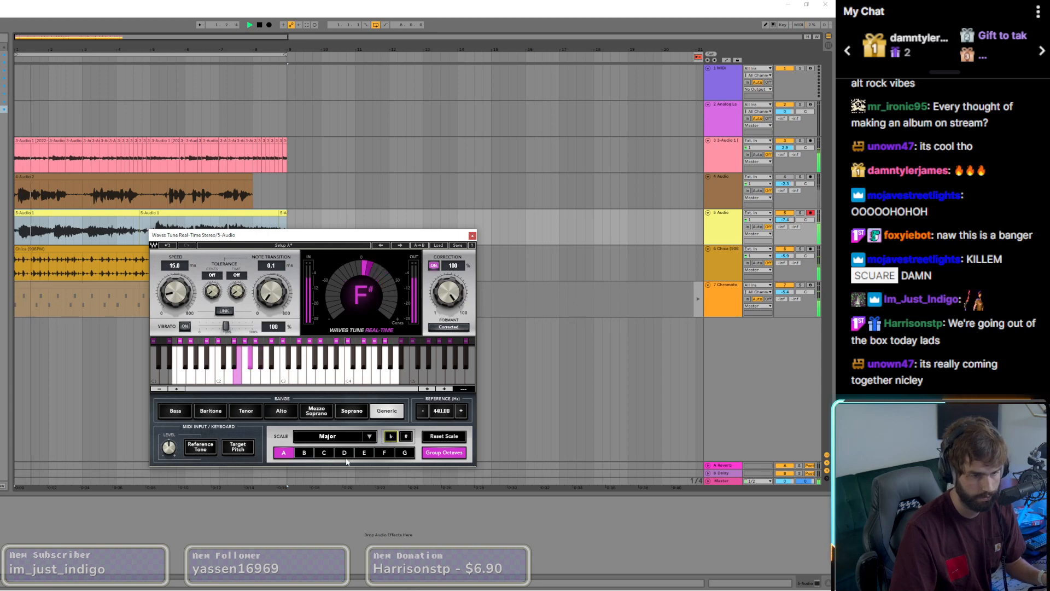
key("space")
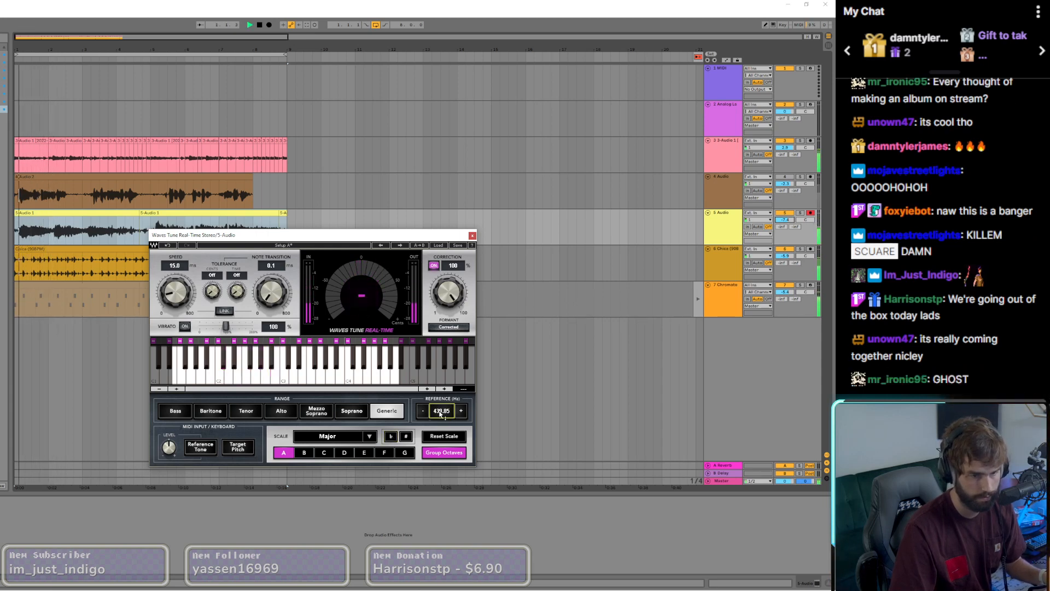
Step: Audition B, F and G as Major scale roots in Waves Tune Real-Time, then remove the plug-in from the 5 Audio track
left_click(304, 453)
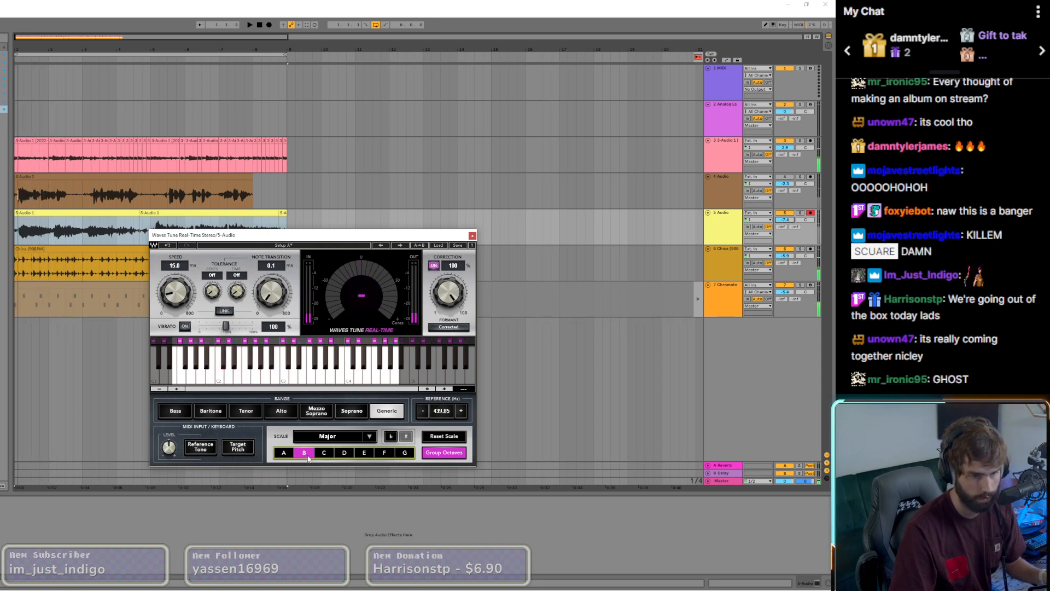
key("space")
left_click(391, 454)
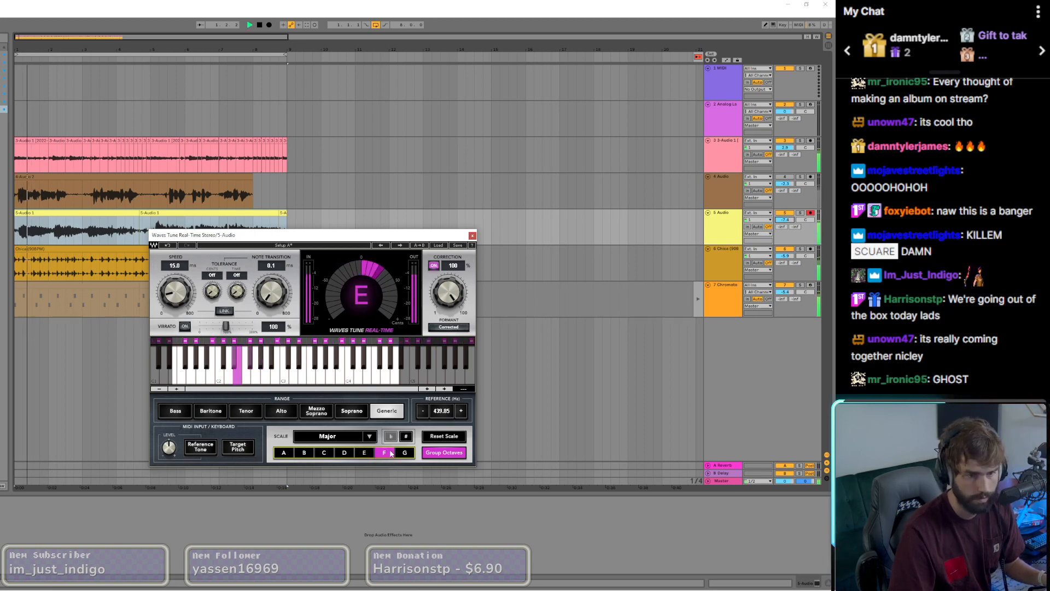
left_click(405, 453)
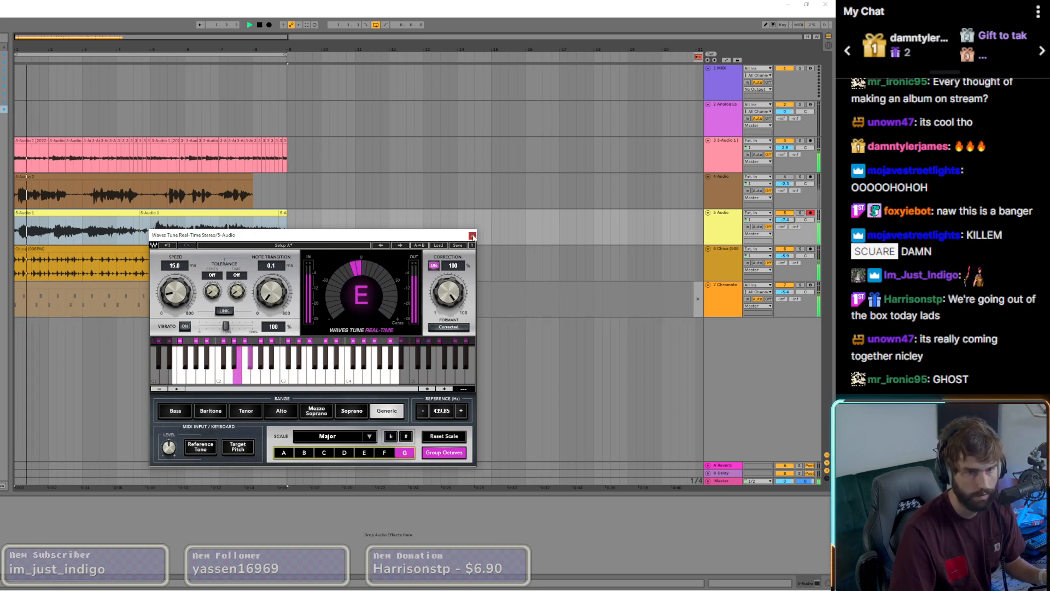
left_click(474, 237)
key("space")
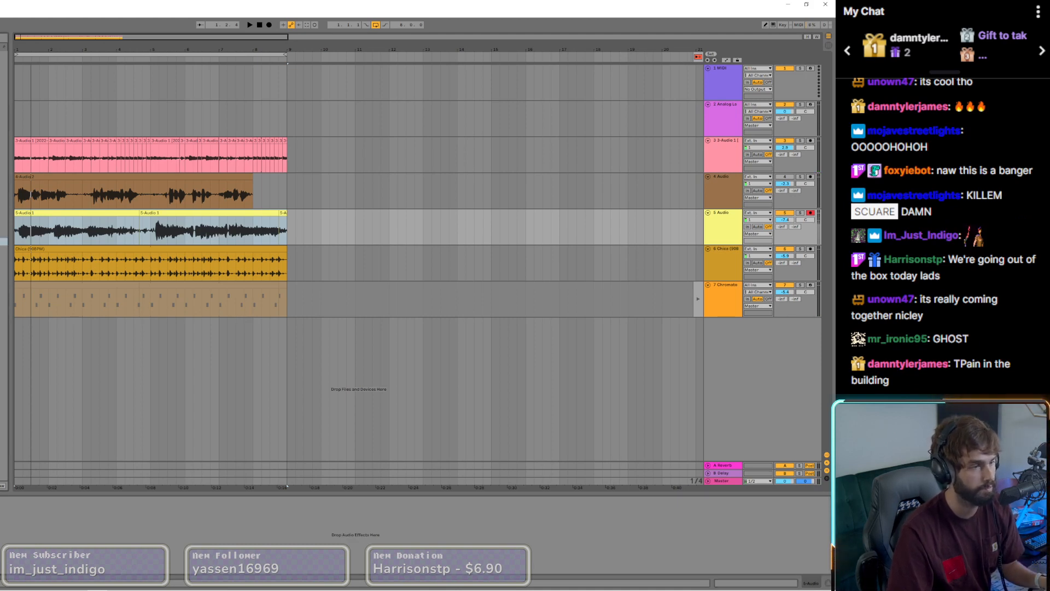
key("space")
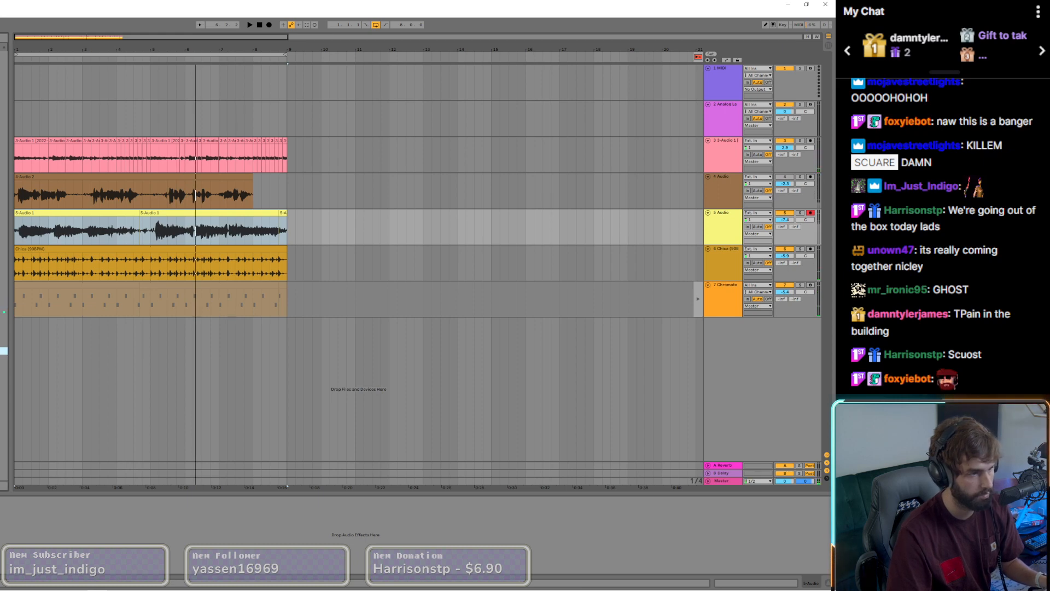
Step: Insert SSL Native Vocalstrip 2 on 5 Audio, load the Pop - Male Vocal preset and adjust its output level during playback
key("Return")
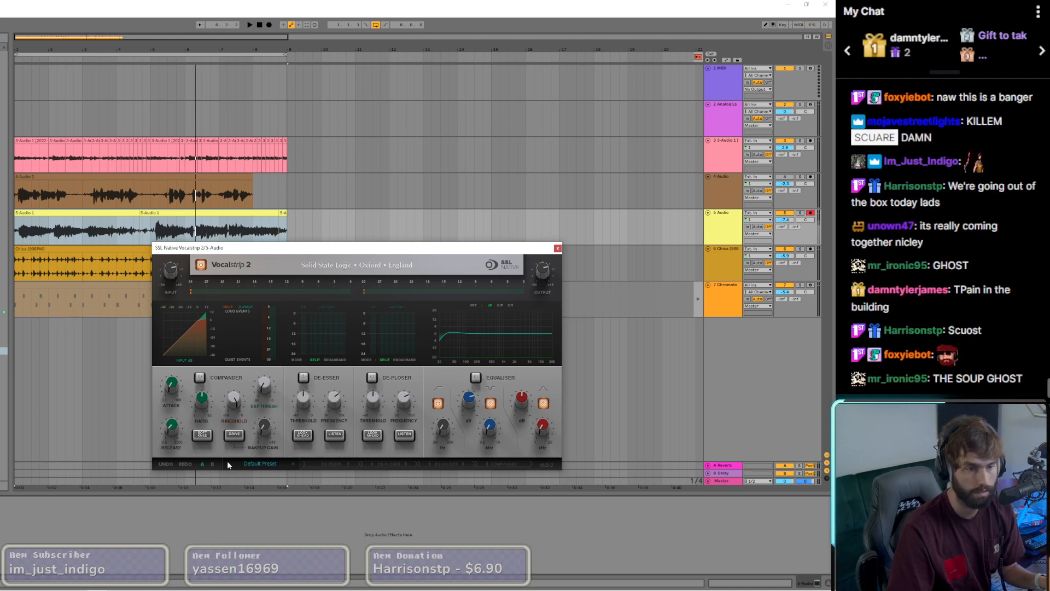
left_click(268, 465)
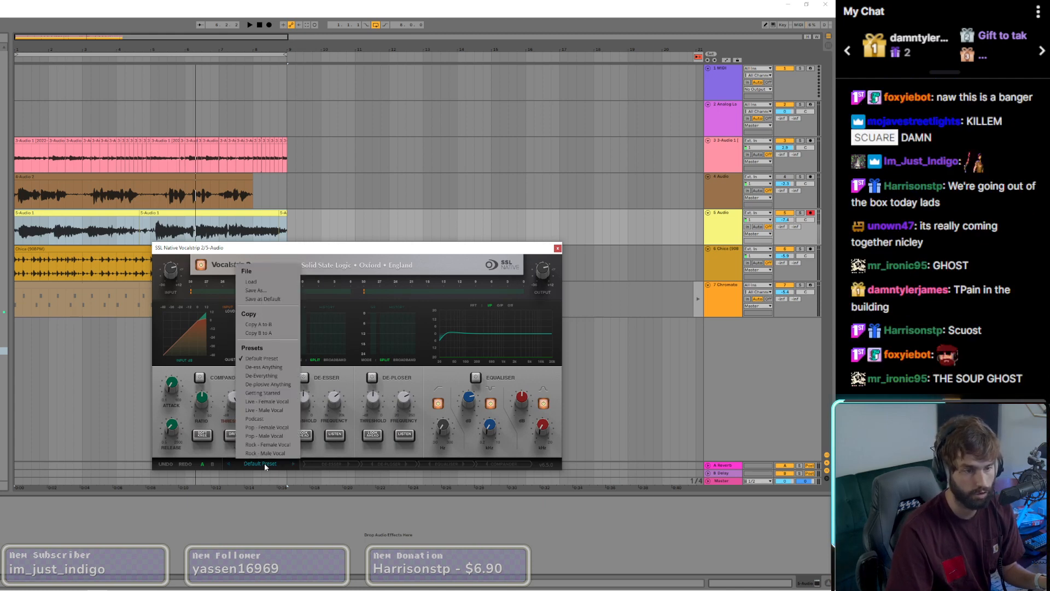
left_click(267, 435)
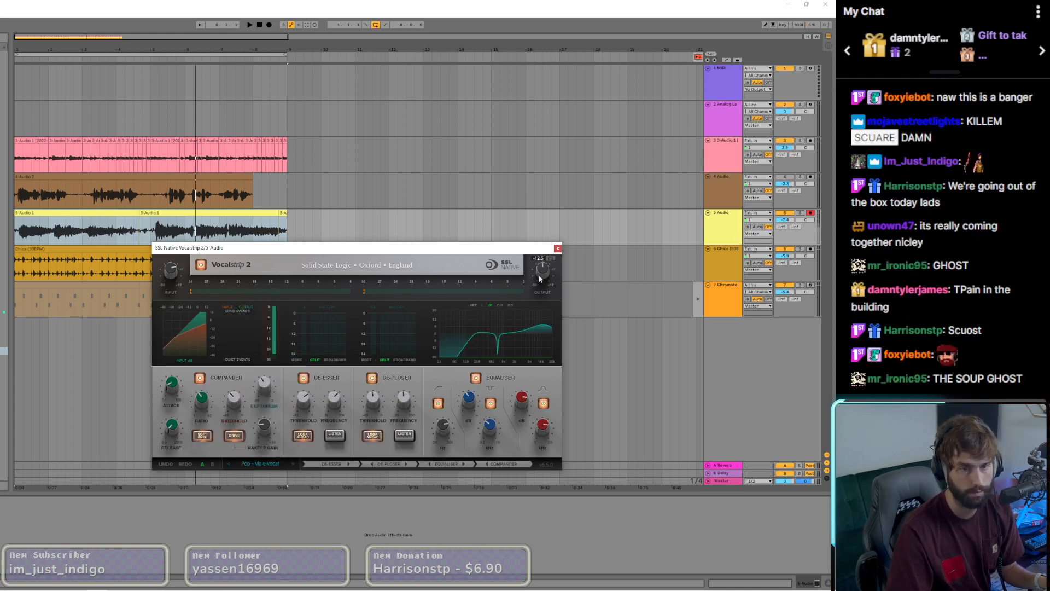
key("space")
left_click_drag(542, 258, 544, 277)
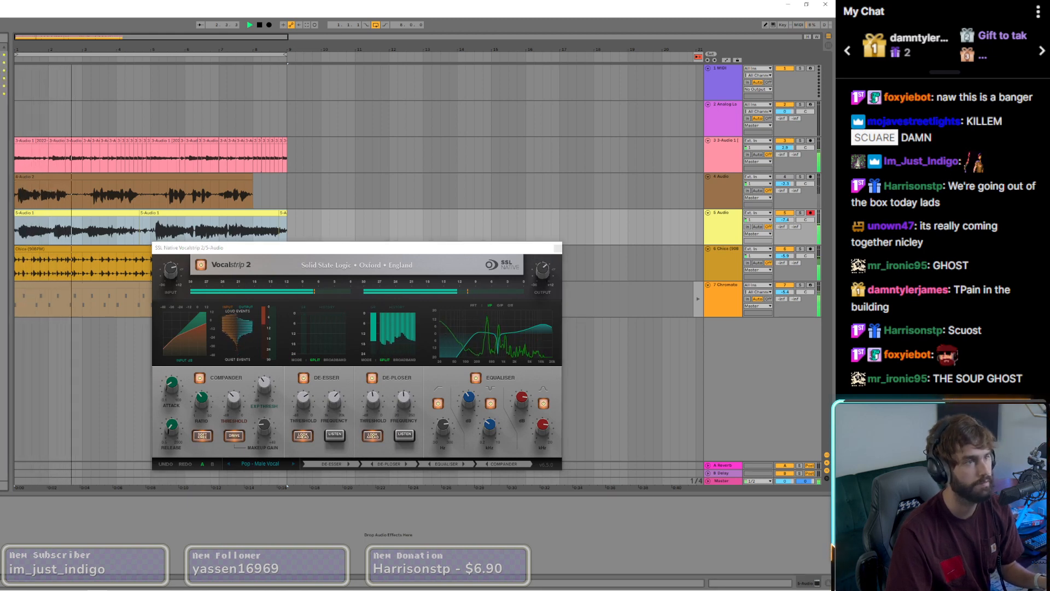
Step: Add the Waves Doubler2 Stereo plug-in to the 5 Audio track and close the open plug-in windows
double_click(3, 62)
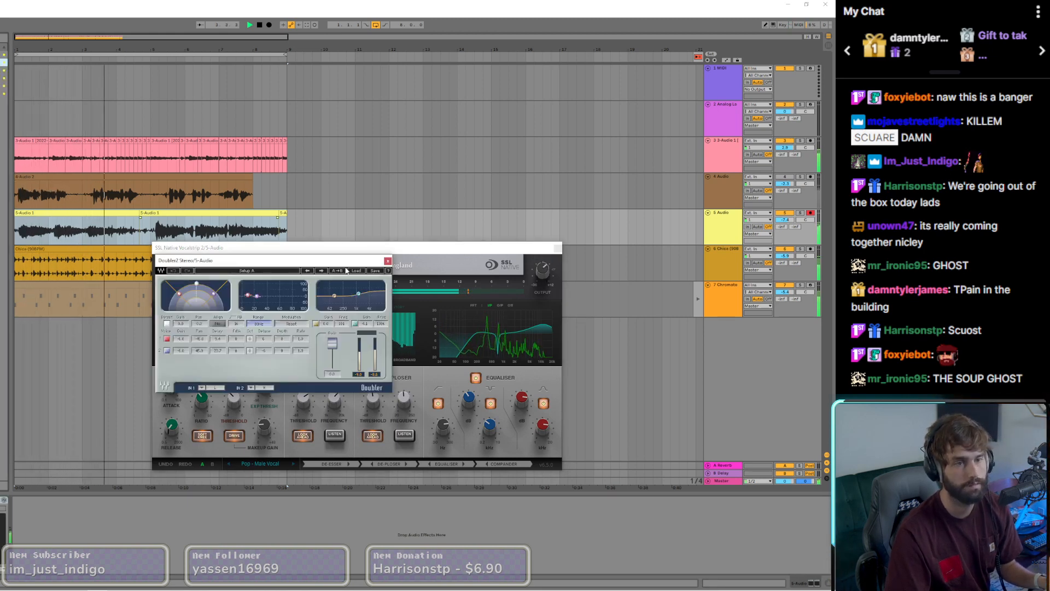
left_click(387, 261)
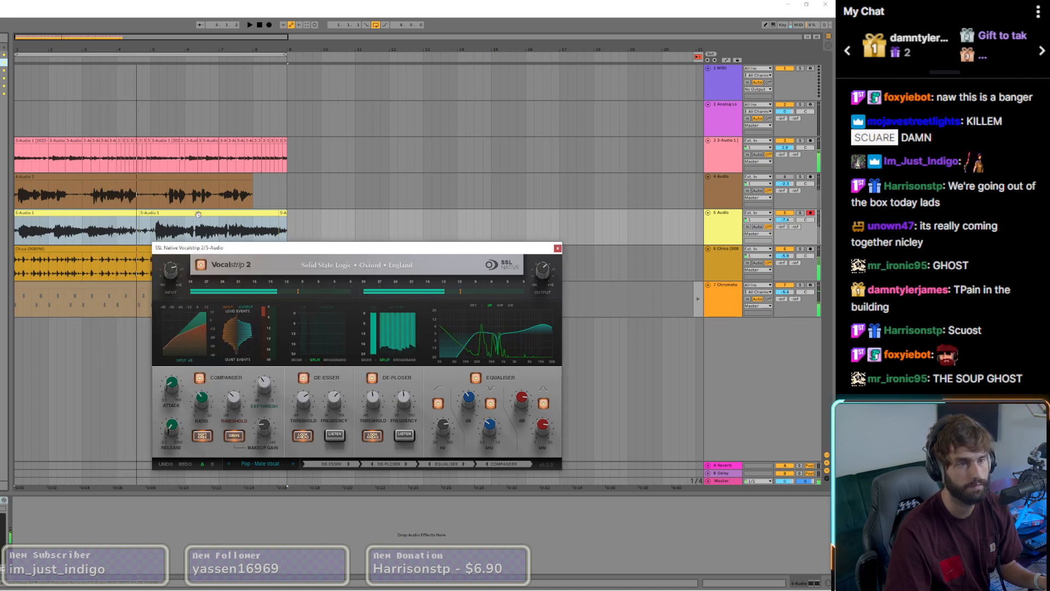
left_click(558, 248)
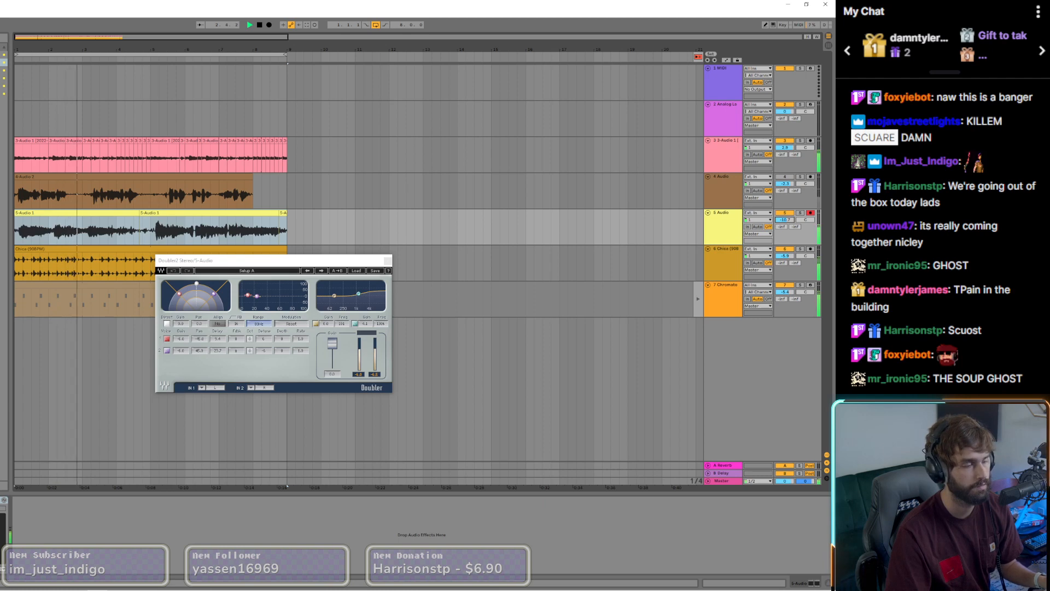
left_click(388, 260)
Step: Reset the 5 Audio track's volume to its default and adjust the Vocalstrip 2 output level while listening from the start
left_click(1, 500)
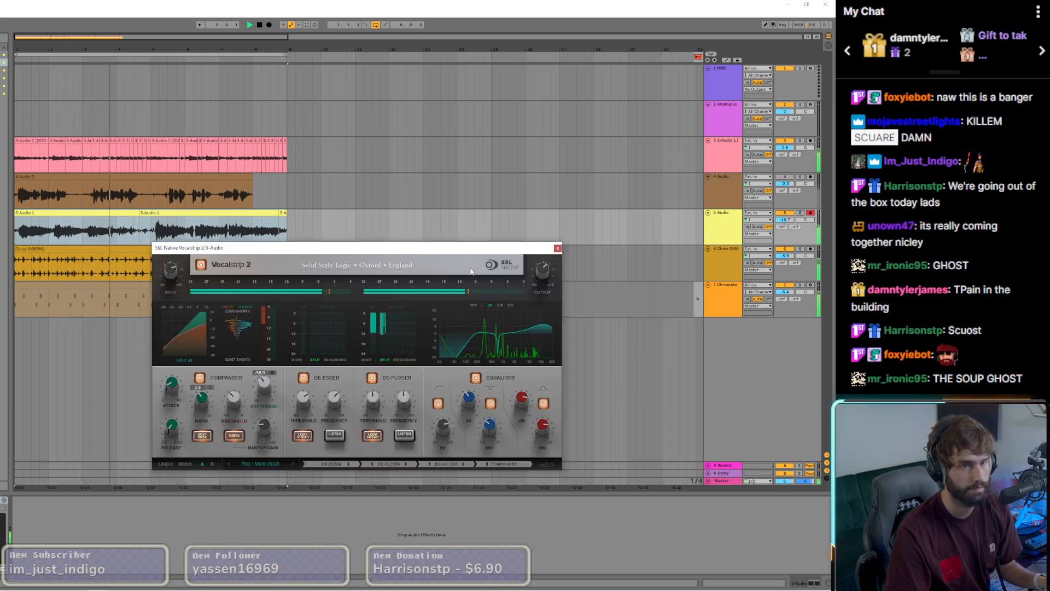
key("space")
key("space")
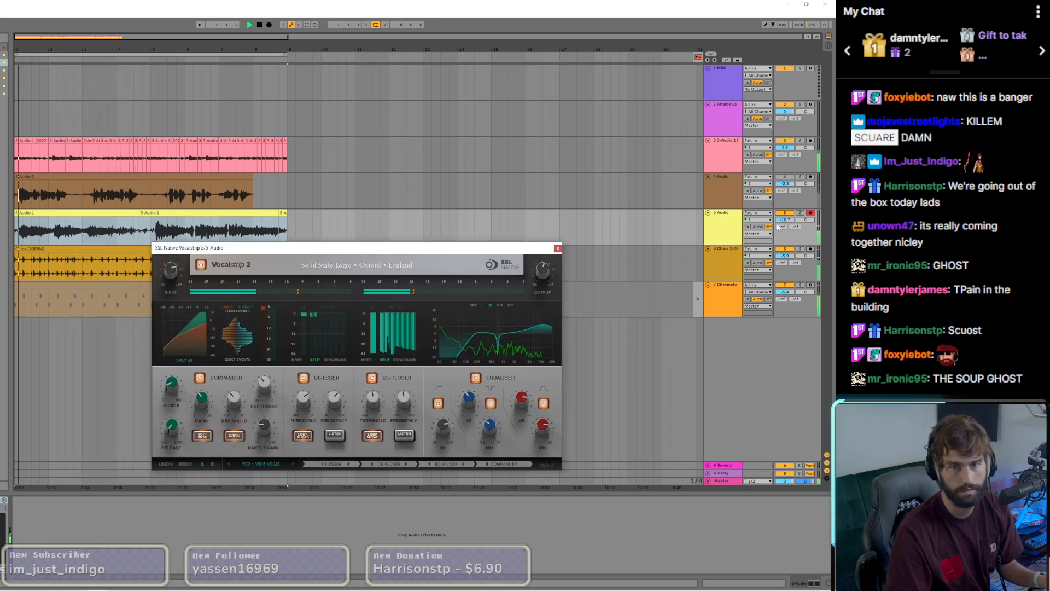
double_click(786, 220)
left_click_drag(548, 274, 548, 280)
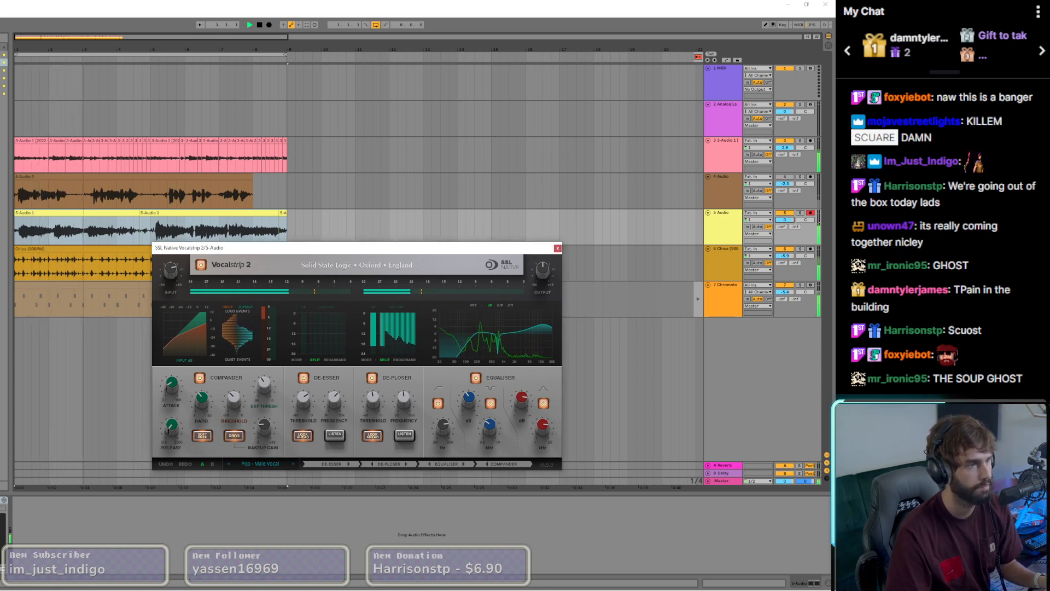
left_click(558, 249)
key("space")
key("space")
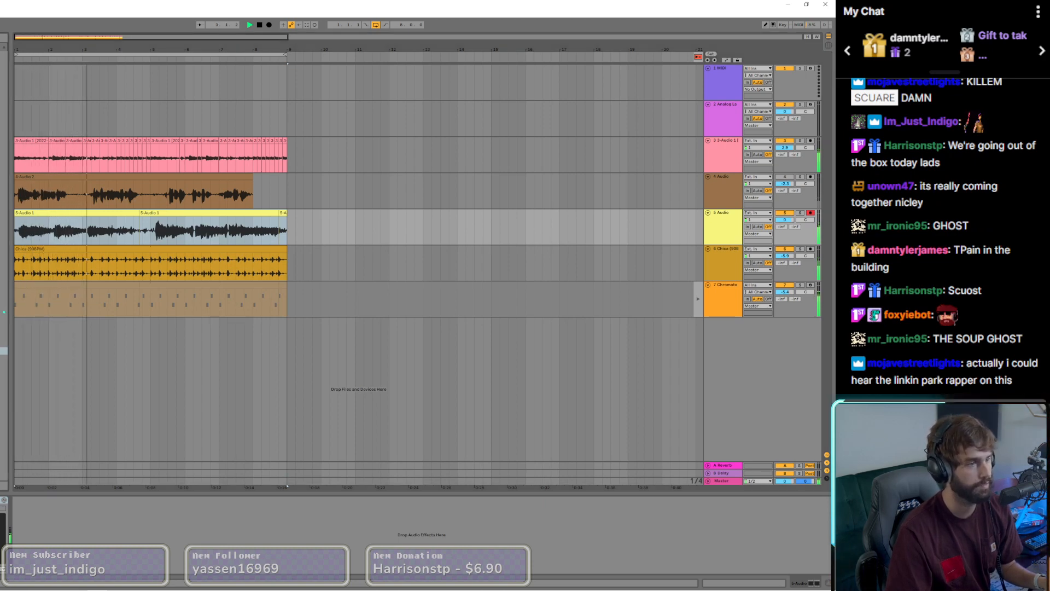
Step: Add ValhallaVintageVerb to 5 Audio with Mix 30.8 %, BassMult 0.25 X, Decay 0.78 s and LowCut 390 Hz
key("space")
key("space")
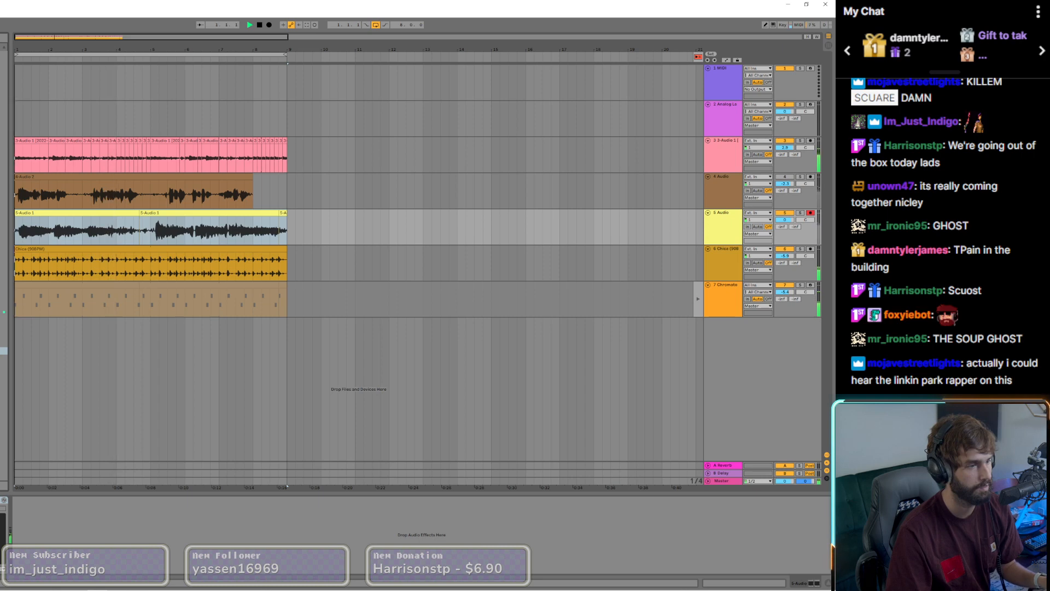
double_click(3, 366)
left_click_drag(171, 344, 186, 390)
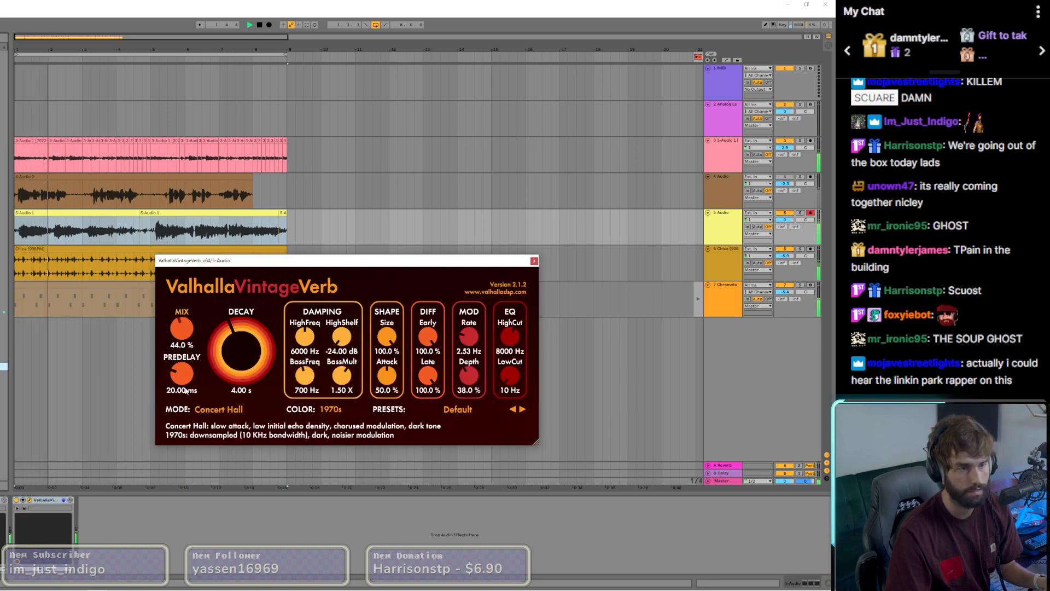
left_click_drag(178, 337, 179, 327)
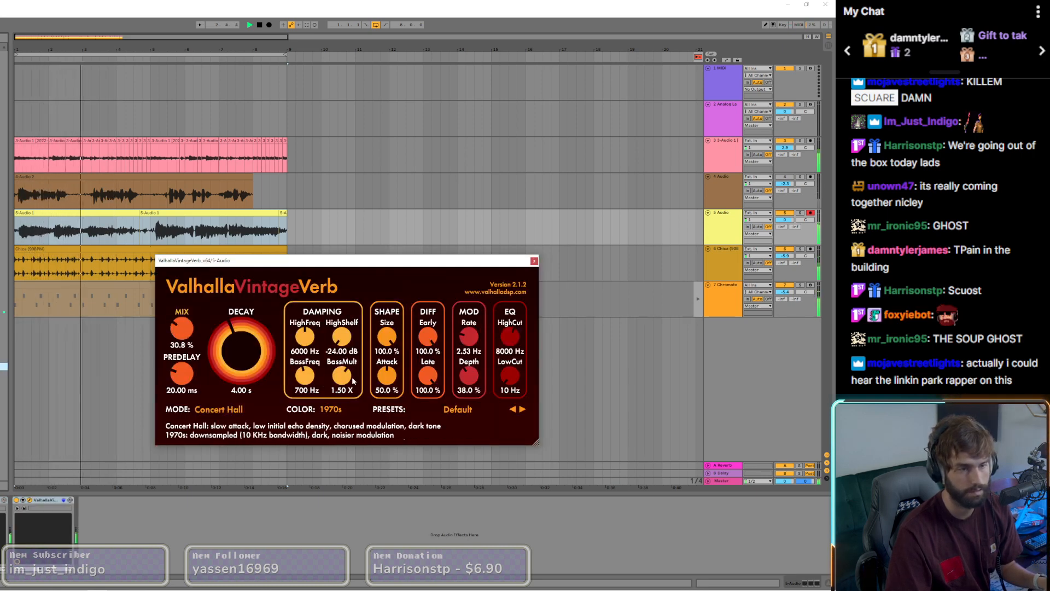
left_click_drag(343, 377, 354, 452)
left_click_drag(241, 356, 241, 383)
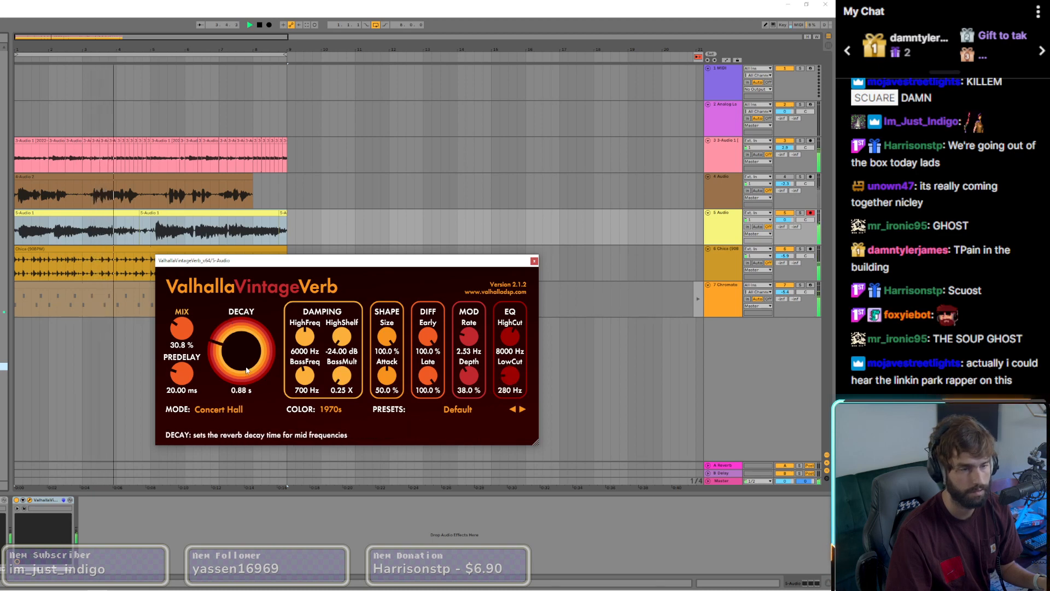
left_click_drag(511, 390, 510, 375)
key("space")
key("space")
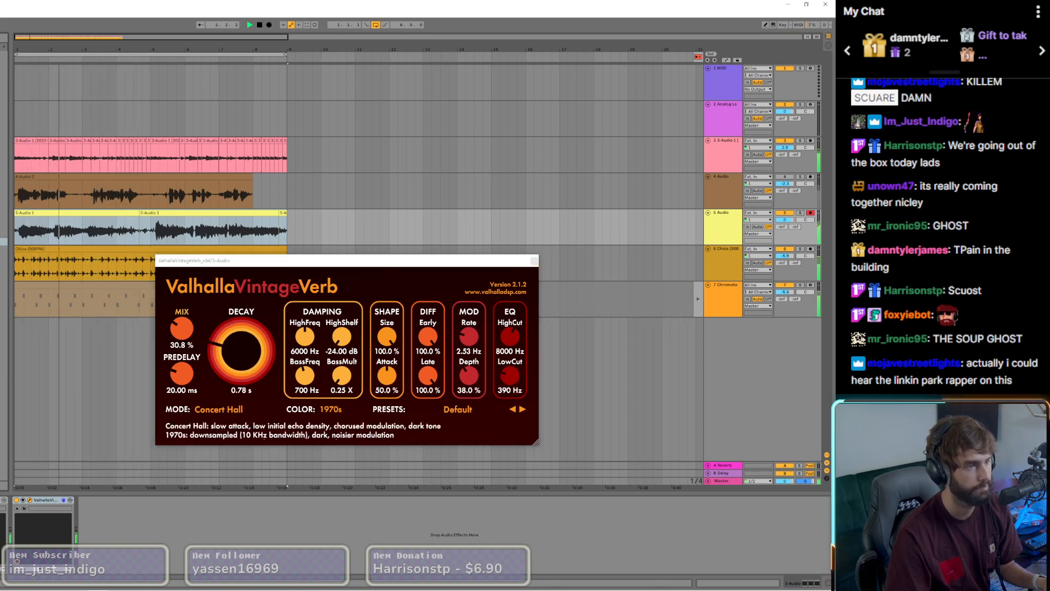
Step: Add EQ Eight after the reverb on 5 Audio and shape it with a low cut, a high cut and a slight midrange dip
key("Return")
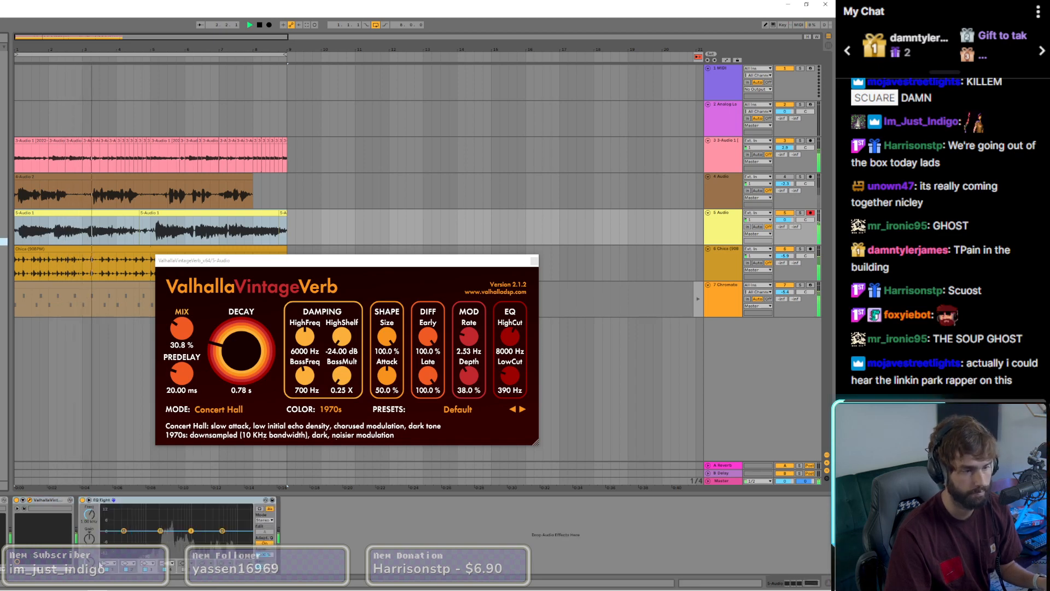
left_click(109, 563)
left_click(107, 514)
left_click_drag(124, 536, 145, 537)
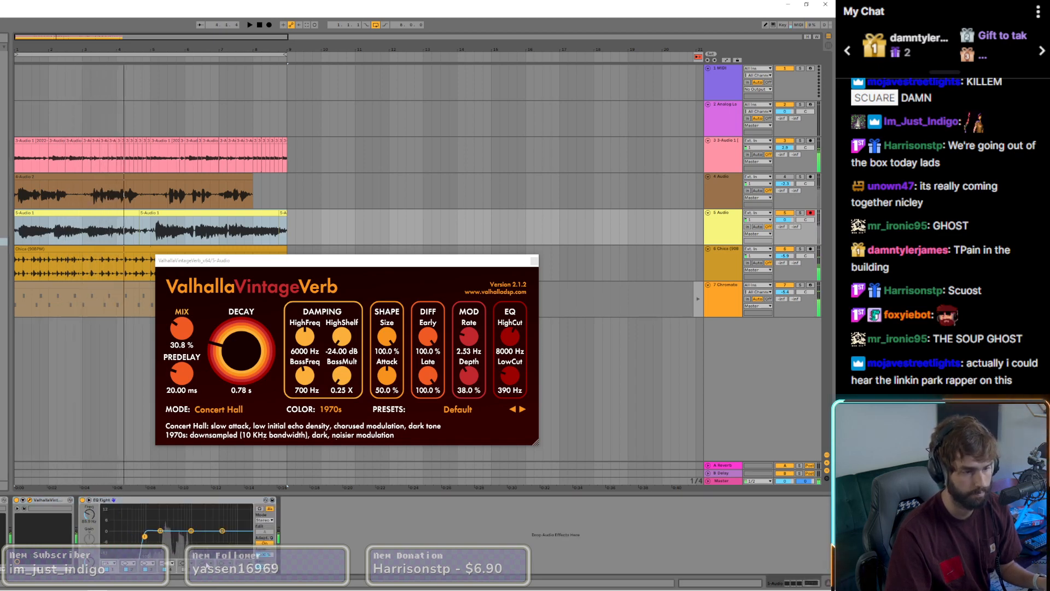
left_click(171, 562)
left_click(168, 556)
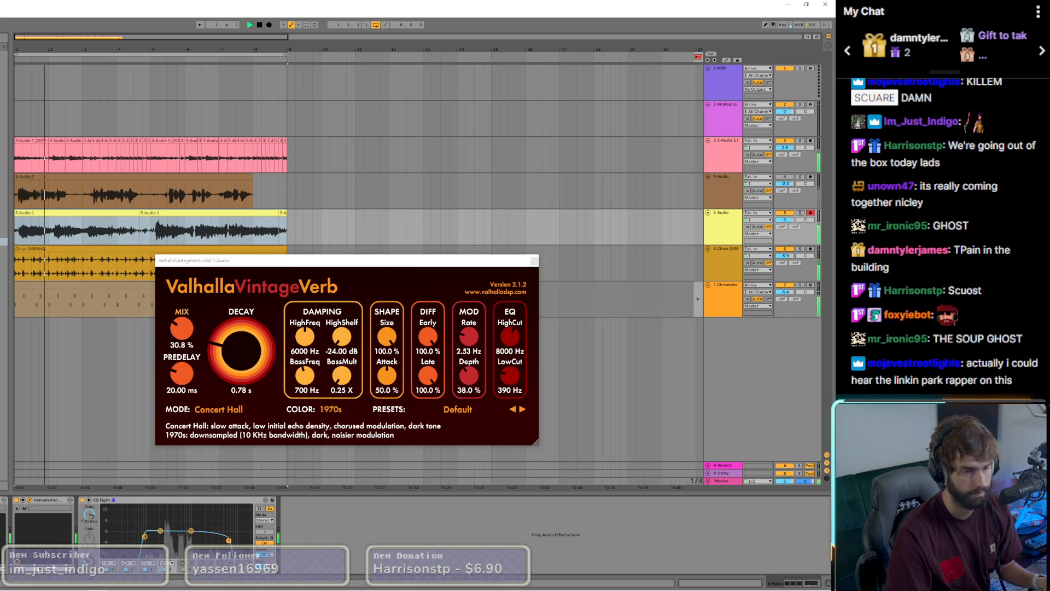
left_click_drag(229, 540, 236, 541)
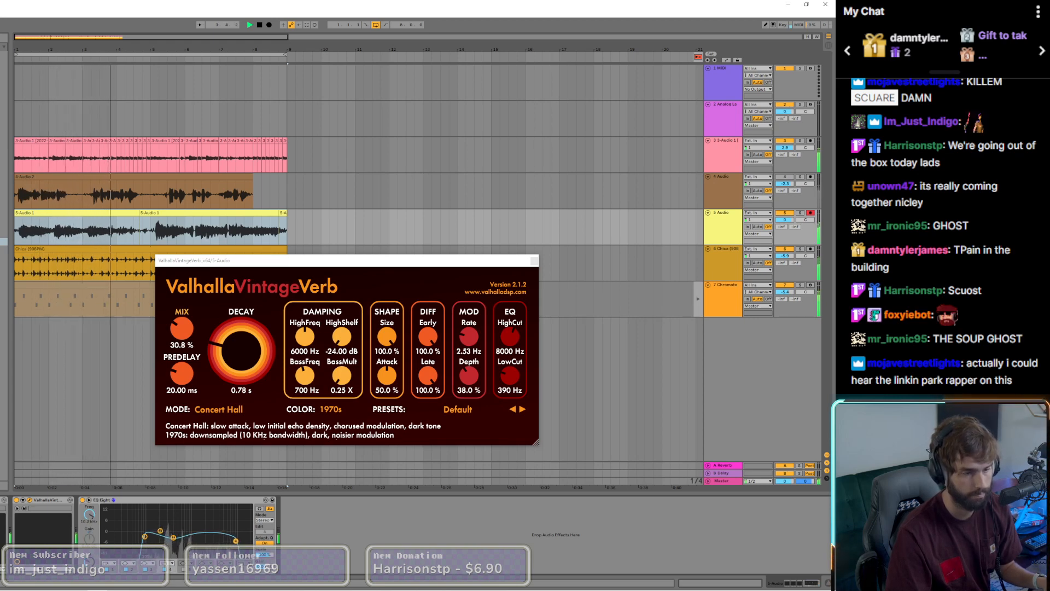
Step: Rebalance Doubler2 on 5 Audio during playback by lowering the direct signal and raising the two doubled voices
key("space")
key("space")
left_click(29, 500)
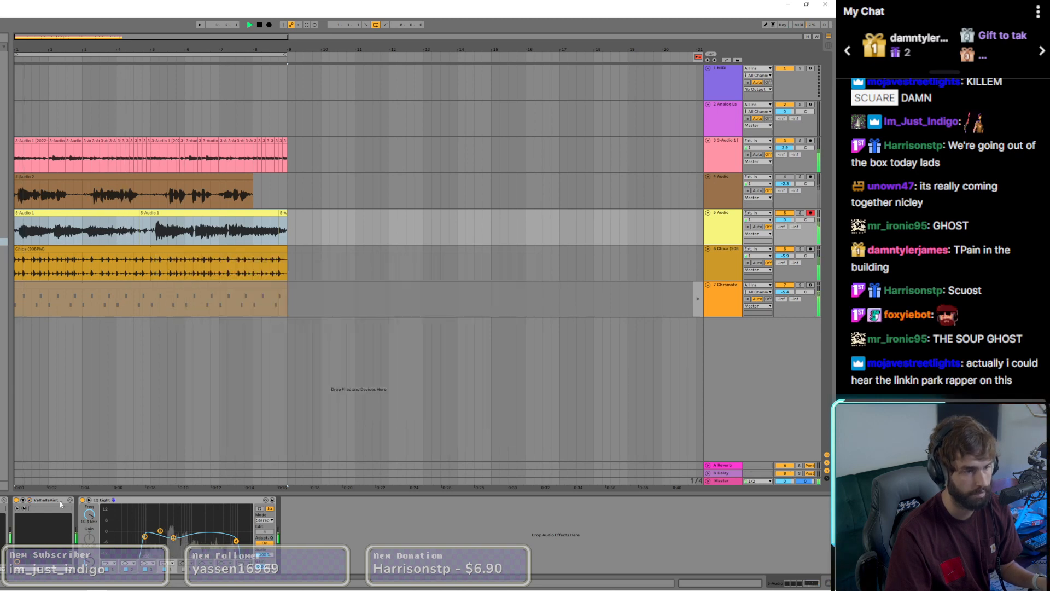
left_click(0, 500)
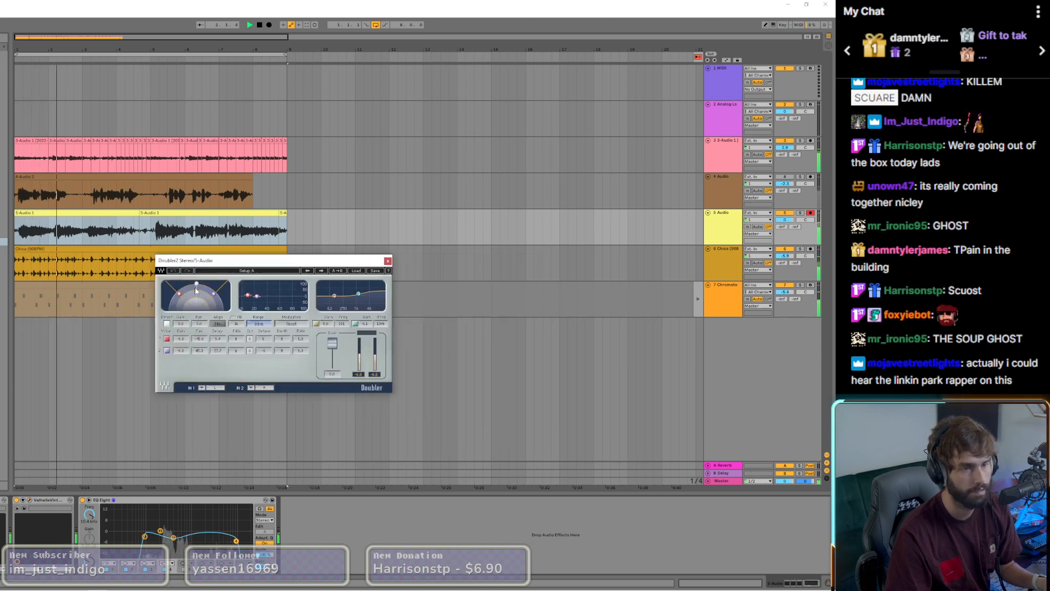
mouse_move(196, 290)
left_mouse_down()
mouse_move(196, 317)
mouse_move(214, 292)
mouse_move(182, 294)
left_mouse_up()
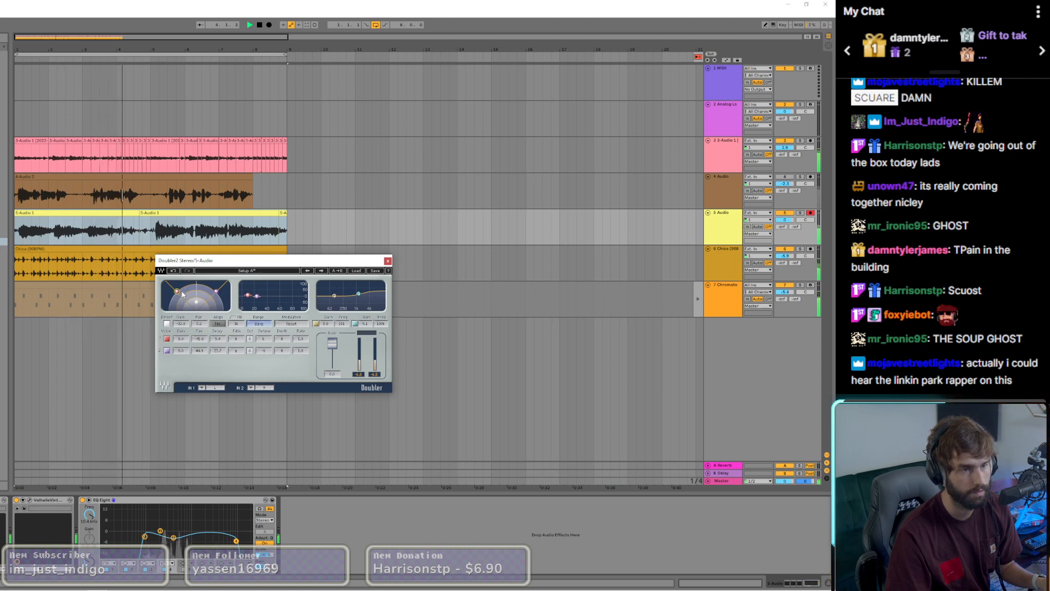
left_click(388, 261)
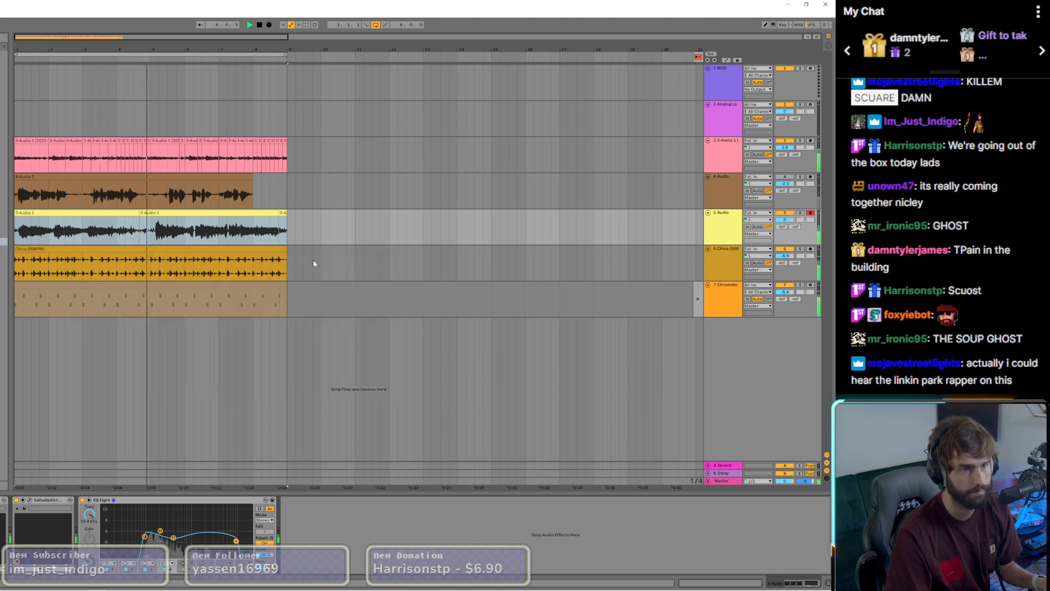
Step: Adjust the edges of the two 5 Audio clips to leave a short gap before bar 5, and select the second clip
mouse_move(140, 216)
left_mouse_down()
mouse_move(151, 216)
mouse_move(142, 216)
left_mouse_up()
left_click(159, 215)
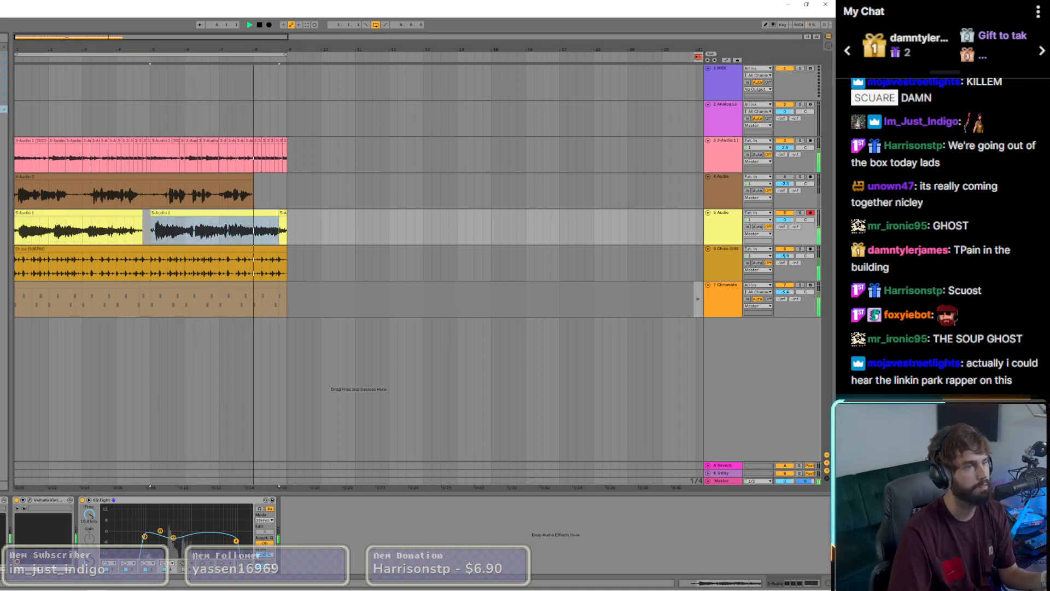
Step: Add Waves Tune Real-Time at the end of the 5 Audio chain with an A Major scale and 0.1 ms Speed and Note Transition
left_click_drag(3, 109, 318, 511)
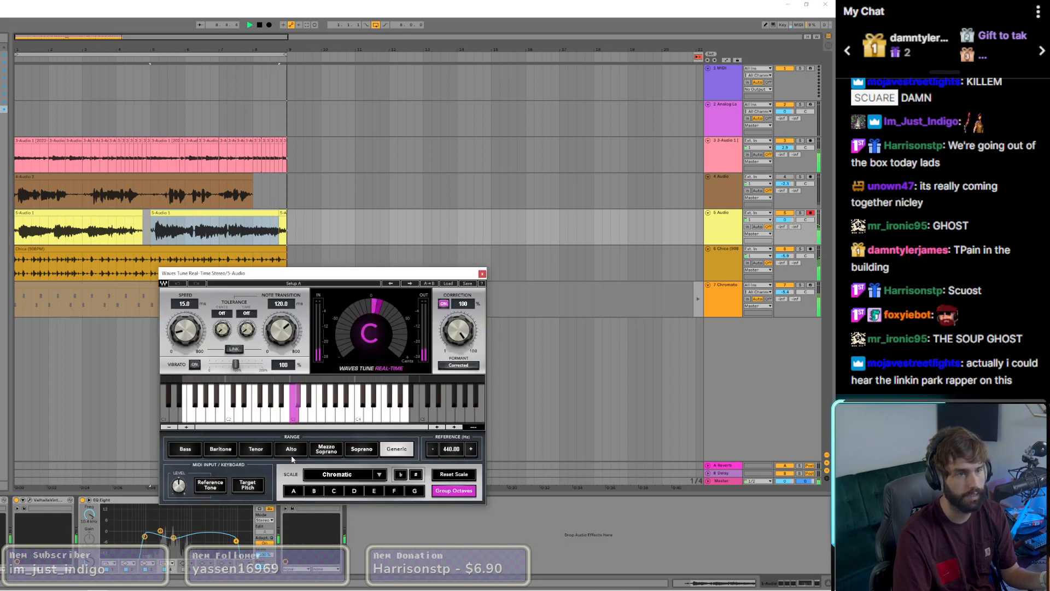
left_click(294, 491)
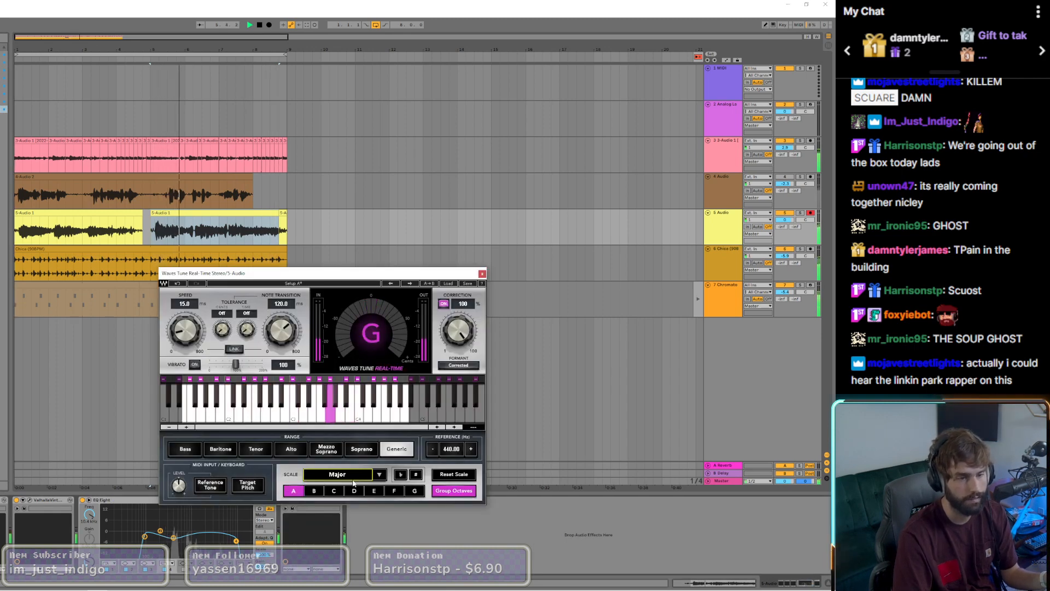
left_click_drag(281, 330, 282, 383)
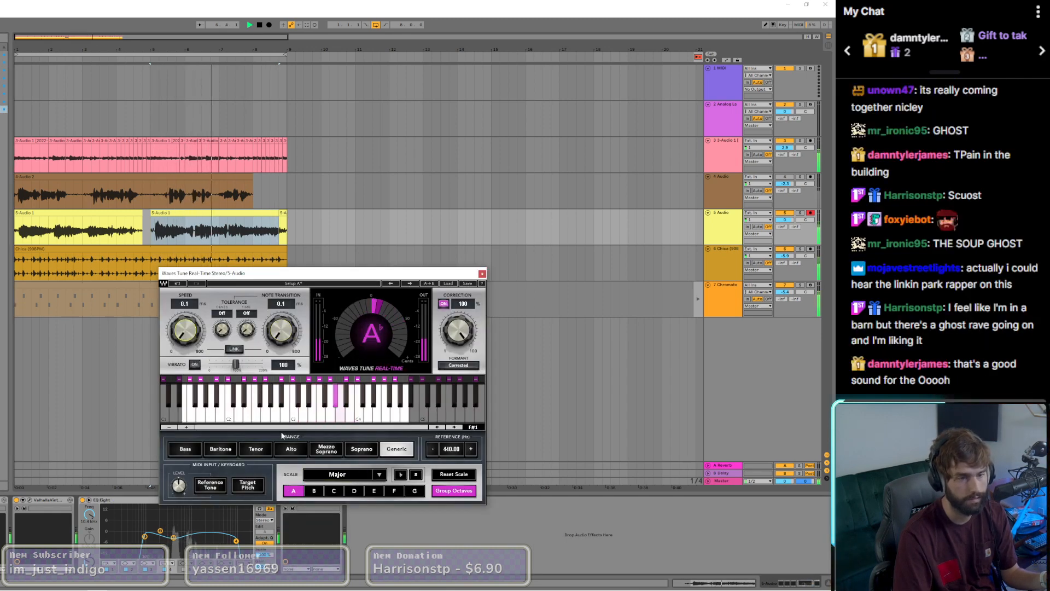
Step: Audition E, F and G as Major scale roots in the new Waves Tune Real-Time, then select G flat
left_click(374, 490)
left_click(415, 490)
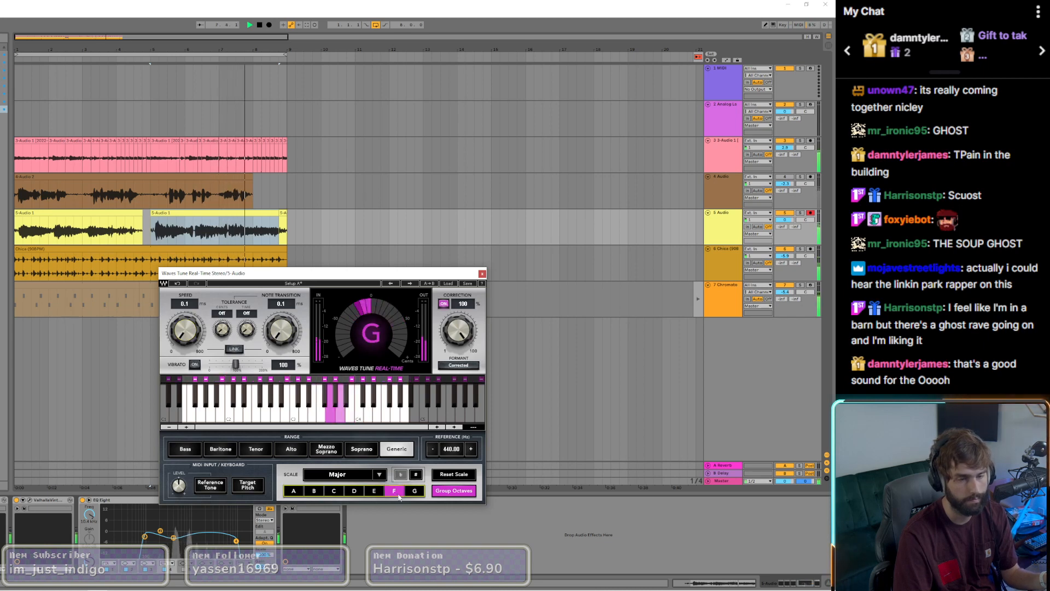
left_click(400, 474)
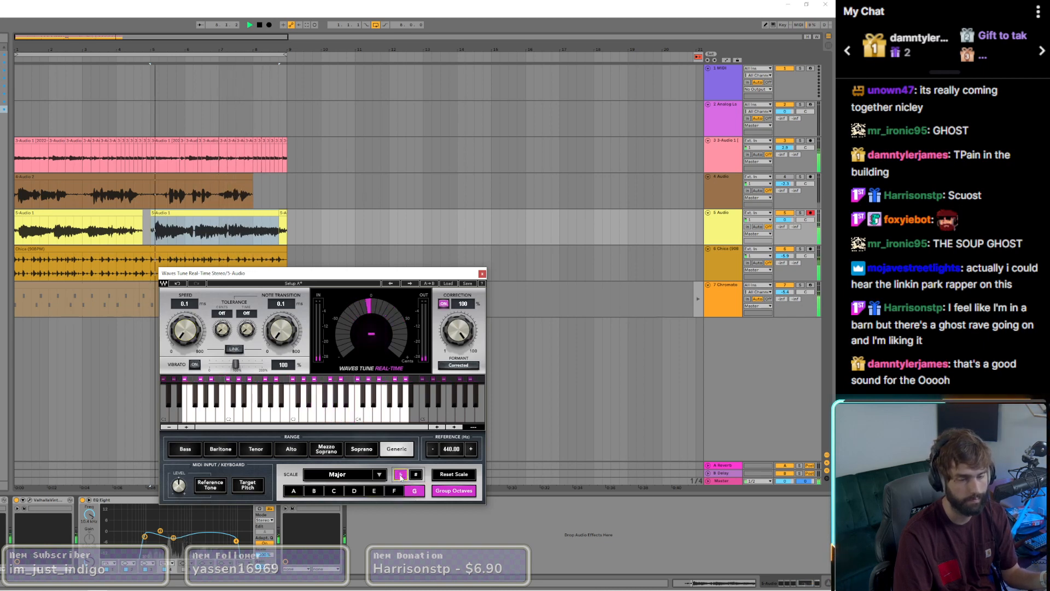
Step: Audition sharp-root Major scales, including D sharp, then C and B flat in Waves Tune Real-Time during playback, and select A flat
left_click(415, 475)
left_click(398, 491)
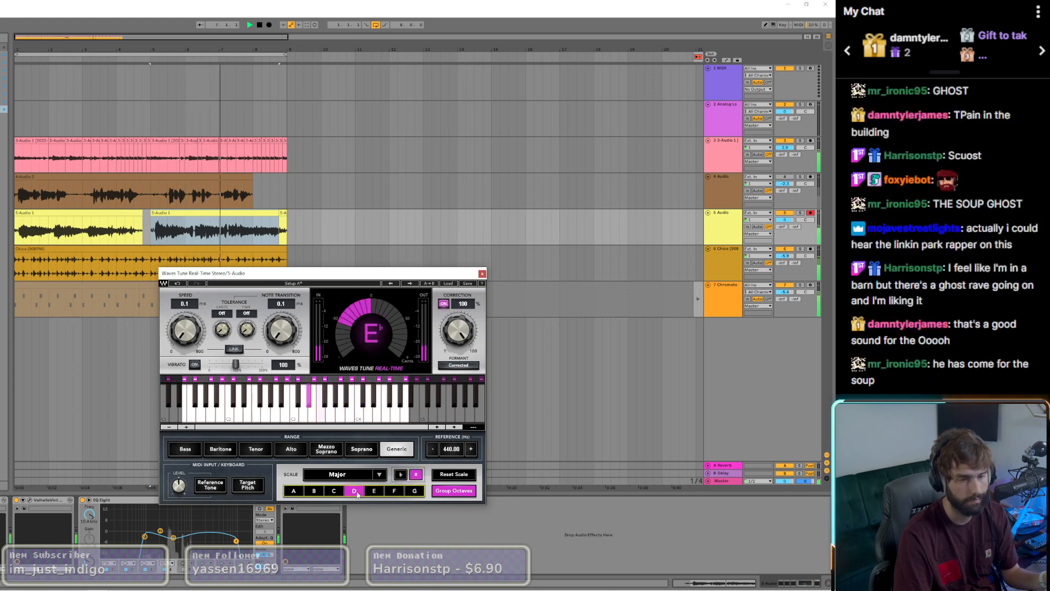
left_click(332, 491)
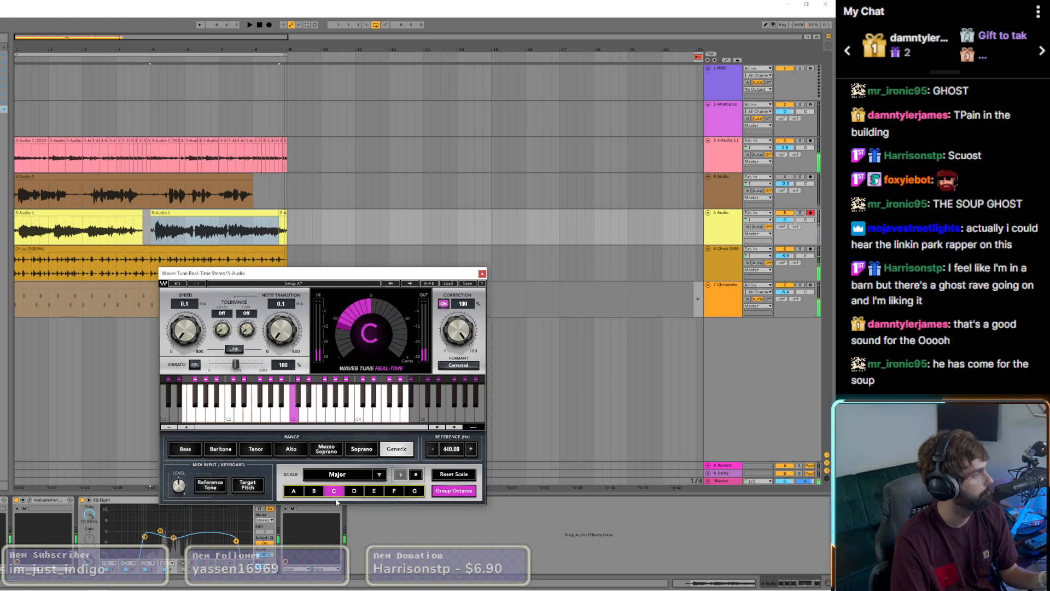
key("space")
left_click(321, 494)
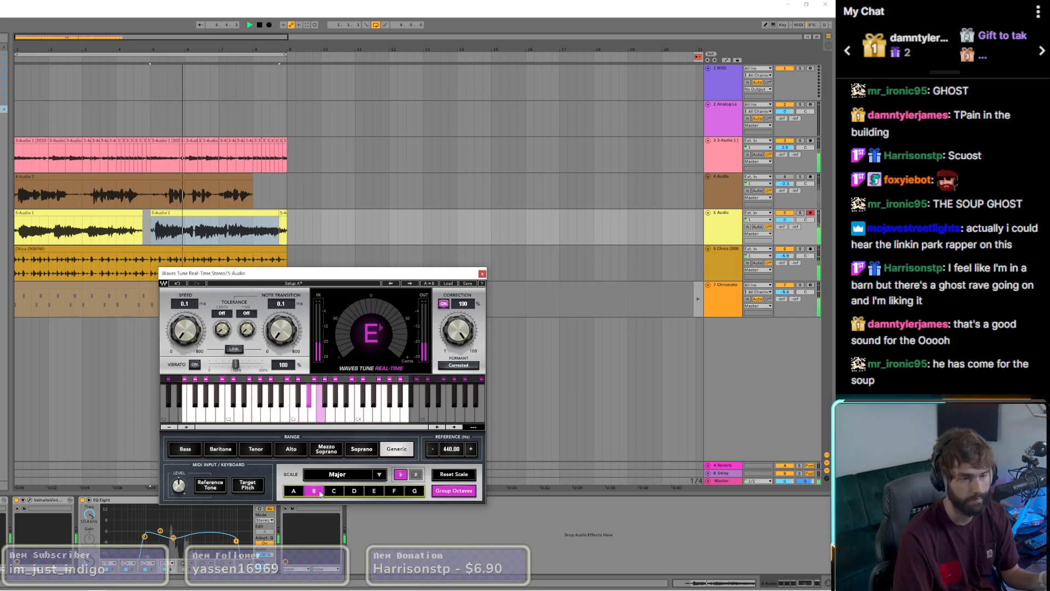
left_click(294, 491)
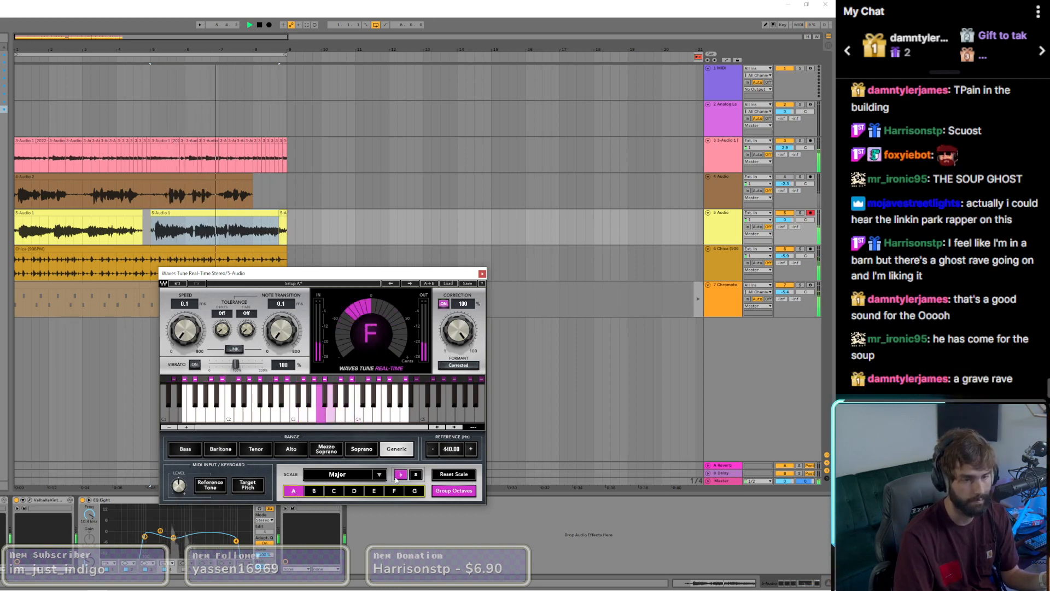
Step: Change the Waves Tune Real-Time scale to A flat Natural Minor, toggle one note in it, and close the plugin
left_click(357, 480)
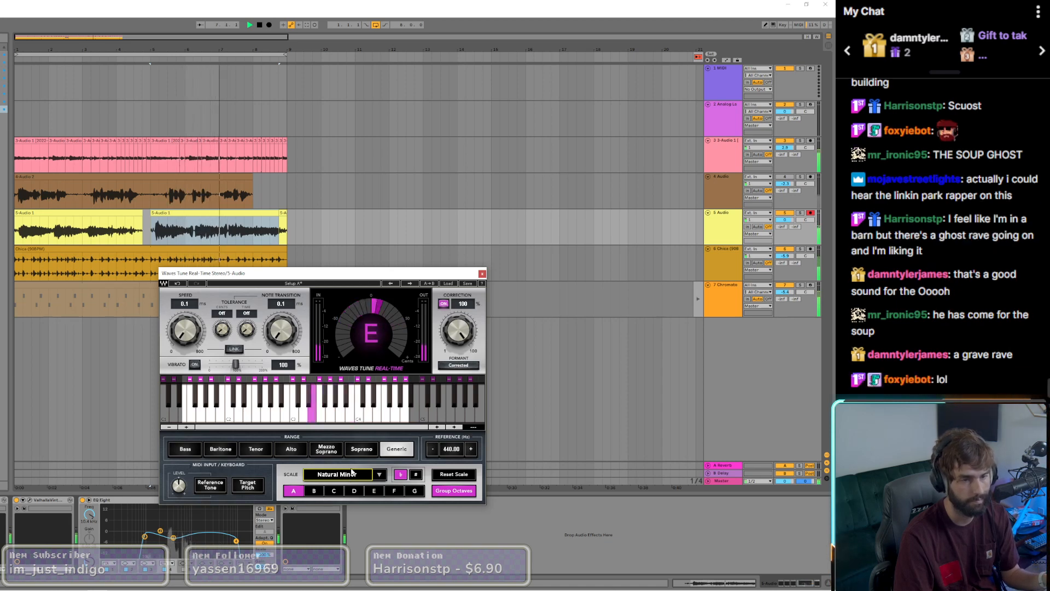
left_click(346, 379)
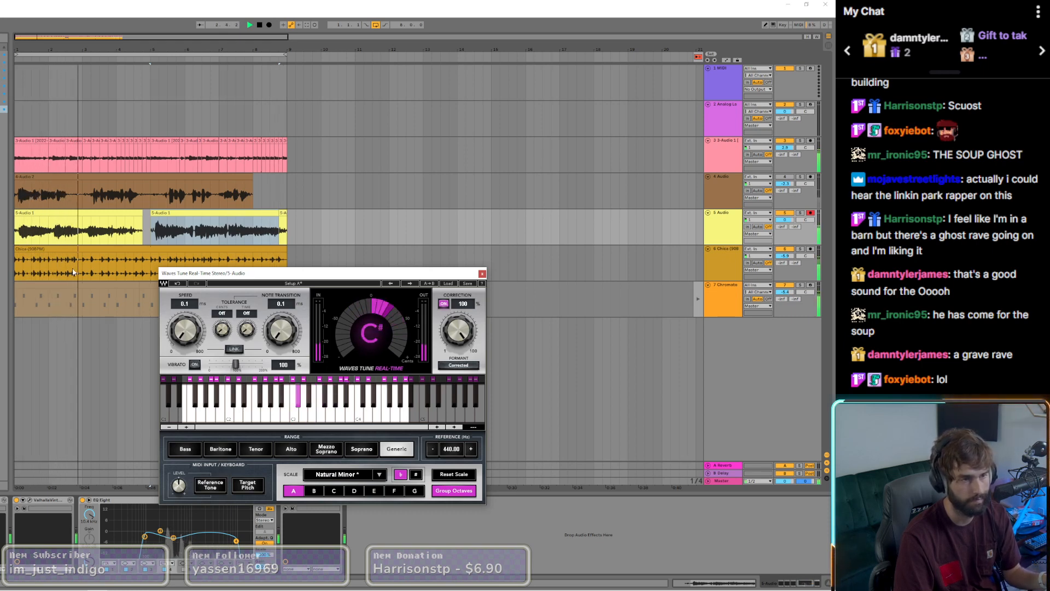
left_click(82, 213)
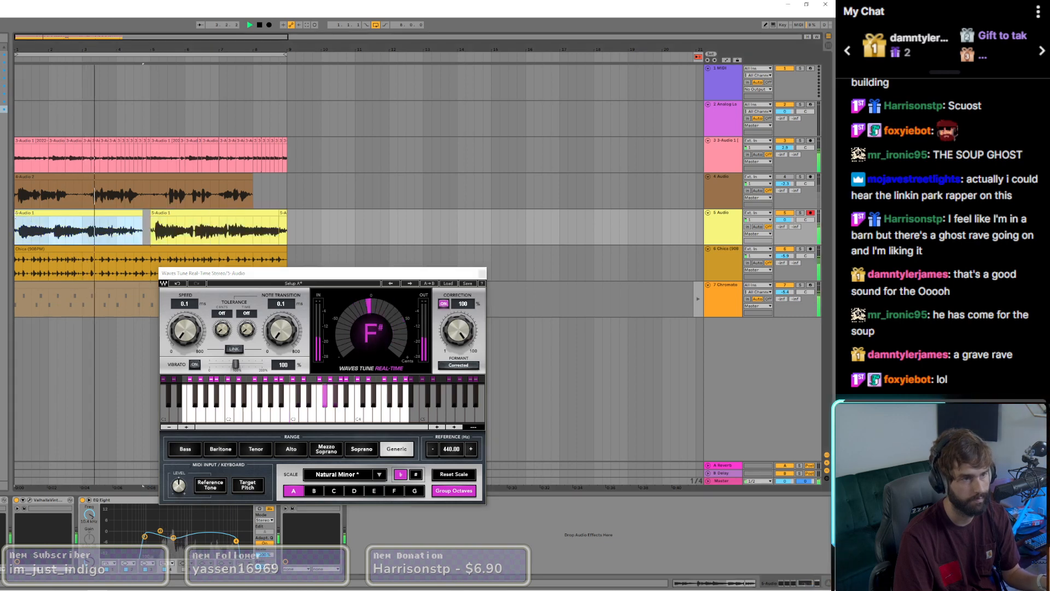
left_click(482, 274)
Step: Select both long 5 Audio clips together and nudge them slightly earlier, with the first starting at the beginning of bar 1
scroll(15, 216, "up", 5)
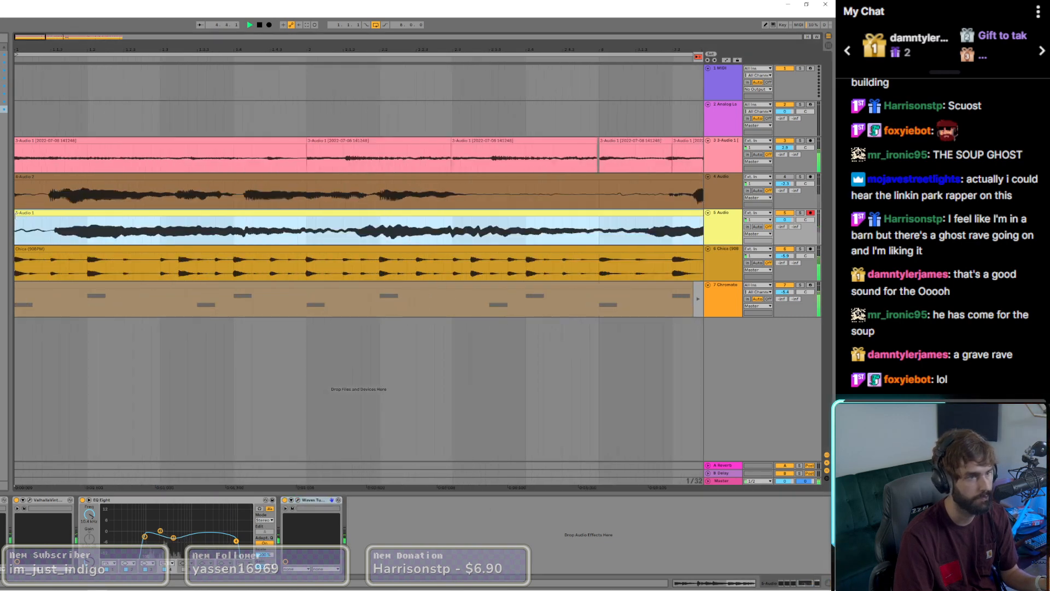
scroll(24, 221, "up", 4)
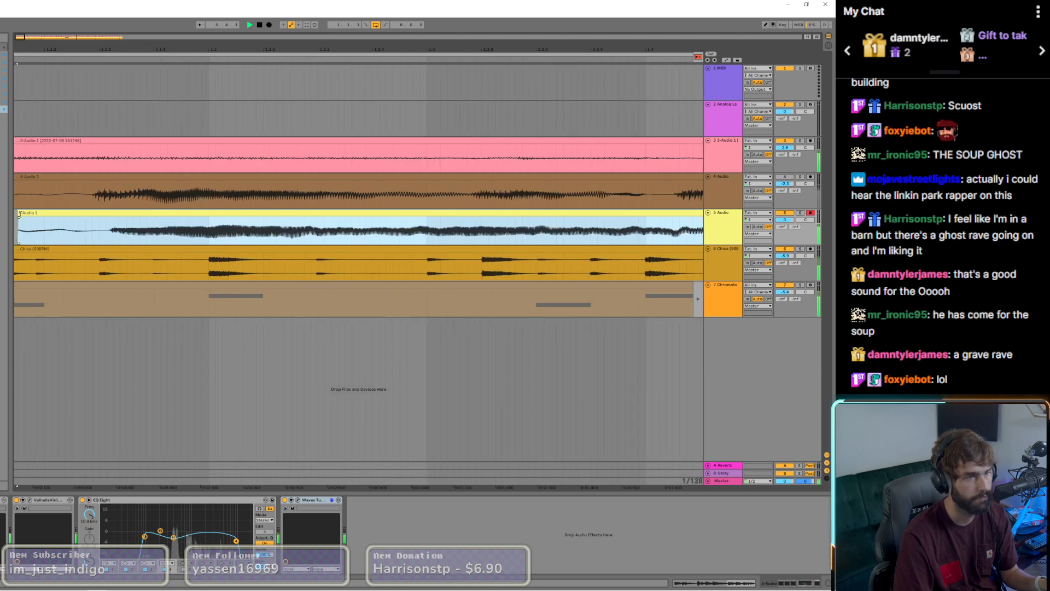
scroll(21, 215, "down", 9)
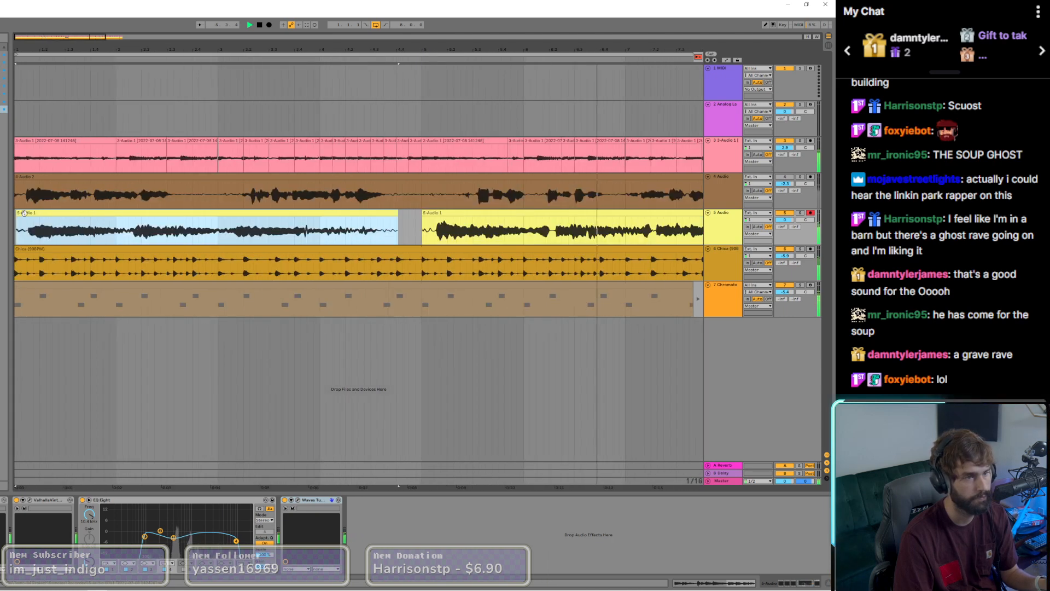
left_click(490, 214)
left_click(327, 222, "shift")
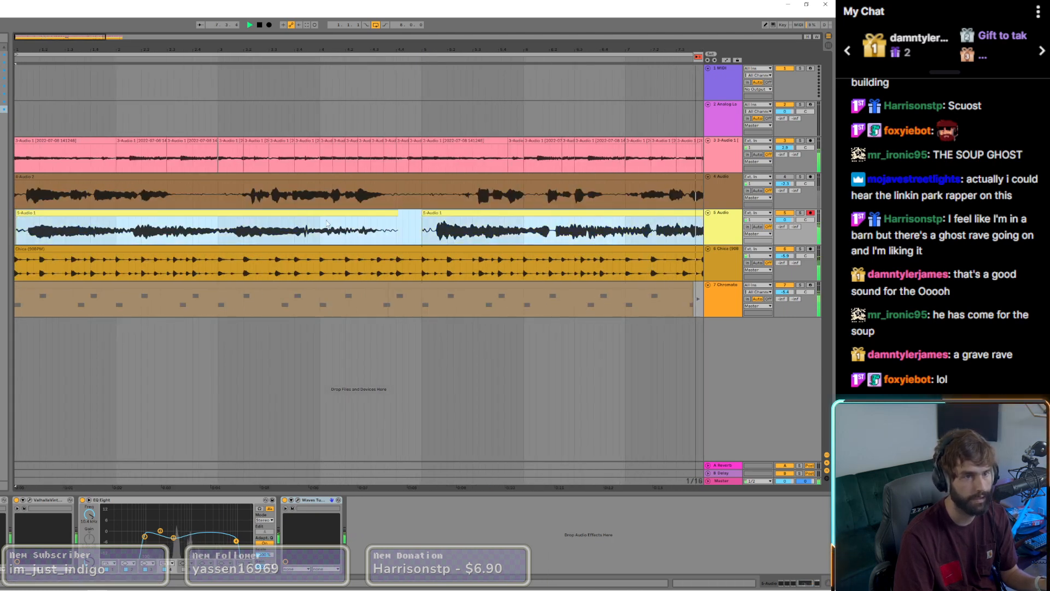
left_click_drag(447, 214, 433, 214)
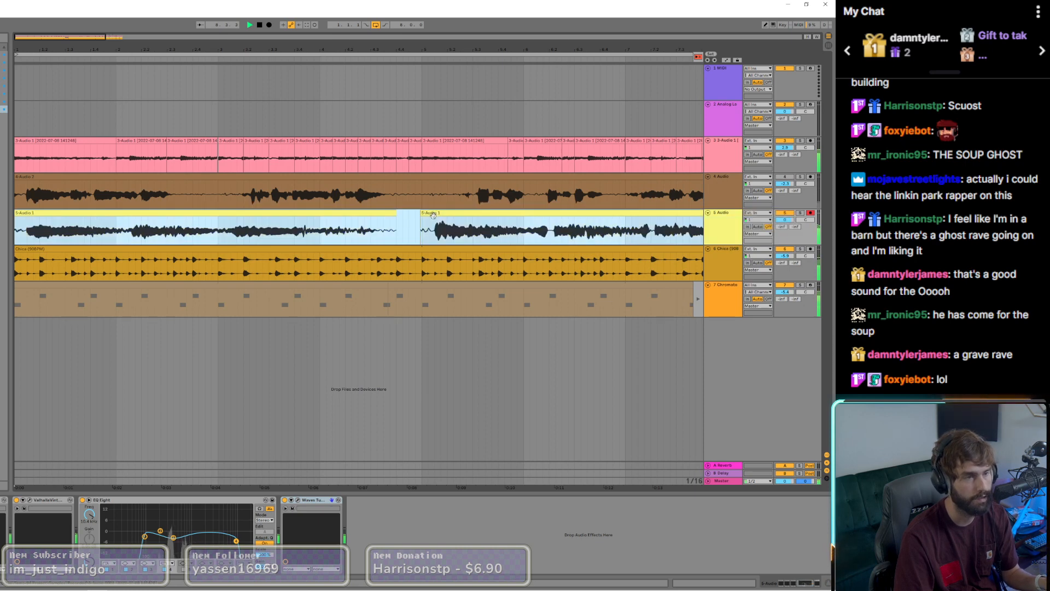
scroll(322, 238, "down", 5)
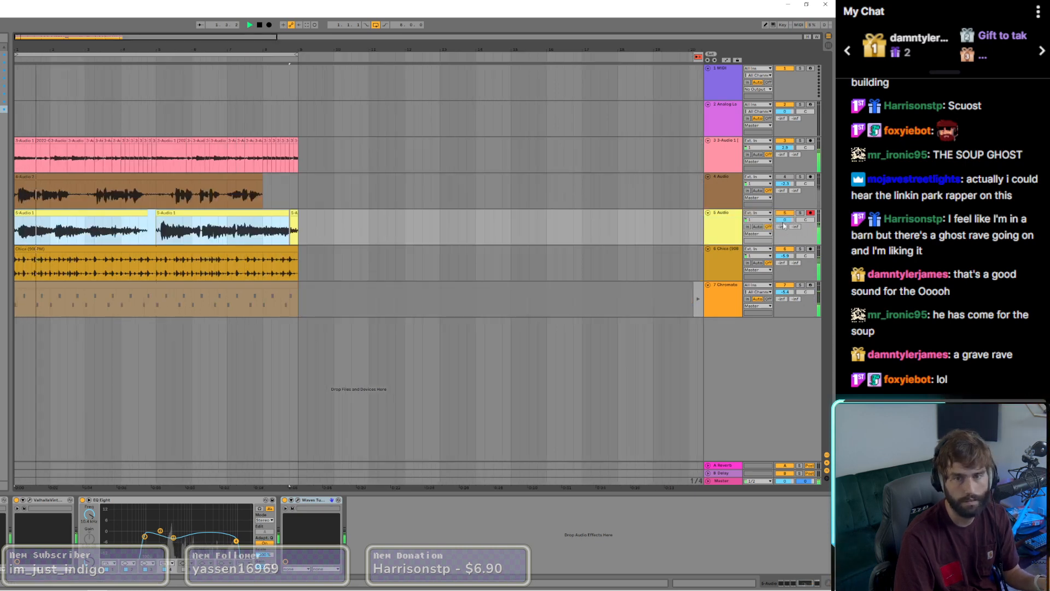
Step: Rebalance the mix by lowering 5 Audio and adjusting the 4 Audio and guitar track volumes, and return 7 Chromatone to arrangement playback
left_click_drag(785, 219, 785, 227)
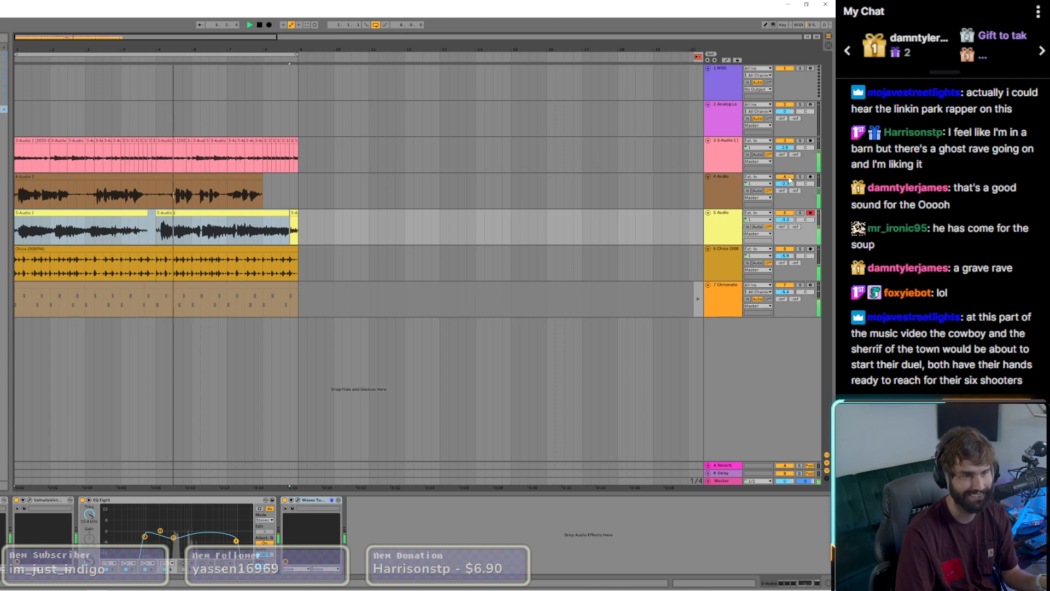
left_click_drag(784, 189, 789, 189)
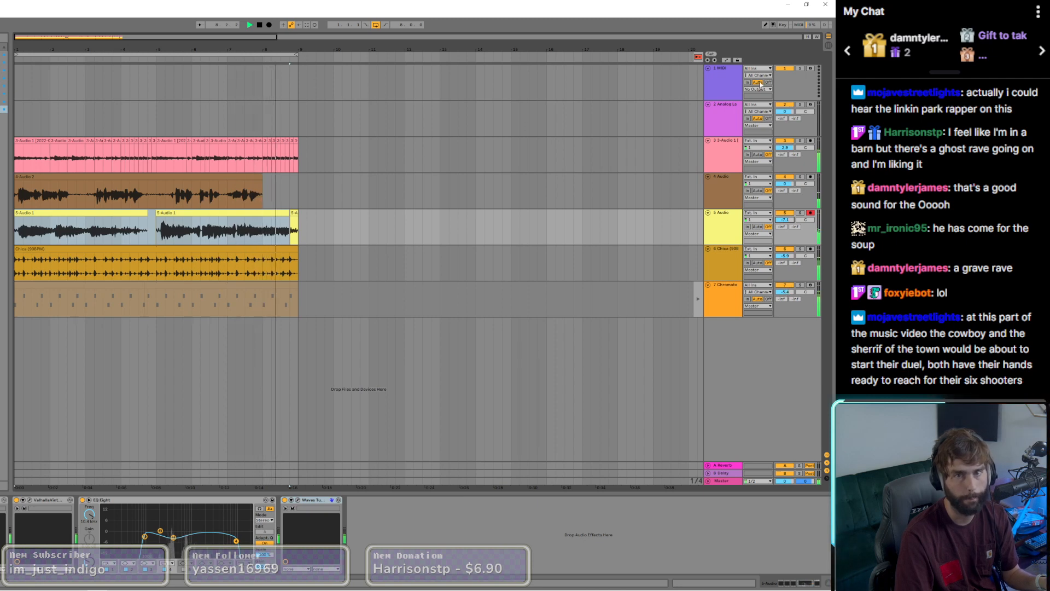
left_click(697, 56)
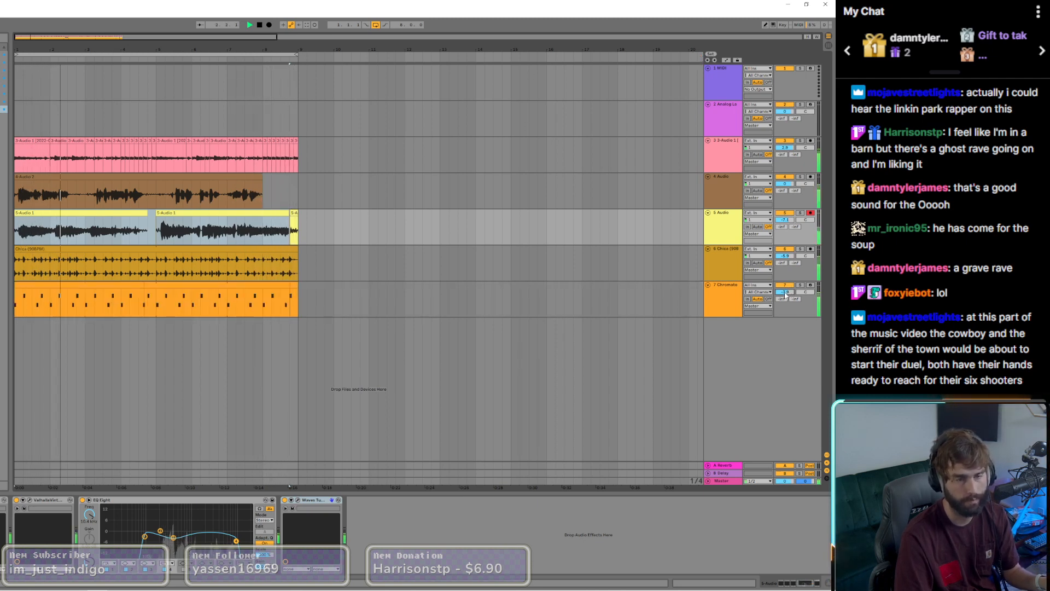
left_click_drag(786, 184, 789, 184)
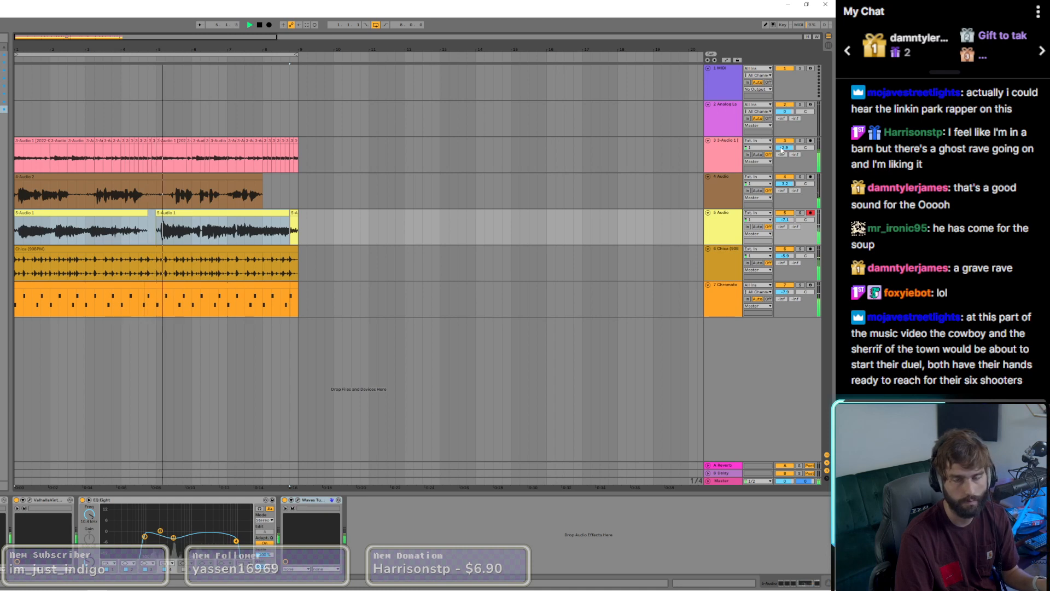
left_click_drag(786, 149, 786, 153)
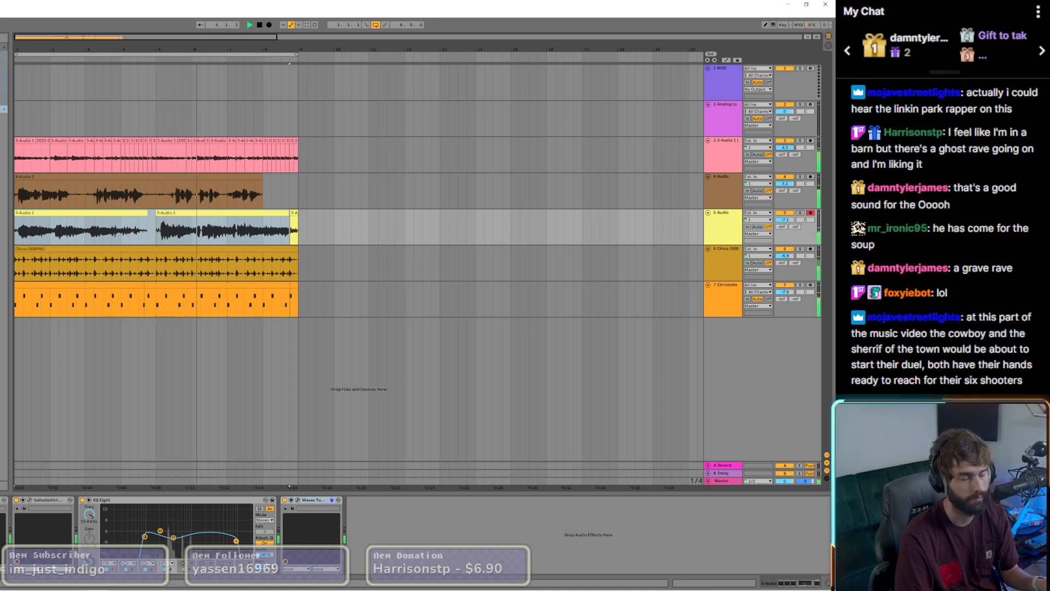
Step: Lower the second EQ Eight band on the guitar track, and narrow the 5 Audio EQ Eight curve from both ends
left_click(174, 158)
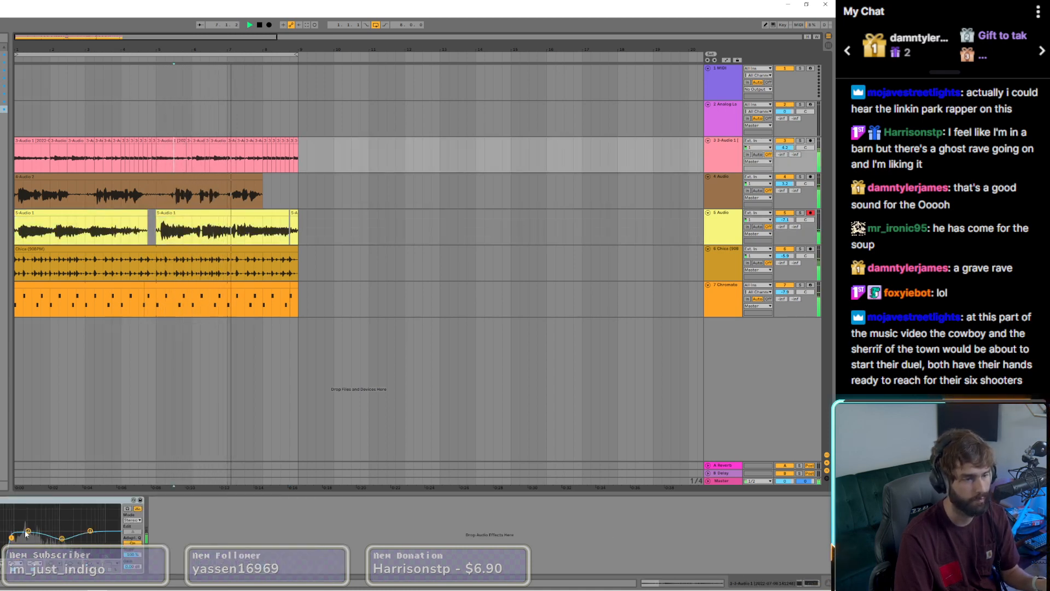
left_click_drag(28, 530, 60, 540)
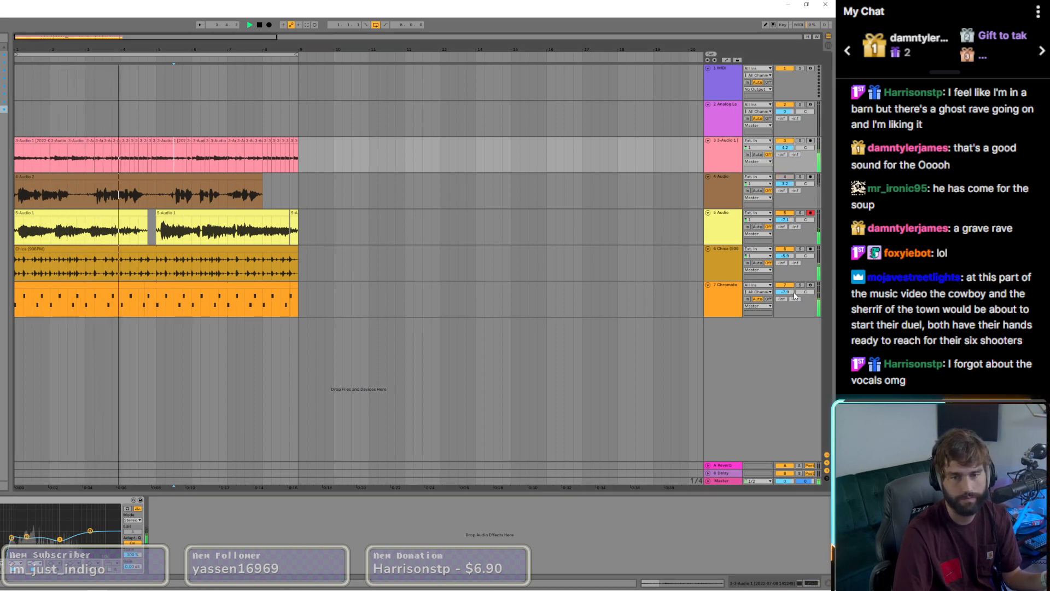
left_click(80, 216)
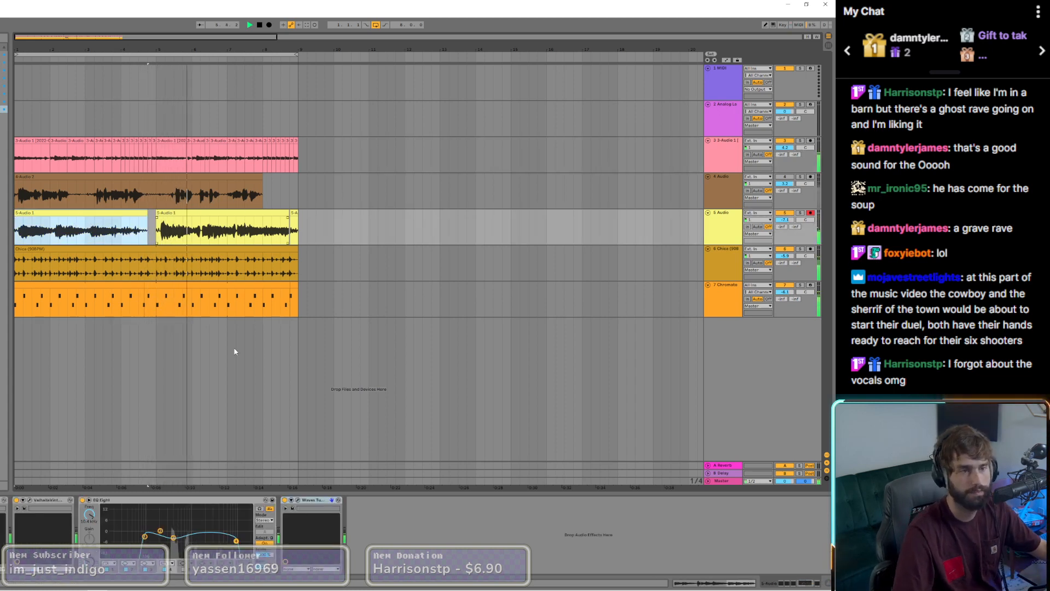
left_click_drag(145, 538, 184, 543)
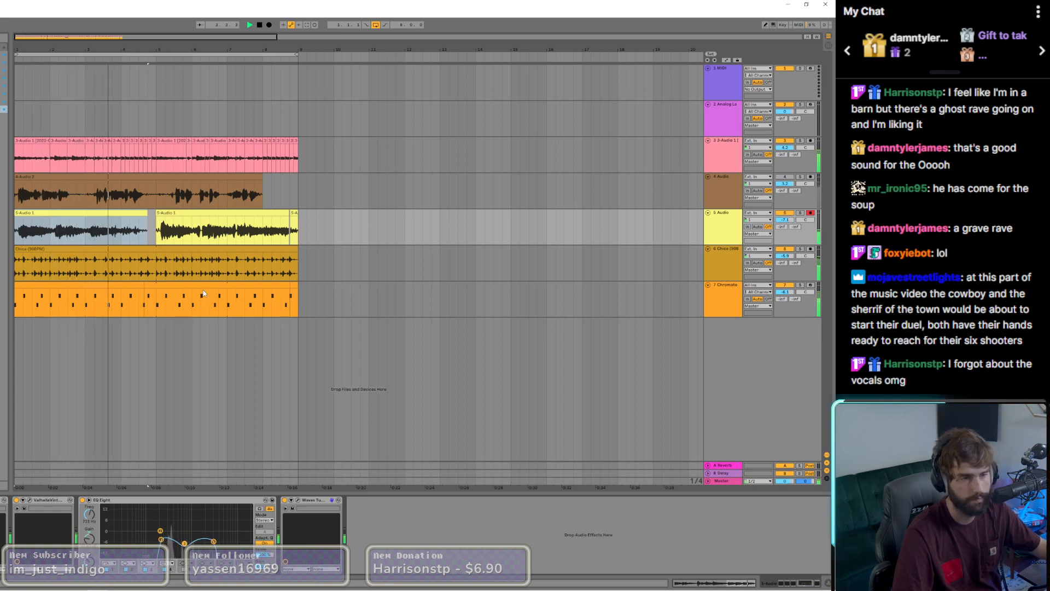
Step: Select the 7 Chromatone track's clip and add RC-20 Retro Color to the end of its device chain
left_click(185, 286)
left_click(138, 285)
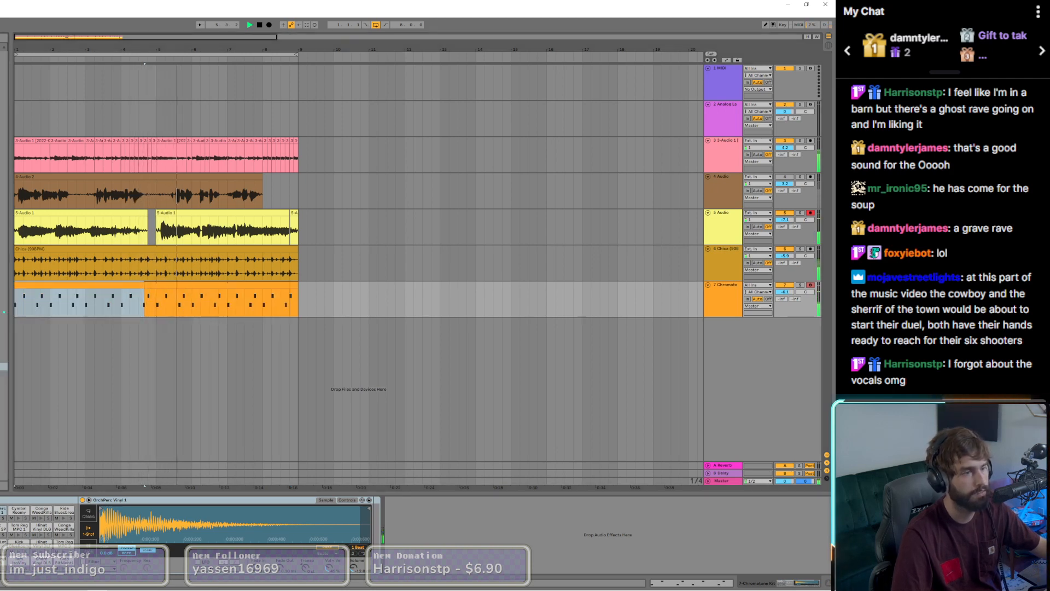
left_click_drag(4, 304, 408, 524)
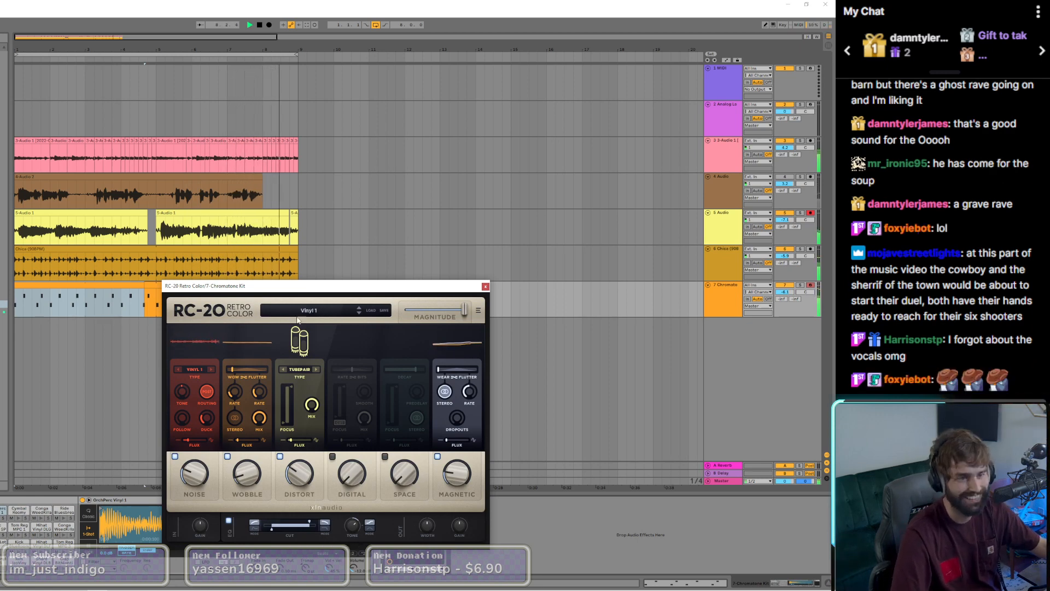
Step: Audition RC-20 presets from VHS up to Snare Buzz, load Vinyl 3 with an adjusted Noise amount, and close the plugin
left_click(319, 313)
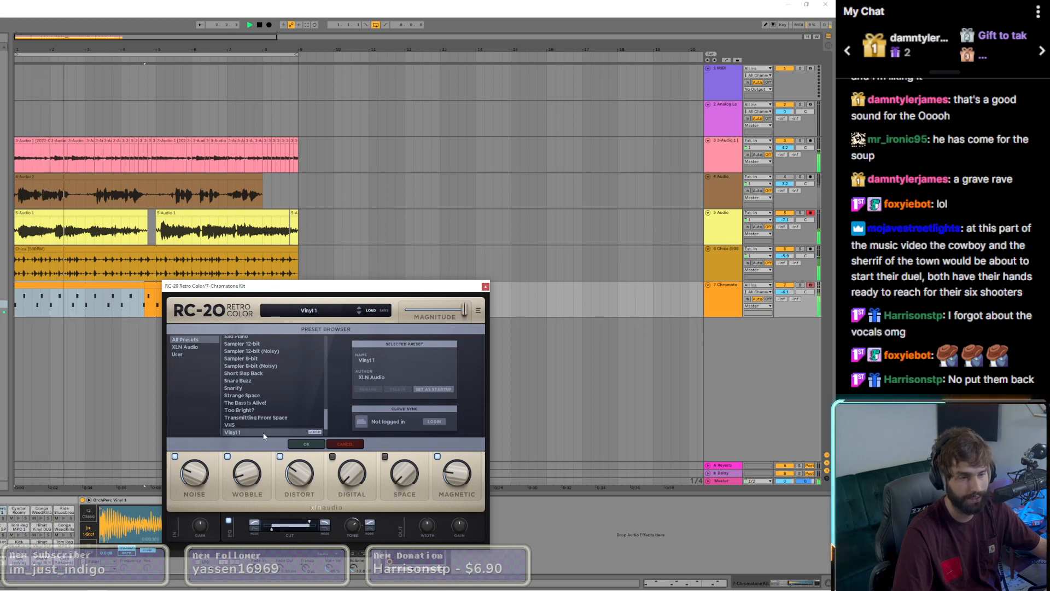
scroll(262, 429, "down", 2)
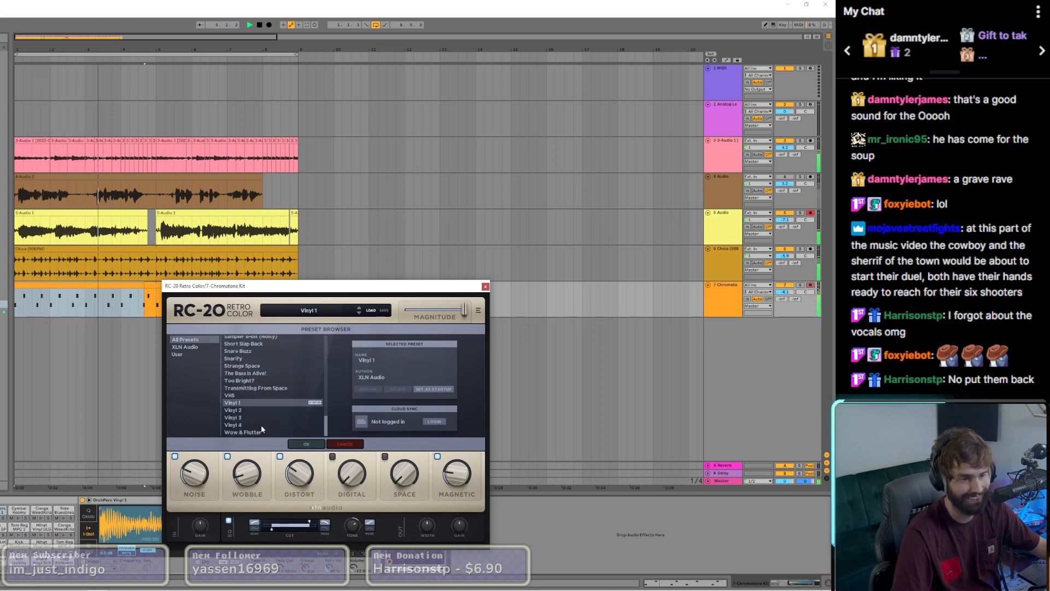
left_click(241, 395)
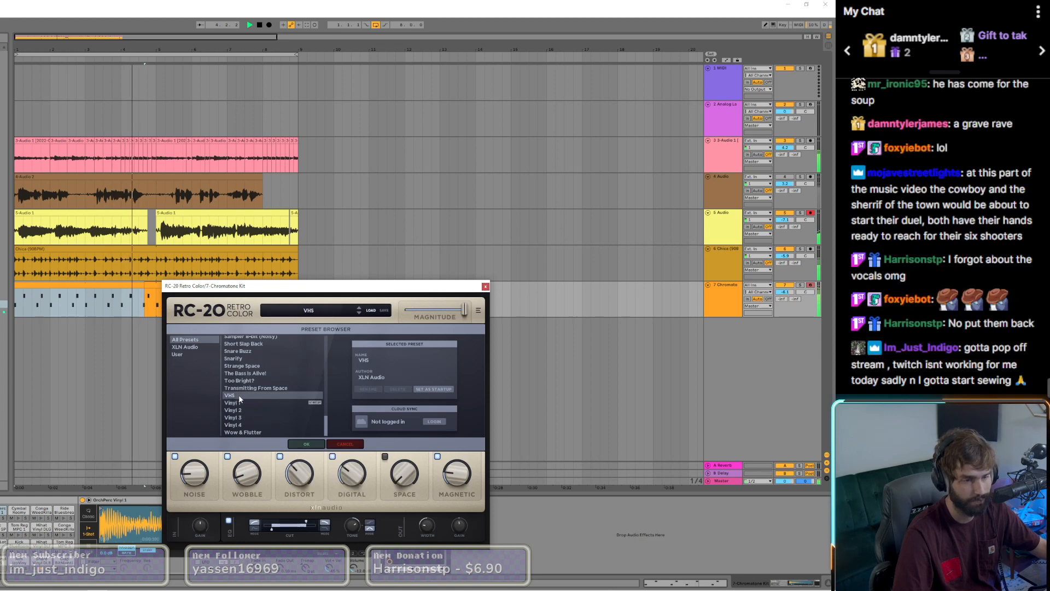
key("Up")
key("Up")
key("Up")
key("Up")
key("Up")
key("Up")
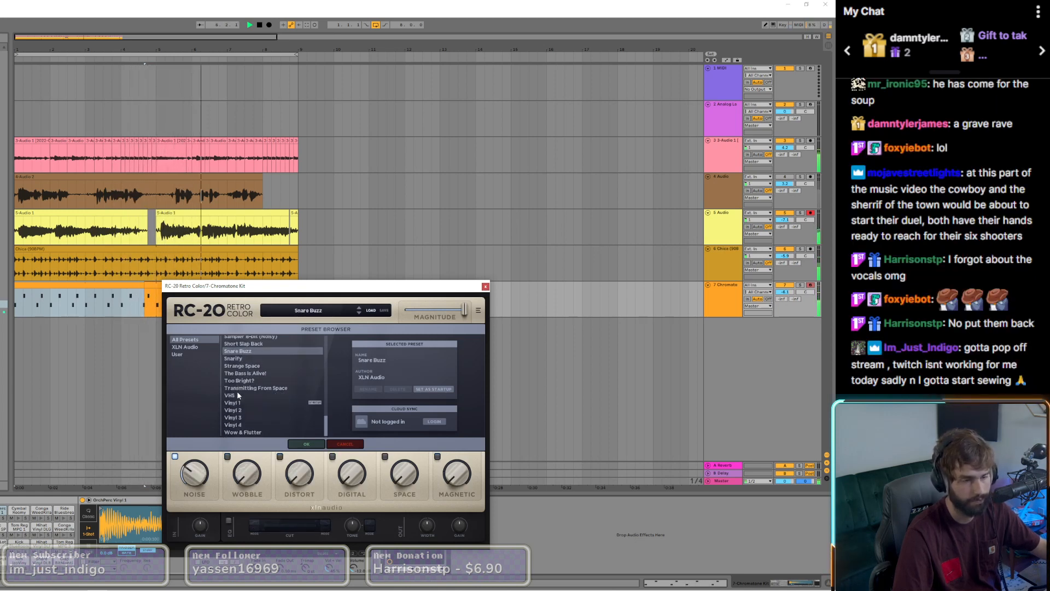
left_click(236, 418)
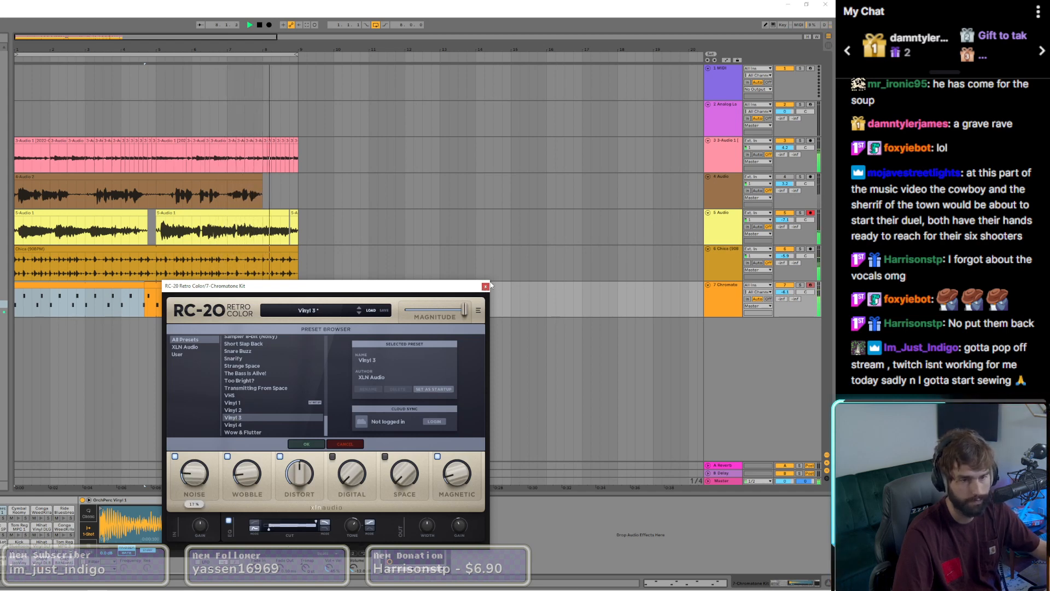
left_click(486, 286)
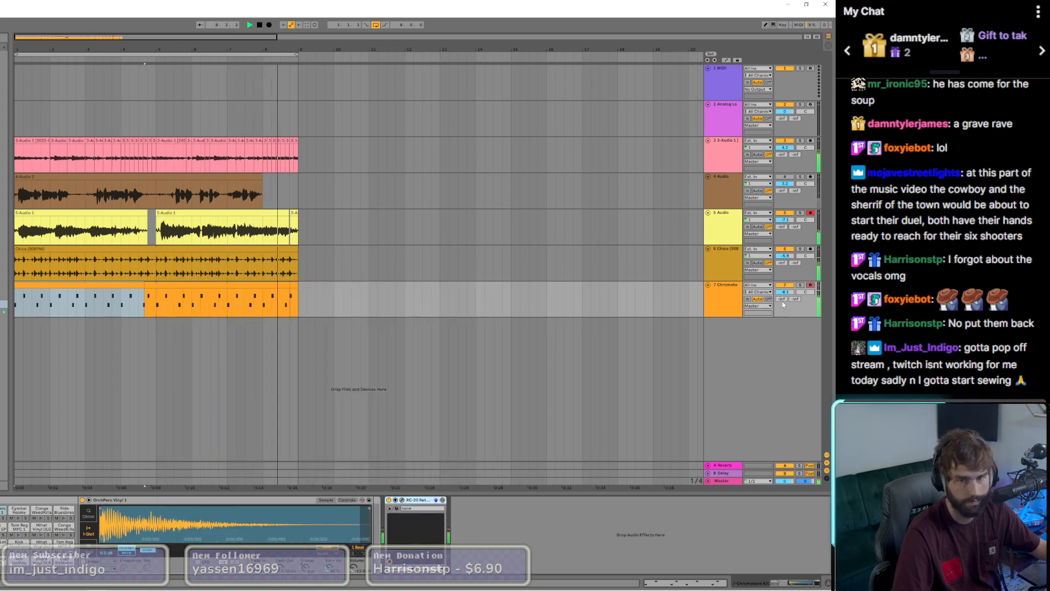
Step: Add WLM Plus to the Master track, enable its True Peak Limiter, lower its gain slightly, and close it
left_click(725, 480)
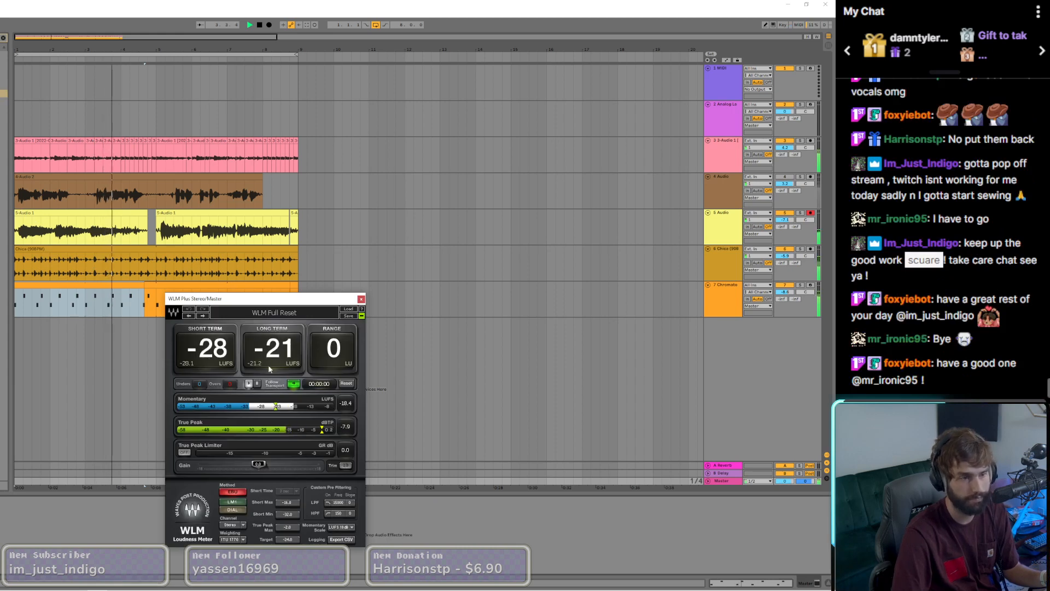
left_click(185, 453)
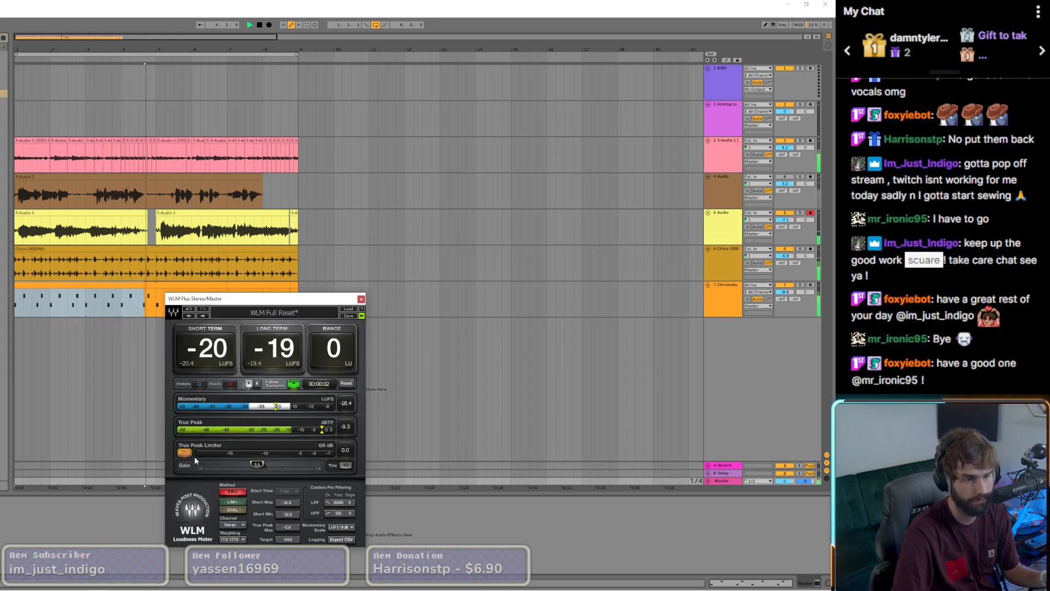
left_click_drag(258, 464, 248, 464)
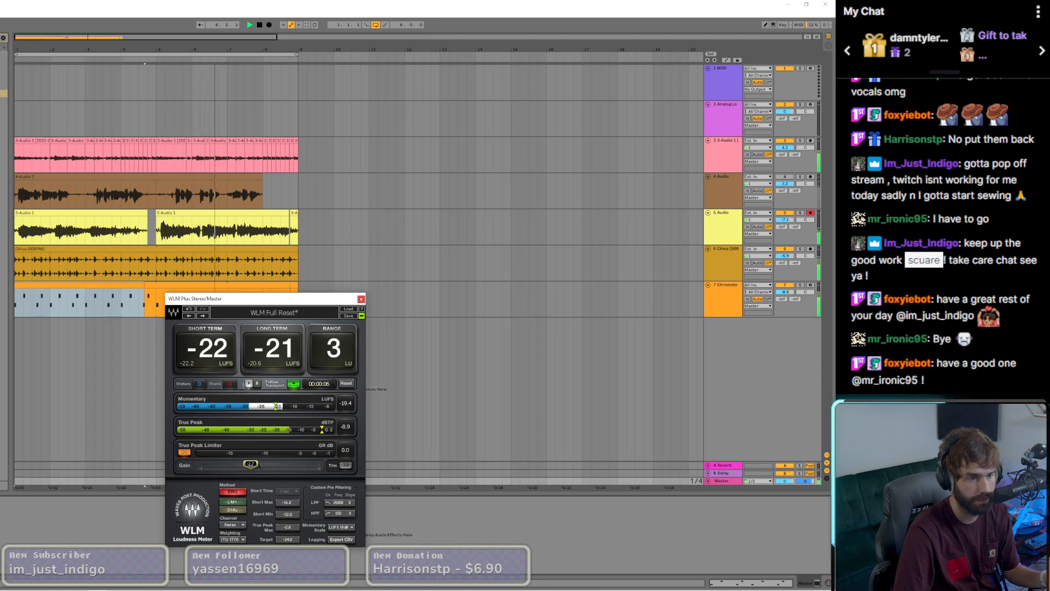
left_click(361, 299)
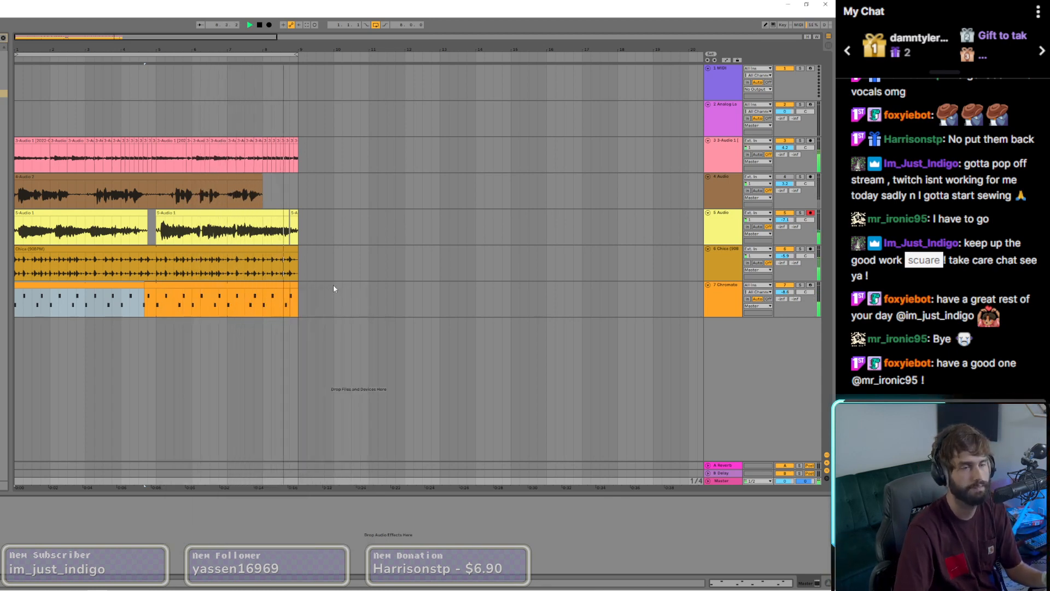
Step: Add Waves Doubler4 Stereo after the EQ Eight at the end of the guitar track's device chain
left_click(44, 140)
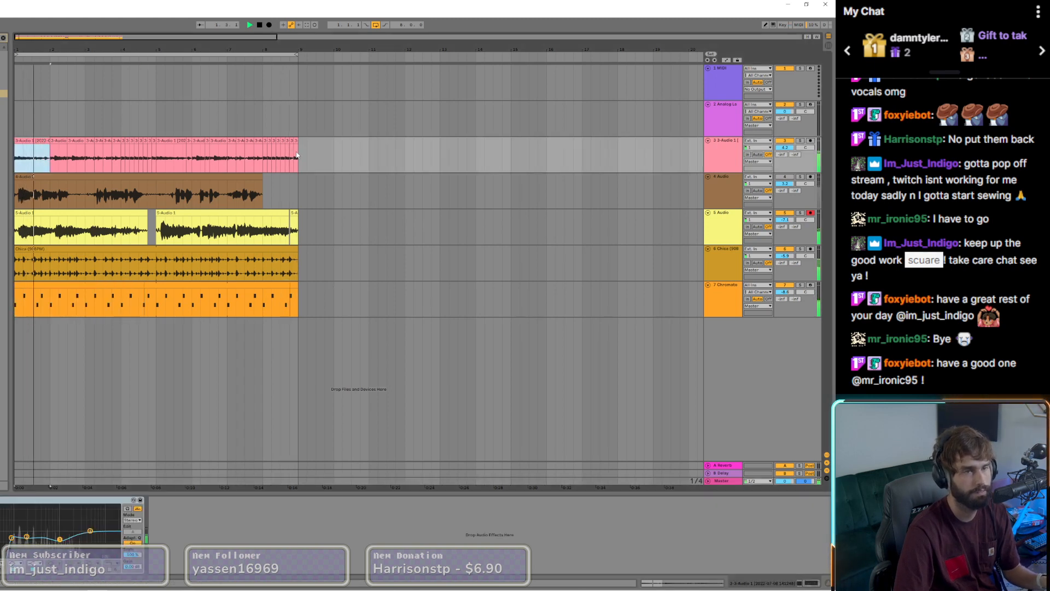
left_click(296, 148)
left_click(43, 141)
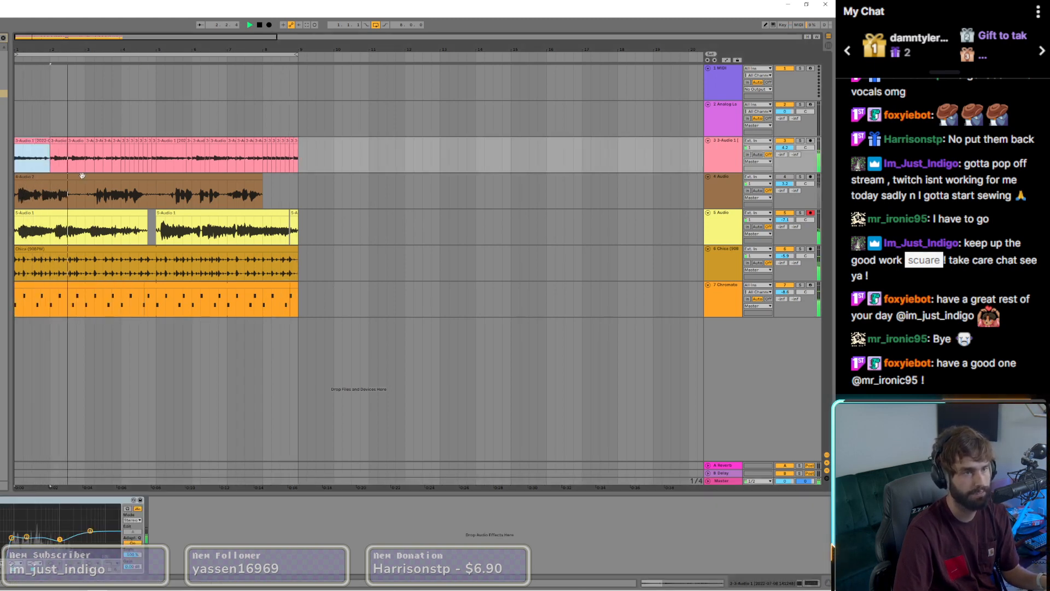
left_click(4, 39)
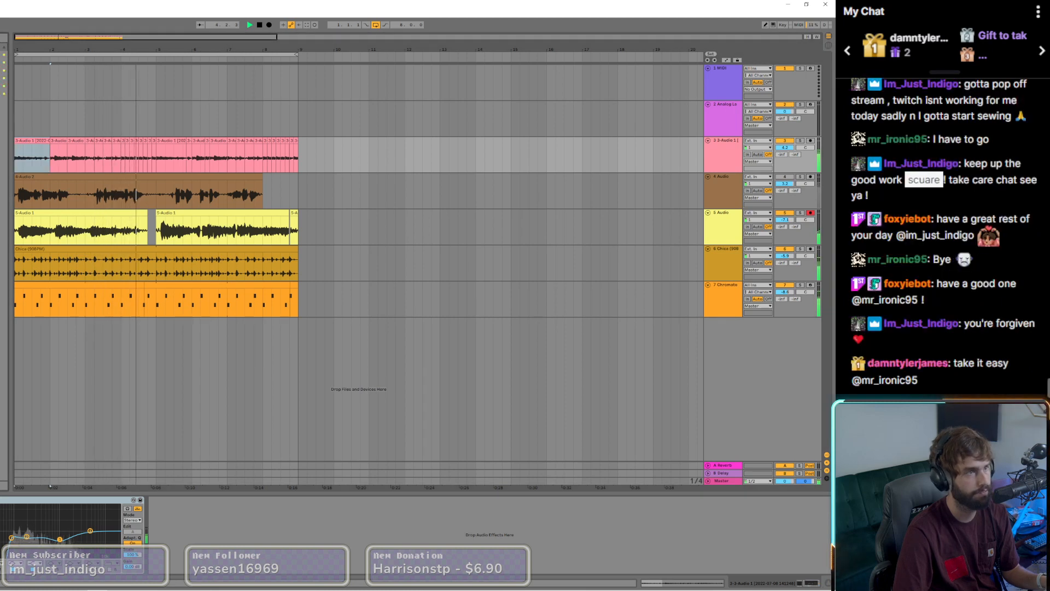
left_click_drag(3, 70, 199, 506)
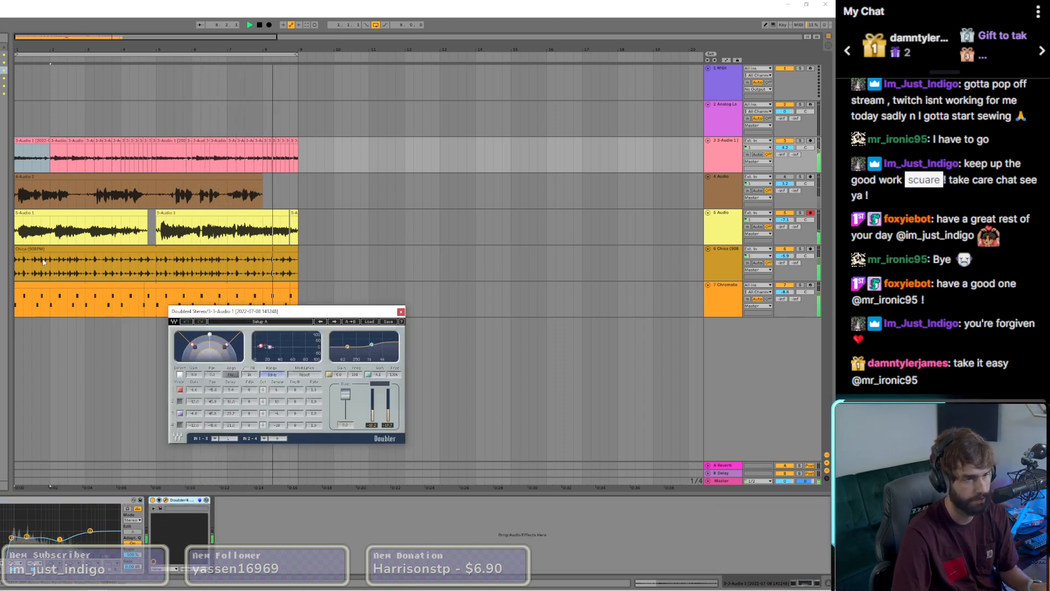
Step: Open the first 7 Chromatone drum clip's notes and extend the clip to nearly the end of bar 8
left_click(66, 294)
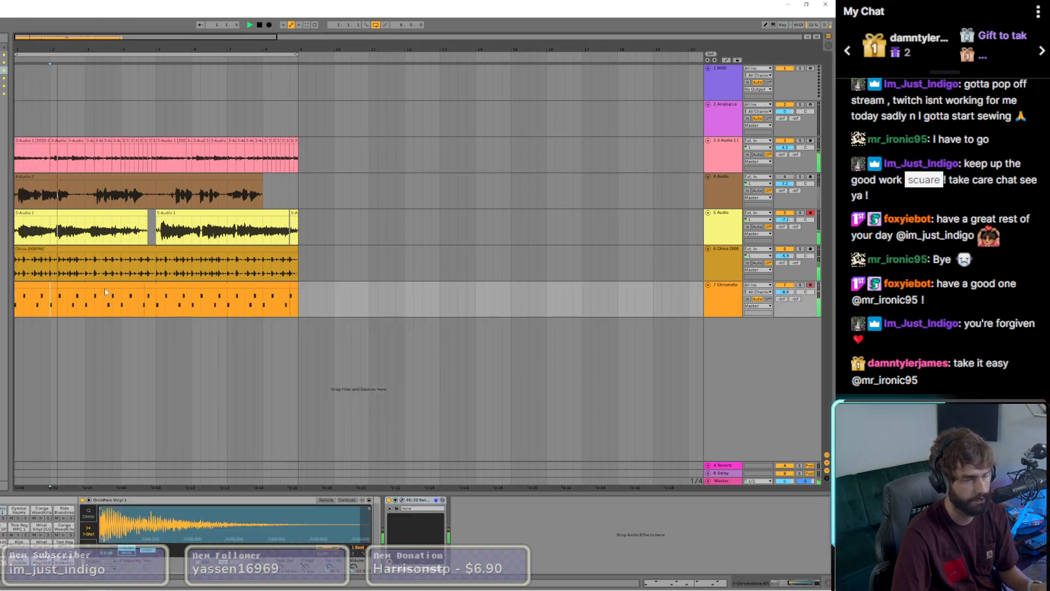
double_click(87, 285)
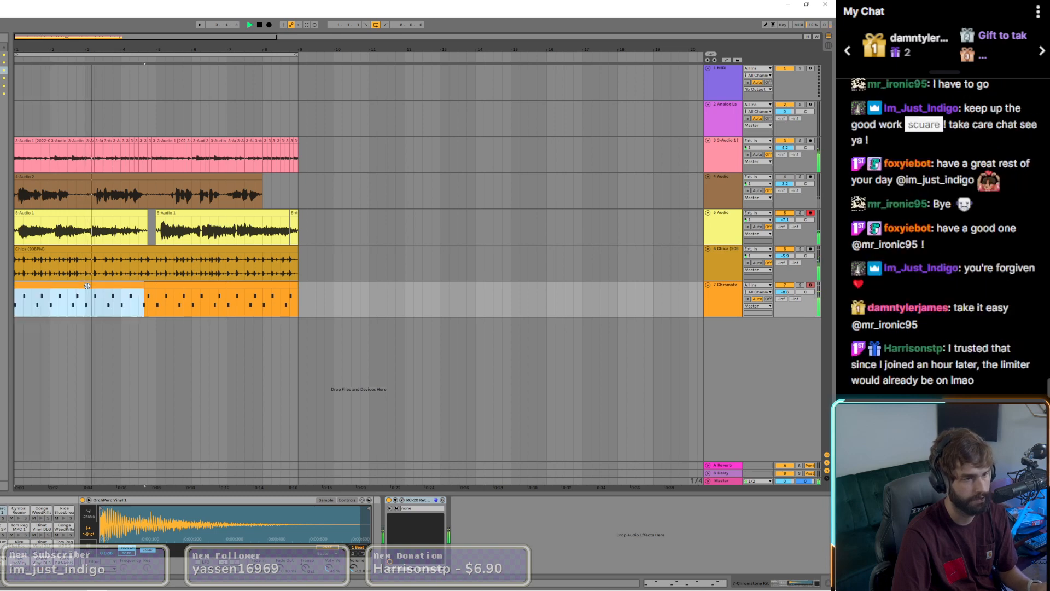
scroll(574, 537, "down", 6)
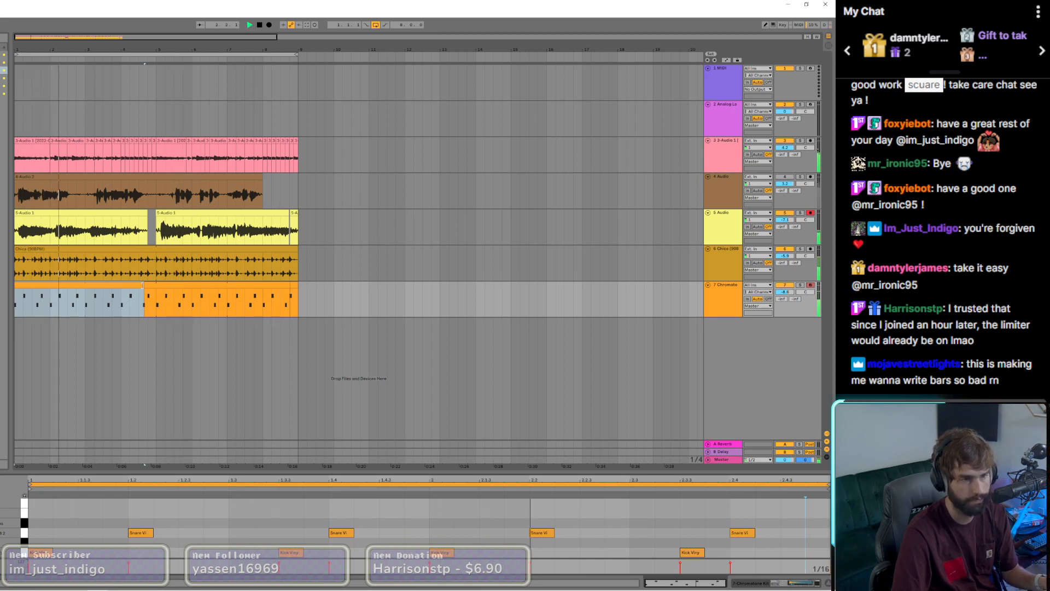
left_click(251, 290, "shift")
left_click_drag(253, 289, 296, 290)
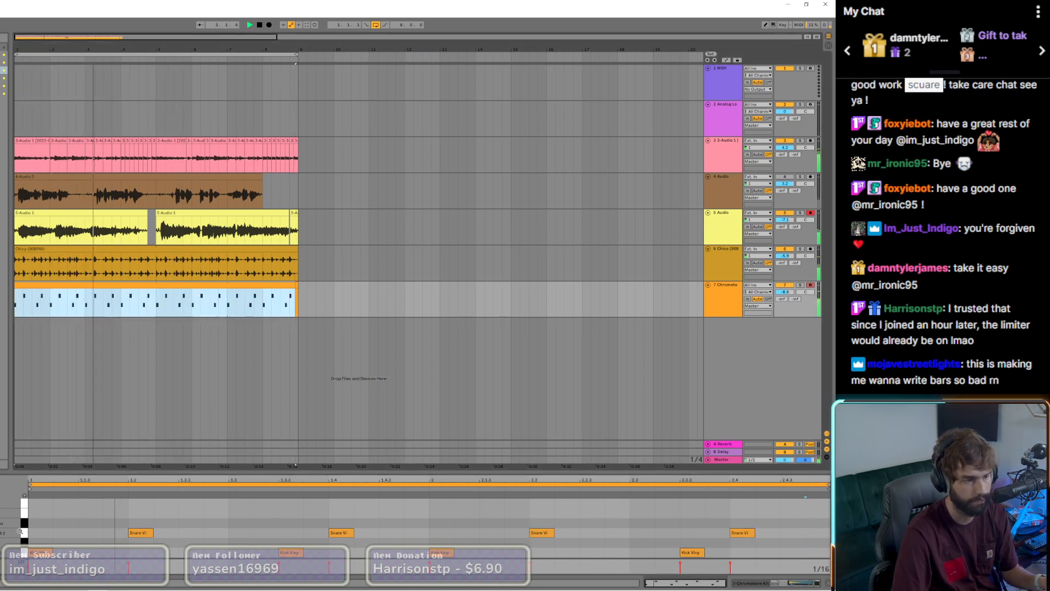
Step: Add a sixteenth note right after the last snare in bar 2, try it on a higher snare lane, and settle it on the vinyl kick
double_click(769, 543)
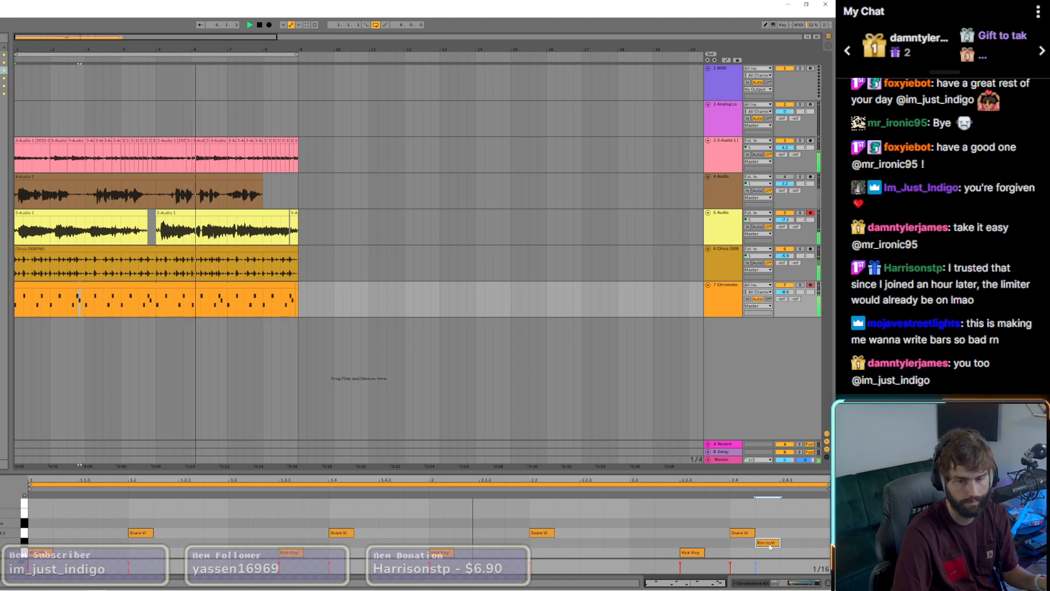
left_click_drag(769, 543, 769, 515)
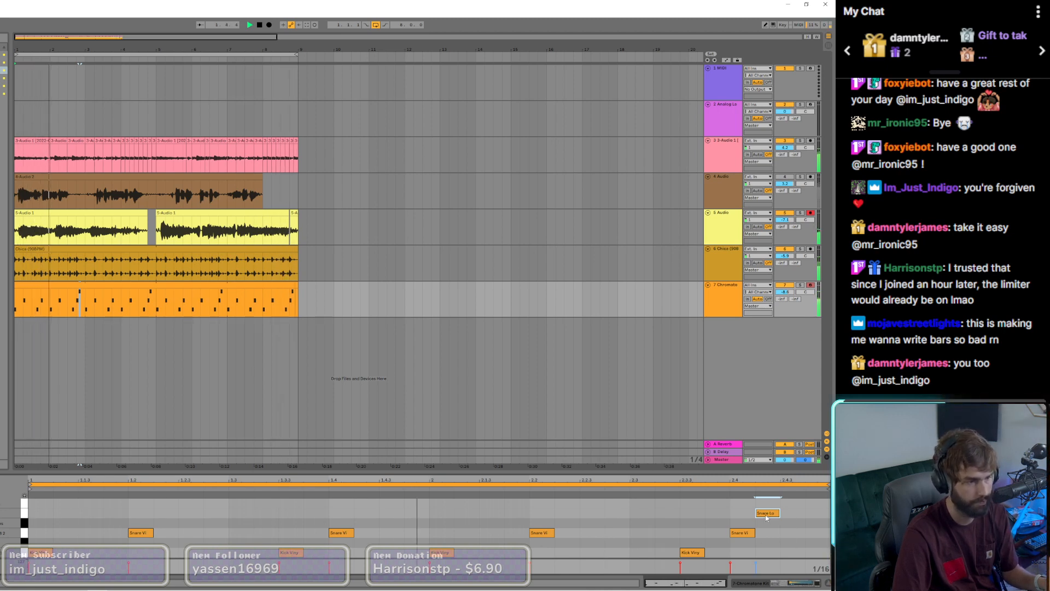
left_click_drag(767, 517, 772, 554)
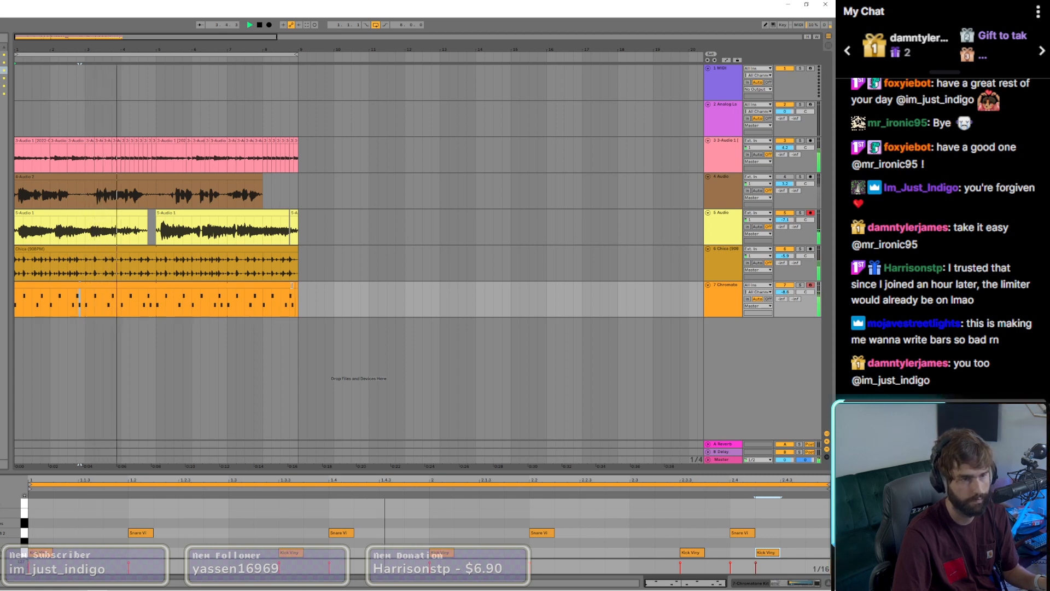
Step: Shorten the 7 Chromatone drum clip to four bars and duplicate it over bars 5 to 8
left_click_drag(298, 298, 154, 285)
key("ctrl+d")
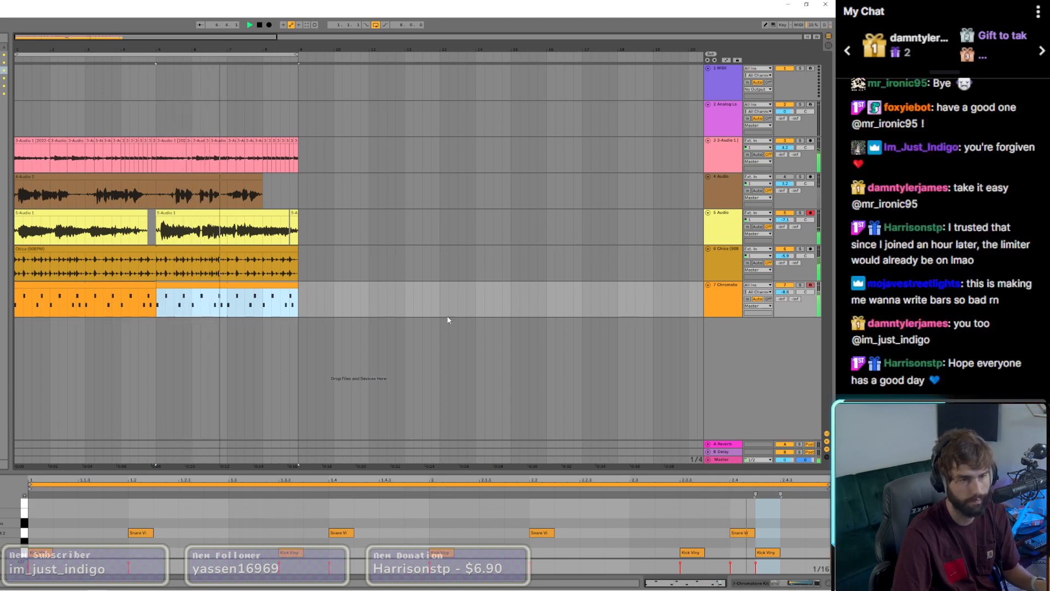
Step: Delete the extra kick after the bar 2 snare in the duplicated clip, and lower the 7 Chromatone track's volume slightly
double_click(777, 554)
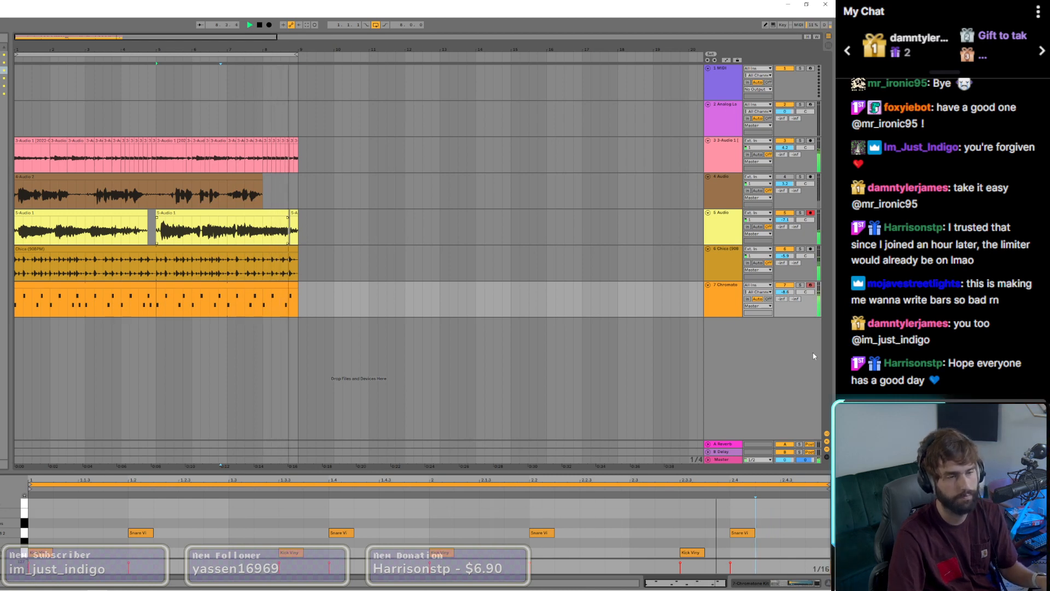
left_click_drag(785, 292, 785, 298)
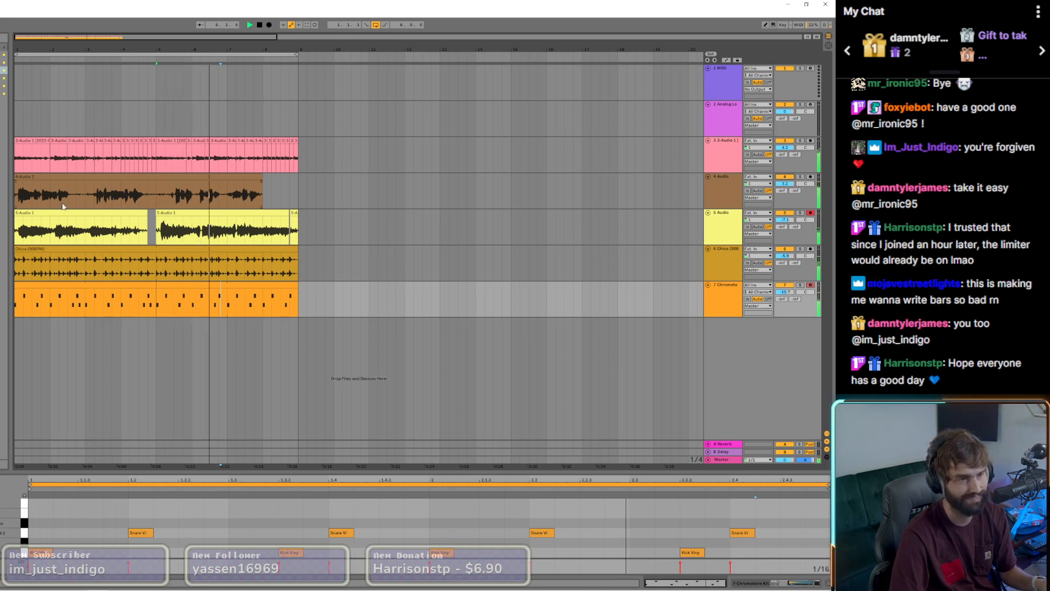
Step: Open the H-Delay Stereo plugin on the 4 Audio vocal track and show that track's clip waveform
left_click(63, 177)
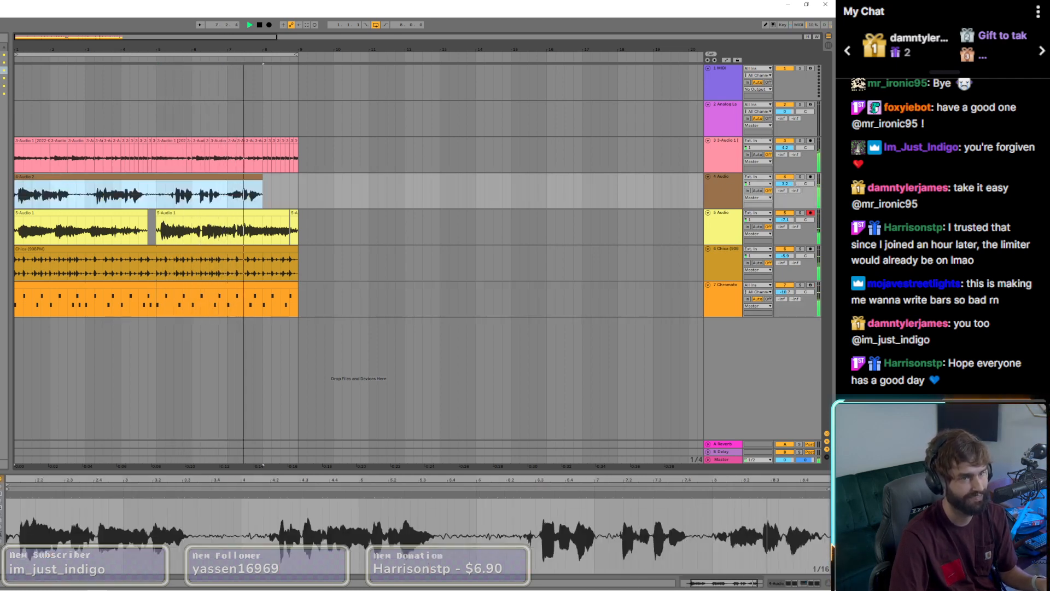
left_click(233, 442)
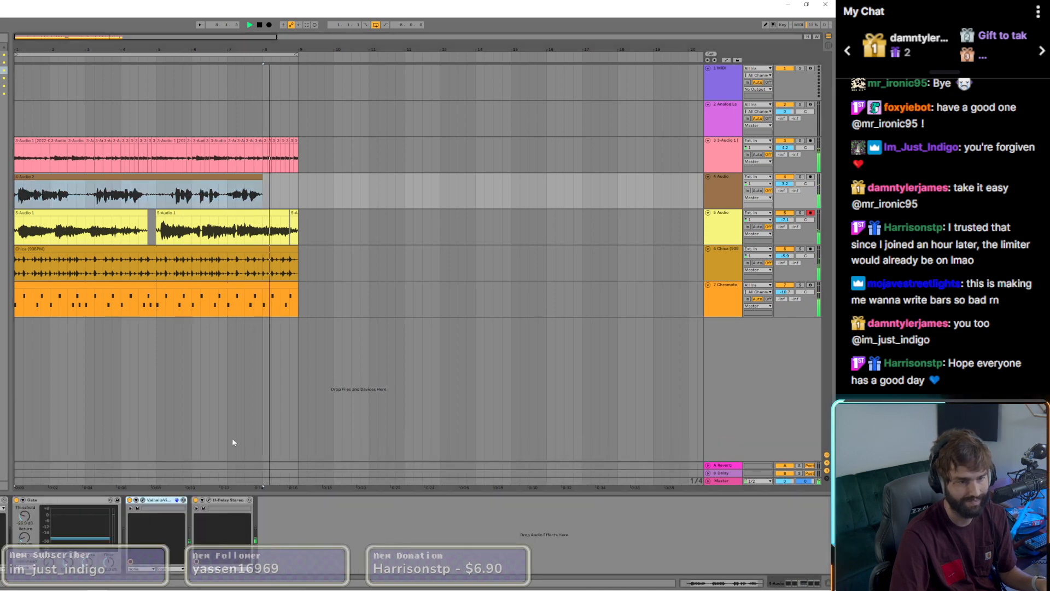
left_click(208, 500)
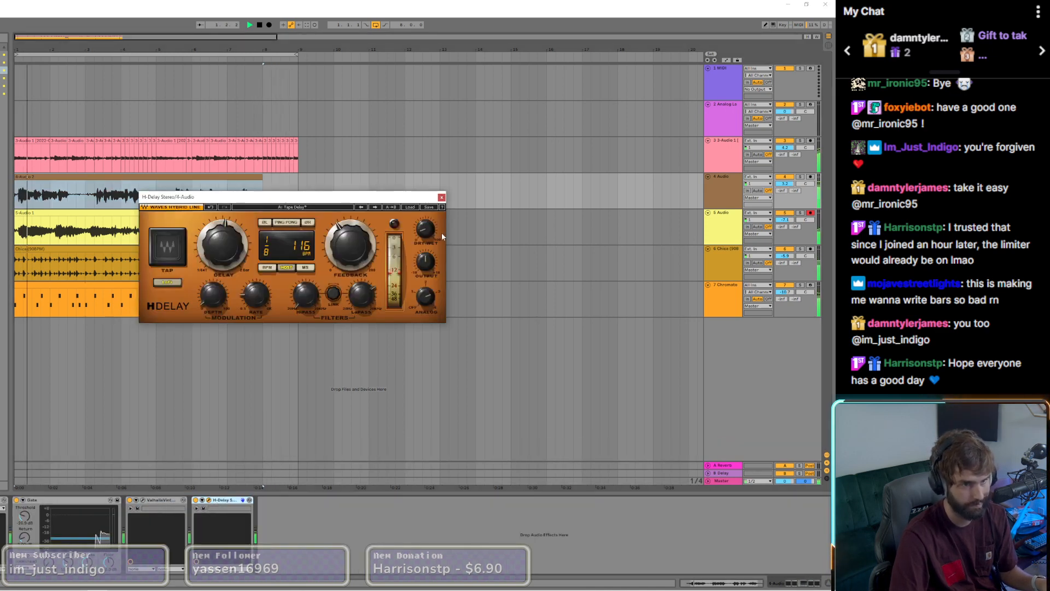
left_click(47, 177)
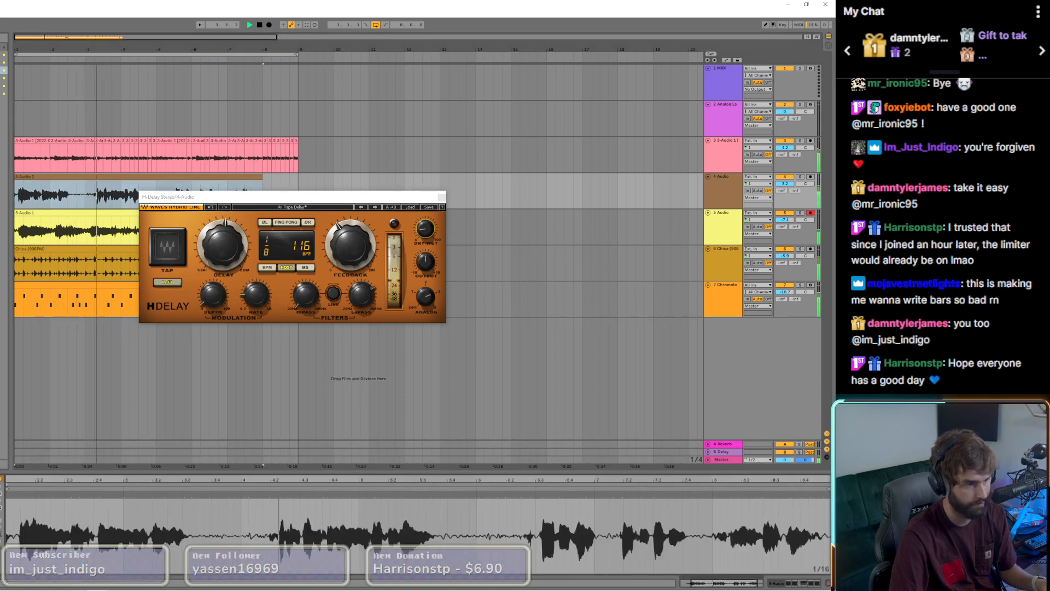
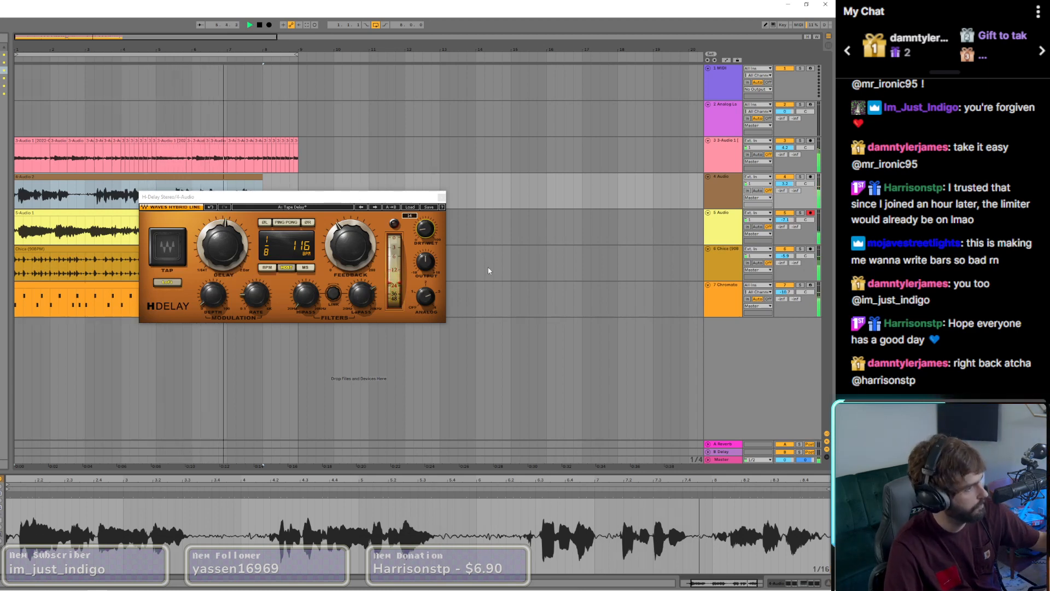
Step: In the 7 Chromatone track's RC-20 Retro Color, lower the high cut, enable Digital and turn Distort up slightly
left_click(442, 197)
left_click(697, 197)
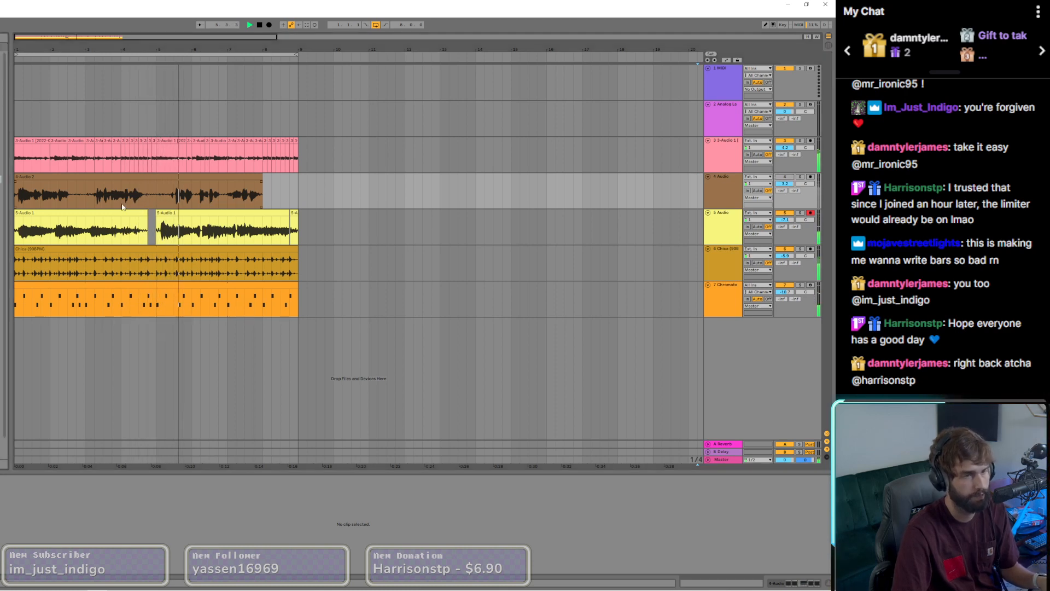
left_click(147, 291)
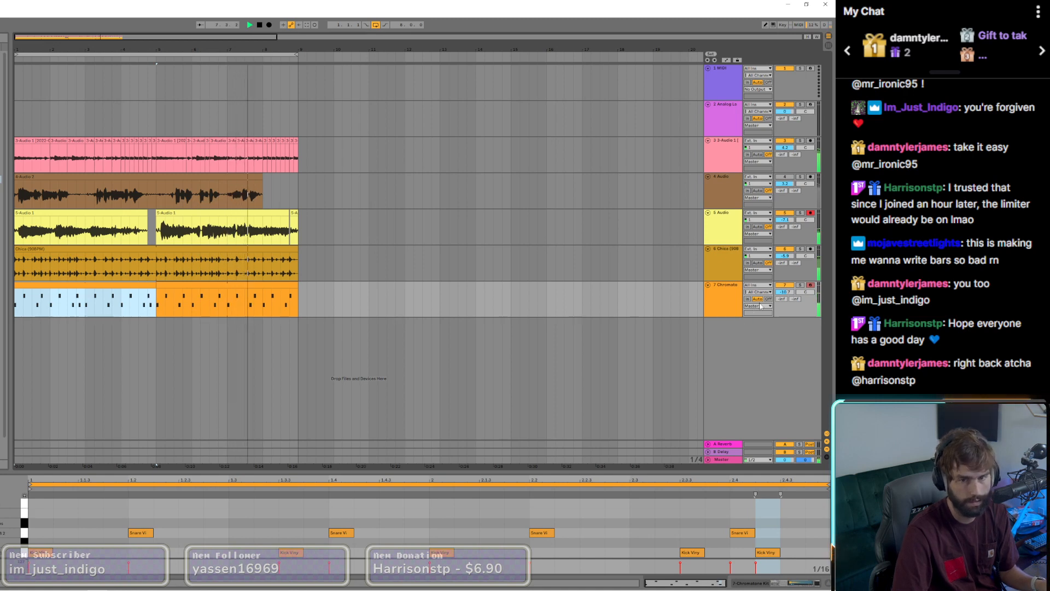
left_click(803, 584)
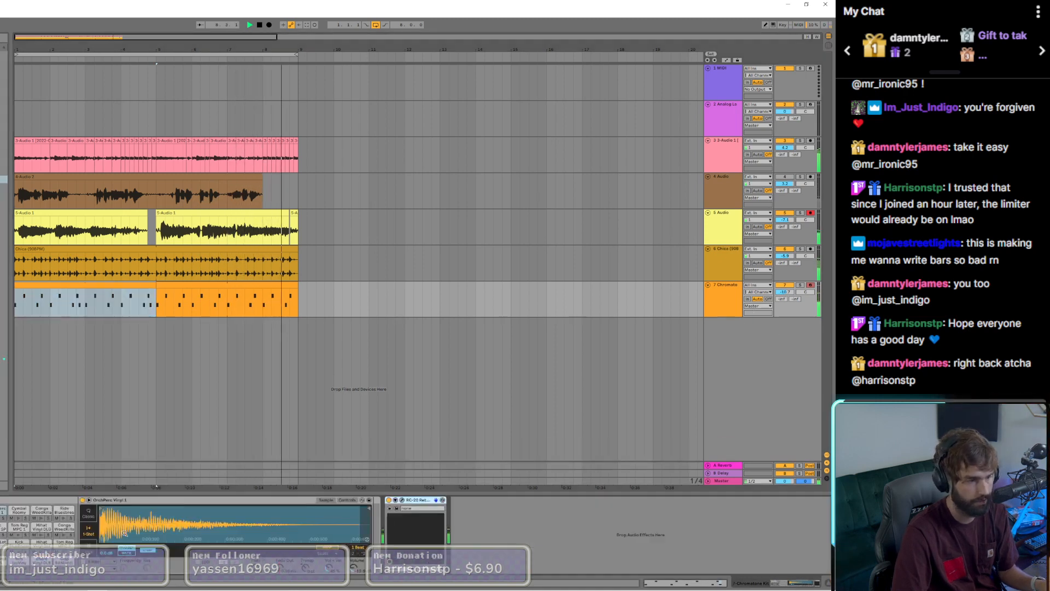
left_click(402, 500)
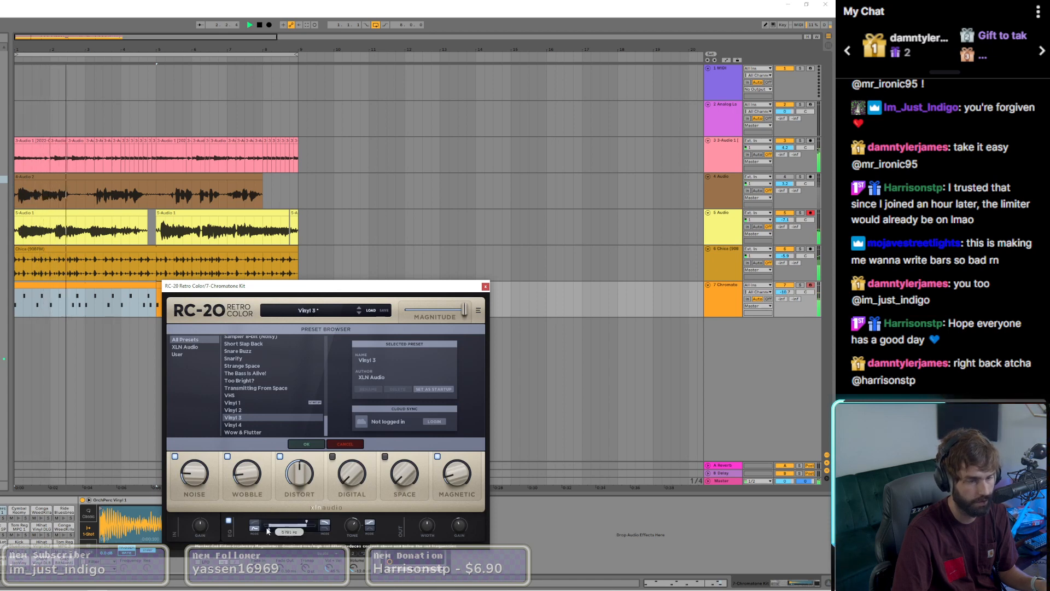
left_click_drag(282, 529, 299, 523)
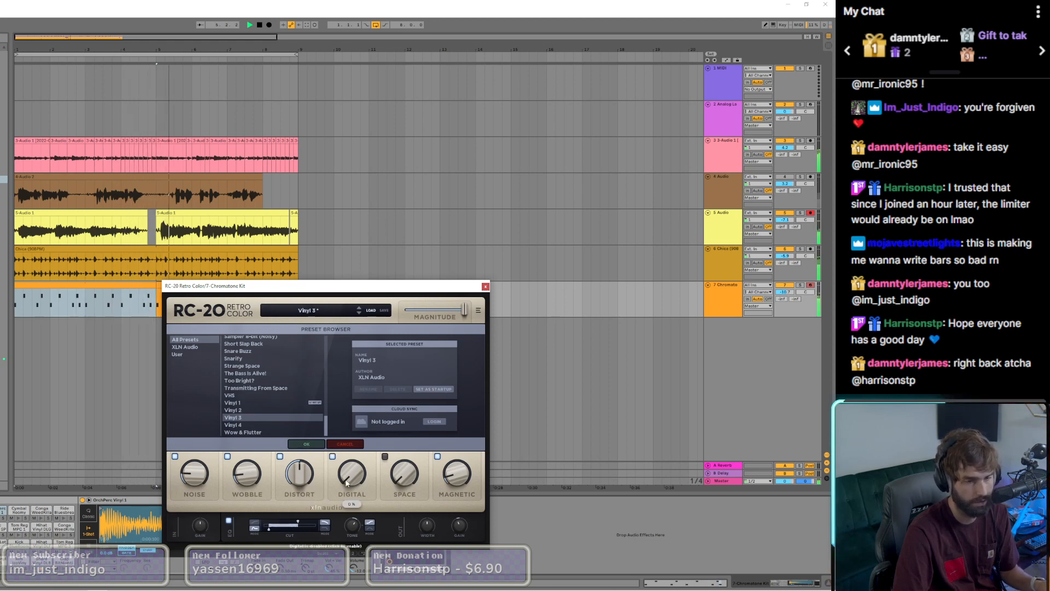
left_click_drag(302, 480, 302, 479)
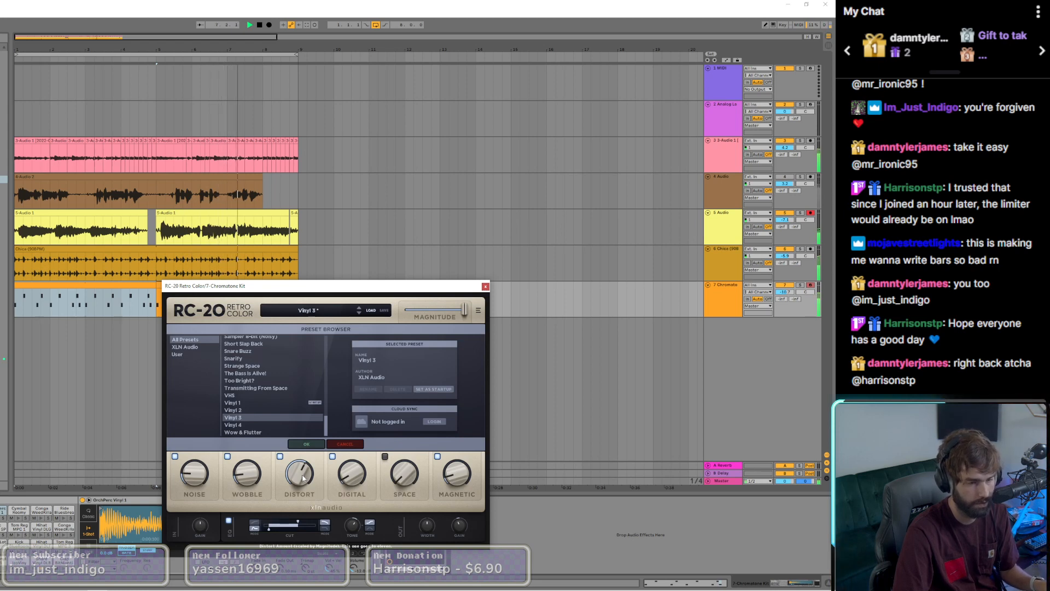
Step: Raise the 7 Chromatone track's volume slightly and close the RC-20 window
left_click_drag(781, 294, 781, 293)
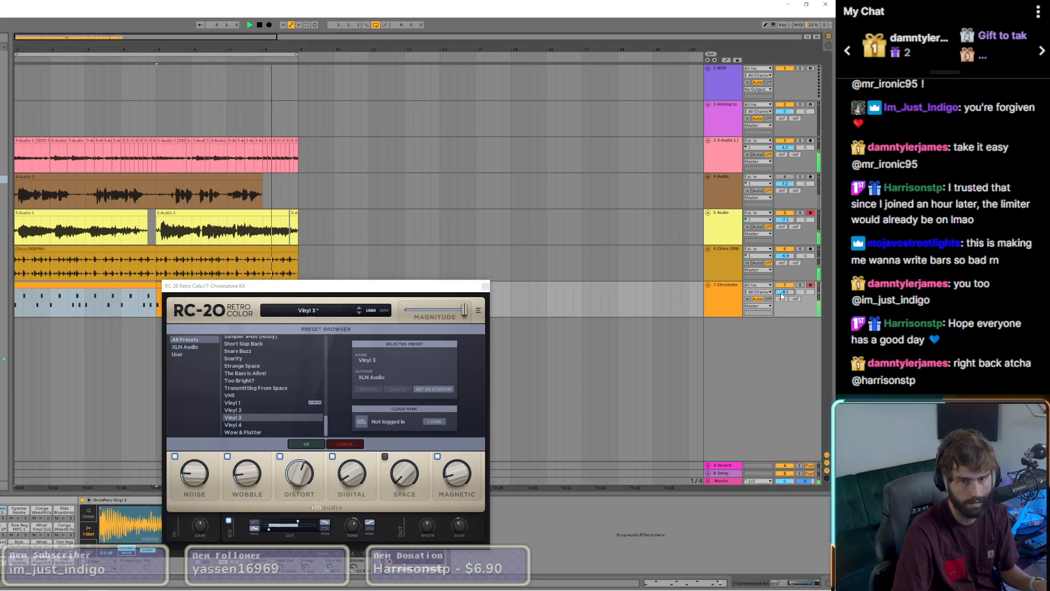
left_click(485, 286)
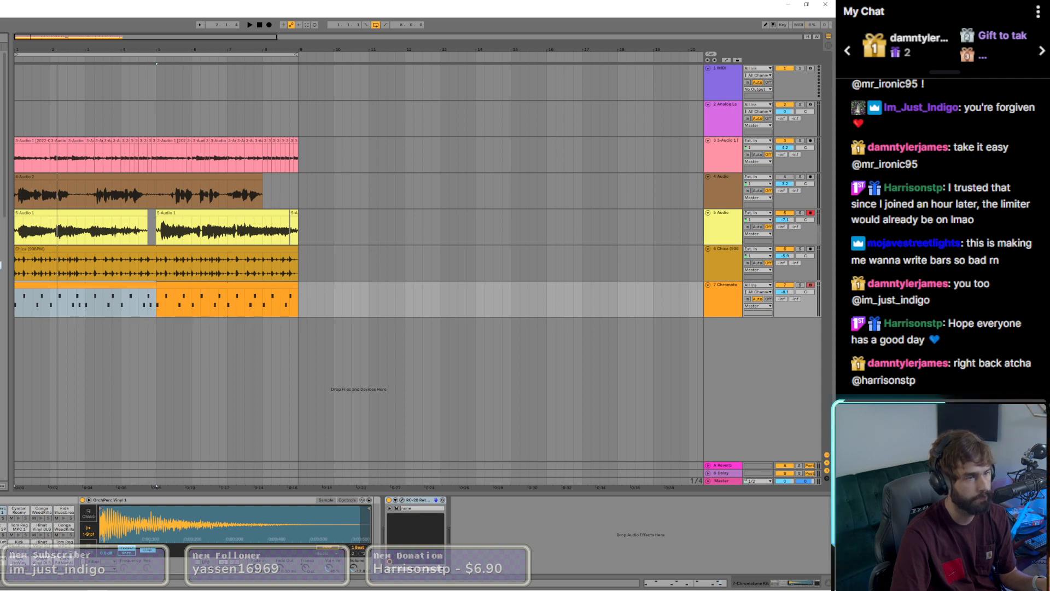
Step: Place a tambourine loop on a new track below the drums and extend it across bars 1 to 8
key("space")
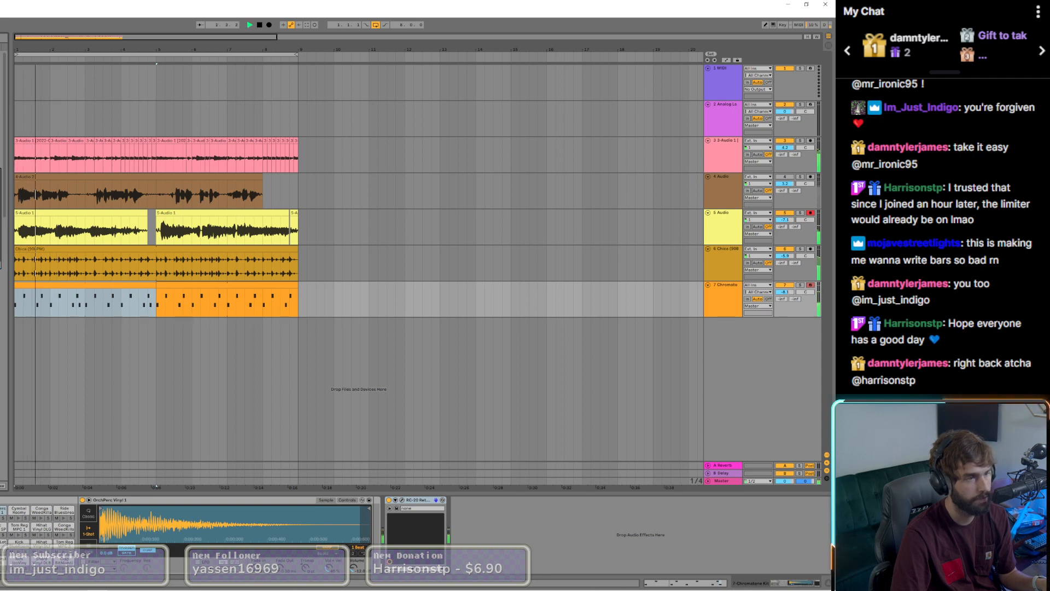
left_click_drag(1, 265, 27, 339)
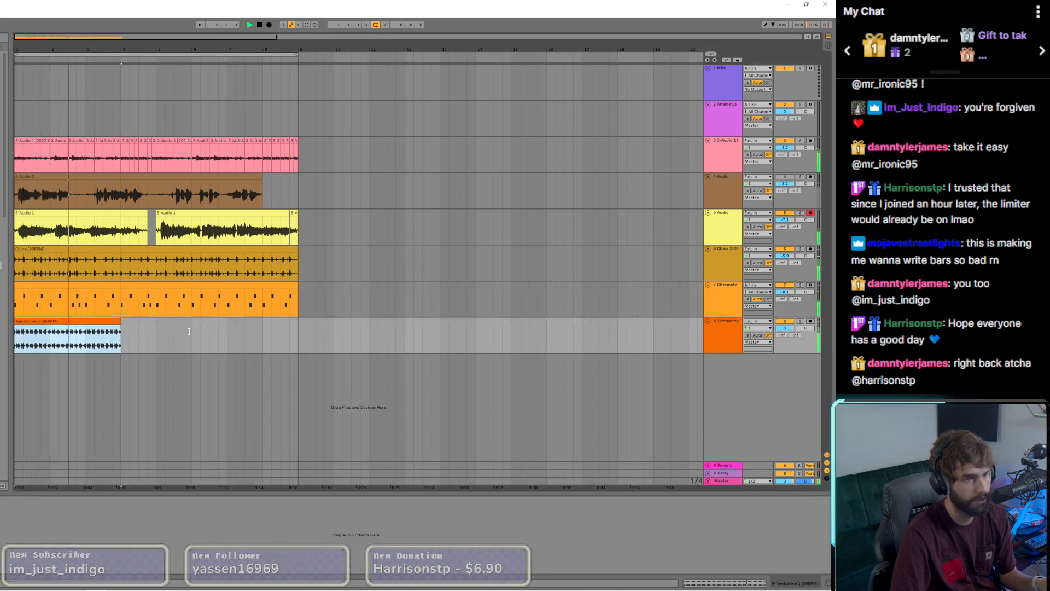
key("space")
left_click(0, 242)
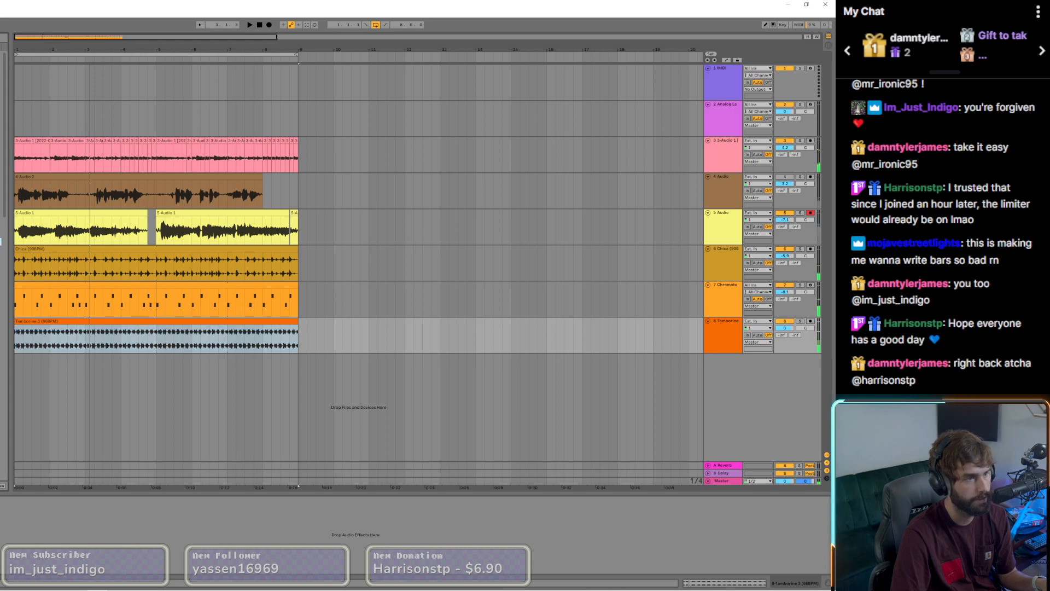
Step: Replace the tambourine clip with a shaker loop filling bars 1 to 8 and lower the track's volume
left_click_drag(0, 241, 17, 339)
key("space")
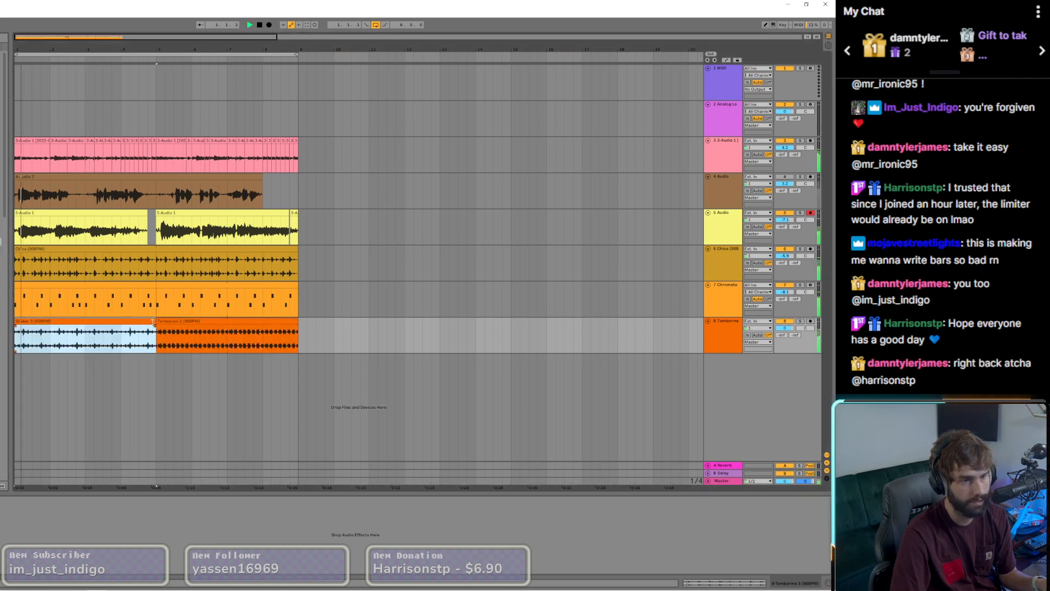
left_click_drag(155, 330, 299, 331)
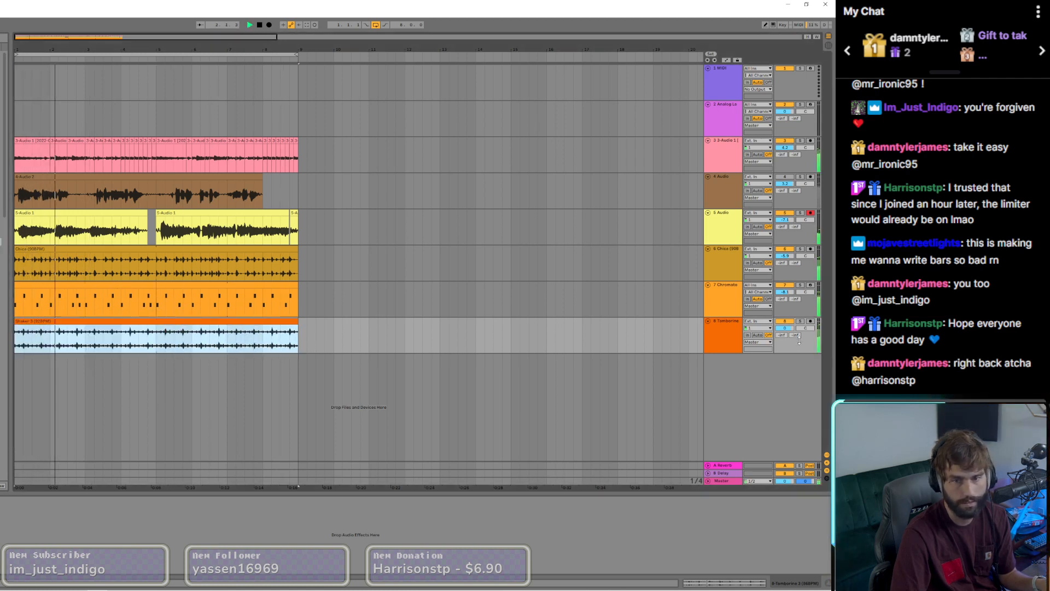
left_click_drag(789, 331, 788, 330)
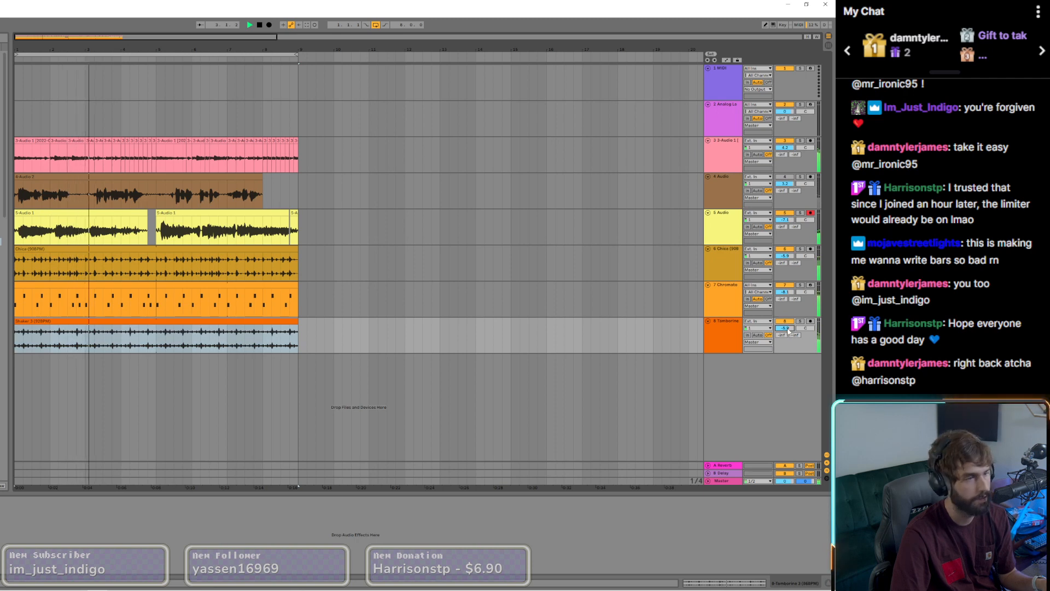
Step: Split the shaker loop at bars 3, 5 and 7 into two-bar clips filling bars 1 to 8
left_click(86, 340)
key("ctrl+e")
left_click_drag(94, 321, 24, 323)
left_click(156, 331)
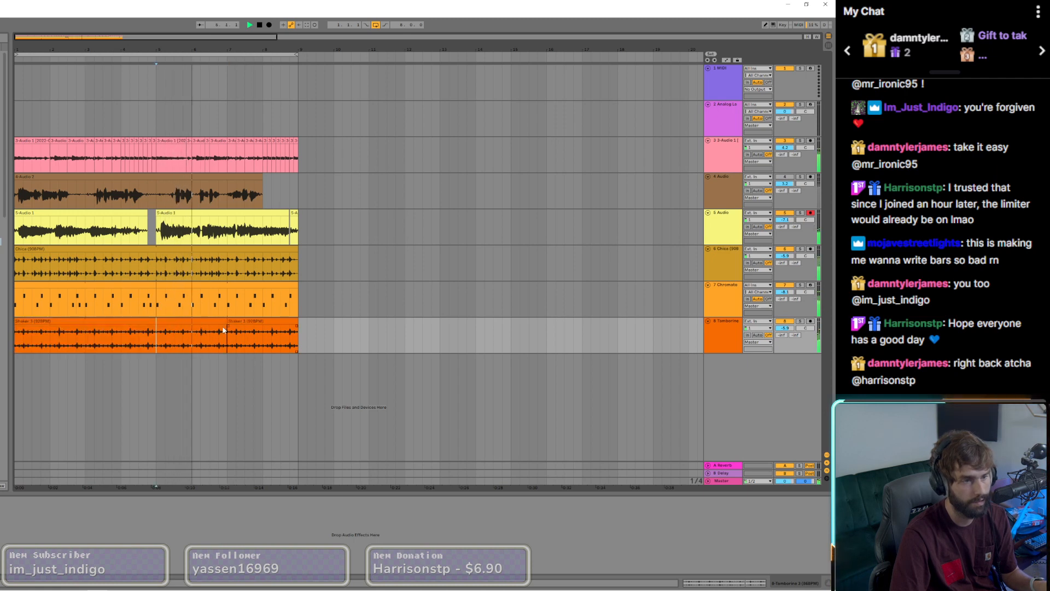
key("ctrl+e")
left_click(176, 322)
key("ctrl+d")
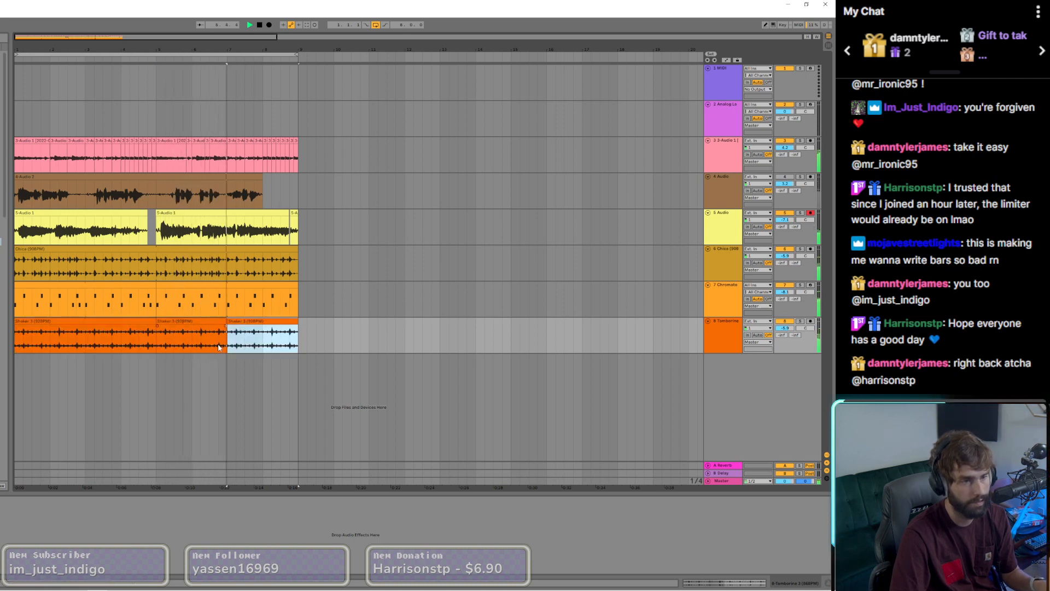
left_click_drag(173, 322, 102, 323)
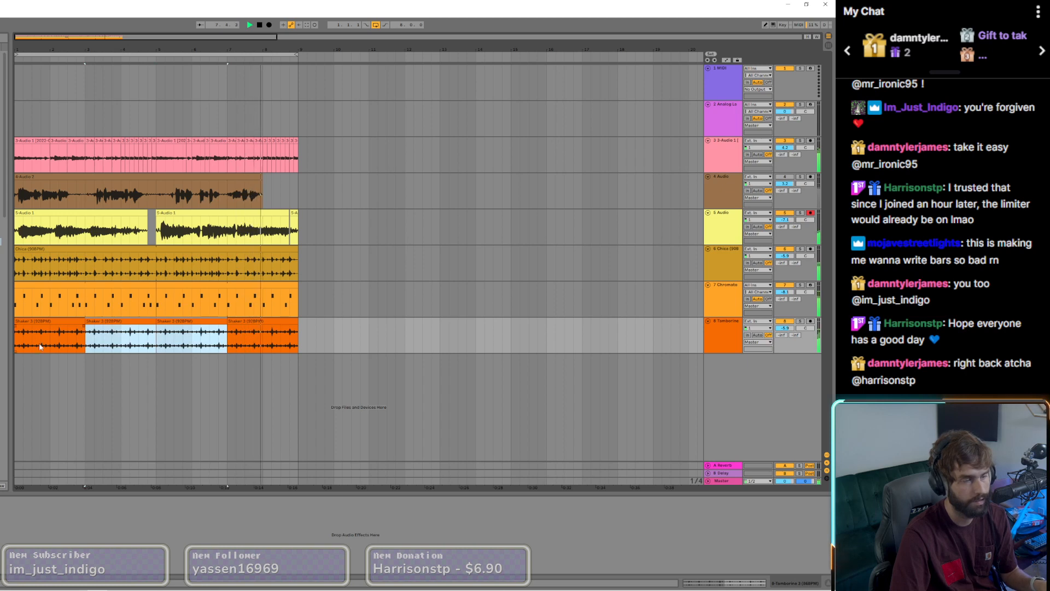
Step: Check the track levels in Session View during playback, with the 7 Chromatone devices shown, and return to Arrangement View
left_click(1, 171)
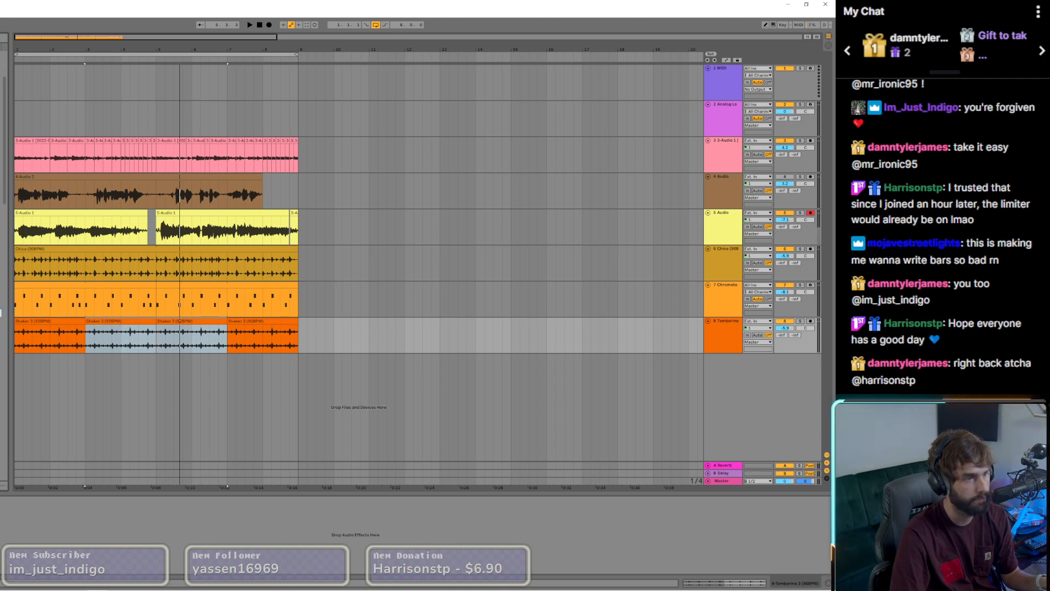
key("Tab")
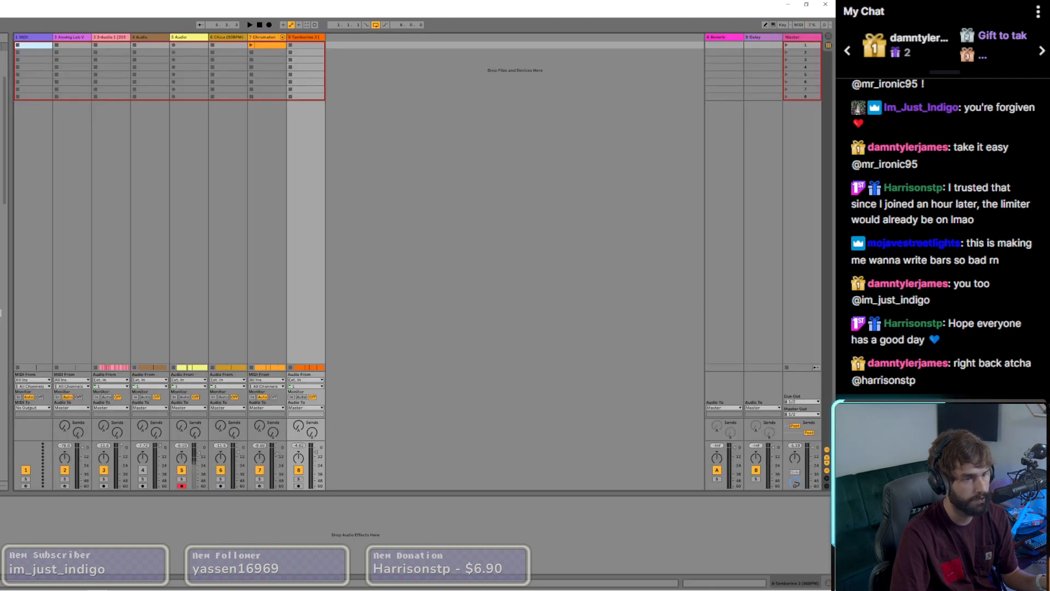
double_click(274, 46)
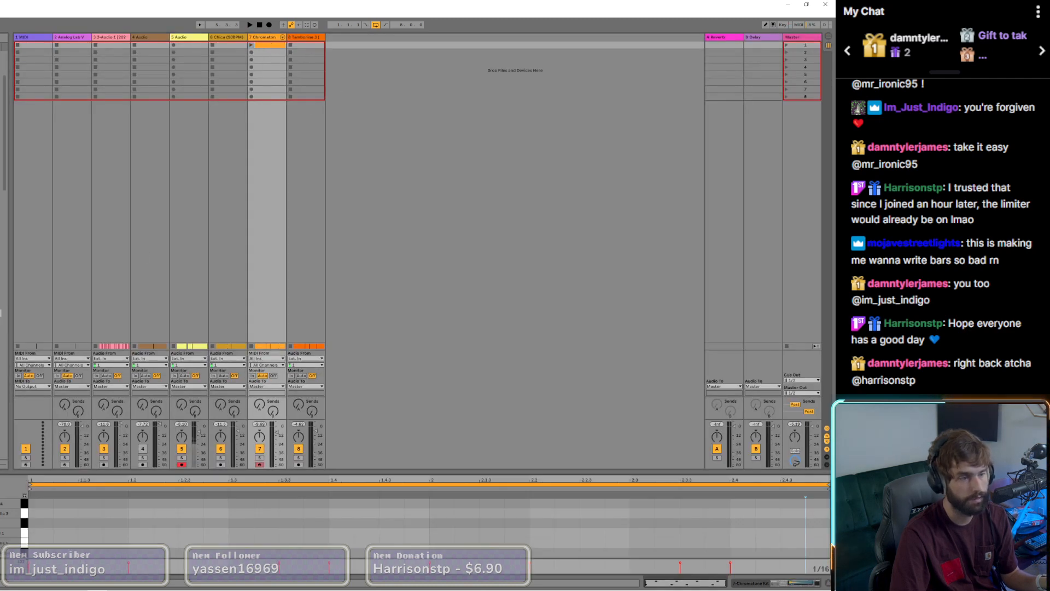
left_click(793, 584)
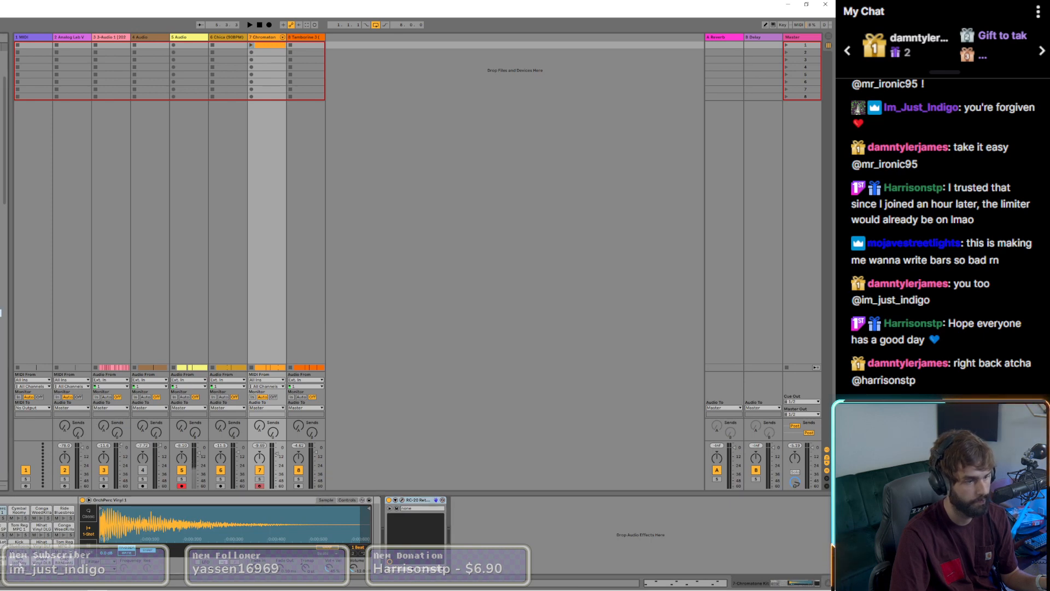
key("space")
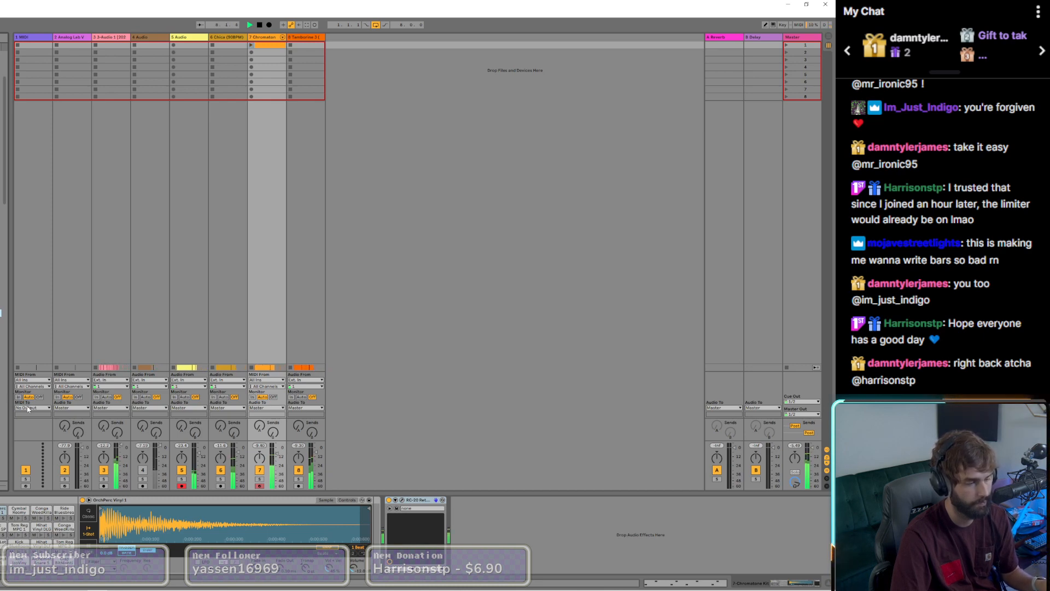
key("Tab")
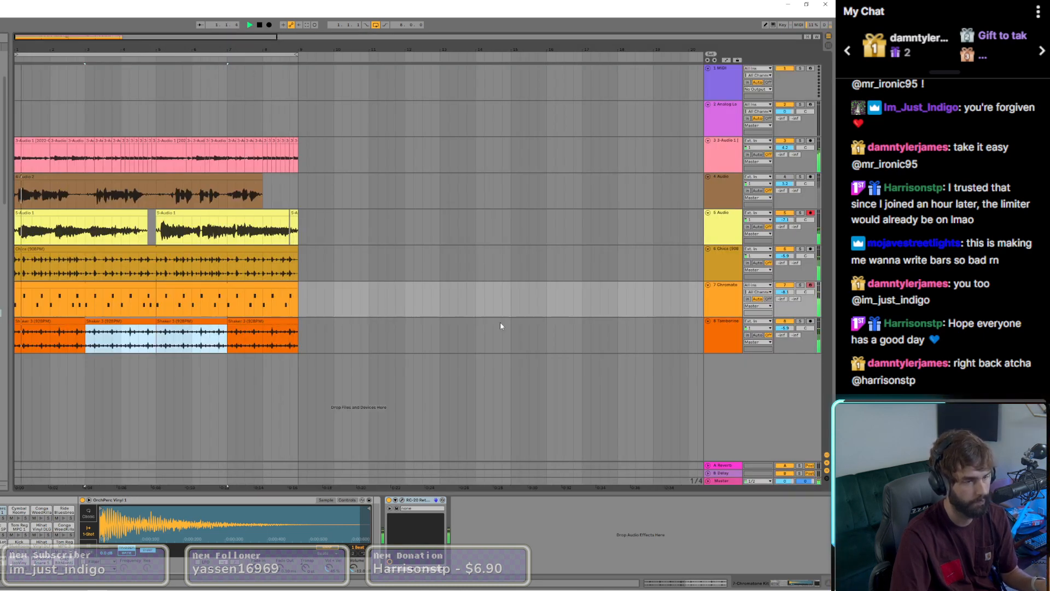
Step: Lower the 8 Tambourine track's volume further and raise the 5 Audio vocal track's volume
left_click_drag(782, 328, 780, 331)
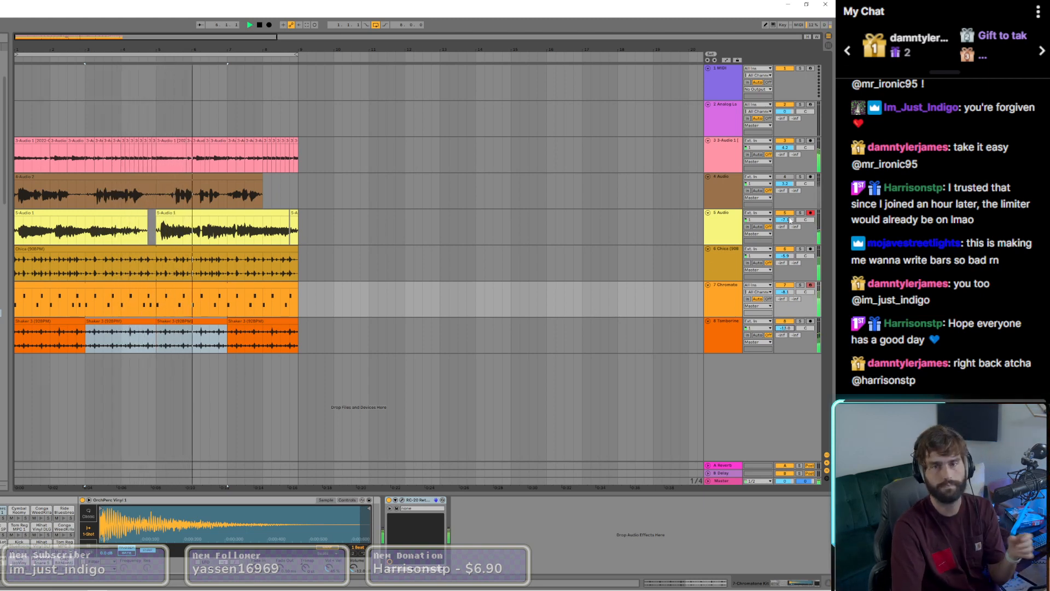
left_click_drag(790, 221, 782, 209)
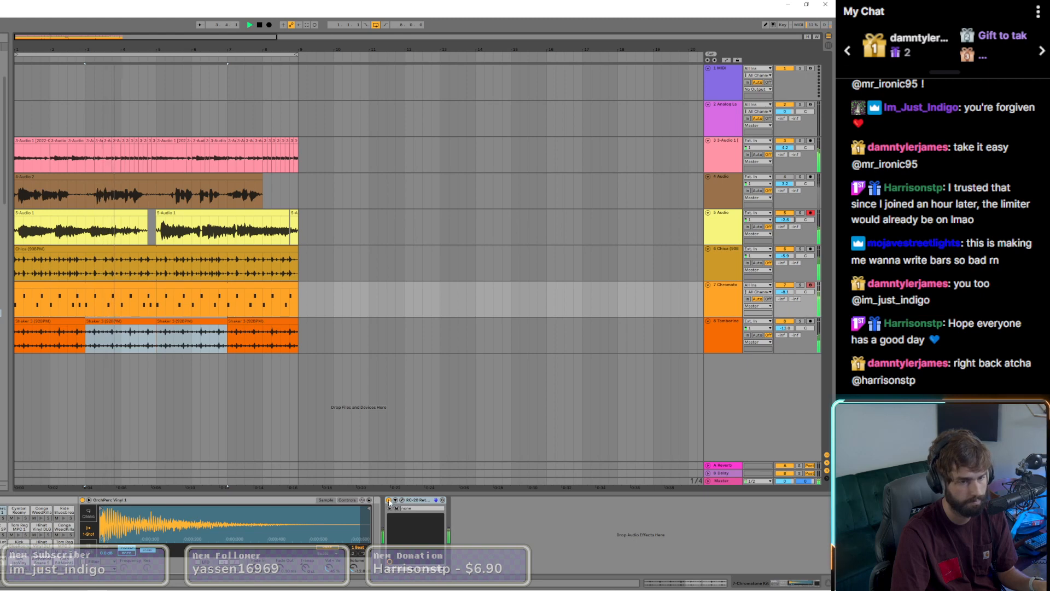
Step: Move the Waves Tune plugin ahead of Doubler2 in the 5 Audio track's effect chain and inspect the Doubler2 settings
left_click(130, 232)
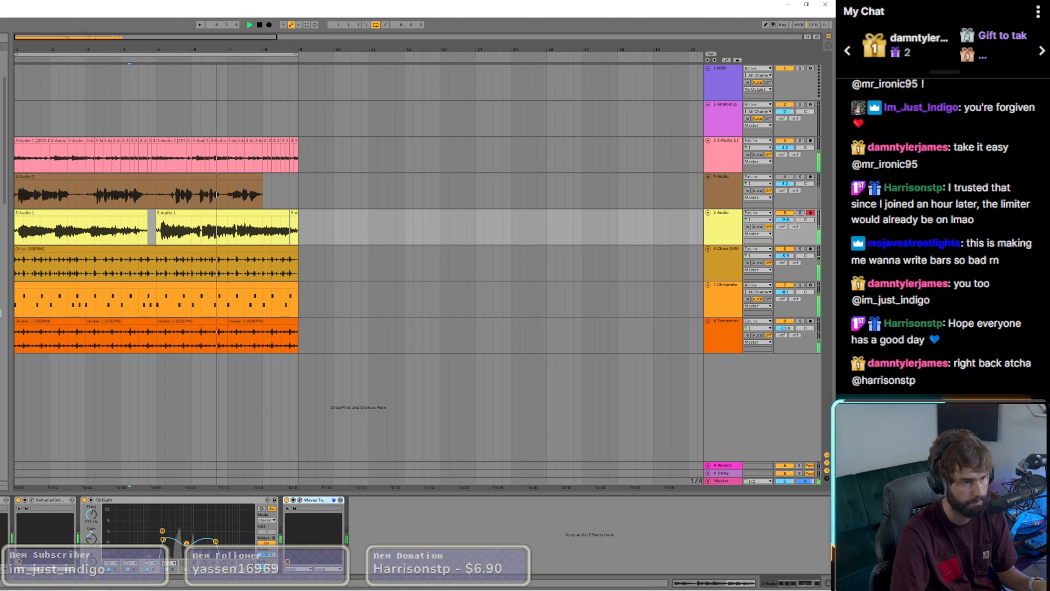
left_click_drag(316, 500, 2, 501)
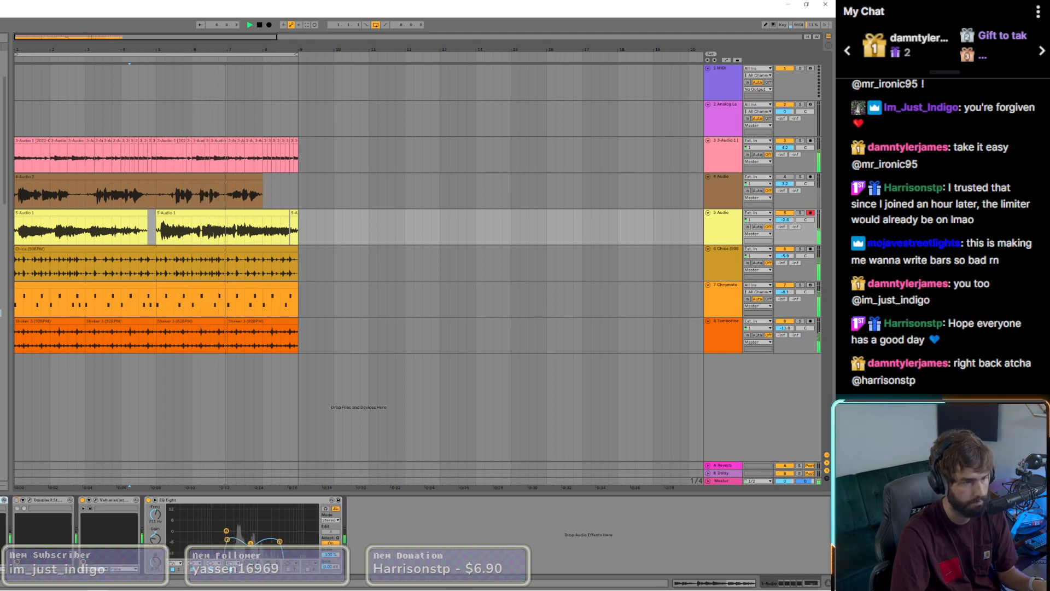
left_click(29, 500)
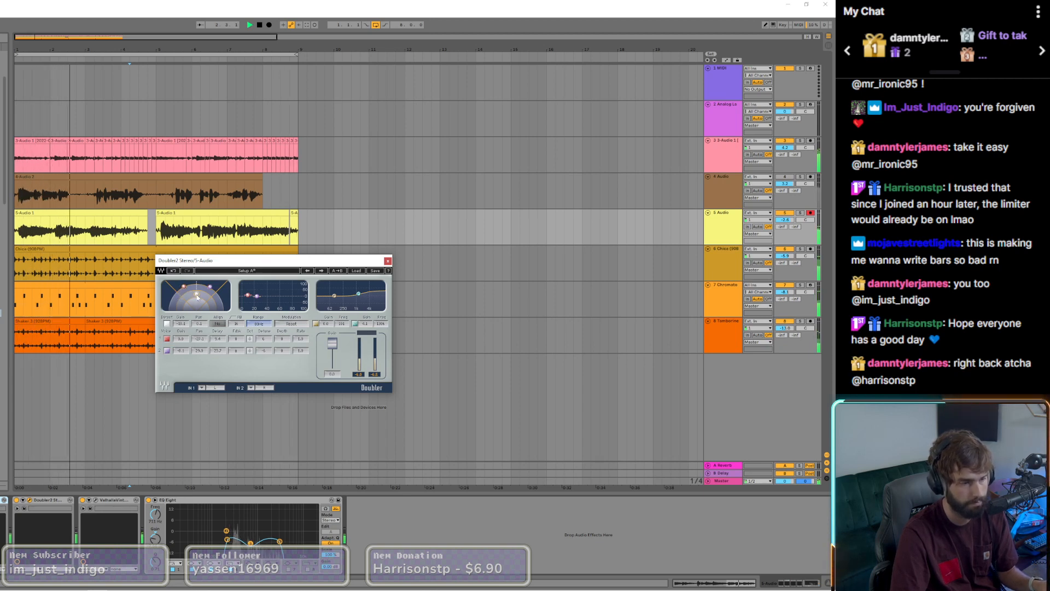
left_click(387, 262)
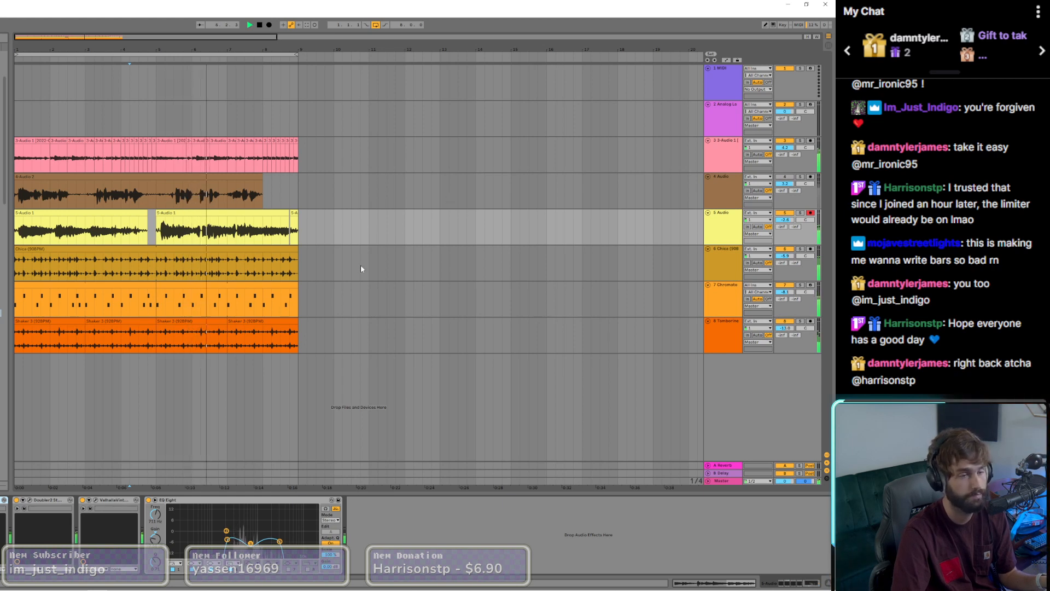
Step: Group the drum loop, 7 Chromatone and 8 Tambourine tracks together
left_click(245, 321)
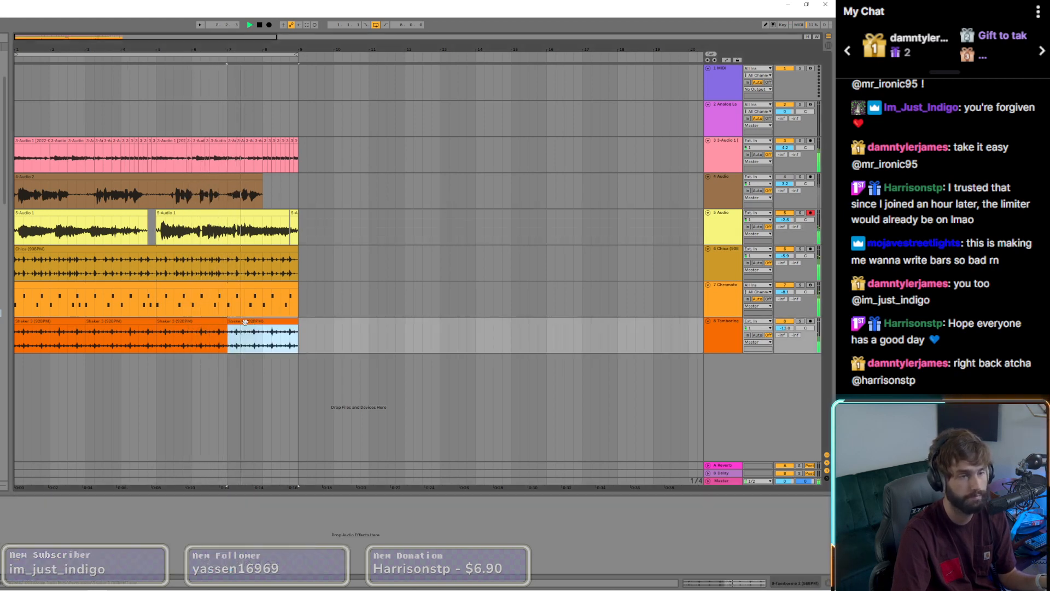
left_click(61, 321, "shift")
left_click(79, 284, "shift")
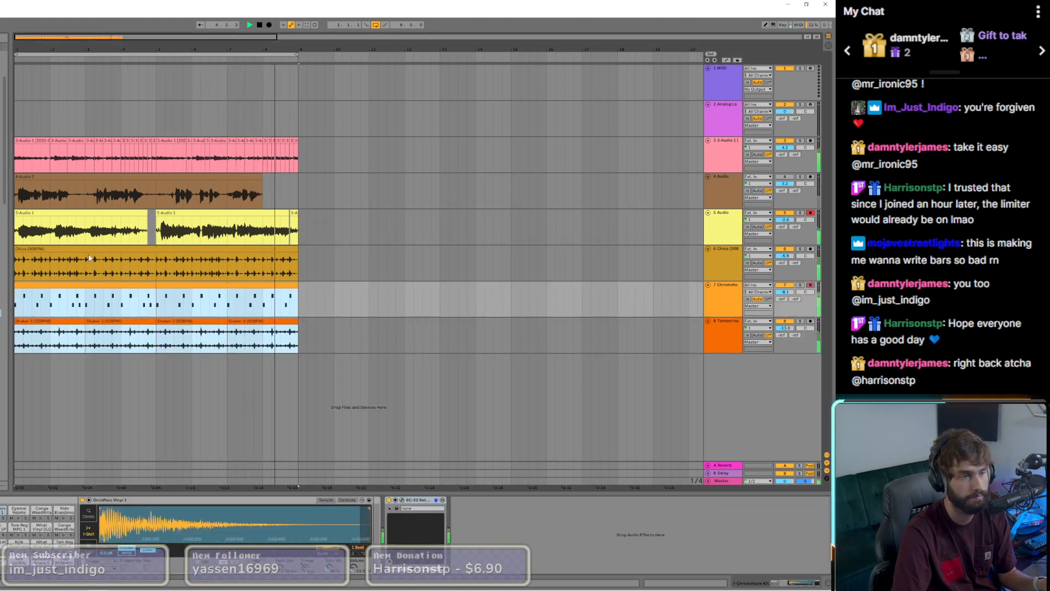
left_click(80, 249, "shift")
right_click(729, 262)
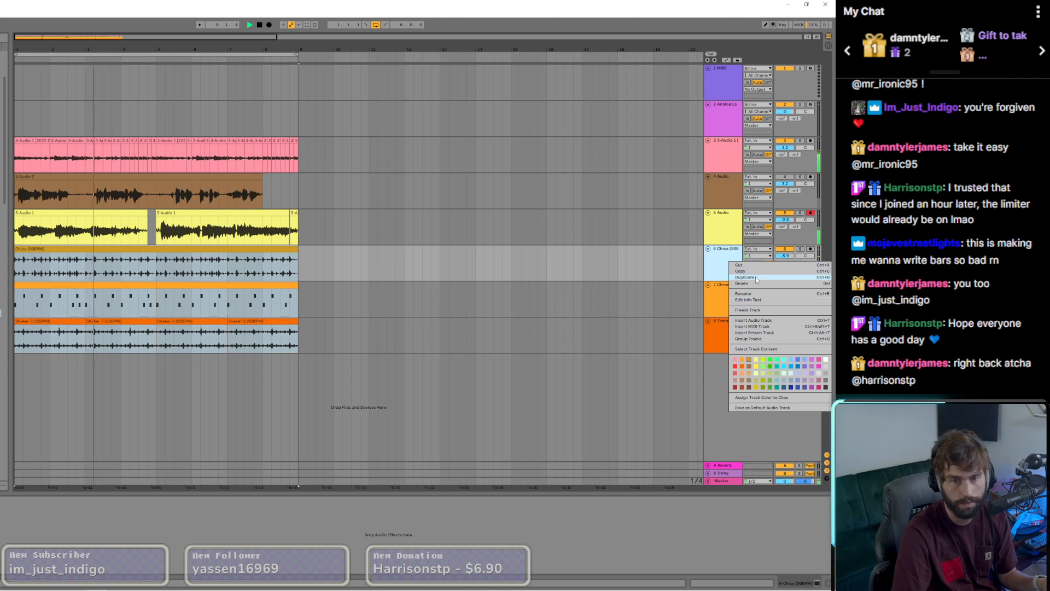
left_click(721, 323)
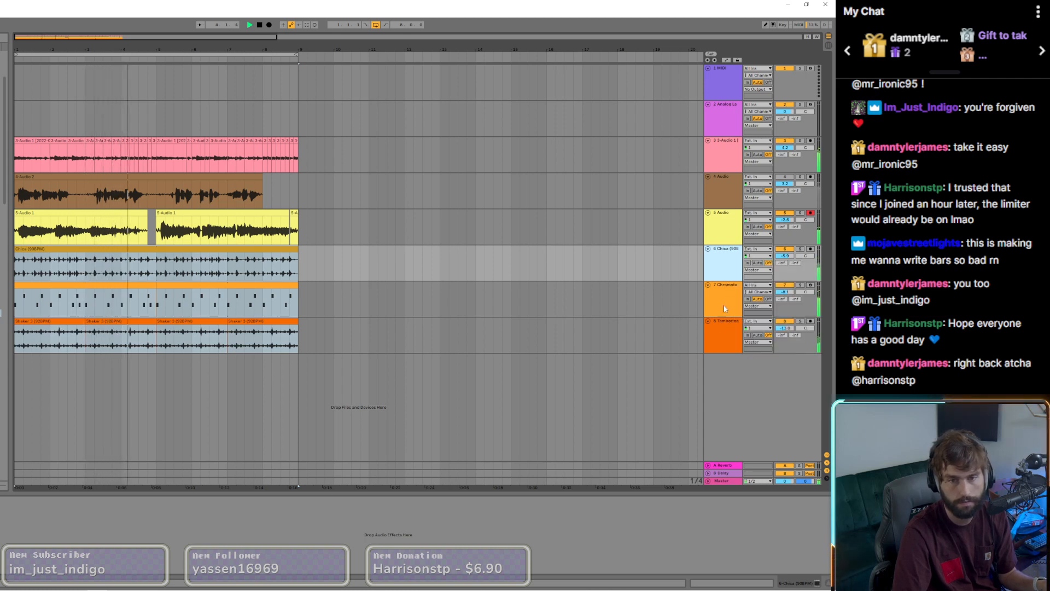
left_click(722, 304, "ctrl")
left_click(722, 336)
right_click(722, 336)
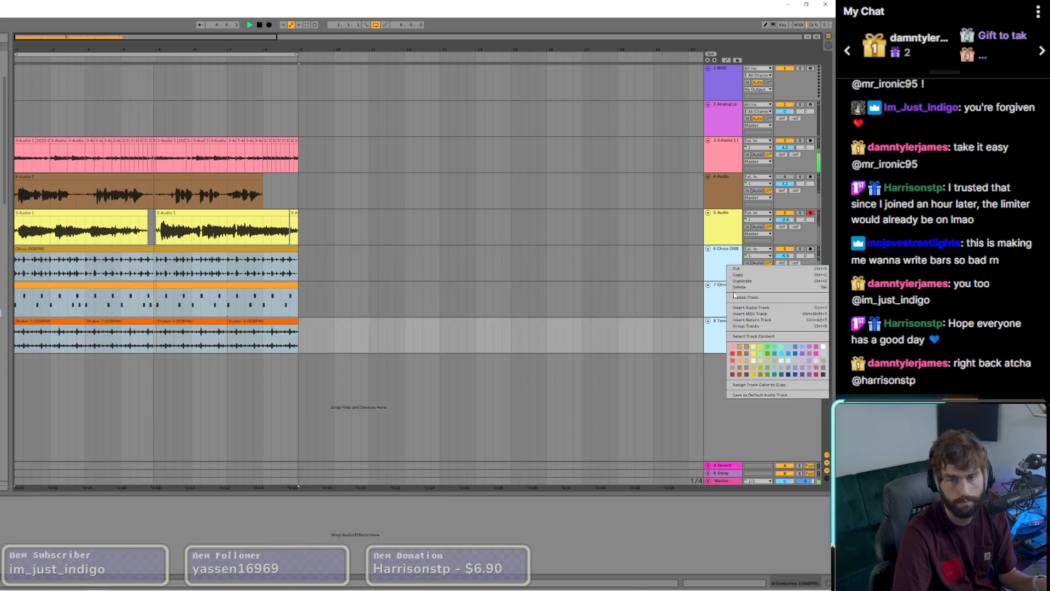
left_click(741, 328)
key("ctrl+g")
Step: Add the J37 Stereo tape plugin to the new drum group track
left_click(155, 261)
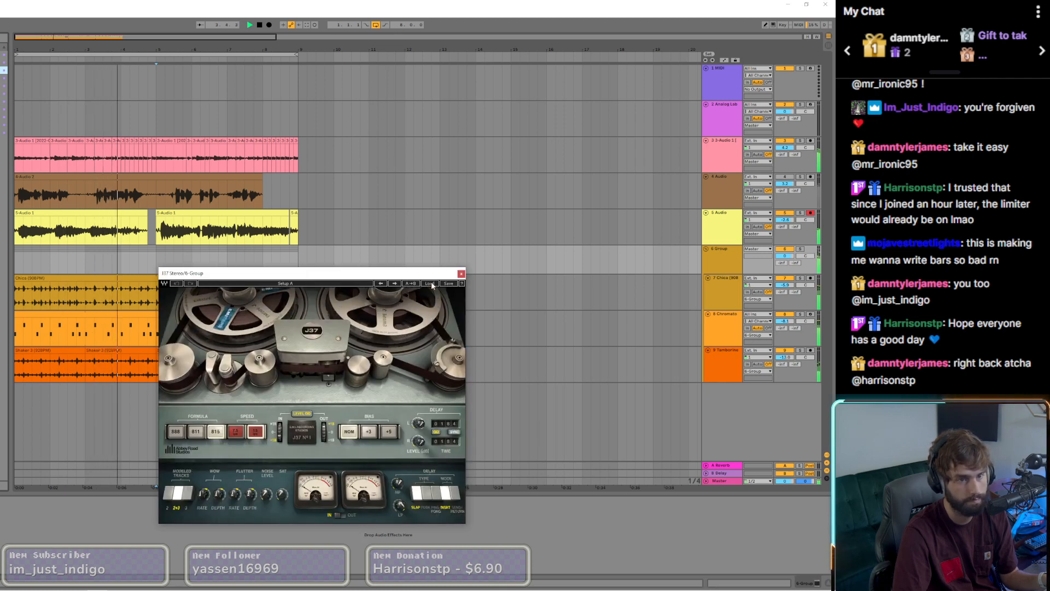
Step: Load the Mastering Fat Tight And Open (Stereo) preset in the drum group's J37 plugin and close its window
left_click(431, 284)
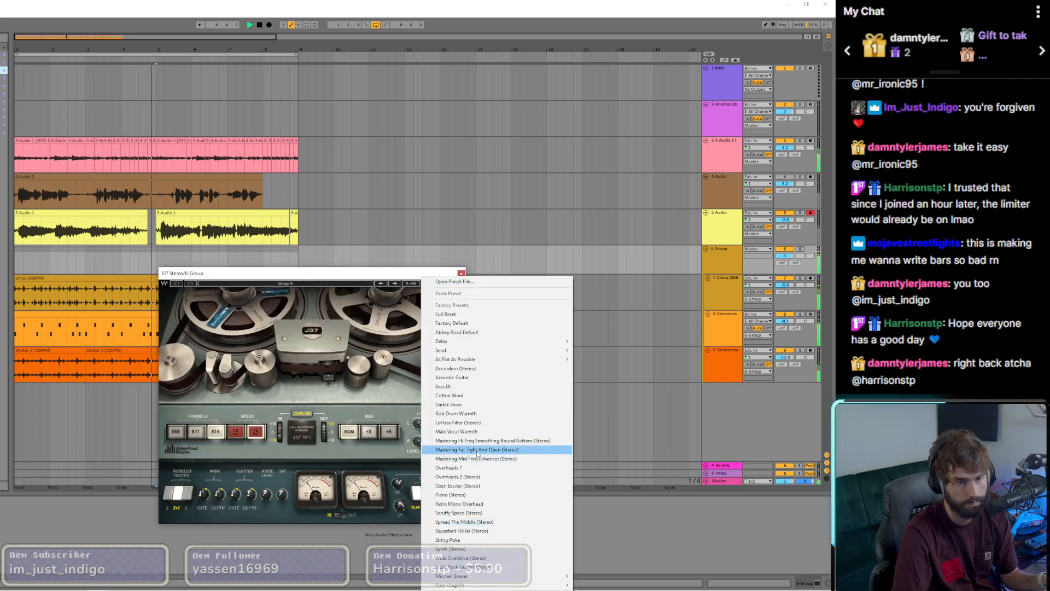
left_click(477, 450)
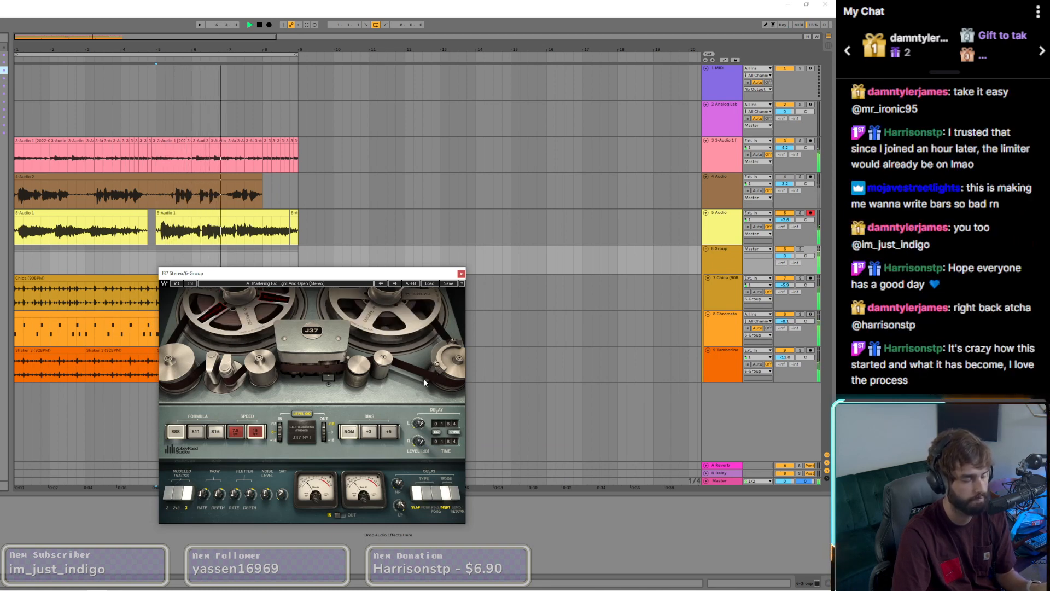
left_click(461, 273)
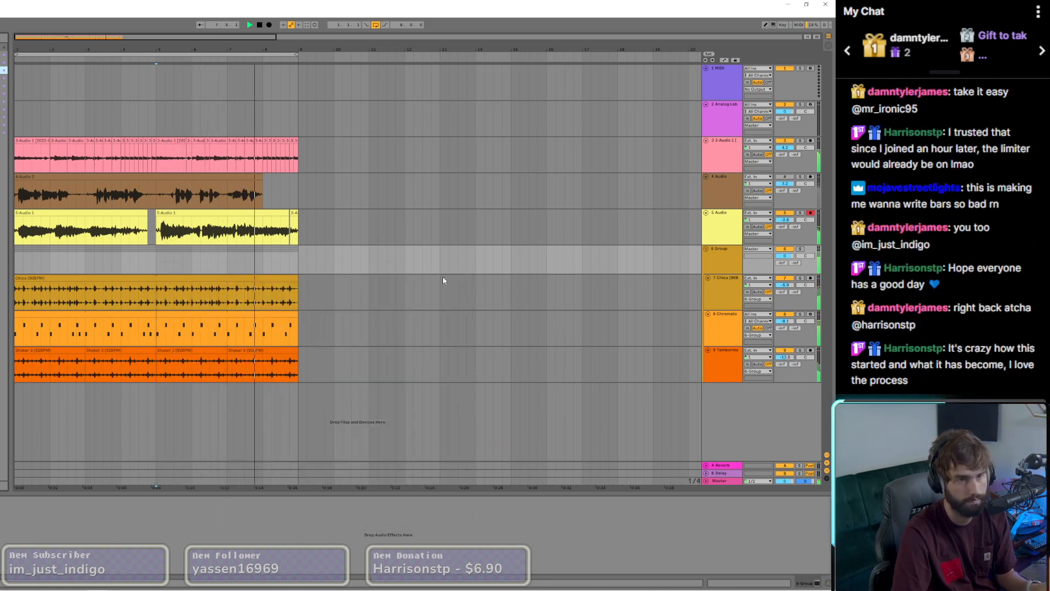
Step: Group the chopped guitar track with the drum group into a new parent group
left_click(36, 279)
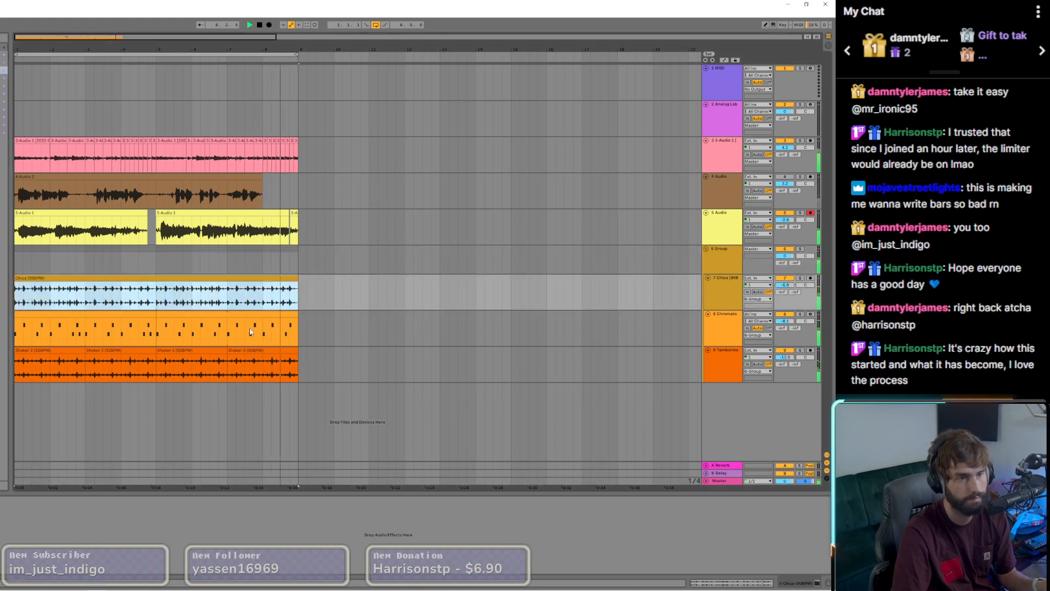
left_click(277, 358, "ctrl")
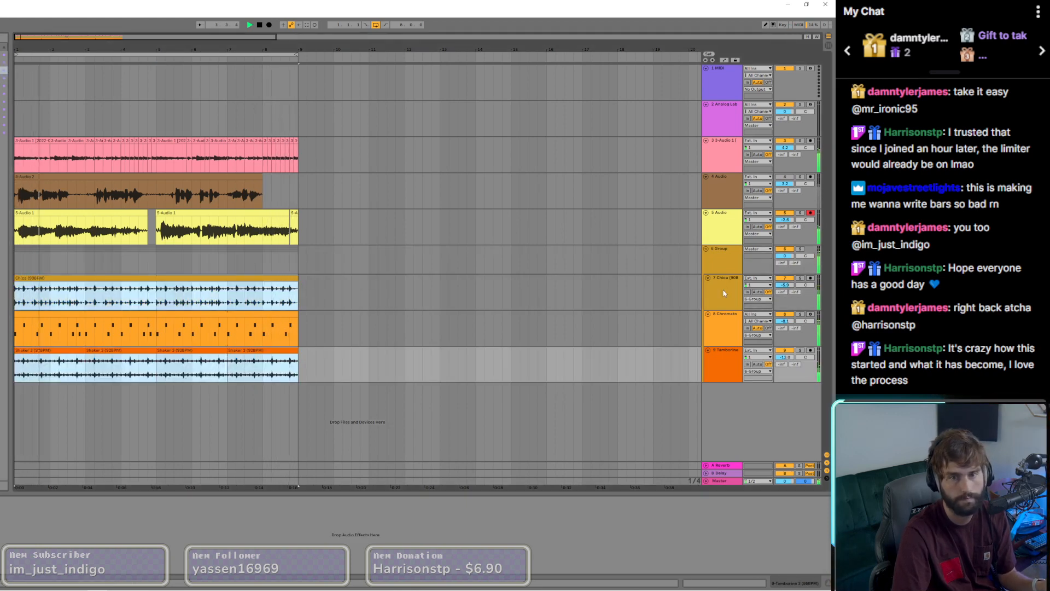
left_click(728, 263)
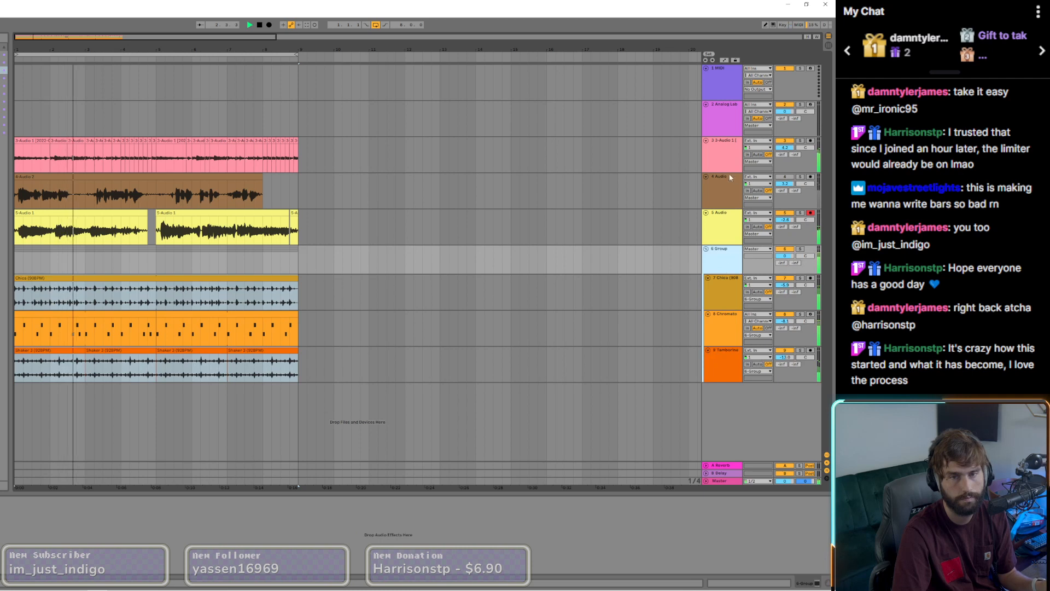
left_click(720, 156)
right_click(720, 156)
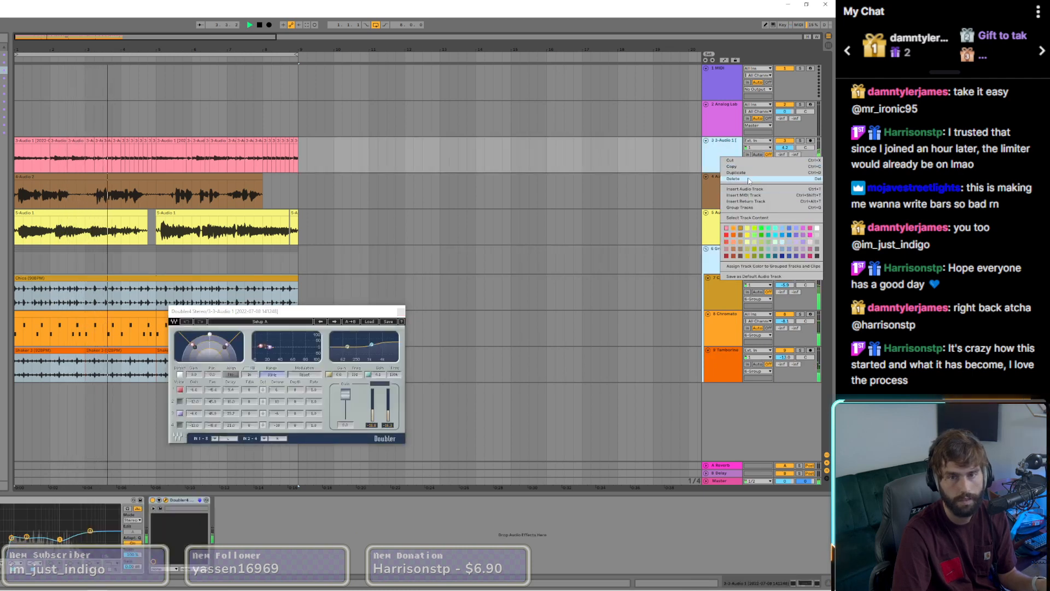
left_click(401, 311)
left_click(401, 312)
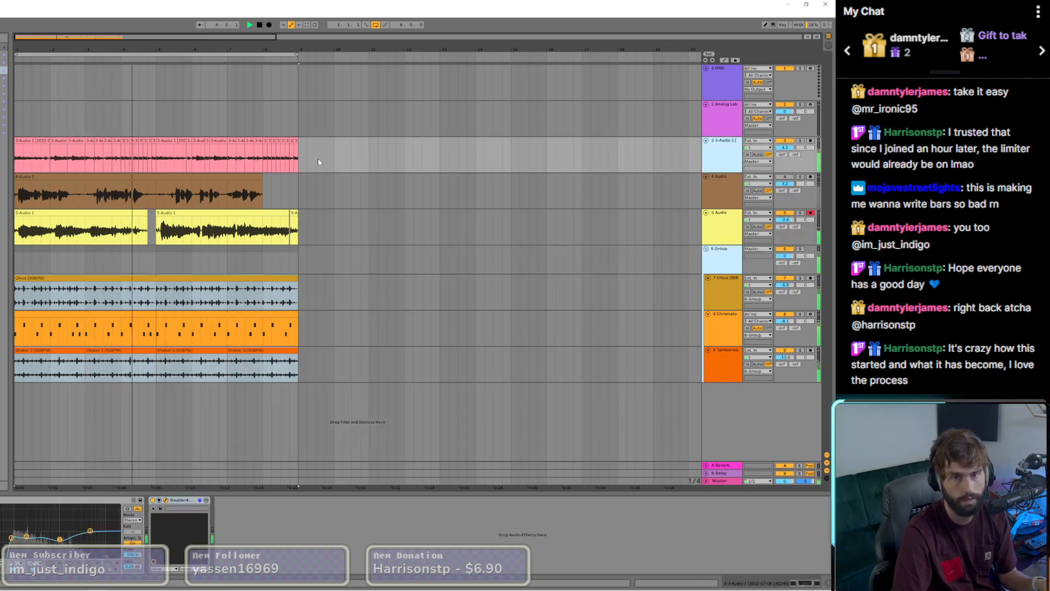
key("ctrl+g")
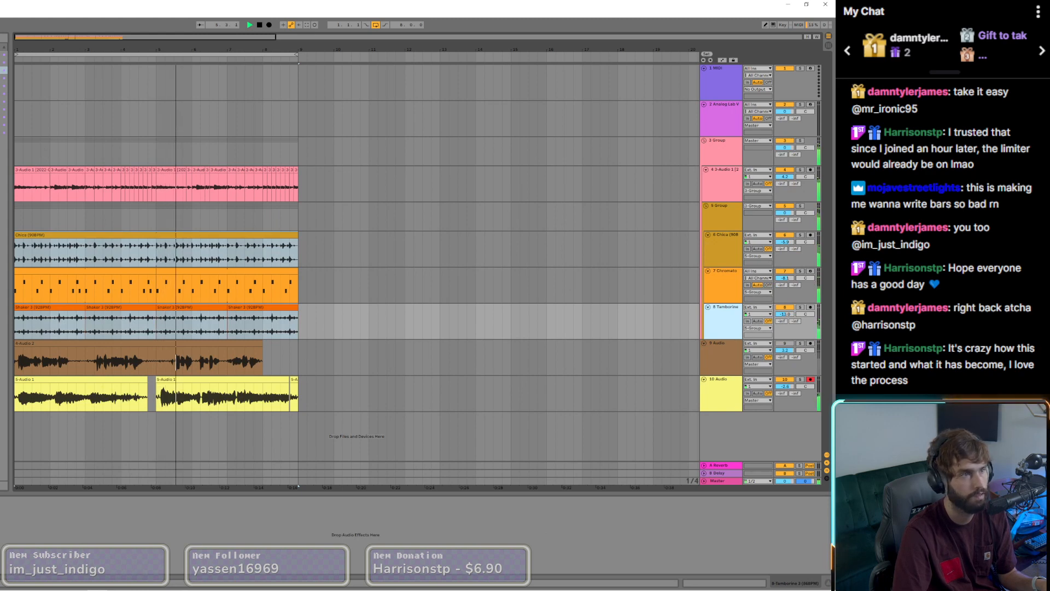
Step: Add the J37 Stereo plugin to the new parent group with the Mastering Hi Freq Smoothing Round Bottom (Stereo) preset
left_click(86, 156)
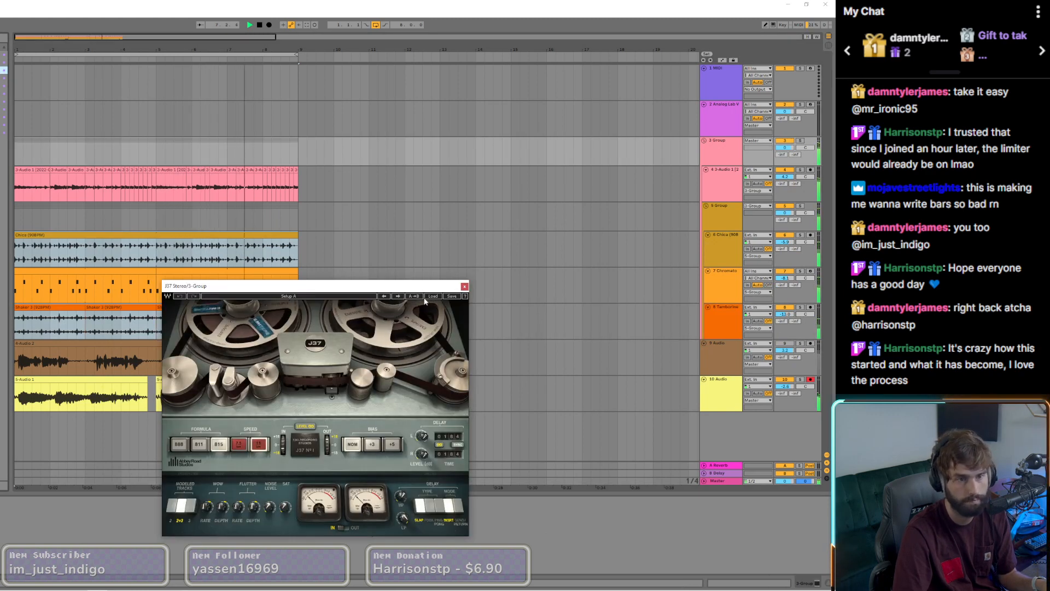
left_click(430, 296)
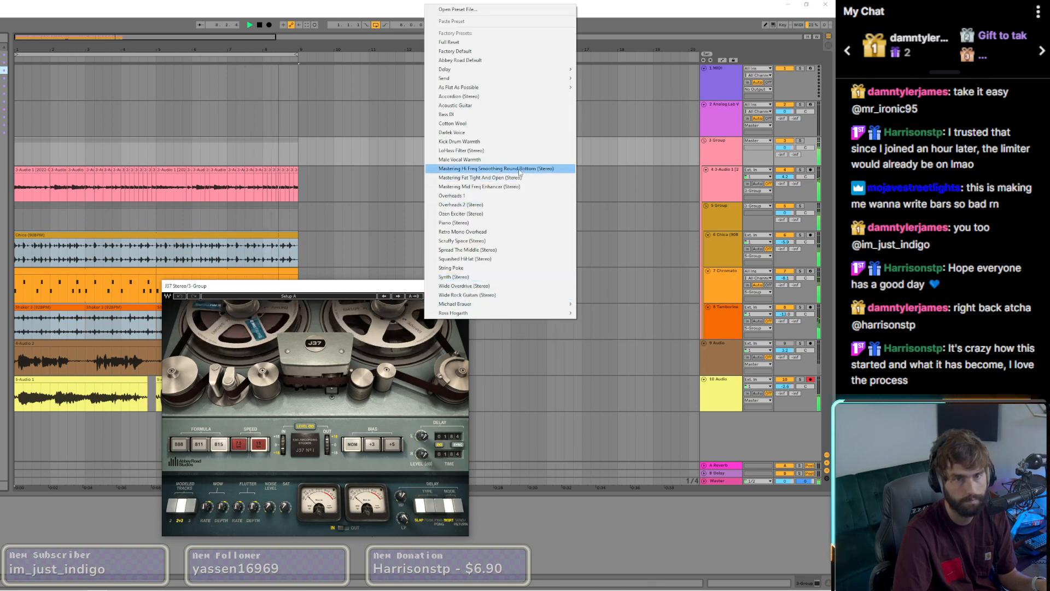
left_click(465, 169)
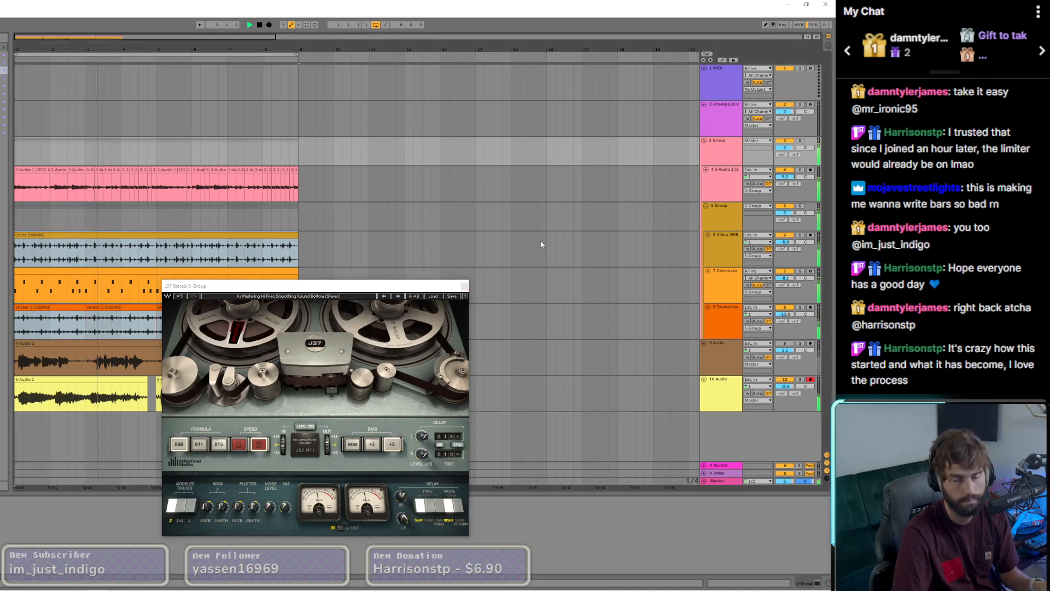
left_click(465, 286)
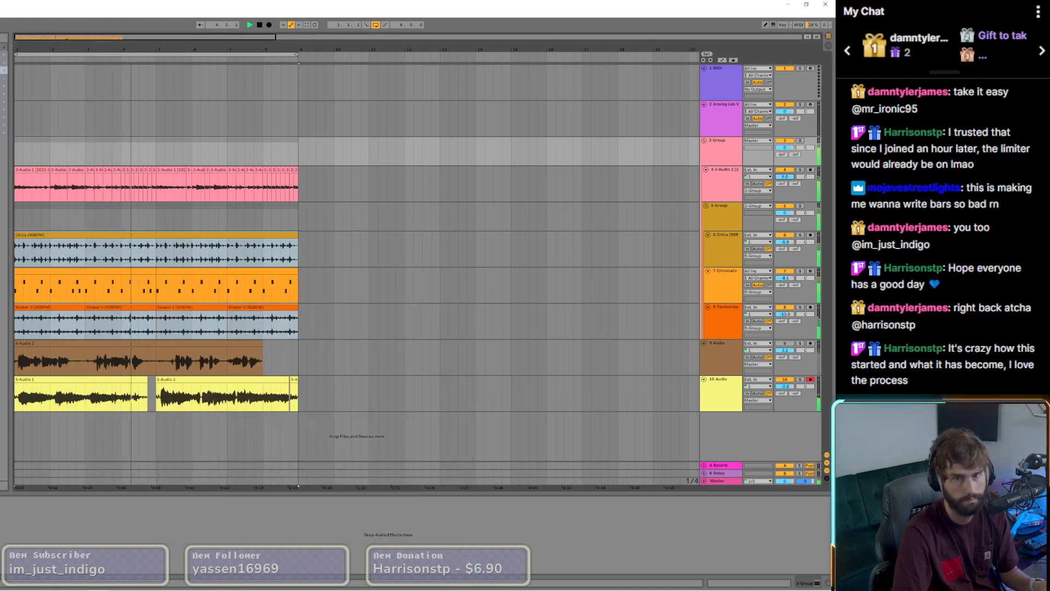
Step: Lower the guitar track's volume and compare the mix with the 9 Audio vocal track on and off, leaving that track muted
left_click_drag(785, 177, 785, 189)
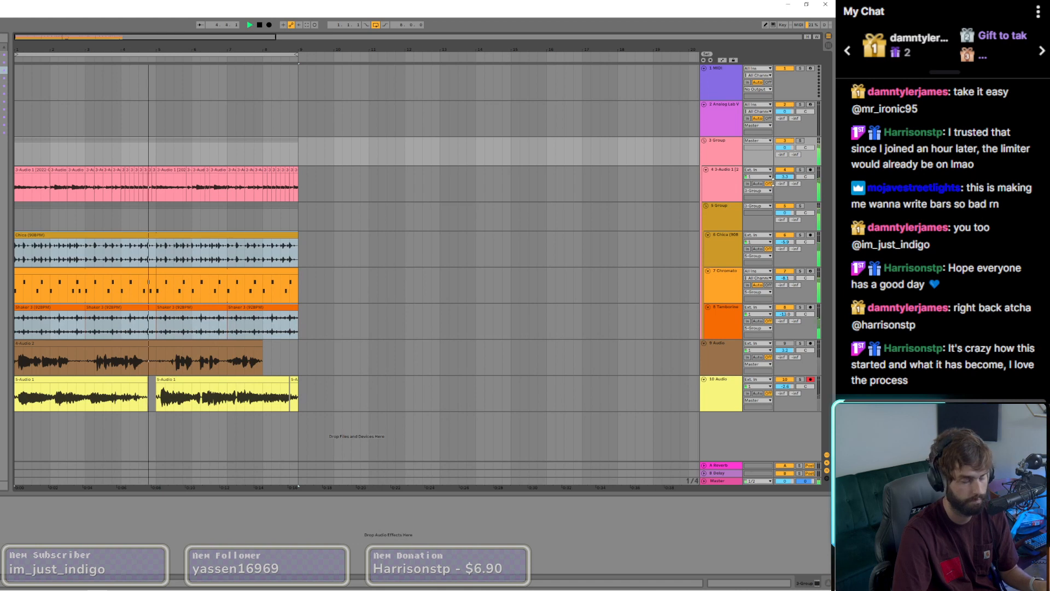
left_click(786, 344)
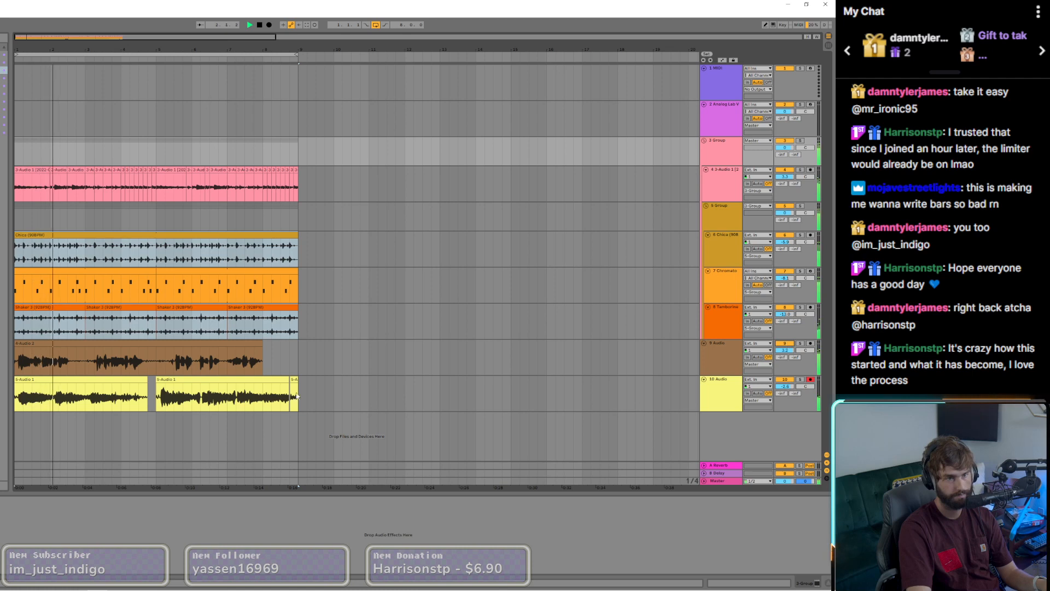
left_click(234, 362)
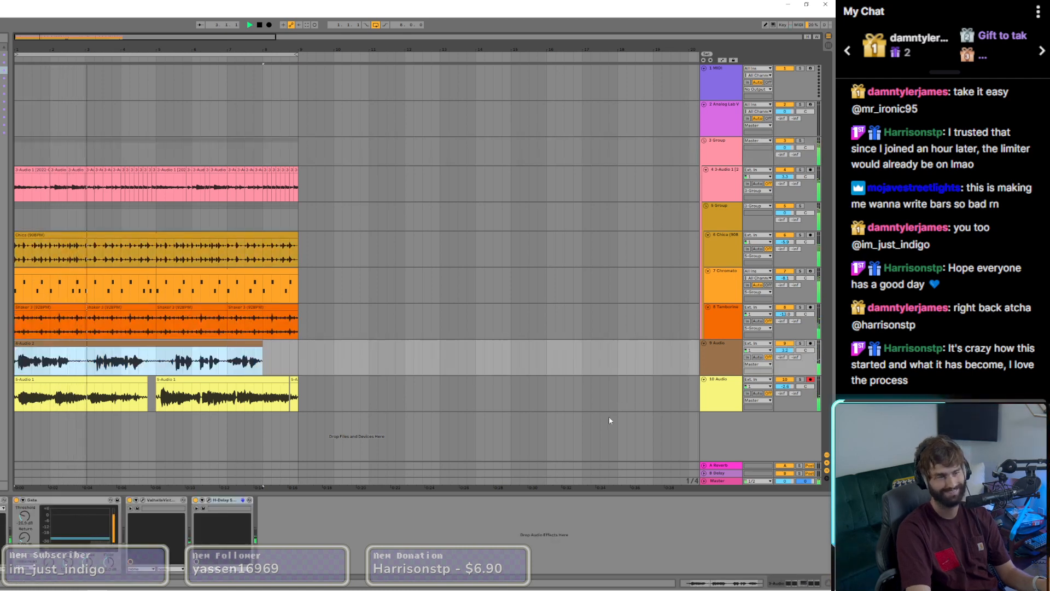
left_click(786, 351)
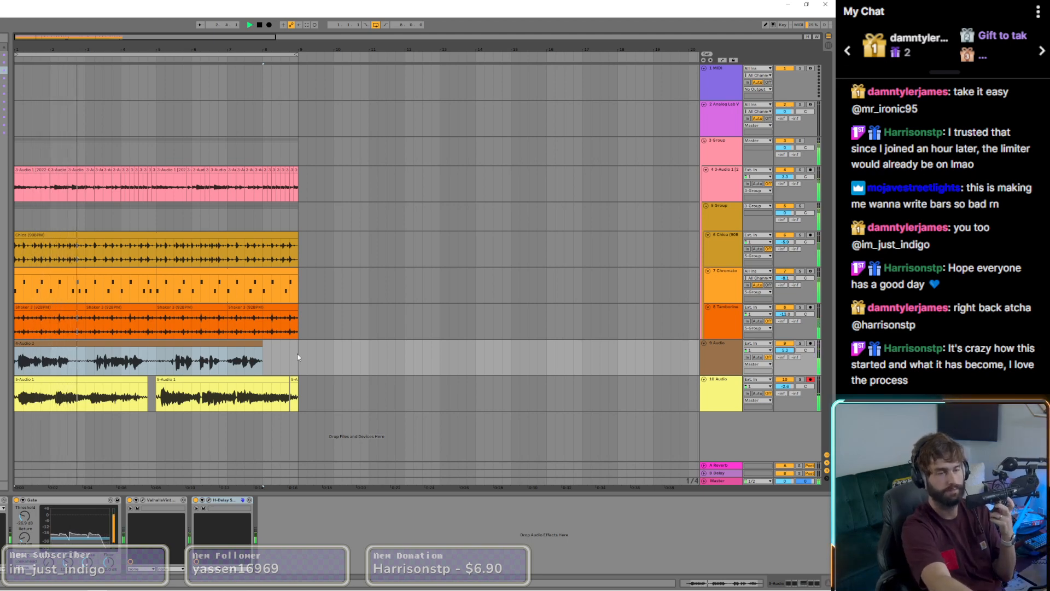
left_click(786, 344)
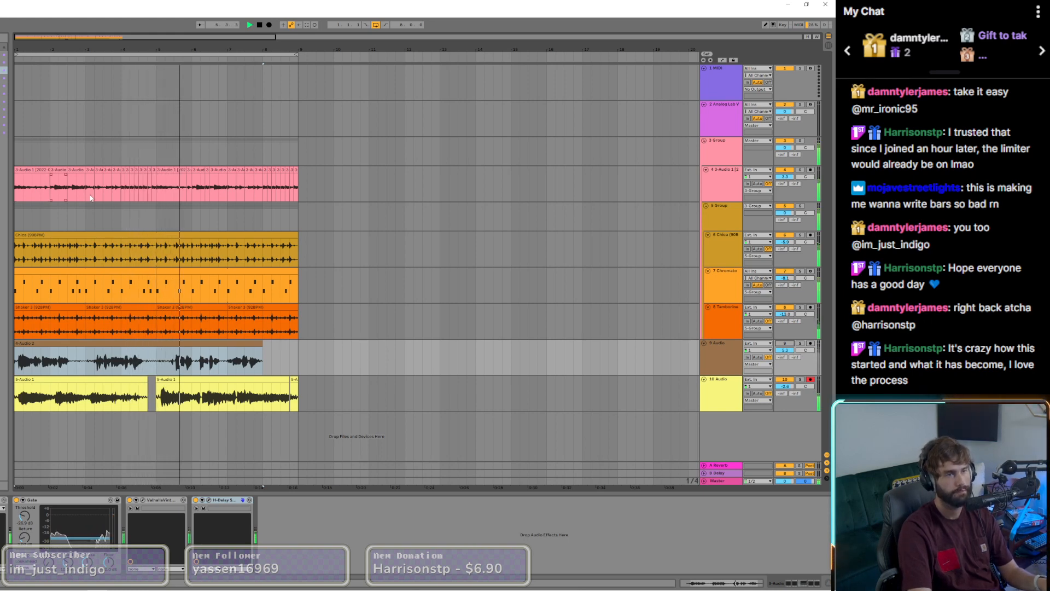
Step: Add CamelCrusher to the master track, try its British Crunch patch, and check the loudness in WLM Plus
left_click(717, 481)
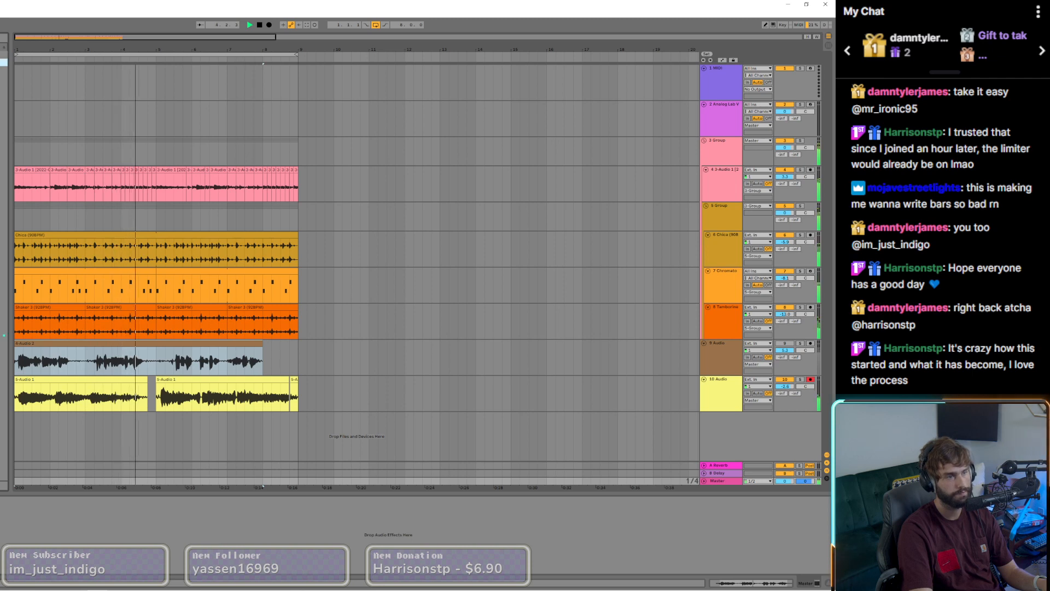
double_click(3, 187)
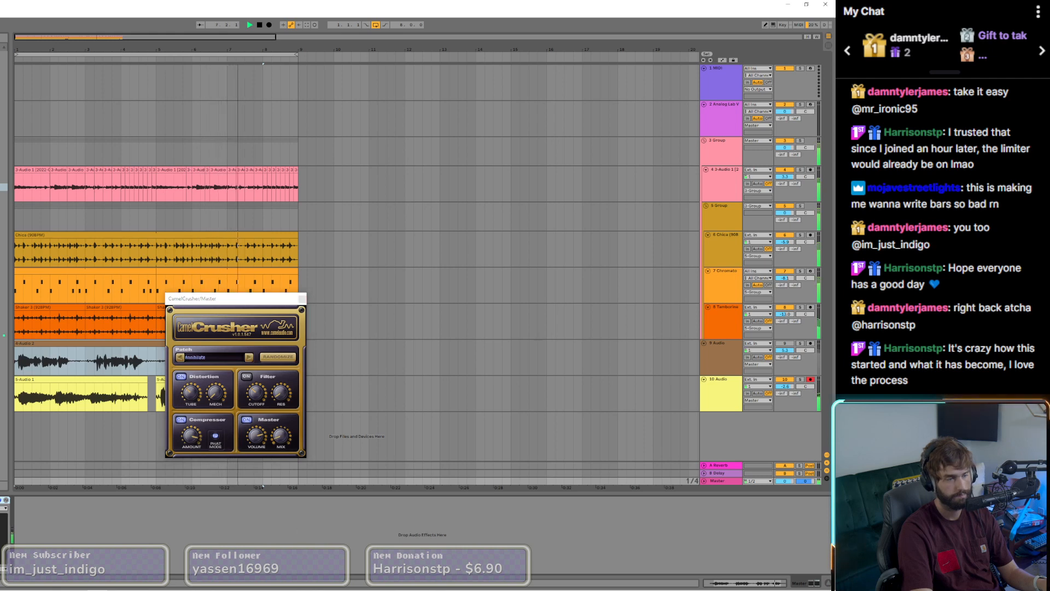
left_click(265, 359)
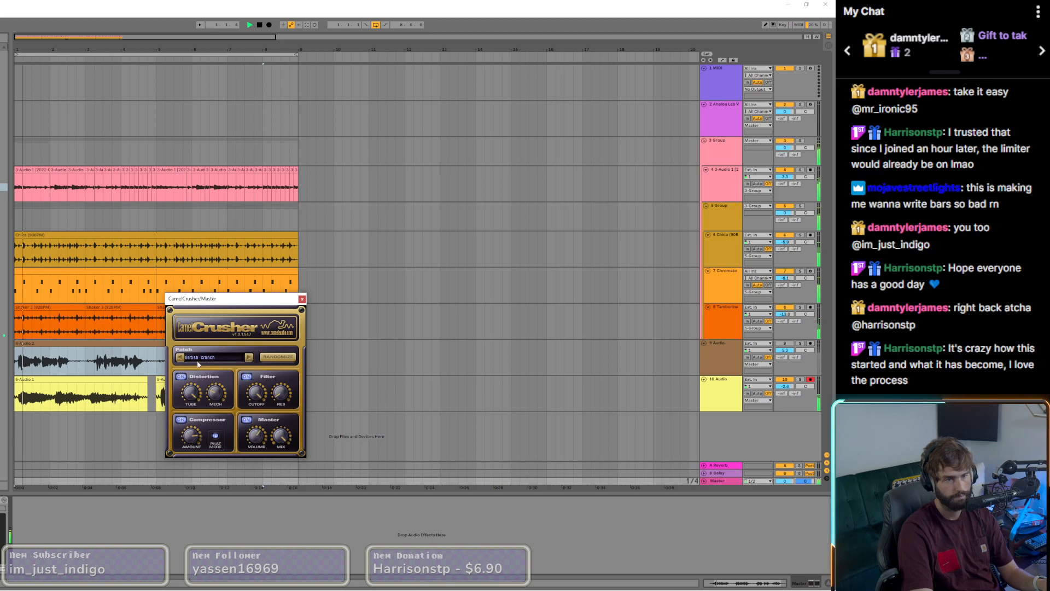
left_click(180, 358)
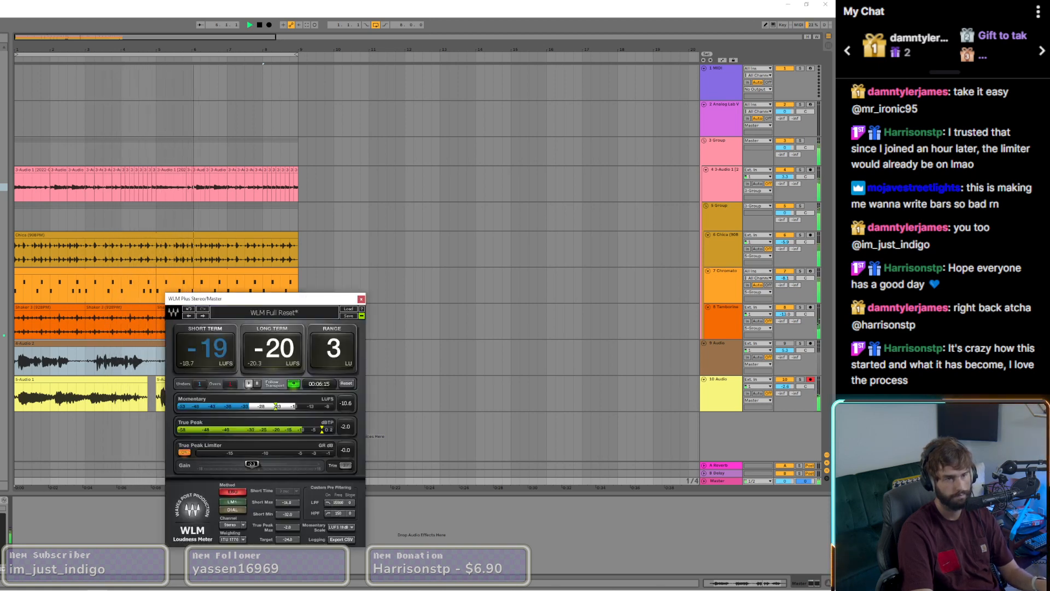
left_click(302, 299)
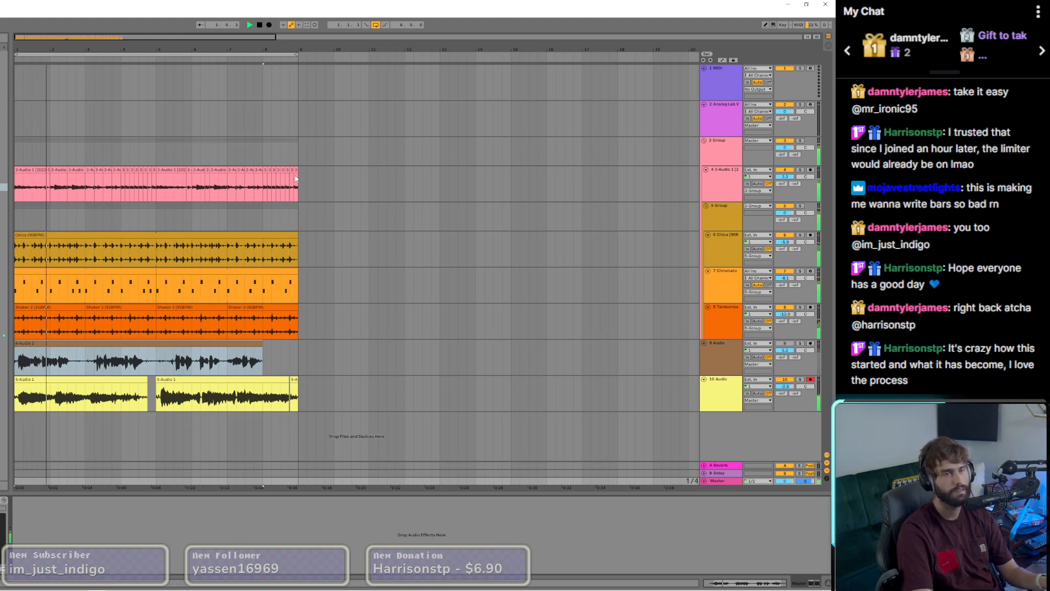
Step: Consolidate all the chopped guitar clips into a single eight-bar clip, close the Doubler window and resume playback
left_click(253, 195)
left_click(34, 169)
right_click(34, 169)
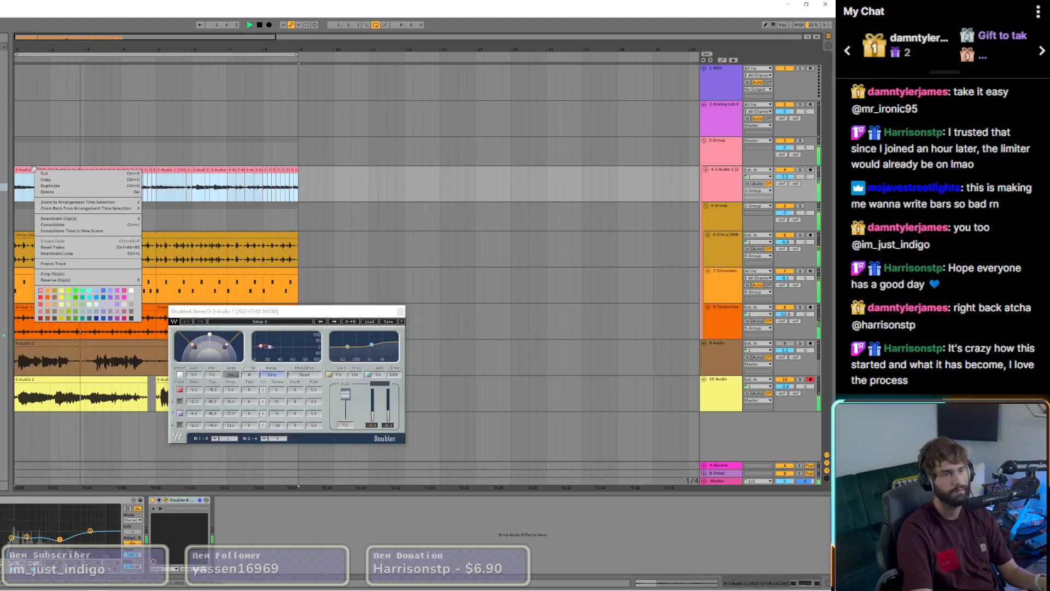
left_click(62, 226)
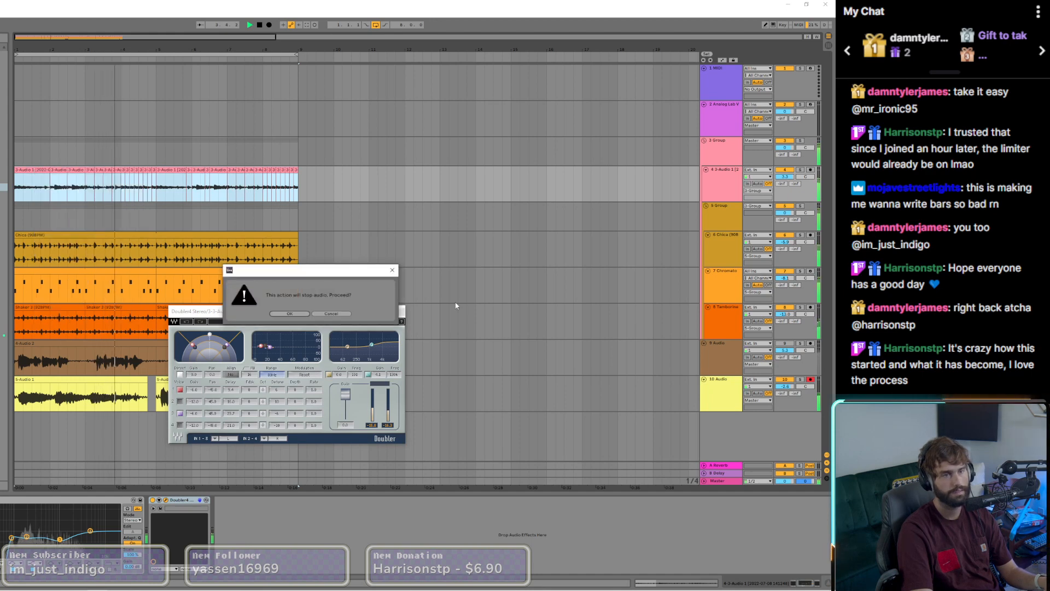
left_click(306, 313)
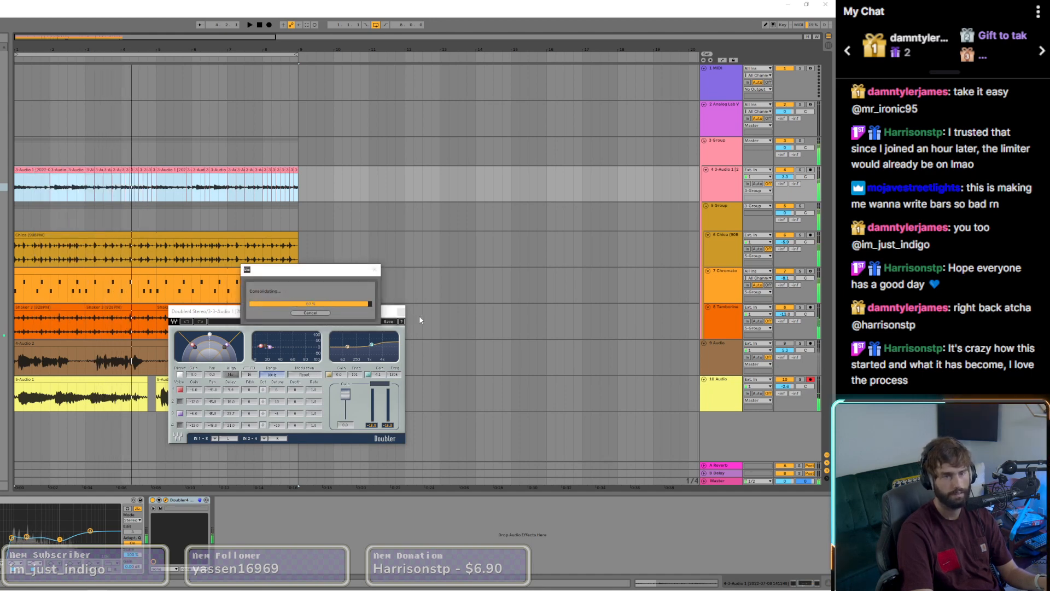
left_click(400, 312)
key("space")
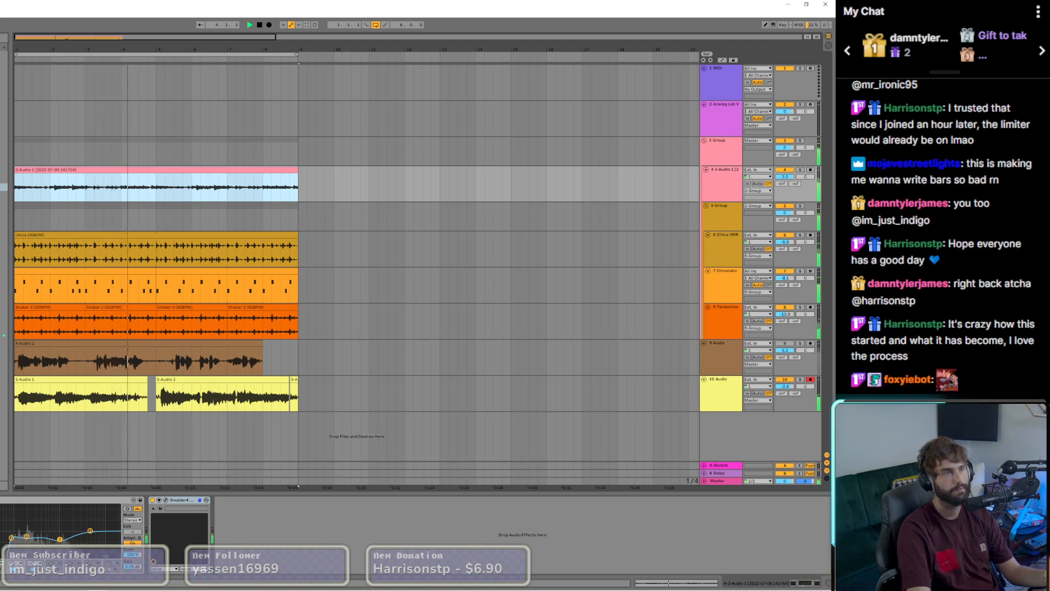
Step: Examine the contents of the vocal, shaker, Chromatone and drum loop clips in the clip editor
key("shift+Tab")
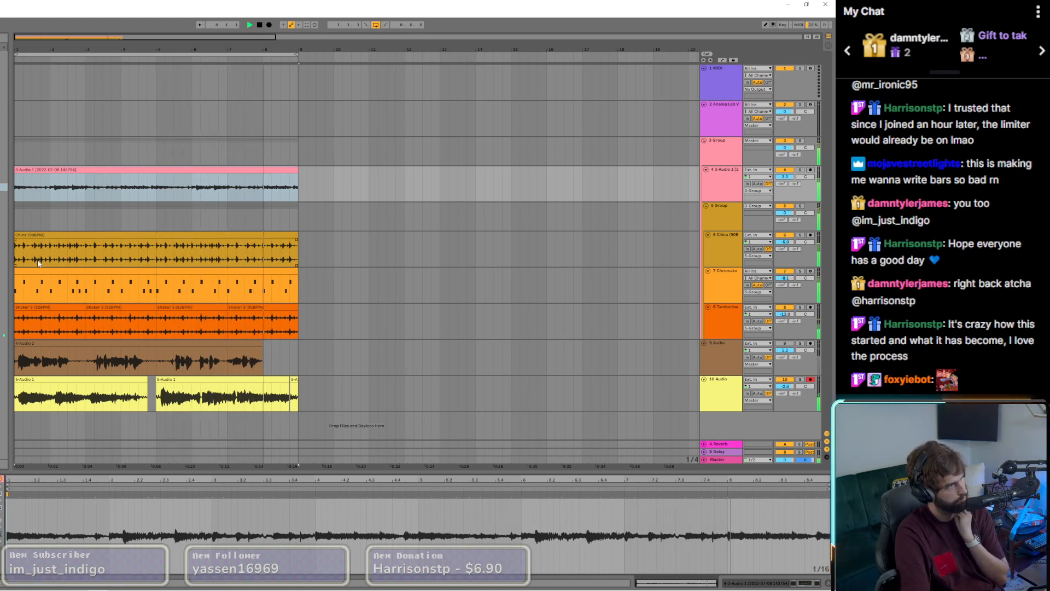
left_click(99, 227)
left_click(225, 387)
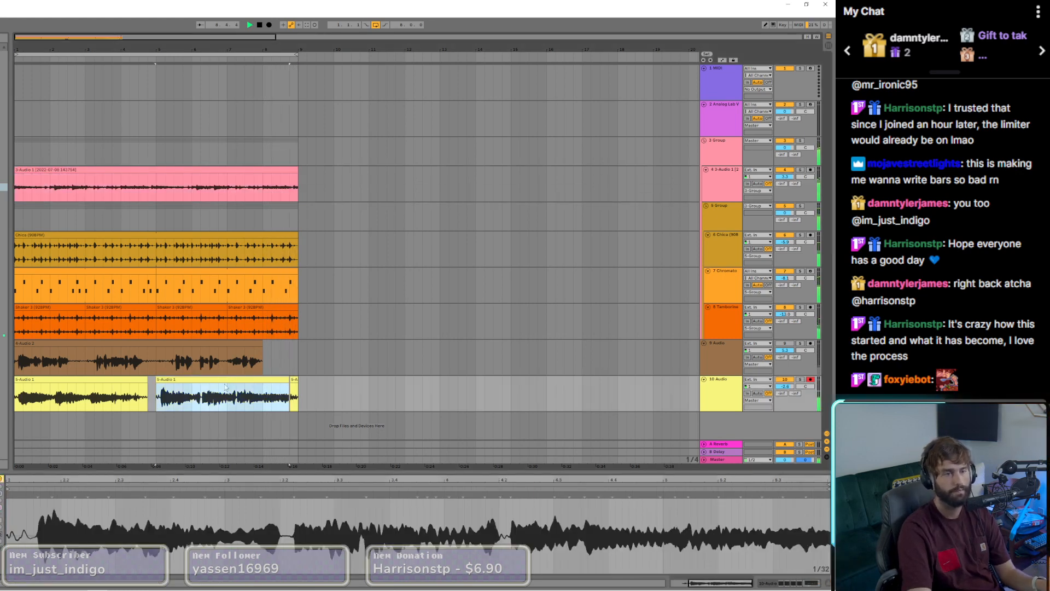
left_click(108, 346)
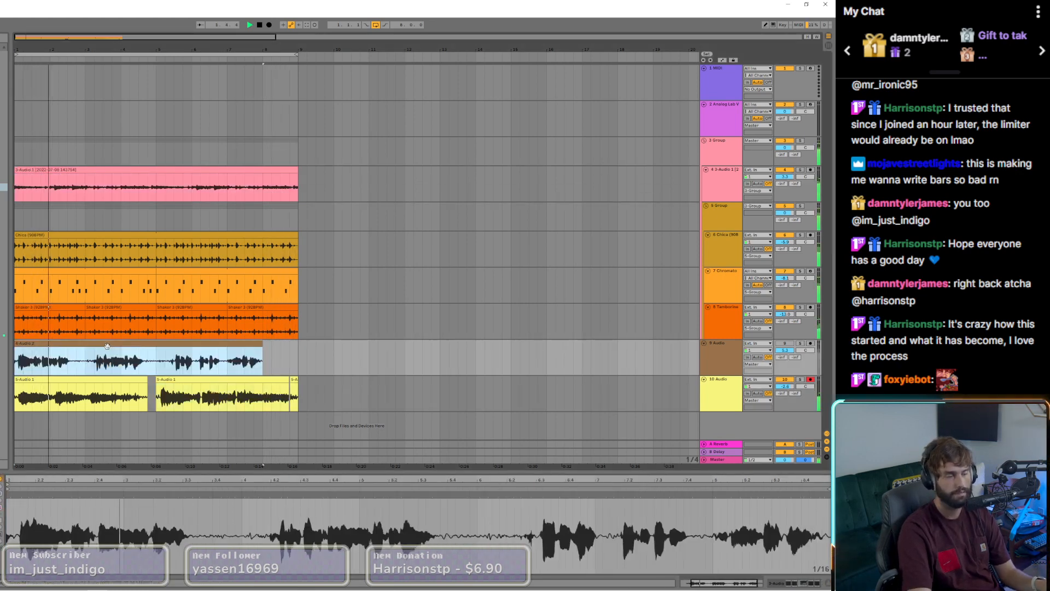
left_click(122, 307)
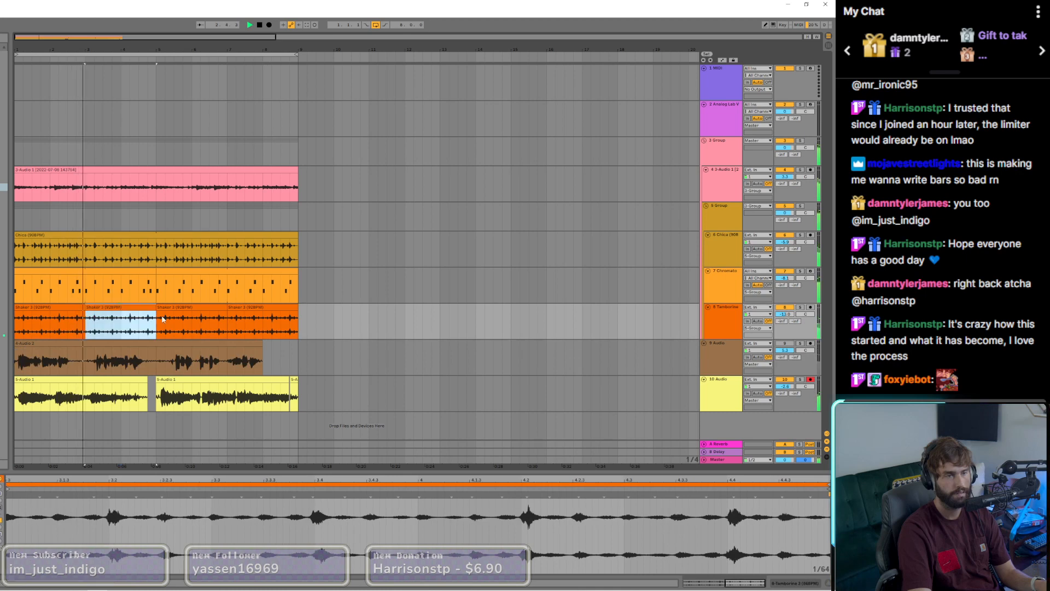
left_click(204, 305)
left_click(244, 307)
left_click(229, 286)
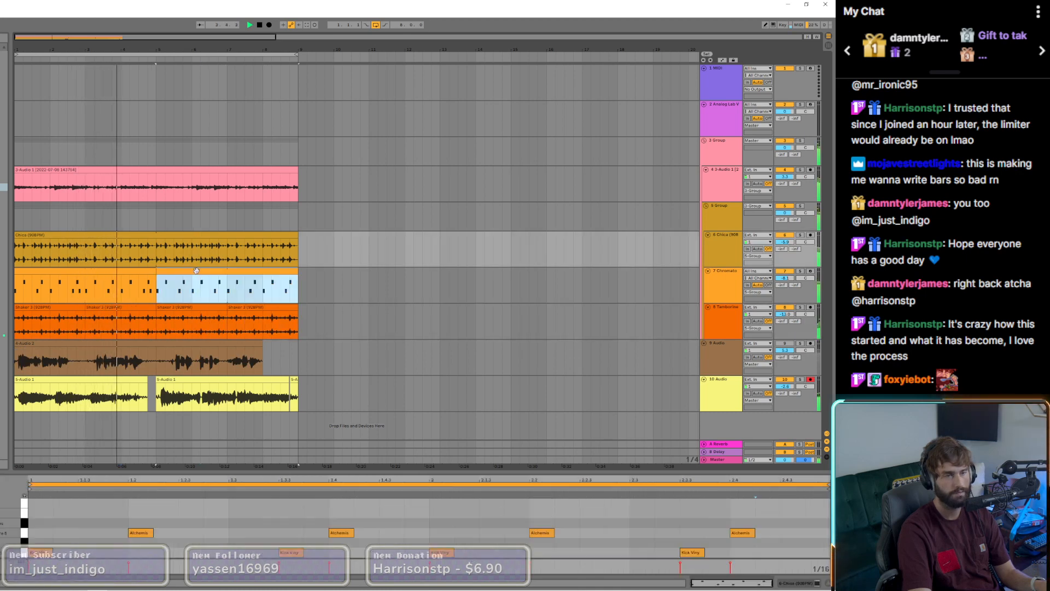
left_click(187, 241)
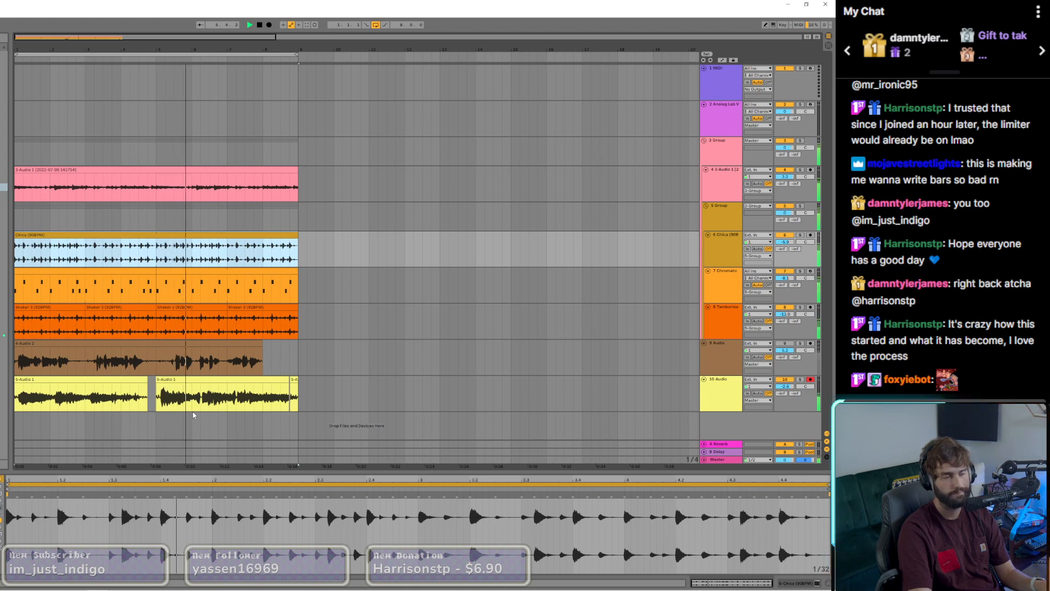
left_click(249, 419)
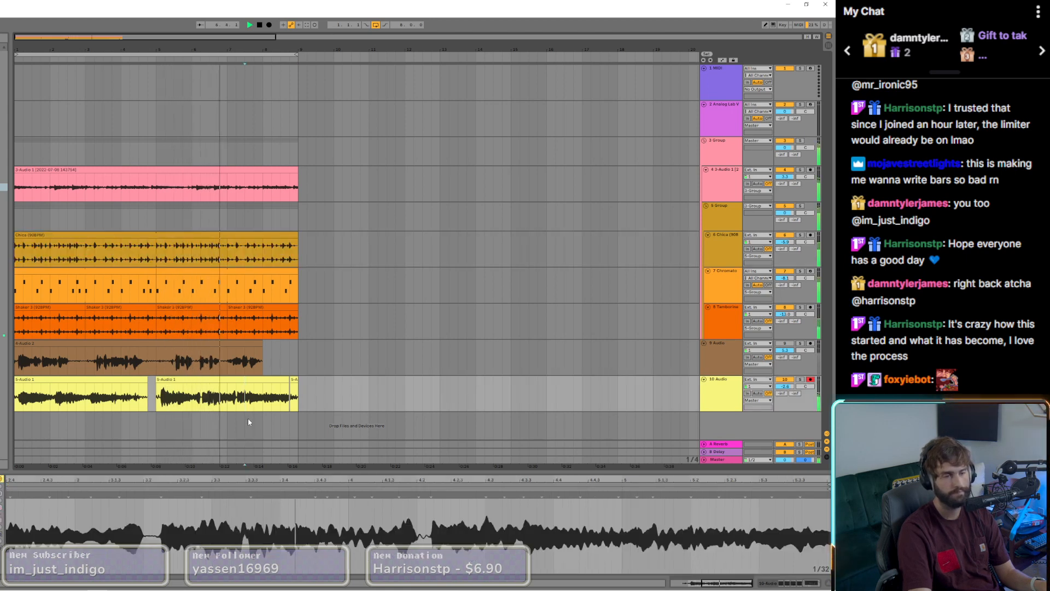
left_click(311, 418)
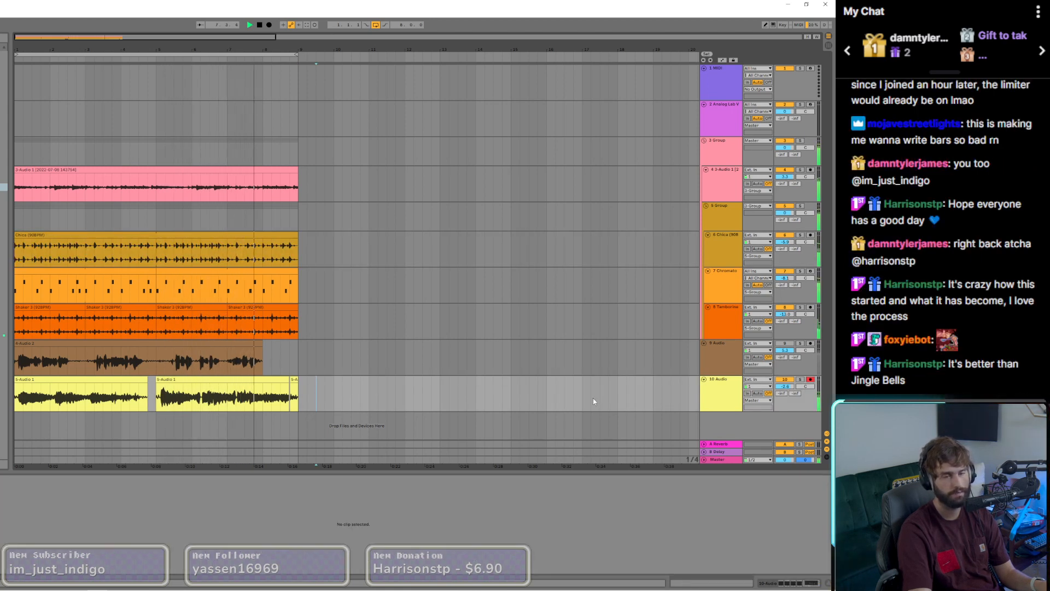
Step: Insert an audio track below 10 Audio, arm it and record a new vocal take over the looping beat
right_click(711, 398)
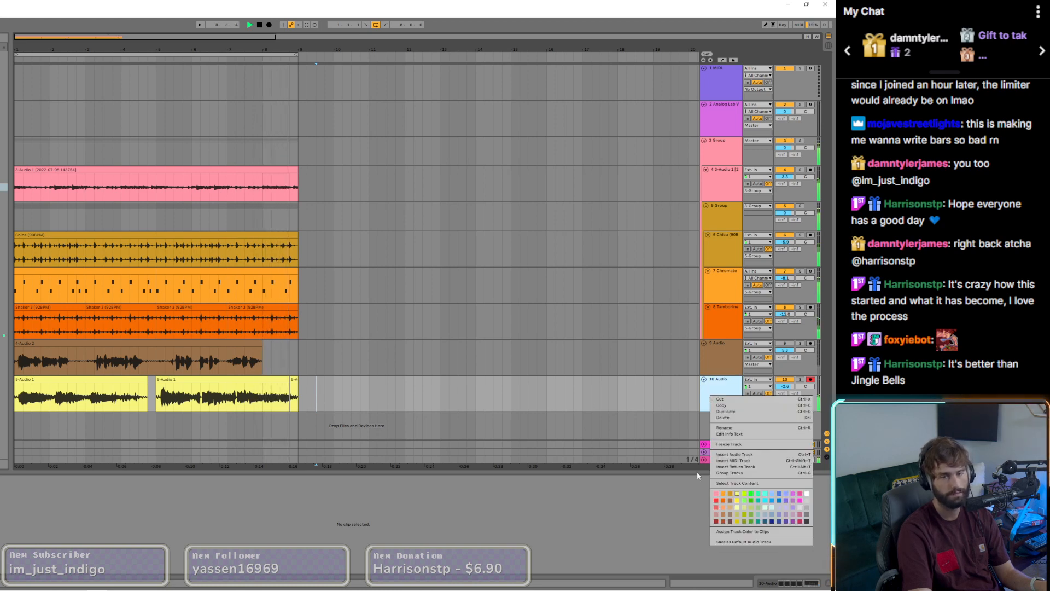
left_click(723, 455)
scroll(739, 413, "down", 1)
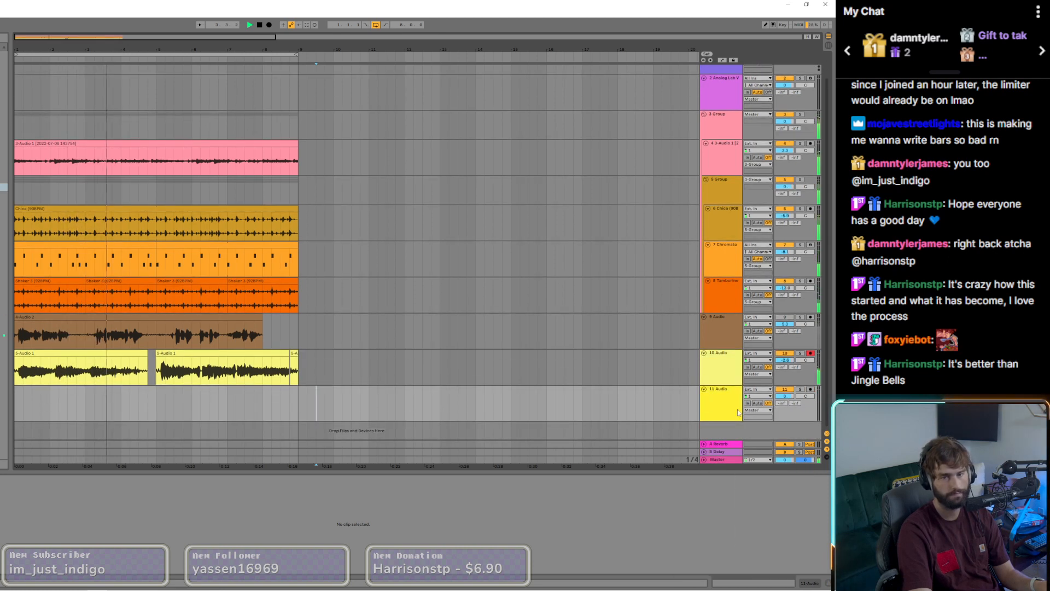
left_click(809, 353)
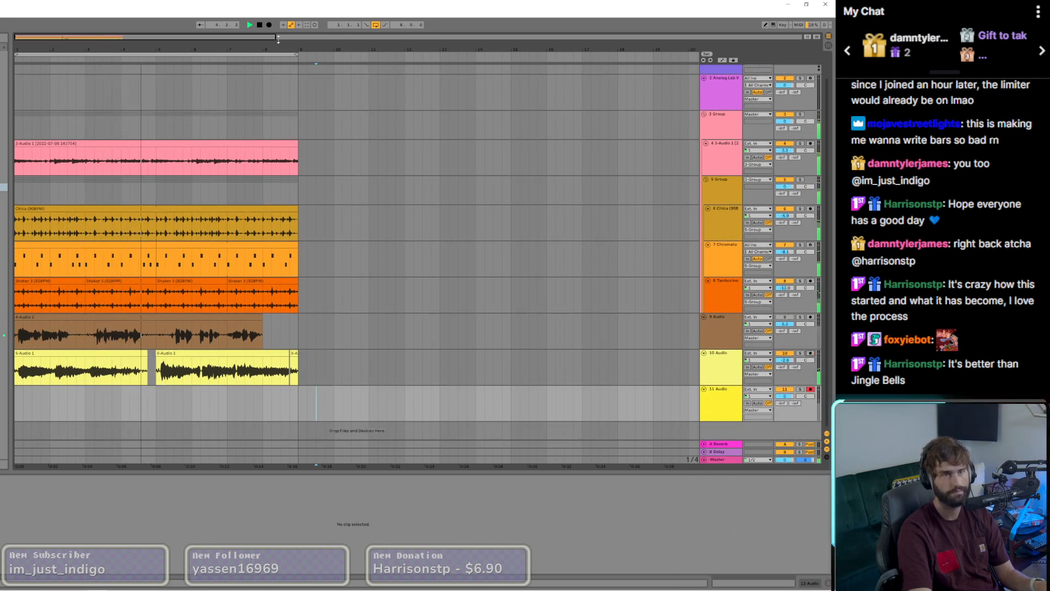
left_click(269, 26)
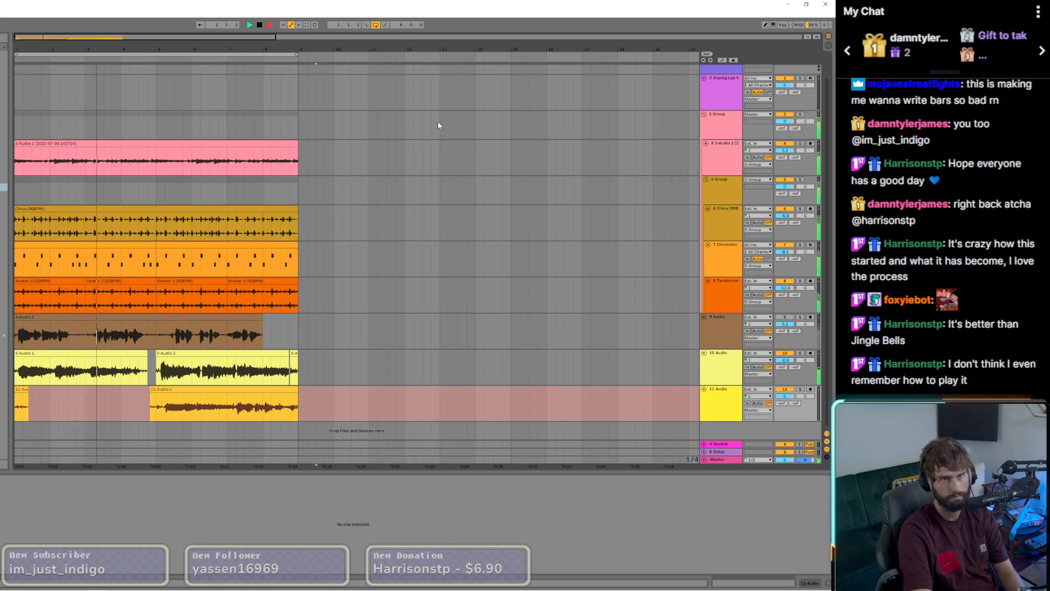
left_click(269, 26)
Step: Delete the short recorded fragment at the start of 11 Audio and bring up the vocal tracks' device chains
left_click(25, 392)
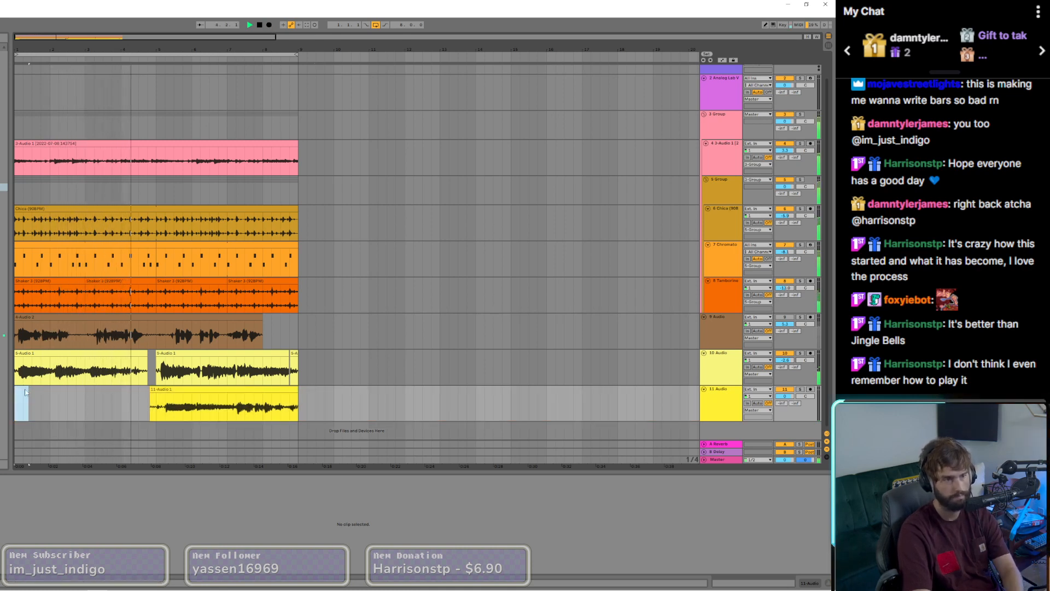
left_click(192, 396)
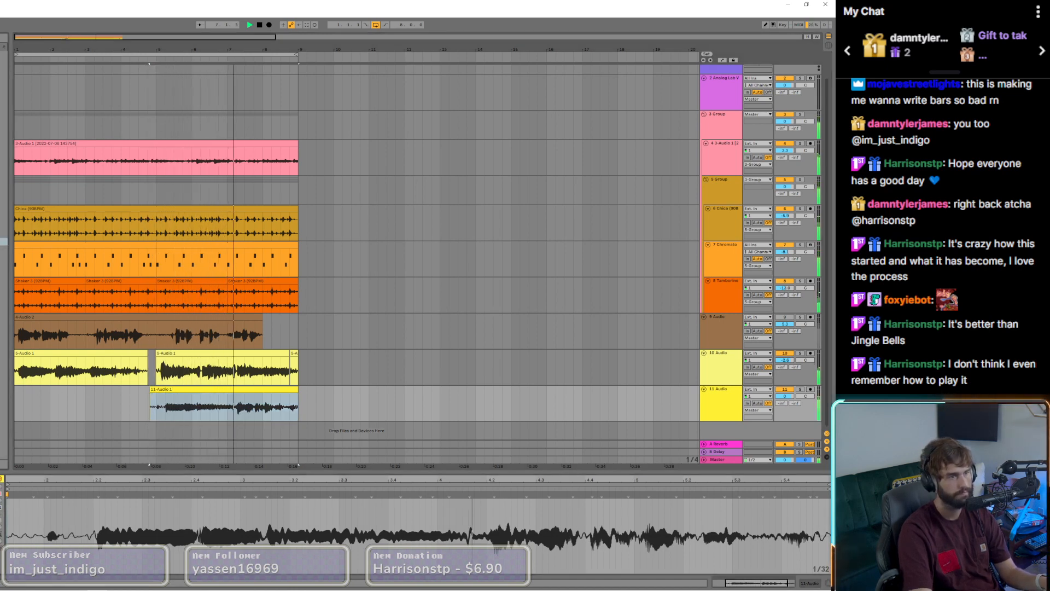
left_click(189, 335)
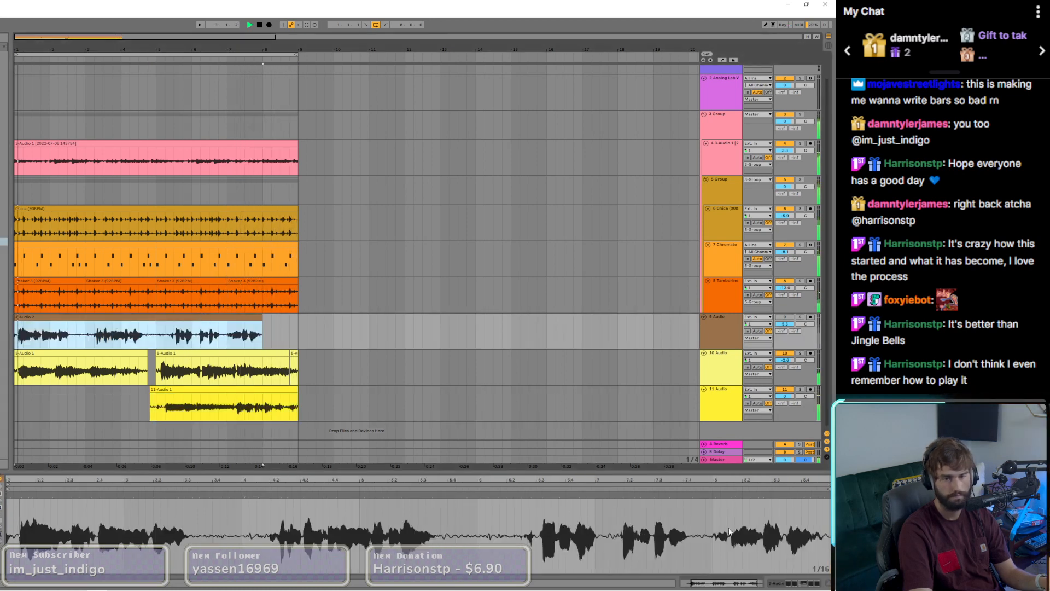
left_click(807, 584)
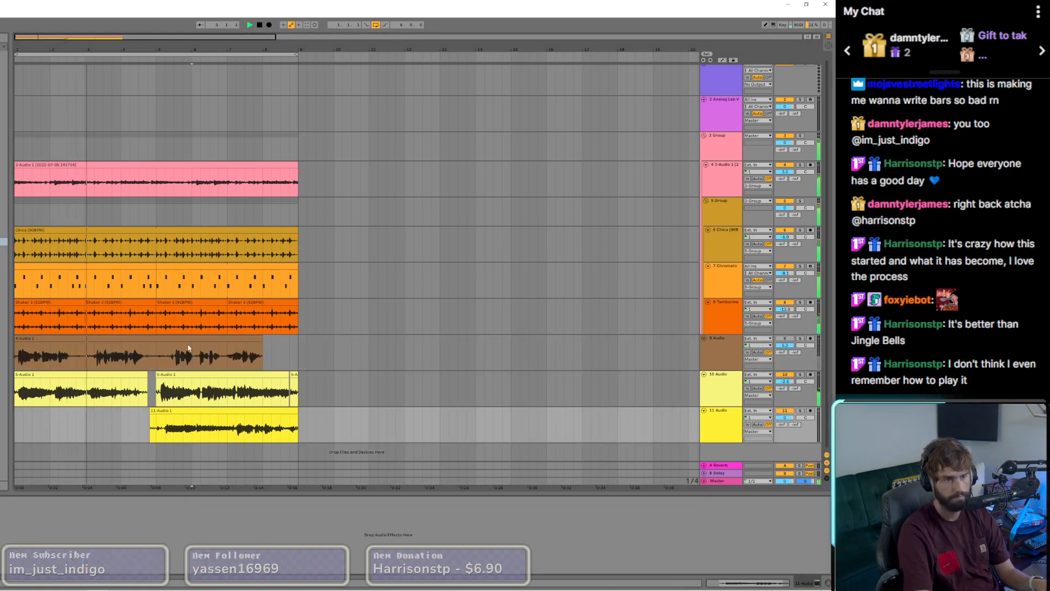
left_click(183, 351)
left_click(226, 440)
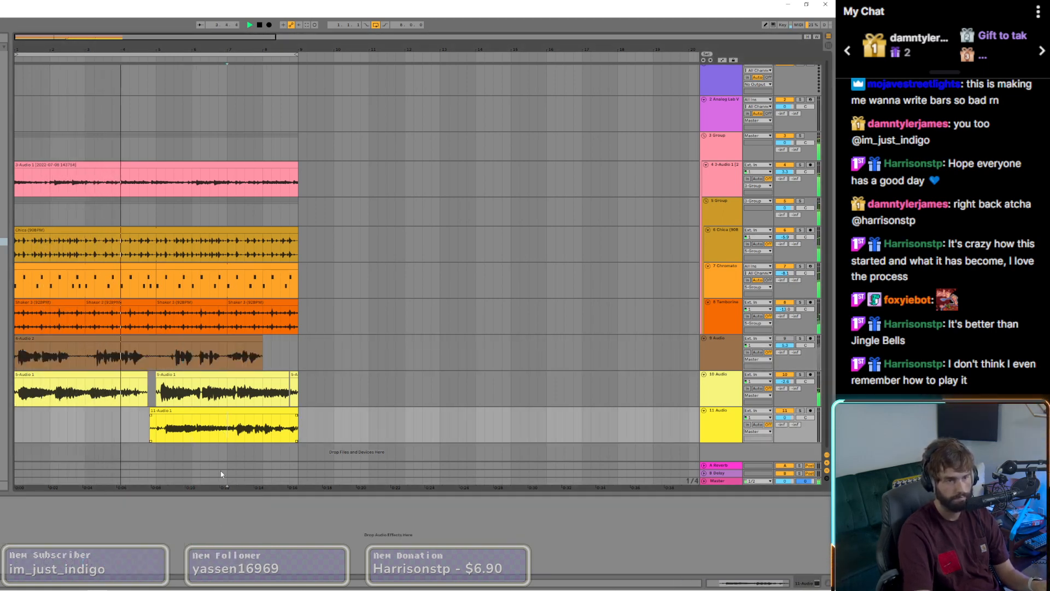
Step: Copy the vocal effects, including the Valhalla reverb, from the 9 Audio track onto 11 Audio
left_click(192, 362)
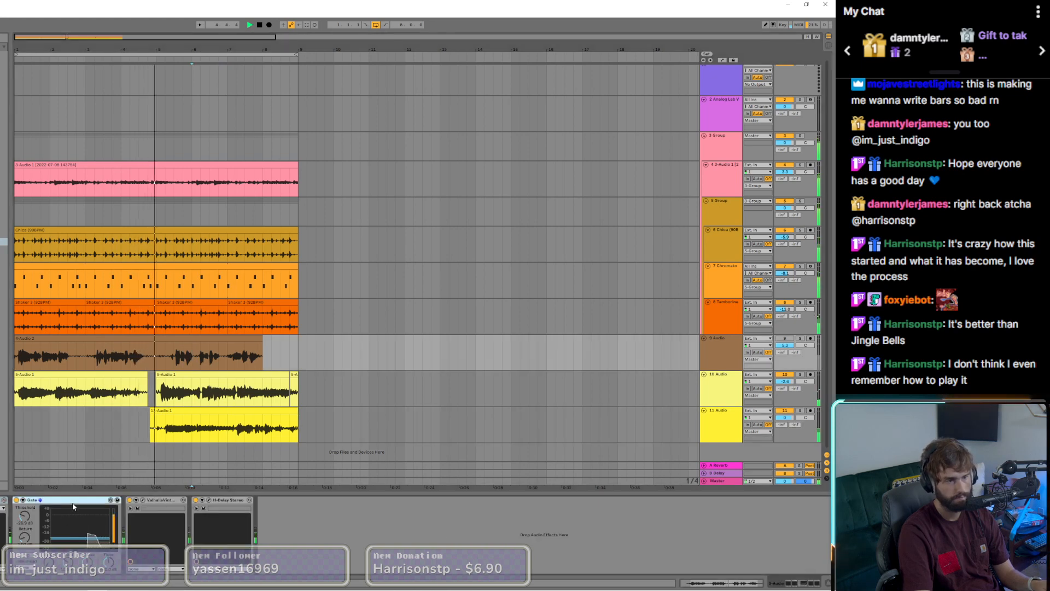
left_click(159, 500)
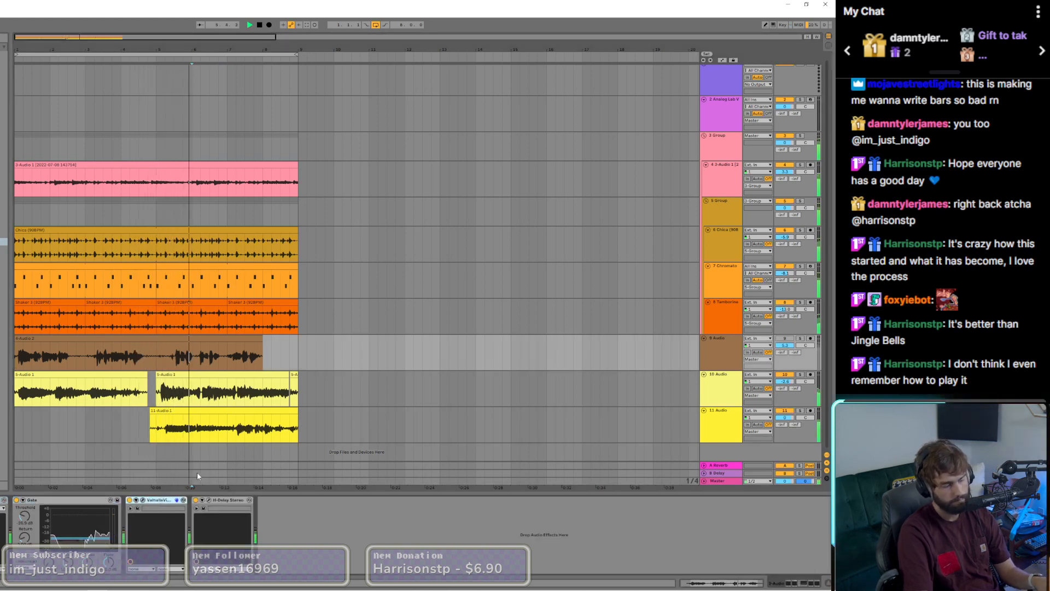
left_click(199, 440)
key("ctrl+v")
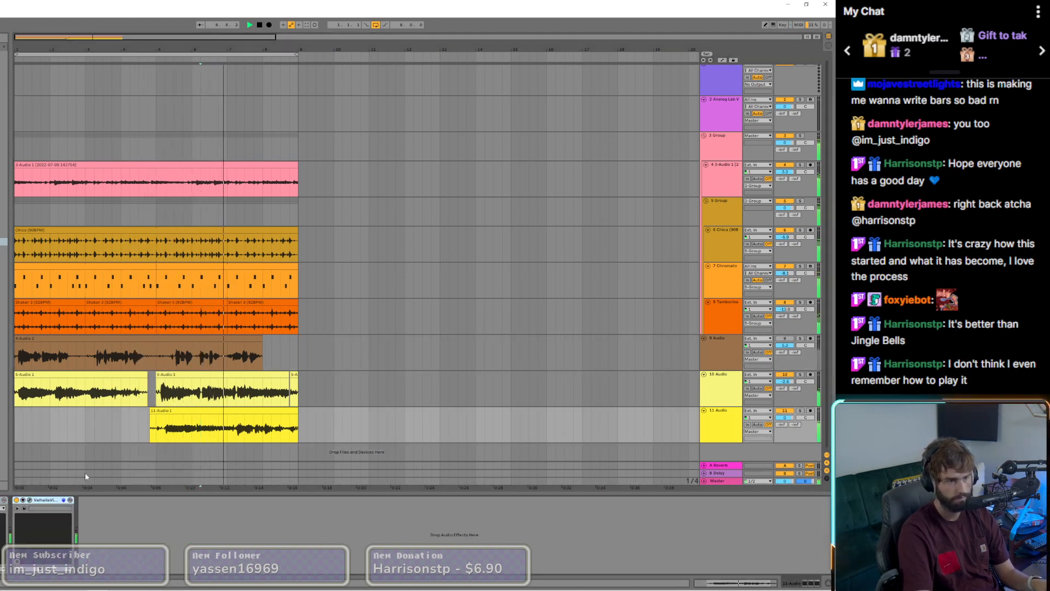
Step: Examine CamelCrusher on the 9 Audio and 11 Audio tracks and Vocalstrip 2 on 11 Audio
left_click(174, 366)
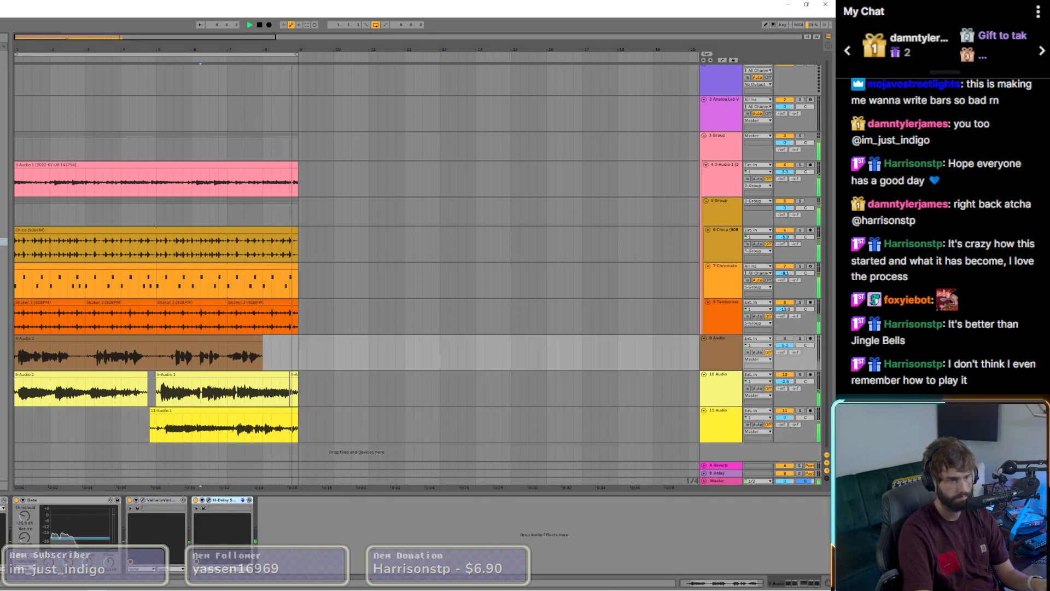
left_click(1, 500)
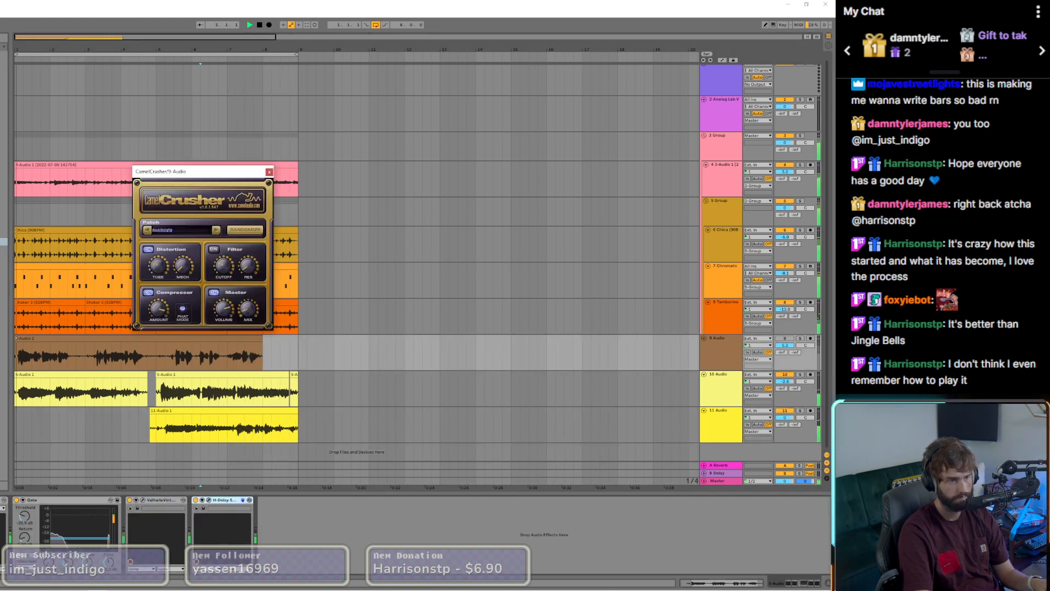
left_click(165, 436)
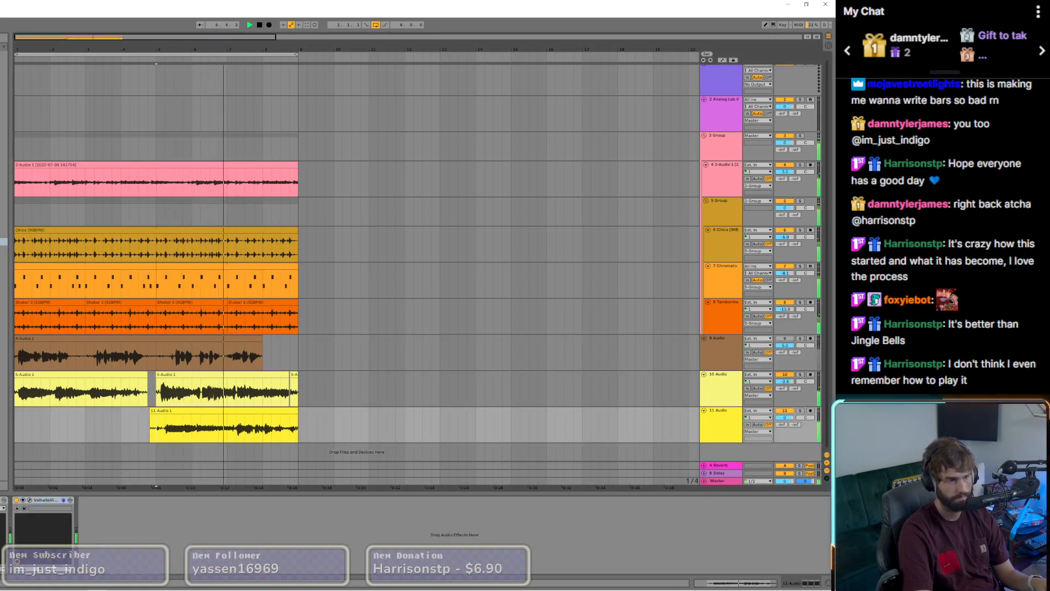
left_click(1, 500)
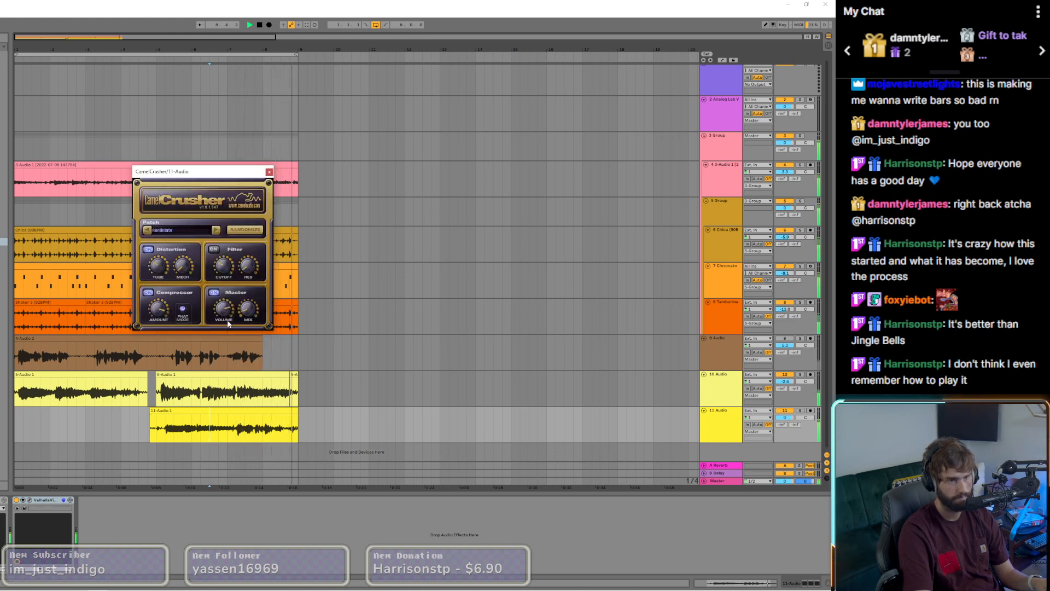
left_click(1, 500)
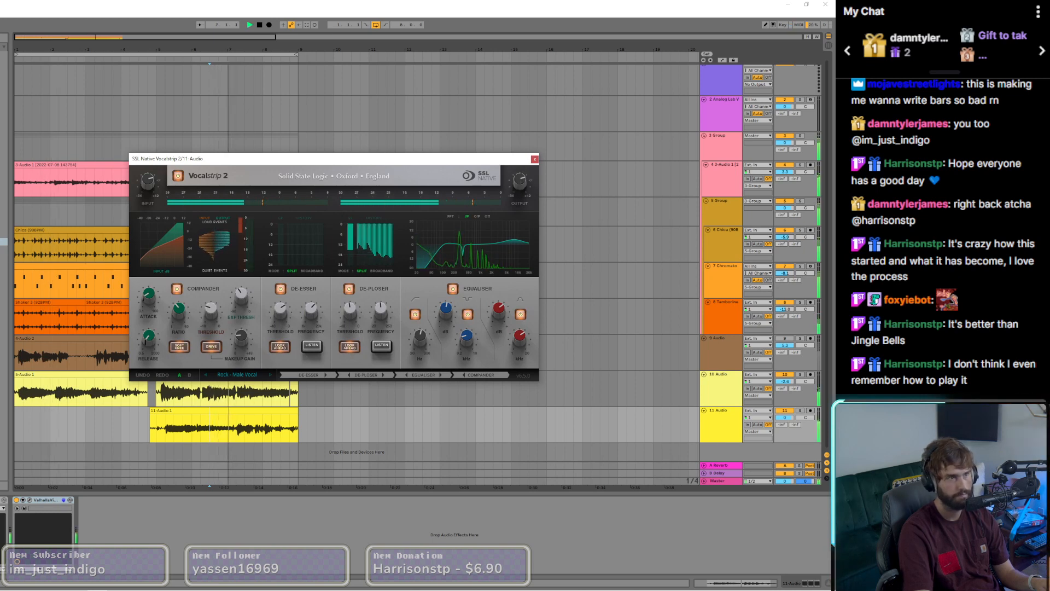
Step: Add an EQ Eight to 11 Audio with reduced lows and mids and raised highs, and close the Vocalstrip 2 window
left_click(1, 499)
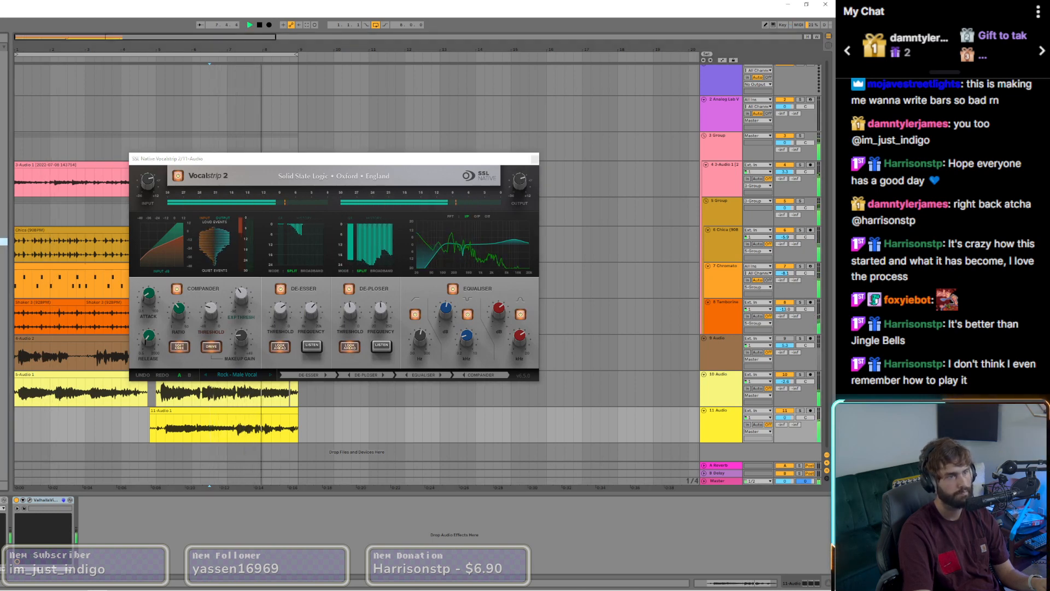
double_click(3, 241)
left_click(125, 536)
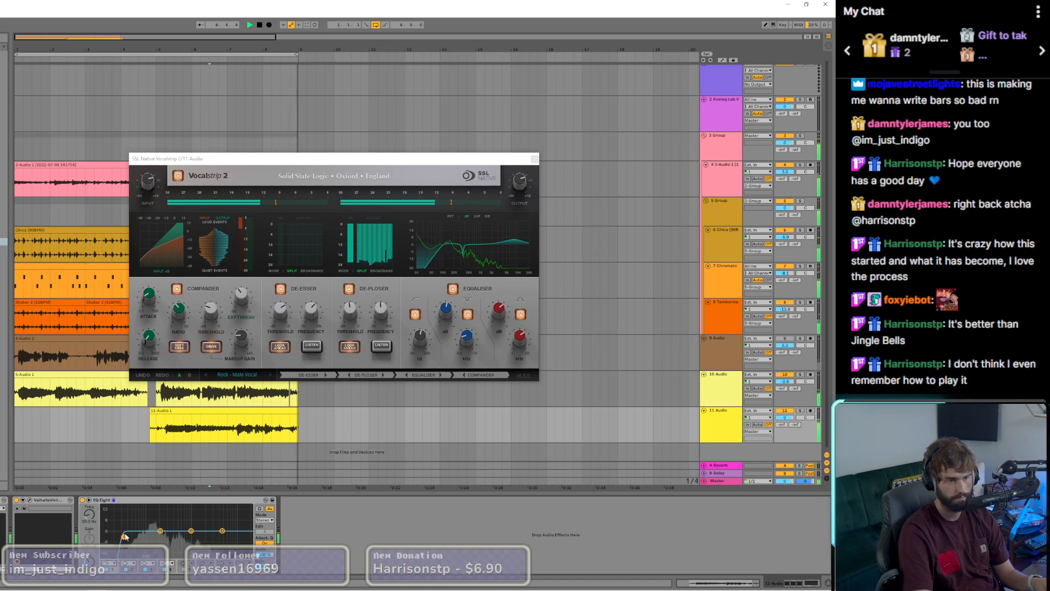
left_click_drag(124, 537, 191, 535)
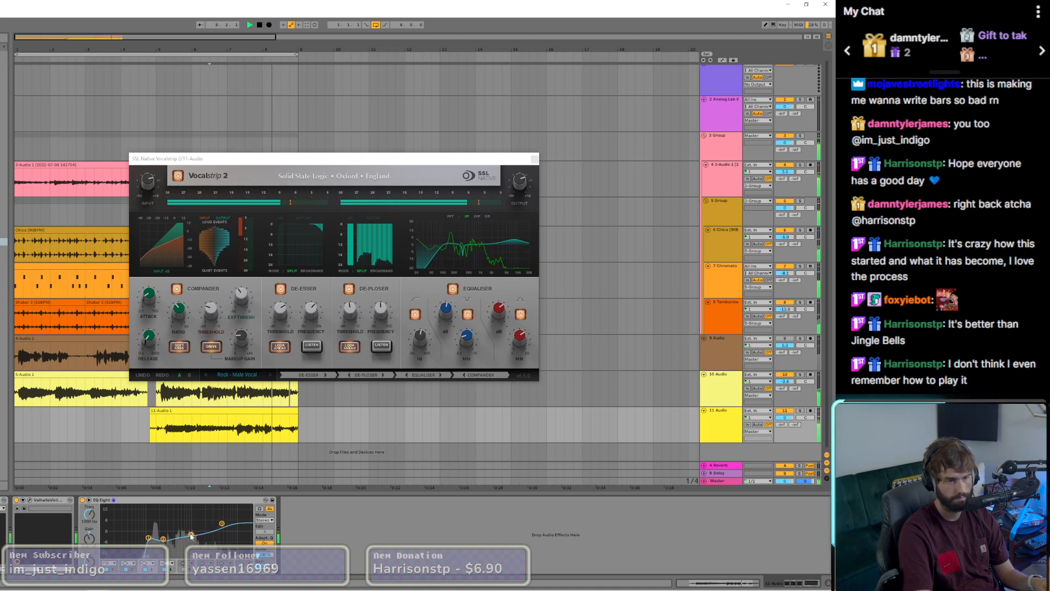
left_click(521, 180)
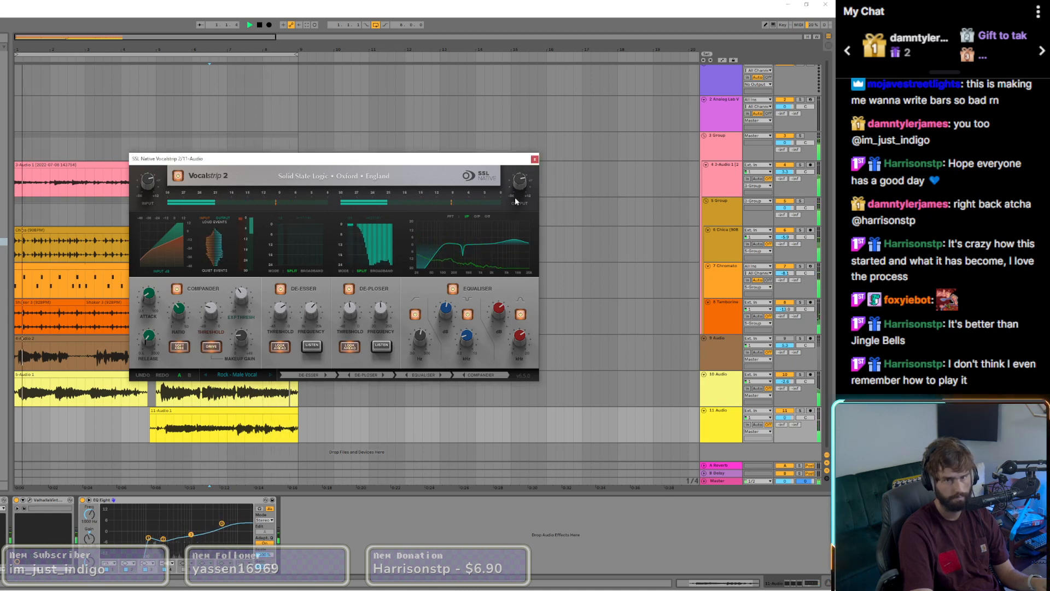
left_click(534, 159)
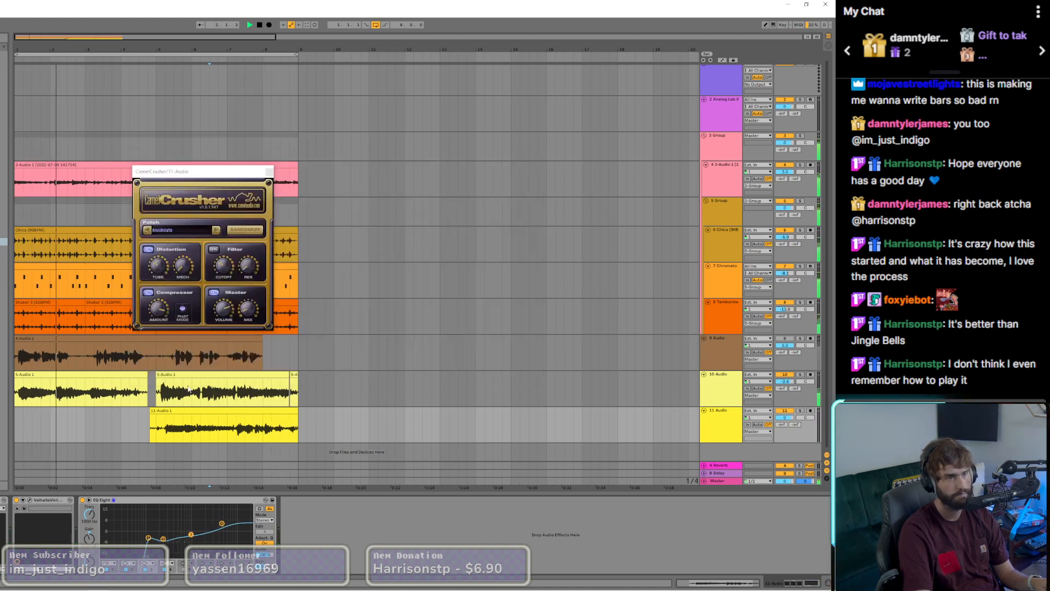
Step: Trim the start of the 11 Audio clip to bar 5 and copy Waves Tune Real-Time from 10 Audio onto its track
left_click(150, 432)
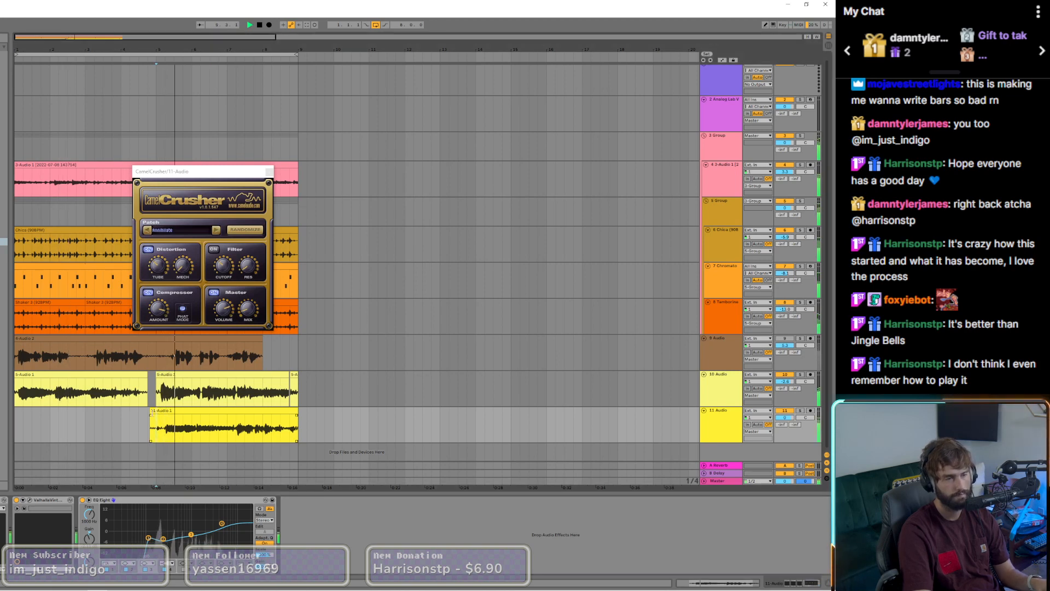
left_click_drag(152, 416, 157, 416)
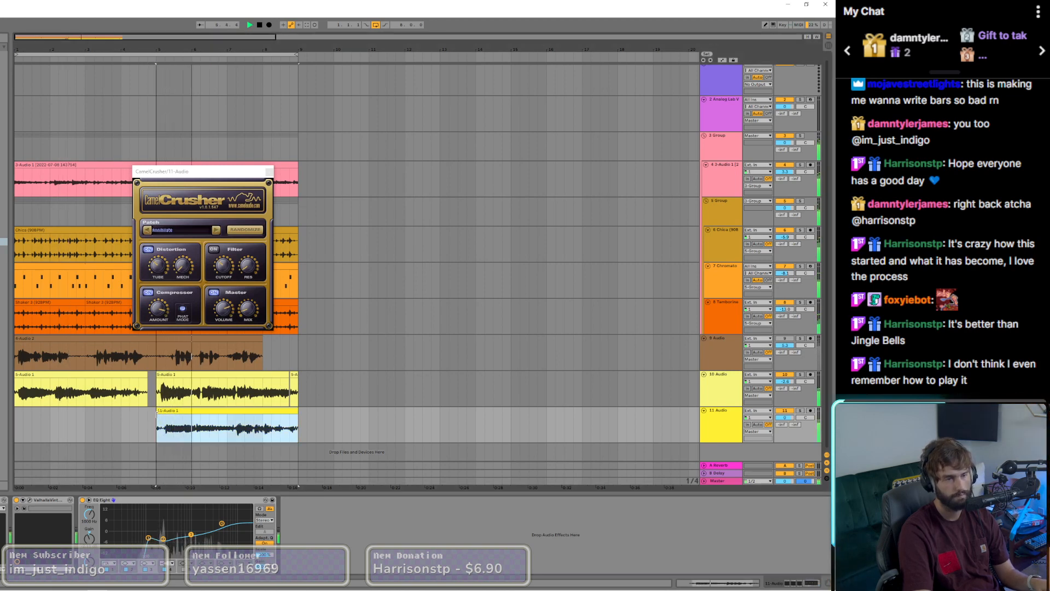
left_click(184, 374)
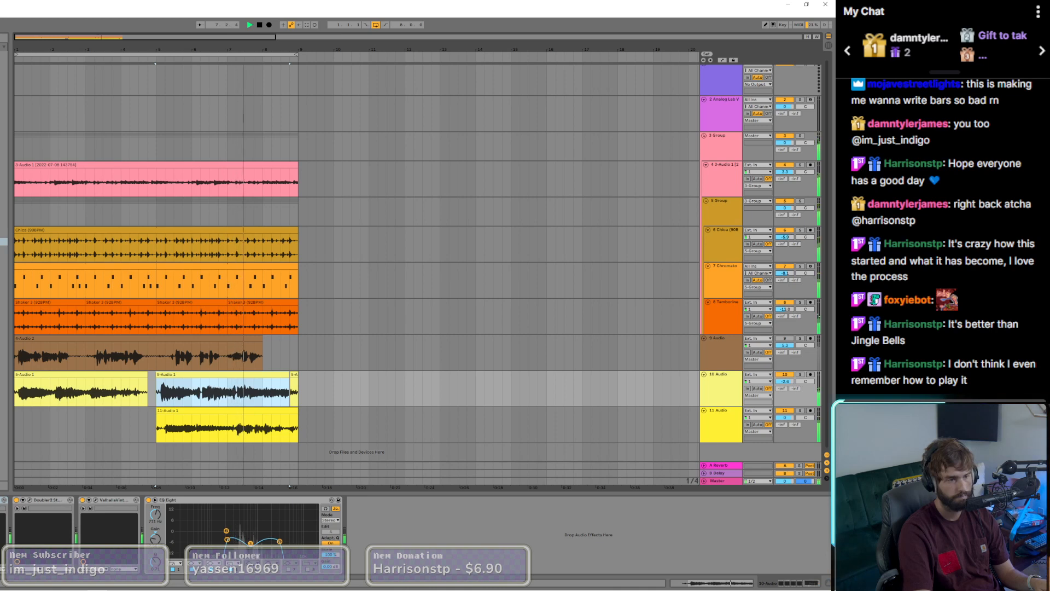
left_click(228, 416)
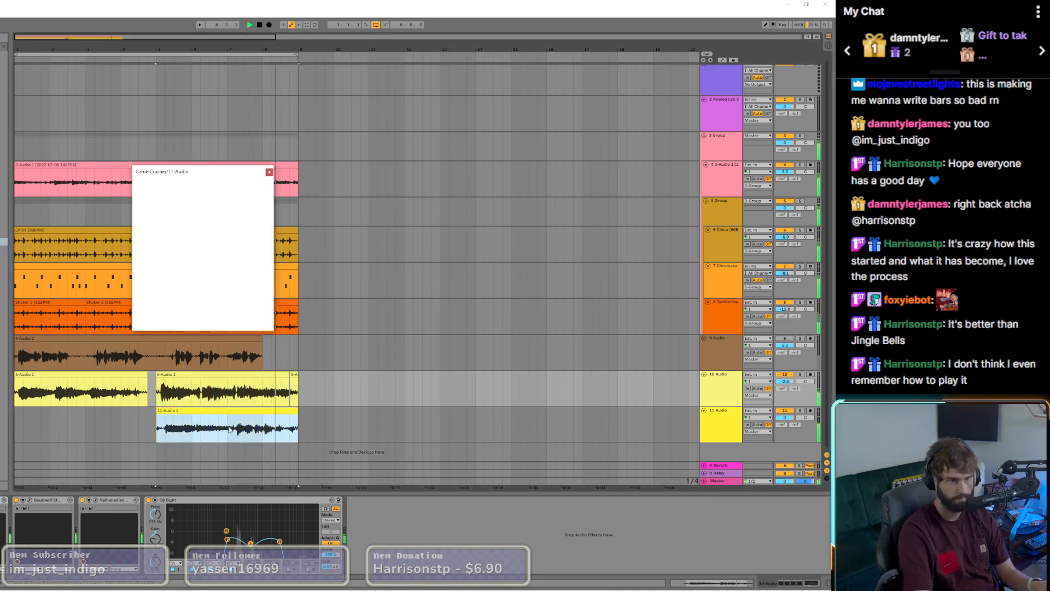
key("ctrl+v")
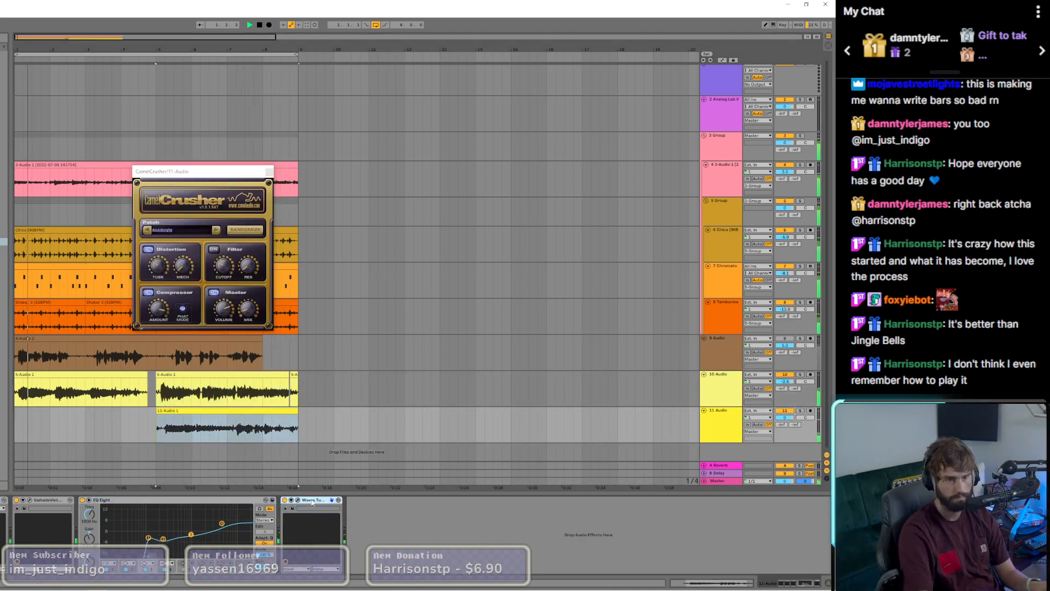
left_click(188, 411)
key("space")
key("space")
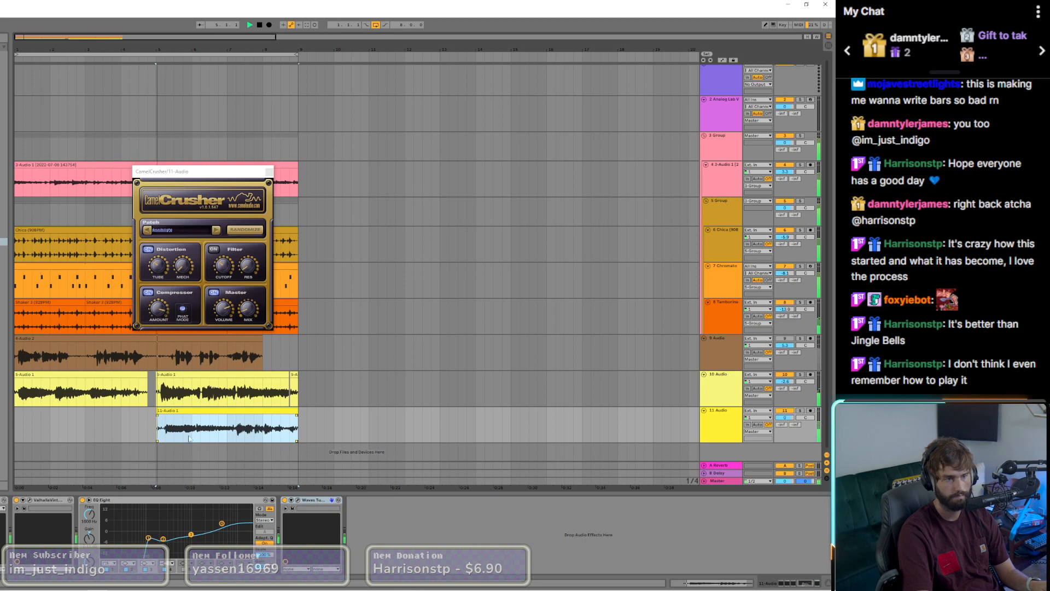
Step: Set the note transition of Waves Tune Real-Time on 11 Audio to 24.6 ms, adjust its speed and close the plugin windows
left_click(297, 500)
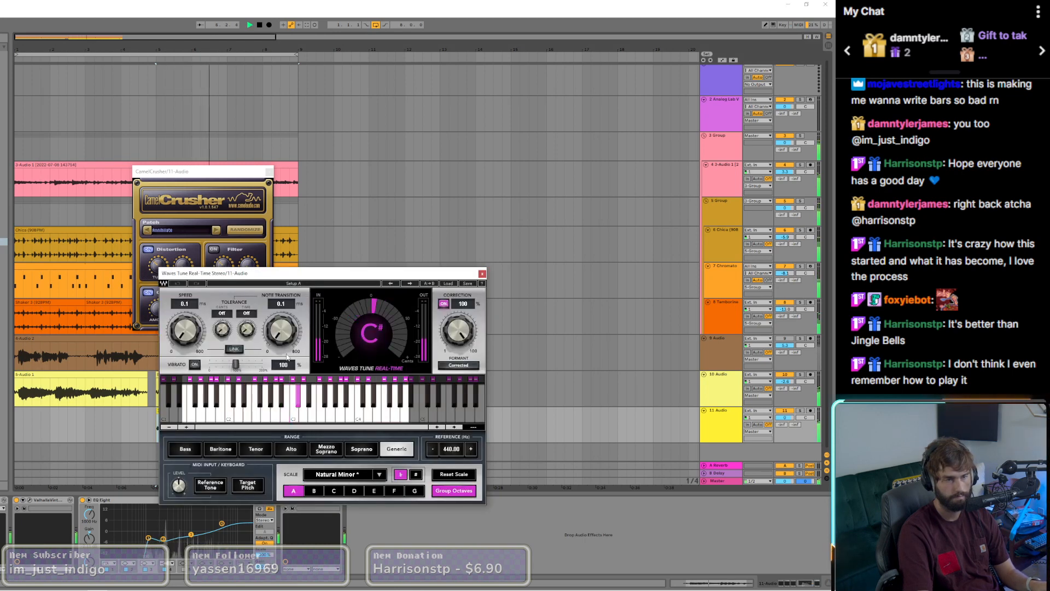
left_click_drag(278, 335, 278, 326)
type("10")
key("Return")
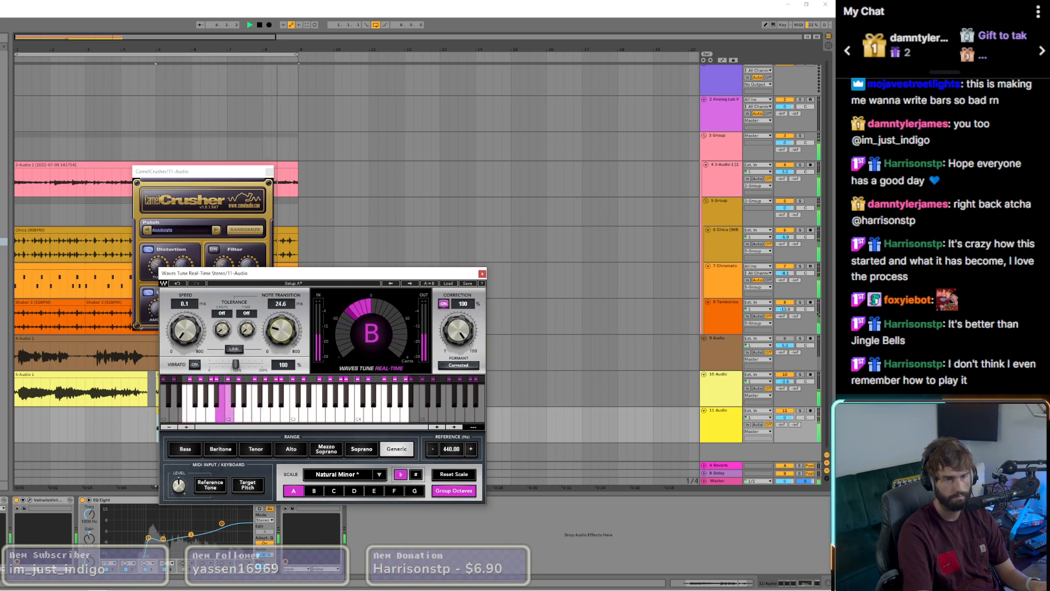
left_click_drag(185, 332, 185, 324)
left_click(481, 274)
left_click(269, 171)
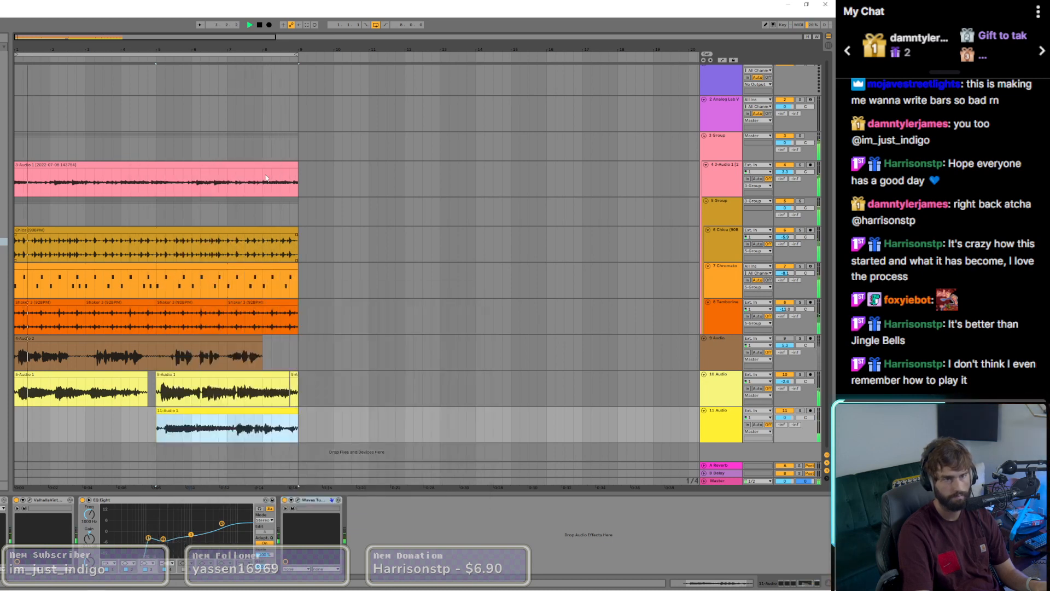
Step: Adjust a mid band in the guitar track's EQ Eight and change the 11 Audio vocal track's volume
left_click(264, 169)
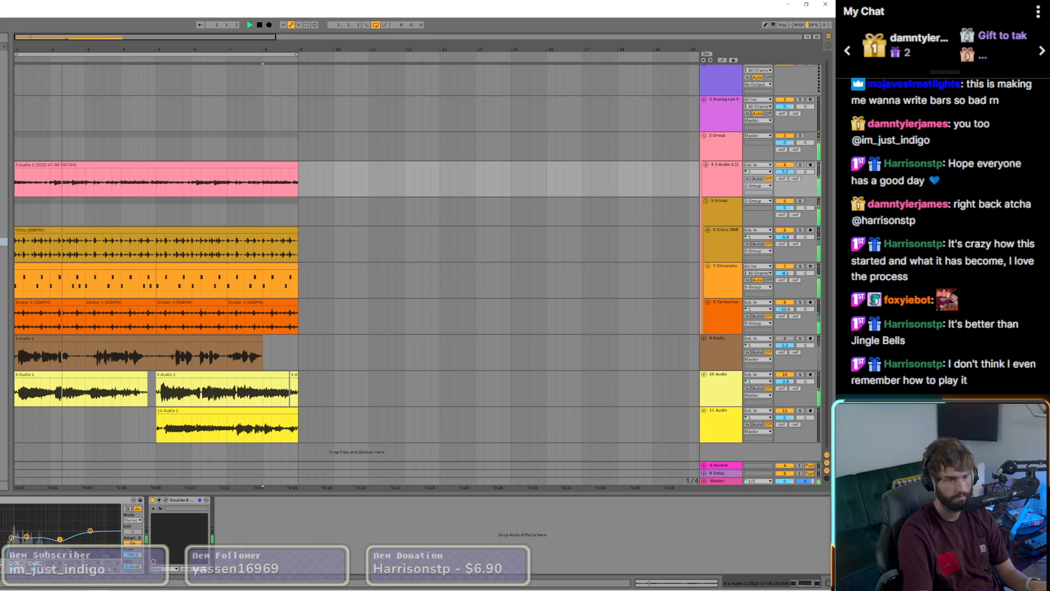
left_click_drag(61, 540, 69, 539)
left_click(196, 424)
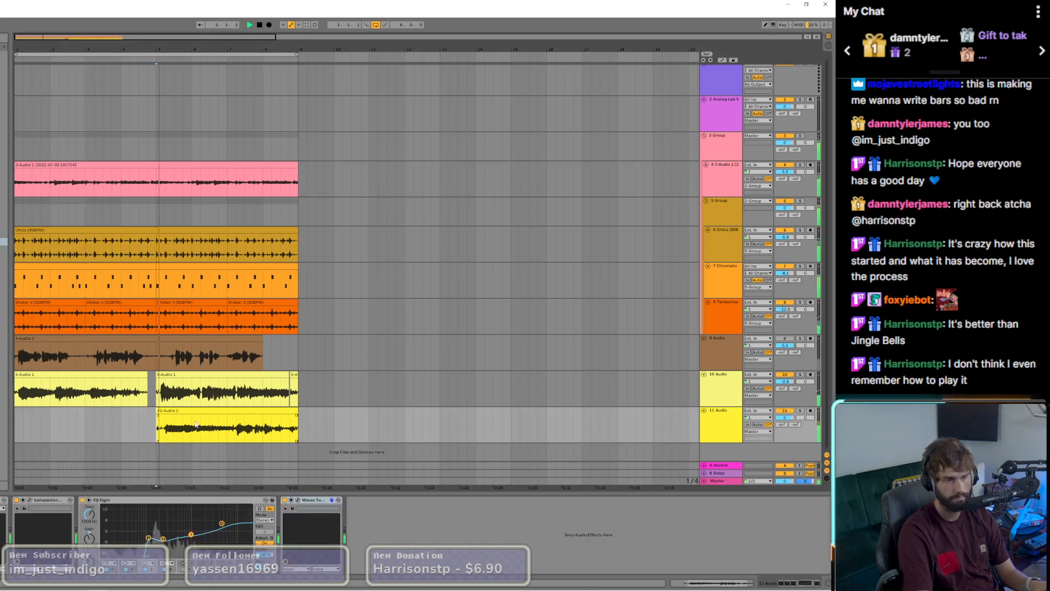
left_click_drag(791, 419, 791, 383)
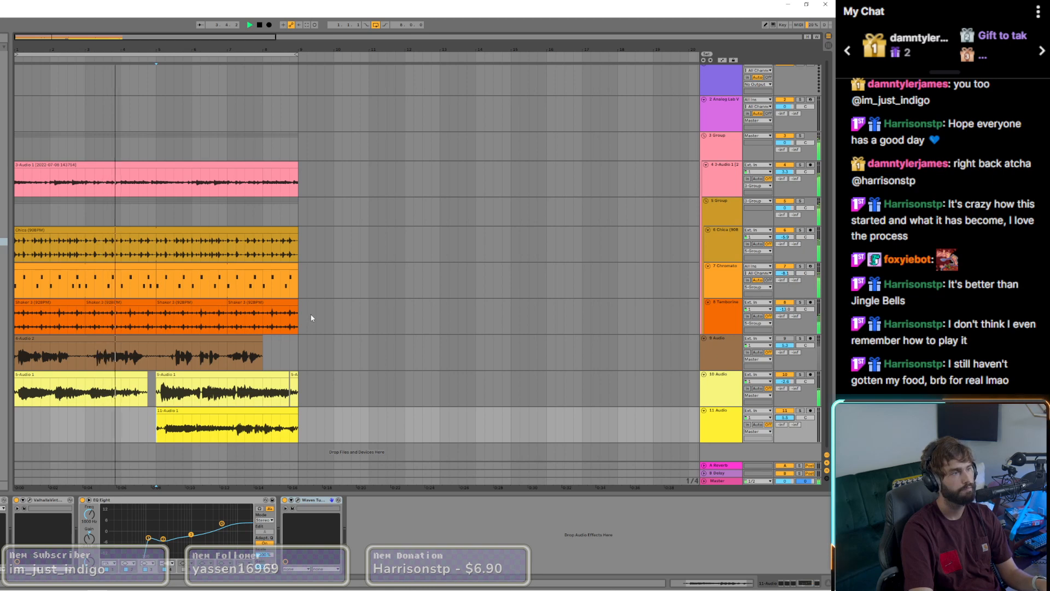
scroll(165, 418, "up", 3)
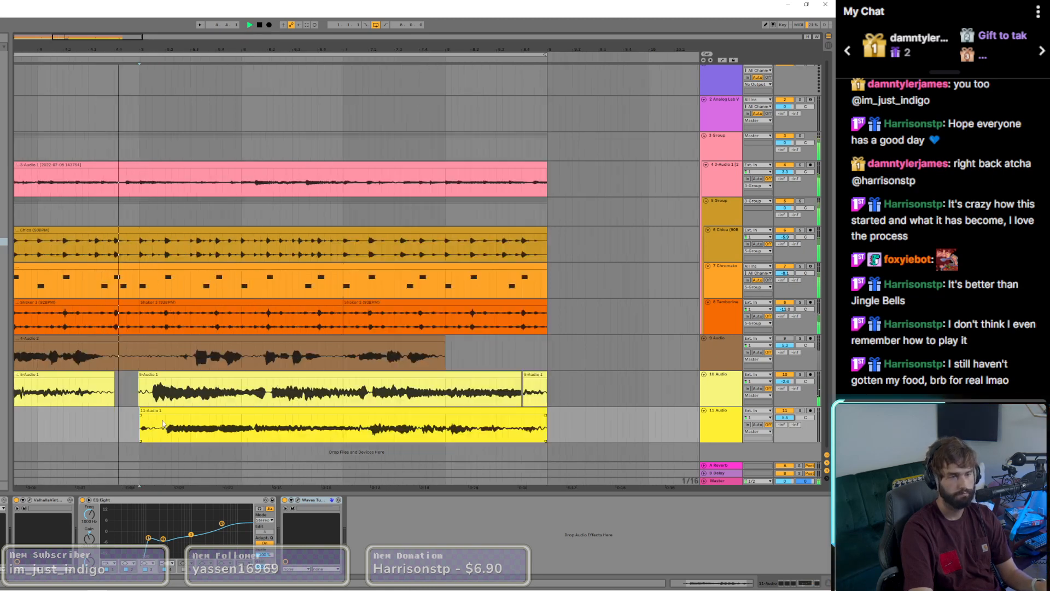
Step: Trim the start of the 11 Audio clip to about beat 5.2
left_click_drag(140, 418, 165, 416)
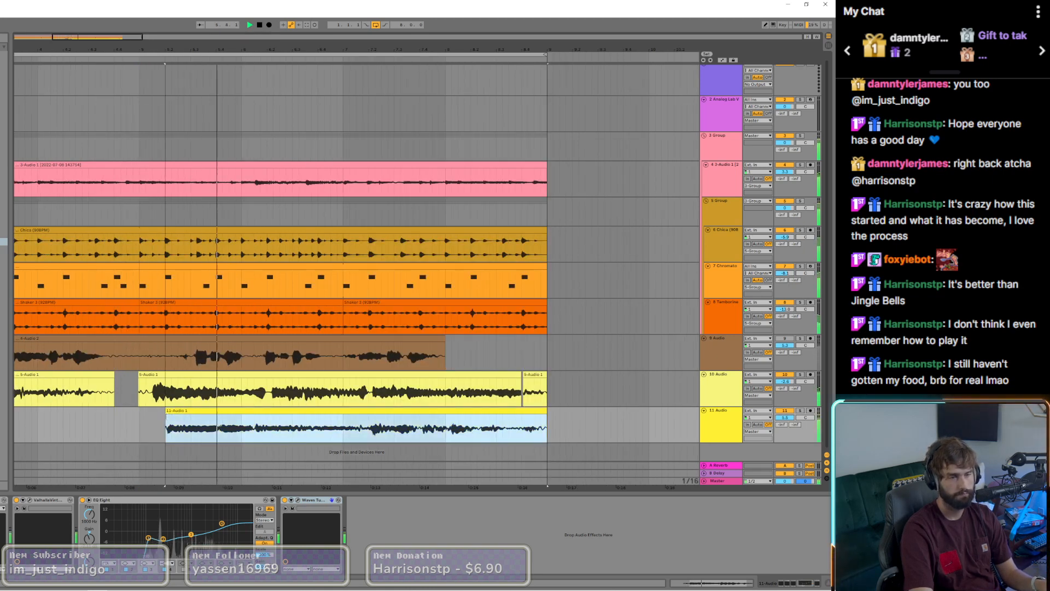
scroll(166, 419, "up", 10)
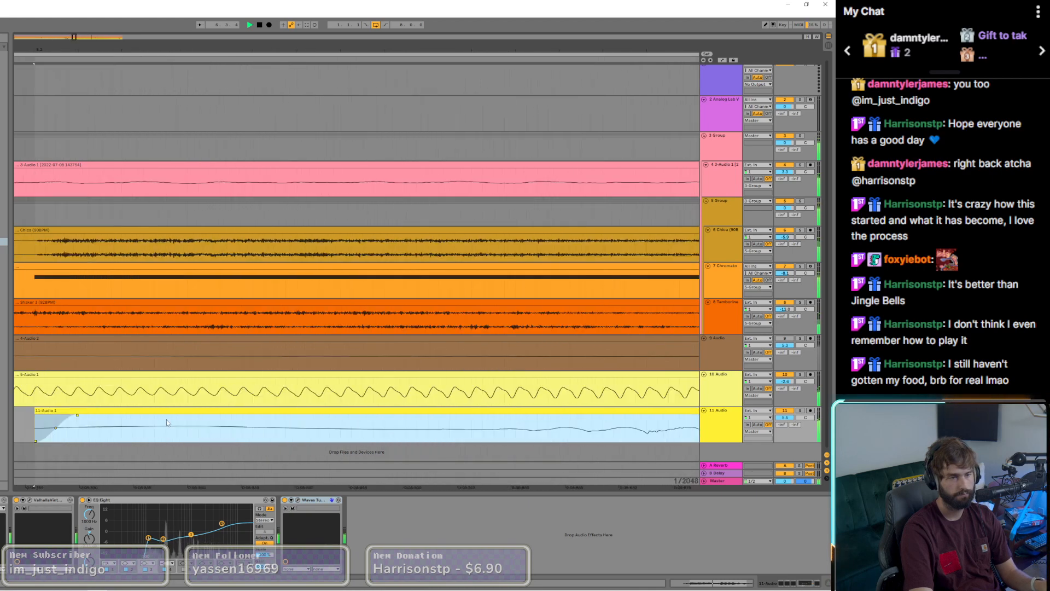
scroll(171, 417, "down", 10)
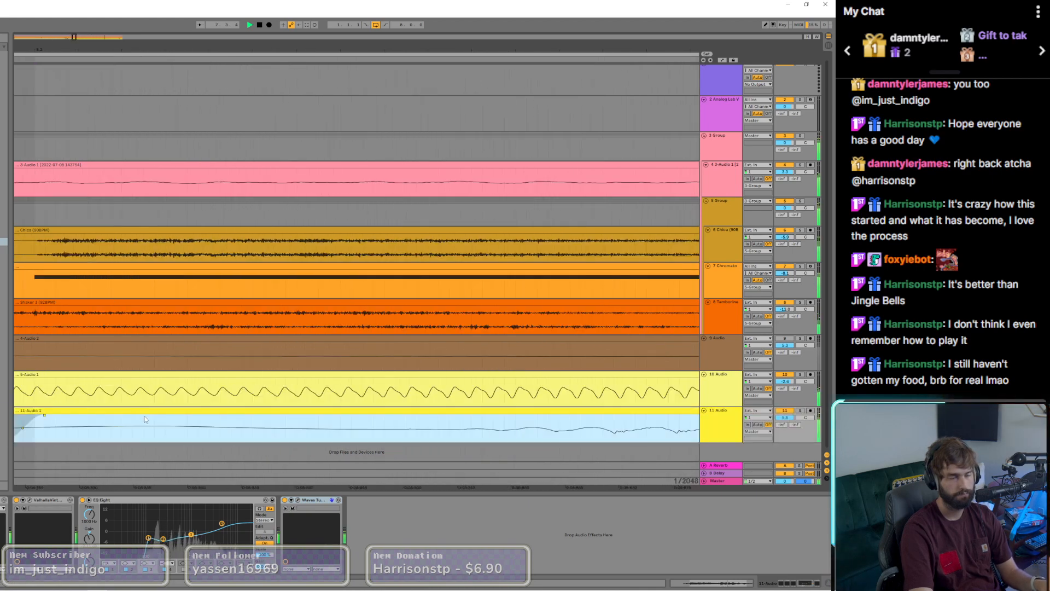
scroll(148, 422, "down", 5)
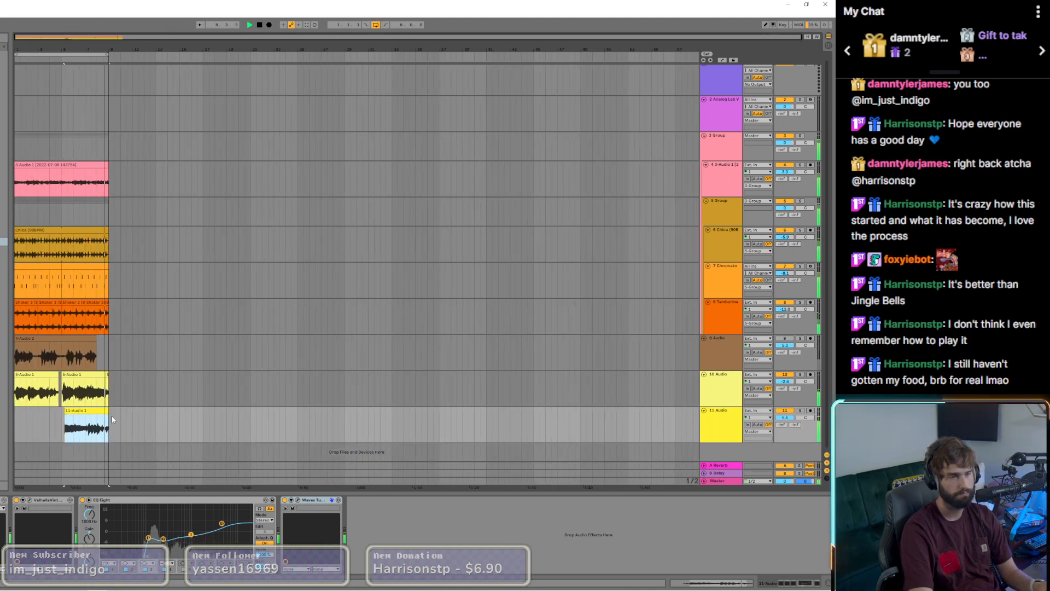
scroll(79, 321, "down", 3)
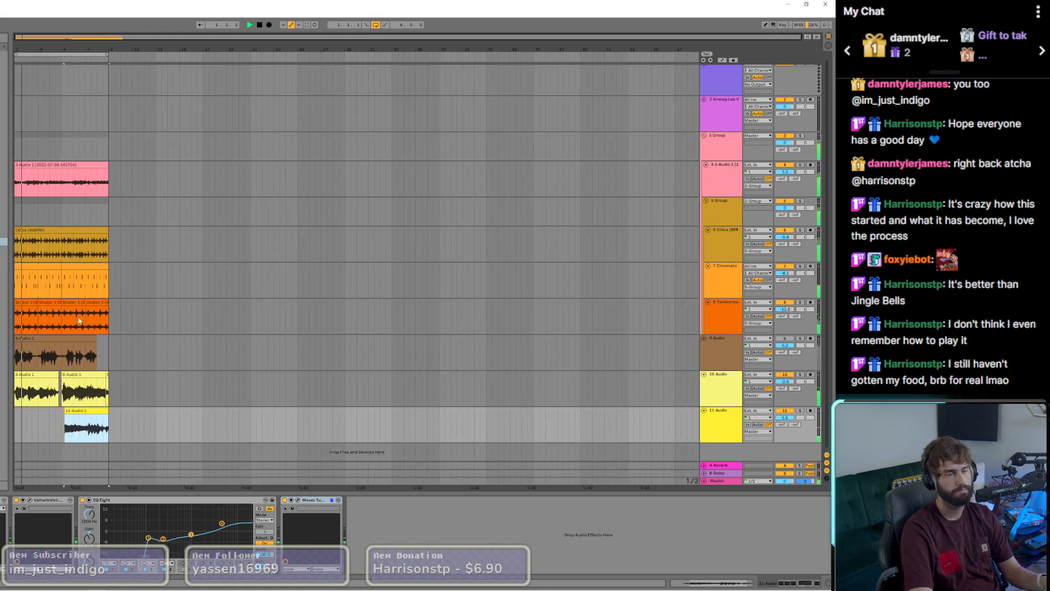
Step: Copy CamelCrusher from the 9 Audio track onto the 10 Audio vocal track and adjust the 10 Audio track's volume
left_click(53, 353)
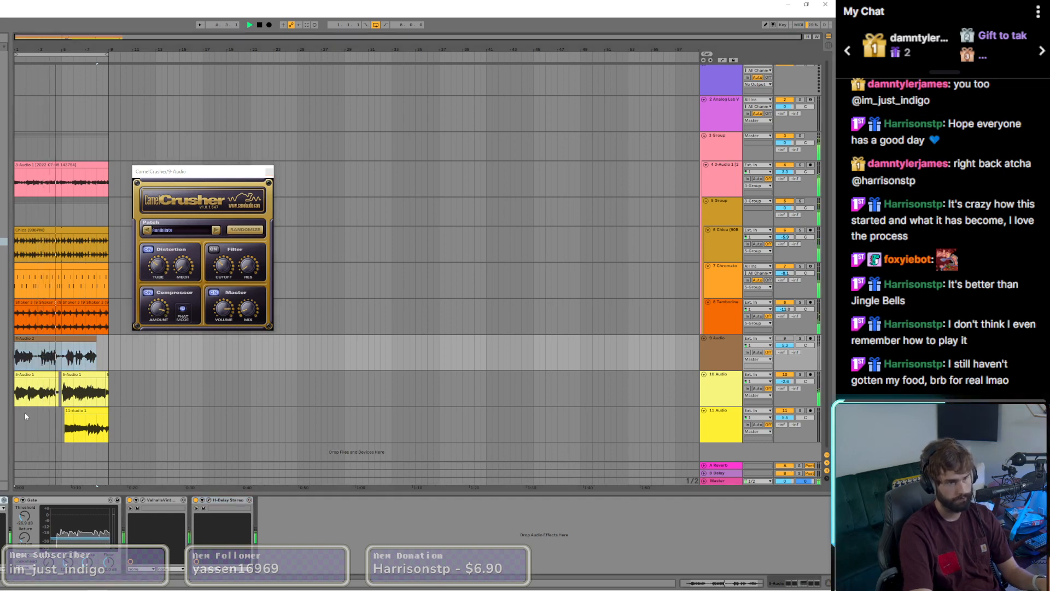
left_click(27, 394)
key("ctrl+v")
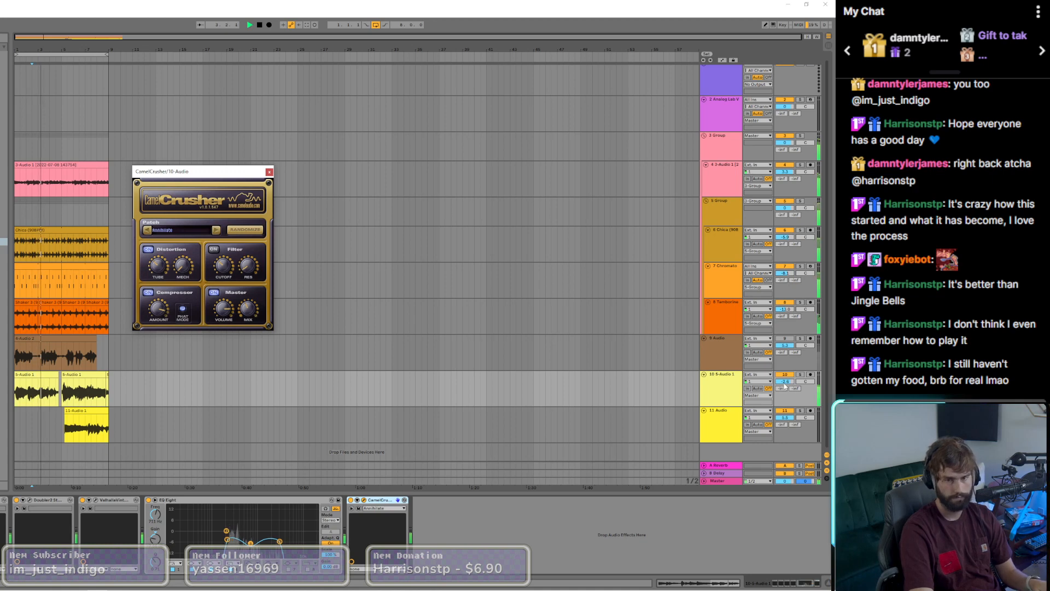
mouse_move(784, 386)
left_mouse_down()
mouse_move(785, 395)
mouse_move(785, 382)
left_mouse_up()
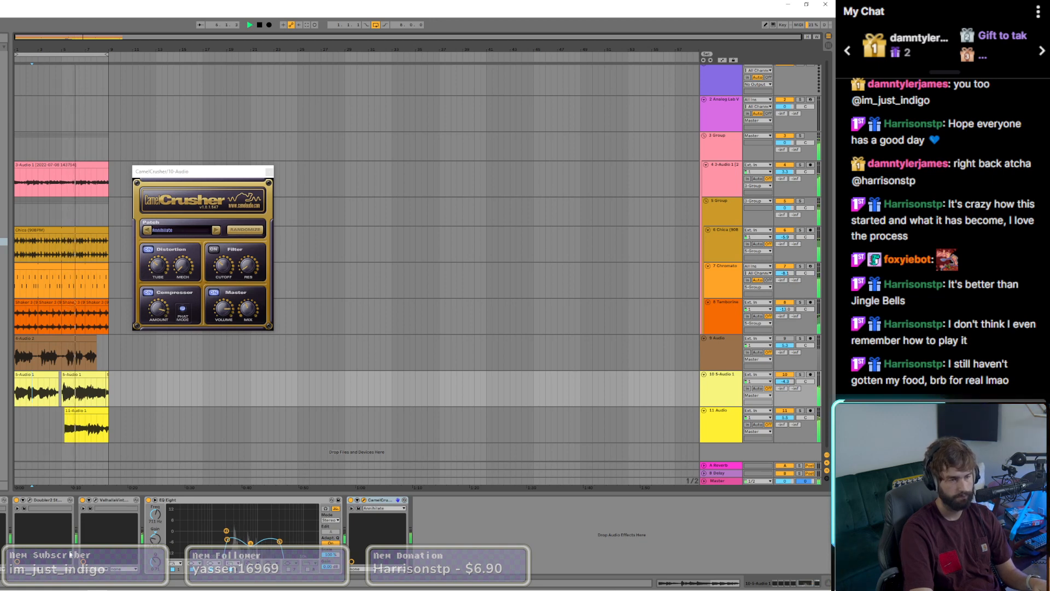
Step: Set the mix of ValhallaVintageVerb on the 10 Audio track to 42.0 % and close its window
left_click(109, 501)
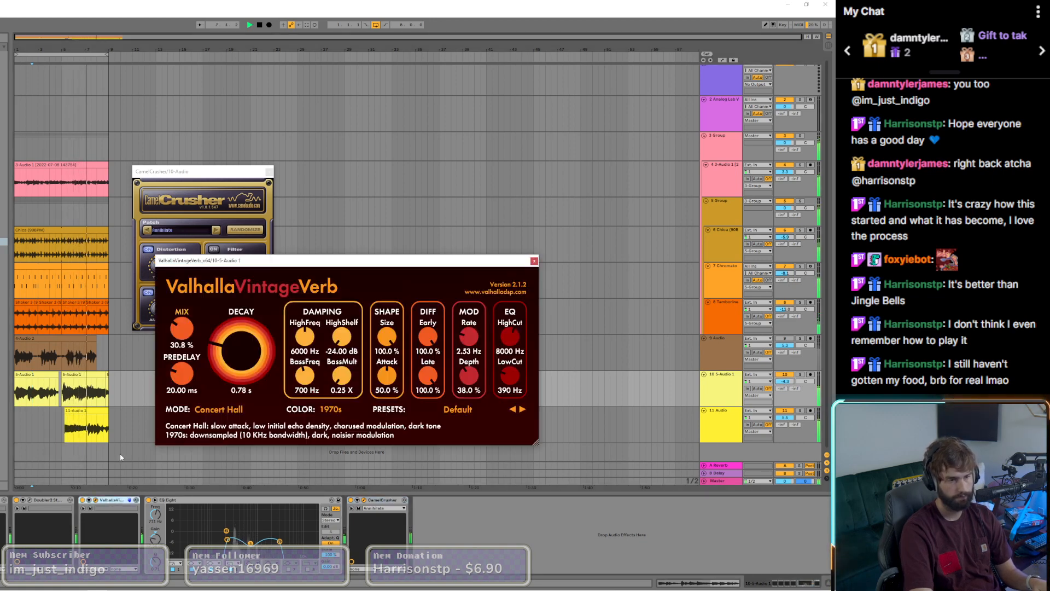
left_click_drag(192, 327, 192, 321)
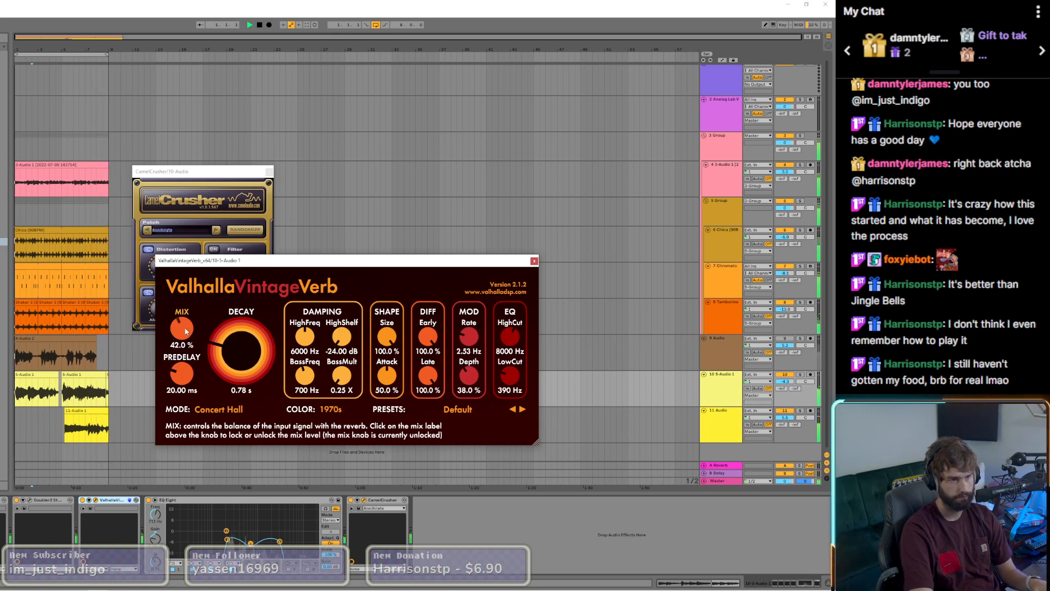
left_click(534, 261)
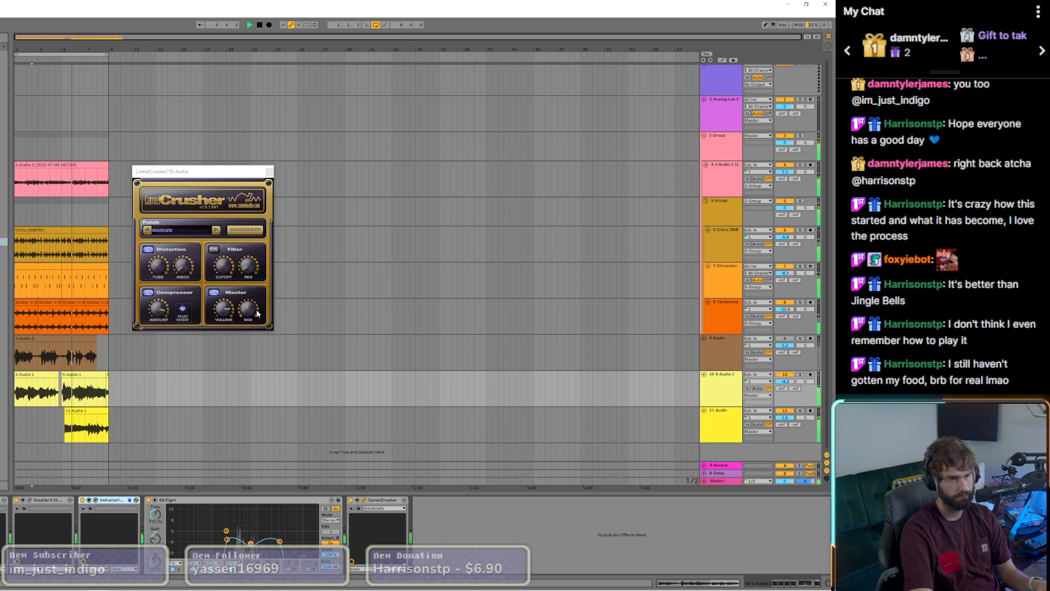
Step: Add a new MIDI track with the Analog Lab V instrument below the 11 Audio track
left_click(75, 268)
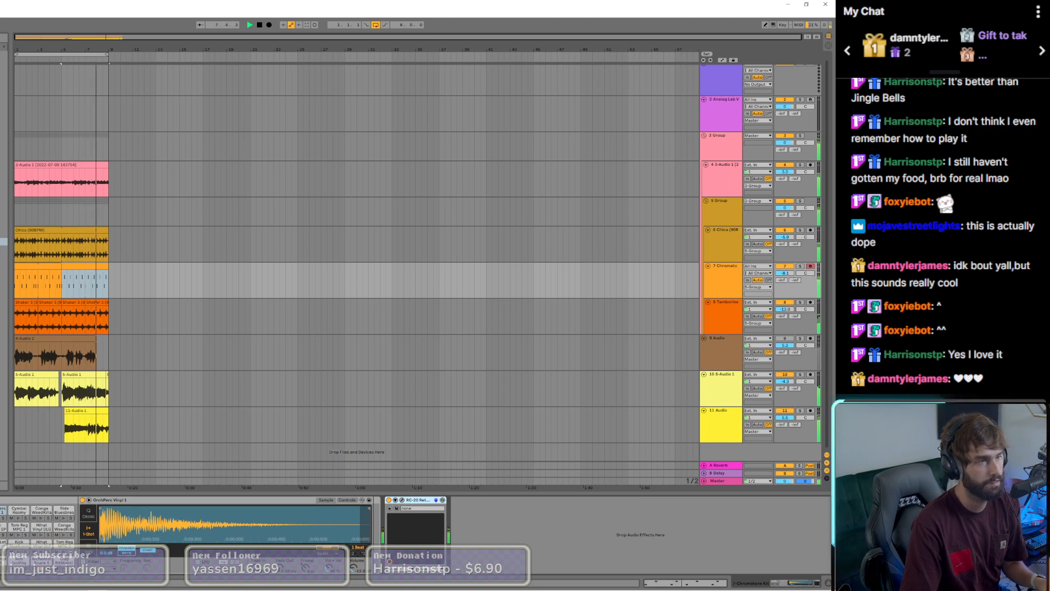
right_click(735, 432)
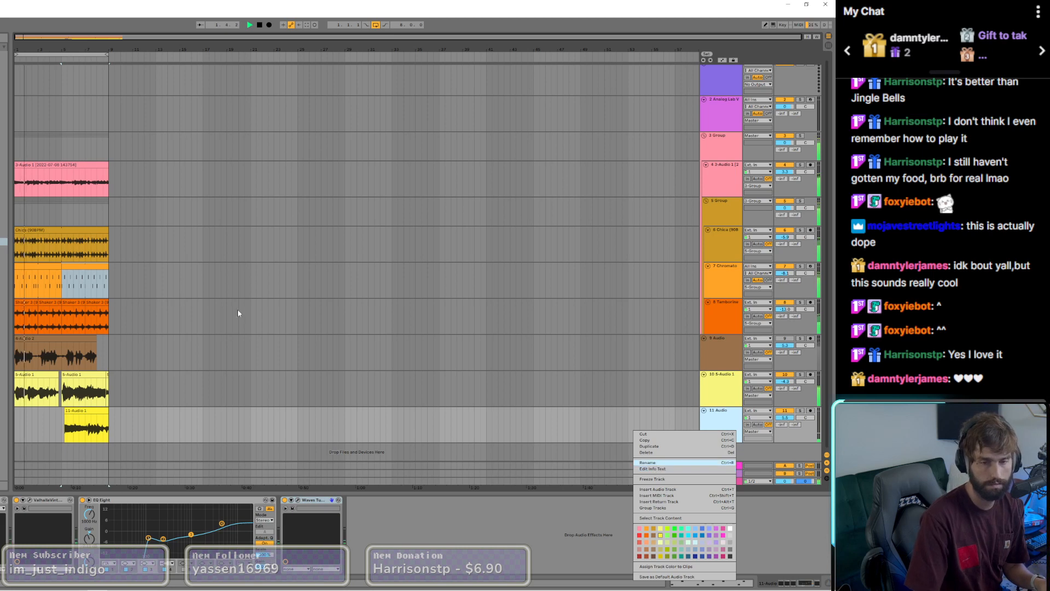
left_click(21, 454)
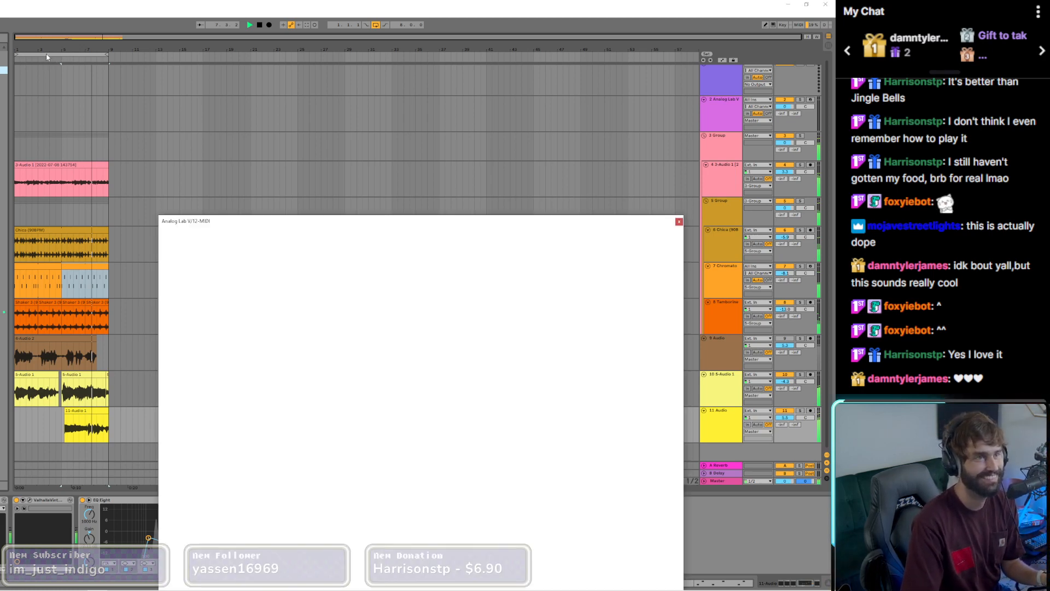
Step: Duplicate the whole eight-bar arrangement directly after itself and extend the loop to end at bar 17
left_click(60, 55)
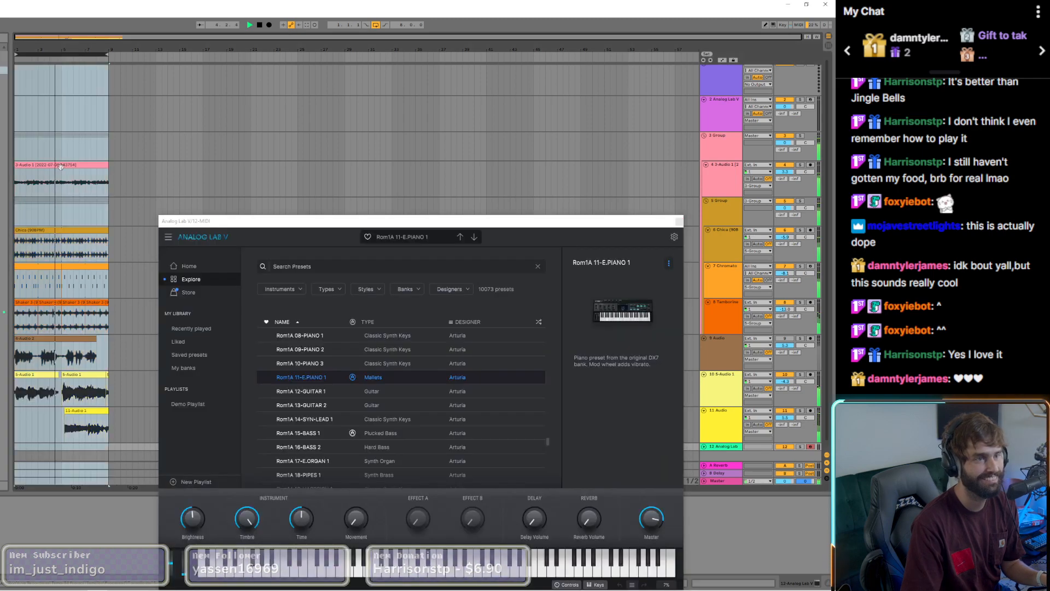
key("ctrl+d")
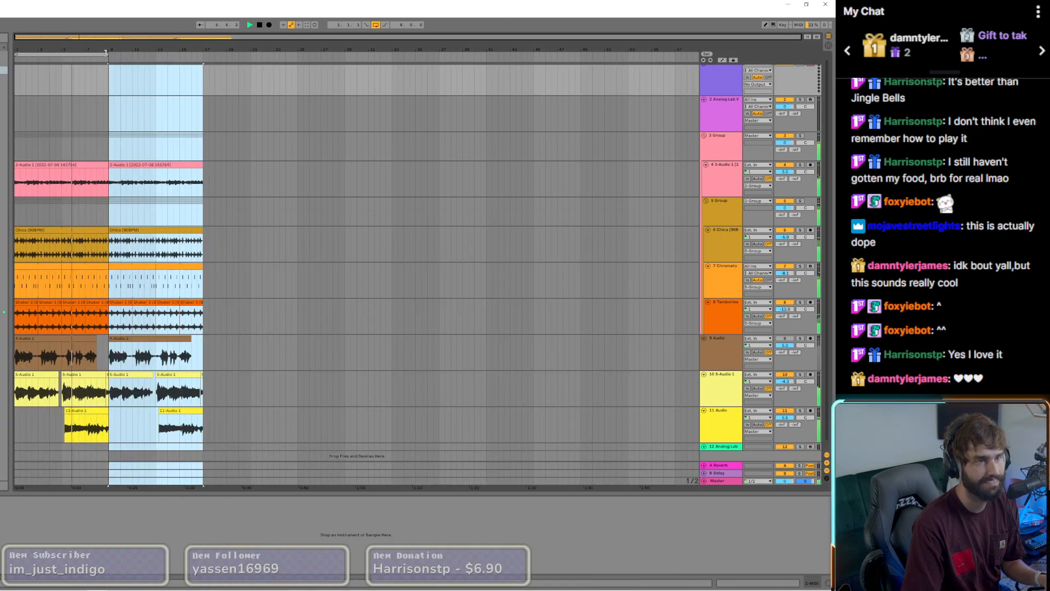
left_click_drag(105, 53, 202, 53)
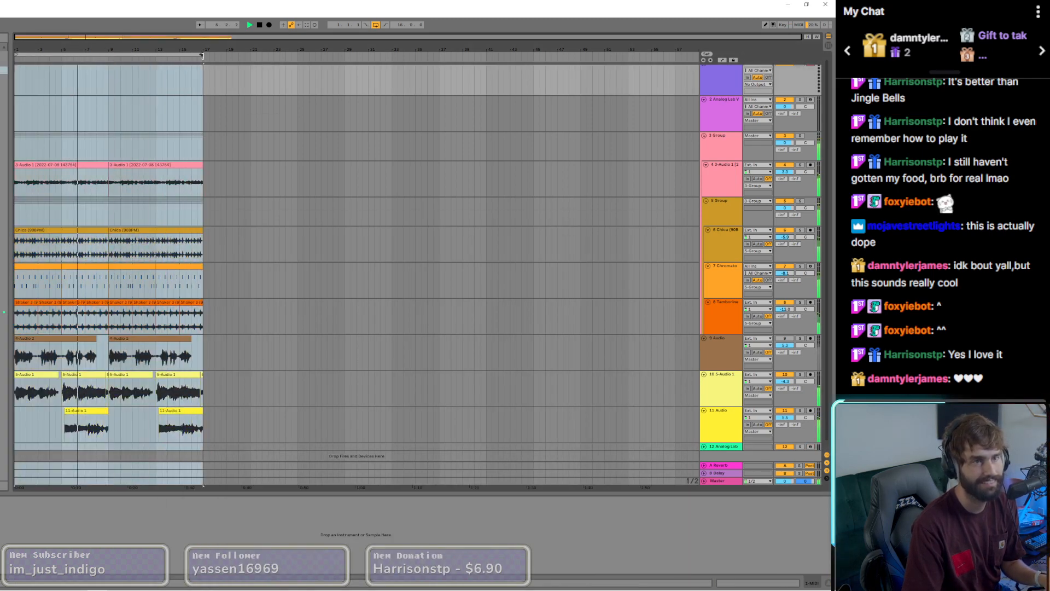
Step: Filter the presets of Analog Lab V on track 12 by the Jazz/Blues genre and load Wobble Piano
scroll(222, 228, "down", 1)
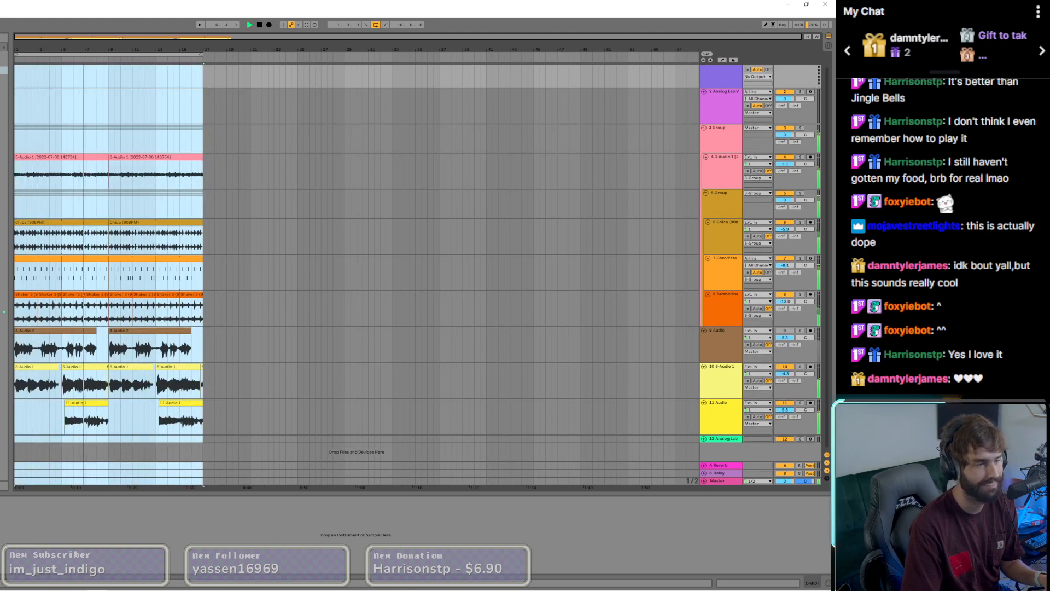
left_click(721, 439)
left_click_drag(399, 221, 231, 137)
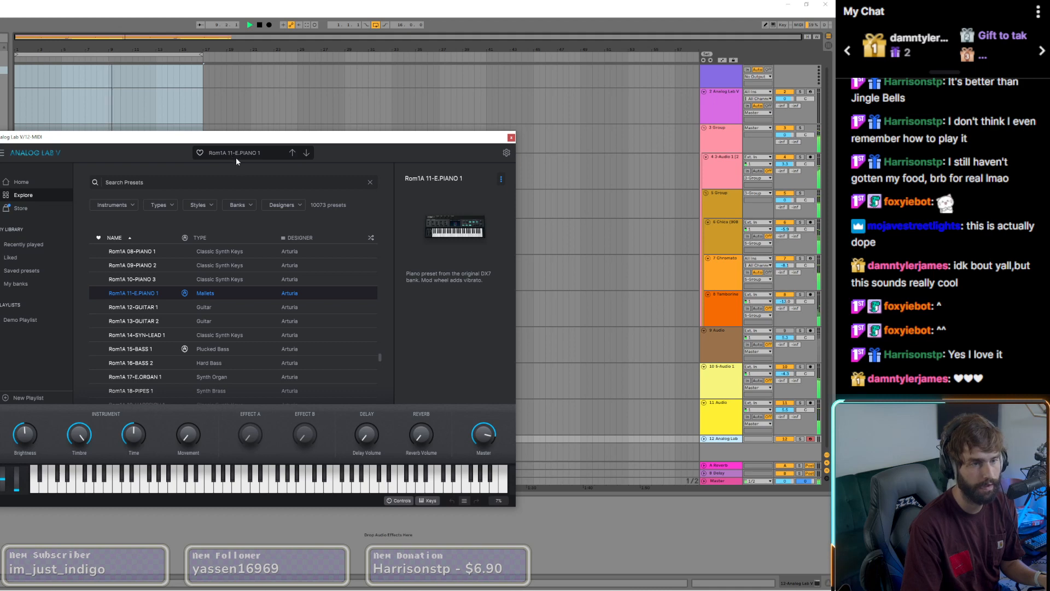
left_click(206, 205)
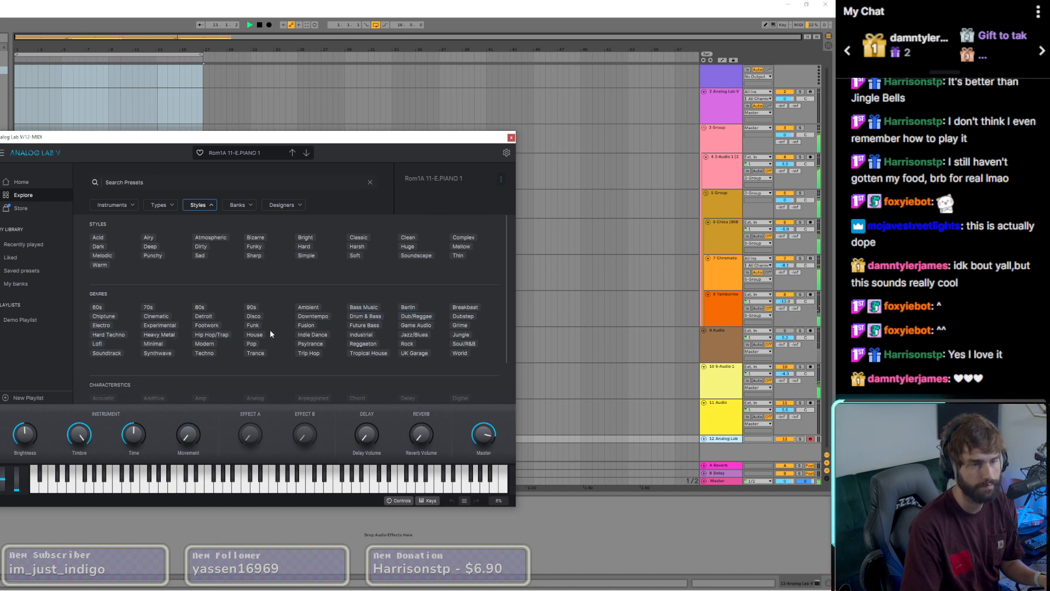
left_click(419, 336)
left_click(363, 205)
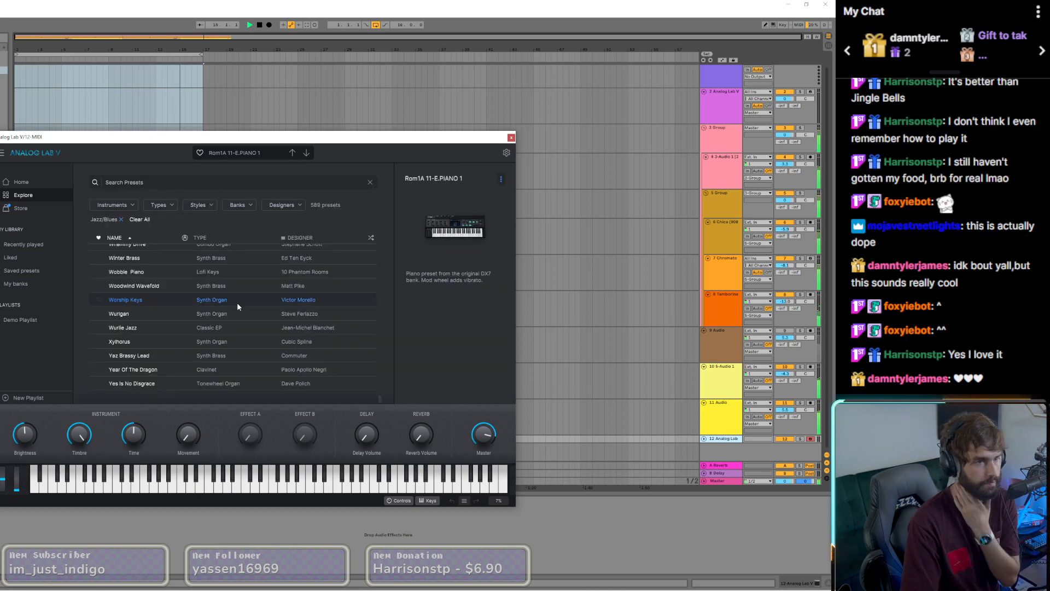
left_click(172, 272)
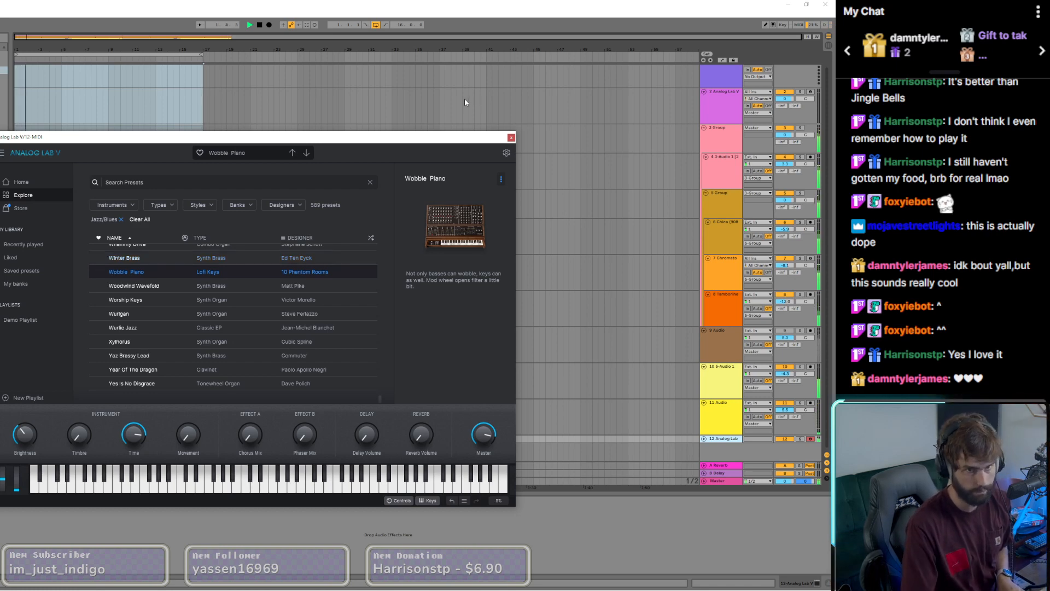
Step: Close the Analog Lab V window, unfold track 12 and adjust its volume
left_click(511, 138)
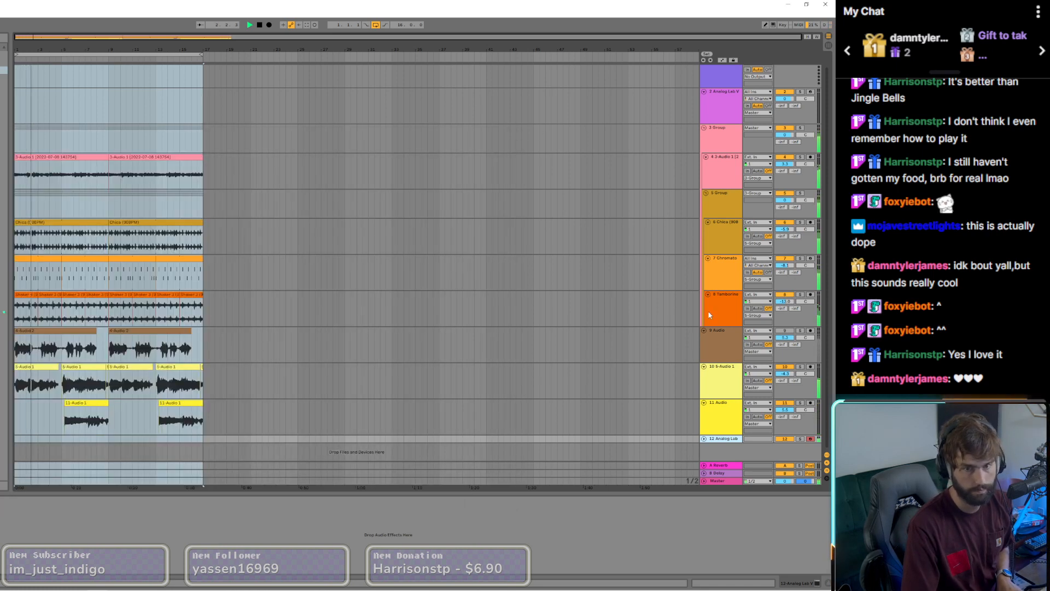
left_click(704, 438)
left_click(785, 436)
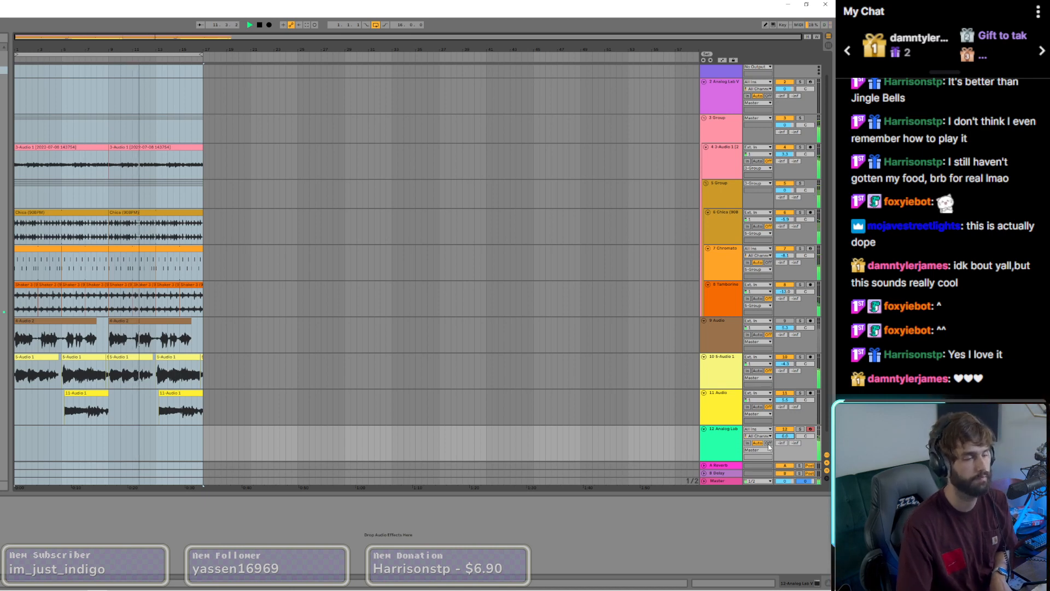
Step: Reopen Analog Lab V and audition the presets Wurlgan, Worship Keys, Yaz Brassy Lead and Year Of The Dragon
key("ctrl+alt+p")
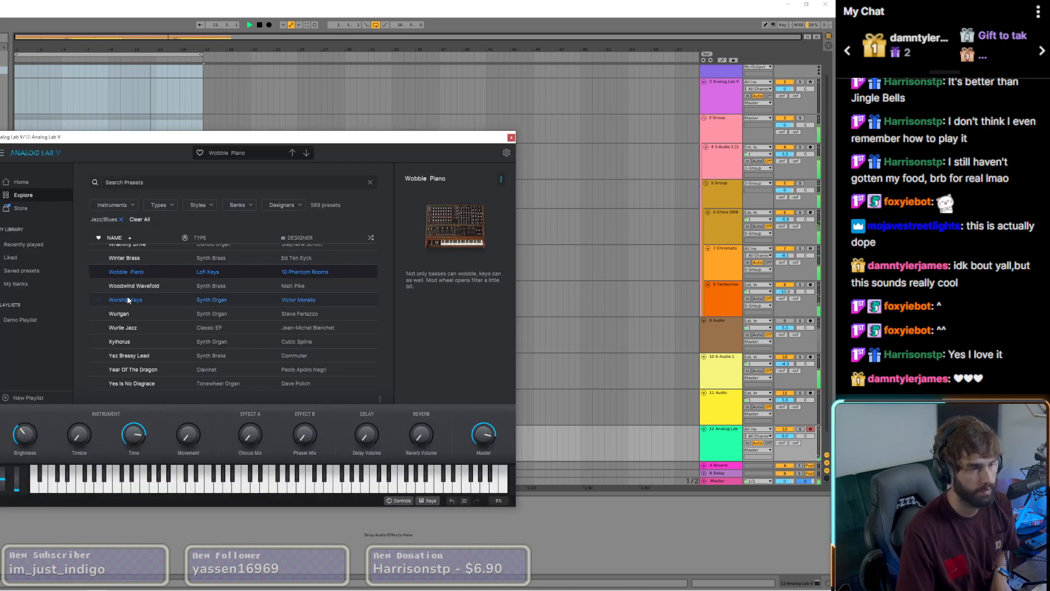
left_click(122, 314)
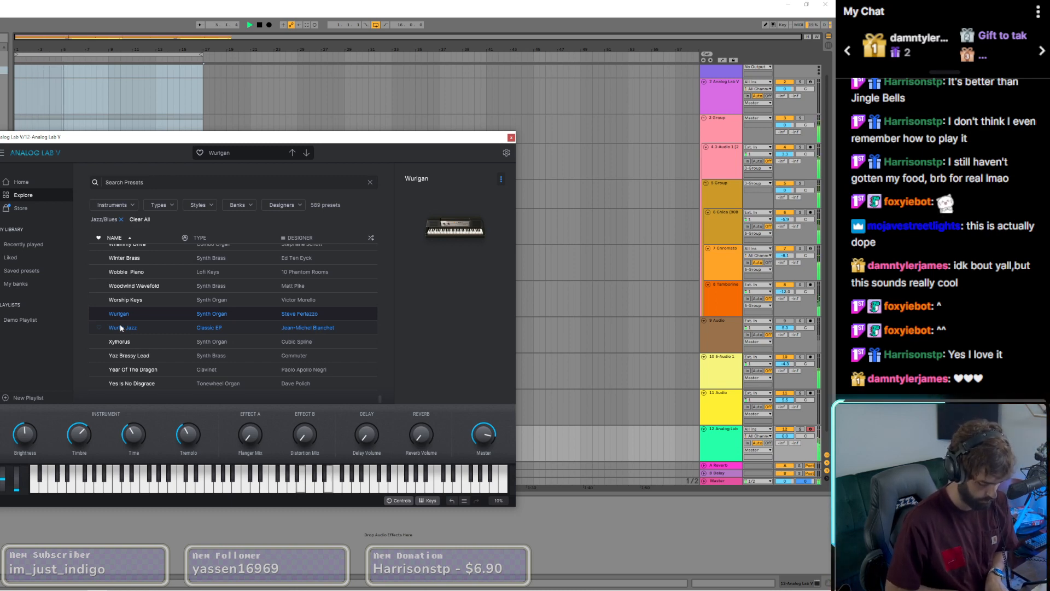
left_click(147, 304)
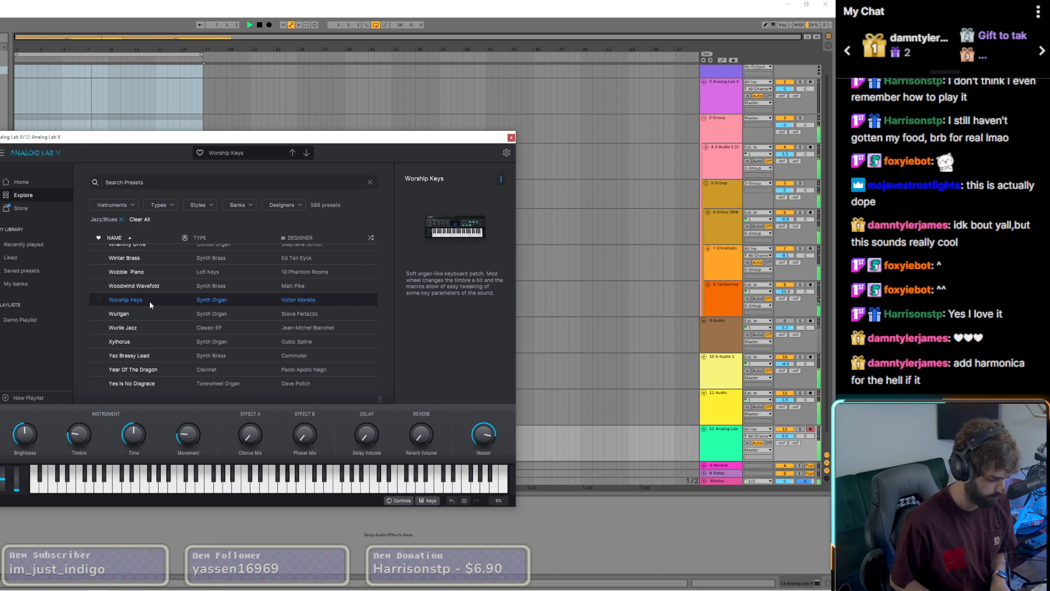
left_click(153, 357)
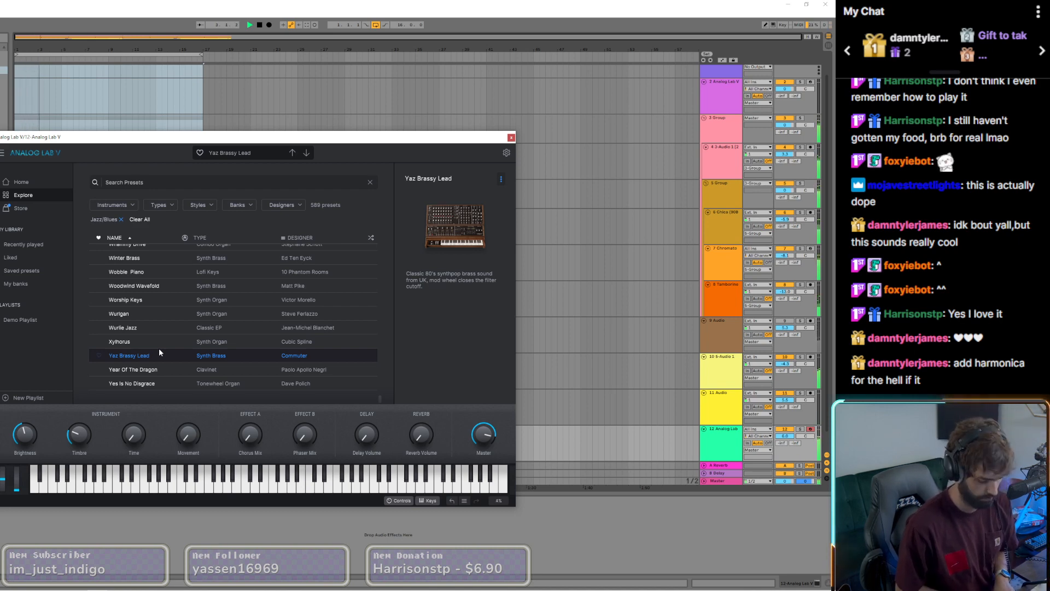
left_click(133, 369)
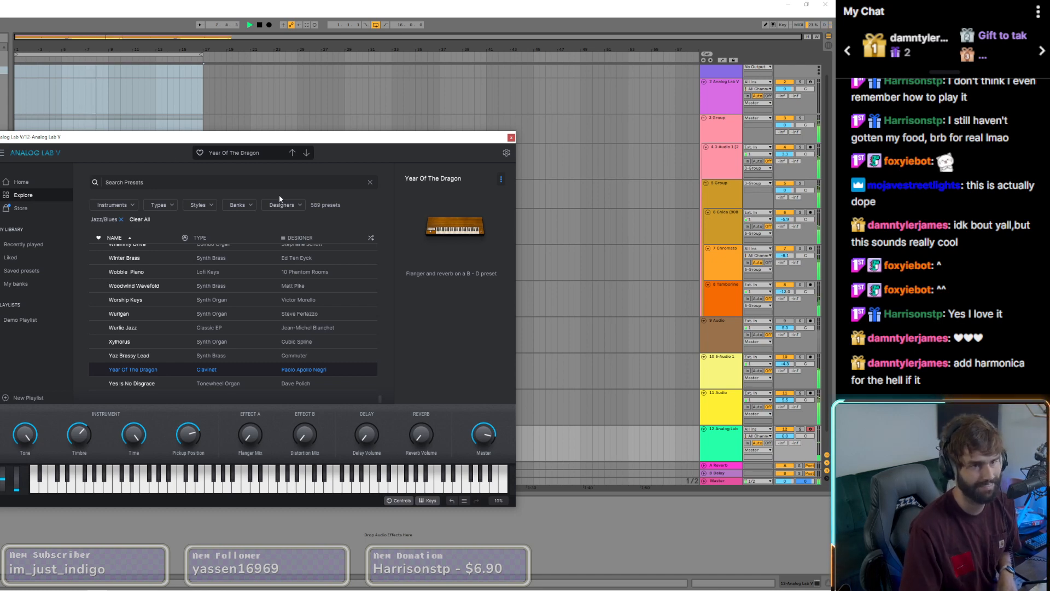
Step: Search the Analog Lab V presets for "harmonica" and load the Firevox preset
left_click(290, 183)
left_click(371, 182)
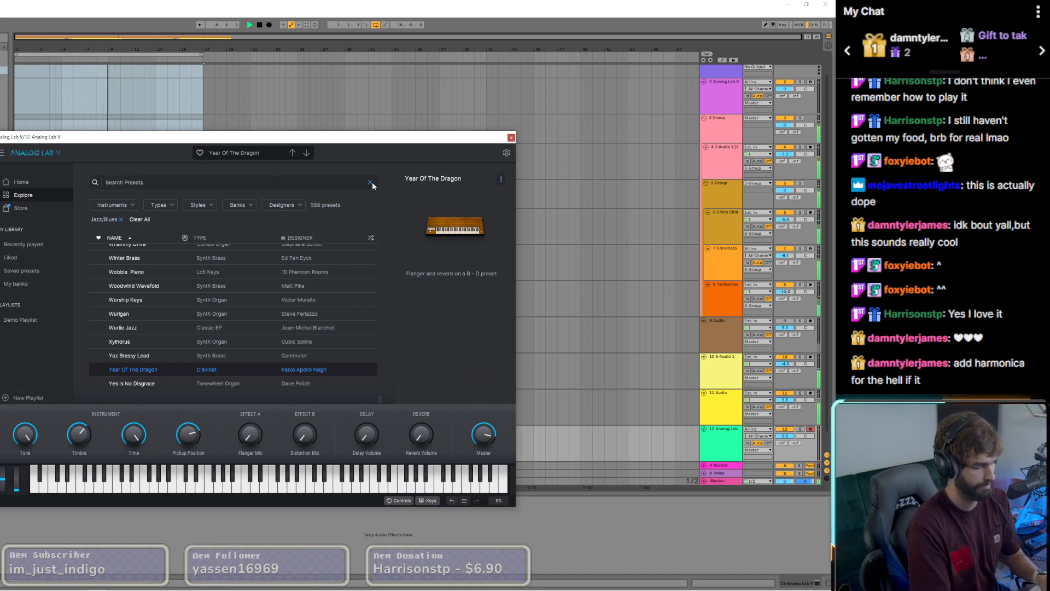
key("a")
left_click(349, 186)
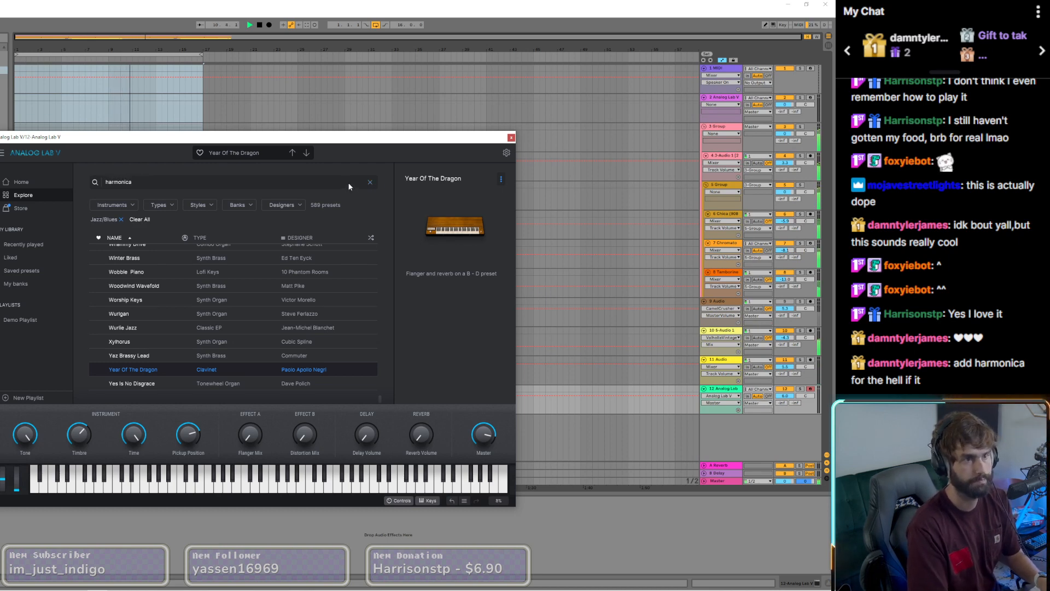
left_click(149, 252)
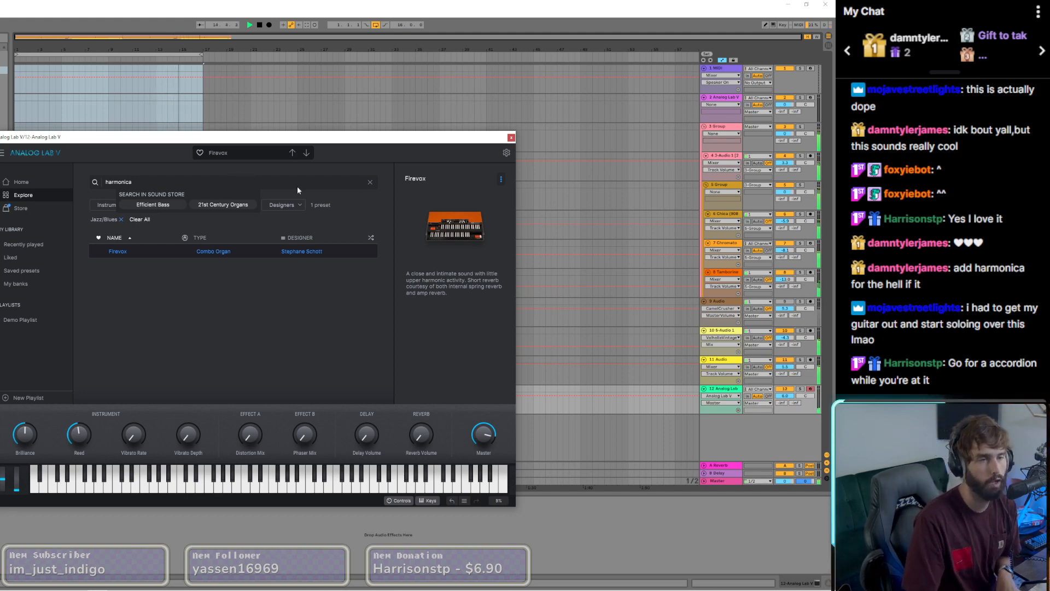
Step: Clear the preset search and load Aritmetica Linearis from the Jazz/Blues presets
left_click(370, 182)
scroll(154, 361, "down", 3)
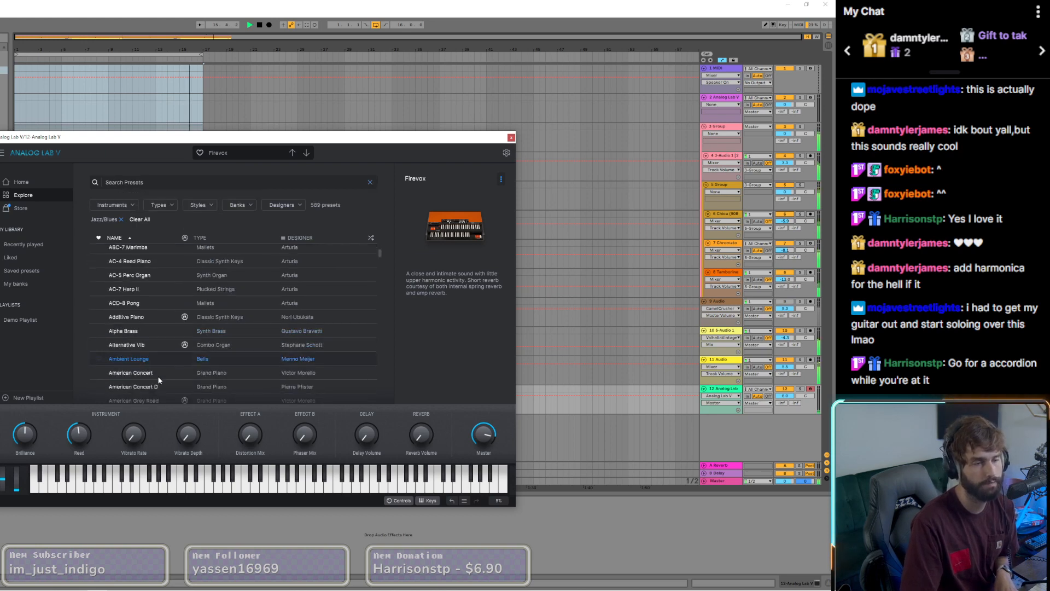
left_click(155, 373)
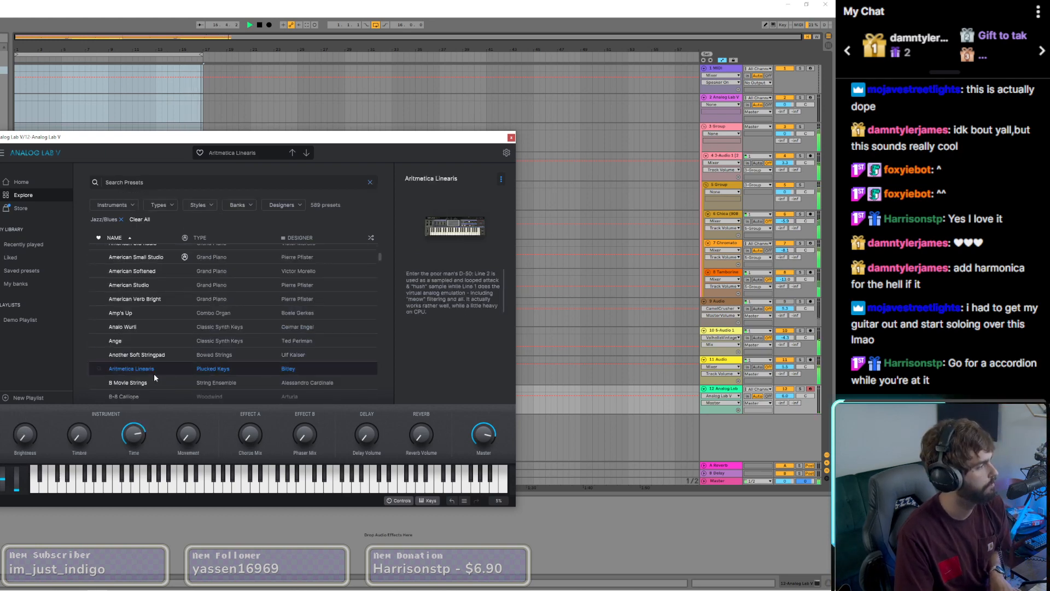
scroll(159, 372, "down", 1)
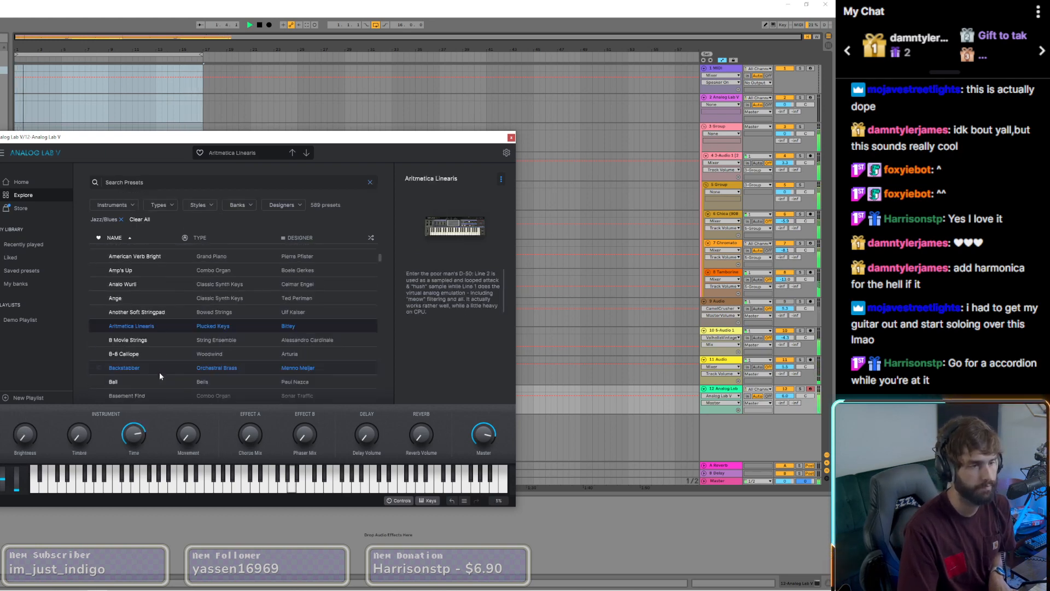
Step: Search the Analog Lab V presets for "accordian" and clear the search
left_click(160, 179)
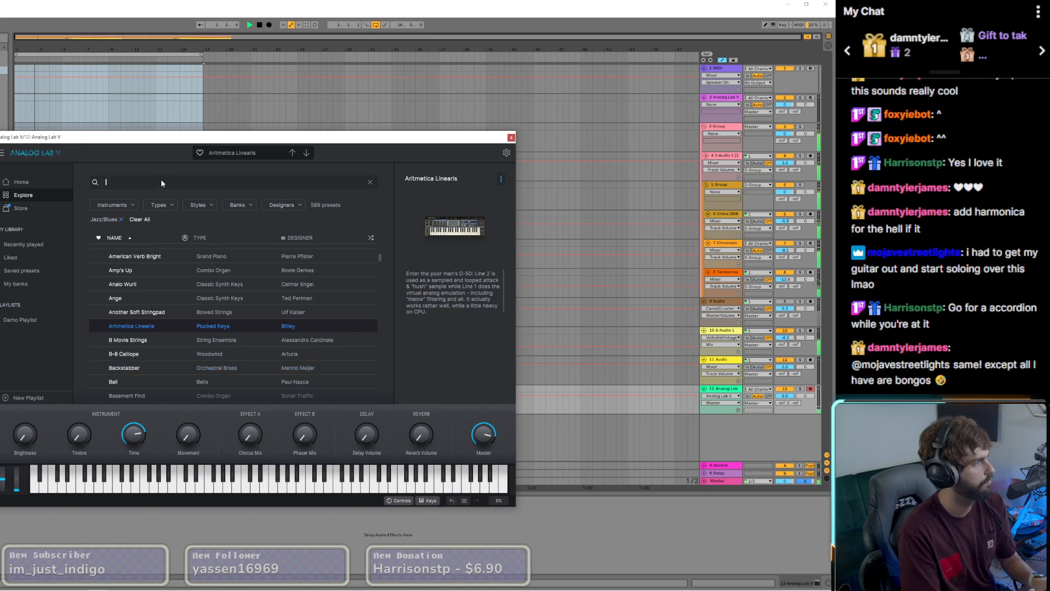
type("accordian")
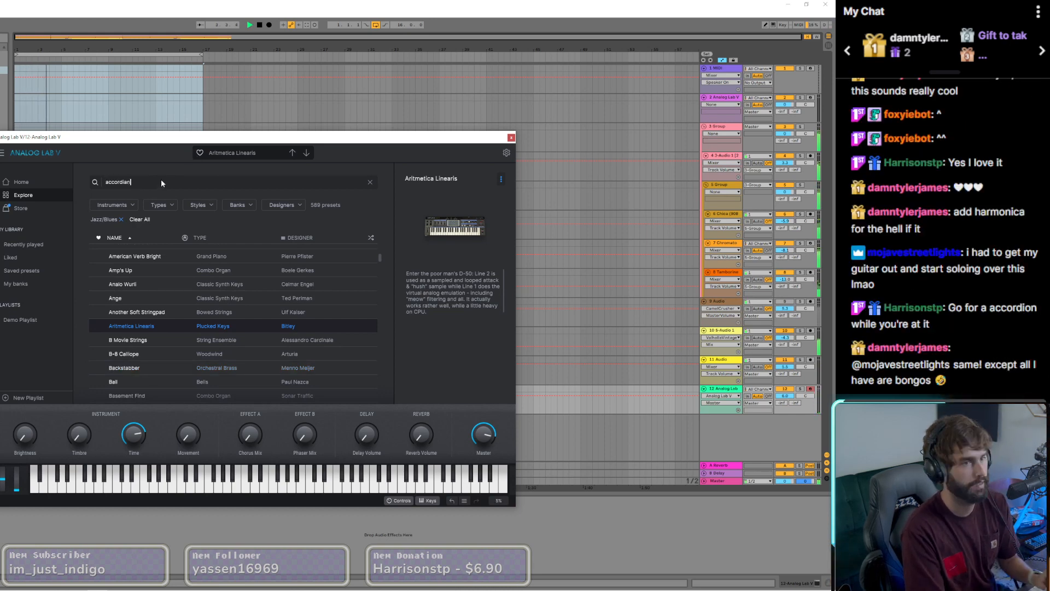
left_click(371, 182)
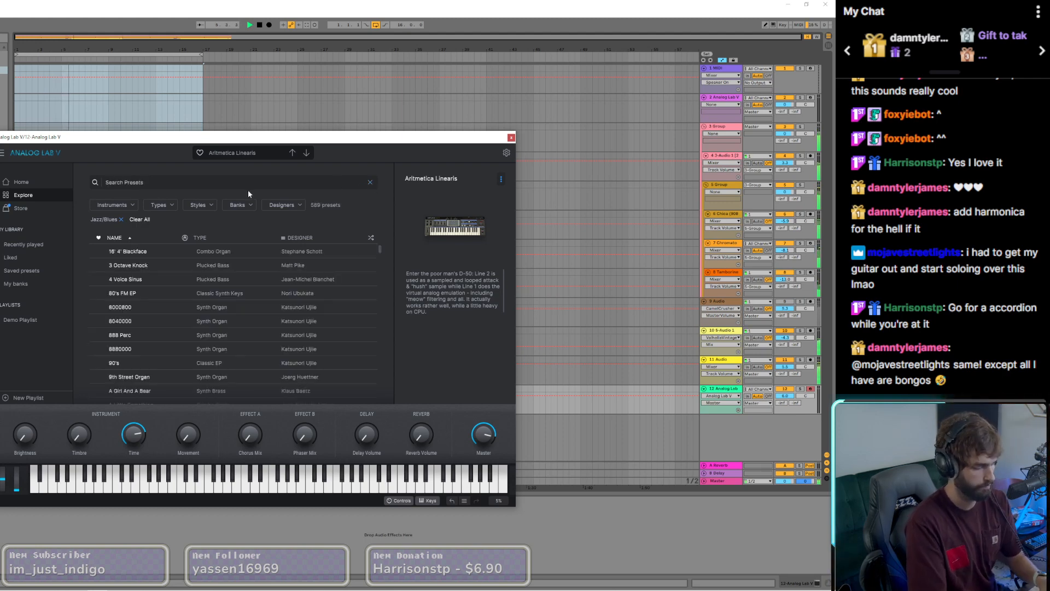
Step: Search the presets for "rhode", audition Lyric Rose and THE DX Roadz, and load Orchid Rhodes
key("h")
left_click(247, 178)
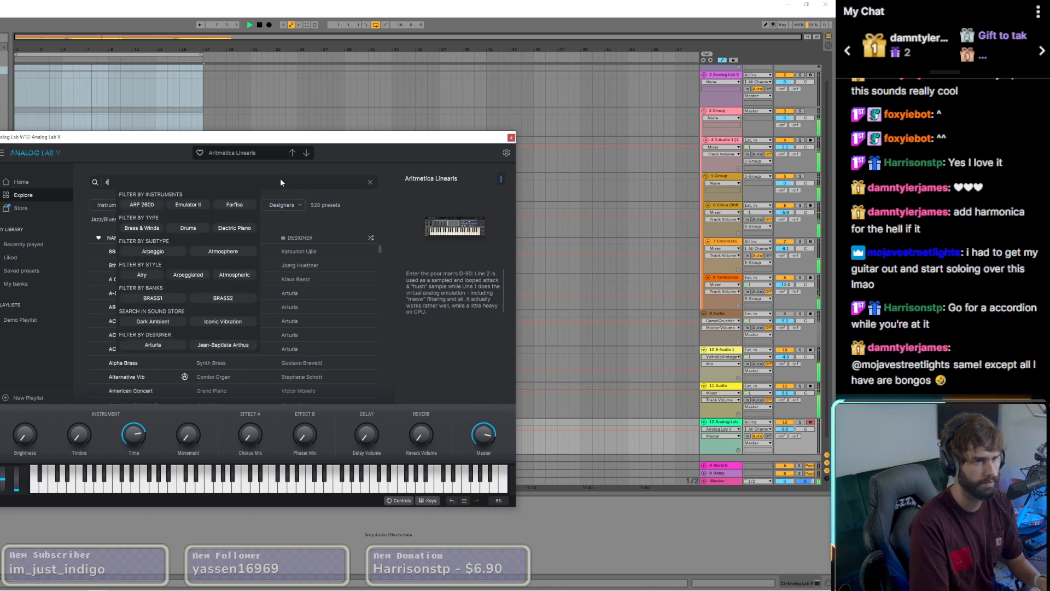
type("r")
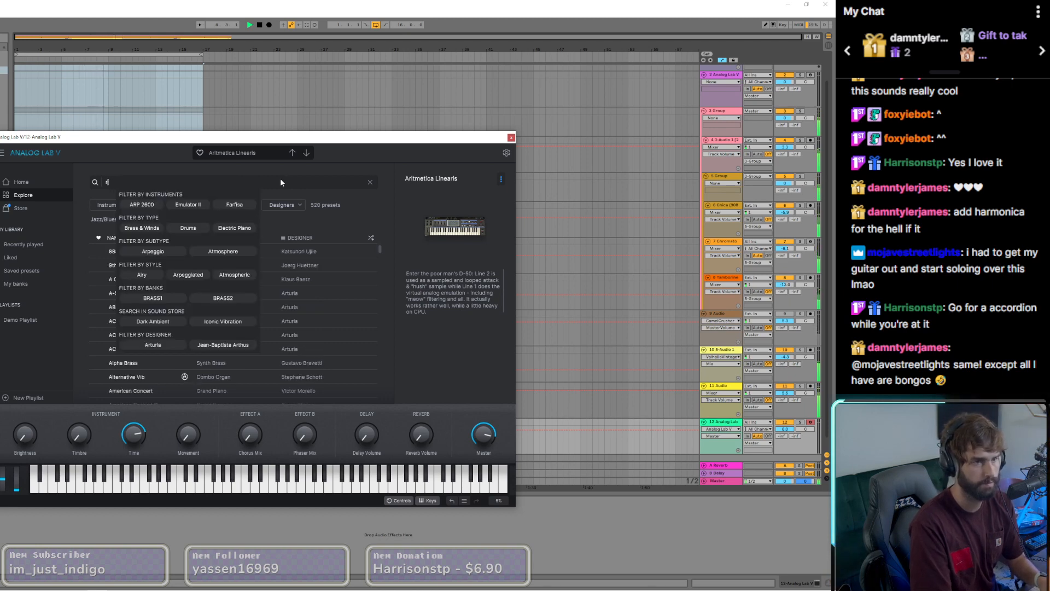
type("hode")
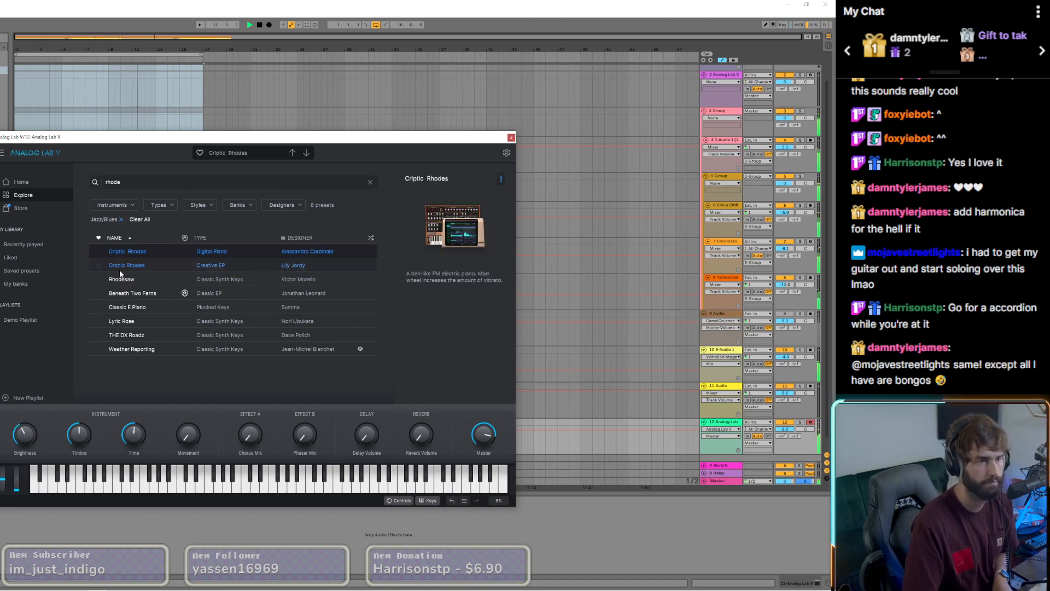
left_click(141, 320)
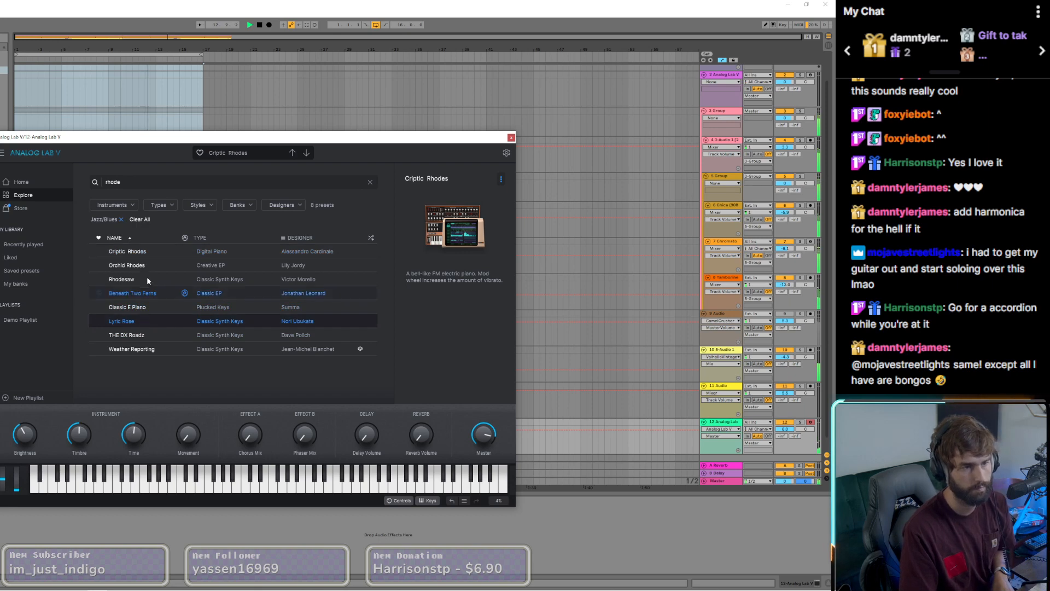
left_click(140, 337)
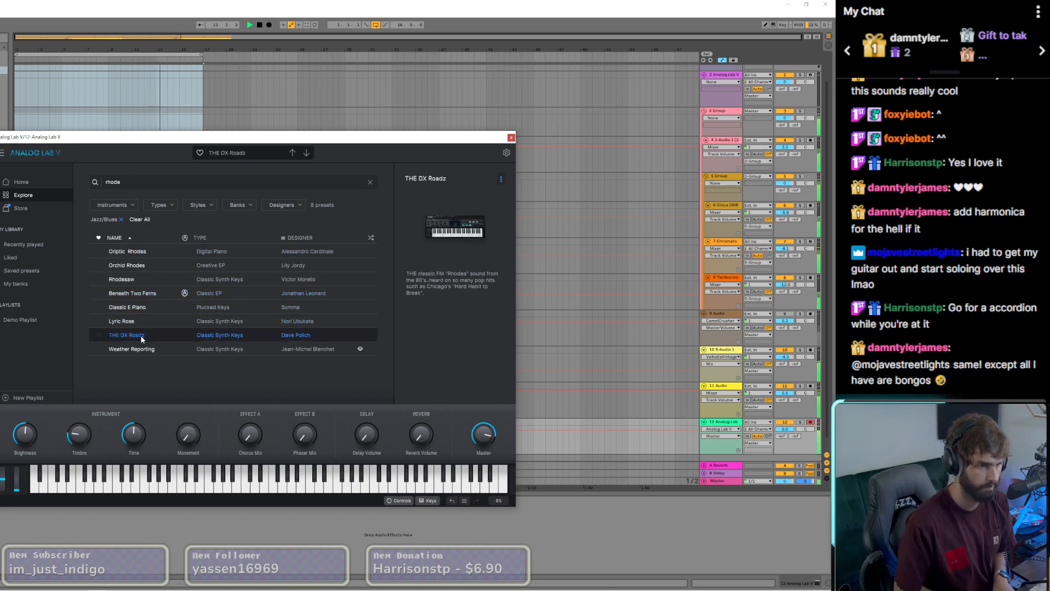
left_click(135, 266)
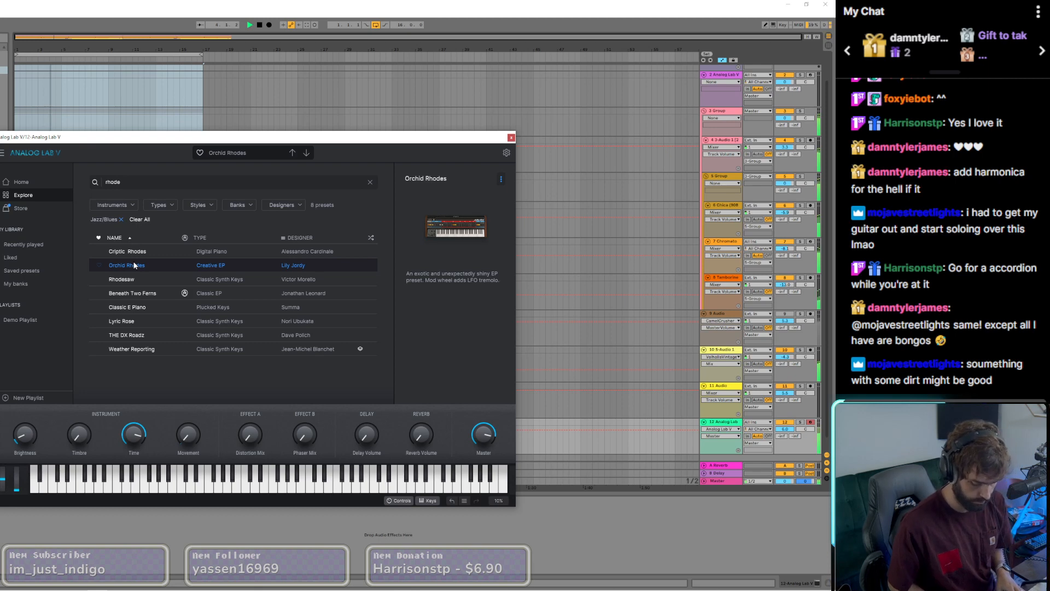
Step: Record a MIDI melody with Orchid Rhodes onto track 12 and close the Analog Lab V window
key("F9")
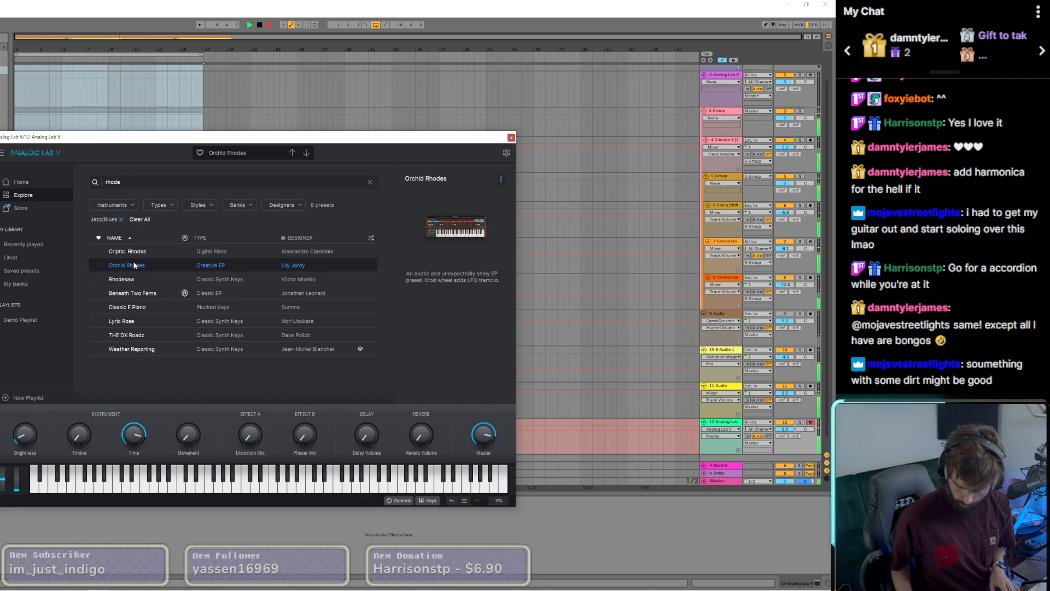
key("F9")
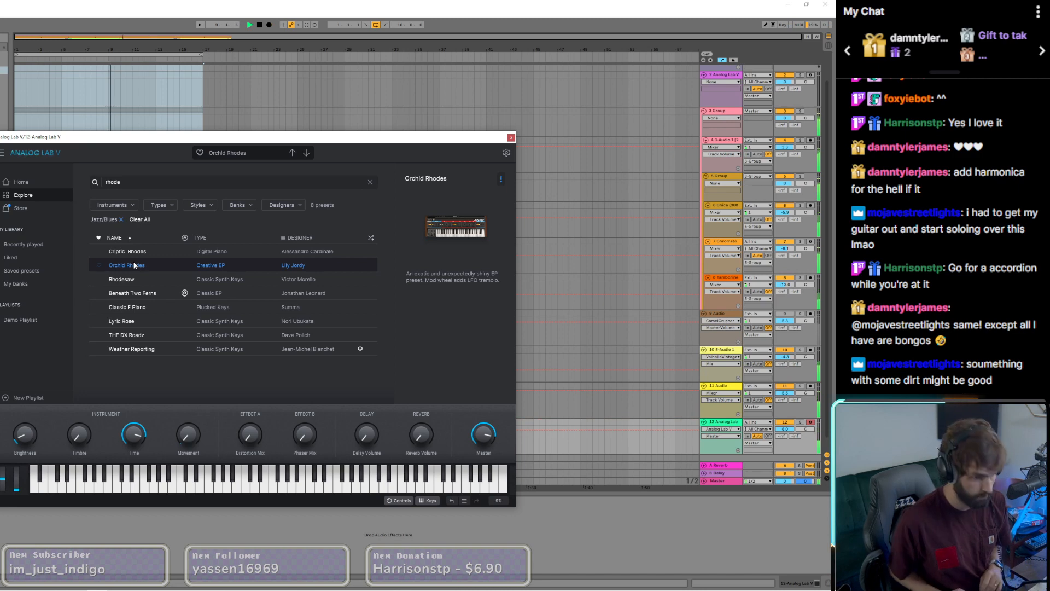
left_click(511, 138)
Step: Open the new MIDI clip on track 12 and lower its last note by one semitone
scroll(96, 409, "down", 1)
double_click(96, 408)
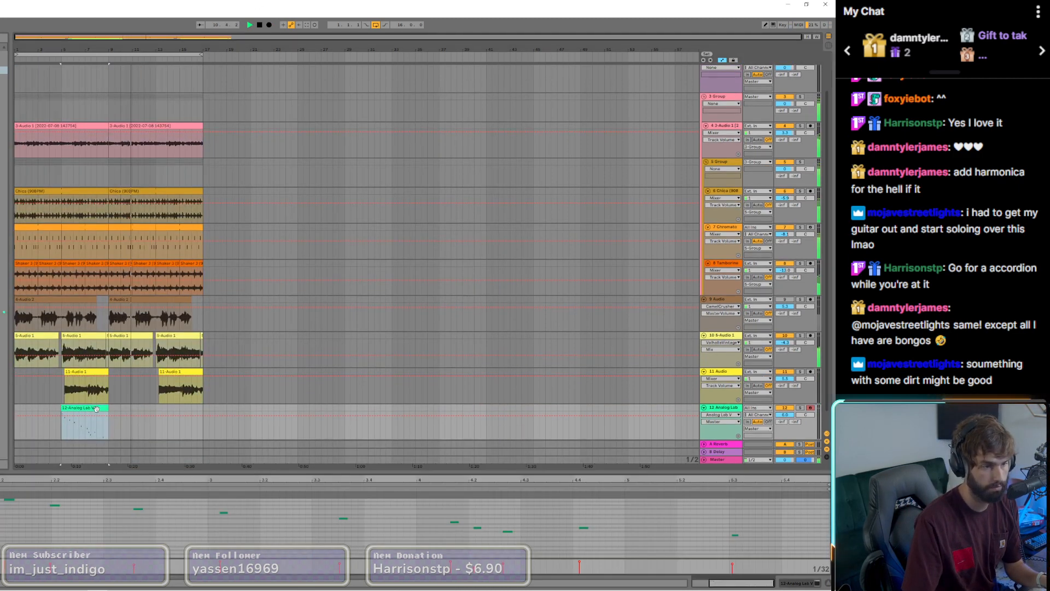
key("a")
left_click_drag(743, 508, 724, 551)
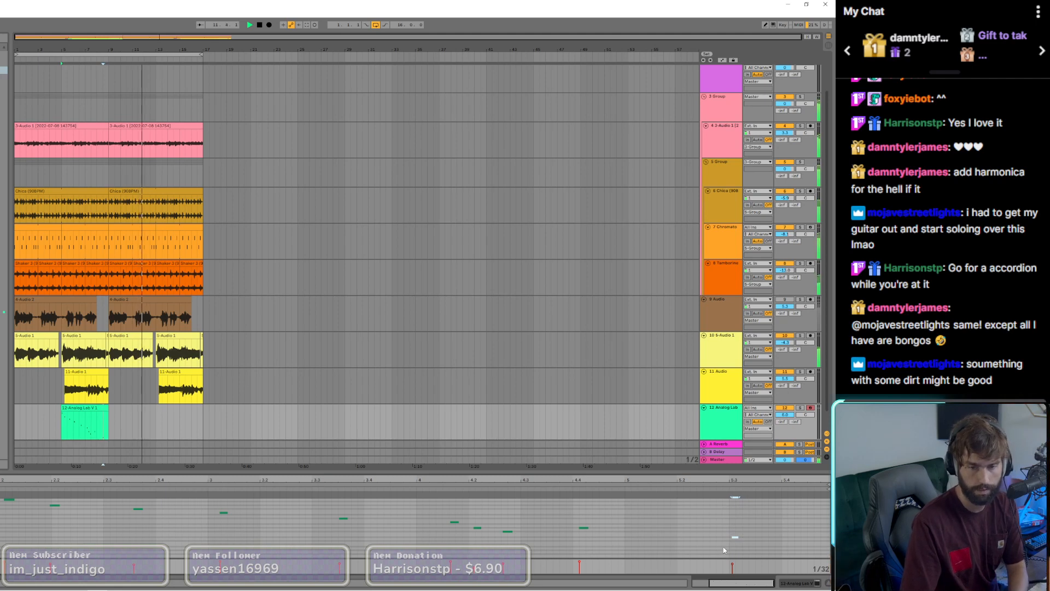
key("Down")
Step: Select the first clip on track 11 and show that track's effect devices
left_click(98, 435)
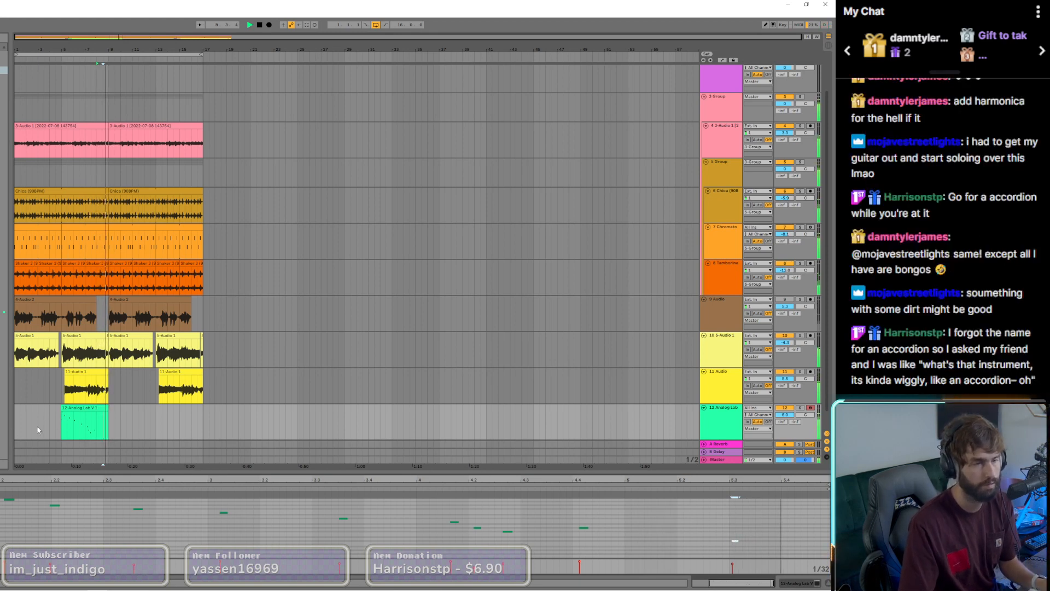
left_click(85, 414)
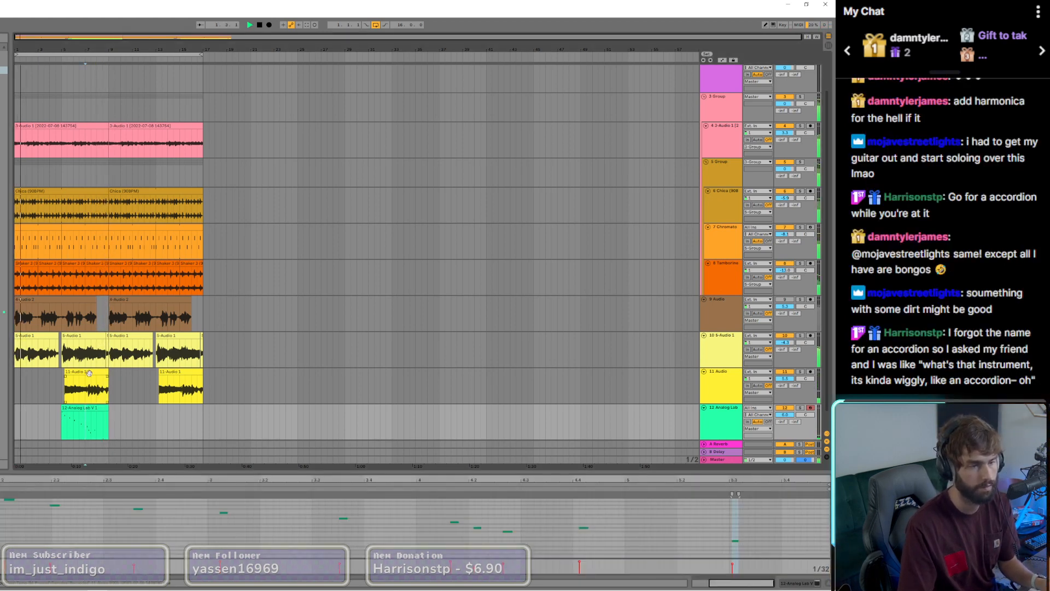
left_click(87, 373)
left_click(808, 584)
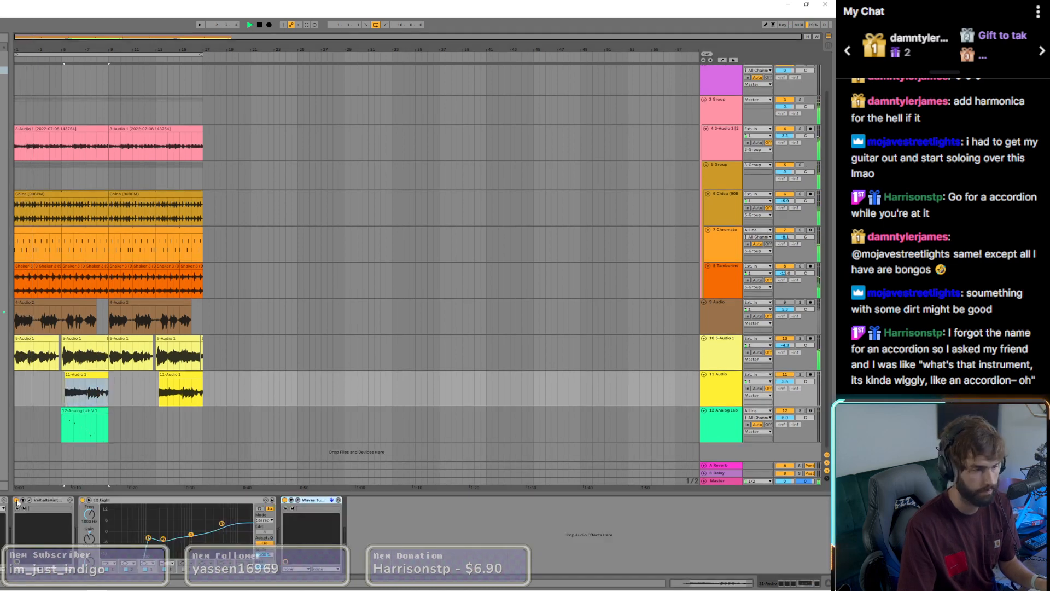
Step: Add CamelCrusher to track 12 with its window open, and reset the track's volume
left_click(79, 410)
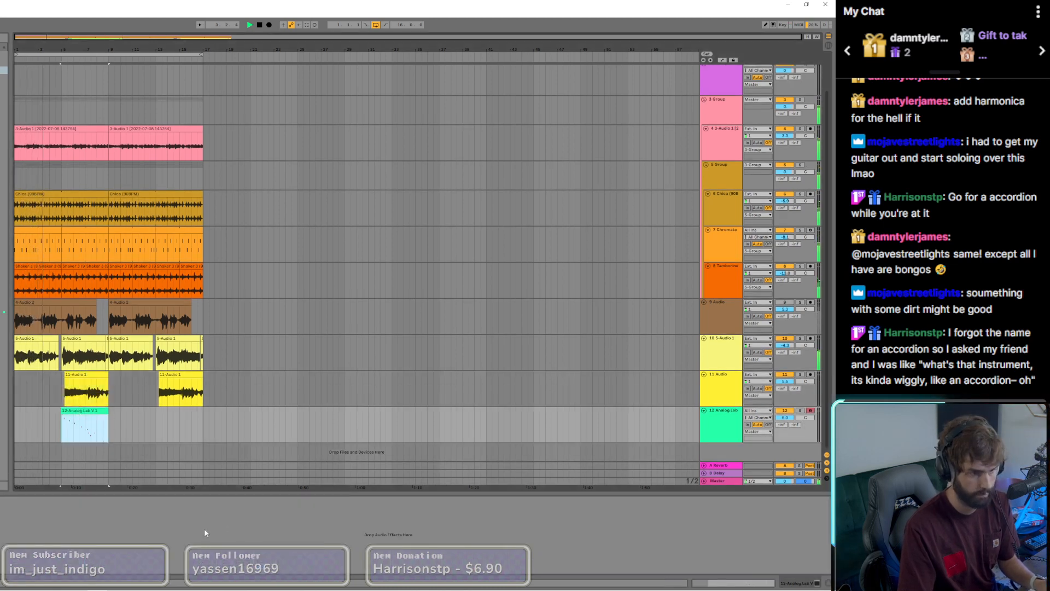
double_click(785, 418)
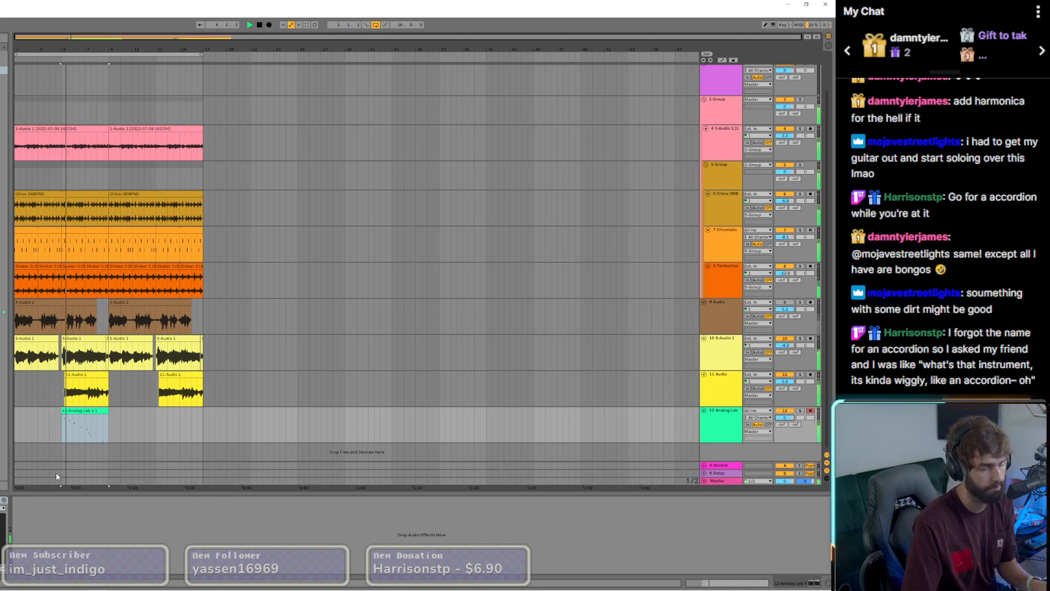
left_click(1, 500)
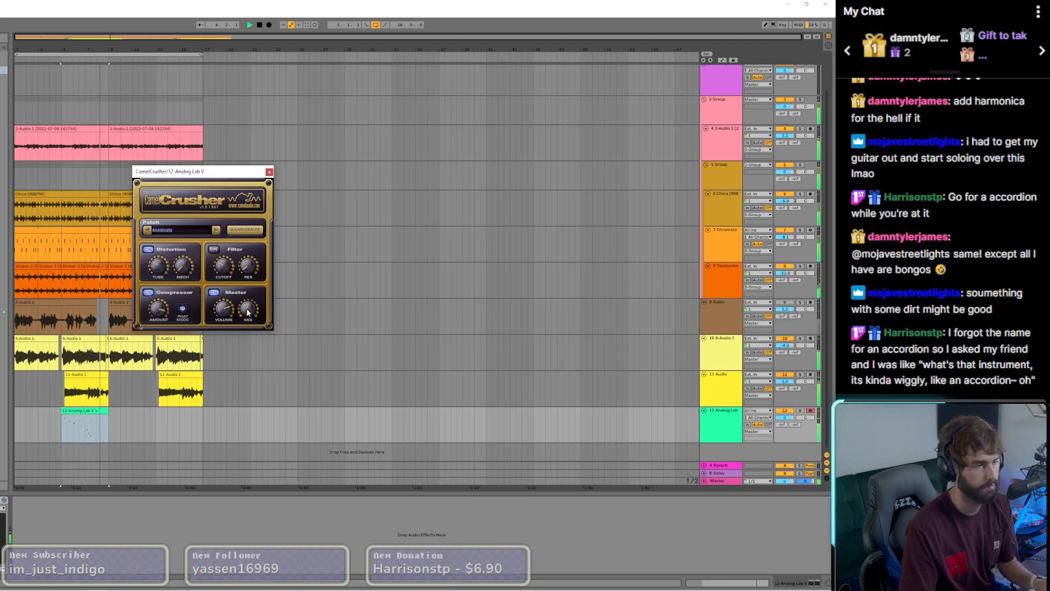
Step: Nudge the last note of the track 12 clip slightly earlier and restart playback
left_click(93, 417)
left_click(736, 541)
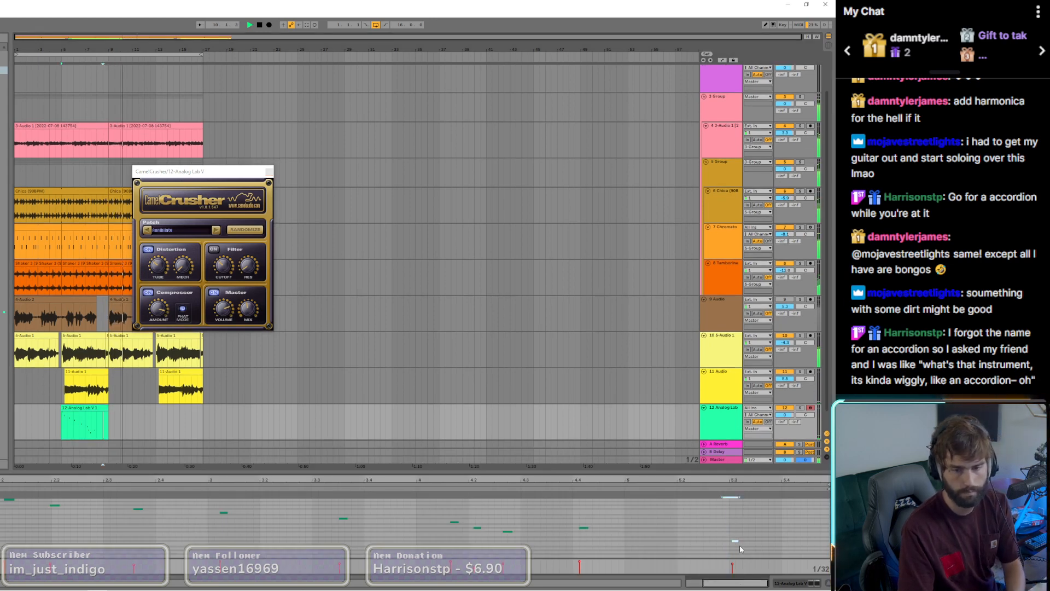
key("Left")
key("Left")
key("Left")
key("space")
key("space")
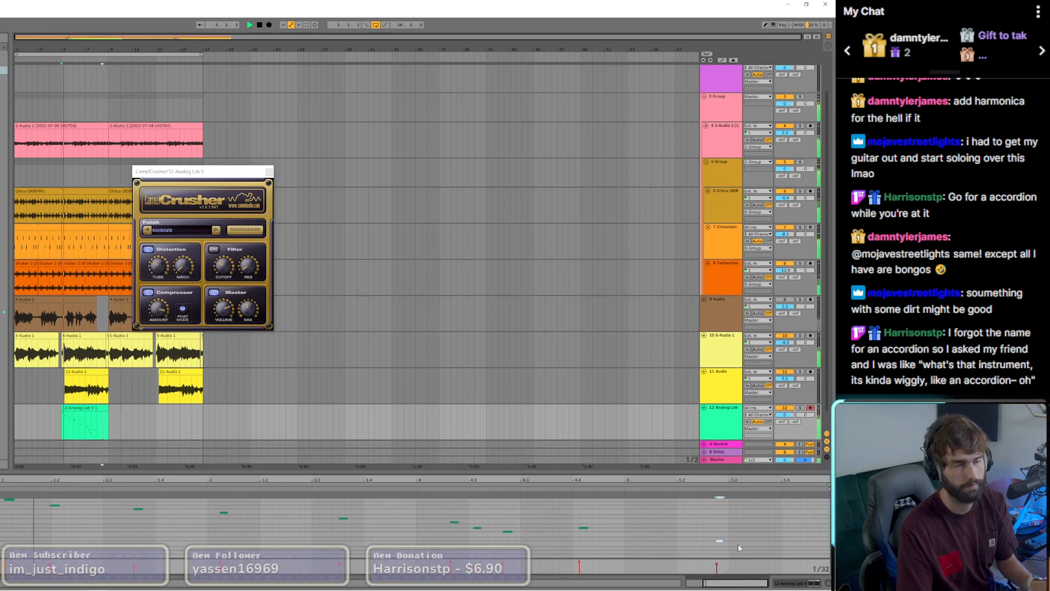
Step: Extend the start of the track 12 clip slightly earlier and select all its notes
mouse_move(64, 407)
left_mouse_down()
mouse_move(15, 408)
mouse_move(57, 408)
left_mouse_up()
left_click(103, 524)
key("ctrl+a")
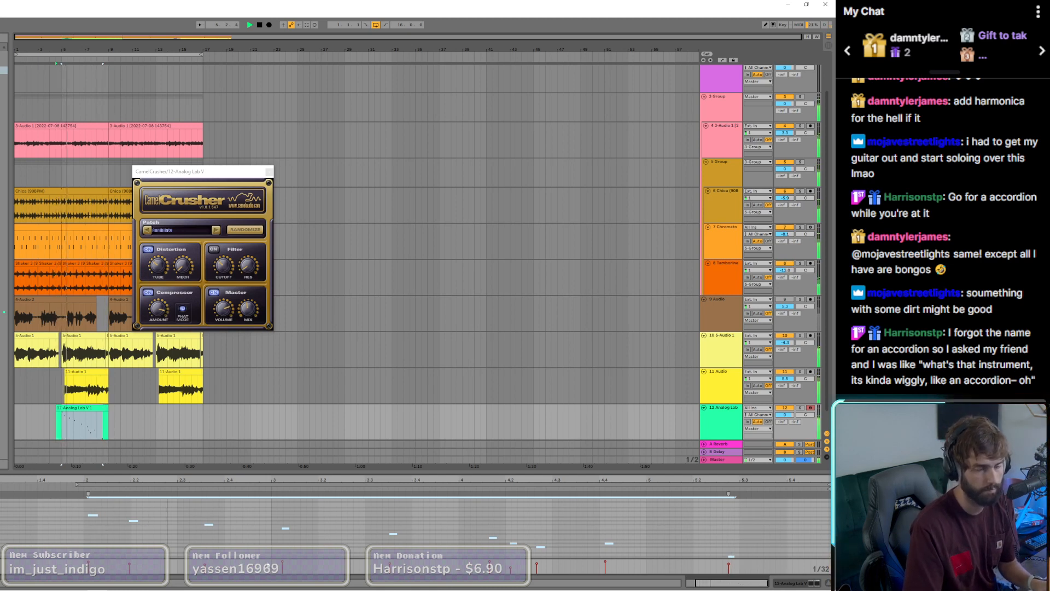
Step: Shift only the clip's final note a little further ahead in time
scroll(274, 532, "down", 2)
scroll(530, 542, "up", 1)
left_click_drag(726, 503, 738, 543)
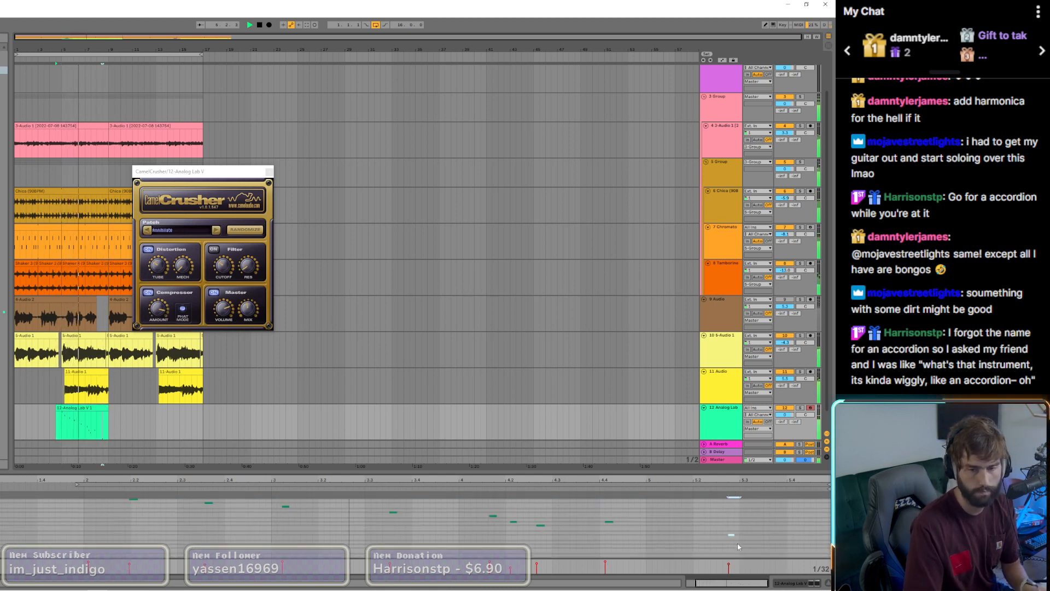
key("Left")
key("Left")
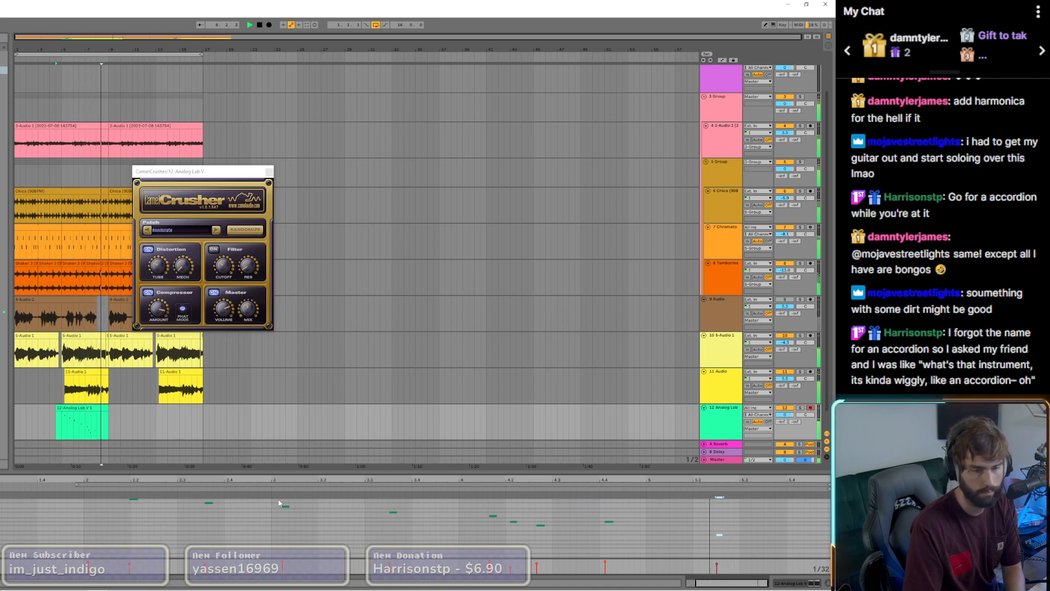
Step: Nudge each of the three closely spaced notes just after bar 4 of the clip slightly earlier
left_click(493, 515)
key("Left")
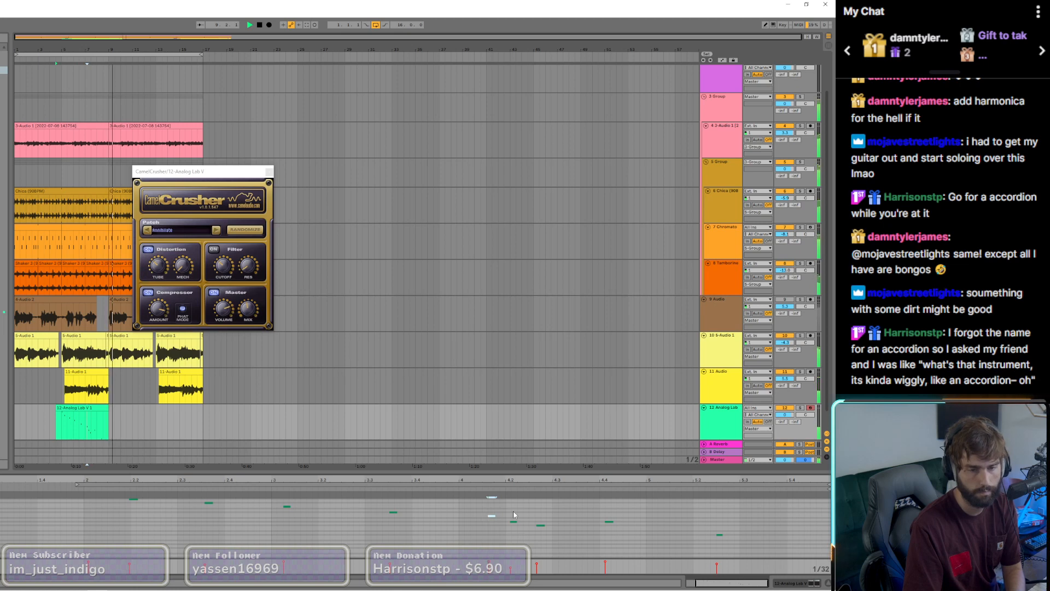
key("Left")
left_click_drag(512, 511, 544, 537)
key("Left")
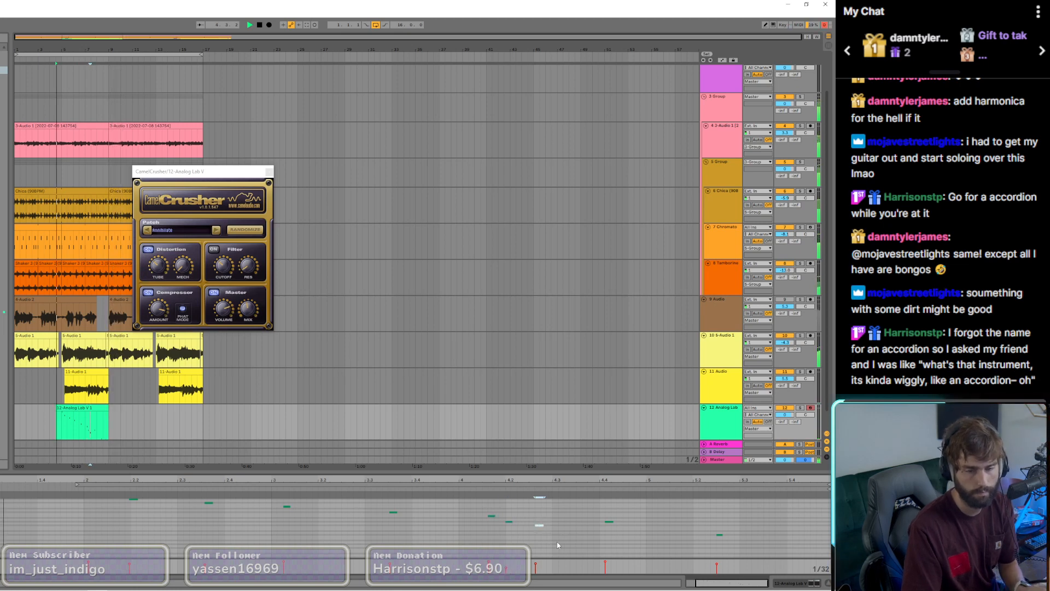
Step: Adjust the timing of the opening notes of the clip, nudging the first and third notes slightly earlier
scroll(215, 524, "up", 2)
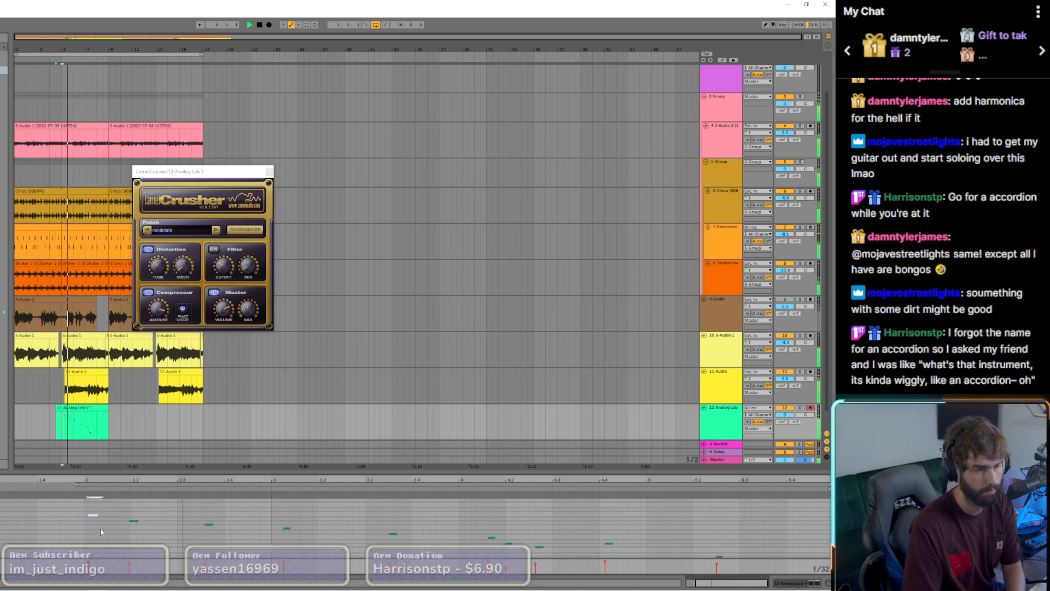
left_click(134, 521)
left_click_drag(208, 512, 215, 535)
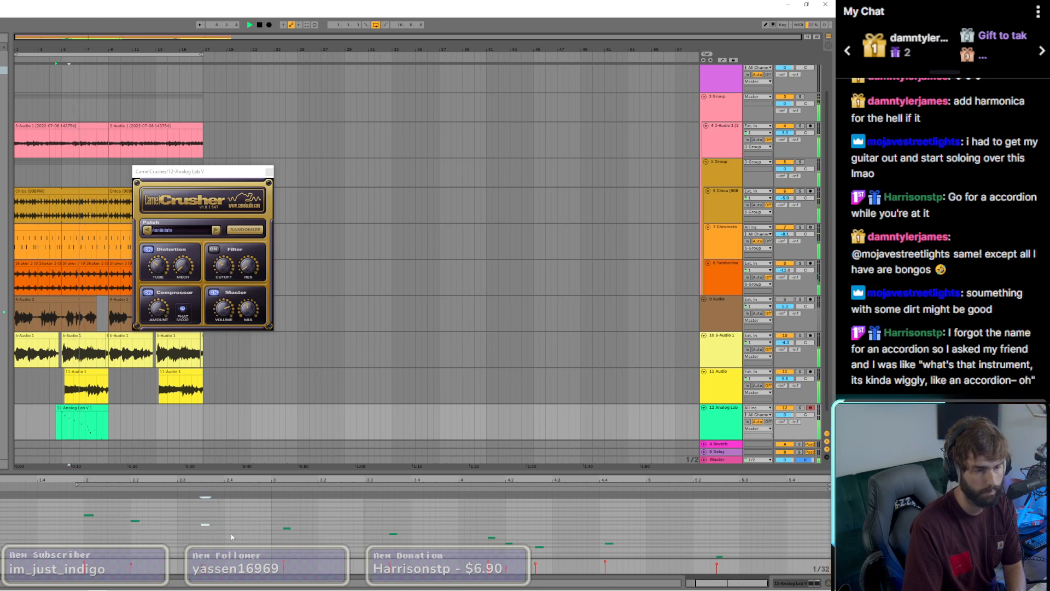
key("Left")
left_click_drag(284, 517, 292, 543)
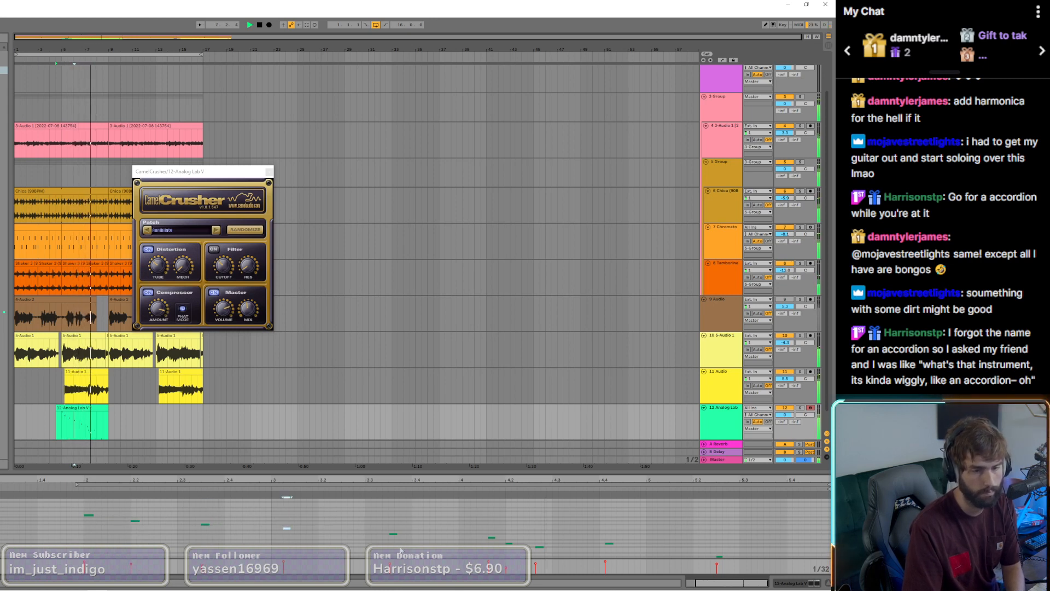
Step: Nudge the three closely spaced notes after bar 4 together slightly later and lower track 12's volume
scroll(462, 504, "down", 3)
mouse_move(476, 509)
left_mouse_down()
mouse_move(510, 542)
mouse_move(565, 549)
mouse_move(543, 525)
left_mouse_up()
key("space")
key("space")
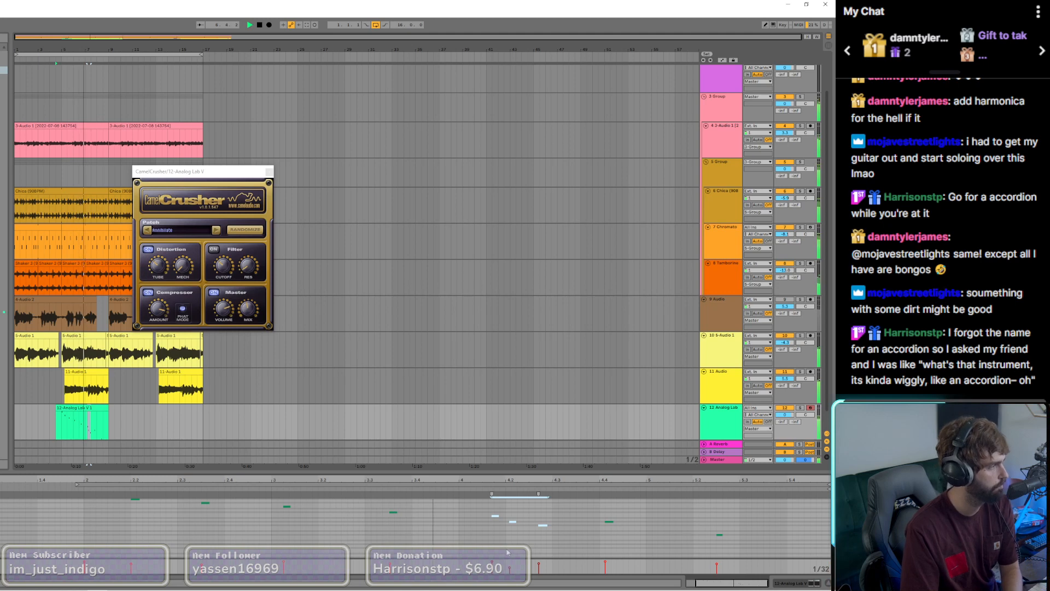
key("ctrl+Right")
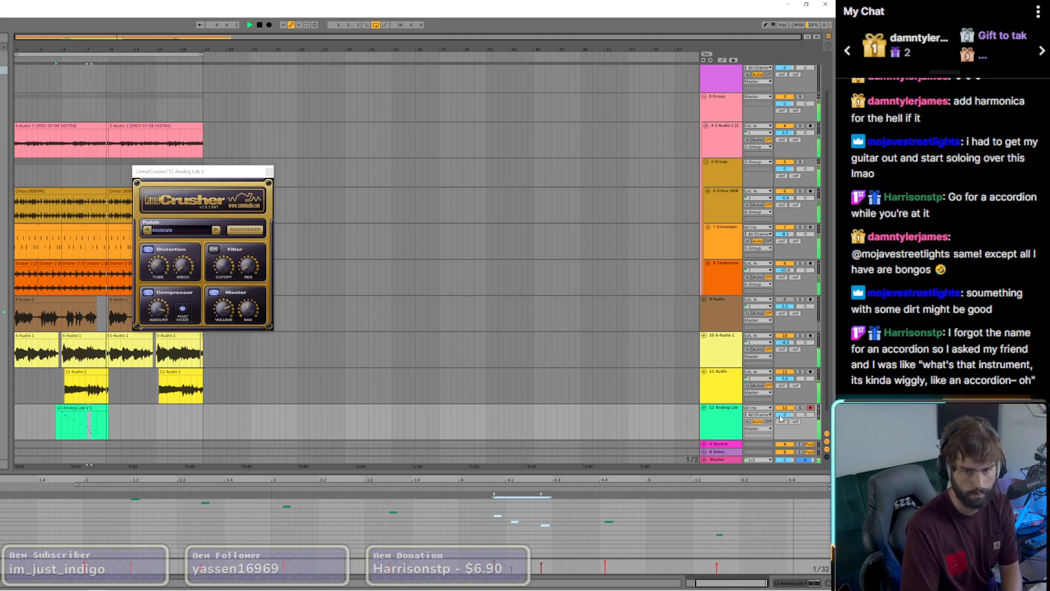
left_click_drag(784, 414, 781, 419)
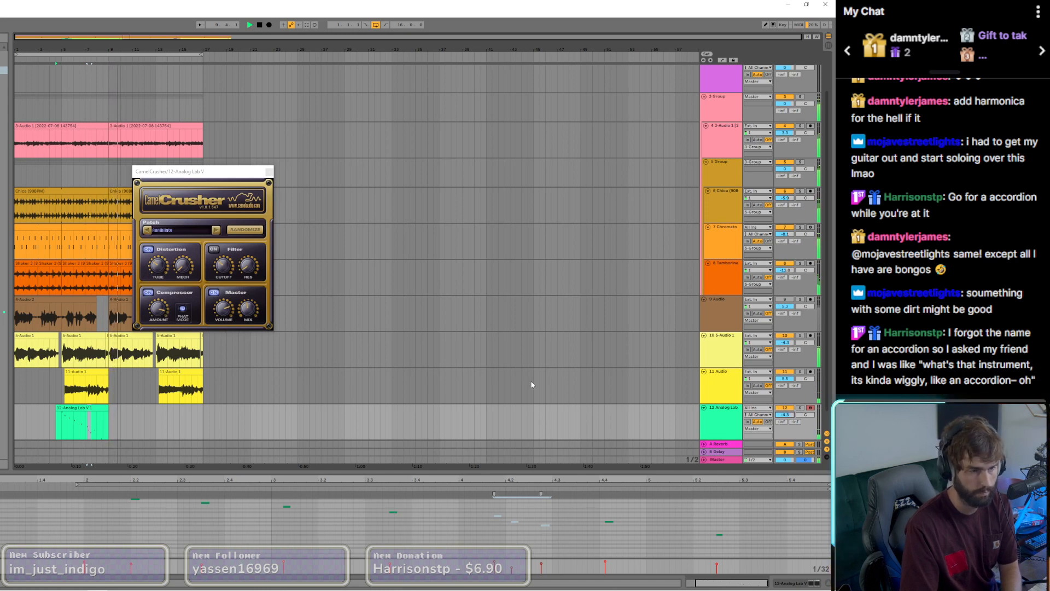
Step: Close the CamelCrusher windows of tracks 12 and 9 and select the first vocal clip on track 9
left_click(269, 171)
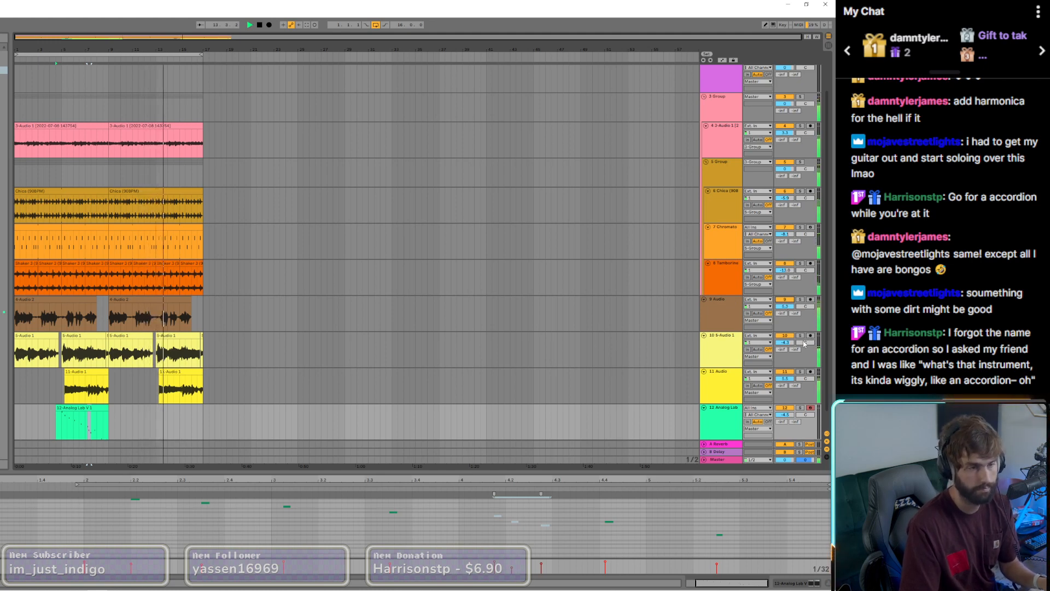
left_click(178, 313)
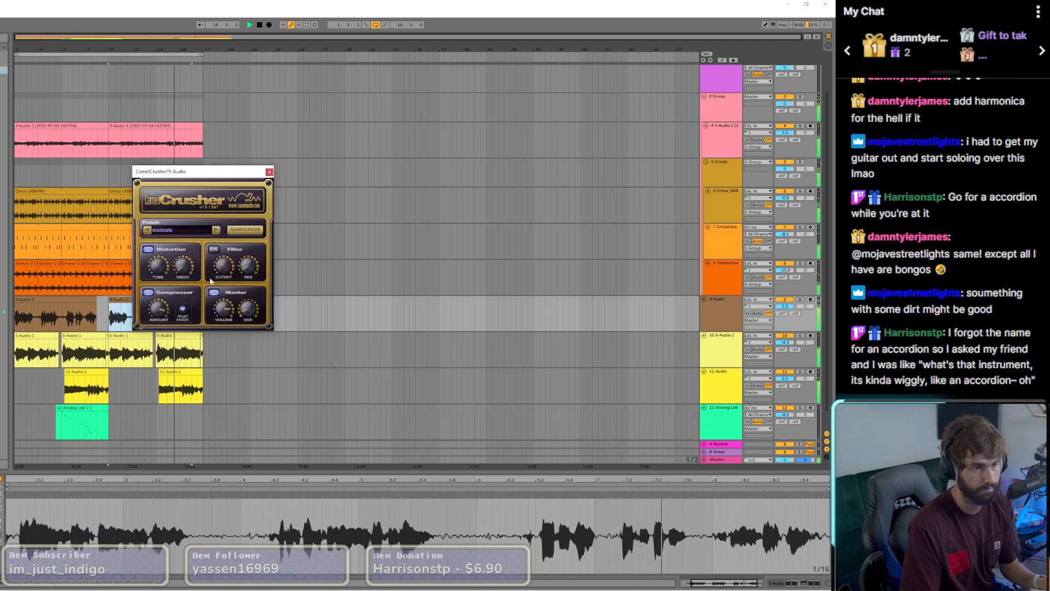
left_click(269, 173)
left_click(24, 300)
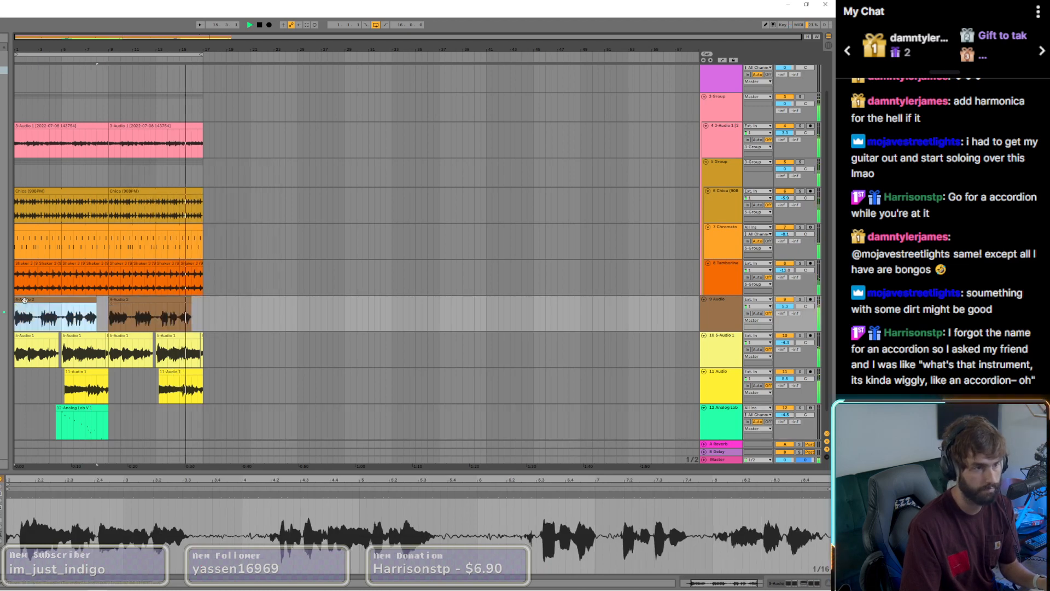
left_click(171, 306)
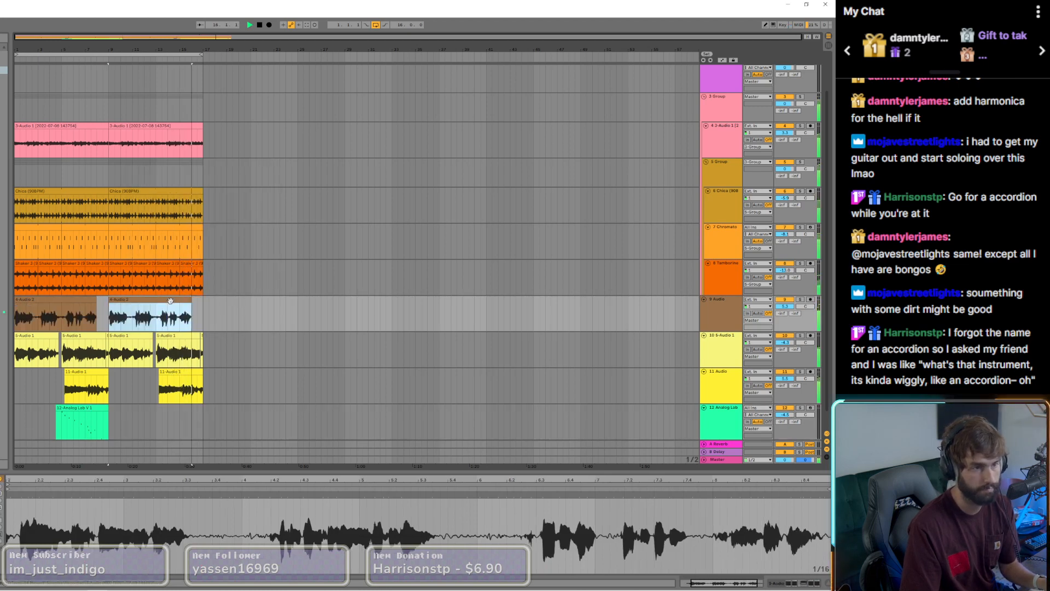
left_click(15, 317)
Step: Shift the lowest EQ Eight point on track 11 slightly higher in frequency and remove the Waves Tune device from its effects chain
left_click(178, 372)
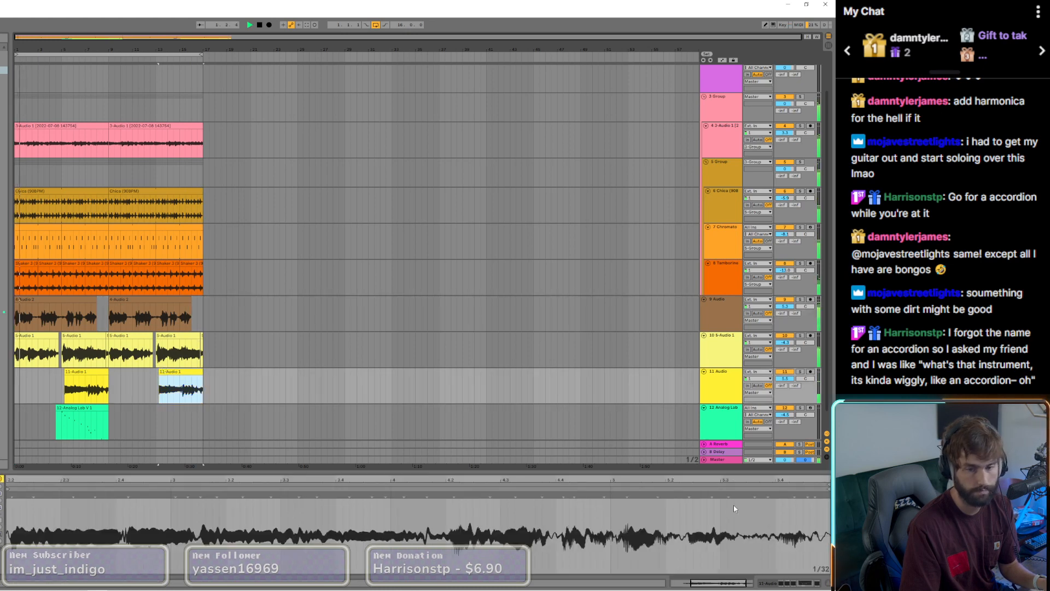
key("shift+Tab")
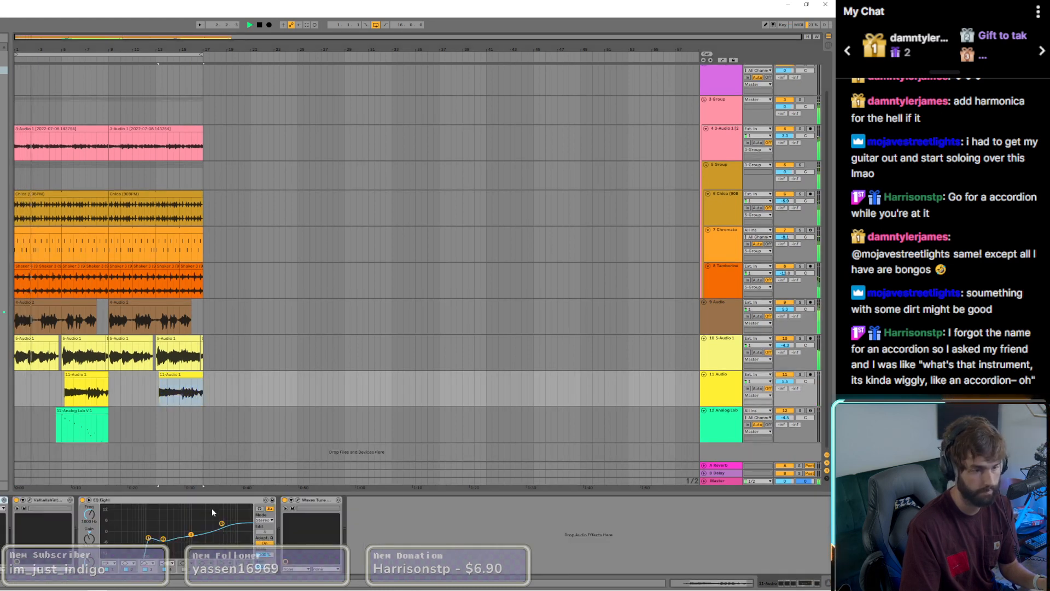
left_click_drag(150, 538, 157, 541)
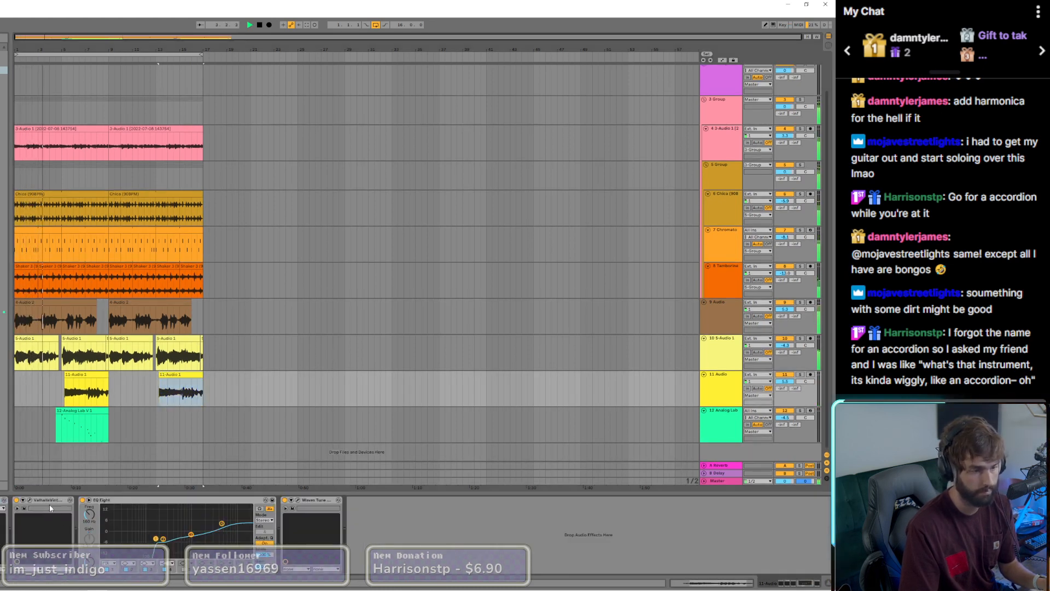
left_click(299, 500)
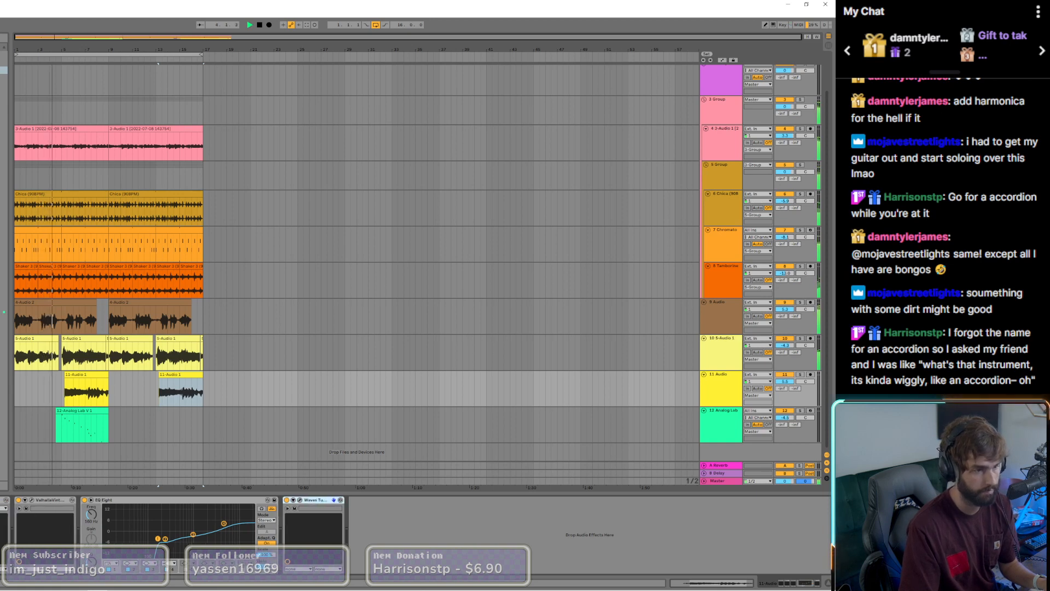
key("Delete")
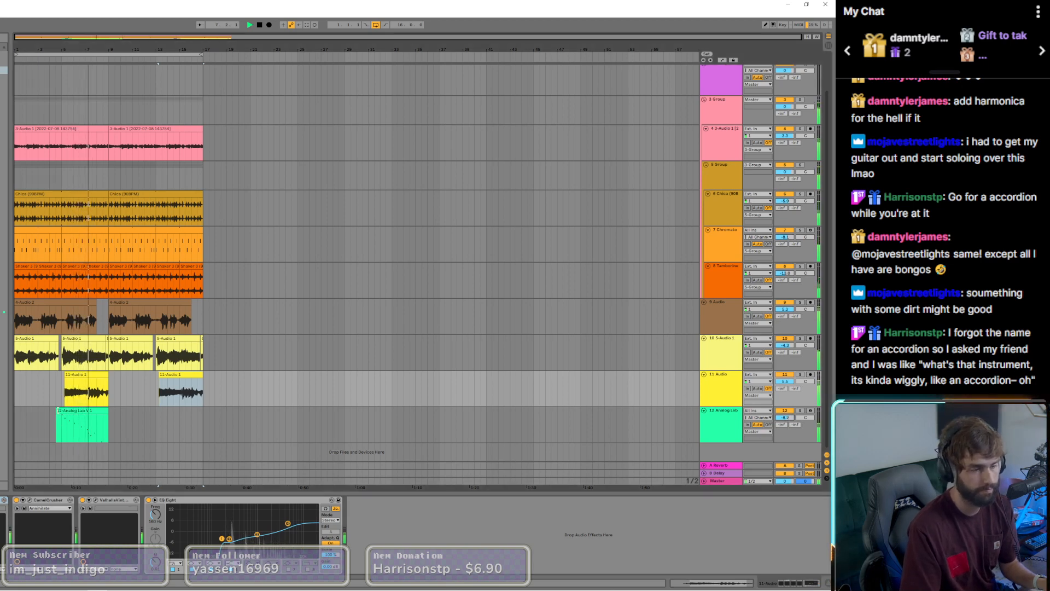
Step: Delete the Analog Lab clip on track 12 and shorten track 9's second clip so it ends at bar 13
left_click(76, 415)
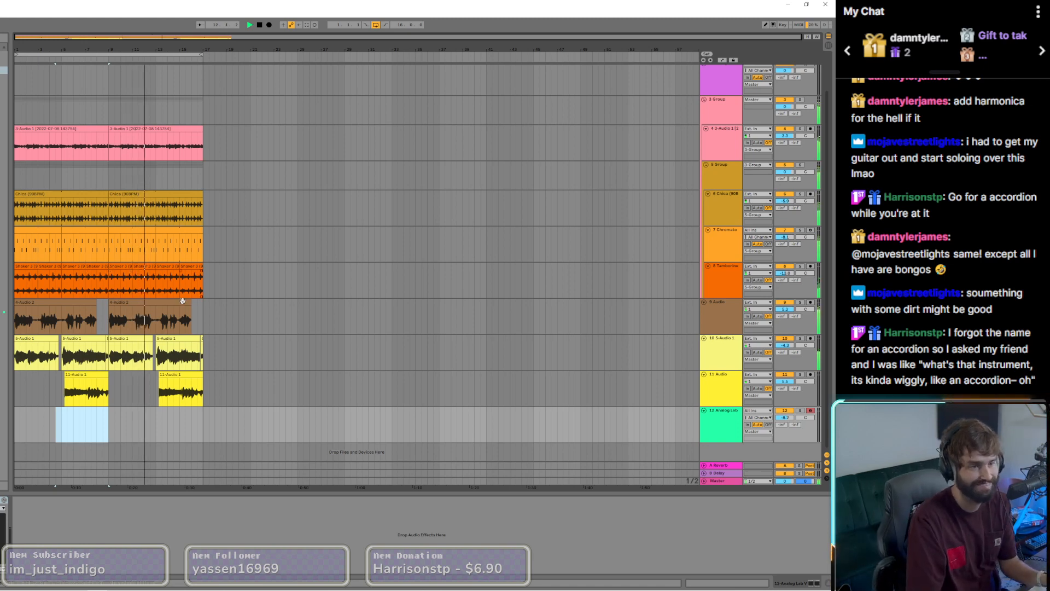
left_click_drag(191, 302, 156, 303)
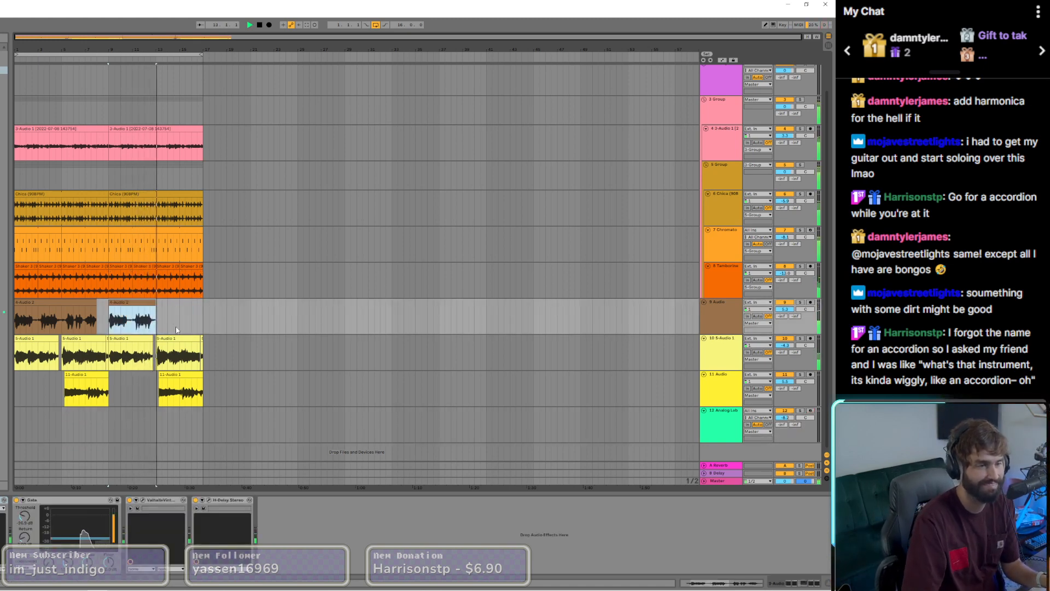
Step: Trim track 9's first clip to end at bar 5 and move both track 11 clips up into the gaps on track 9
scroll(168, 334, "up", 5)
left_click_drag(115, 375, 67, 332)
scroll(105, 351, "down", 5)
left_click_drag(75, 386, 75, 328)
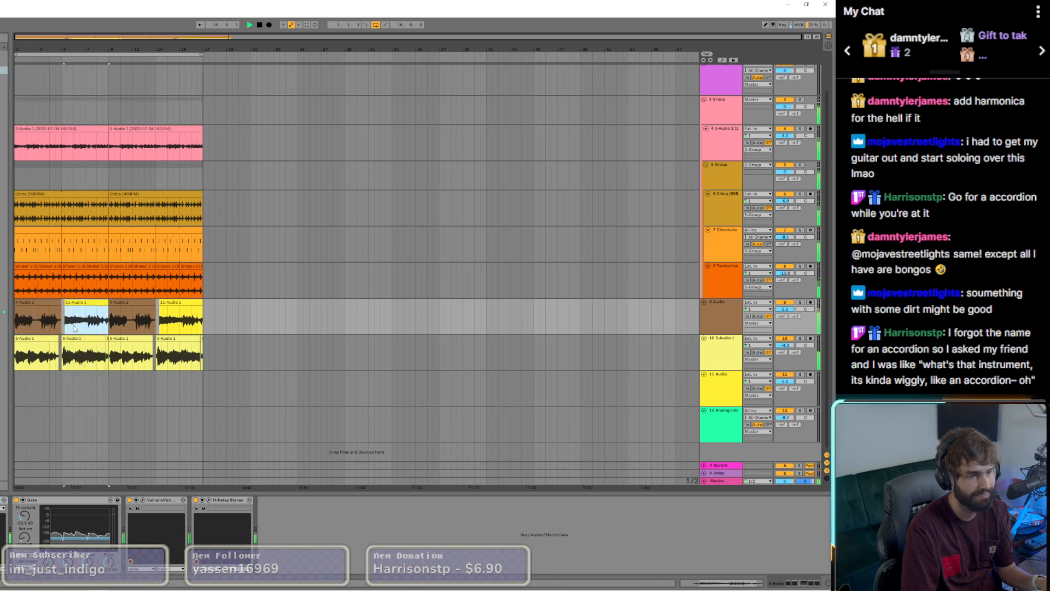
scroll(59, 317, "up", 4)
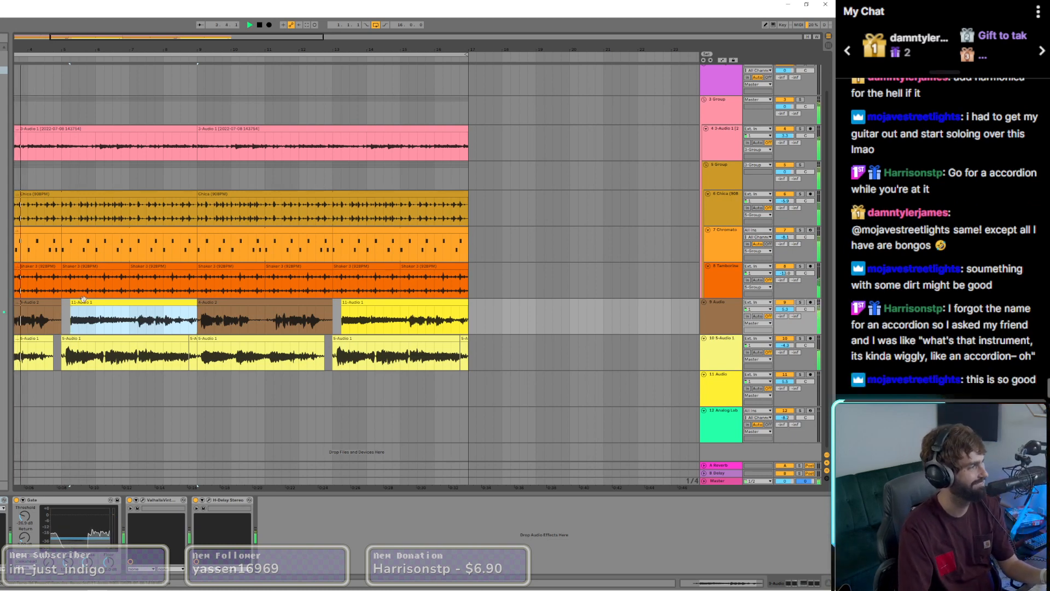
left_click(261, 402)
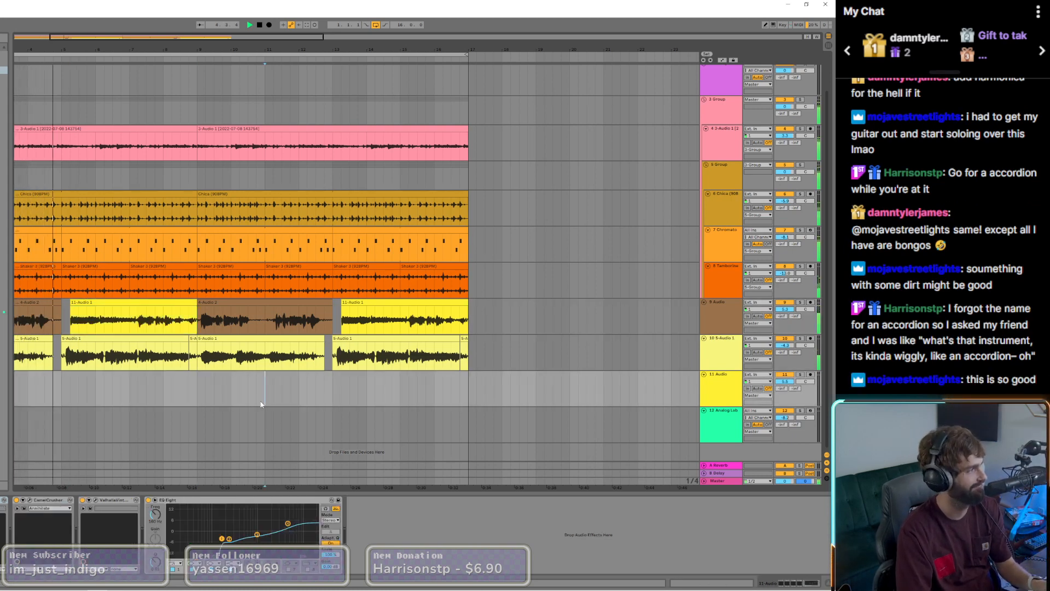
key("ctrl+s")
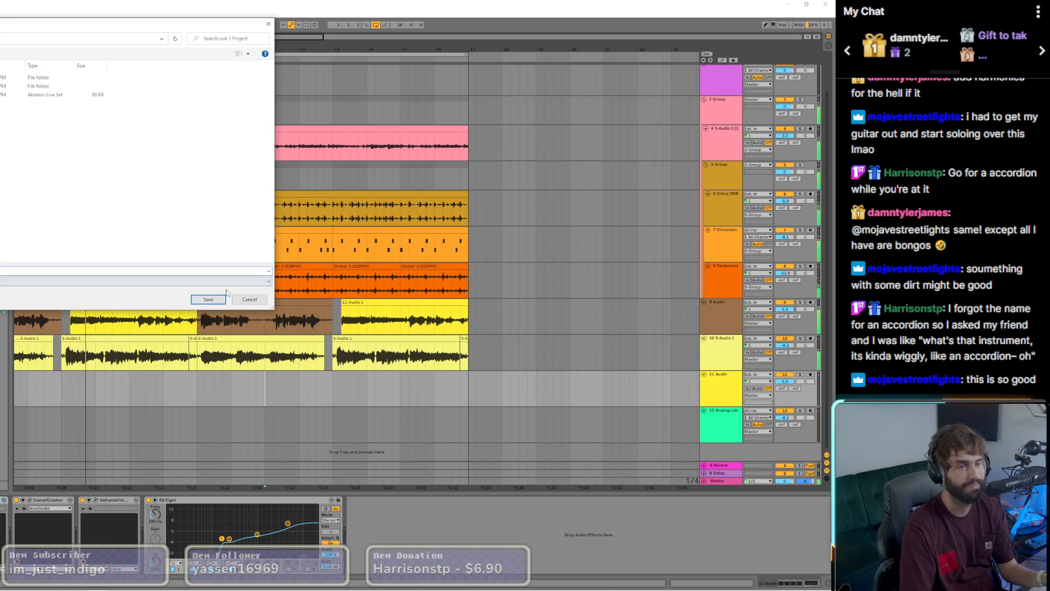
left_click(248, 300)
scroll(249, 300, "down", 5)
scroll(248, 300, "up", 1)
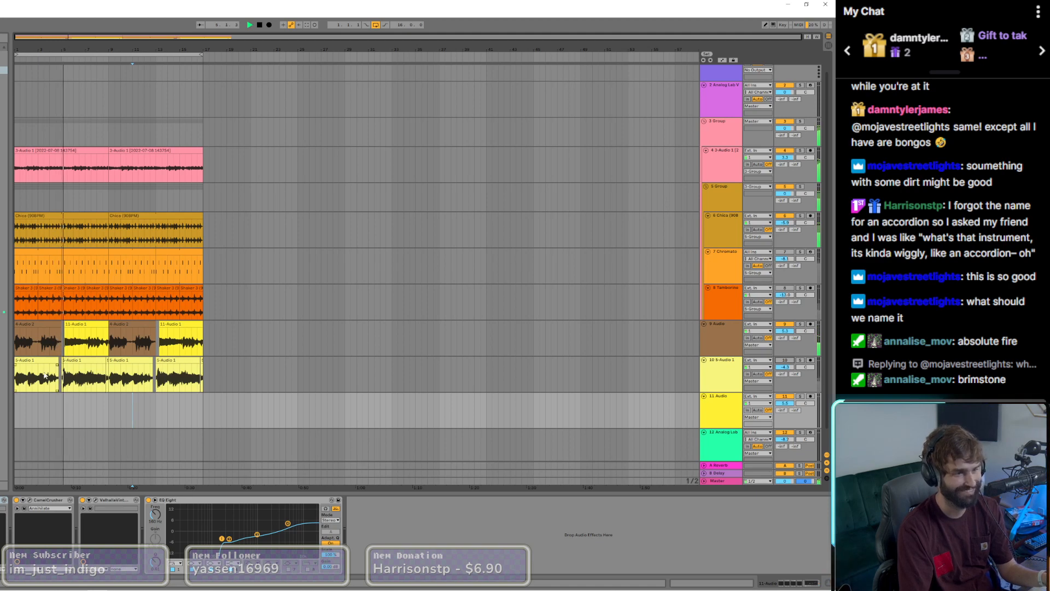
Step: Paste the Waves Tune device onto track 9 and place it ahead of the Gate in the effects chain
left_click(94, 346)
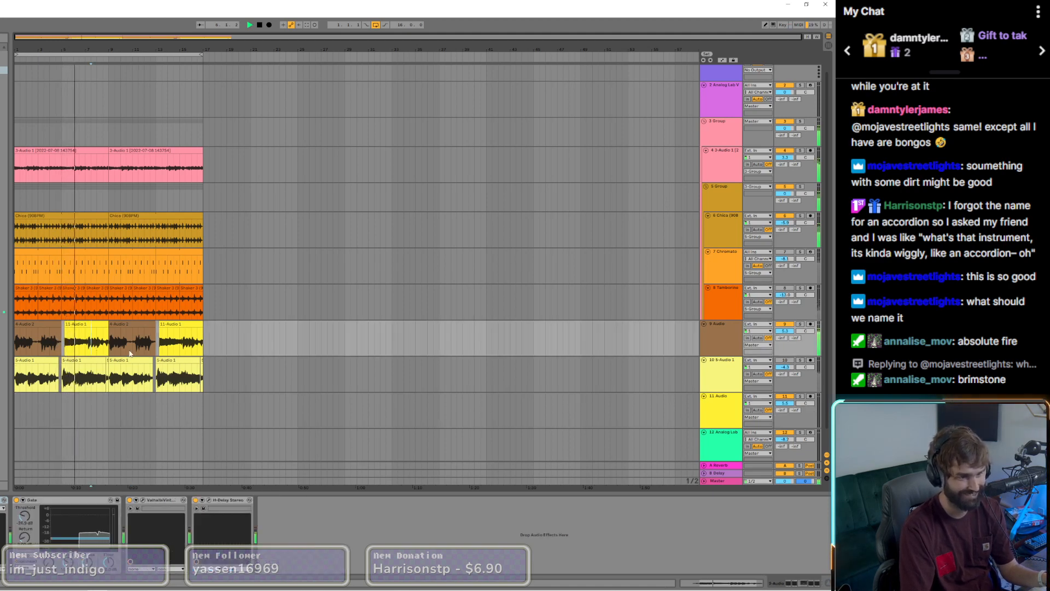
left_click(155, 410)
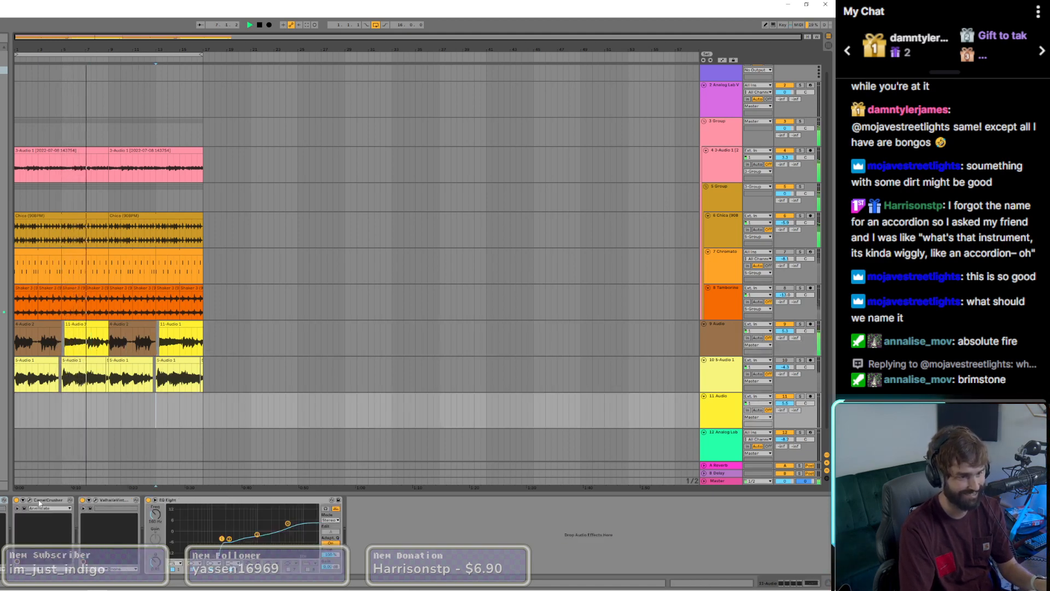
left_click(80, 342)
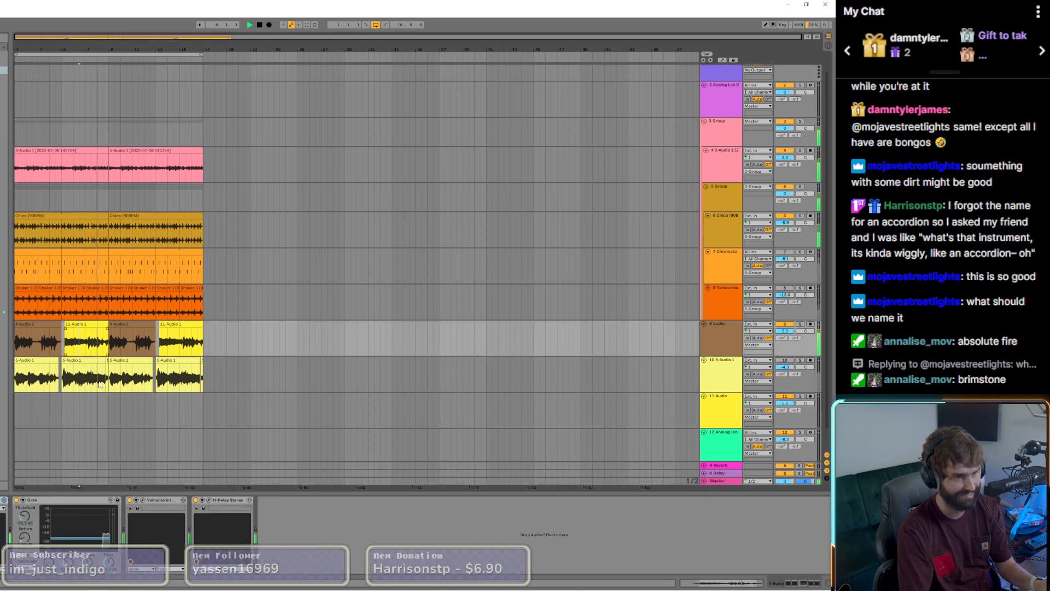
key("ctrl+v")
left_click_drag(296, 501, 22, 510)
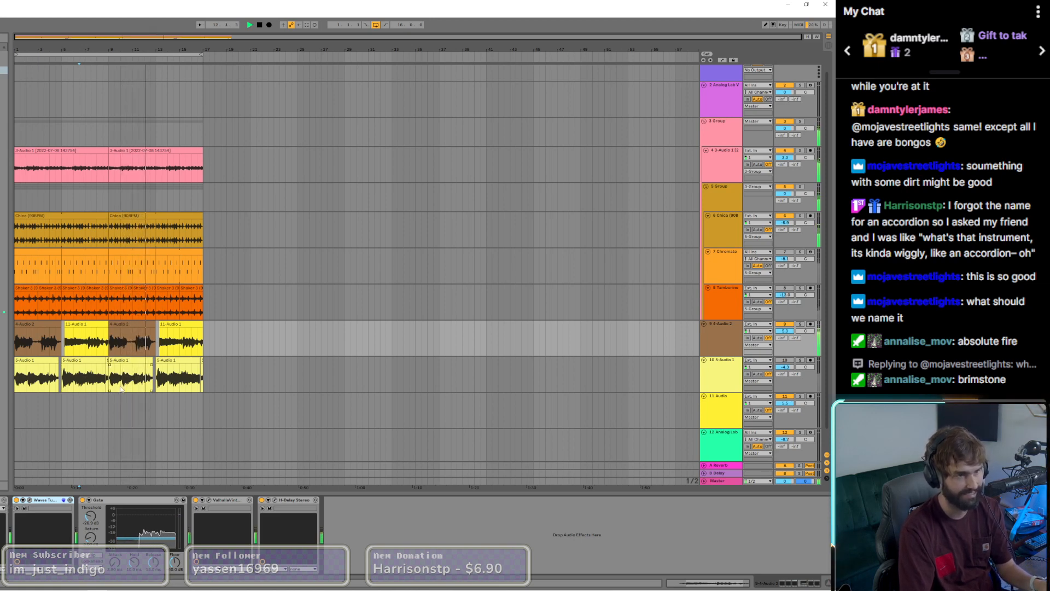
Step: Mute drum track 6 and nudge the second yellow clip on track 9 slightly earlier
left_click(786, 217)
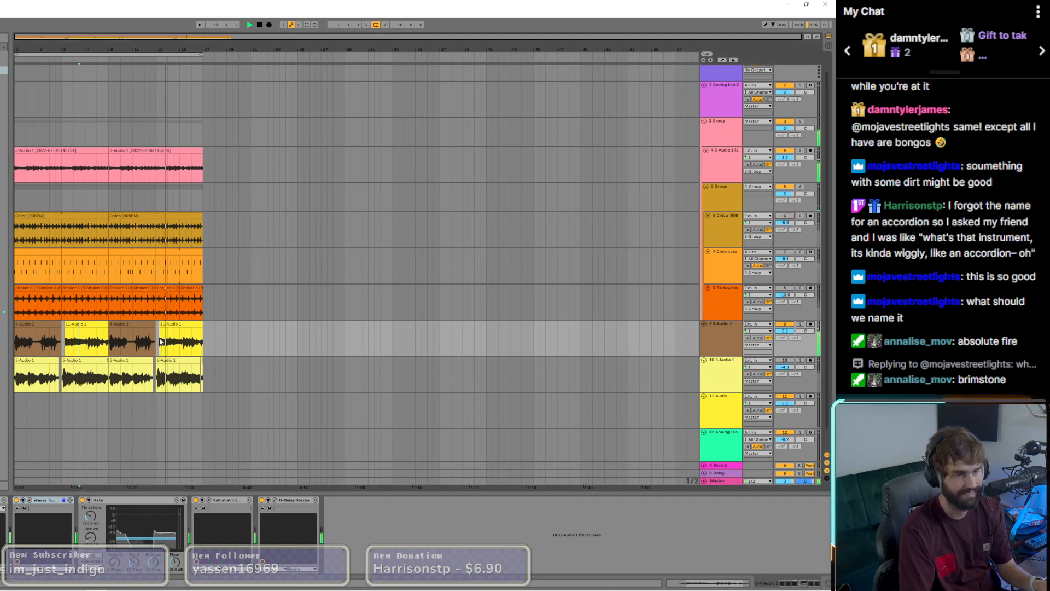
scroll(160, 338, "up", 15)
left_click_drag(159, 324, 150, 324)
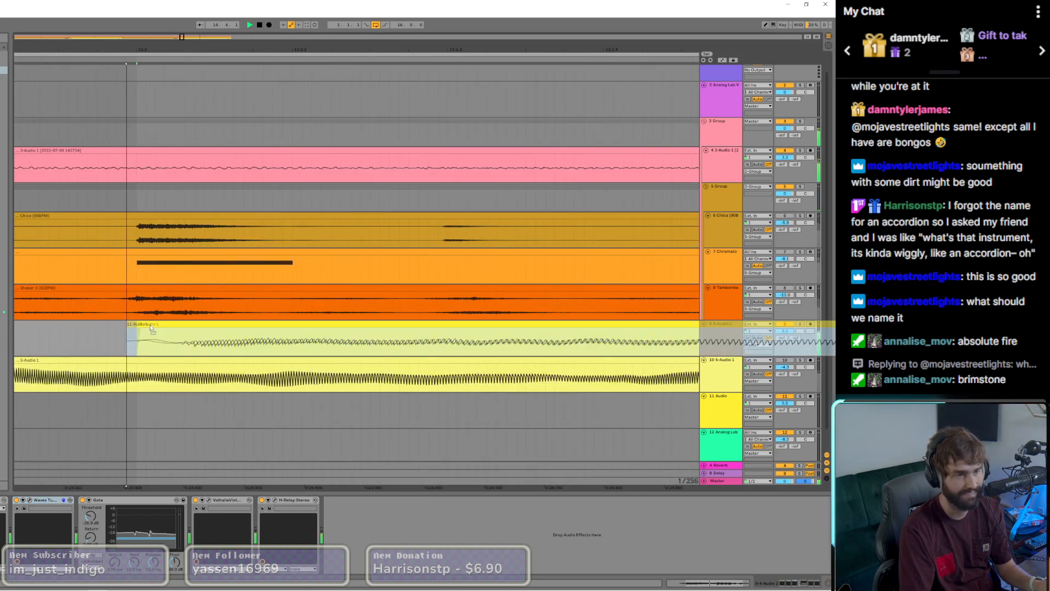
scroll(150, 329, "down", 15)
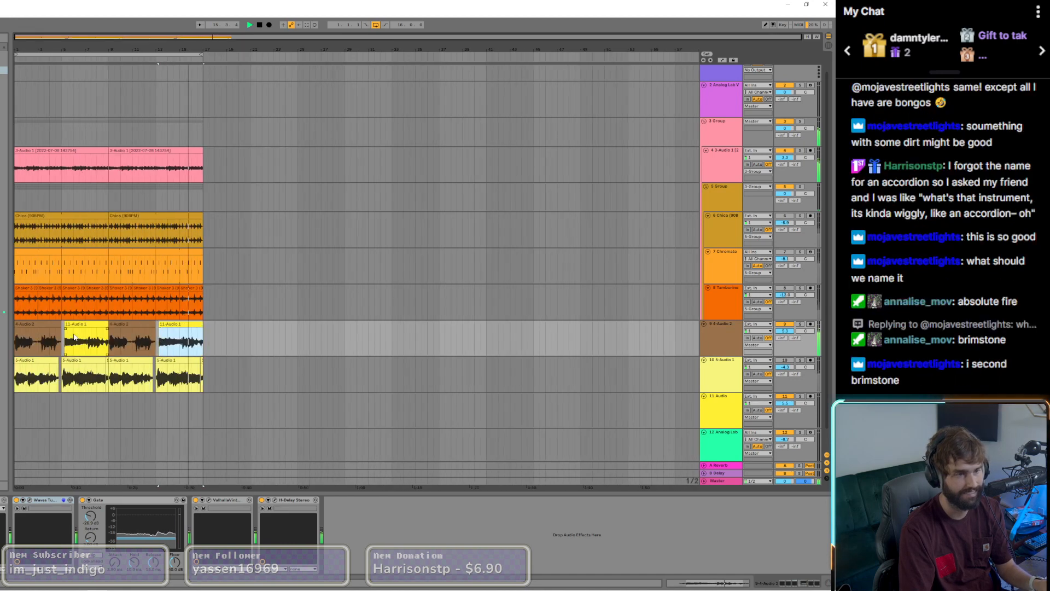
scroll(74, 337, "up", 15)
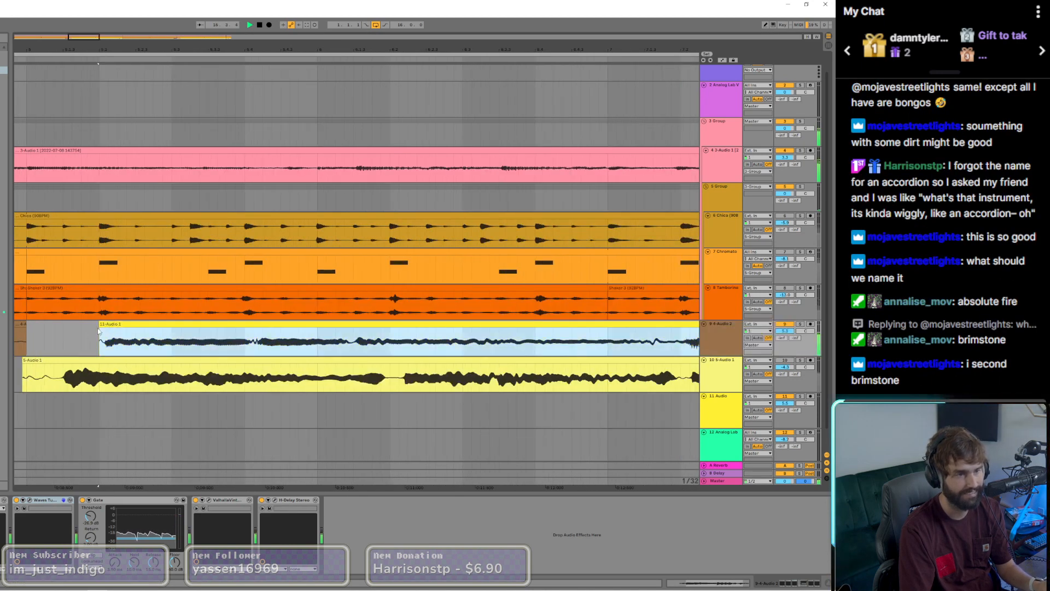
scroll(99, 331, "down", 15)
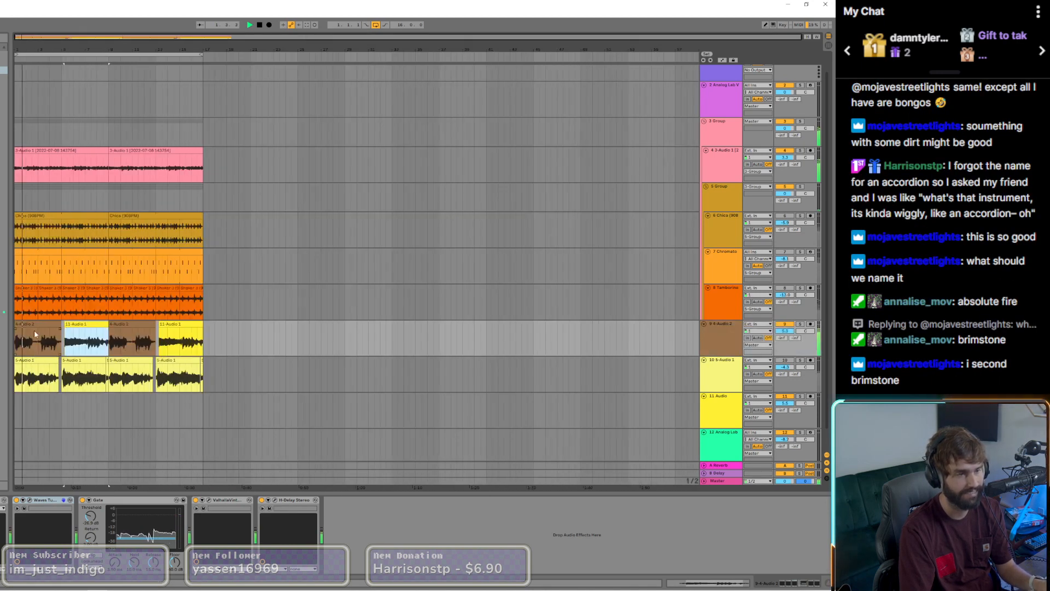
Step: Extend the starts of the two yellow clips on track 9 back to bar 5 and bar 13
double_click(30, 323)
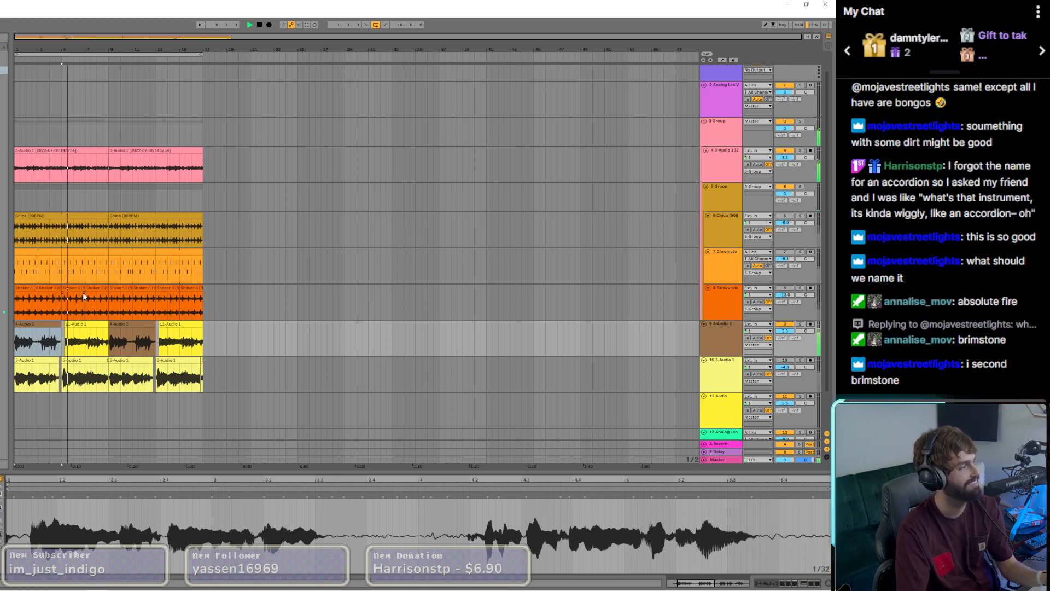
scroll(53, 317, "up", 3)
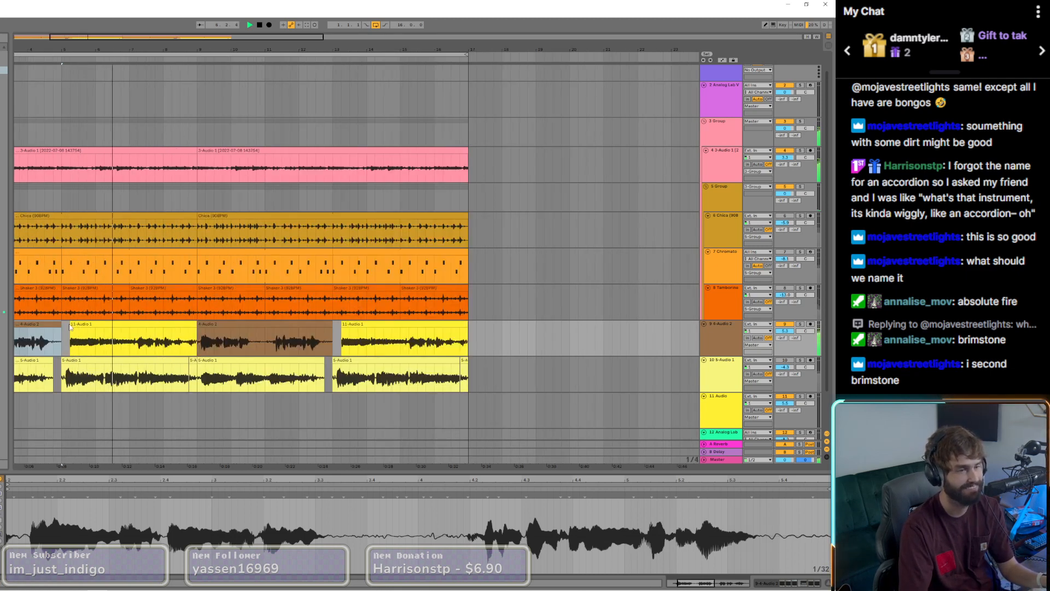
left_click_drag(69, 327, 62, 326)
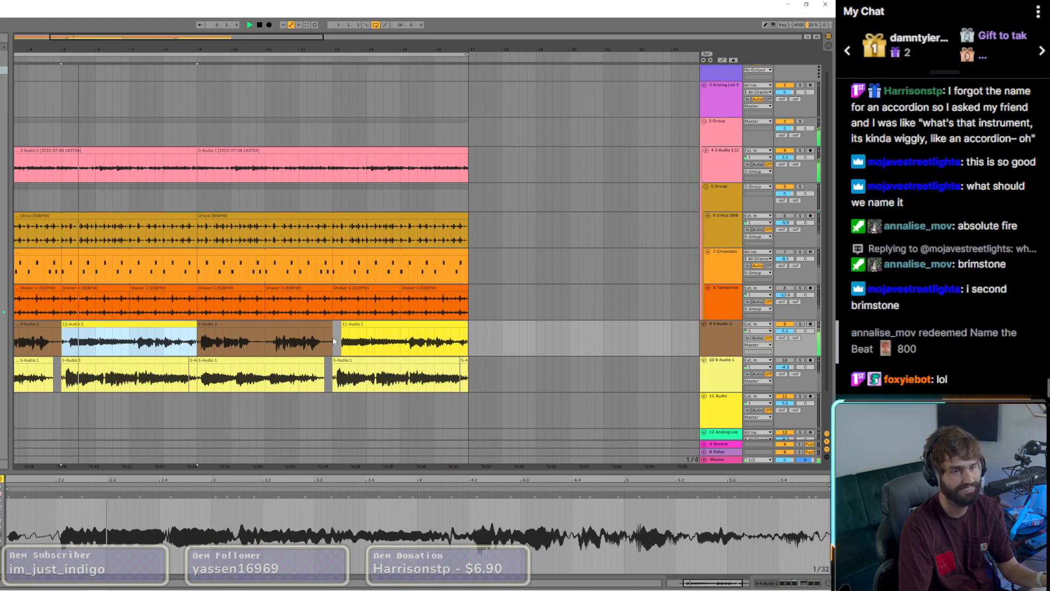
left_click_drag(342, 327, 334, 327)
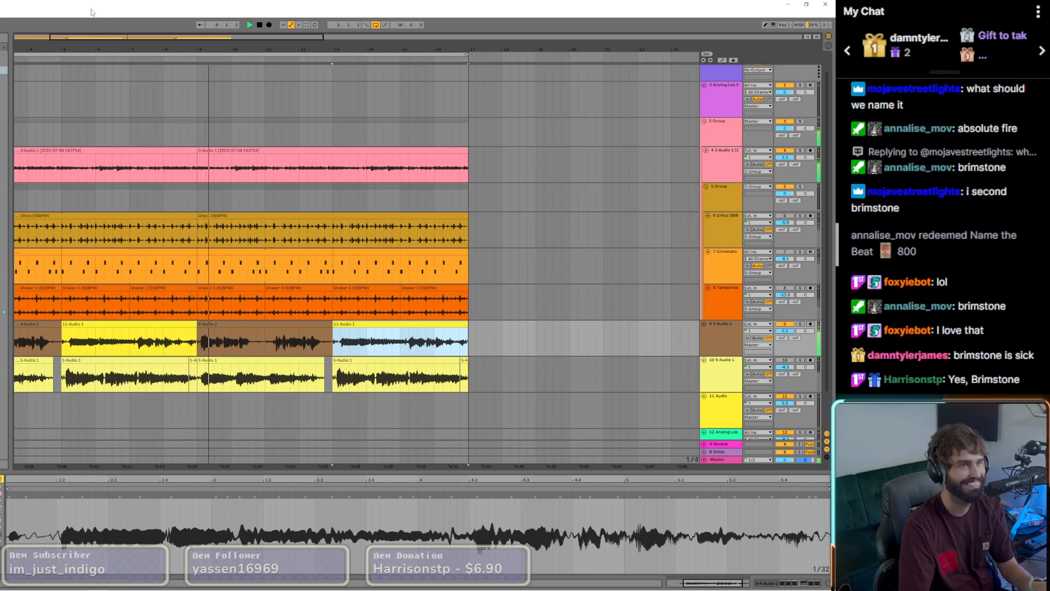
Step: Save the set under a new name in the Ableton Projects folder without deleting the temporary files
key("ctrl+shift+s")
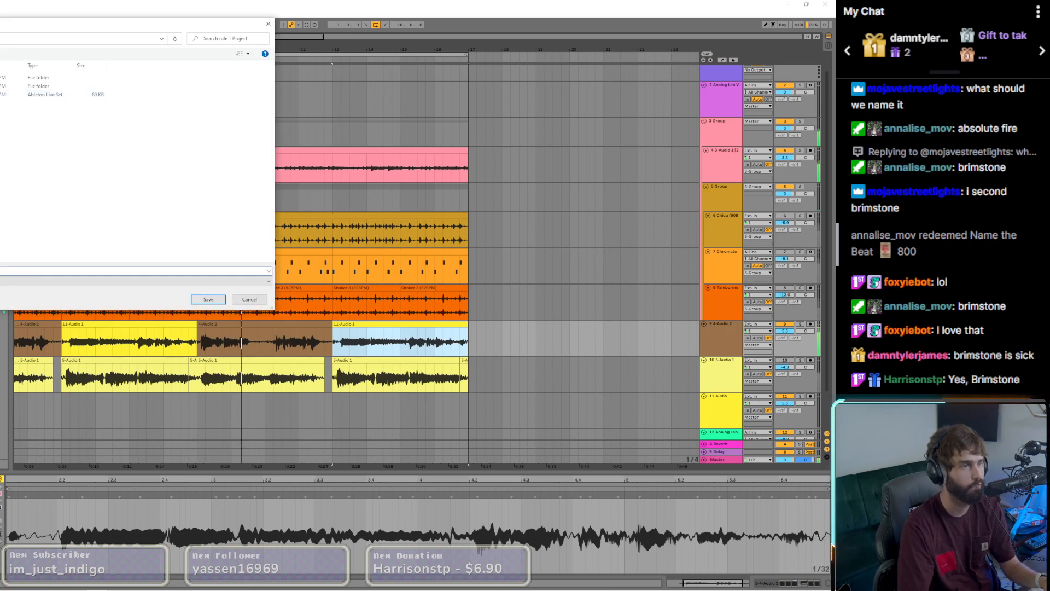
key("alt+Up")
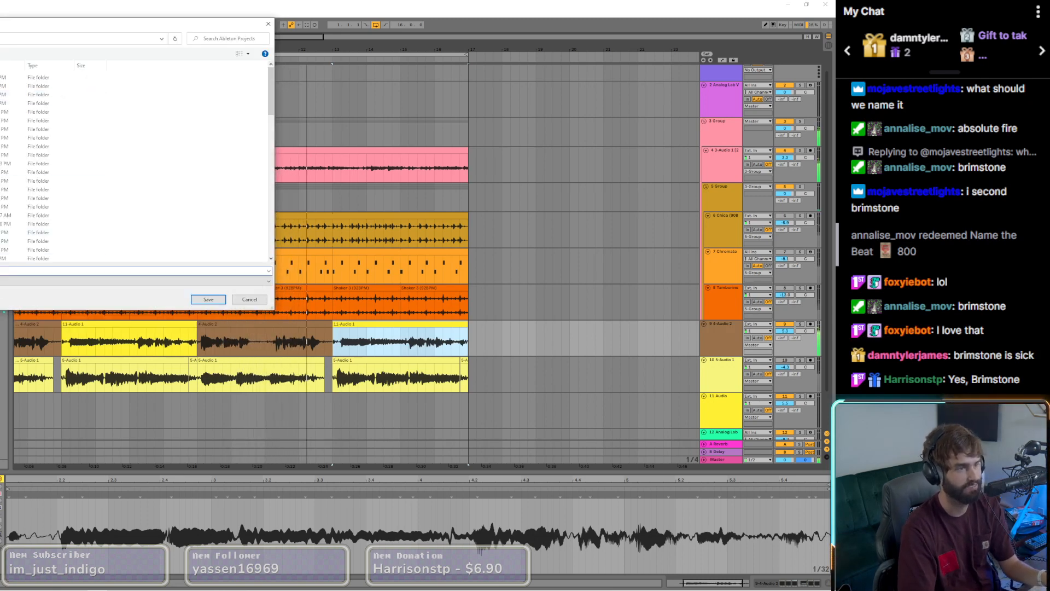
key("Return")
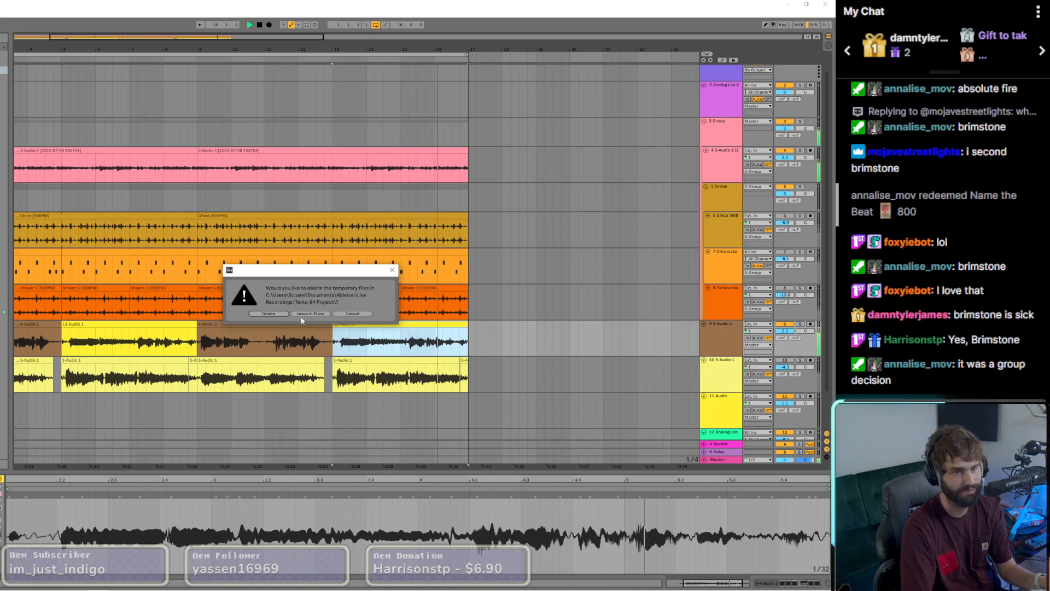
left_click(351, 314)
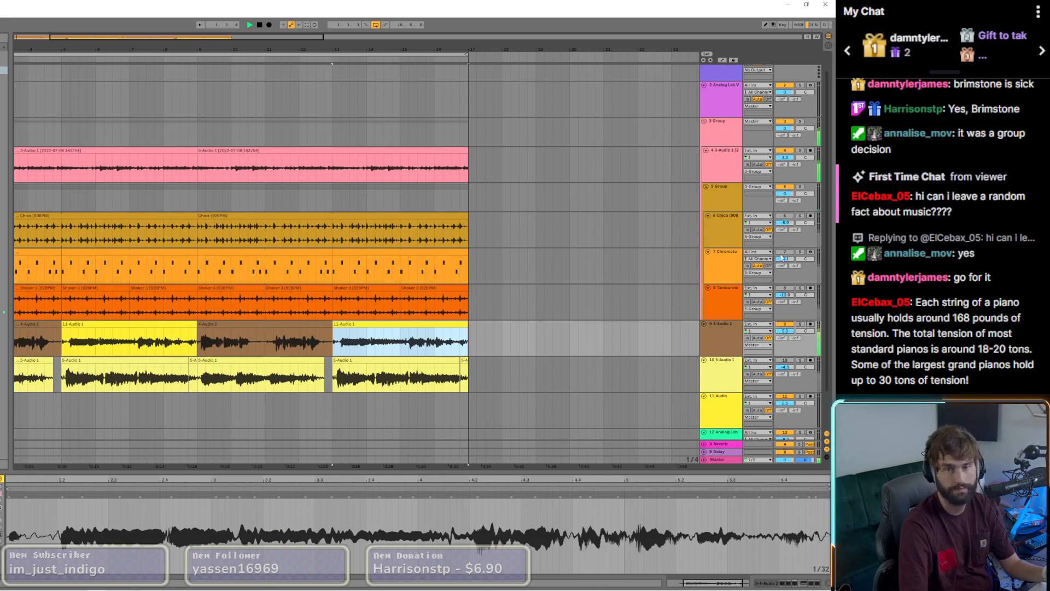
Step: Duplicate track 9 and delete the first brown clip on the duplicate track
right_click(725, 336)
left_click(787, 448)
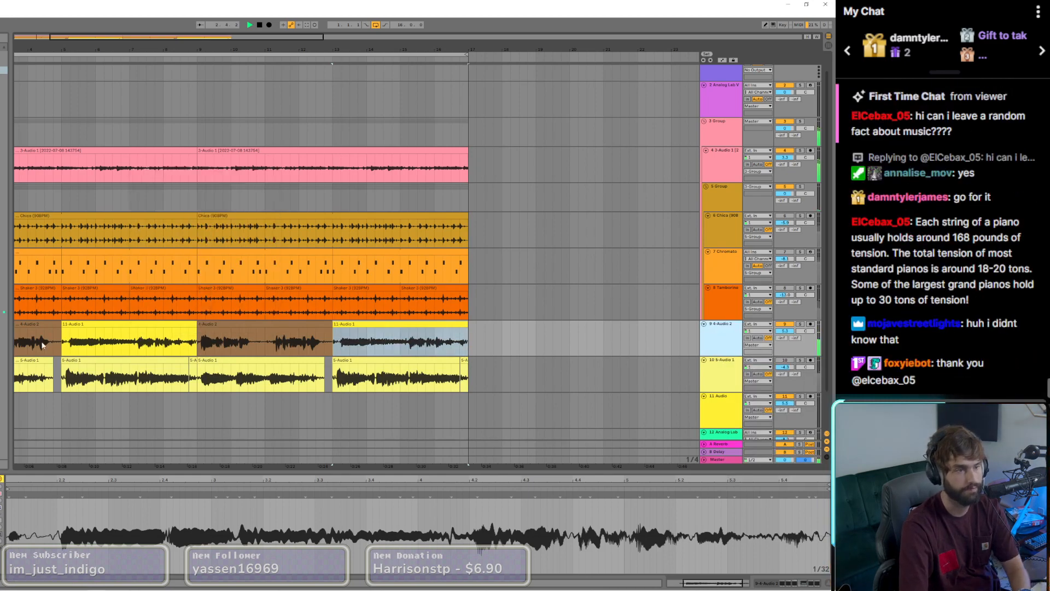
left_click(41, 360)
key("Delete")
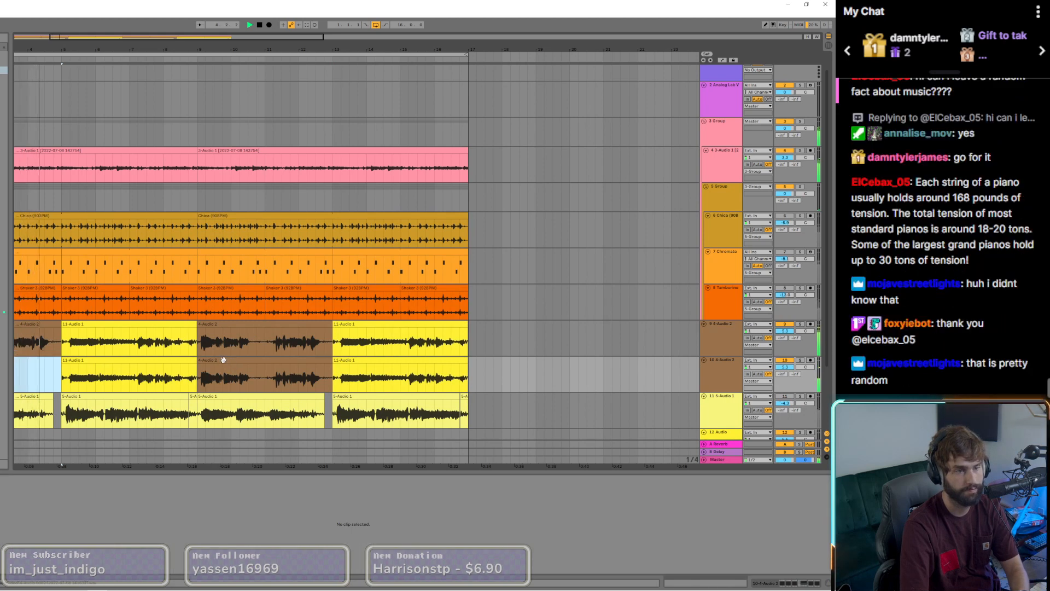
Step: Delete the remaining brown clip on duplicate track 10 and both yellow clips on track 9
left_click(223, 360)
key("Delete")
left_click(171, 360)
left_click(168, 324)
key("Delete")
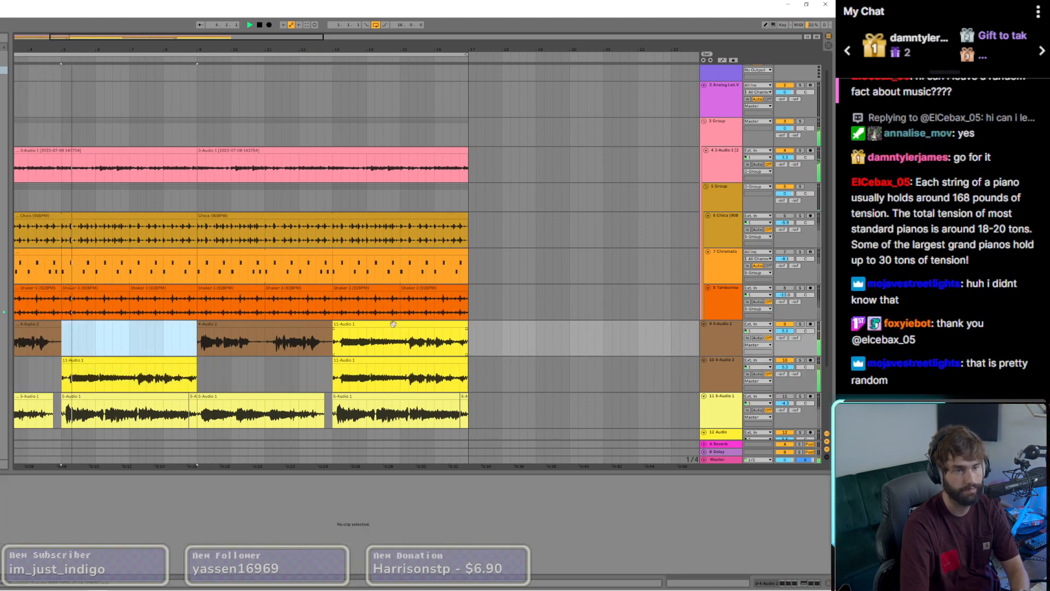
left_click(393, 324)
key("Delete")
left_click(786, 325)
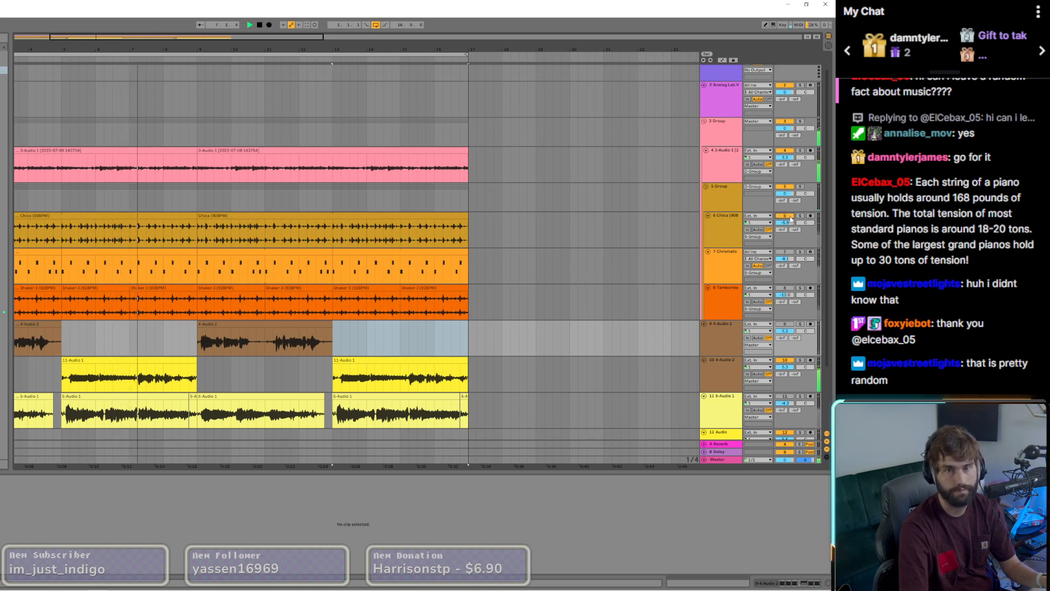
left_click(786, 252)
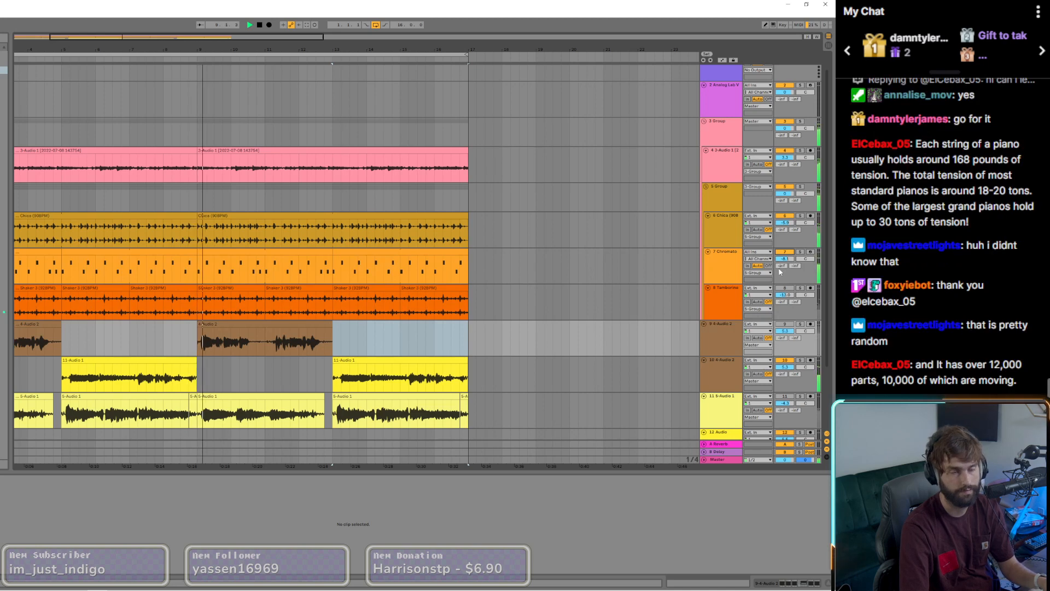
Step: Split the first loop clip on track 6 at bars 3 and 5 and repeat the two-bar pieces along the track to bar 17
left_click(129, 230)
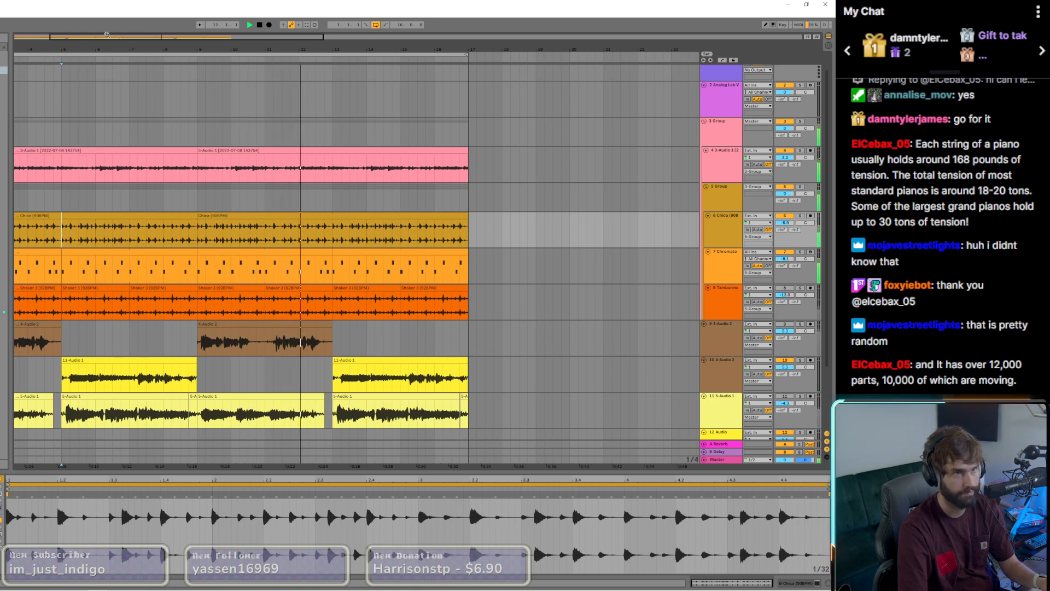
left_click_drag(109, 49, 203, 53)
left_click(84, 241)
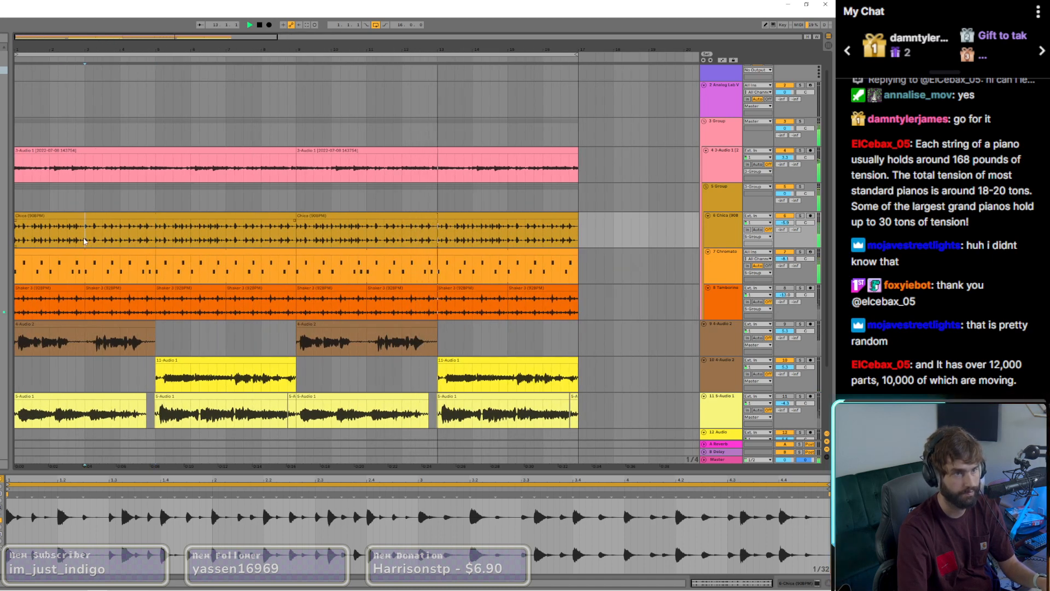
key("ctrl+e")
left_click(173, 217)
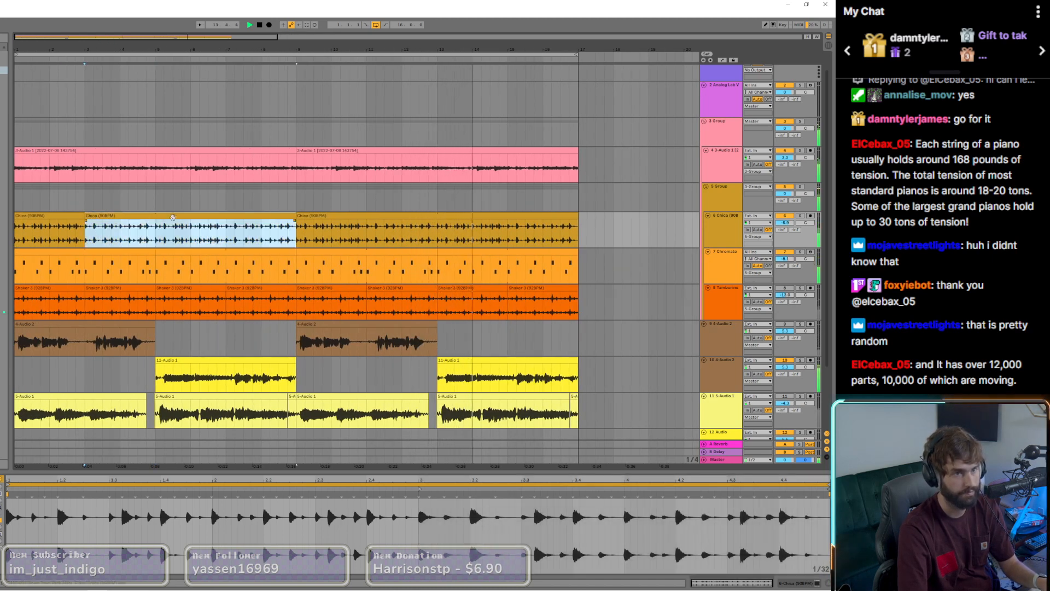
left_click(156, 235)
key("ctrl+e")
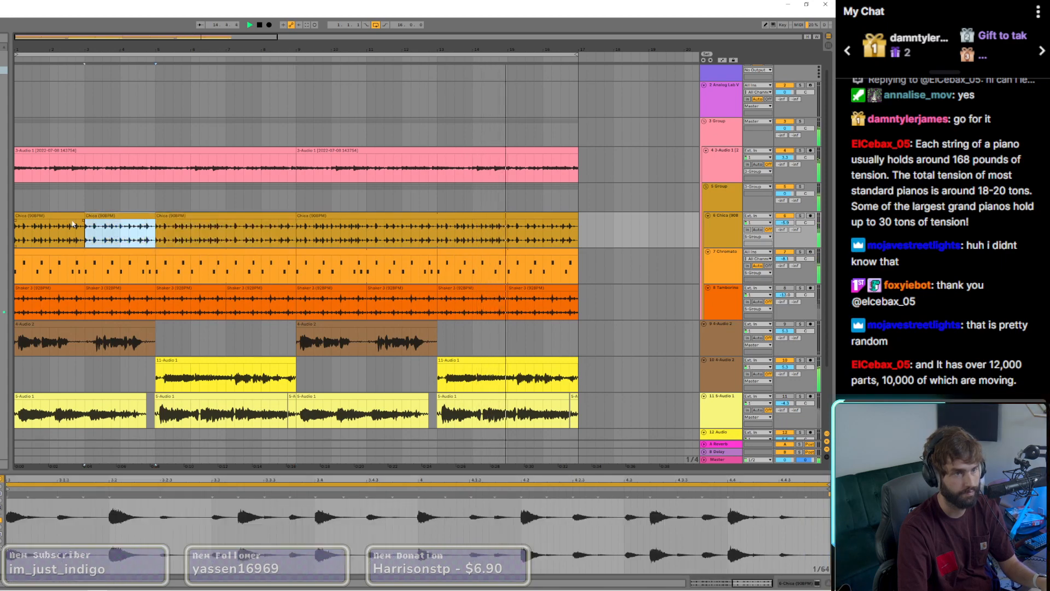
left_click(69, 217)
left_click_drag(68, 218, 455, 235)
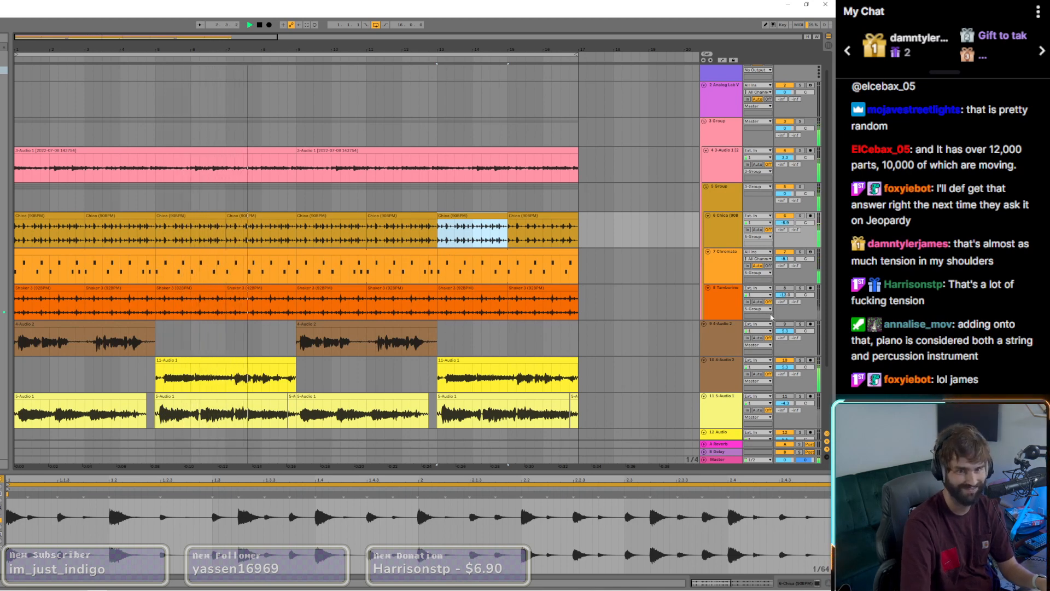
Step: Lower the volume of track 6 slightly
left_click_drag(785, 222, 785, 230)
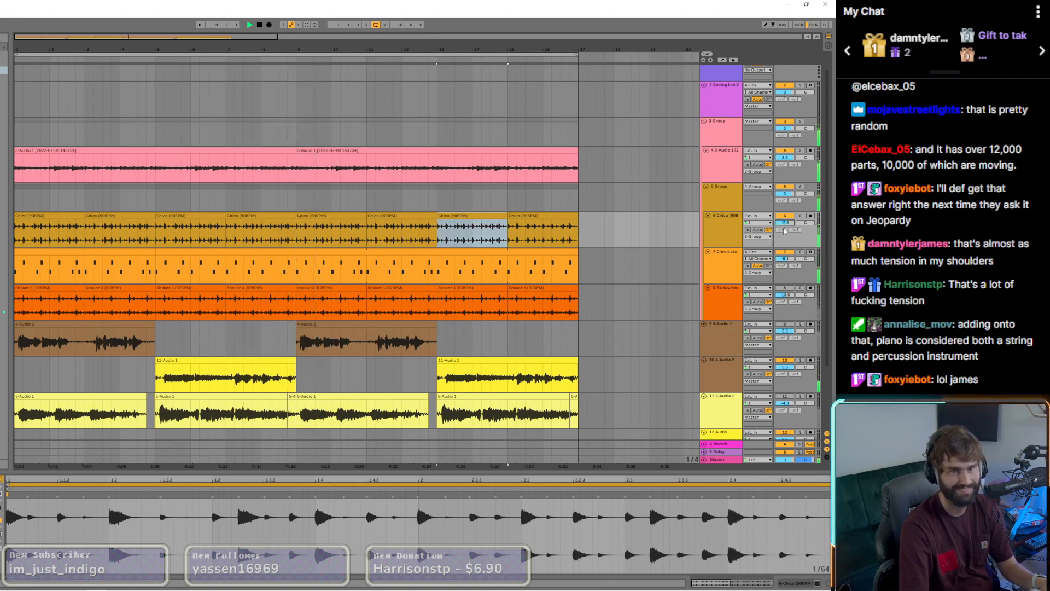
left_click_drag(782, 224, 782, 229)
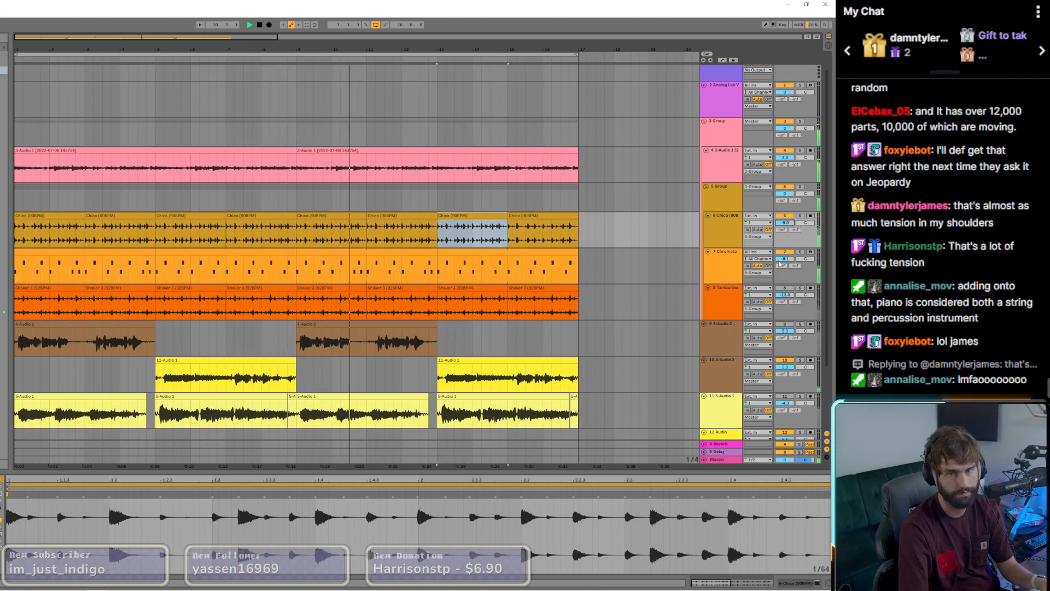
scroll(461, 326, "down", 3)
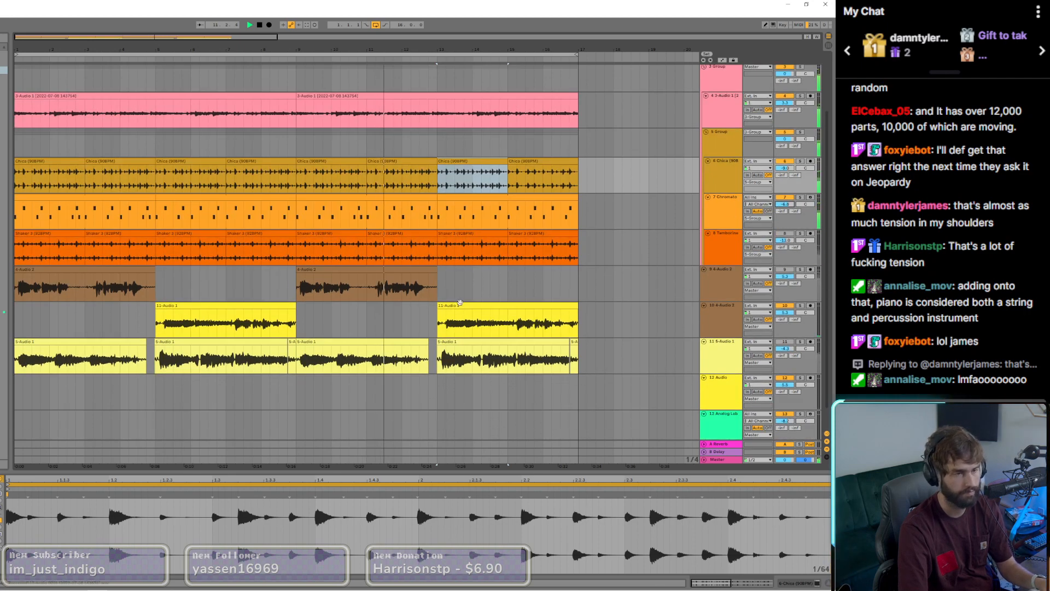
scroll(460, 328, "up", 4)
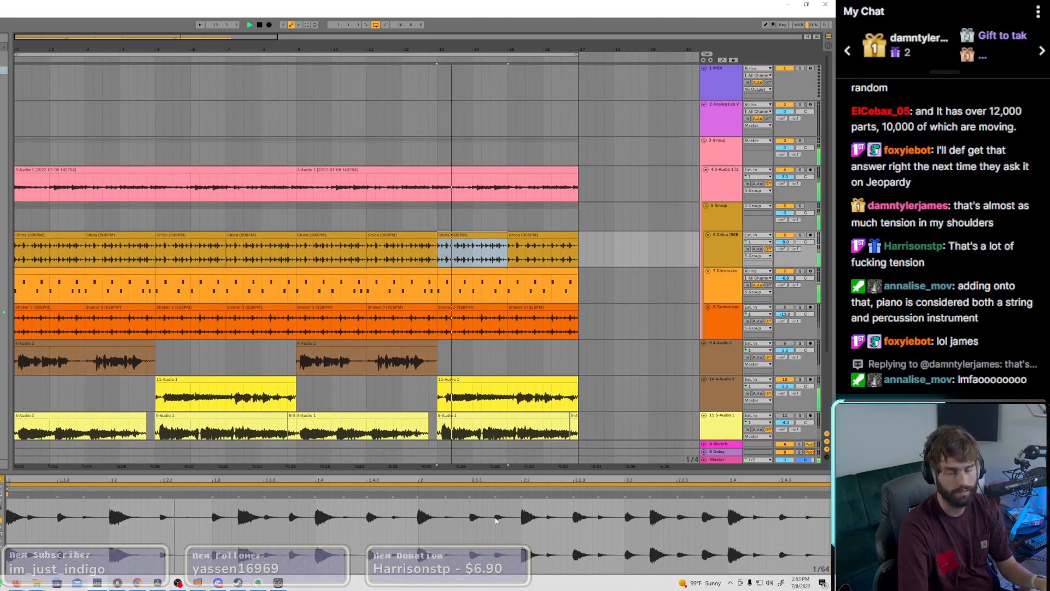
Step: Save the set, delete the temporary files and resume playback
scroll(104, 353, "down", 3)
key("ctrl+s")
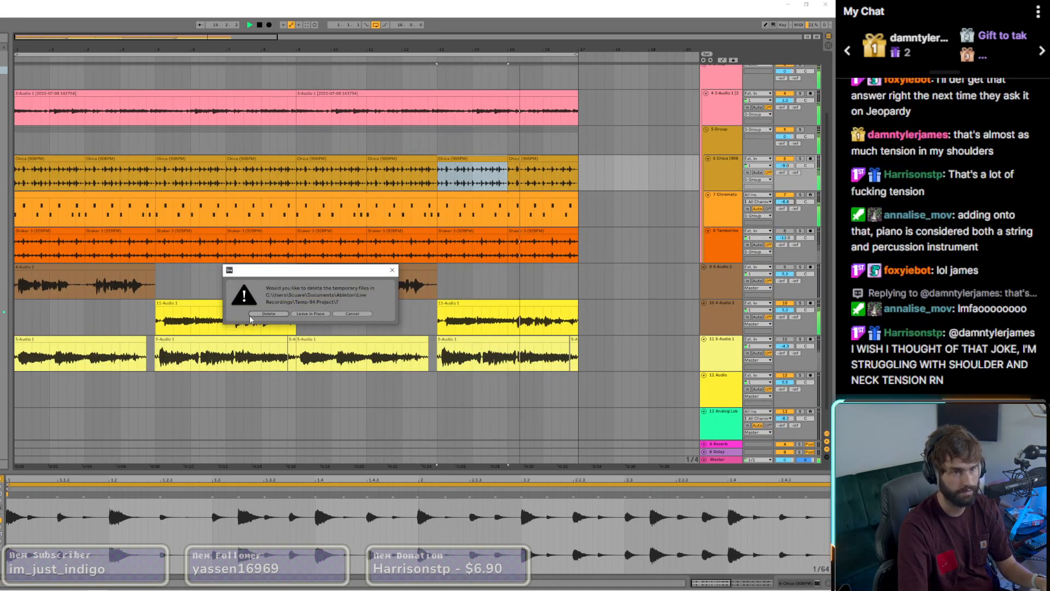
left_click(252, 315)
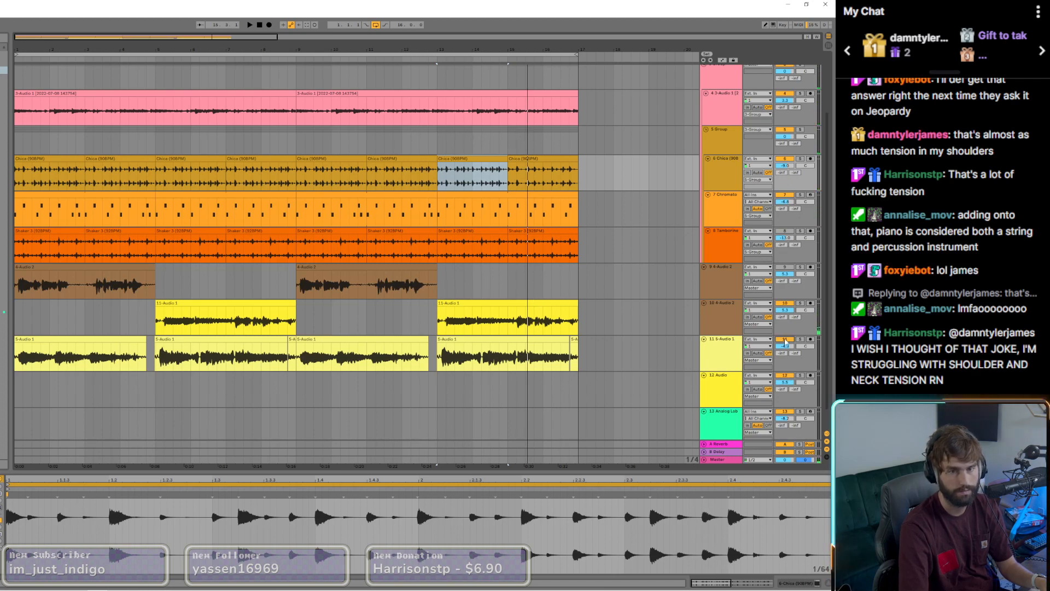
key("space")
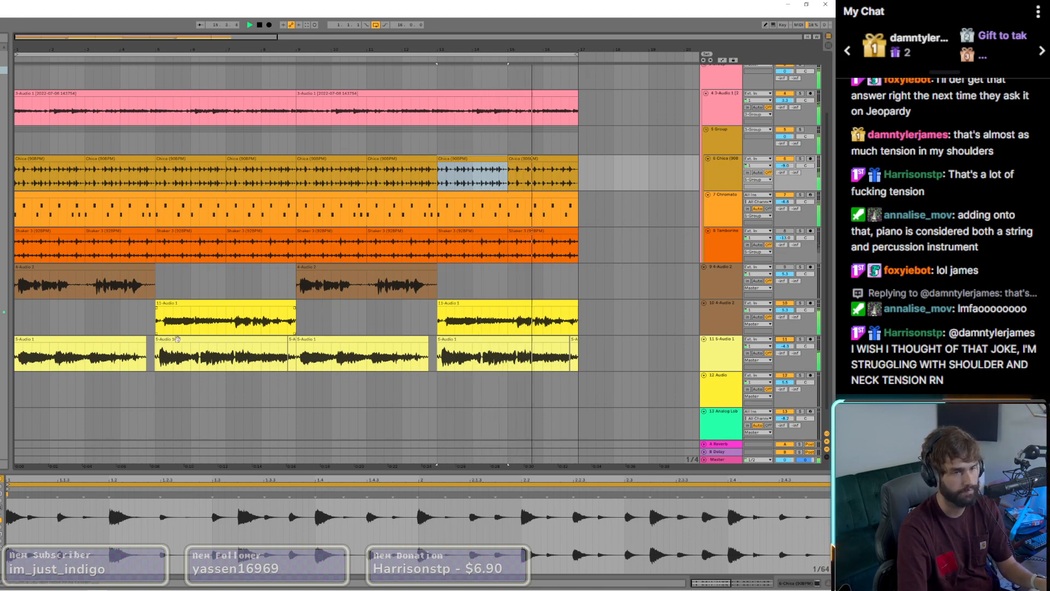
Step: Delete the two short leftover clips before bars 9 and 17 on track 11 and close the CamelCrusher window
left_click(127, 339)
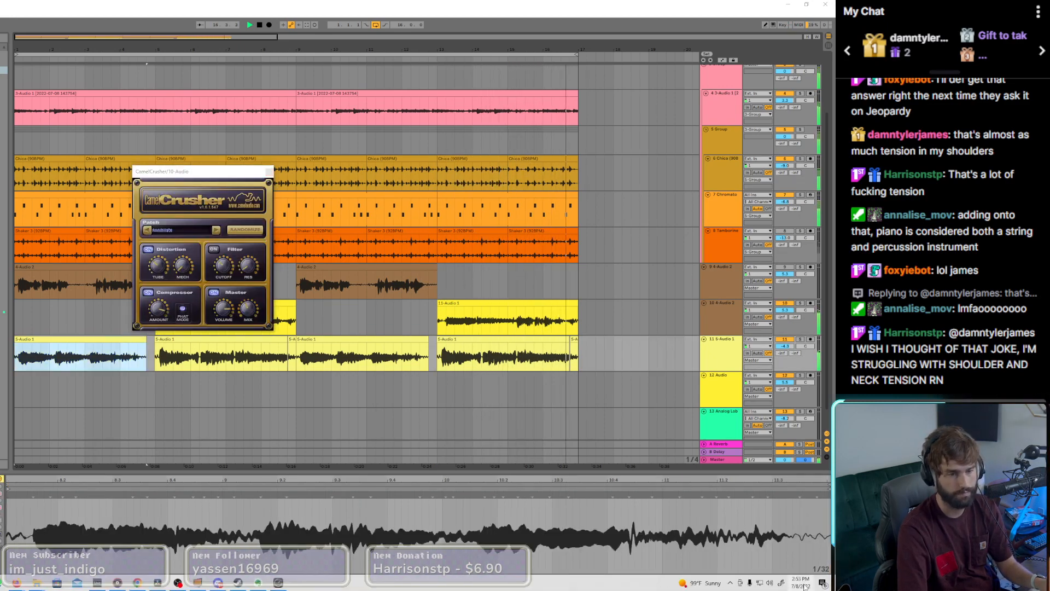
left_click(802, 587)
left_click(555, 4)
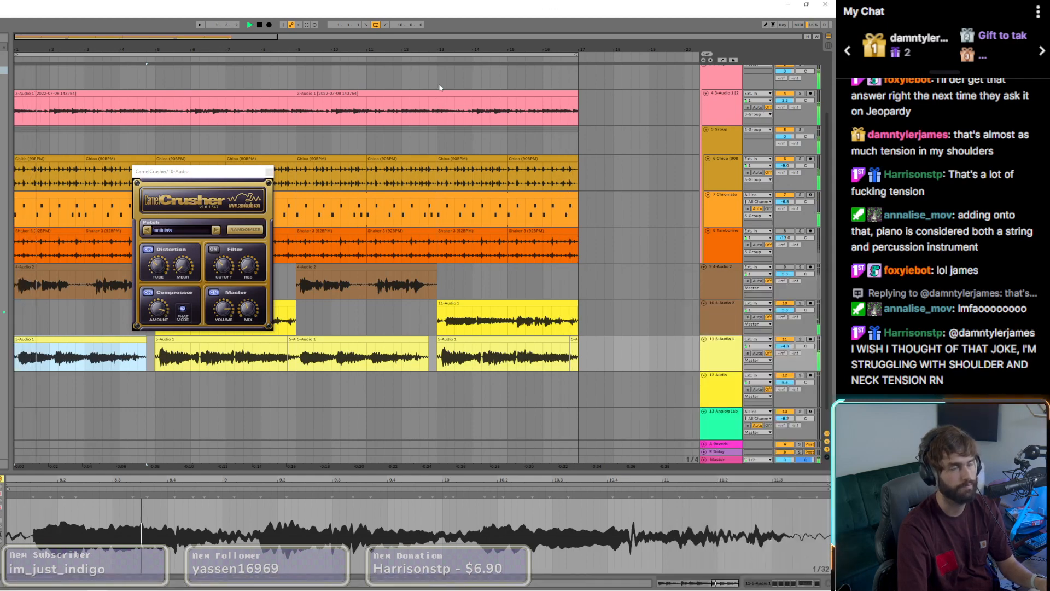
left_click(567, 350)
left_click(575, 340)
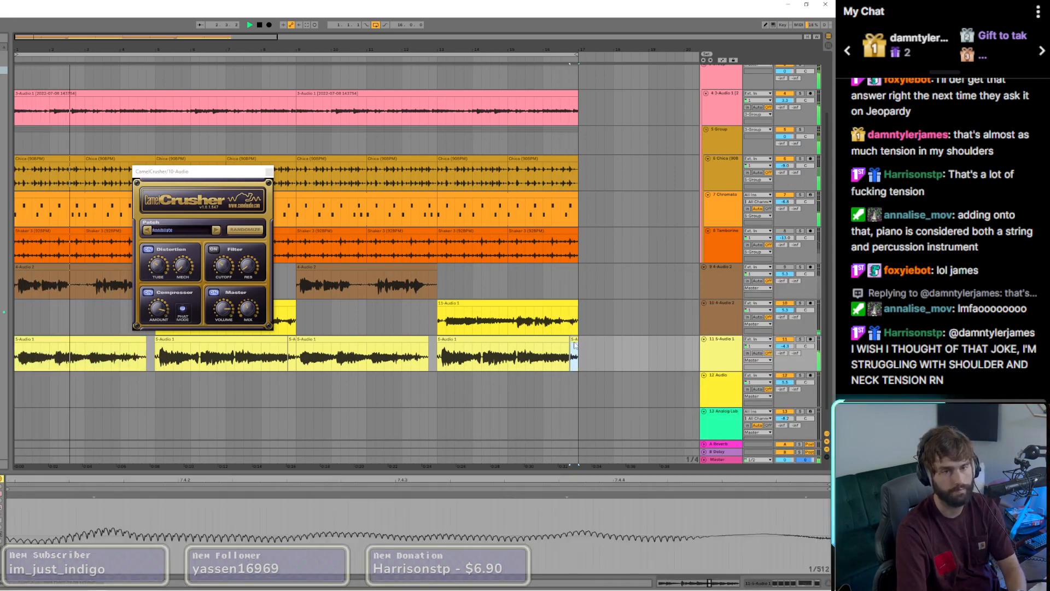
key("Delete")
left_click(563, 340)
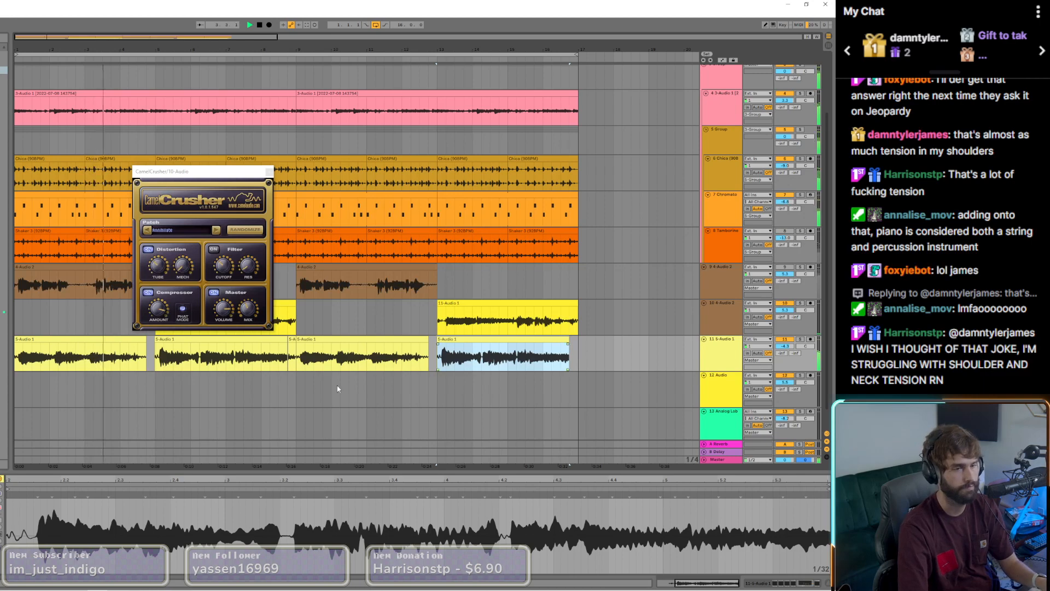
left_click(292, 340)
key("Delete")
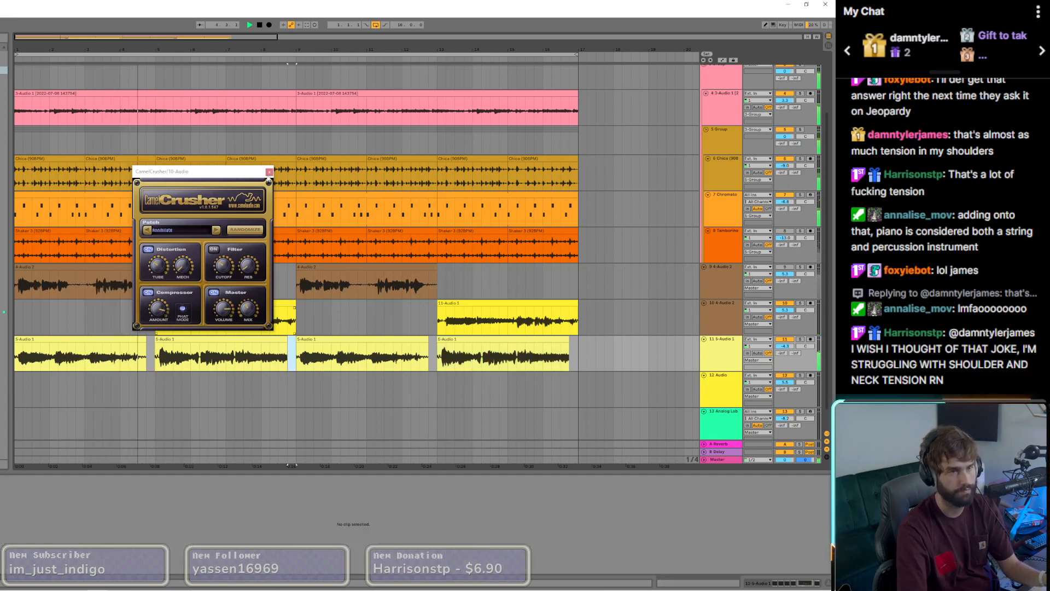
left_click(269, 172)
Step: Trim the end of the first pale yellow clip on track 11 and the starts of the other three clips slightly
scroll(149, 340, "up", 3)
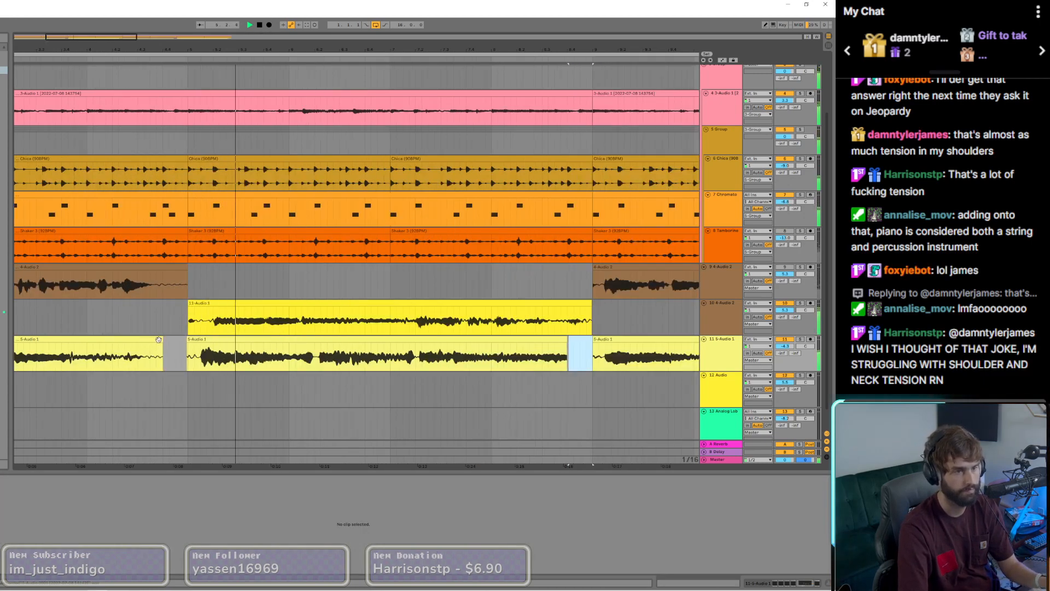
left_click_drag(162, 340, 196, 339)
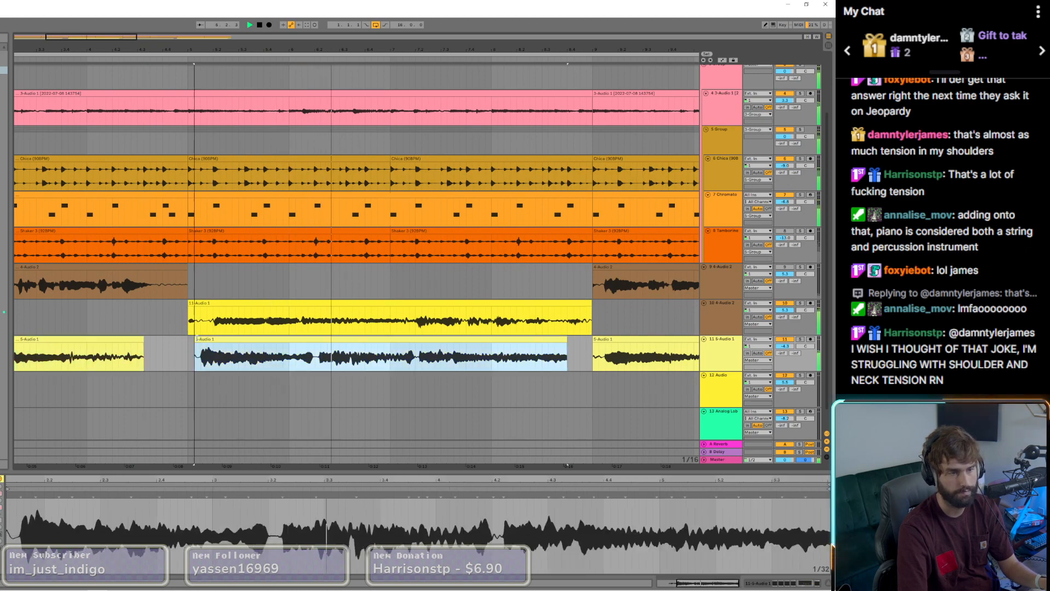
scroll(196, 338, "down", 2)
scroll(113, 345, "up", 1)
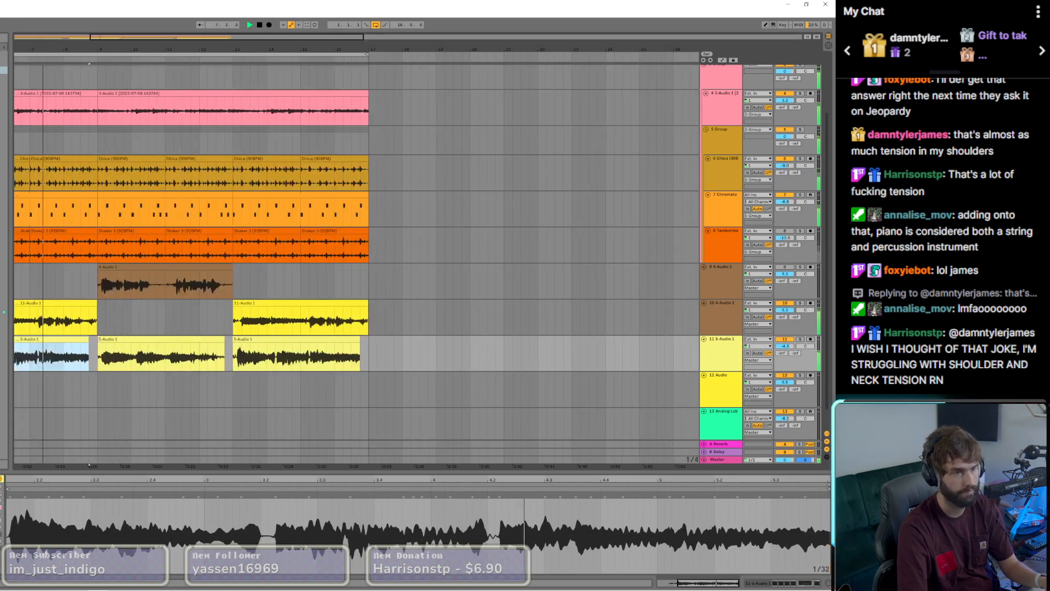
scroll(99, 339, "up", 1)
left_click_drag(99, 339, 106, 340)
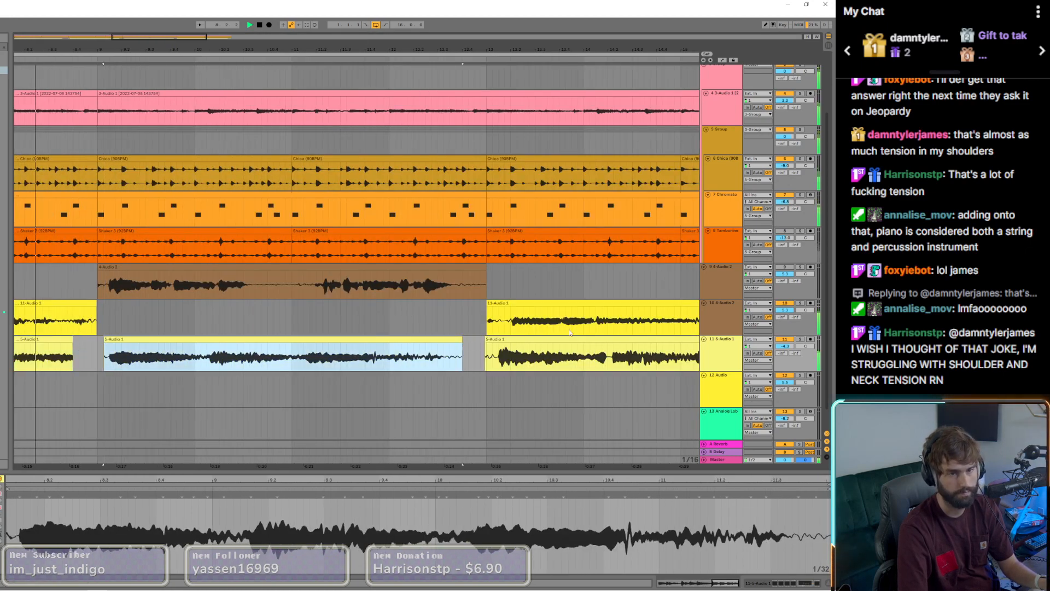
left_click(785, 267)
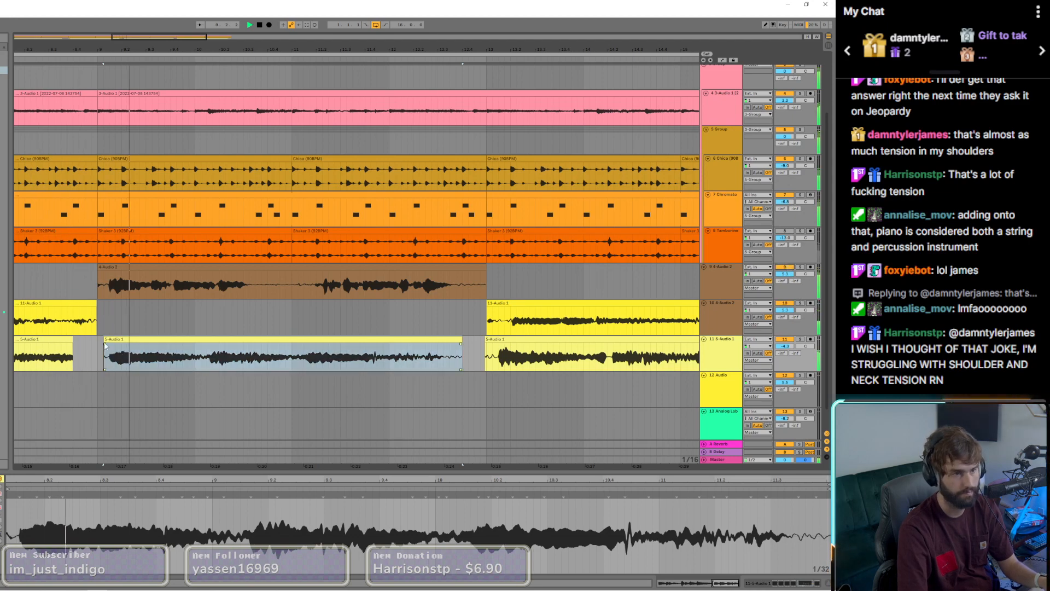
left_click_drag(486, 339, 497, 339)
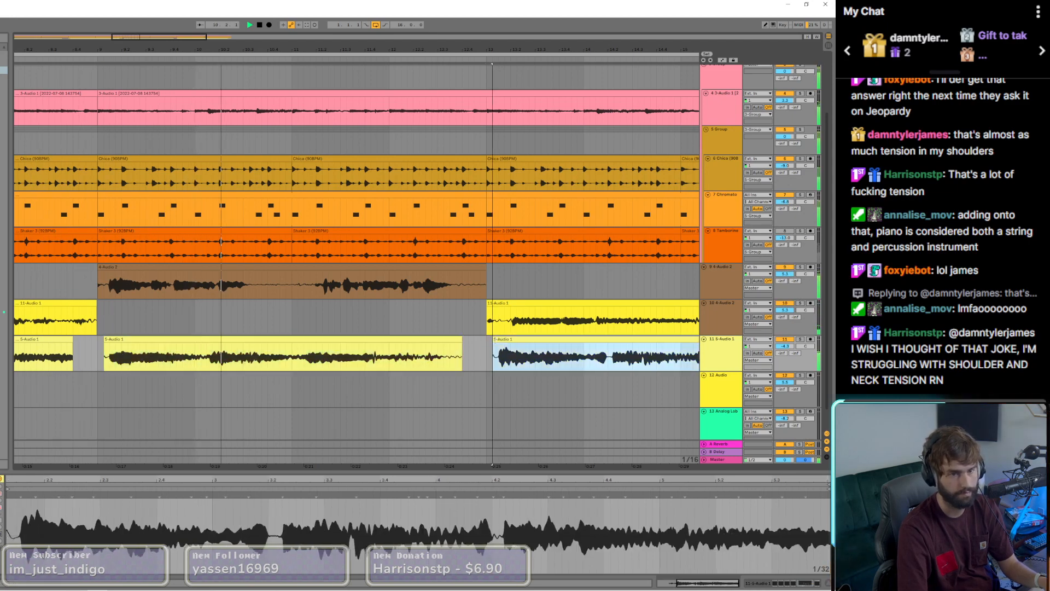
scroll(241, 330, "down", 3)
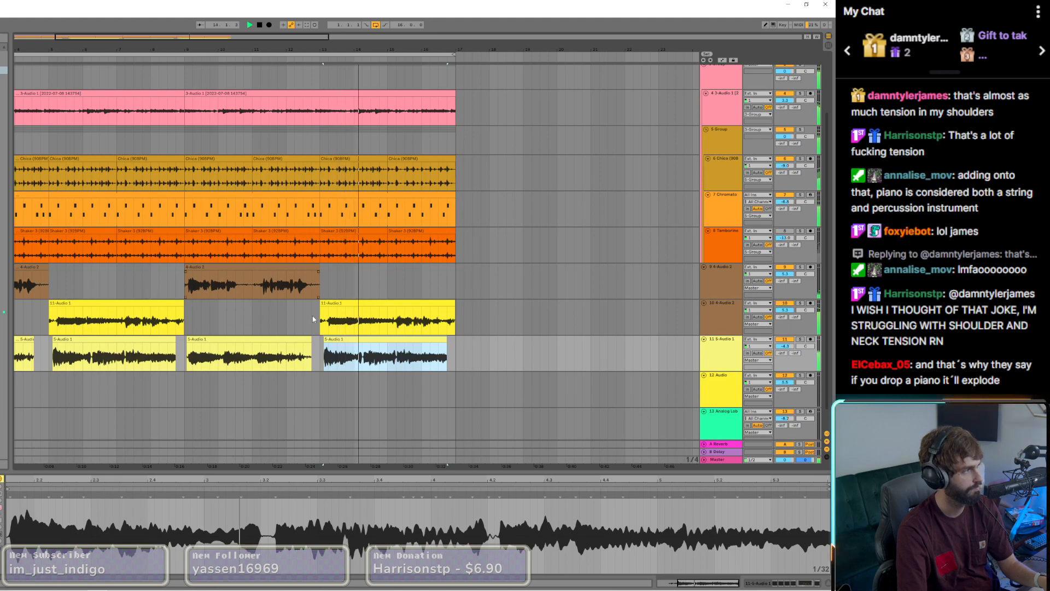
Step: Open the H-Delay Stereo plugin of track 9 clear of its clips and display the automation lanes
left_click(285, 275)
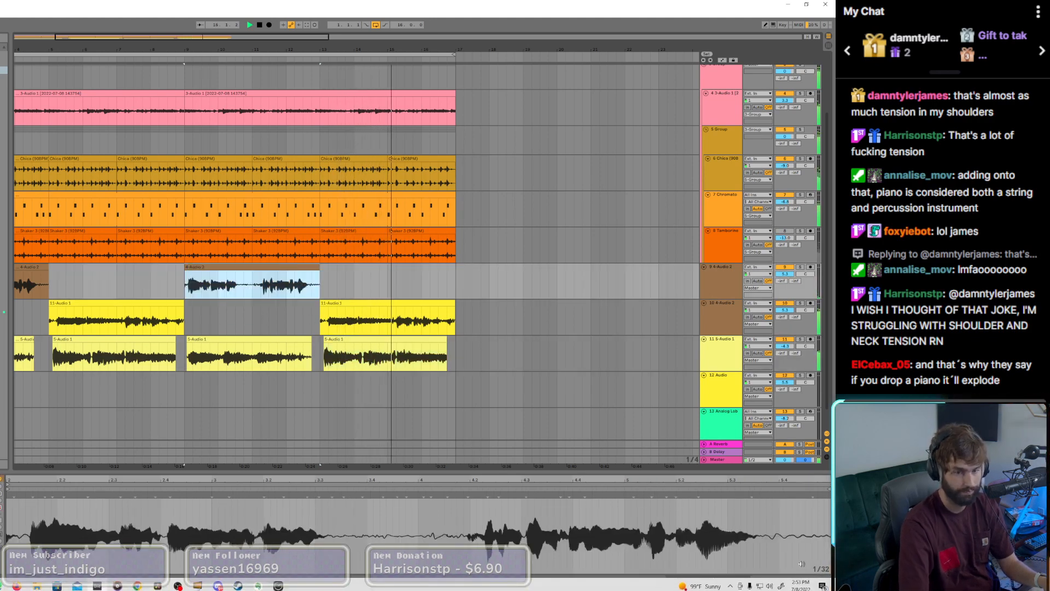
left_click(803, 587)
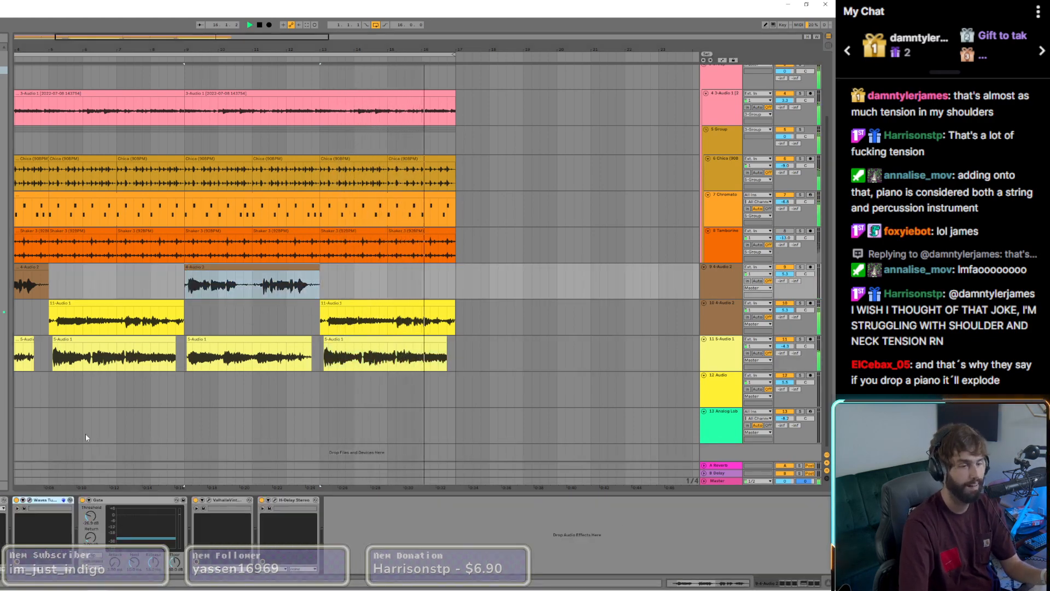
left_click(276, 501)
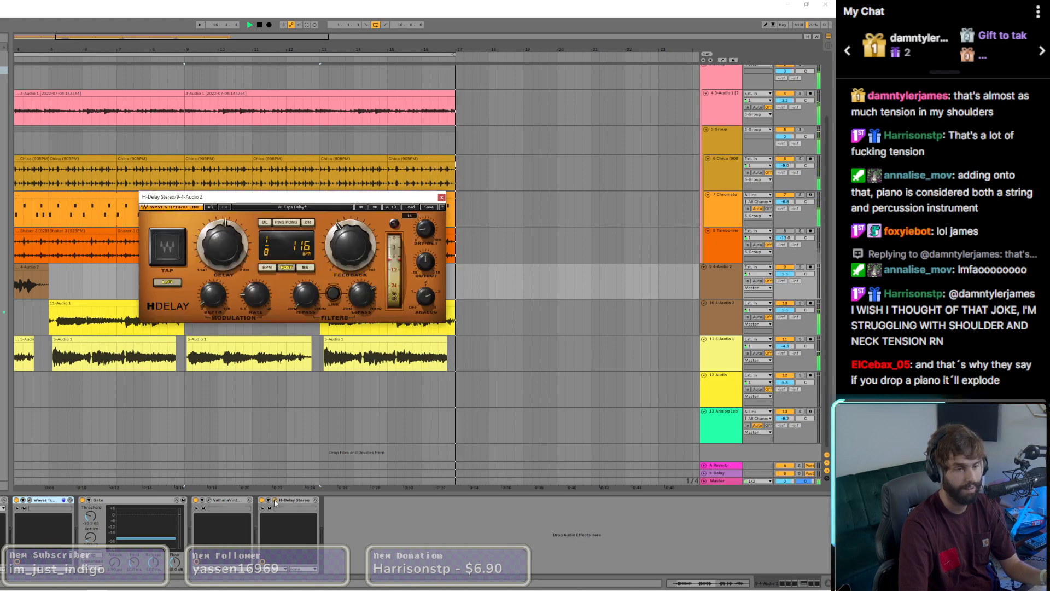
key("a")
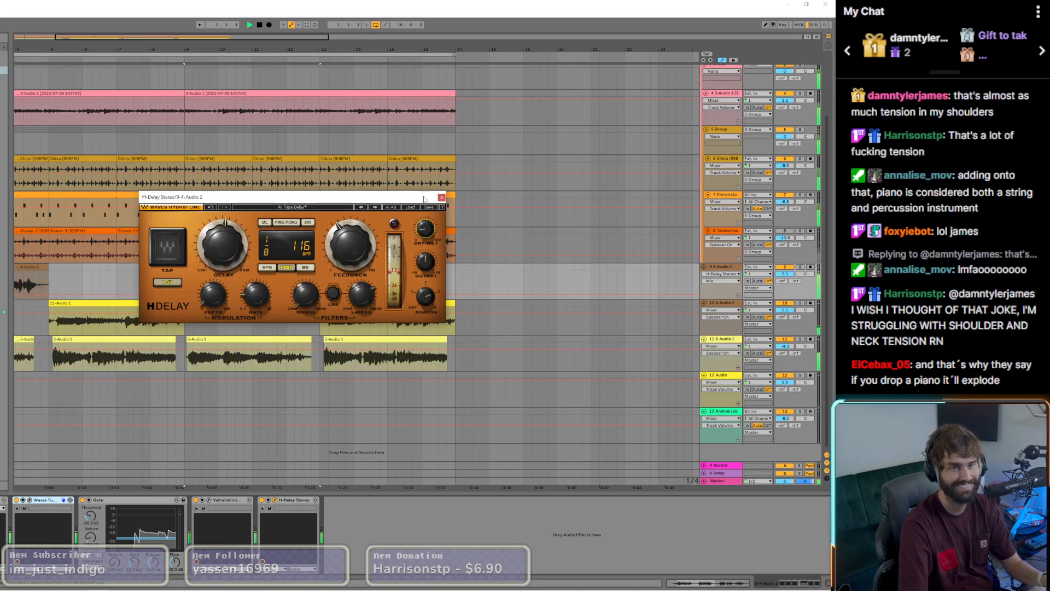
left_click_drag(290, 196, 192, 366)
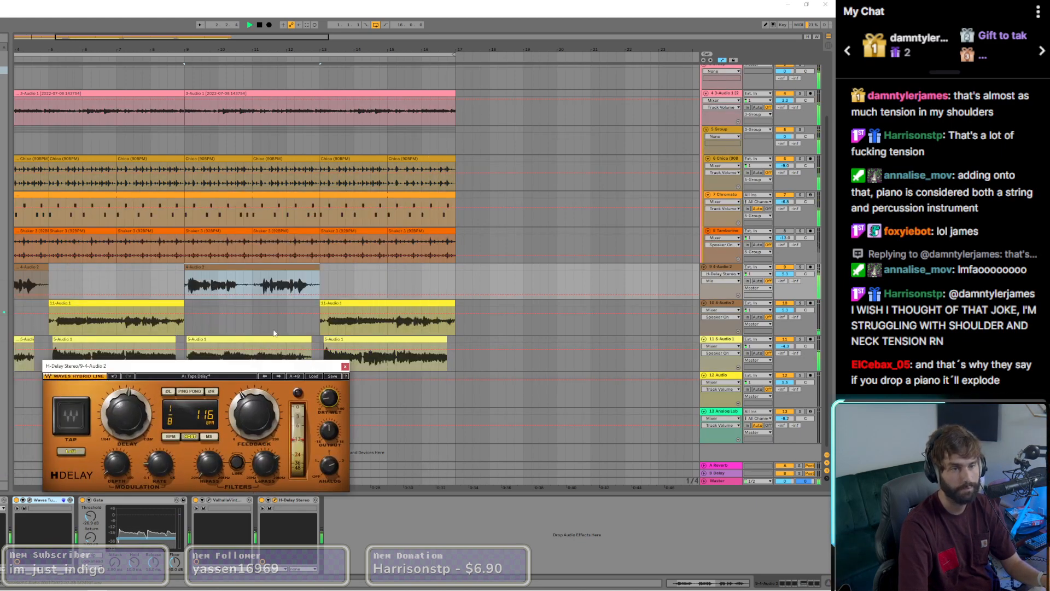
Step: Draw H-Delay Mix automation on track 9 that rises at the end of each vocal phrase in the brown clip at bar 9
left_click(227, 297)
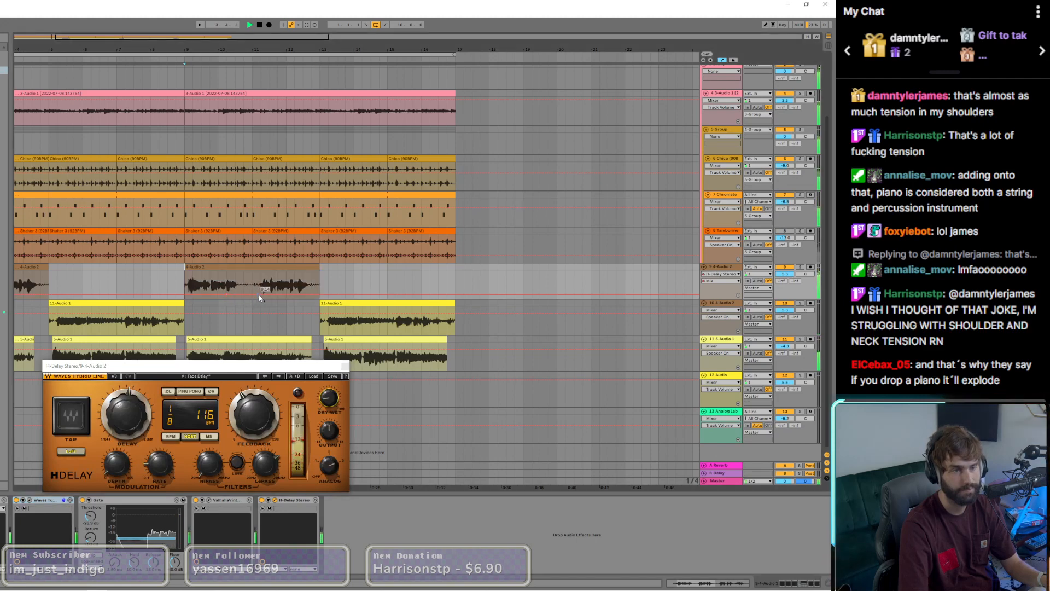
left_click(256, 295)
left_click_drag(249, 294, 249, 271)
left_click(217, 283)
key("space")
key("space")
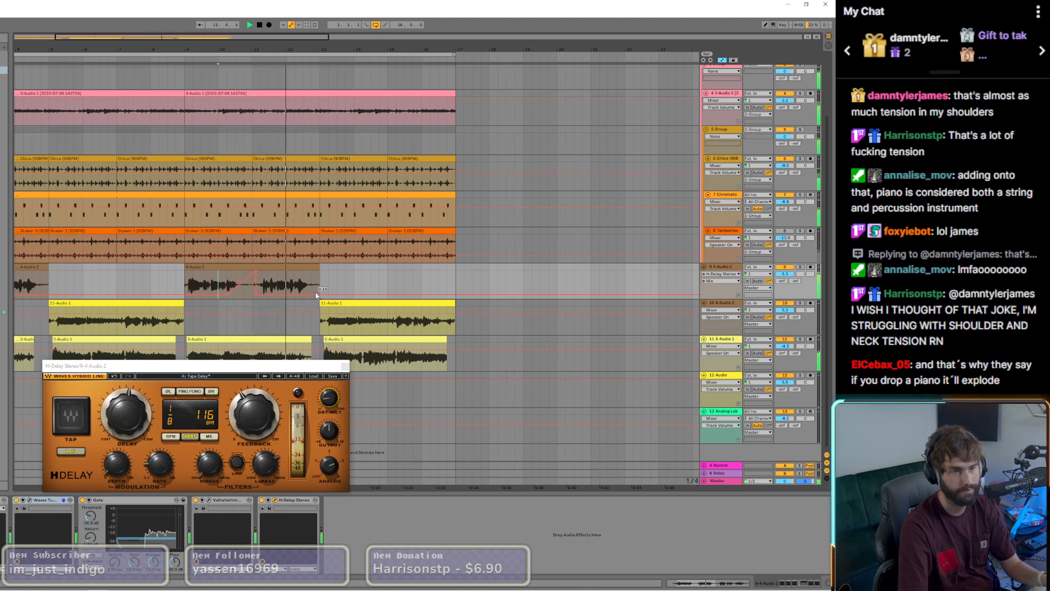
left_click_drag(316, 295, 328, 279)
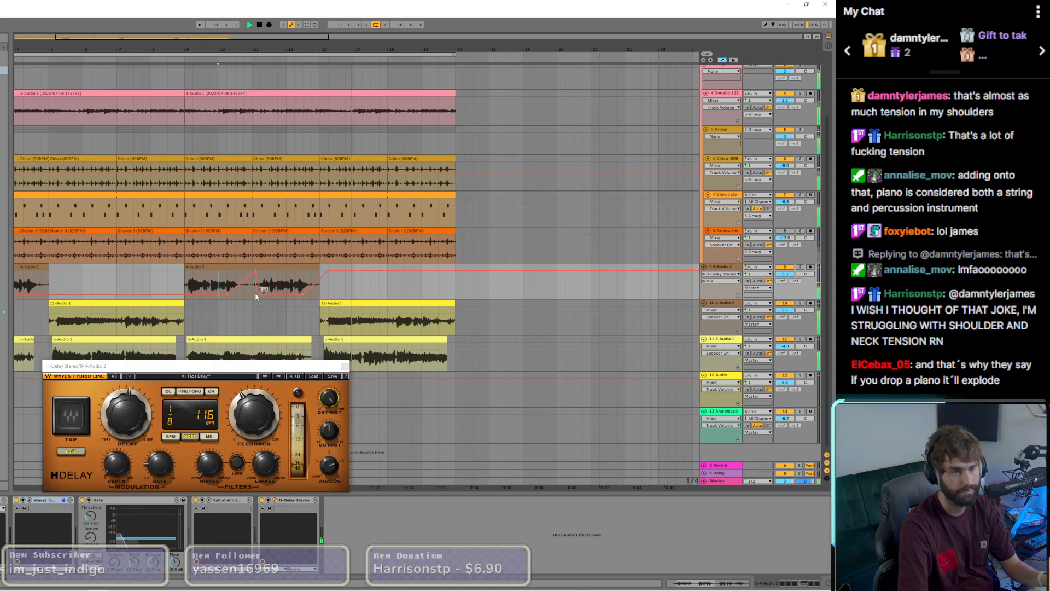
Step: Sharpen the H-Delay Mix drop between the vocal phrases at bar 9 on track 9 and copy that automated section to bar 1
left_click_drag(255, 295, 260, 270)
left_click(257, 270)
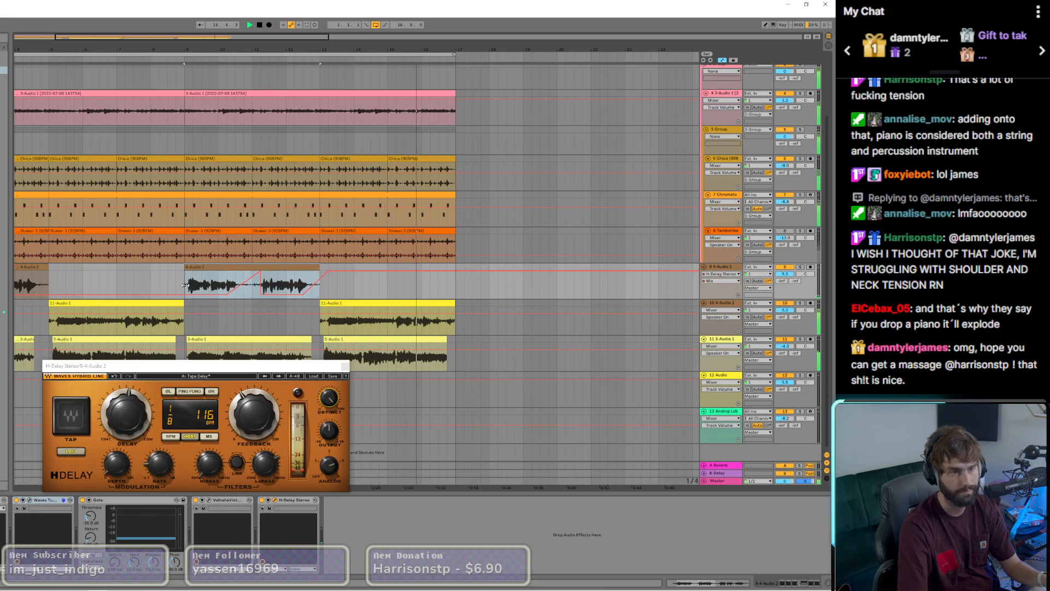
left_click_drag(185, 286, 337, 291)
scroll(338, 291, "down", 5)
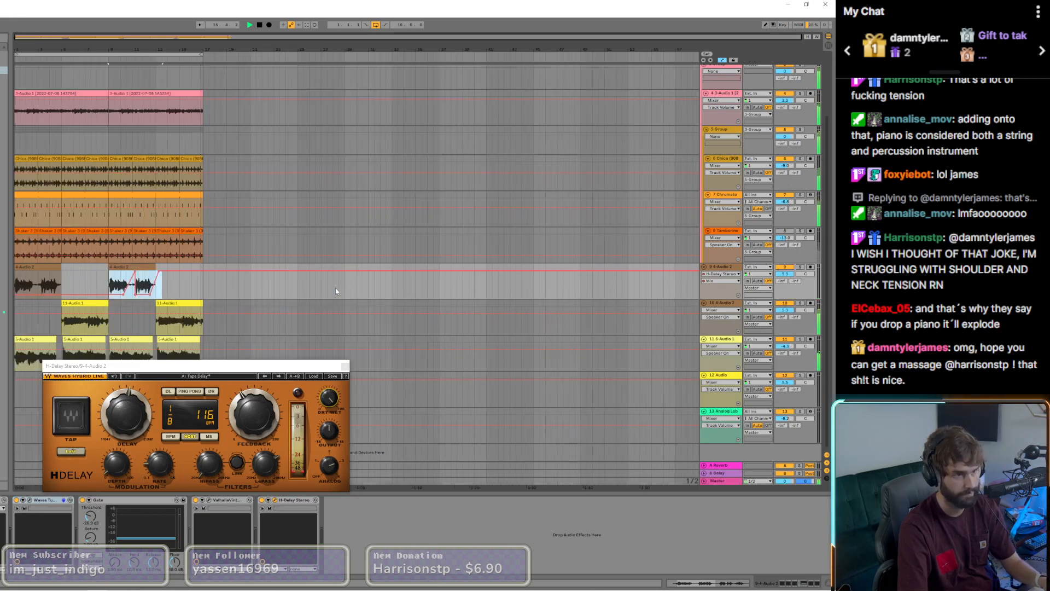
left_click(26, 286)
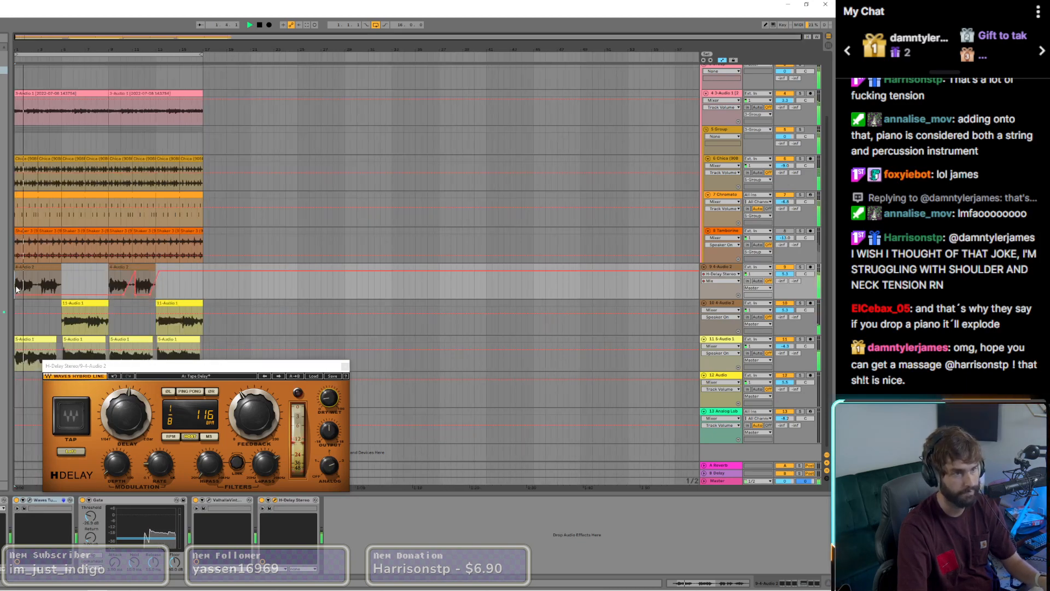
key("ctrl+v")
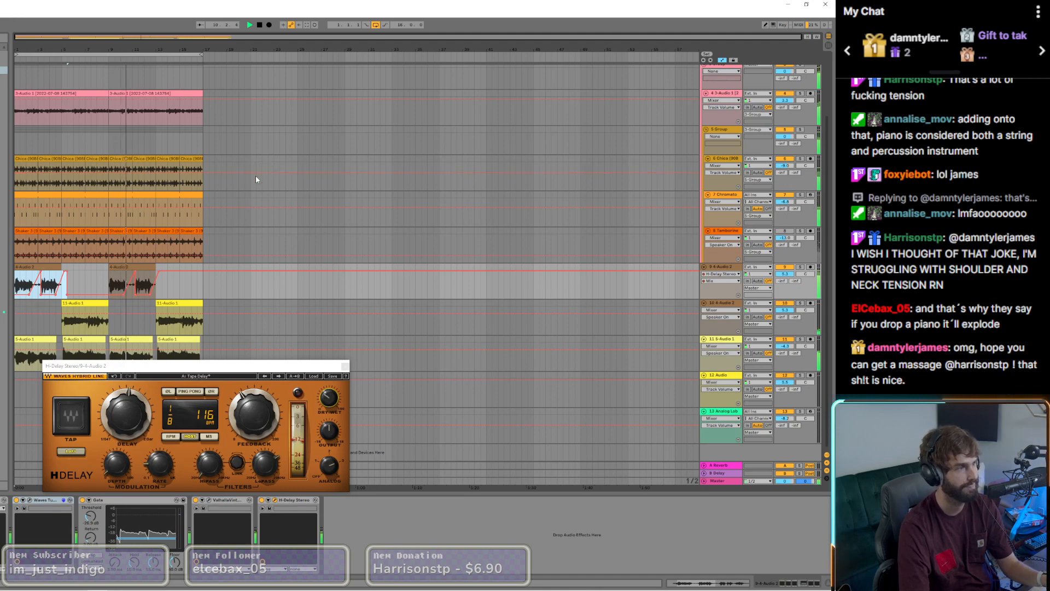
Step: Hide the automation lanes and close the H-Delay Stereo plugin window
key("a")
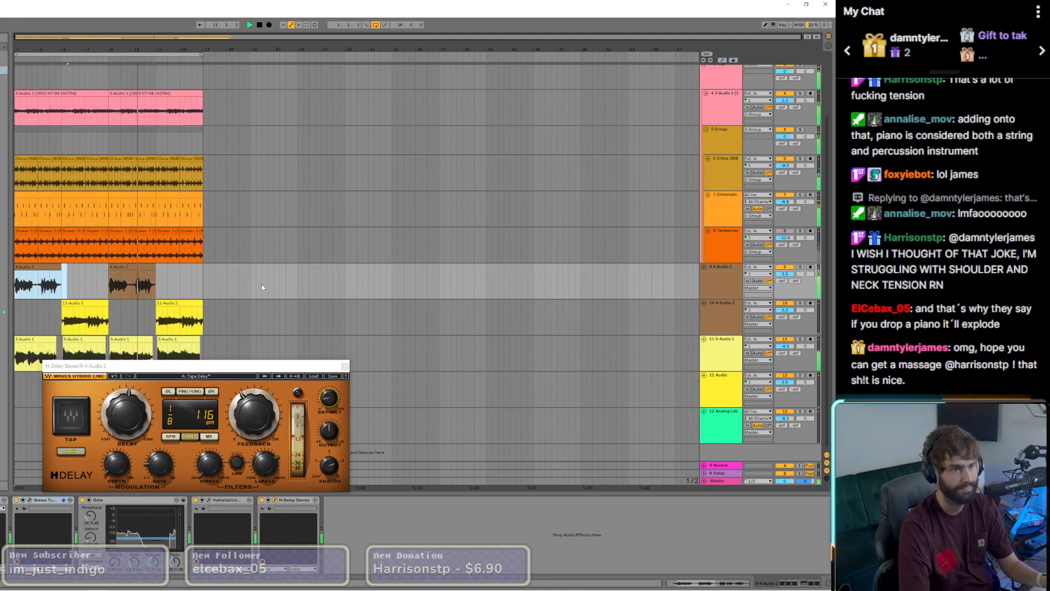
left_click(260, 285)
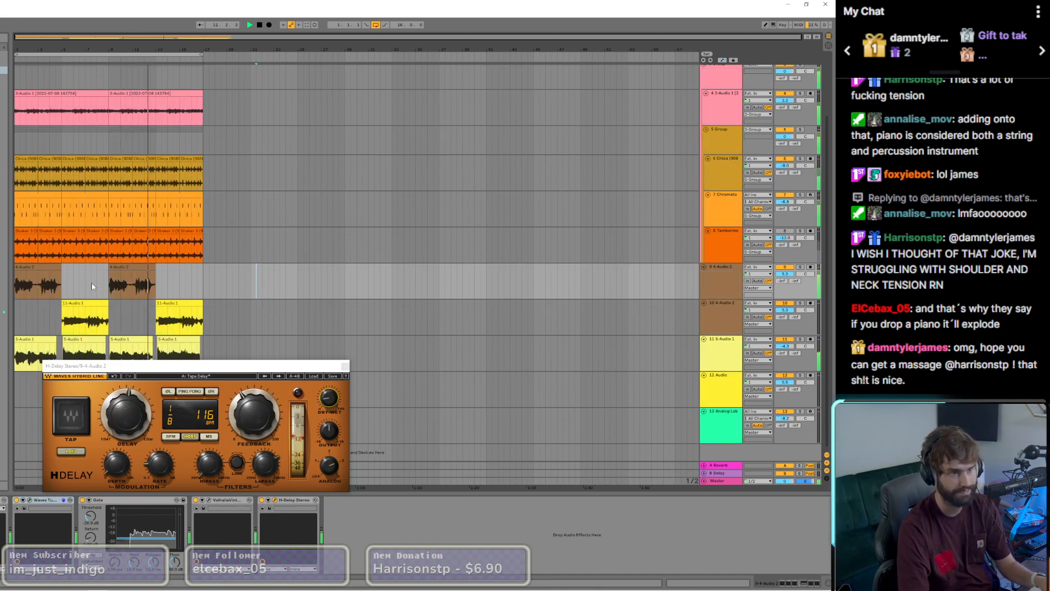
left_click(346, 366)
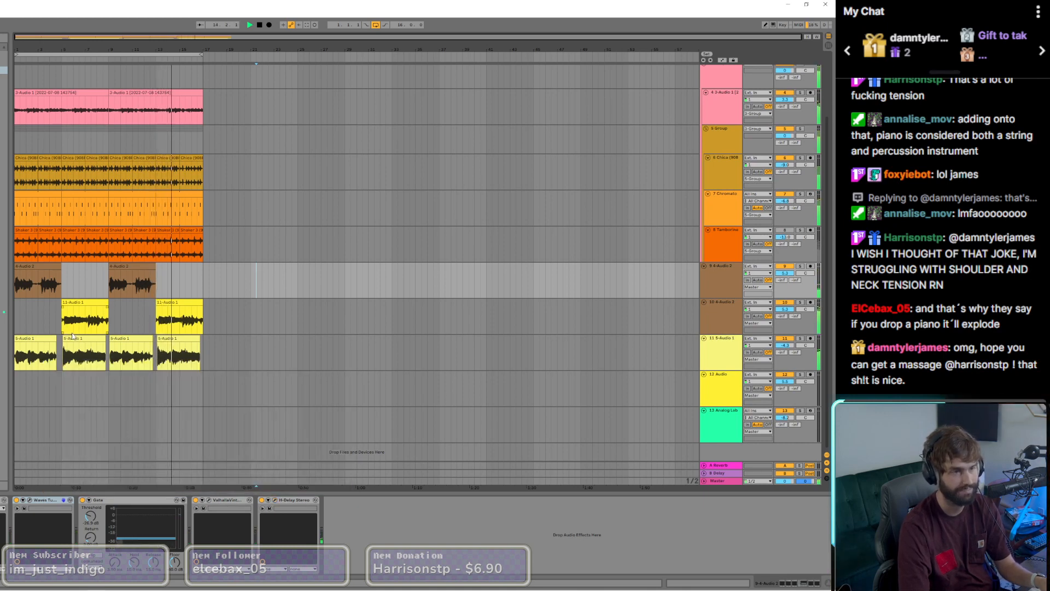
Step: Open the Infected Mushroom Pusher on the Master track and raise its Magic, High and Low amounts slightly
scroll(77, 337, "up", 2)
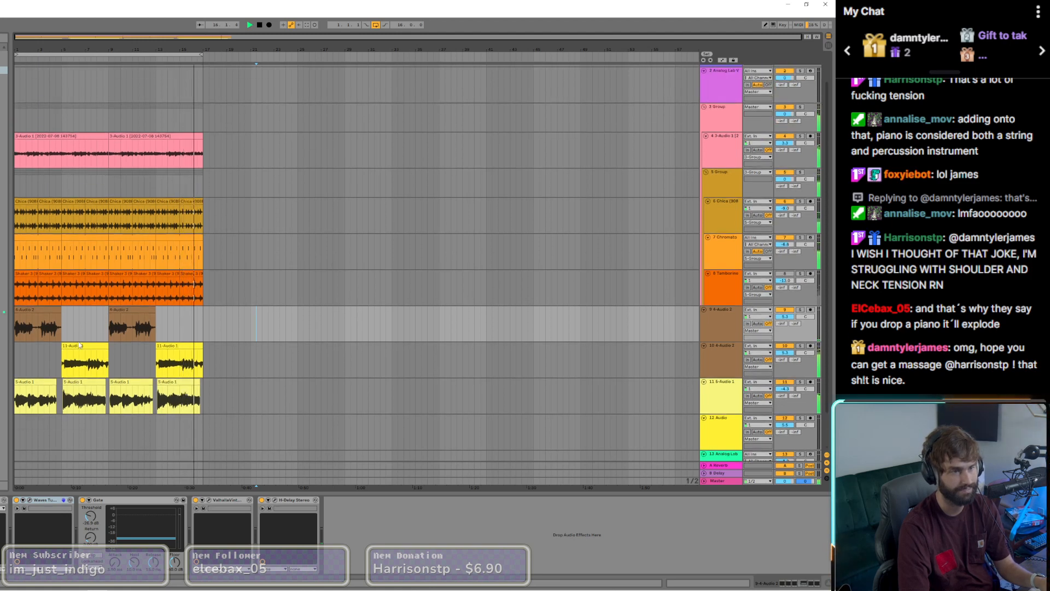
left_click(718, 480)
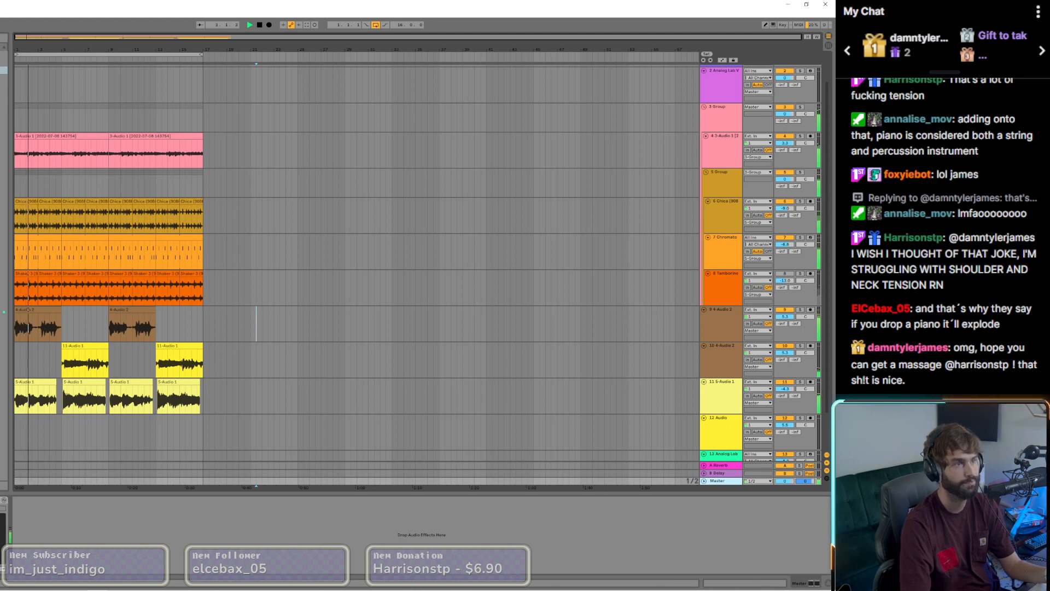
left_click(3, 62)
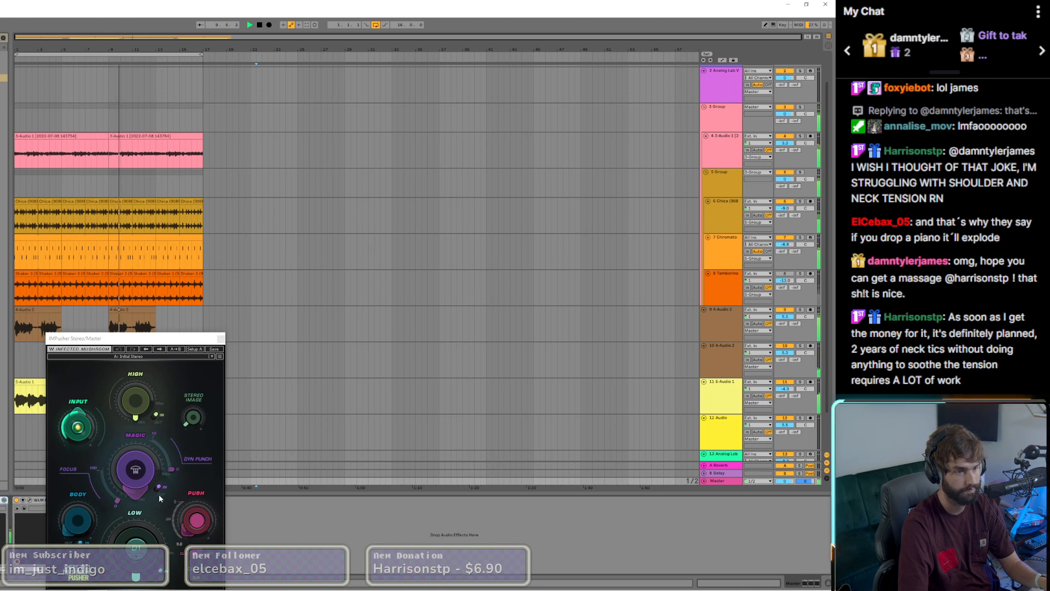
left_click_drag(135, 469, 135, 461)
left_click_drag(135, 401, 136, 392)
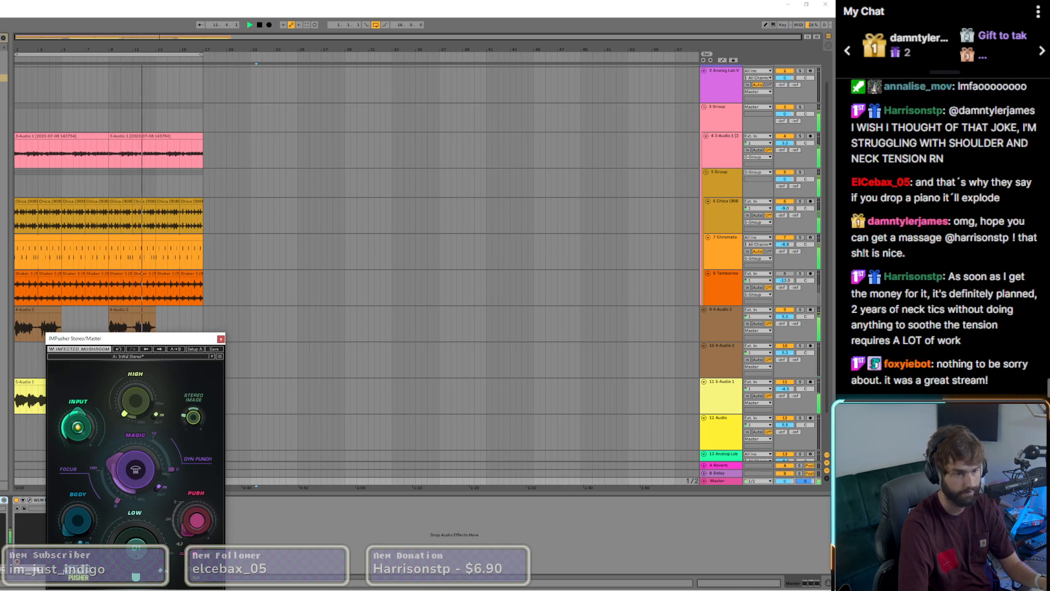
left_click_drag(139, 578, 139, 569)
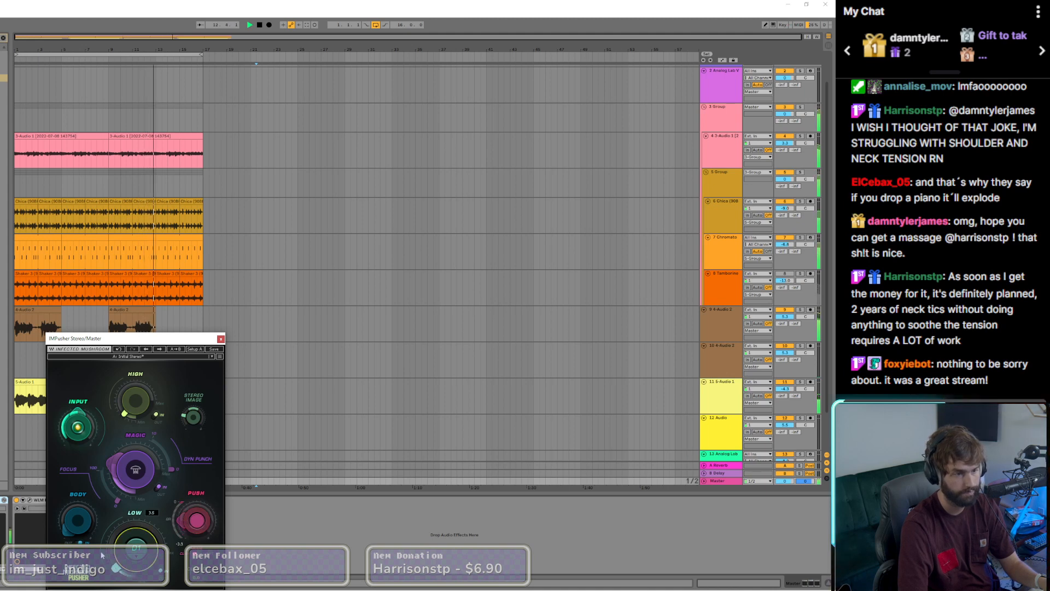
Step: Open the WLM Plus loudness meter on the Master track, adjust its gain slightly clear of the Pusher window, and close both plugins
left_click(24, 509)
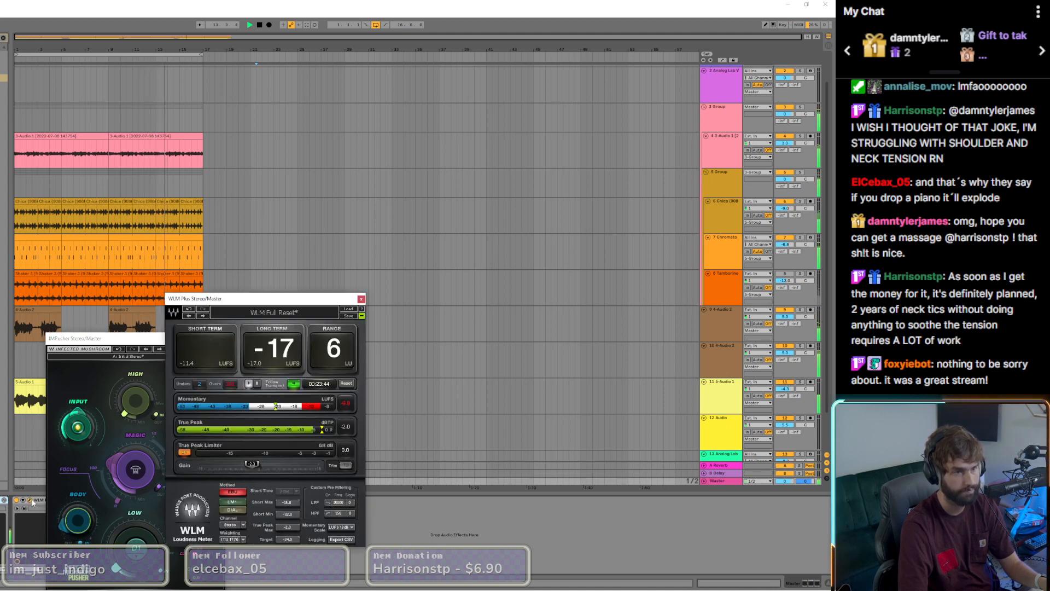
left_click(197, 584)
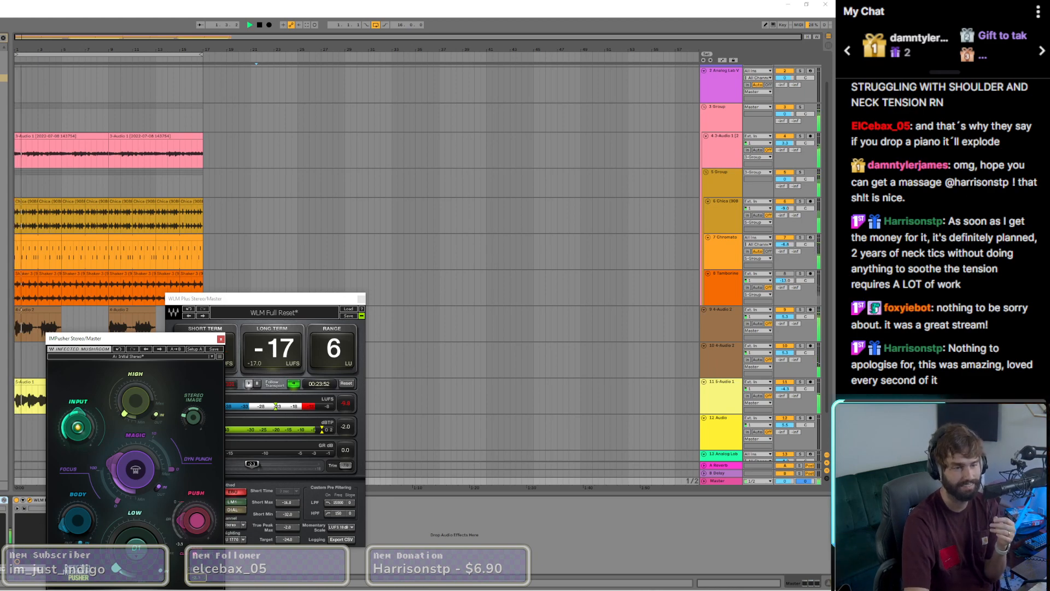
left_click_drag(30, 326, 507, 197)
left_click_drag(251, 463, 257, 465)
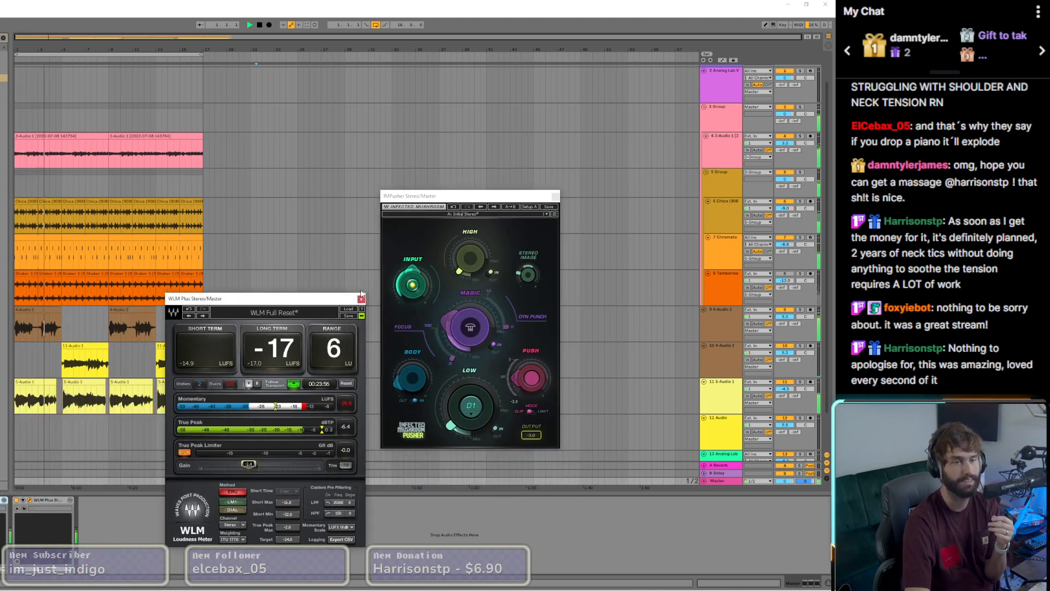
left_click(361, 299)
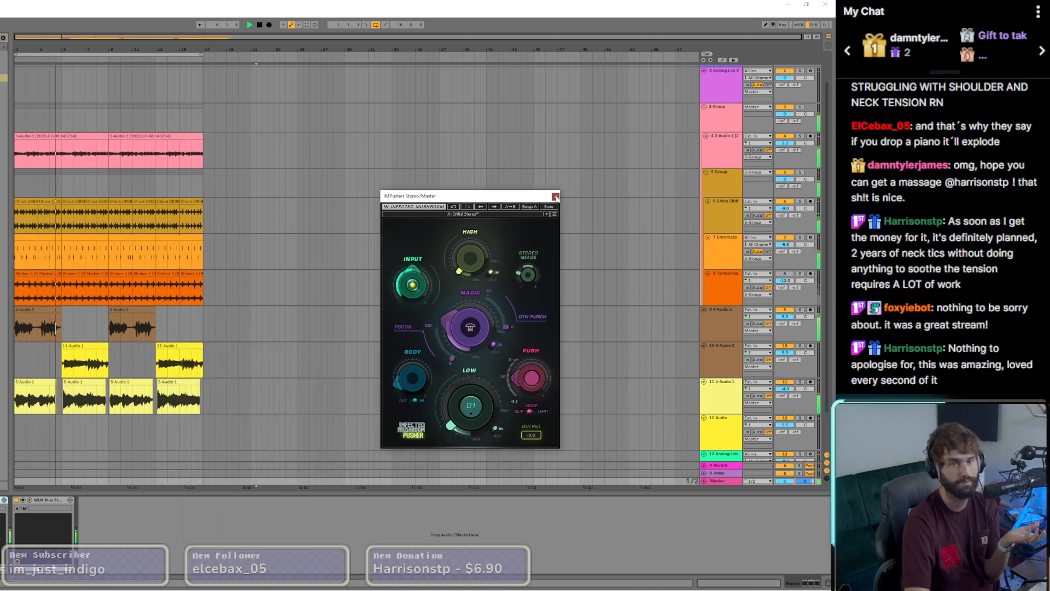
left_click(555, 197)
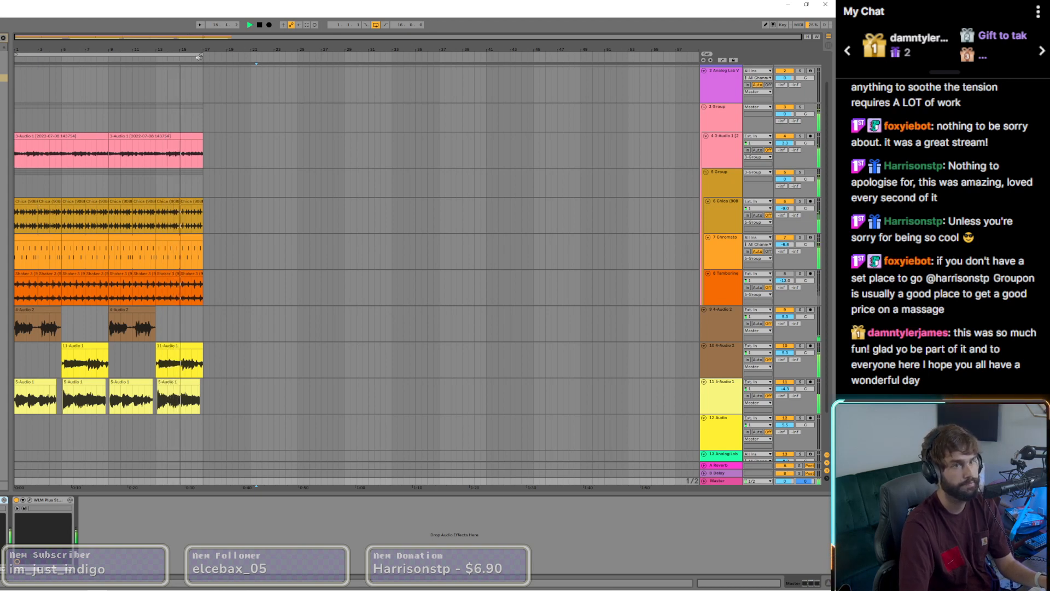
Step: Extend the arrangement loop's end past the last clips to about bar 20
left_click_drag(202, 55, 241, 61)
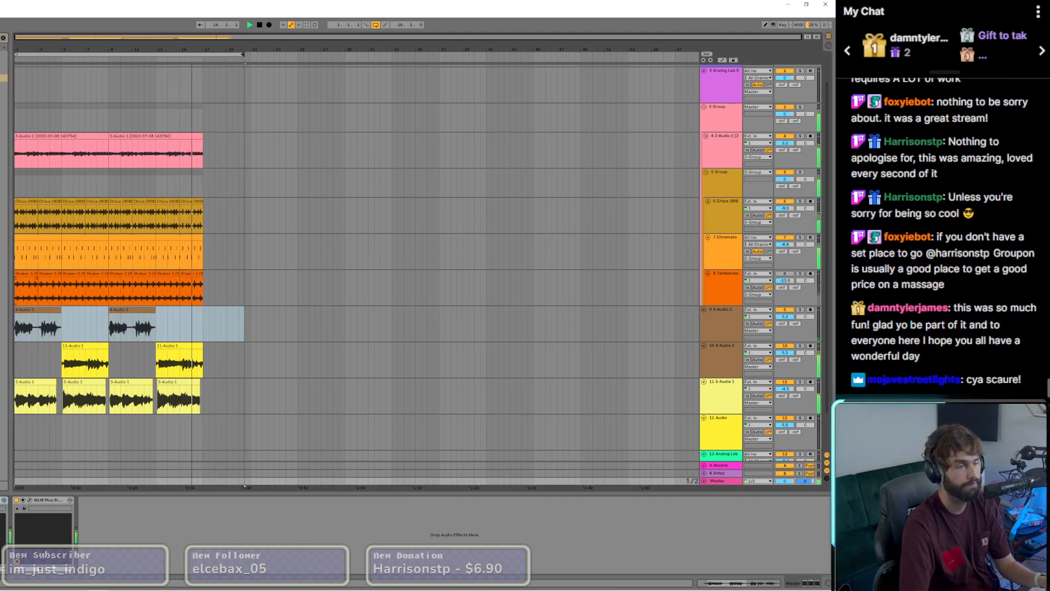